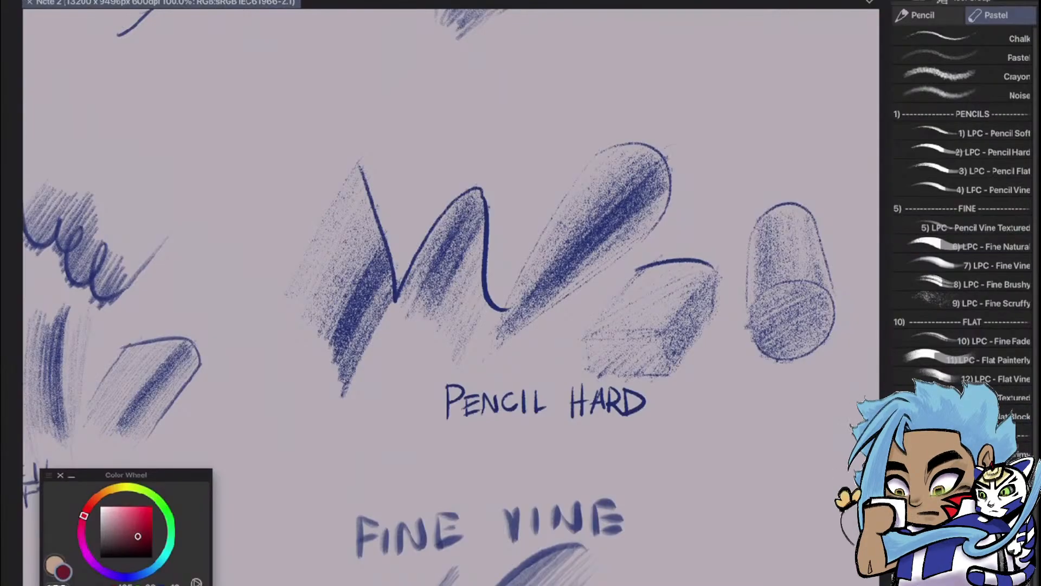
Examine the pencil, fine vine and red pastel brush samples across the note canvas
scroll(963, 217, "down", 1)
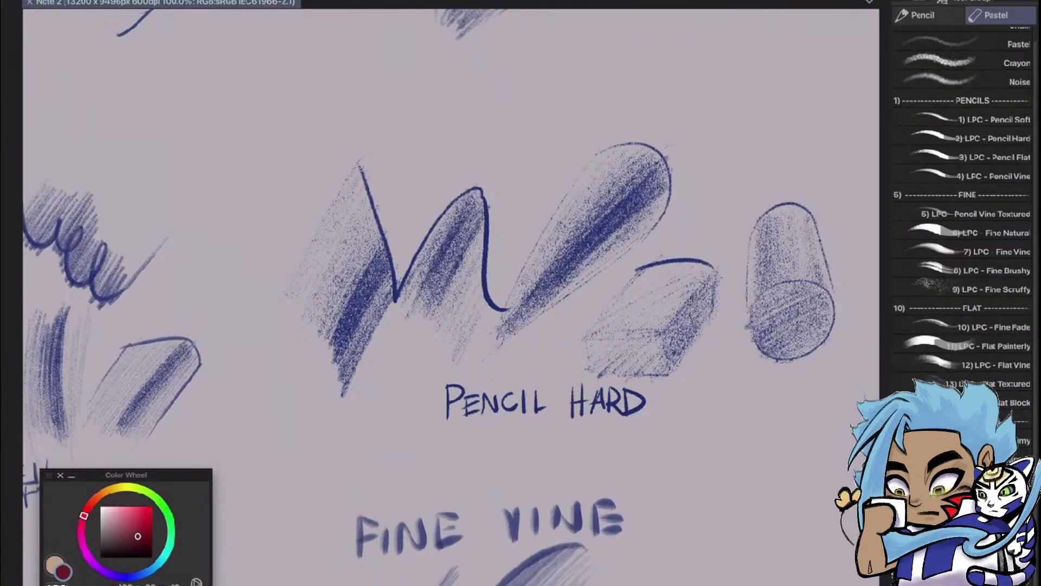
scroll(537, 308, "down", 3)
scroll(537, 309, "down", 2)
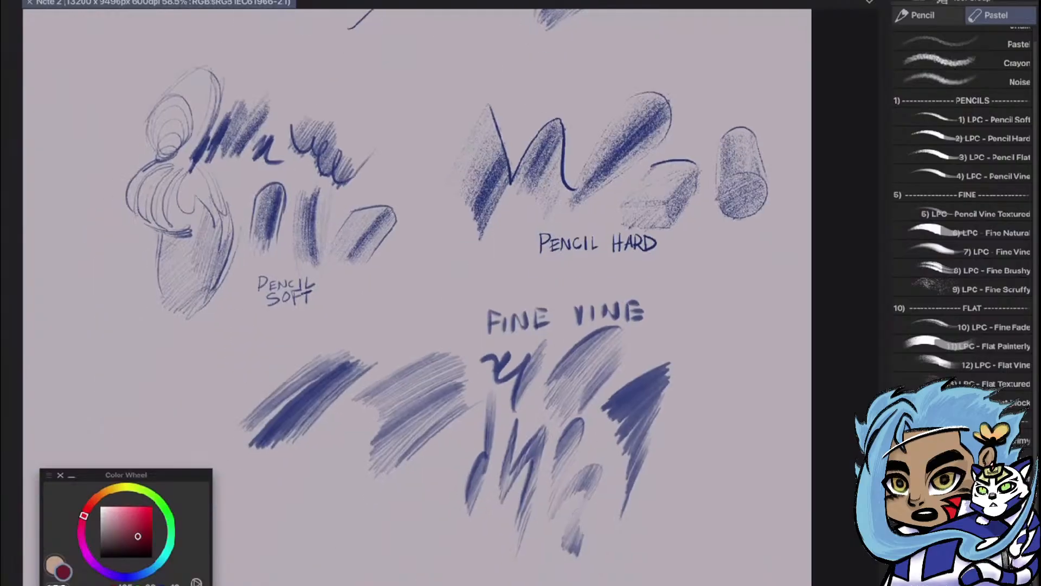
scroll(612, 363, "up", 3)
scroll(759, 284, "down", 8)
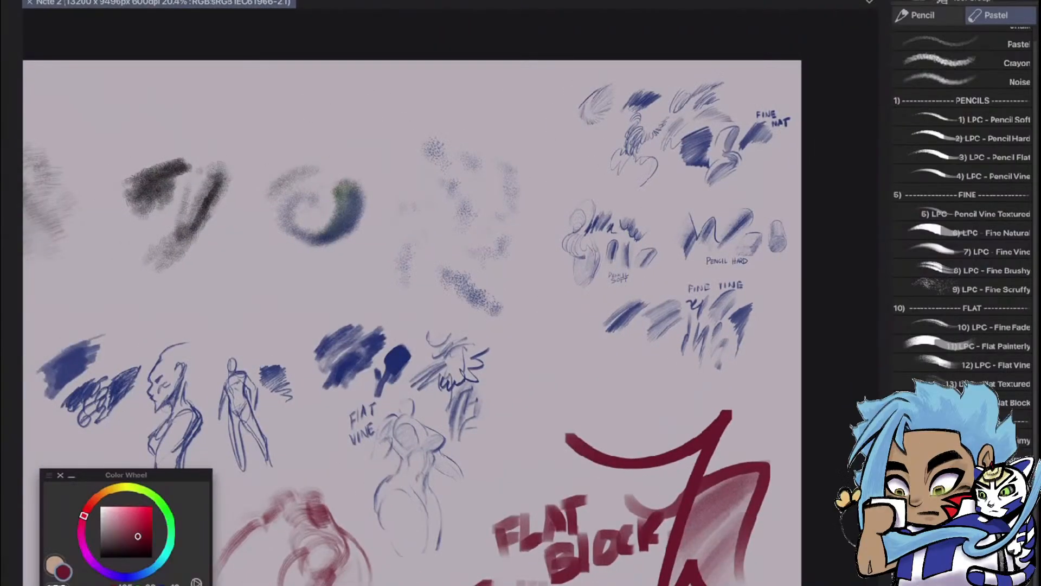
scroll(459, 350, "down", 3)
scroll(162, 461, "up", 9)
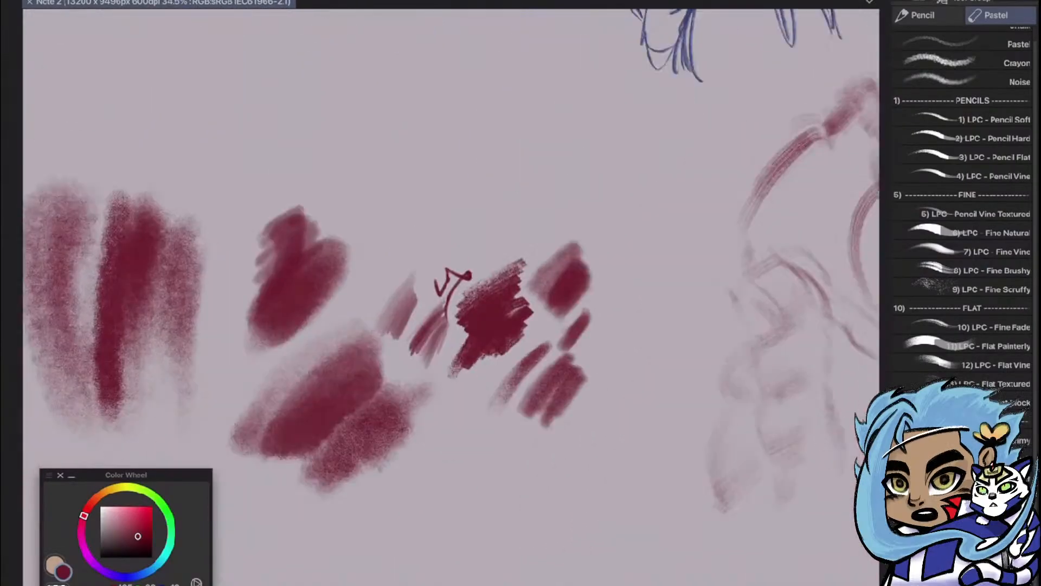
scroll(326, 434, "up", 5)
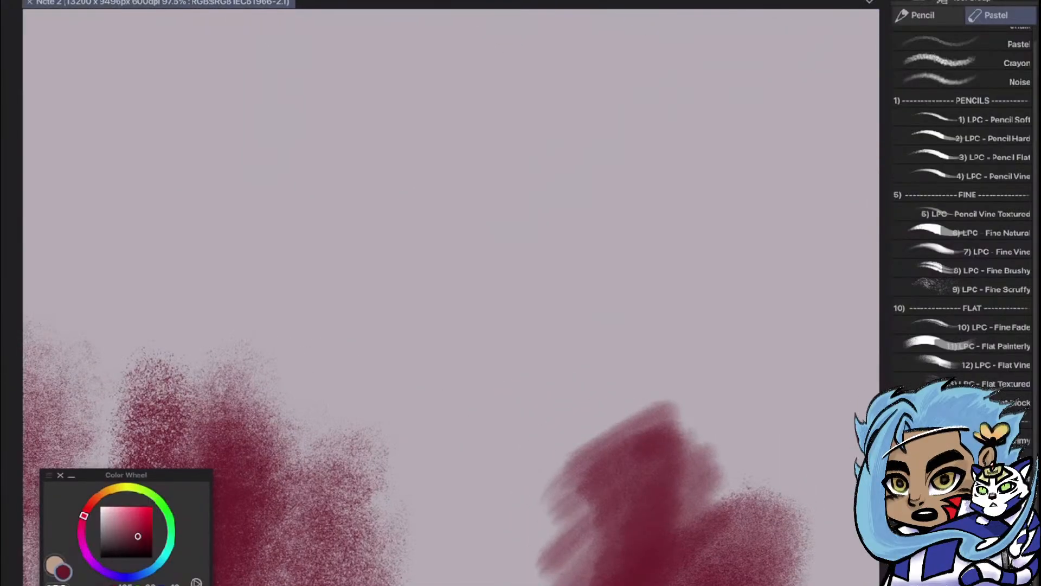
Paint a scattered, grainy dark red patch in the empty area above the existing red swatches
mouse_move(421, 305)
left_mouse_down()
mouse_move(566, 184)
mouse_move(464, 261)
mouse_move(478, 234)
mouse_move(379, 318)
mouse_move(490, 186)
mouse_move(386, 243)
mouse_move(385, 273)
mouse_move(494, 190)
mouse_move(536, 190)
mouse_move(511, 267)
mouse_move(520, 259)
mouse_move(477, 302)
left_mouse_up()
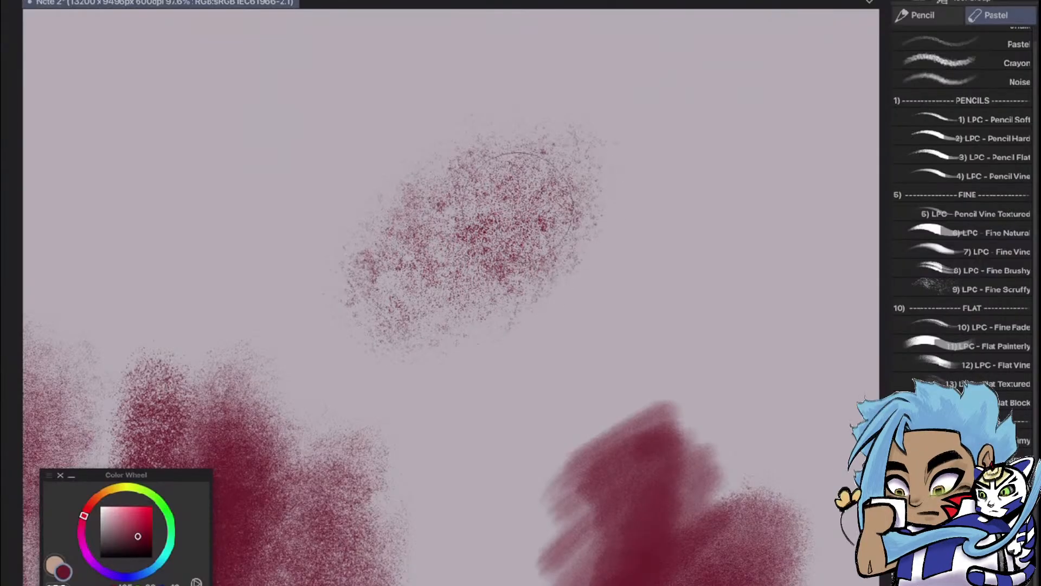
mouse_move(574, 211)
left_mouse_down()
mouse_move(658, 167)
mouse_move(649, 205)
mouse_move(577, 214)
mouse_move(575, 288)
left_mouse_up()
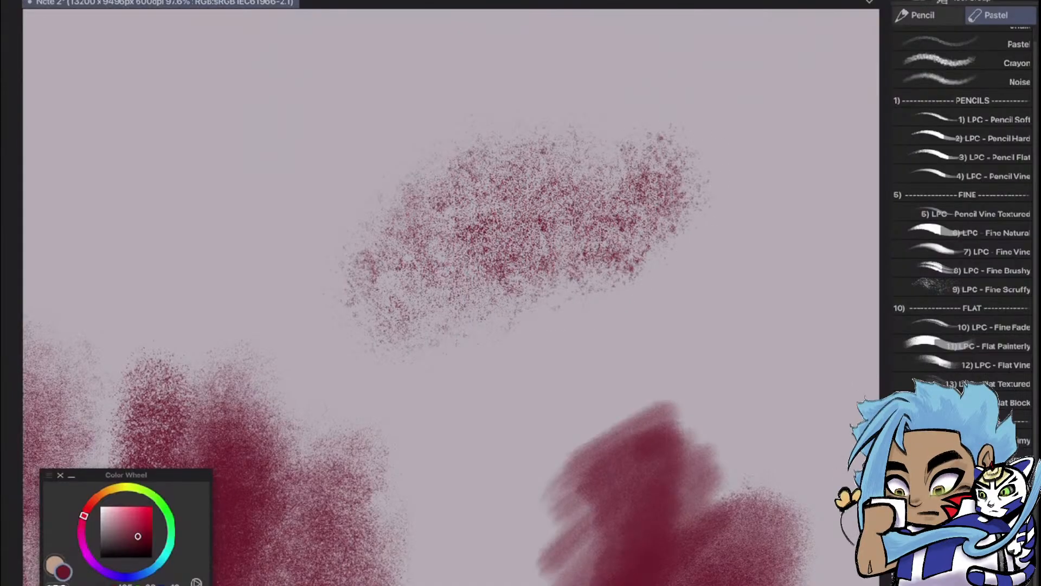
scroll(963, 211, "up", 1)
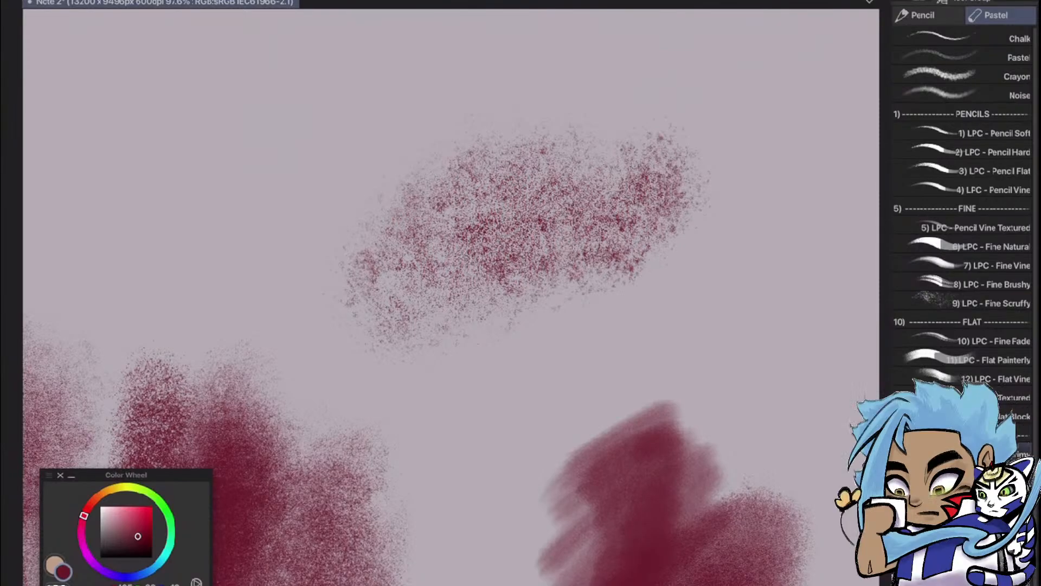
scroll(963, 212, "down", 1)
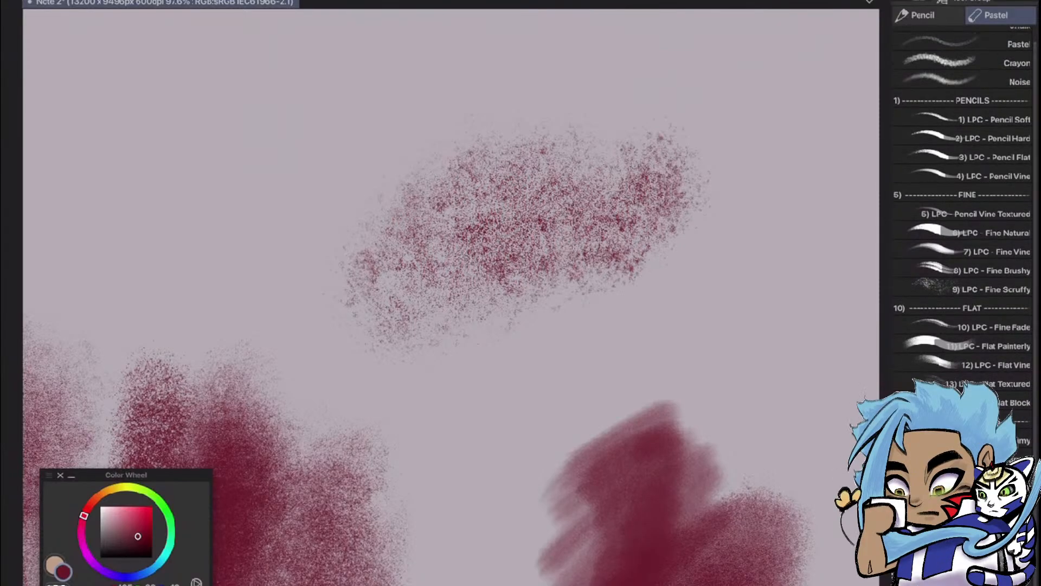
Review the labelled brush samples across the sheet, including Fine Brushy, Flat Block, Fine Nat, Pencil Soft, Pencil Hard and Fine Vine
scroll(703, 310, "down", 5)
scroll(489, 372, "down", 3)
scroll(628, 297, "up", 1)
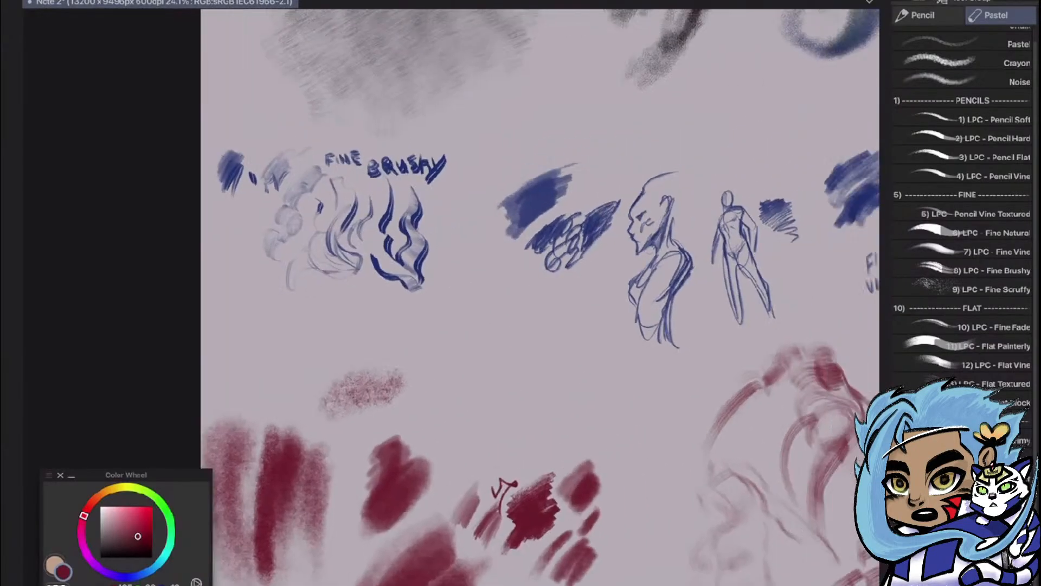
scroll(529, 297, "down", 3)
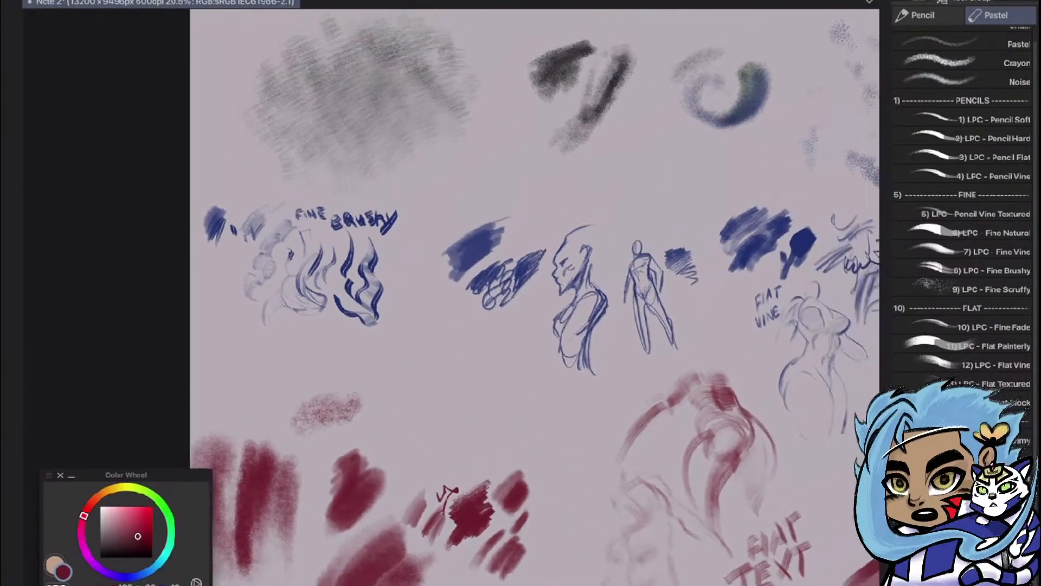
scroll(455, 260, "down", 2)
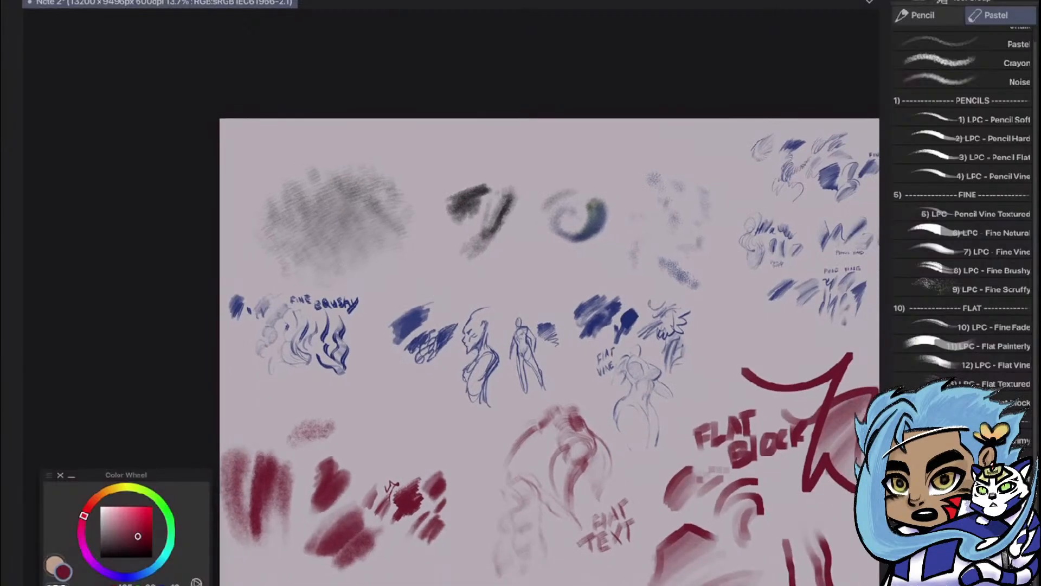
scroll(699, 326, "up", 2)
scroll(788, 144, "up", 8)
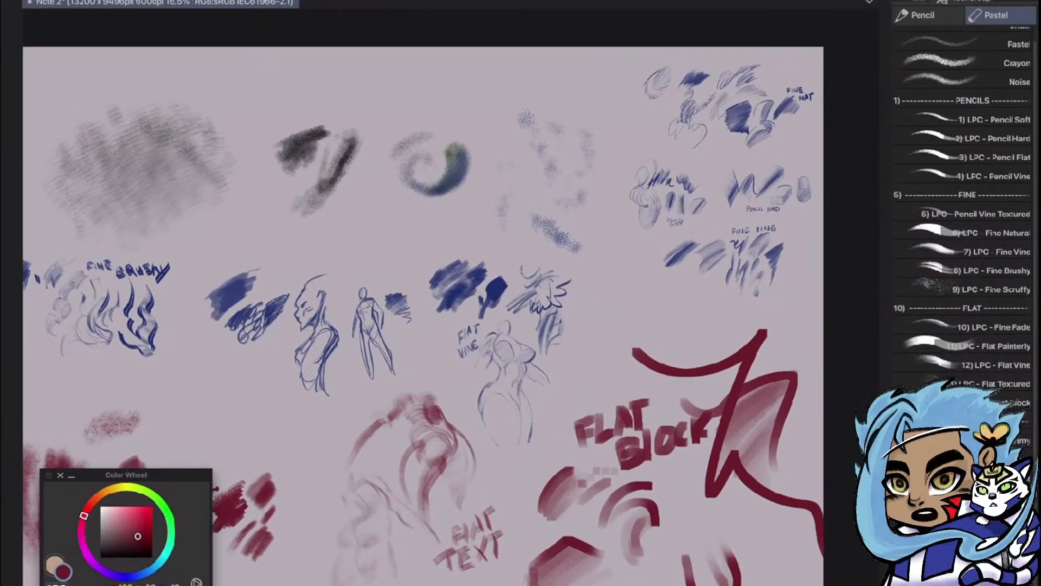
scroll(451, 297, "up", 2)
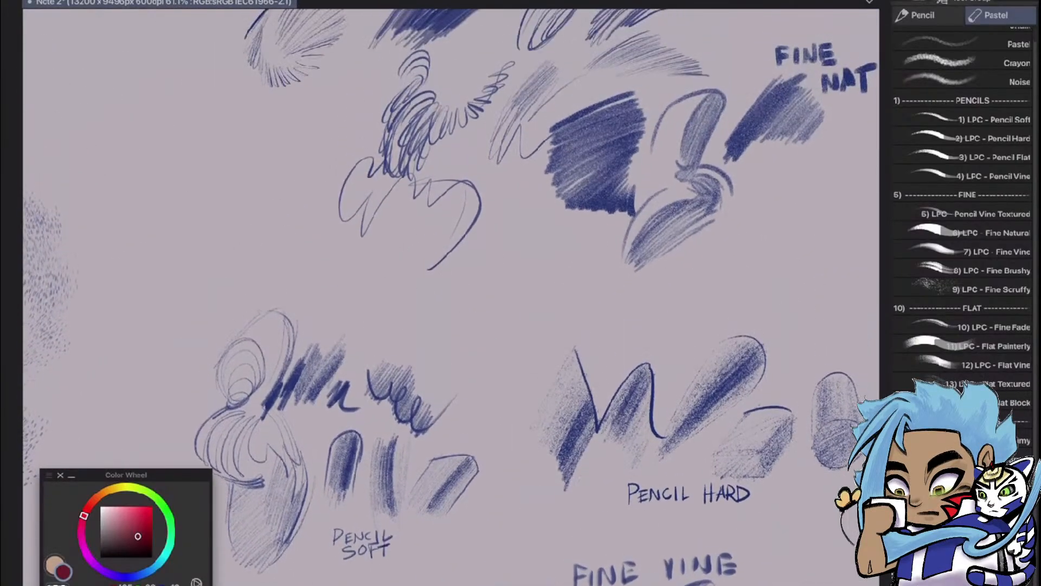
scroll(679, 103, "down", 4)
scroll(767, 314, "up", 3)
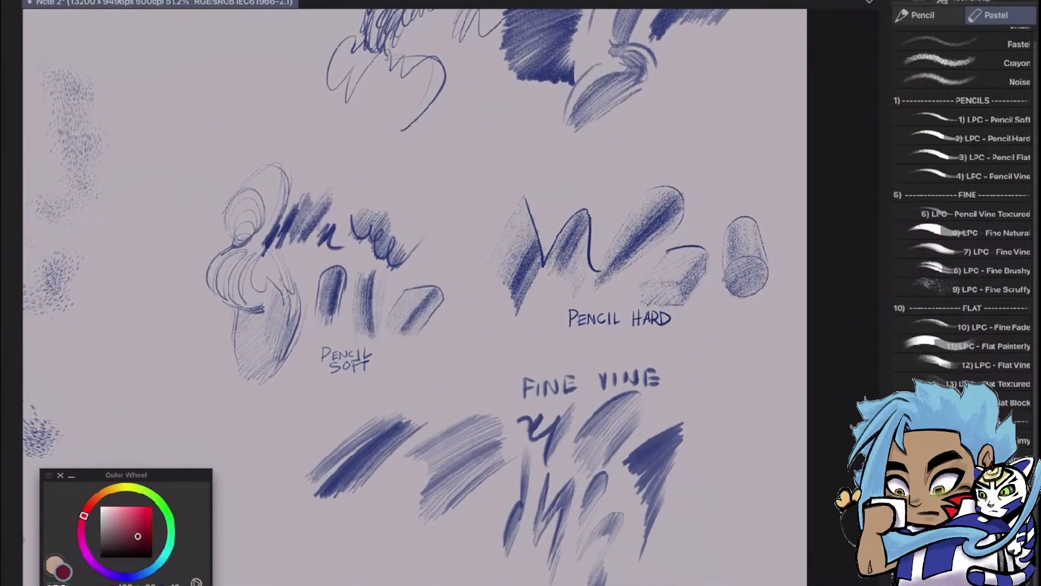
scroll(750, 267, "down", 7)
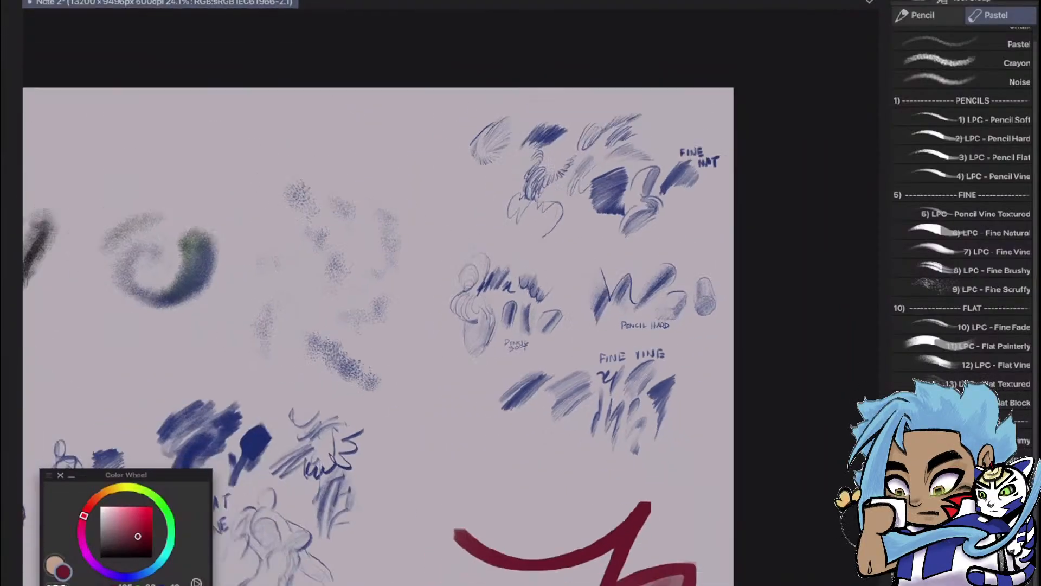
Hide Layer 36, show Layer 35 and examine its grey smudge and Cloud Noise samples
key("F7")
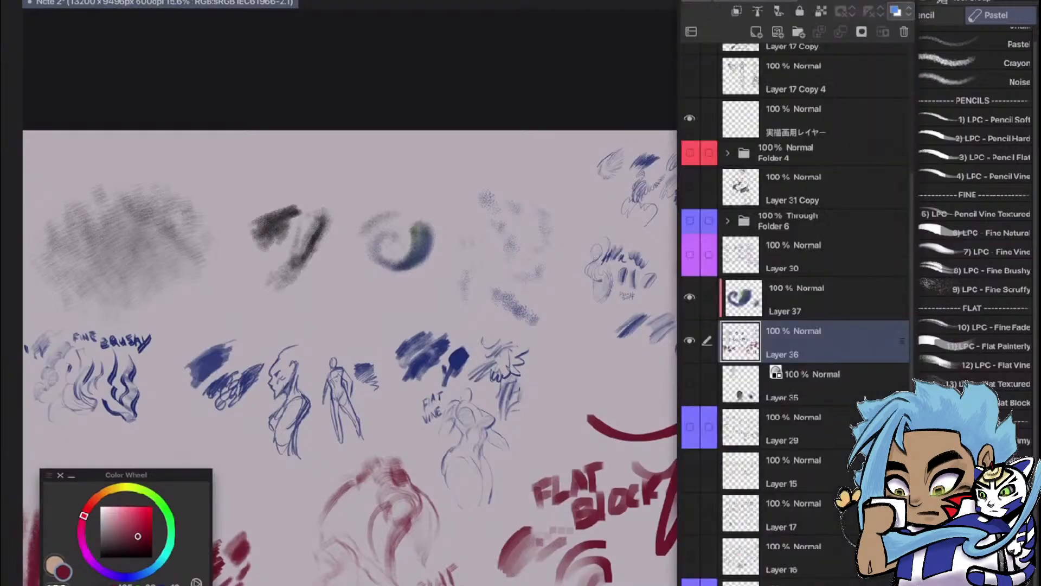
left_click(690, 341)
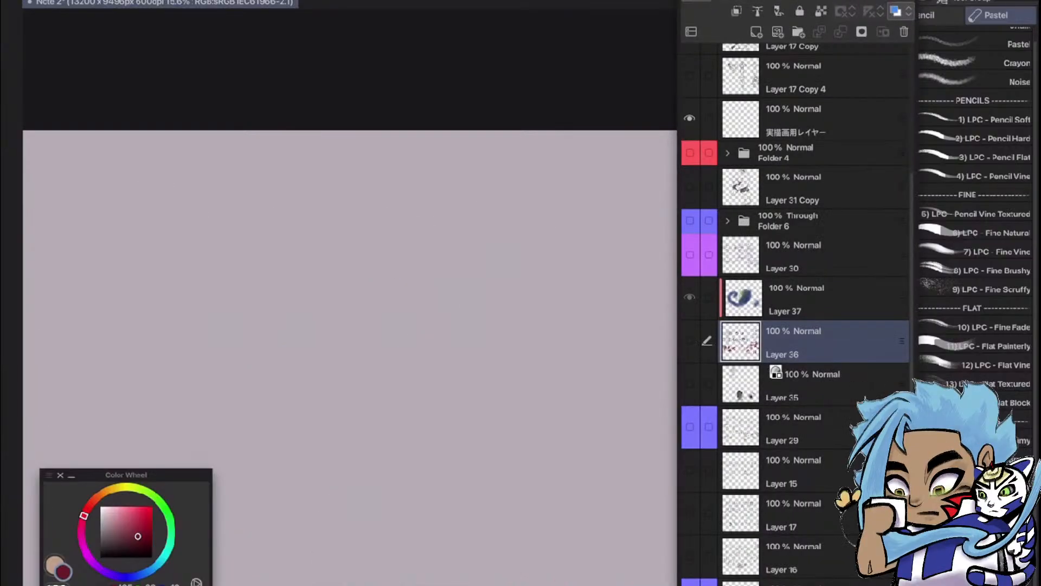
left_click(690, 384)
key("F7")
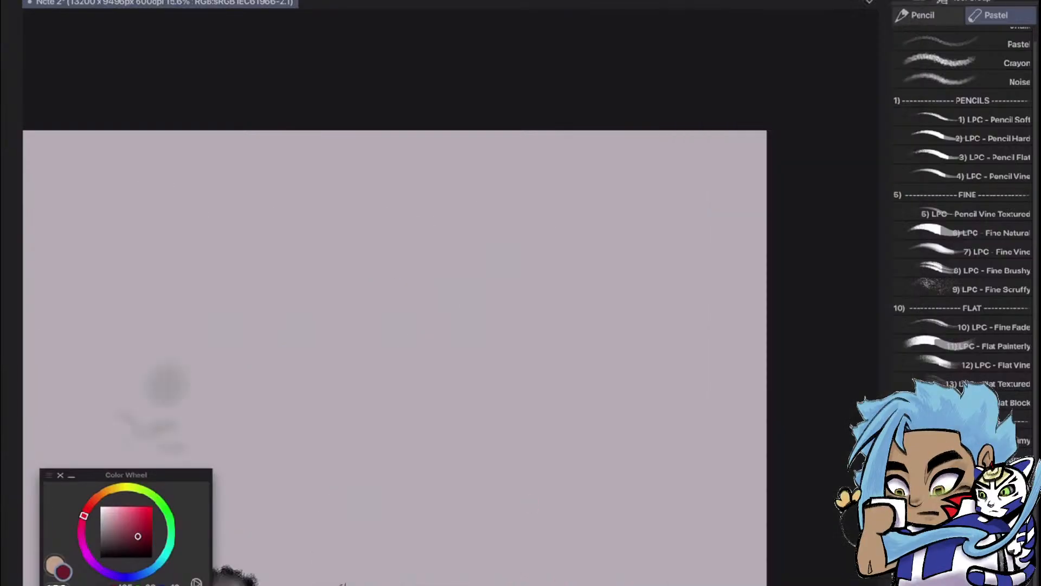
scroll(450, 347, "down", 3)
scroll(599, 409, "up", 3)
scroll(407, 566, "up", 4)
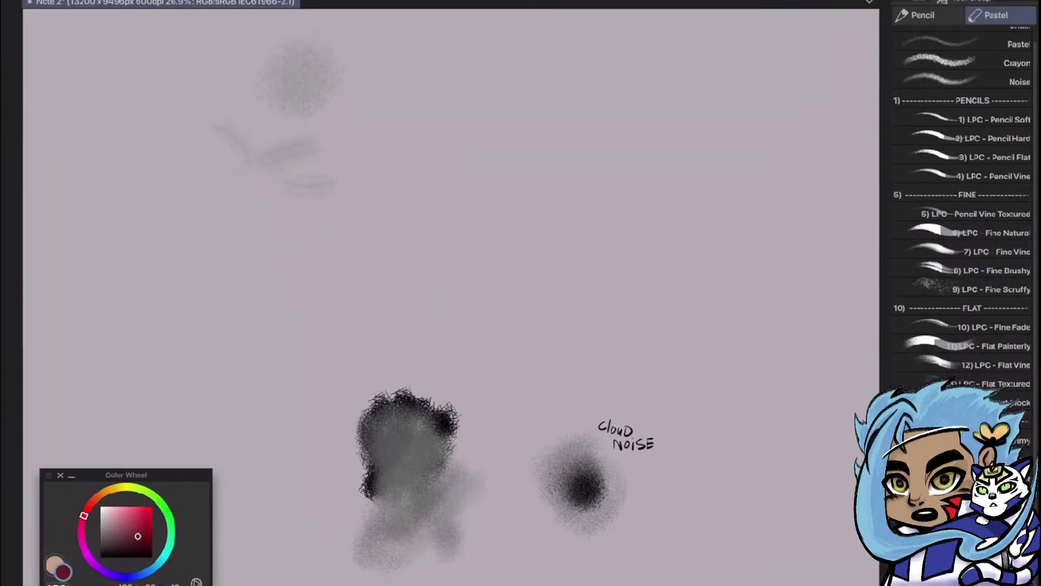
scroll(642, 529, "down", 6)
scroll(753, 389, "up", 4)
scroll(474, 293, "down", 1)
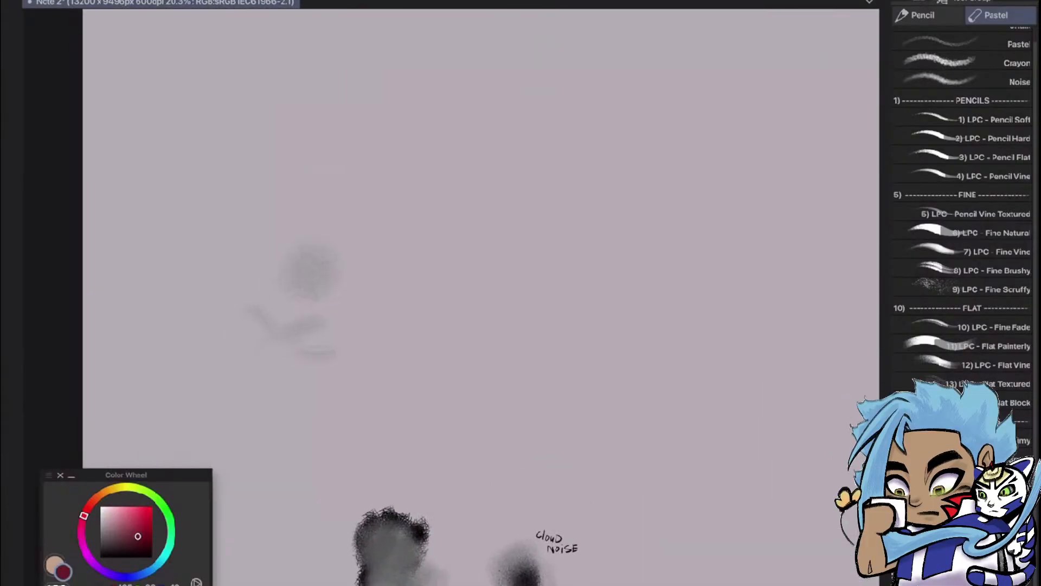
Hide Layer 35 and show the older sketch layers beneath it
key("F7")
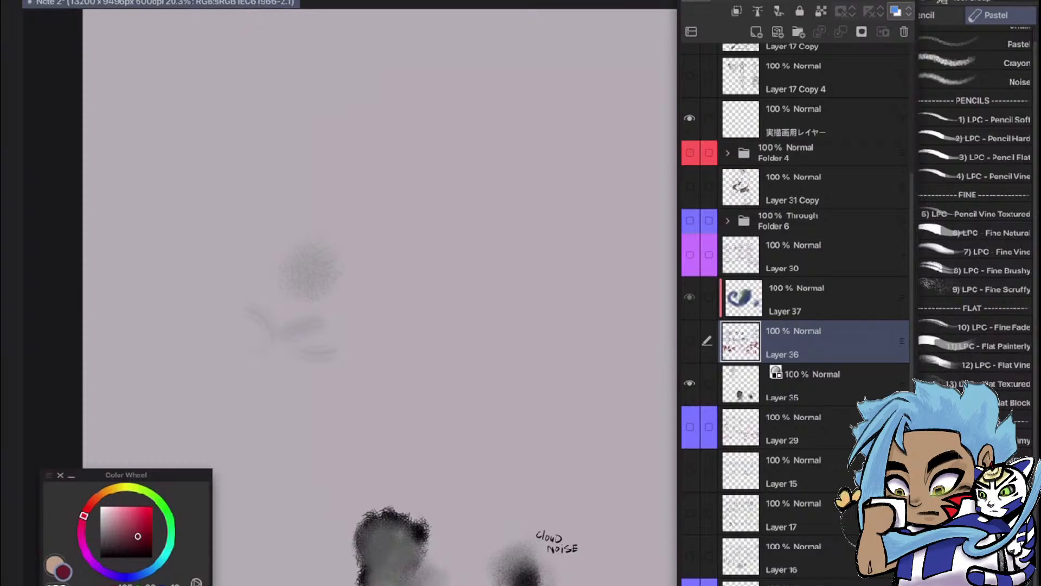
left_click(690, 384)
left_click_drag(690, 341, 690, 556)
key("F7")
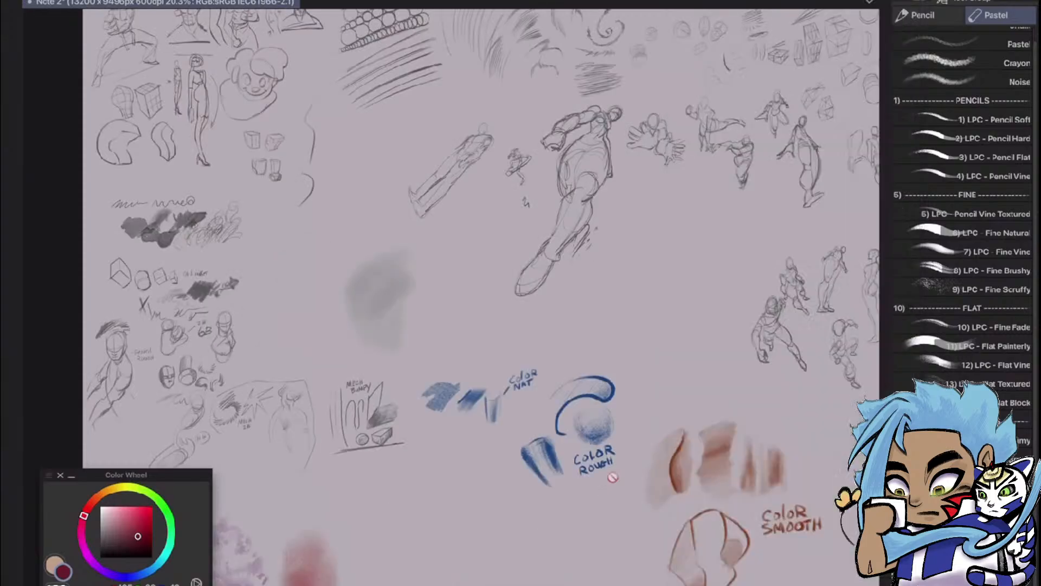
Examine the older pencil tests, including the Old Inker, Pencil Rough, 2B/6B and Mech 2B samples
scroll(450, 325, "up", 5)
mouse_move(325, 217)
left_mouse_down()
mouse_move(487, 239)
mouse_move(535, 315)
mouse_move(650, 407)
left_mouse_up()
scroll(347, 330, "up", 4)
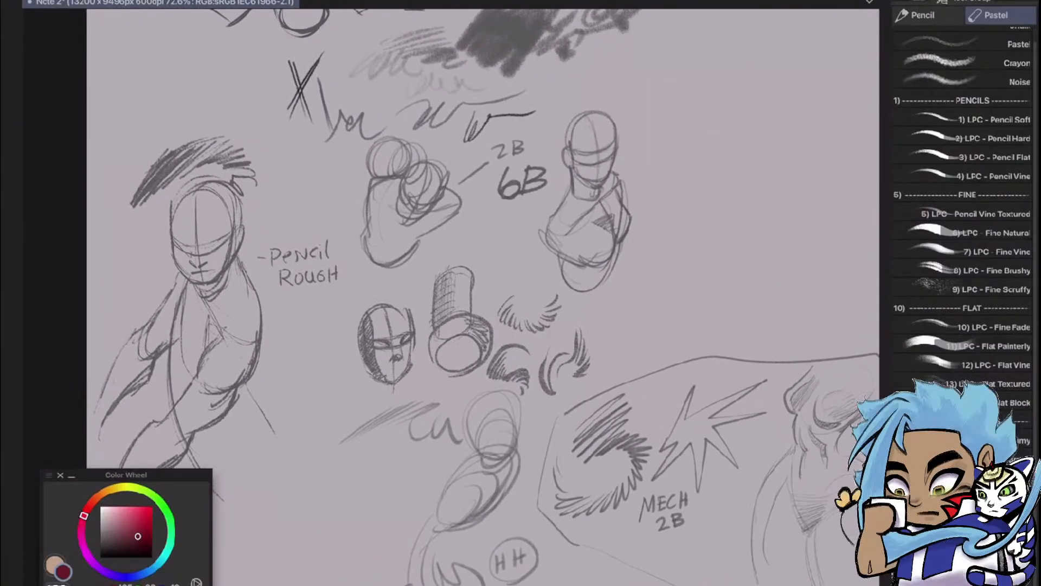
scroll(650, 379, "down", 1)
left_click_drag(520, 304, 509, 326)
scroll(254, 530, "down", 2)
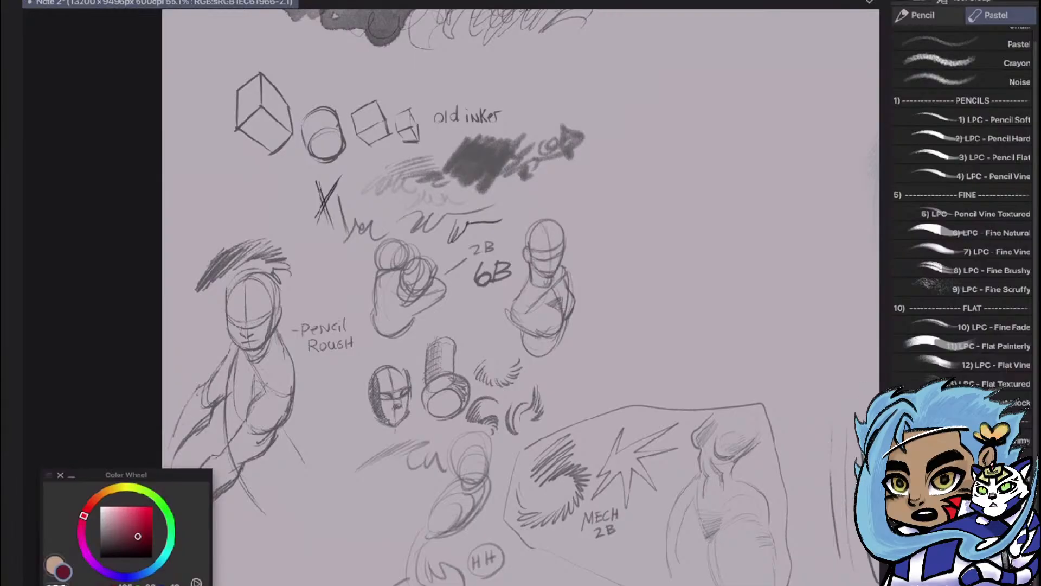
scroll(520, 297, "up", 3)
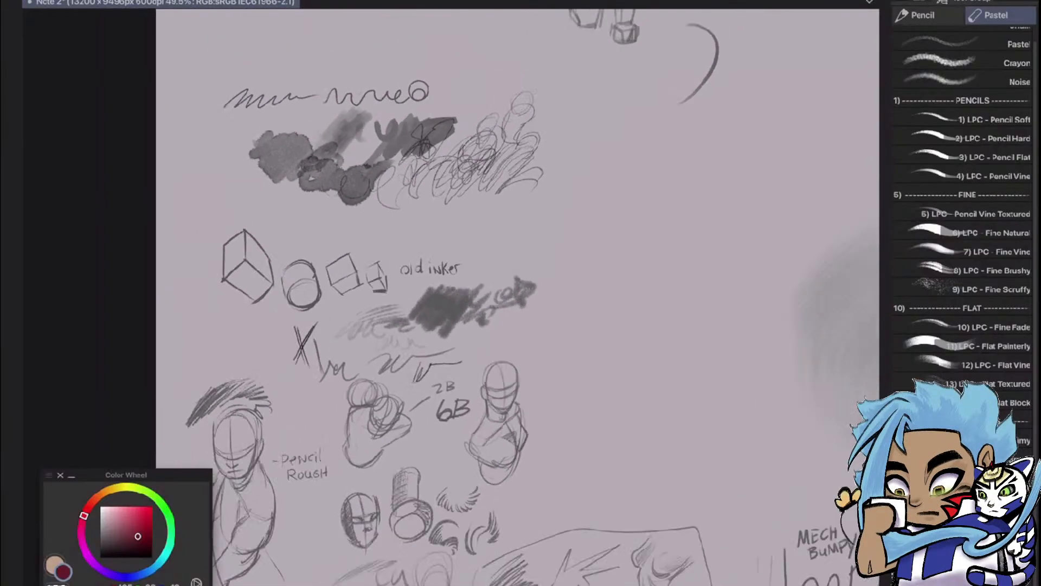
scroll(450, 293, "down", 4)
scroll(521, 297, "up", 2)
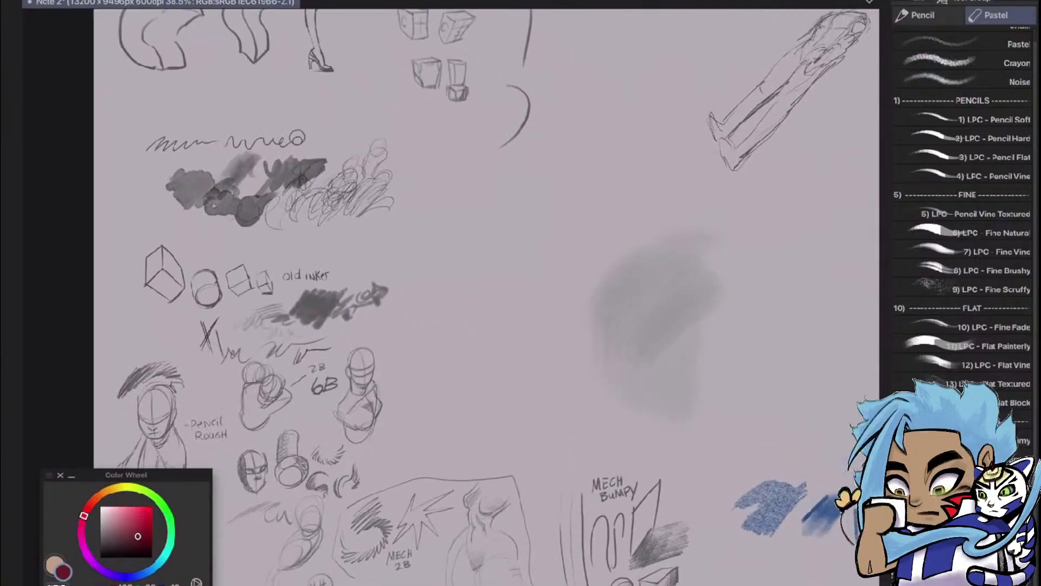
scroll(587, 329, "up", 2)
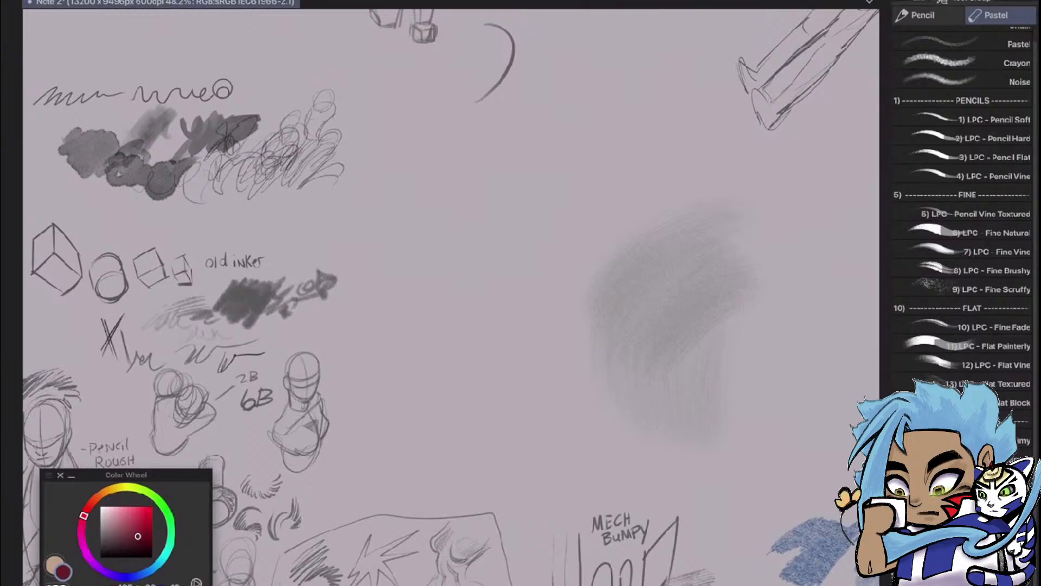
Show the Companion set of the Quick Access palette and look at the Quick Access Settings menu-command list
key("F6")
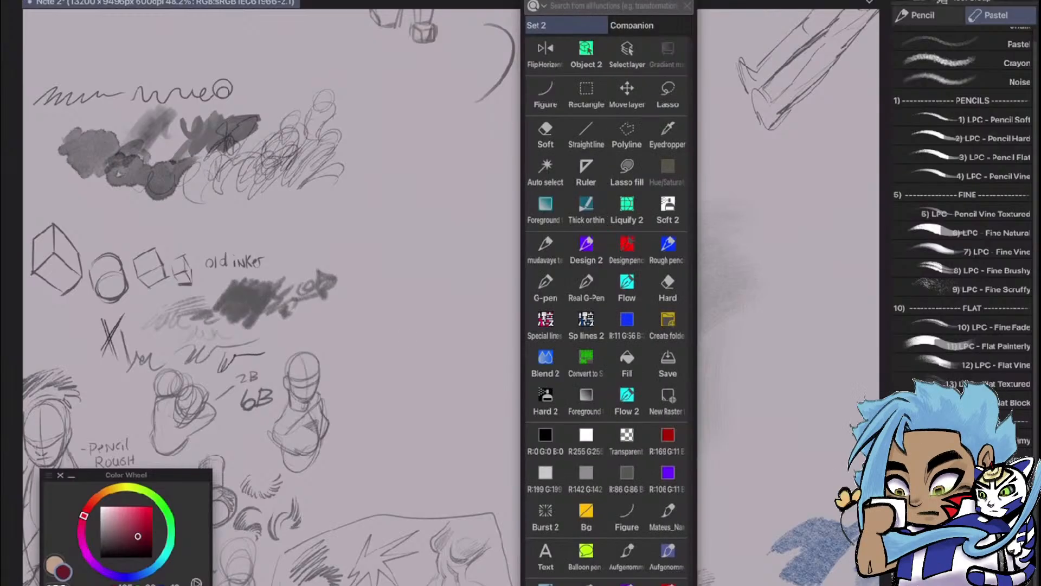
left_click(649, 25)
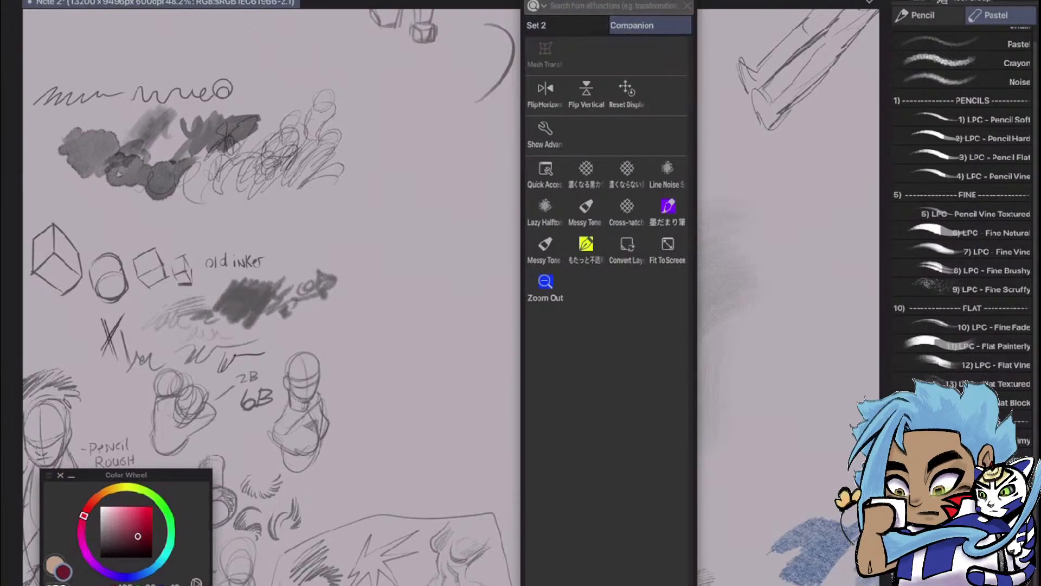
right_click(624, 405)
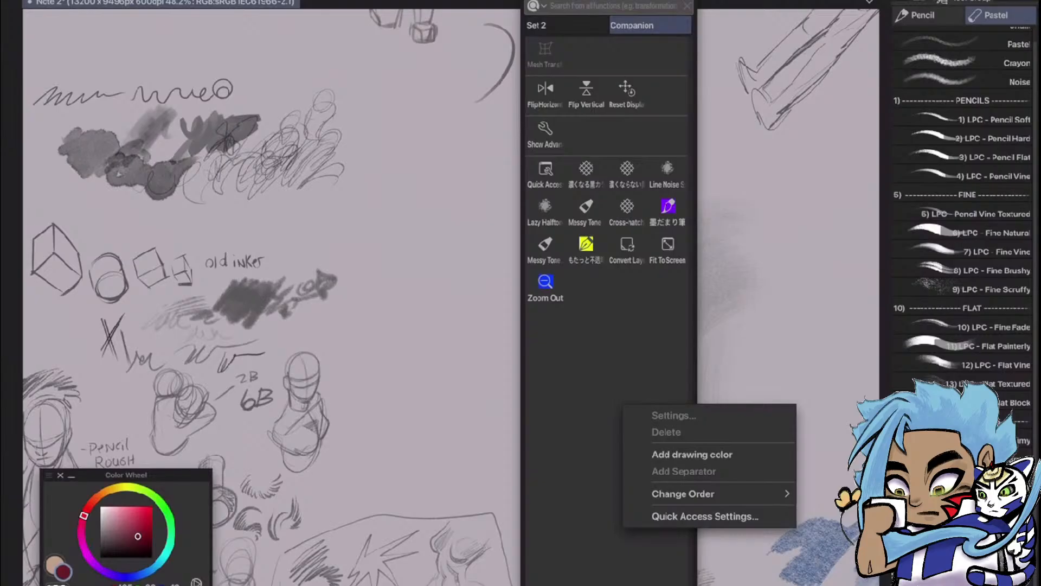
left_click(705, 516)
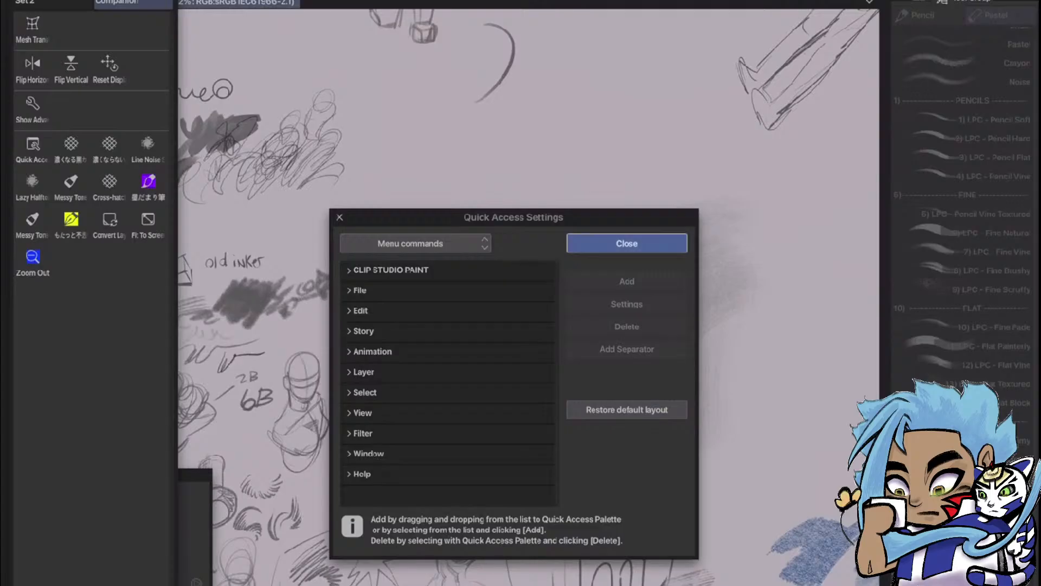
left_click(626, 243)
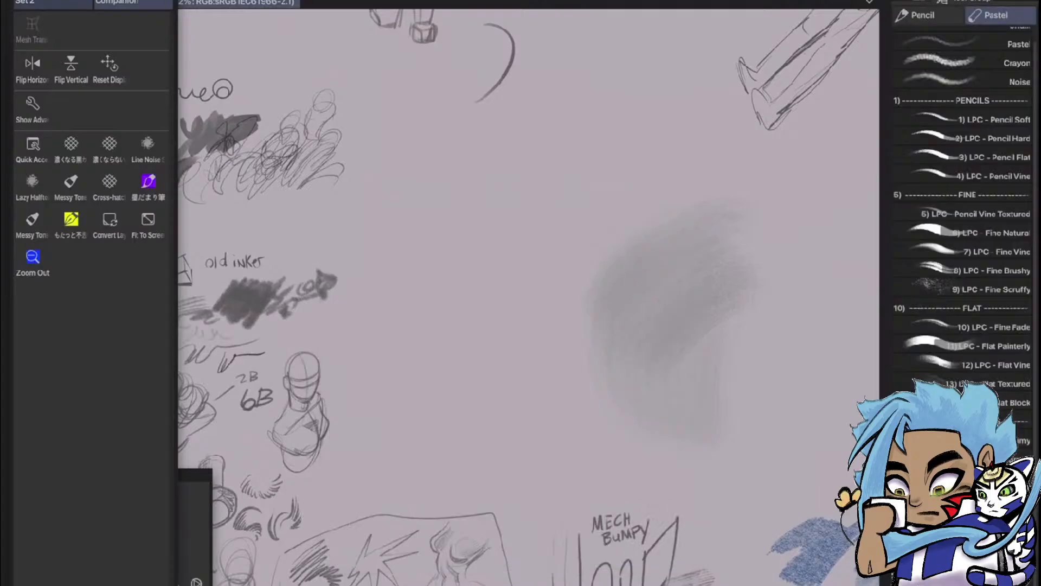
Switch the docked Quick Access palette to Set 2 and display the Companion set in a second, pop-up palette
left_click(53, 3)
key("q")
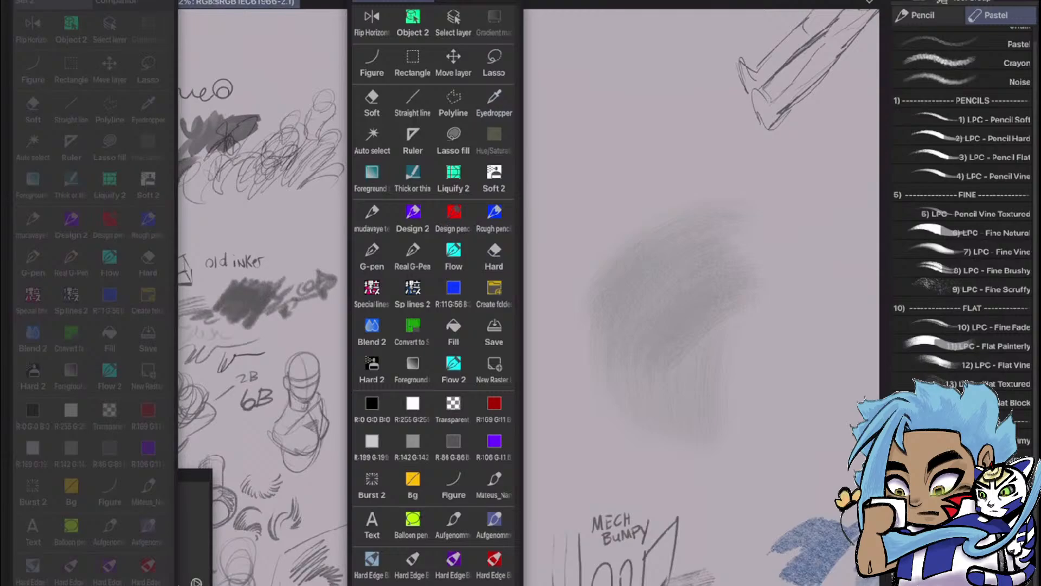
left_click(477, 1)
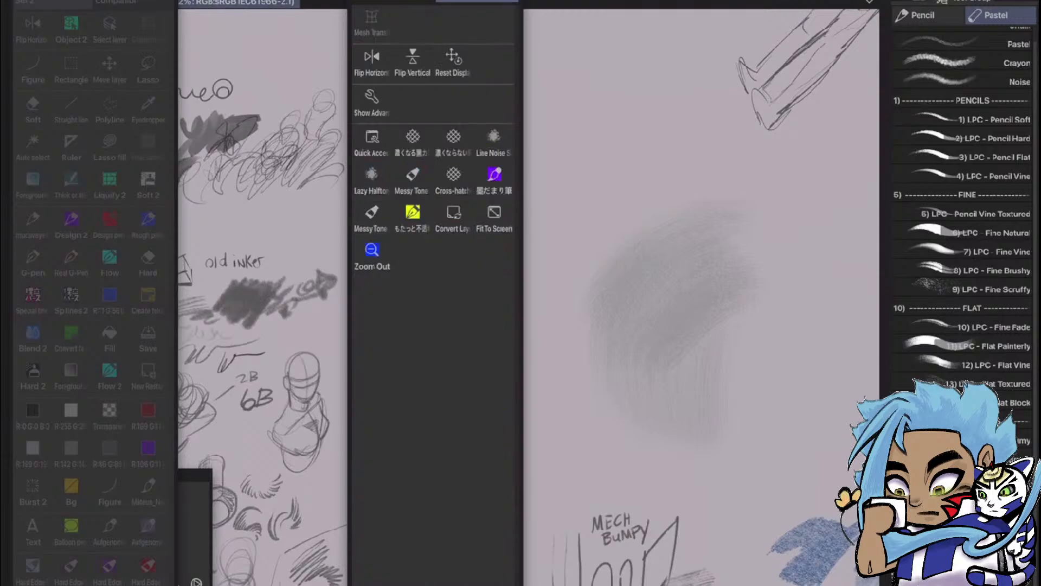
Create a new Quick Access set named "Dry media"
left_click(394, 1)
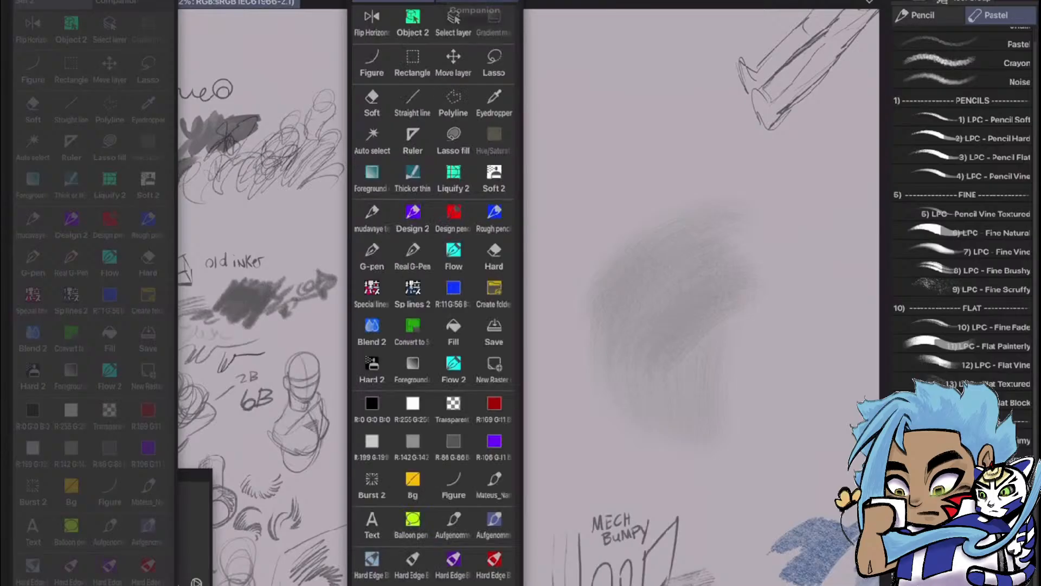
left_click(358, 1)
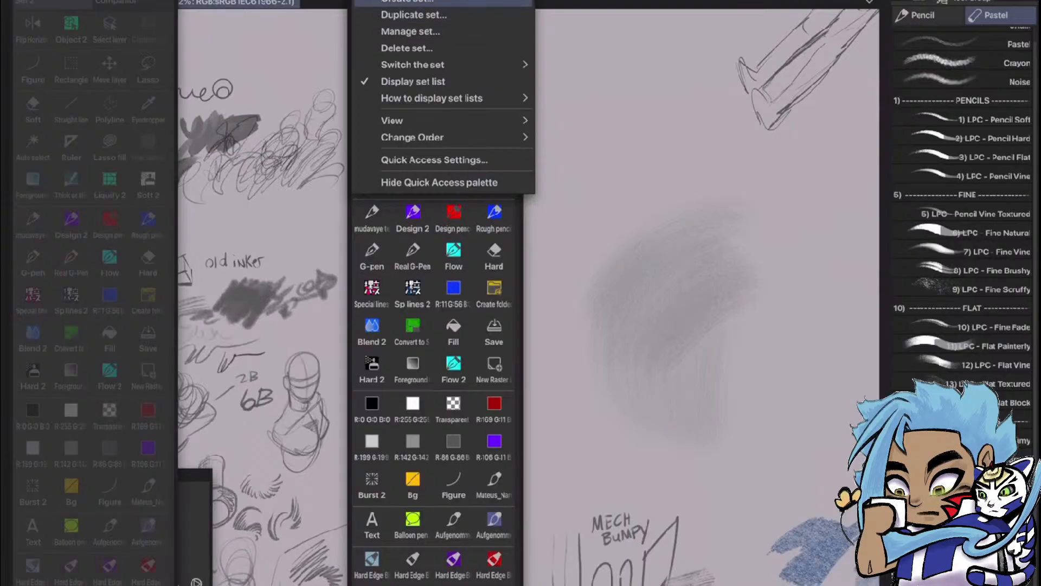
left_click(408, 1)
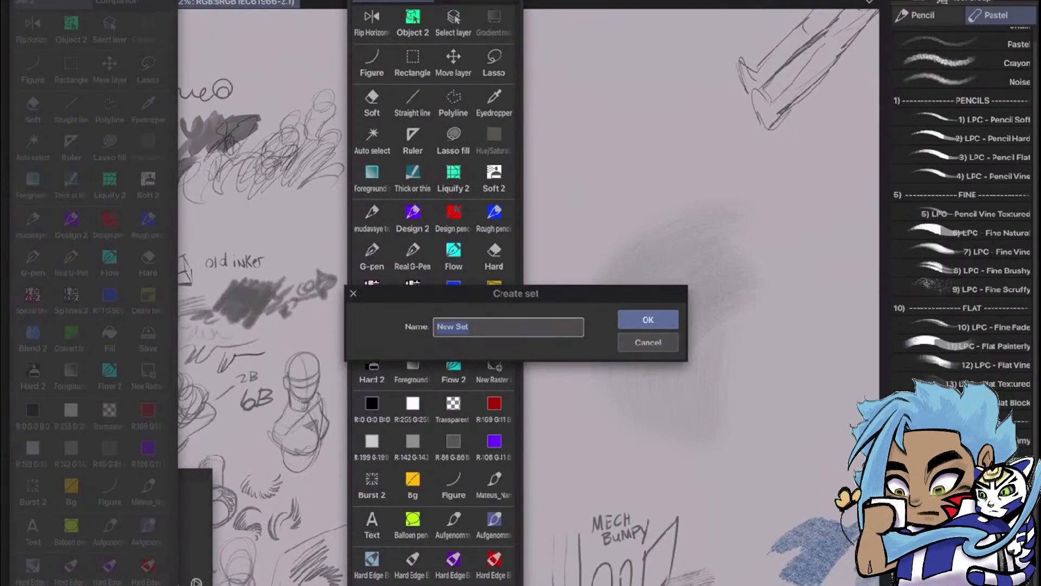
left_click(498, 329)
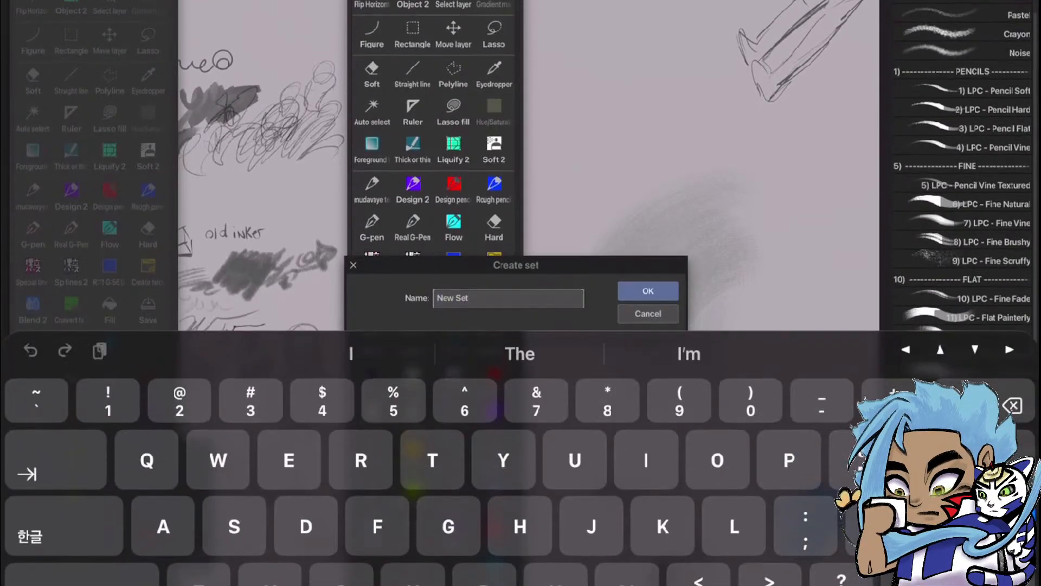
key("BackSpace")
key("BackSpace")
key("BackSpace")
key("BackSpace")
key("BackSpace")
key("BackSpace")
key("BackSpace")
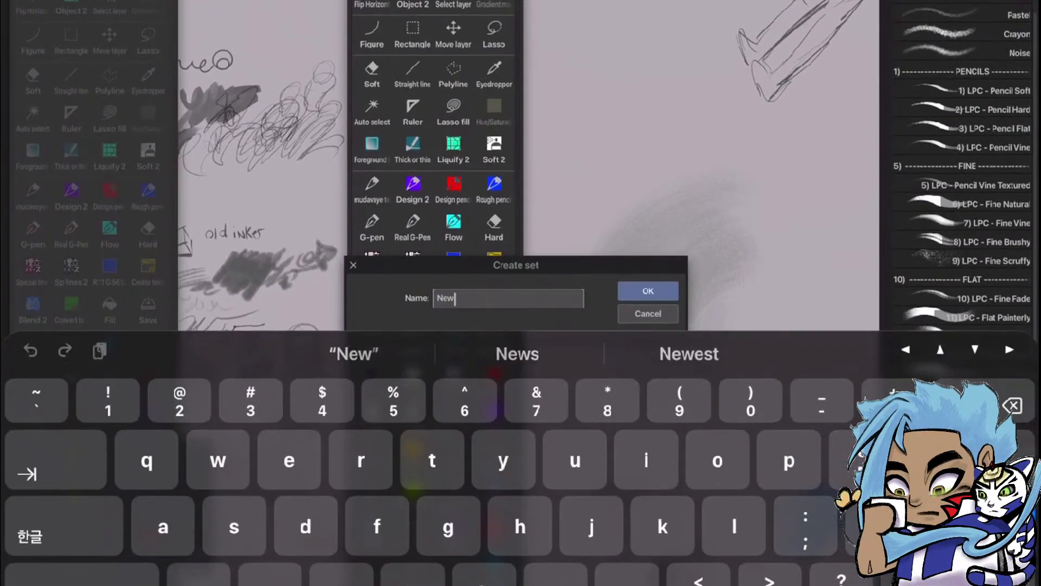
type("D")
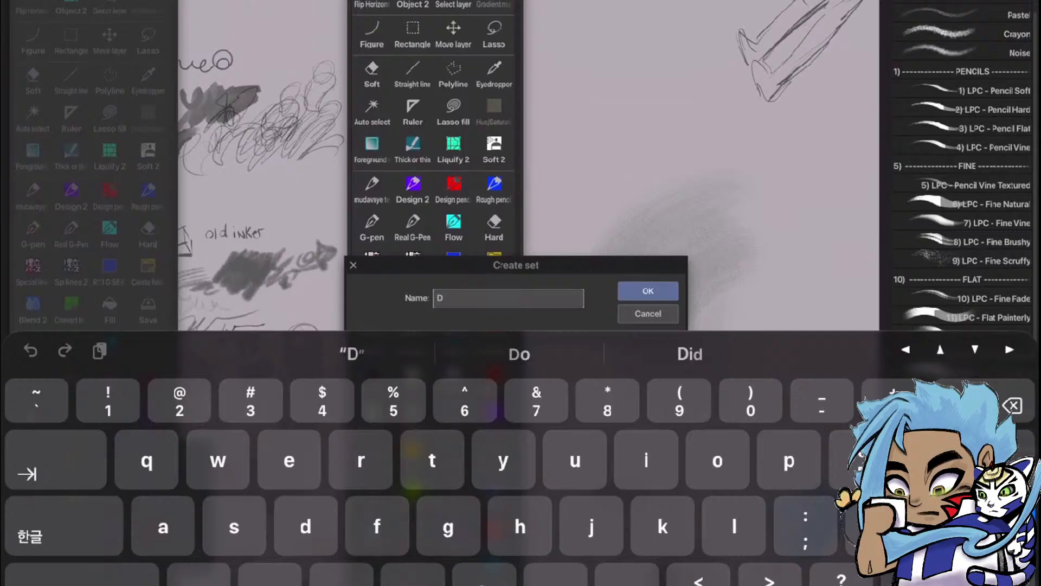
type("ry m")
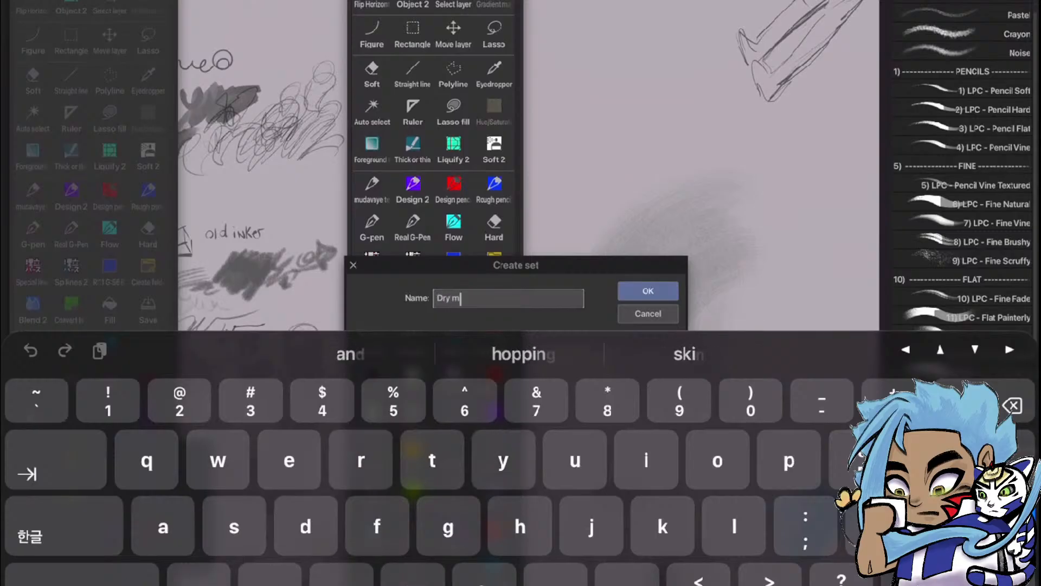
type("edia")
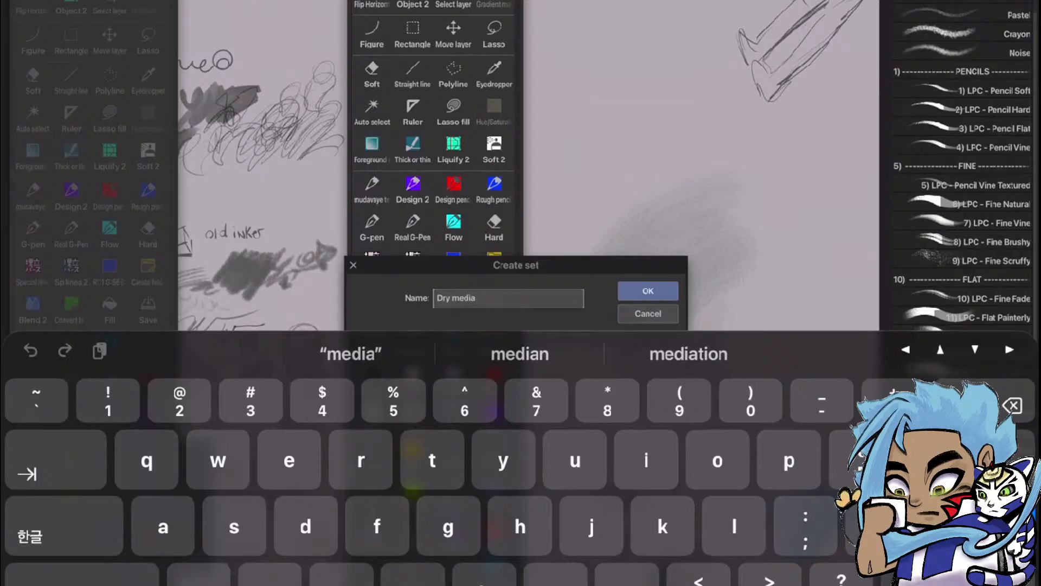
left_click(649, 291)
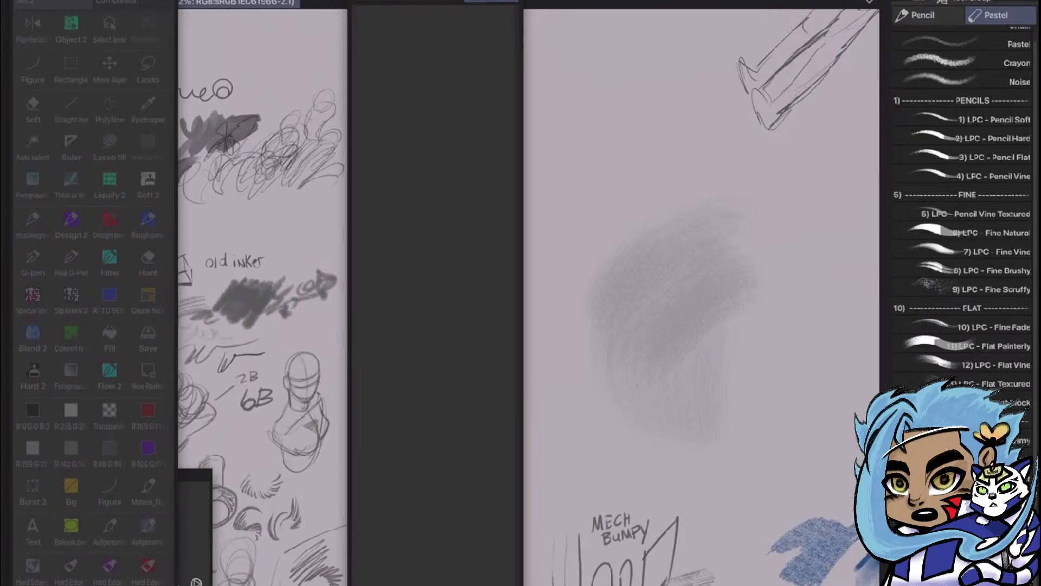
Move the pop-up Quick Access palette out of the way and close it, leaving the docked palette on the Dry media set
left_click_drag(435, 0, 330, 4)
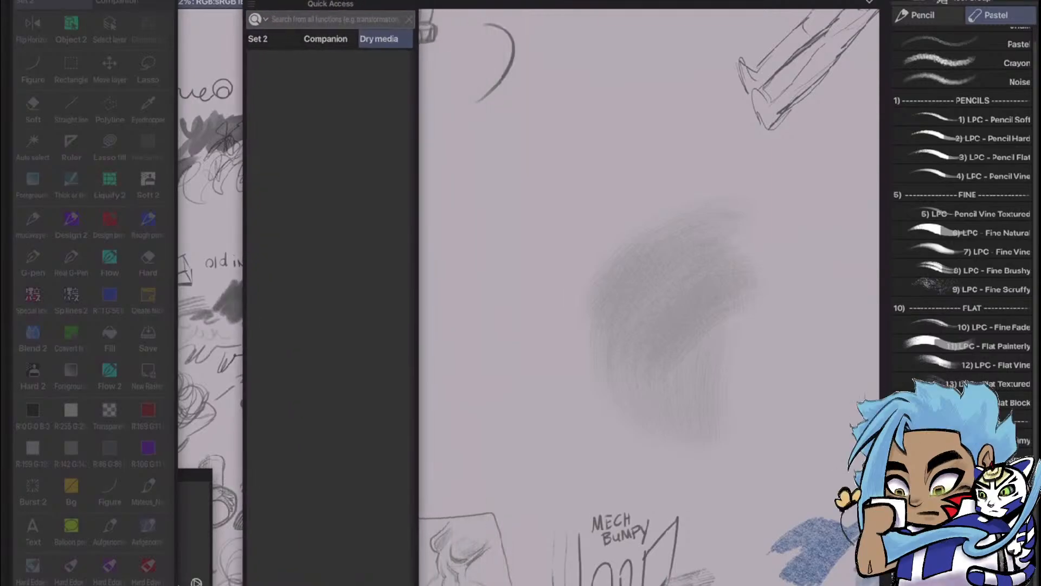
left_click(643, 394)
scroll(672, 275, "down", 5)
scroll(673, 275, "up", 5)
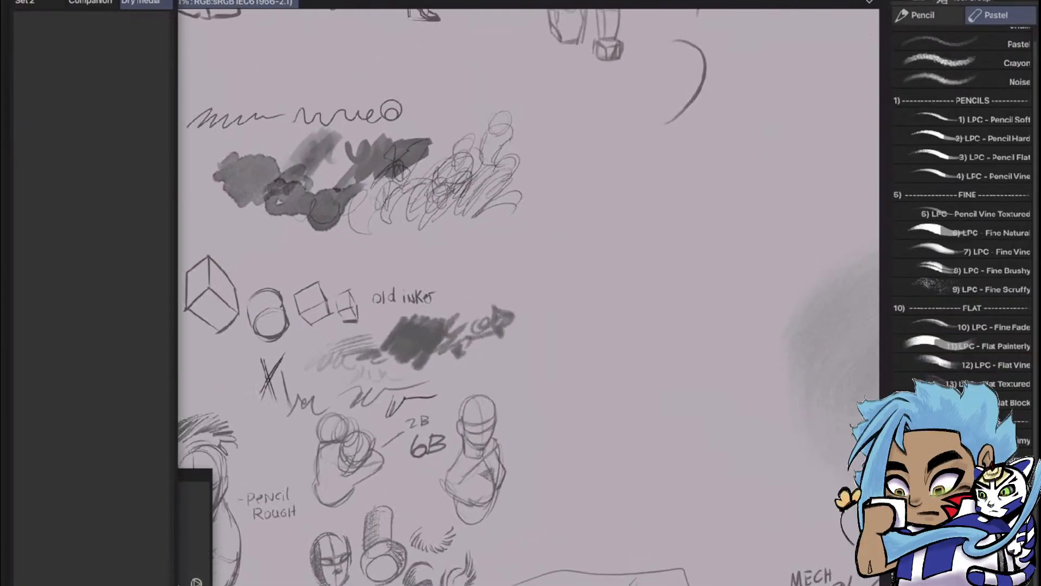
Show the Pencil sub tool group and examine the Old Inker, Pencil Rough, 2B/6B and Mech 2B samples on the canvas
left_click(928, 15)
scroll(564, 371, "down", 3)
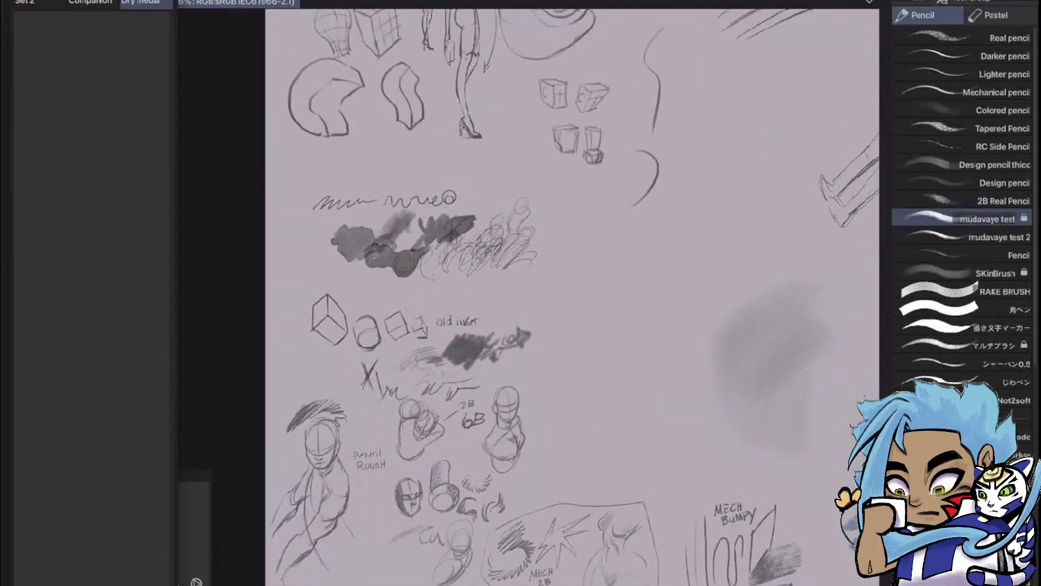
scroll(453, 347, "up", 5)
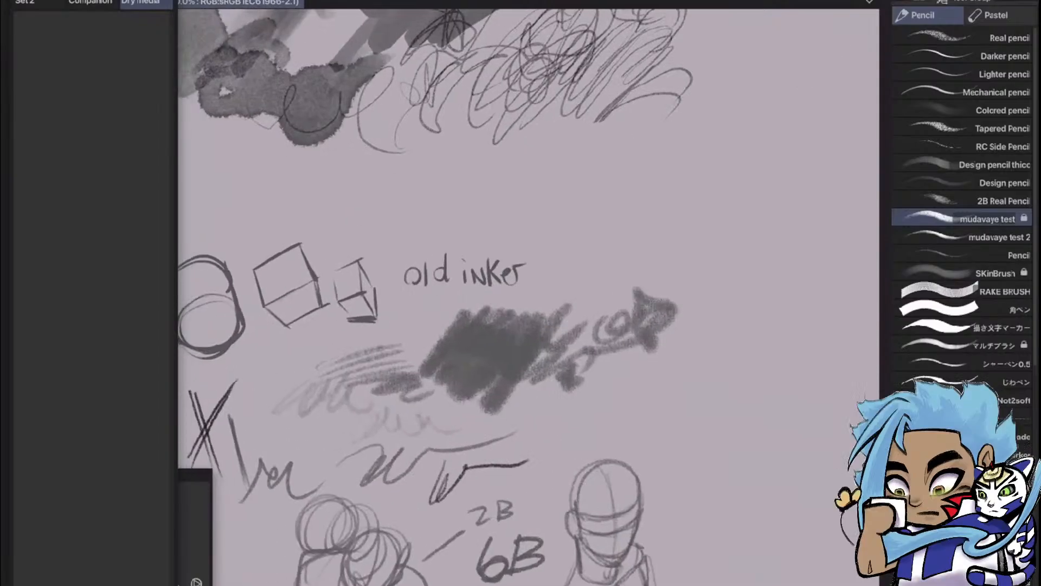
scroll(694, 287, "down", 4)
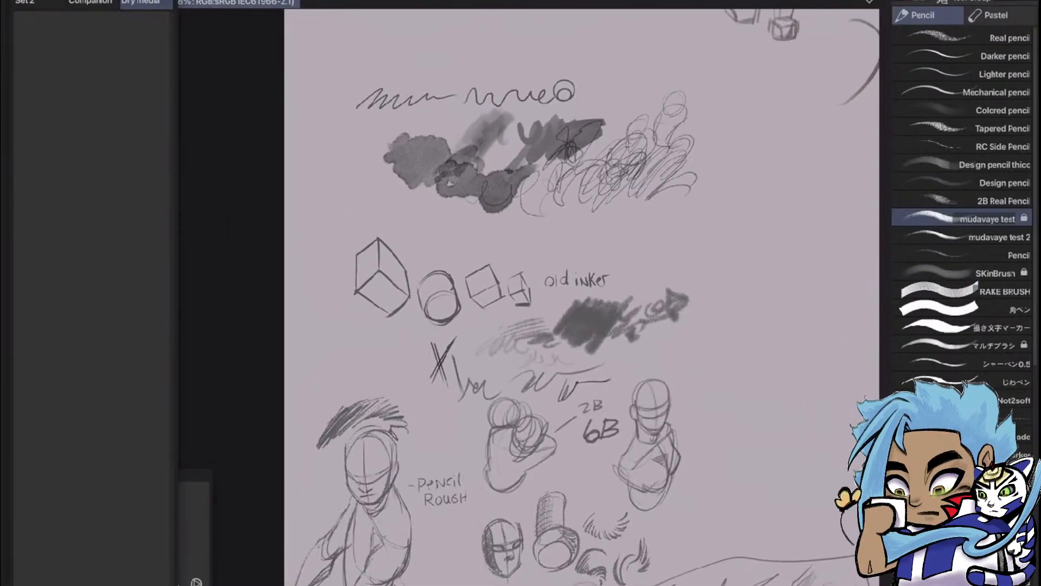
scroll(664, 111, "down", 3)
scroll(616, 423, "up", 5)
scroll(623, 231, "down", 1)
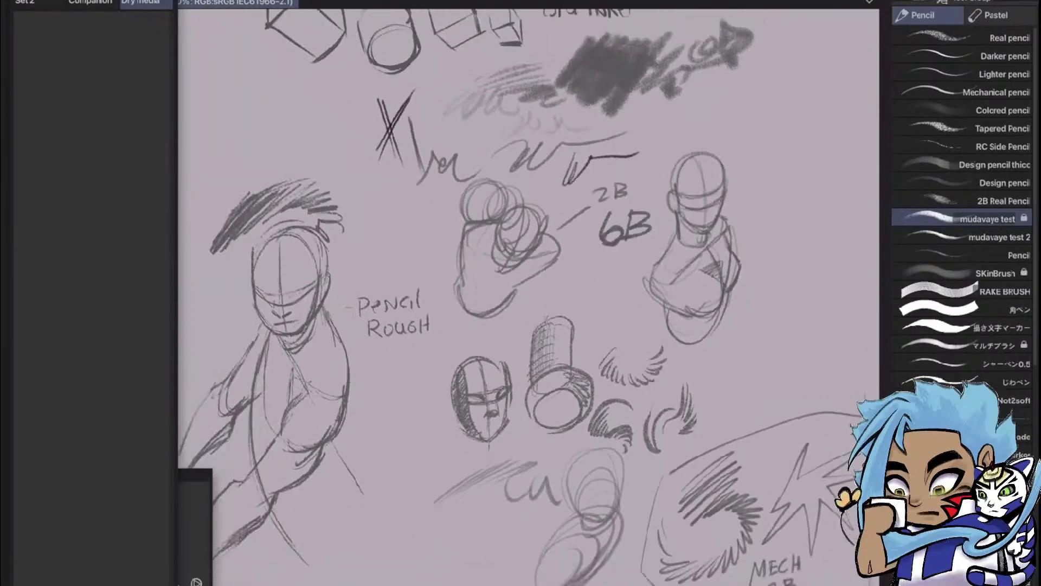
scroll(431, 209, "down", 1)
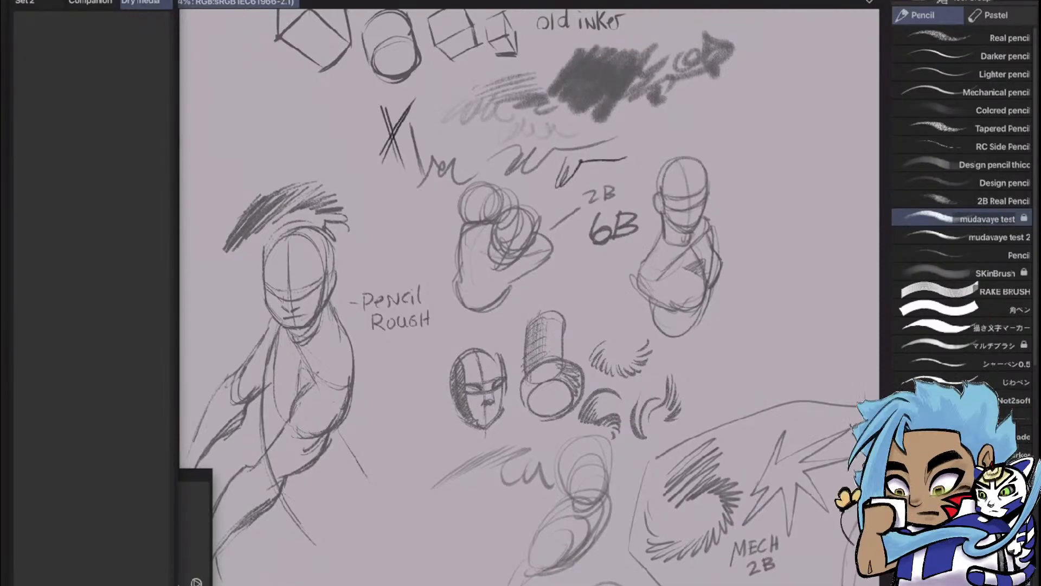
scroll(692, 277, "down", 2)
scroll(494, 242, "up", 2)
scroll(550, 298, "up", 1)
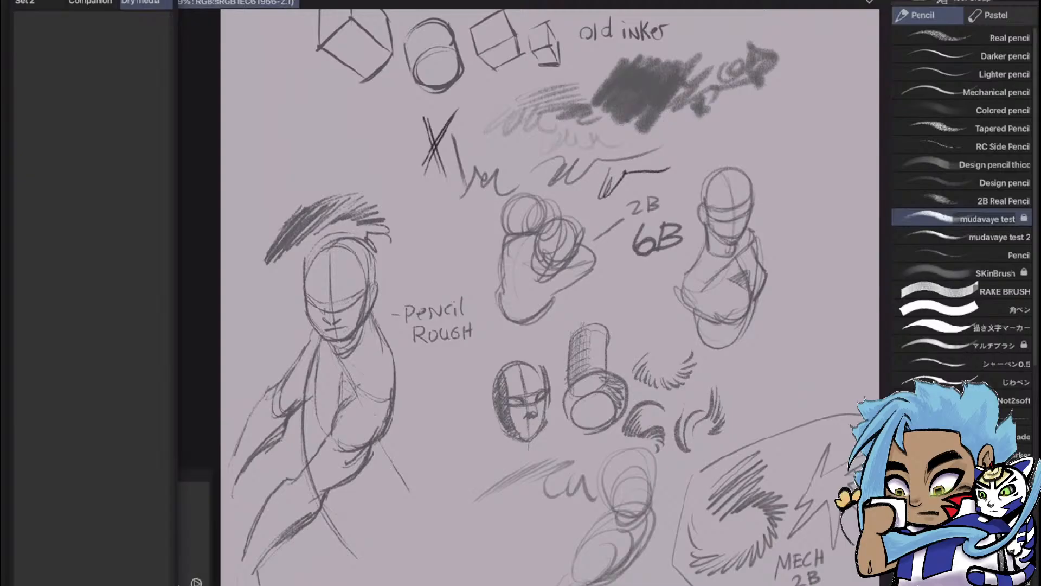
Select the LPPe - Monoliner Fade brush and make Layer 29 the active layer
scroll(962, 217, "down", 8)
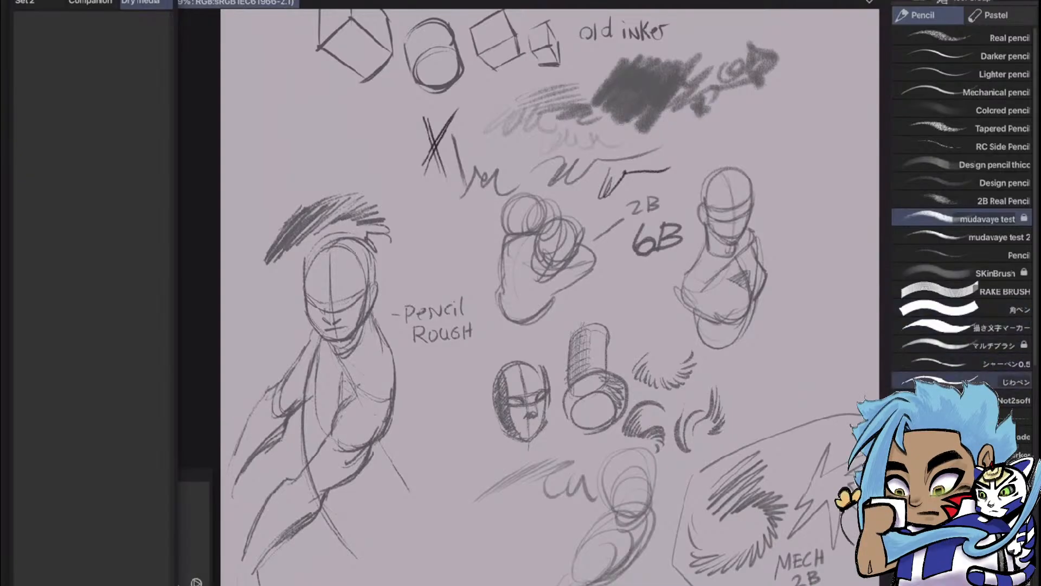
scroll(963, 195, "down", 3)
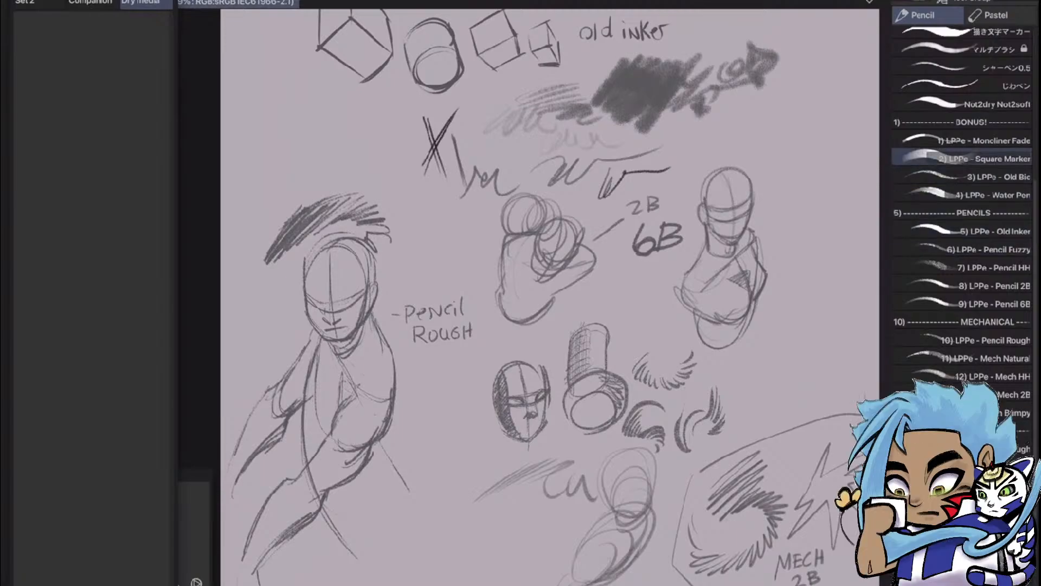
left_click(969, 141)
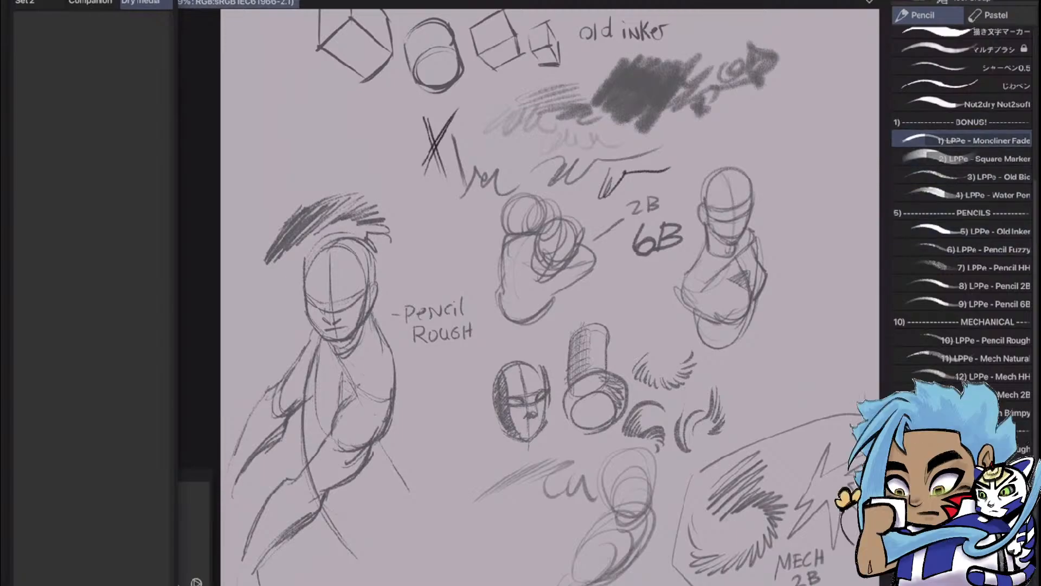
scroll(743, 179, "down", 3)
scroll(632, 396, "up", 3)
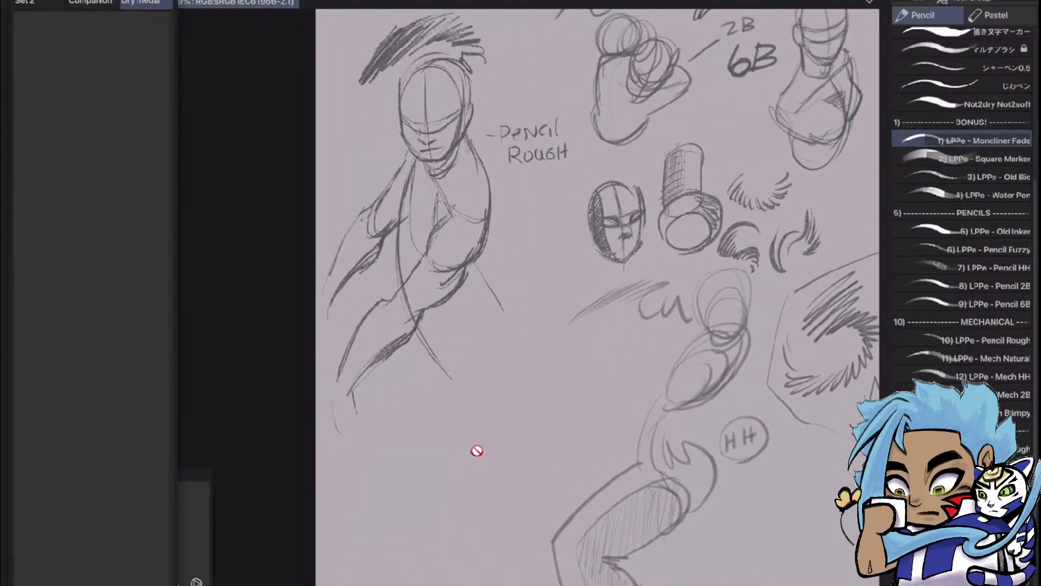
key("F7")
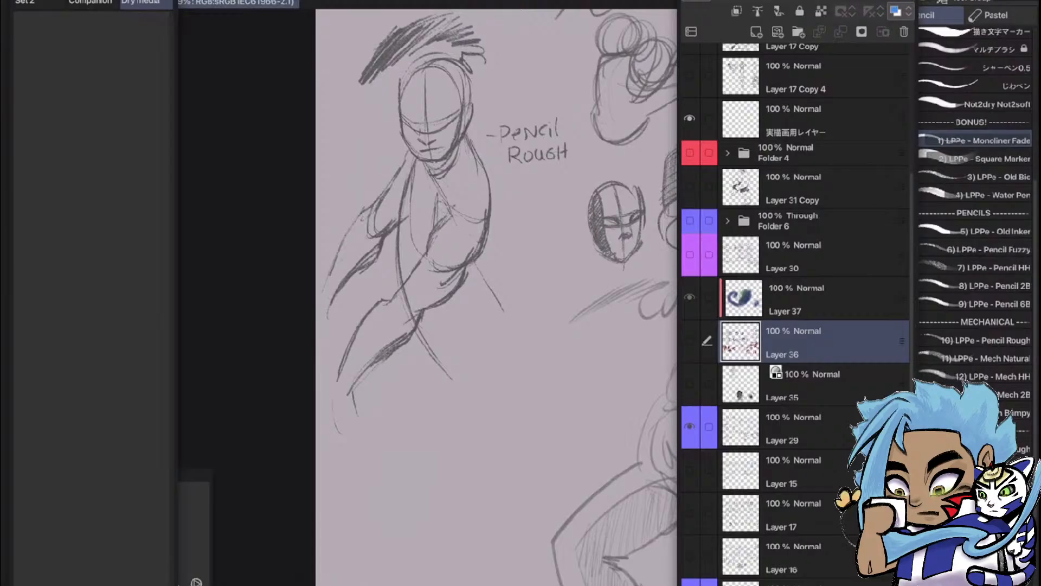
left_click(793, 429)
key("F7")
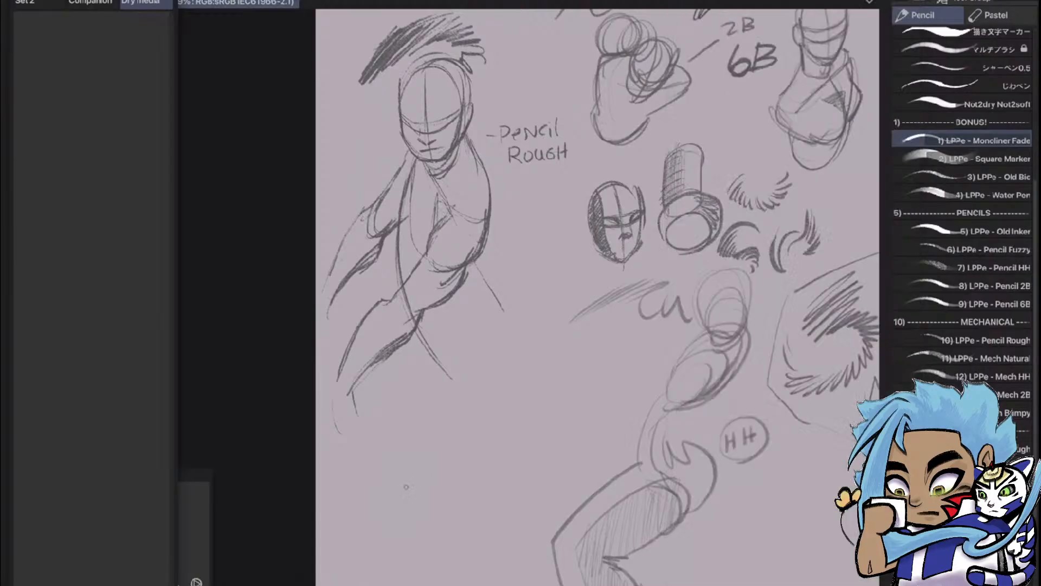
Try out the Monoliner Fade brush with a curved outline and dense hatching below the Pencil Rough figure, and undo the strokes
mouse_move(420, 449)
left_mouse_down()
mouse_move(443, 428)
mouse_move(425, 472)
mouse_move(432, 501)
mouse_move(469, 445)
mouse_move(486, 441)
mouse_move(513, 460)
mouse_move(528, 409)
mouse_move(539, 455)
mouse_move(558, 467)
mouse_move(604, 429)
left_mouse_up()
mouse_move(545, 504)
left_mouse_down()
mouse_move(485, 526)
mouse_move(479, 461)
mouse_move(551, 418)
left_mouse_up()
key("ctrl+z")
mouse_move(428, 465)
left_mouse_down()
mouse_move(433, 449)
mouse_move(524, 453)
mouse_move(450, 516)
mouse_move(429, 459)
left_mouse_up()
mouse_move(505, 431)
left_mouse_down()
mouse_move(464, 498)
mouse_move(505, 410)
mouse_move(461, 508)
mouse_move(475, 504)
mouse_move(499, 431)
mouse_move(518, 442)
mouse_move(509, 488)
left_mouse_up()
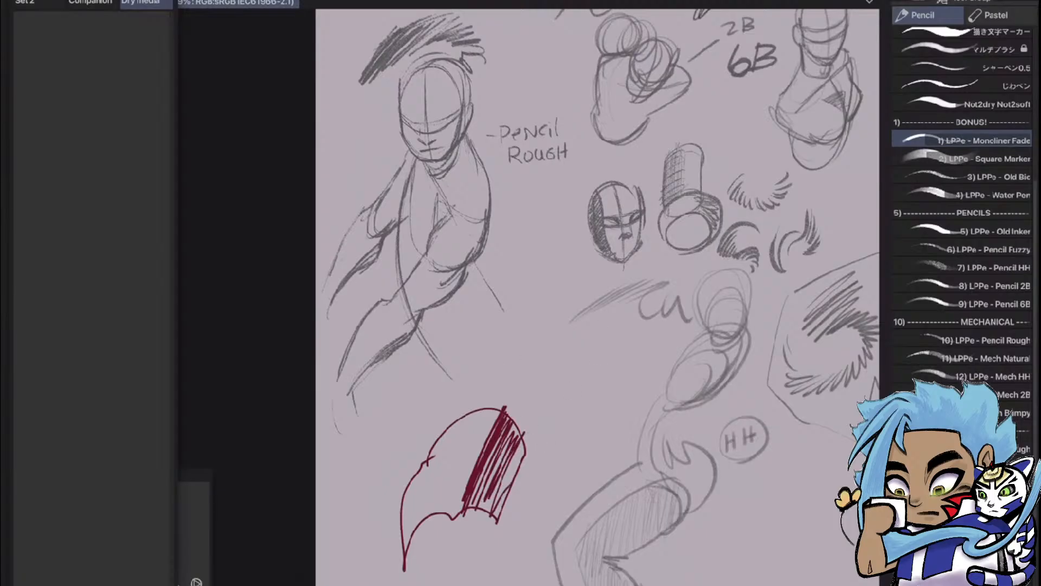
key("ctrl+z")
key("ctrl+z")
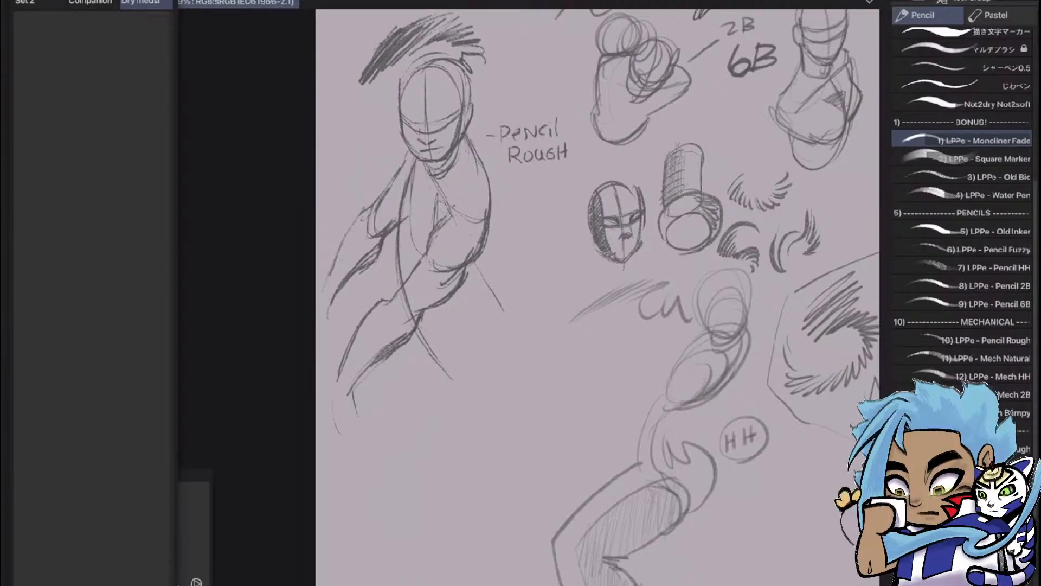
Try out the LPPe - Square Marker brush with overlapping zigzag strokes below the Pencil Rough figure, and undo them
left_click(971, 159)
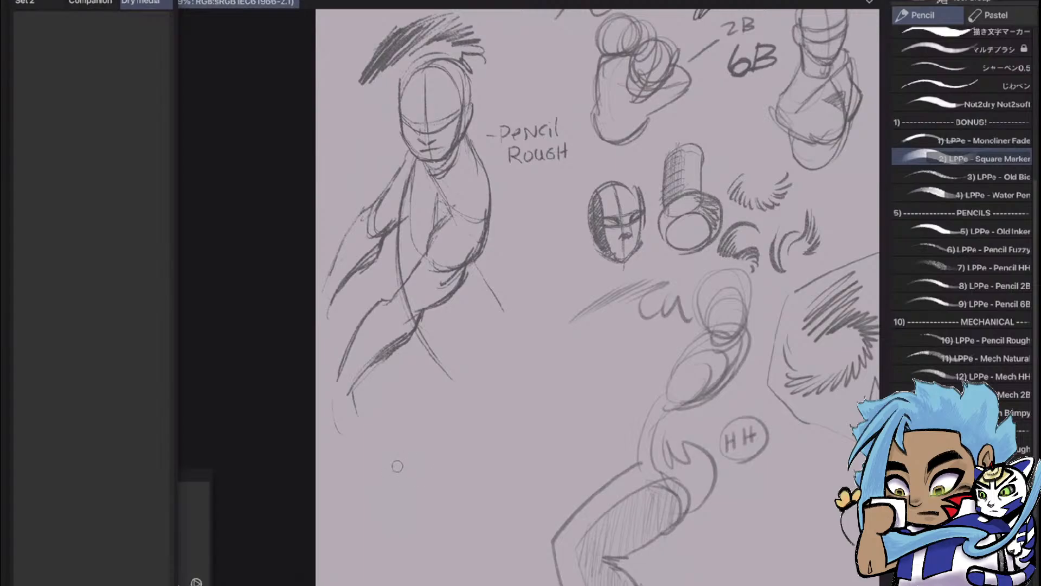
mouse_move(386, 465)
left_mouse_down()
mouse_move(438, 481)
mouse_move(461, 468)
mouse_move(501, 432)
mouse_move(460, 462)
mouse_move(491, 411)
mouse_move(468, 416)
mouse_move(459, 488)
mouse_move(477, 480)
mouse_move(499, 488)
left_mouse_up()
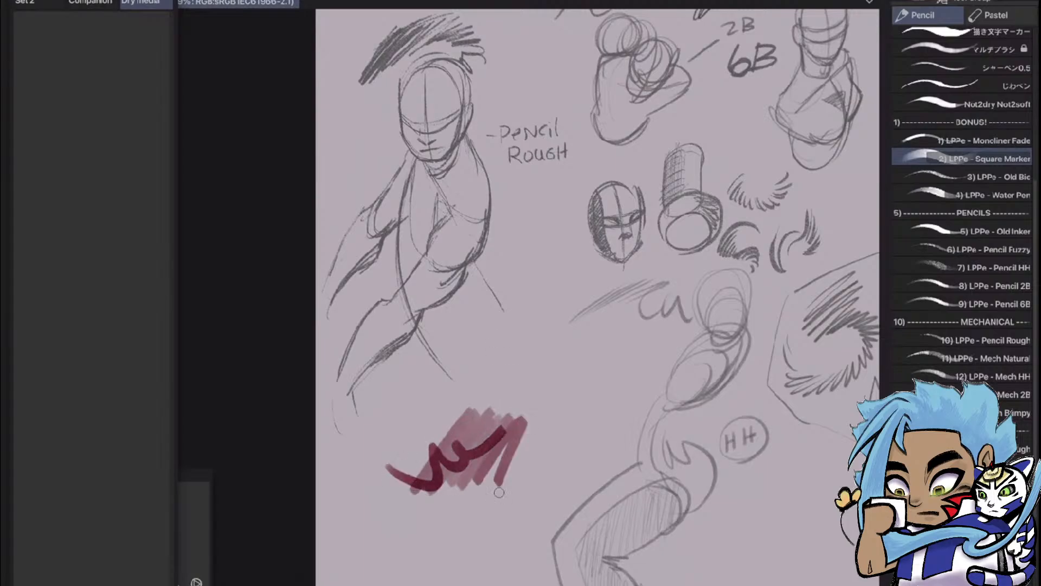
key("ctrl+z")
key("ctrl+z")
key("ctrl+z")
key("ctrl+z")
key("ctrl+z")
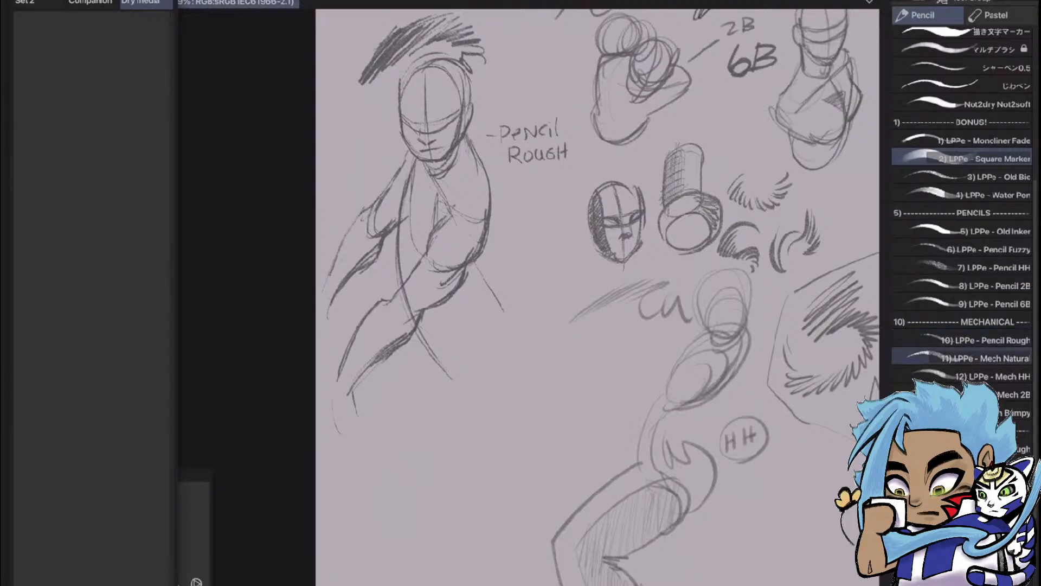
Select the LPPe - Old Inker brush, scribble test strokes in empty areas around the samples, and undo them
mouse_move(651, 244)
left_mouse_down()
mouse_move(419, 434)
mouse_move(556, 436)
mouse_move(539, 454)
left_mouse_up()
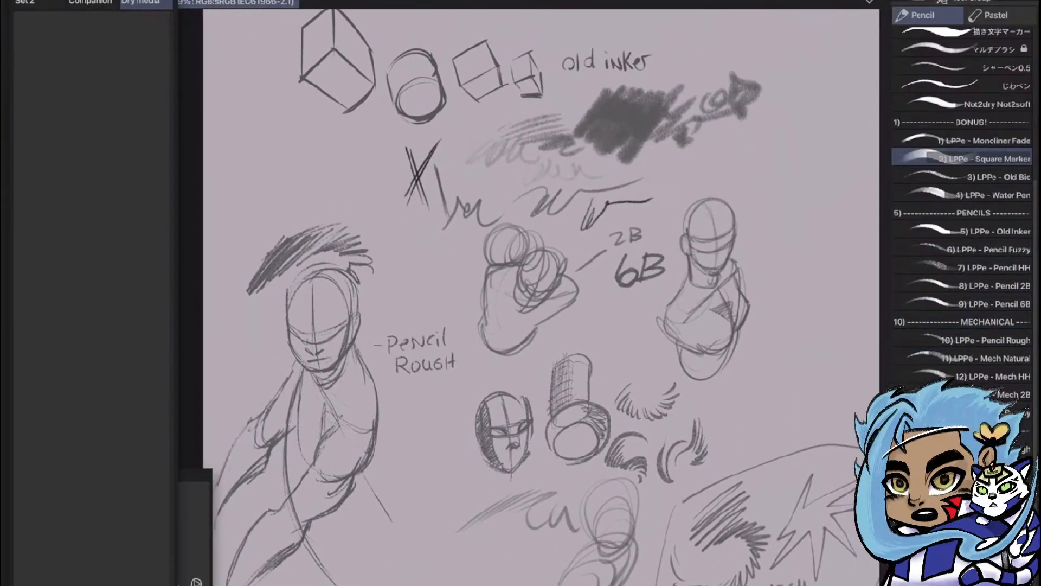
left_click(995, 232)
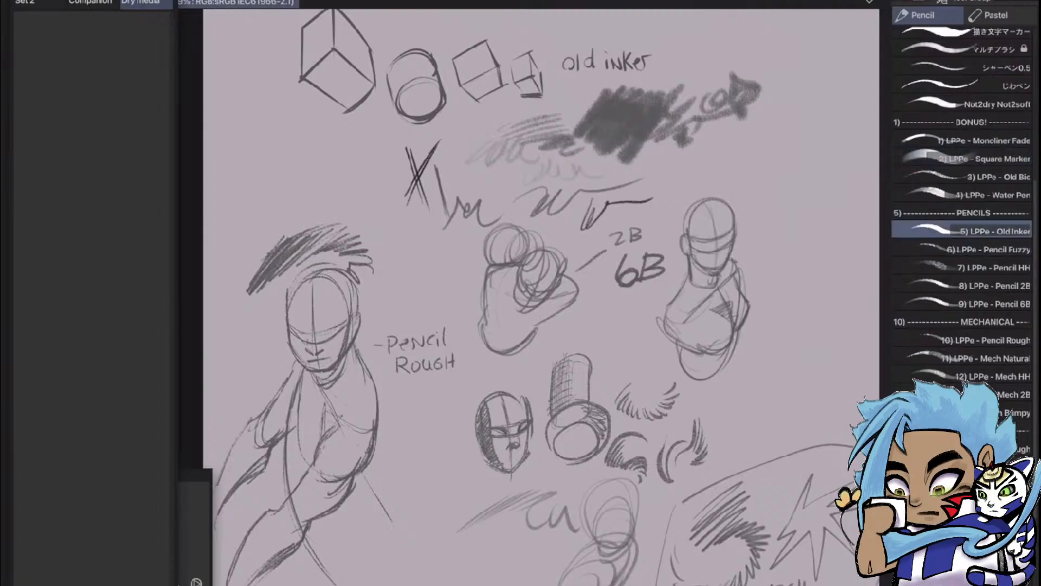
mouse_move(427, 515)
left_mouse_down()
mouse_move(439, 564)
mouse_move(423, 583)
left_mouse_up()
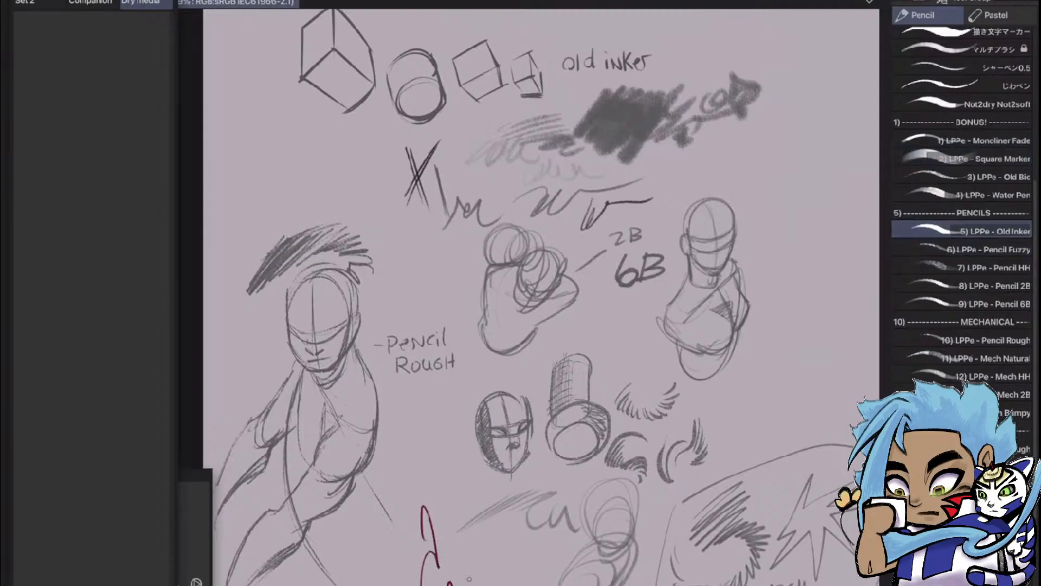
key("ctrl+z")
mouse_move(805, 179)
left_mouse_down()
mouse_move(836, 181)
mouse_move(803, 254)
mouse_move(812, 269)
mouse_move(851, 245)
mouse_move(844, 391)
left_mouse_up()
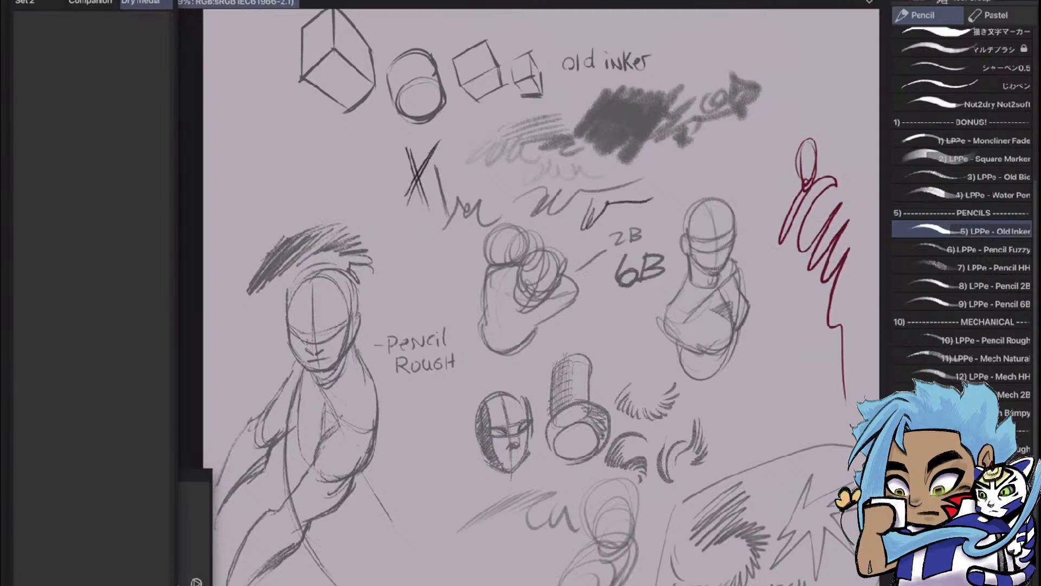
key("ctrl+z")
Sketch a slim standing figure's head, torso, near arm and front leg with the Old Inker brush beside the 6B samples
mouse_move(800, 178)
left_mouse_down()
mouse_move(810, 131)
mouse_move(797, 183)
left_mouse_up()
left_click_drag(784, 222, 779, 245)
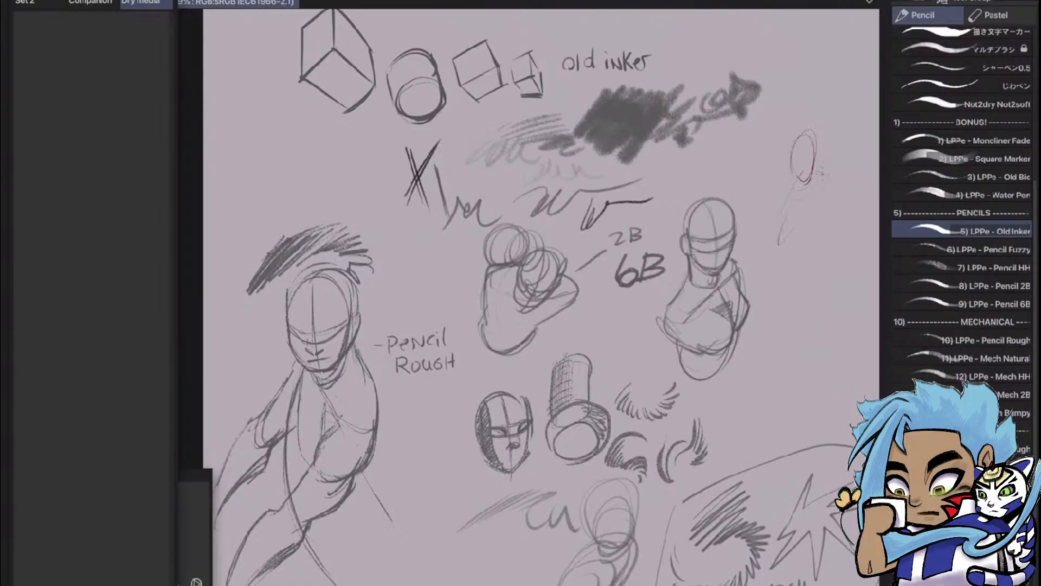
mouse_move(825, 176)
left_mouse_down()
mouse_move(786, 233)
mouse_move(797, 277)
left_mouse_up()
left_click_drag(829, 193, 803, 275)
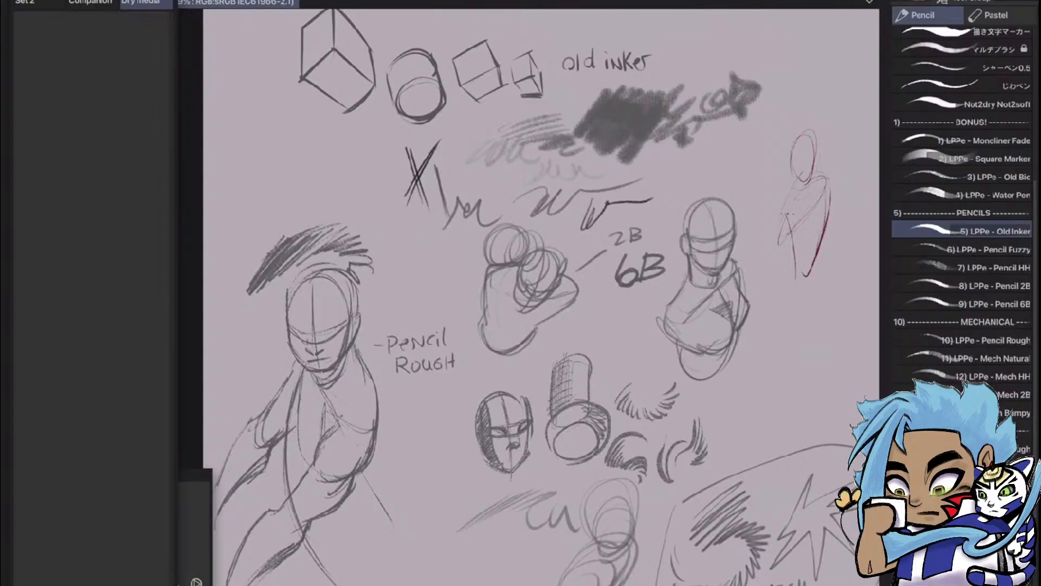
mouse_move(795, 233)
left_mouse_down()
mouse_move(799, 268)
mouse_move(775, 251)
mouse_move(777, 311)
left_mouse_up()
left_click_drag(800, 251, 779, 381)
left_click_drag(792, 309, 779, 414)
left_click_drag(787, 337, 785, 426)
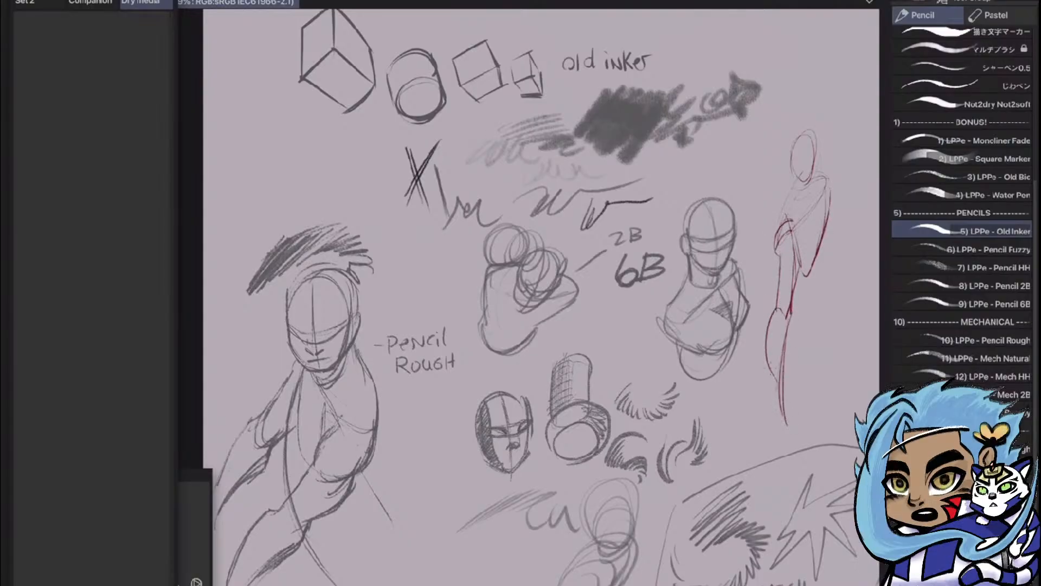
left_click_drag(796, 203, 784, 218)
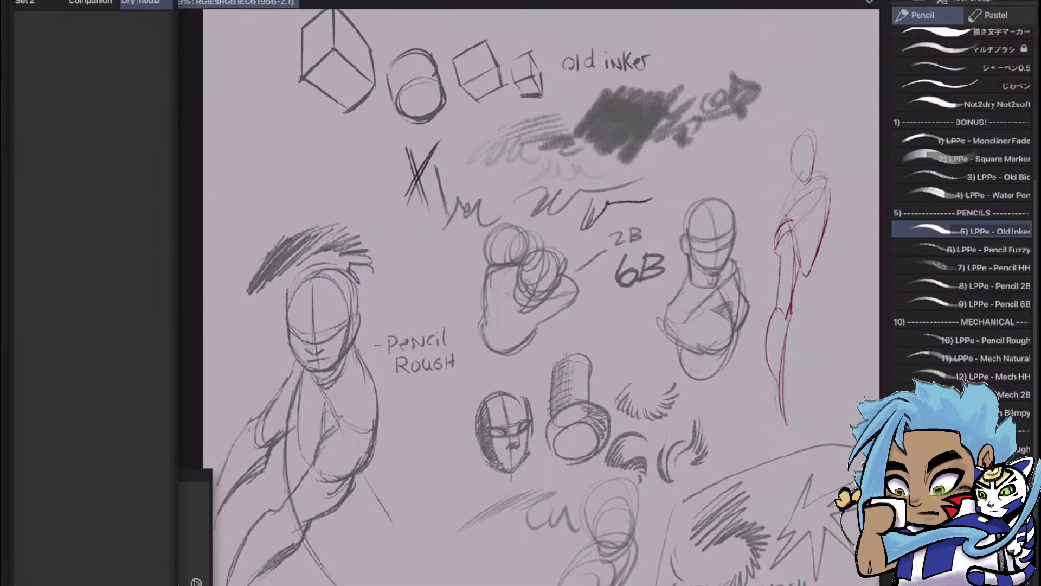
Add the curved hip, the second leg and light hatching along the arm and front leg of the Old Inker figure
mouse_move(824, 255)
left_mouse_down()
mouse_move(842, 274)
mouse_move(838, 317)
left_mouse_up()
mouse_move(826, 251)
left_mouse_down()
mouse_move(816, 315)
mouse_move(788, 363)
left_mouse_up()
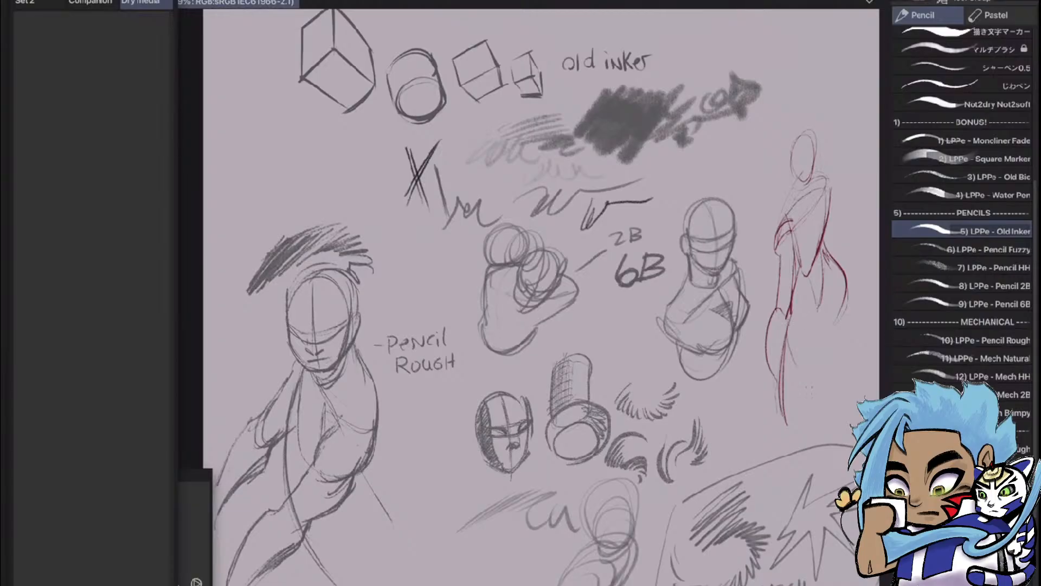
left_click_drag(814, 311, 832, 391)
mouse_move(830, 339)
left_mouse_down()
mouse_move(831, 398)
mouse_move(820, 408)
mouse_move(831, 380)
left_mouse_up()
left_click_drag(812, 300, 817, 307)
left_click_drag(799, 289, 795, 296)
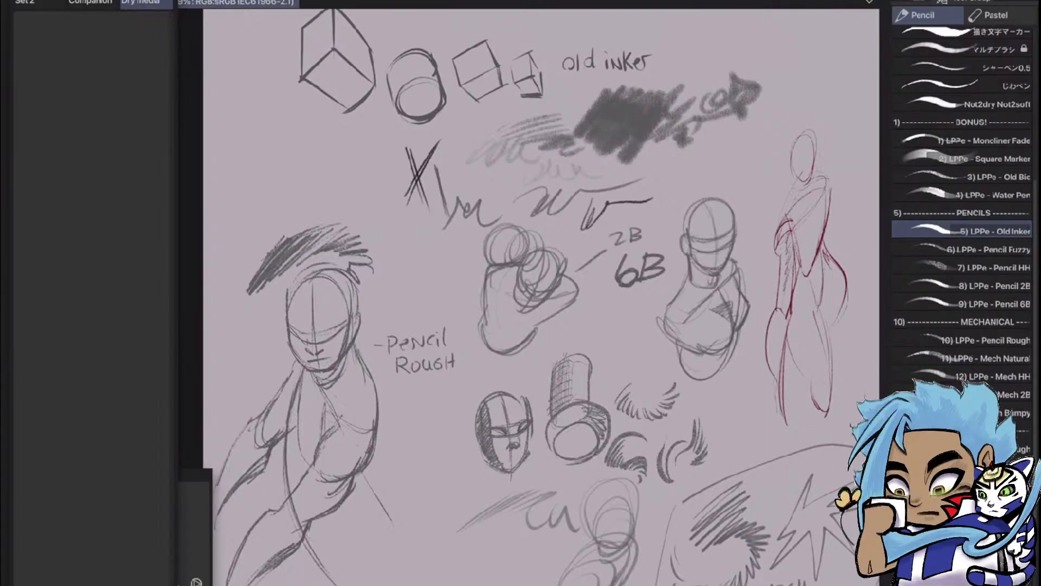
left_click_drag(786, 293, 778, 389)
Add the LPPe - Old Inker brush to the Dry media Quick Access set
scroll(520, 293, "down", 2)
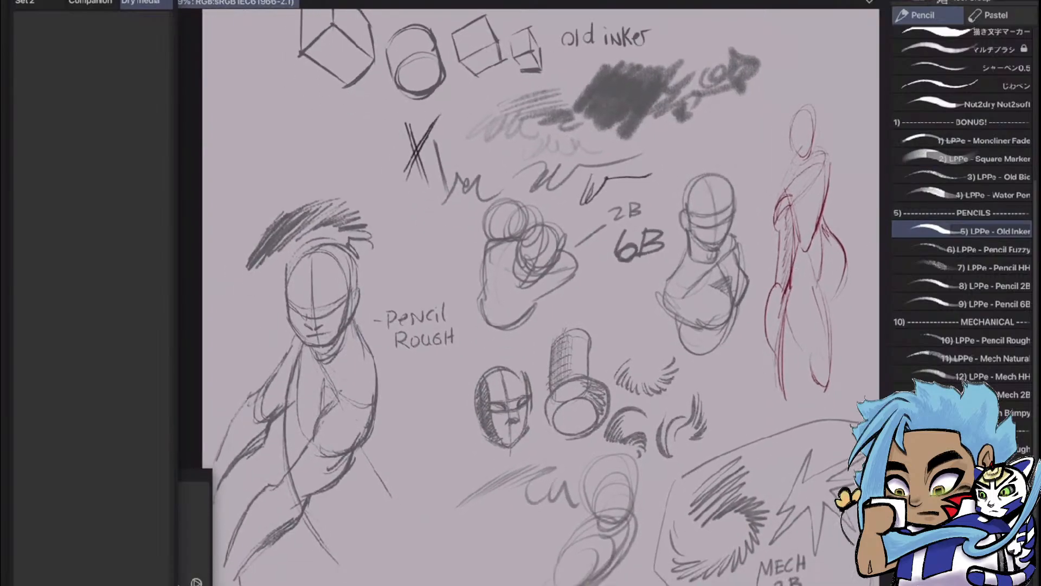
mouse_move(966, 232)
left_mouse_down()
mouse_move(803, 296)
mouse_move(214, 263)
mouse_move(108, 159)
mouse_move(117, 122)
mouse_move(103, 65)
left_mouse_up()
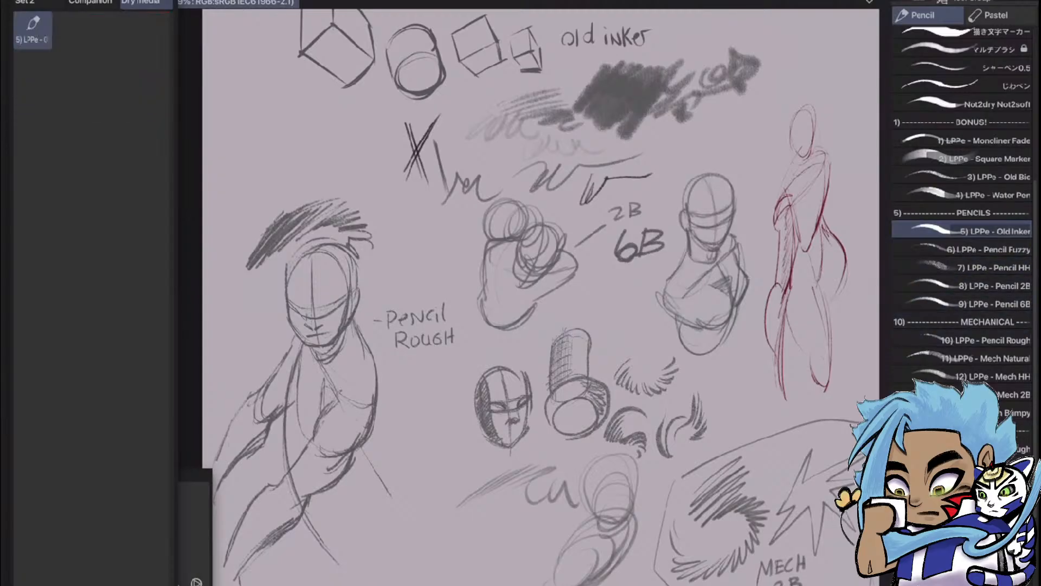
scroll(748, 222, "down", 3)
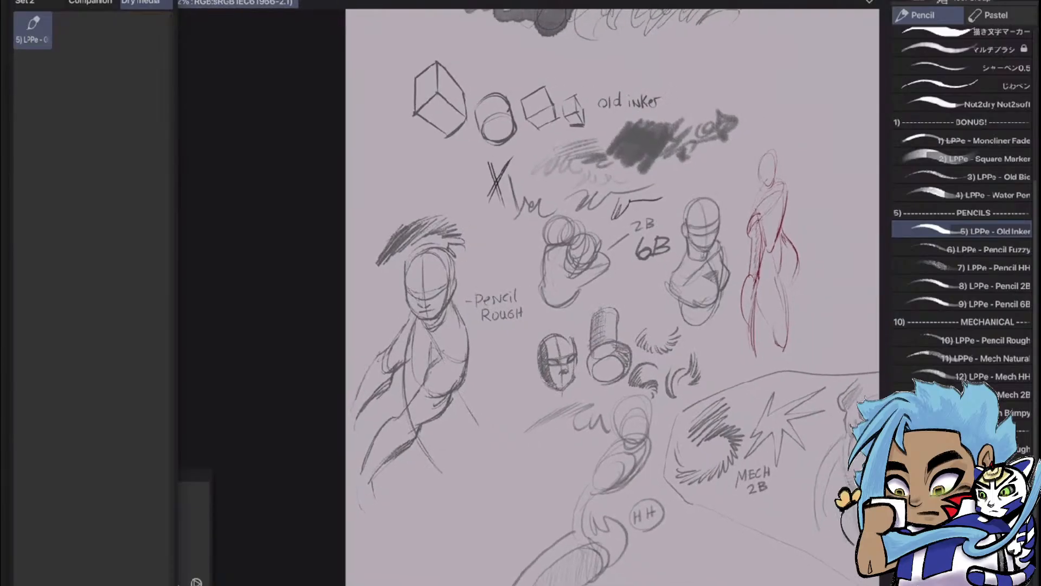
scroll(656, 380, "up", 4)
scroll(528, 297, "up", 2)
scroll(528, 297, "down", 2)
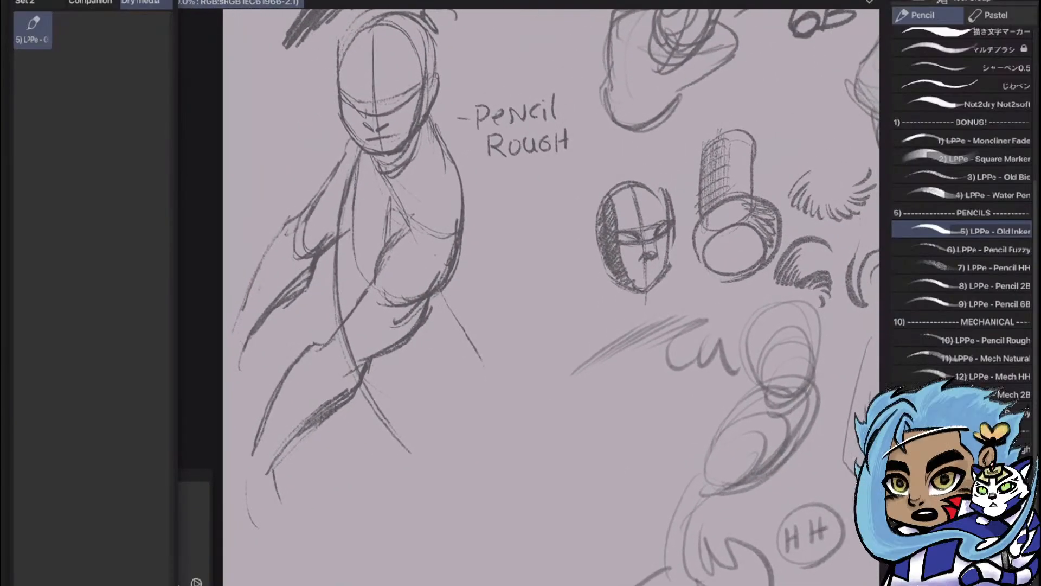
Select the LPPe - Pencil 2B brush and sketch a small oval head in the empty area beside the Old Inker figure
mouse_move(613, 141)
left_mouse_down()
mouse_move(445, 460)
mouse_move(369, 473)
mouse_move(385, 514)
mouse_move(402, 452)
mouse_move(401, 384)
mouse_move(371, 371)
left_mouse_up()
left_click(977, 303)
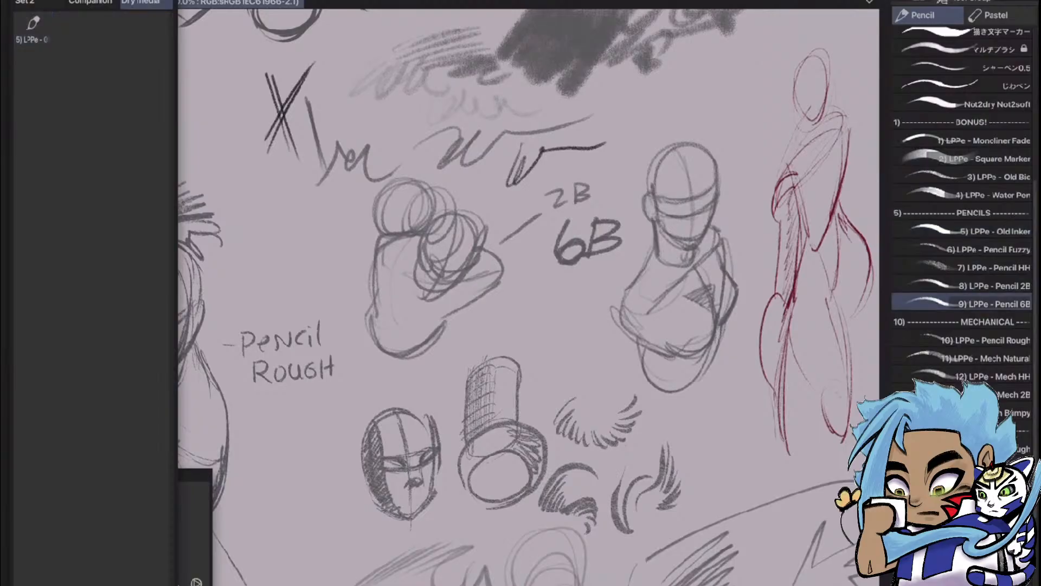
left_click(976, 286)
left_click_drag(803, 206, 483, 285)
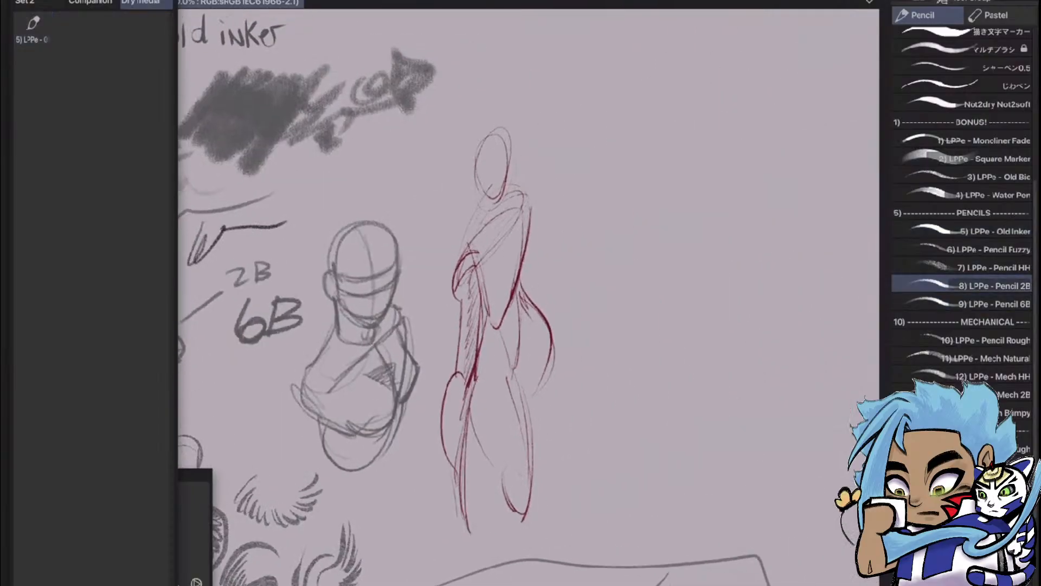
left_click_drag(618, 107, 615, 161)
mouse_move(624, 107)
left_mouse_down()
mouse_move(645, 131)
mouse_move(608, 146)
mouse_move(642, 157)
left_mouse_up()
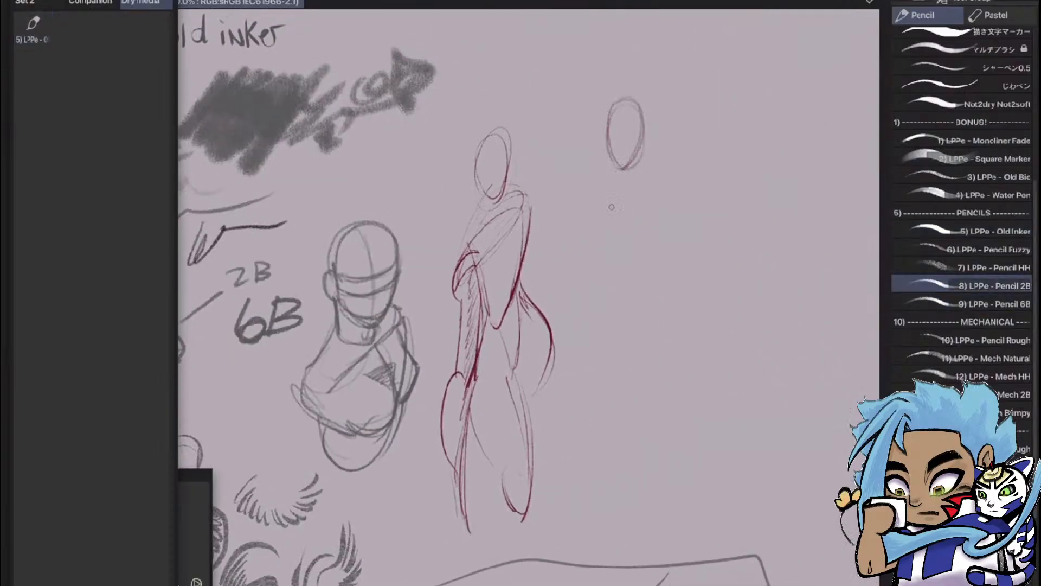
Sketch the torso below the oval head with shoulder line, sides, centre line and hips, and lightly shade the chest
left_click_drag(586, 204, 682, 176)
left_click_drag(588, 215, 617, 291)
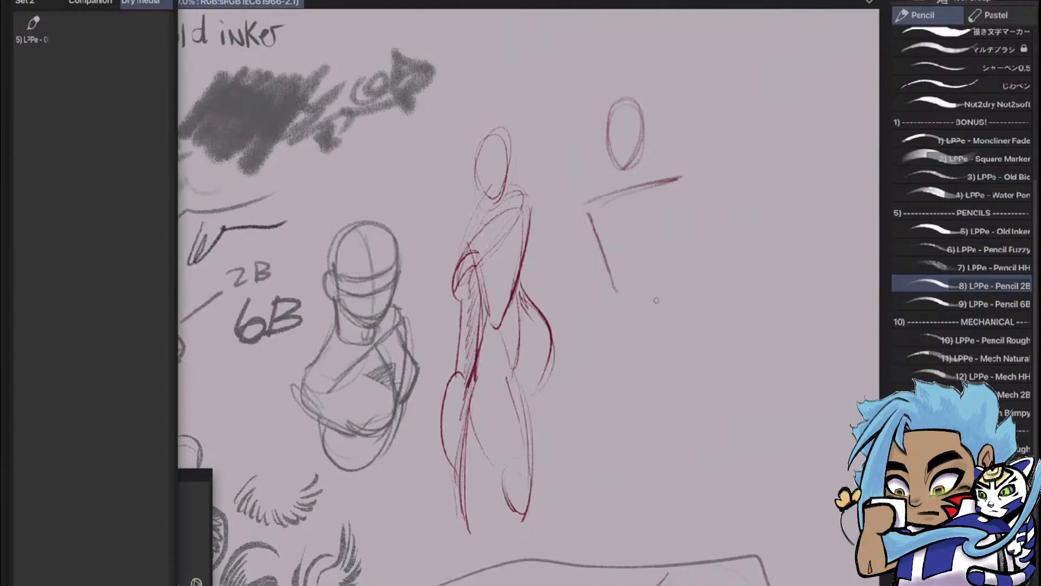
left_click_drag(686, 184, 675, 288)
mouse_move(632, 191)
left_mouse_down()
mouse_move(650, 267)
mouse_move(642, 364)
left_mouse_up()
left_click_drag(615, 284, 585, 368)
left_click_drag(682, 271, 680, 372)
left_click_drag(690, 274, 666, 373)
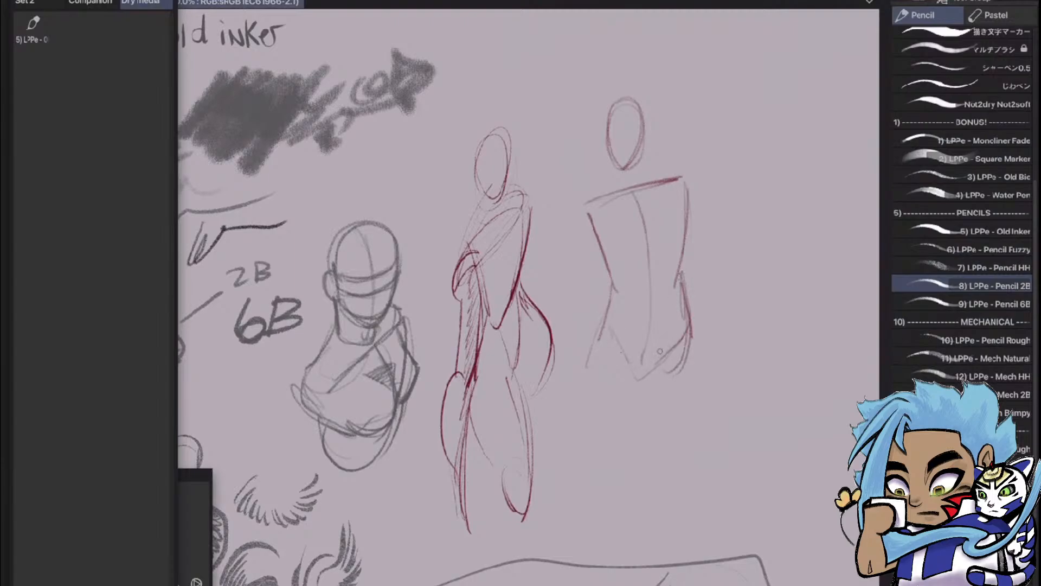
mouse_move(661, 187)
left_mouse_down()
mouse_move(695, 227)
mouse_move(619, 267)
left_mouse_up()
mouse_move(609, 205)
left_mouse_down()
mouse_move(602, 244)
mouse_move(630, 231)
left_mouse_up()
Try out Pencil 2B shading with a dense hatched patch beside the torso, and undo it
mouse_move(707, 185)
left_mouse_down()
mouse_move(757, 152)
mouse_move(709, 211)
mouse_move(751, 141)
mouse_move(705, 198)
mouse_move(718, 210)
mouse_move(781, 151)
mouse_move(733, 217)
left_mouse_up()
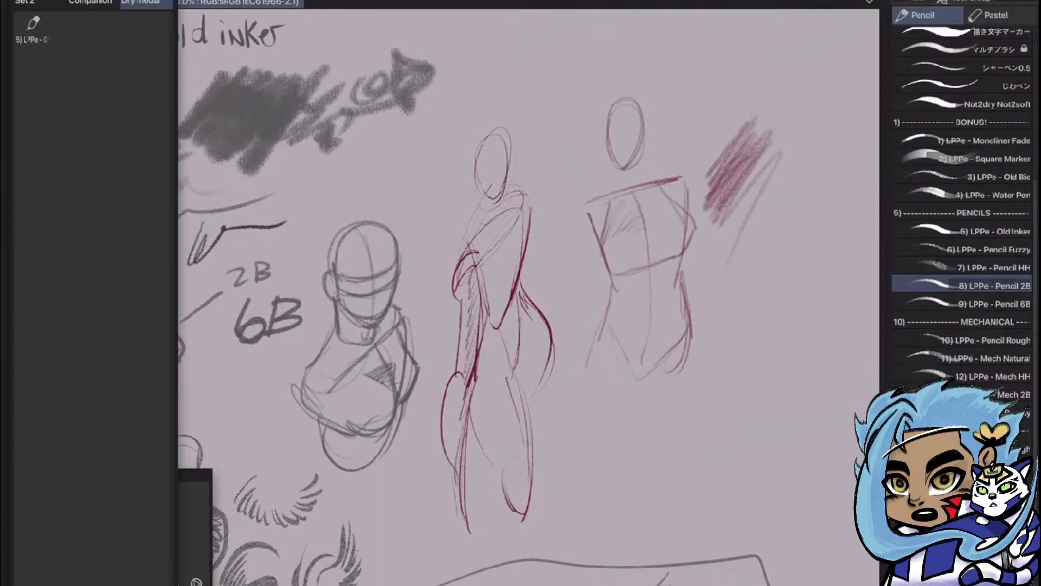
key("ctrl+z")
key("ctrl+z")
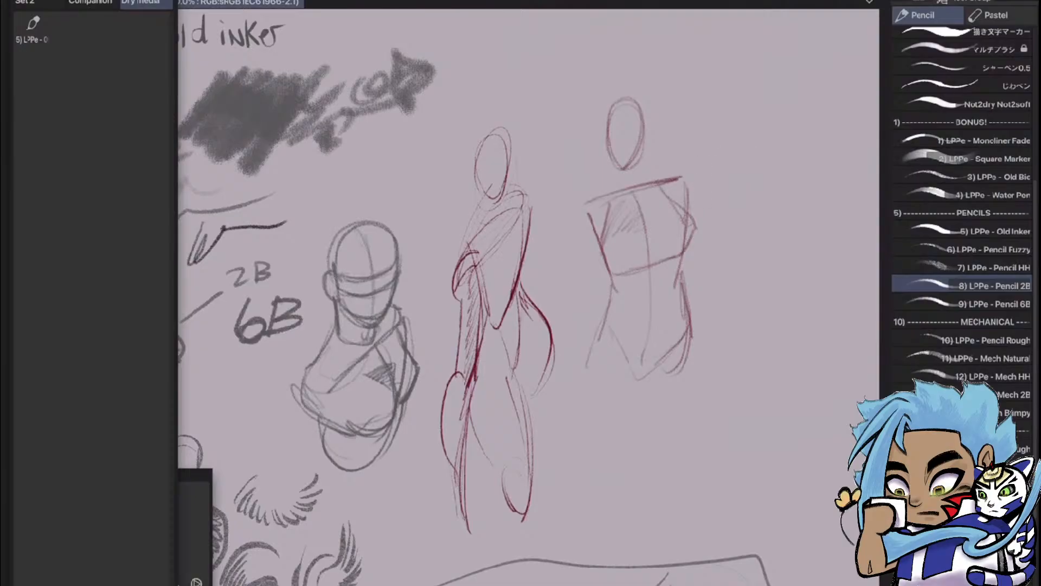
Shade the other side of the chest, the abdomen and the hip of the Pencil 2B torso
mouse_move(645, 219)
left_mouse_down()
mouse_move(655, 197)
mouse_move(657, 207)
mouse_move(674, 197)
mouse_move(640, 227)
mouse_move(671, 212)
mouse_move(677, 195)
mouse_move(637, 216)
left_mouse_up()
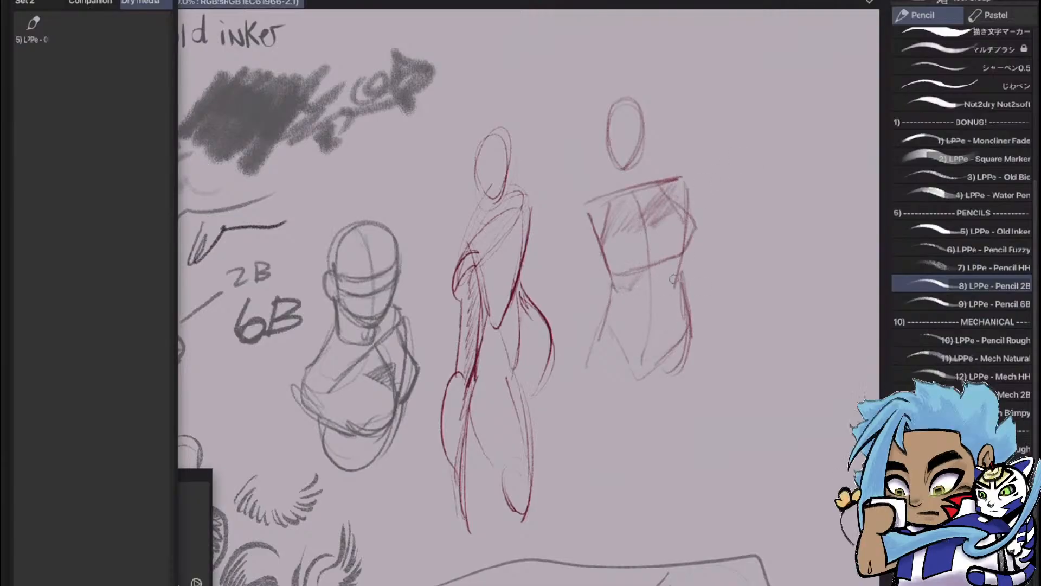
mouse_move(662, 285)
left_mouse_down()
mouse_move(682, 281)
mouse_move(674, 265)
left_mouse_up()
left_click_drag(651, 325, 632, 407)
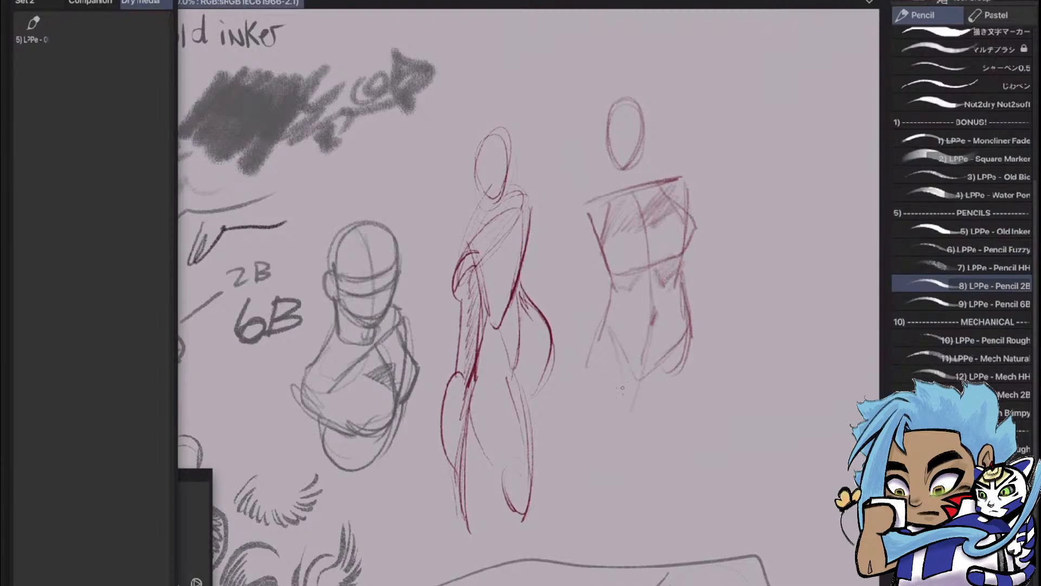
mouse_move(599, 358)
left_mouse_down()
mouse_move(613, 337)
mouse_move(621, 368)
mouse_move(612, 343)
left_mouse_up()
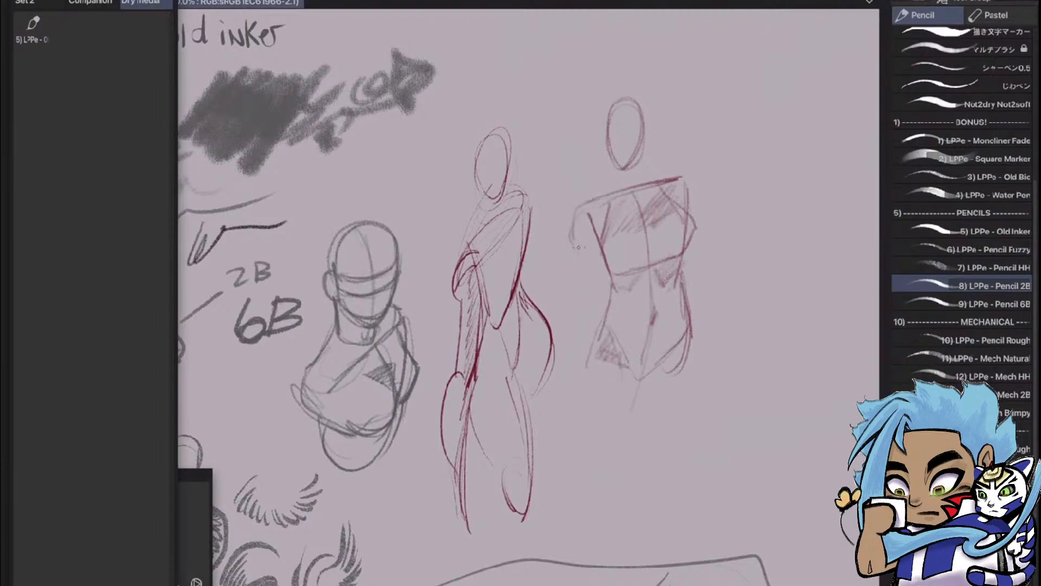
Draw both arms and the neck of the Pencil 2B figure and reinforce the side of its head
left_click_drag(578, 249, 592, 337)
mouse_move(686, 184)
left_mouse_down()
mouse_move(699, 223)
mouse_move(692, 328)
left_mouse_up()
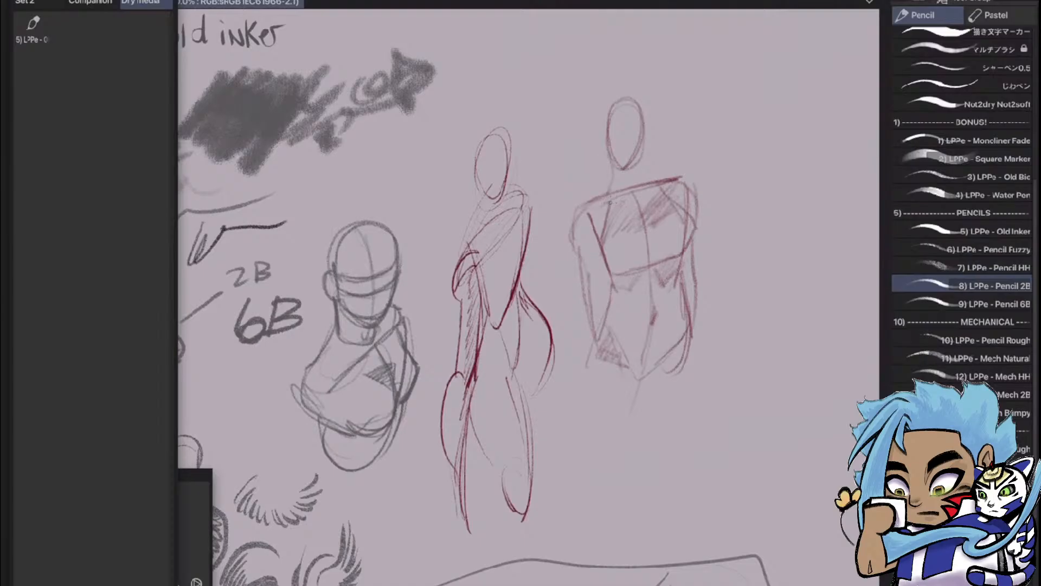
left_click_drag(637, 151, 645, 190)
left_click_drag(642, 166, 644, 102)
Sketch a large egg-shaped head with curved centre guidelines beside the Pencil 2B torso
left_click_drag(739, 274, 820, 133)
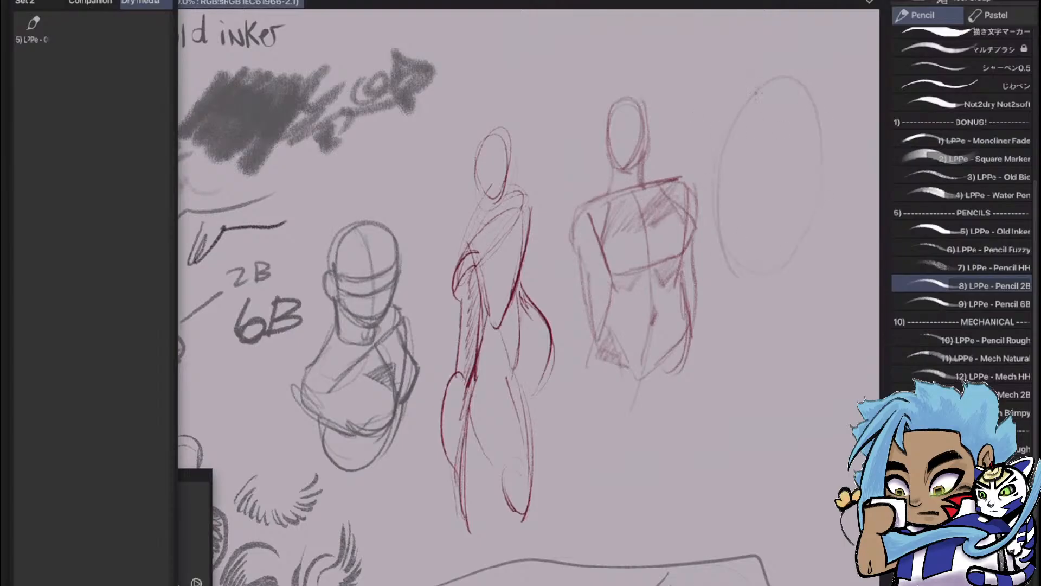
mouse_move(756, 93)
left_mouse_down()
mouse_move(799, 262)
mouse_move(752, 84)
mouse_move(776, 271)
mouse_move(775, 90)
mouse_move(772, 261)
left_mouse_up()
left_click_drag(791, 97, 783, 264)
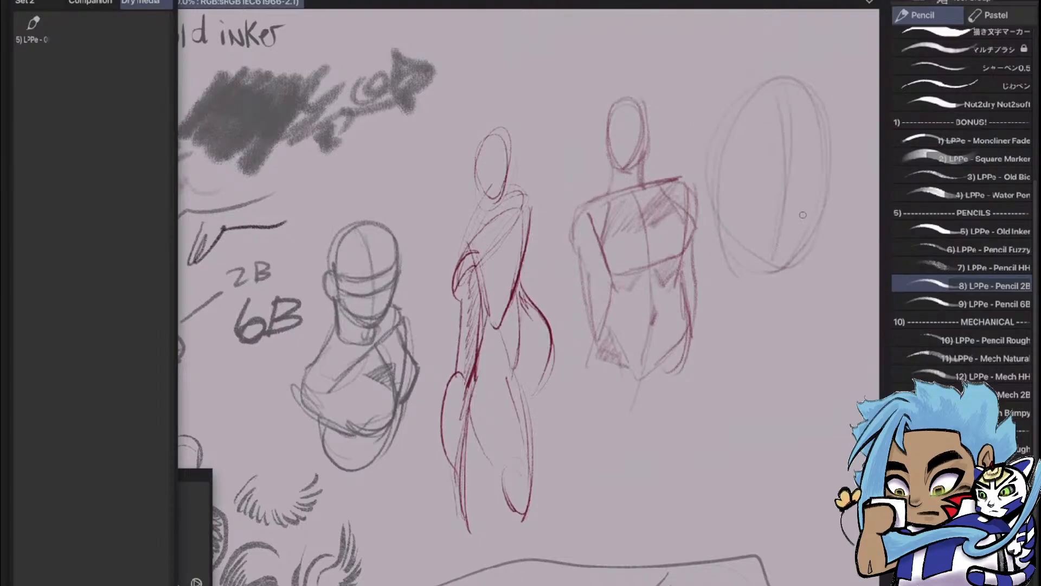
Draw the brow line, nose, mouth and eyes on the large tilted head with Pencil 2B
mouse_move(813, 147)
left_mouse_down()
mouse_move(715, 150)
mouse_move(789, 150)
mouse_move(759, 150)
mouse_move(821, 182)
left_mouse_up()
mouse_move(775, 157)
left_mouse_down()
mouse_move(805, 153)
mouse_move(802, 179)
mouse_move(807, 154)
mouse_move(774, 164)
mouse_move(801, 193)
mouse_move(791, 214)
mouse_move(804, 209)
mouse_move(741, 202)
mouse_move(806, 198)
mouse_move(743, 200)
left_mouse_up()
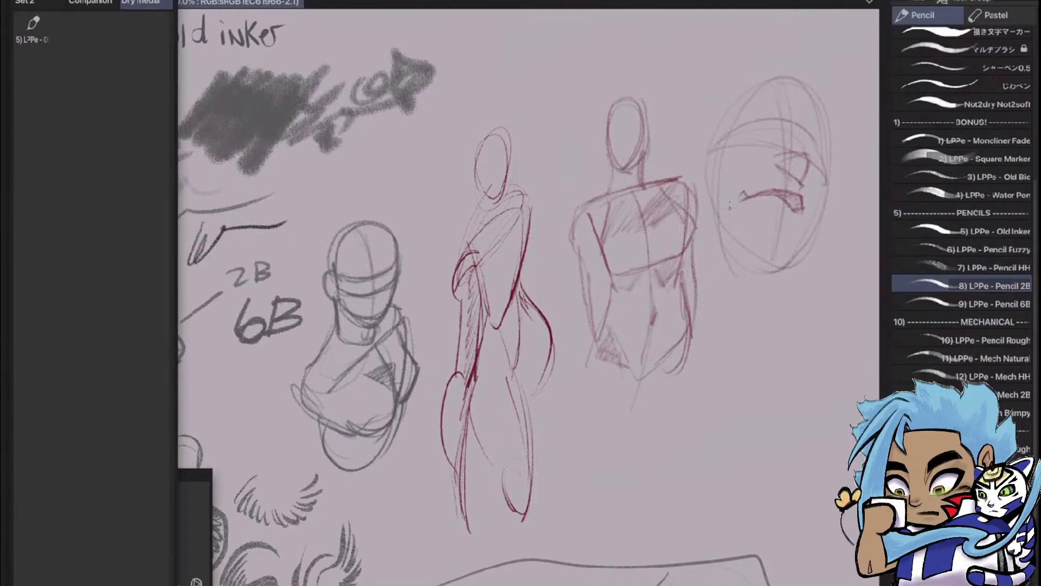
left_click_drag(760, 219, 795, 232)
mouse_move(774, 128)
left_mouse_down()
mouse_move(712, 140)
mouse_move(774, 121)
mouse_move(750, 126)
left_mouse_up()
mouse_move(764, 133)
left_mouse_down()
mouse_move(747, 142)
mouse_move(827, 168)
left_mouse_up()
mouse_move(799, 153)
left_mouse_down()
mouse_move(816, 159)
mouse_move(800, 186)
left_mouse_up()
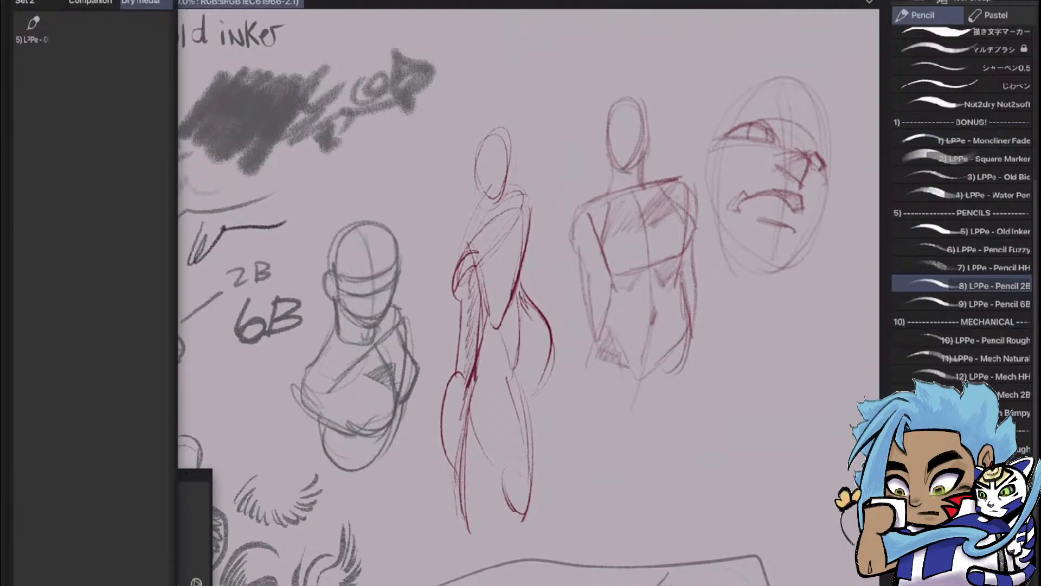
Add the LPPe - Pencil 2B brush to the Dry media Quick Access set and switch to LPPe - Pencil 6B
mouse_move(971, 286)
left_mouse_down()
mouse_move(515, 227)
mouse_move(65, 54)
mouse_move(53, 30)
left_mouse_up()
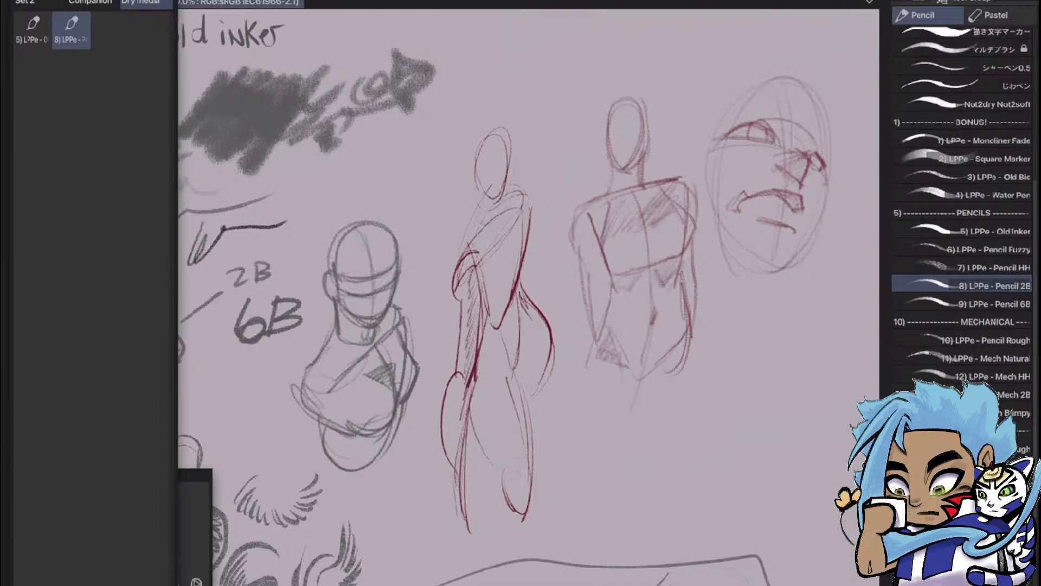
left_click(970, 304)
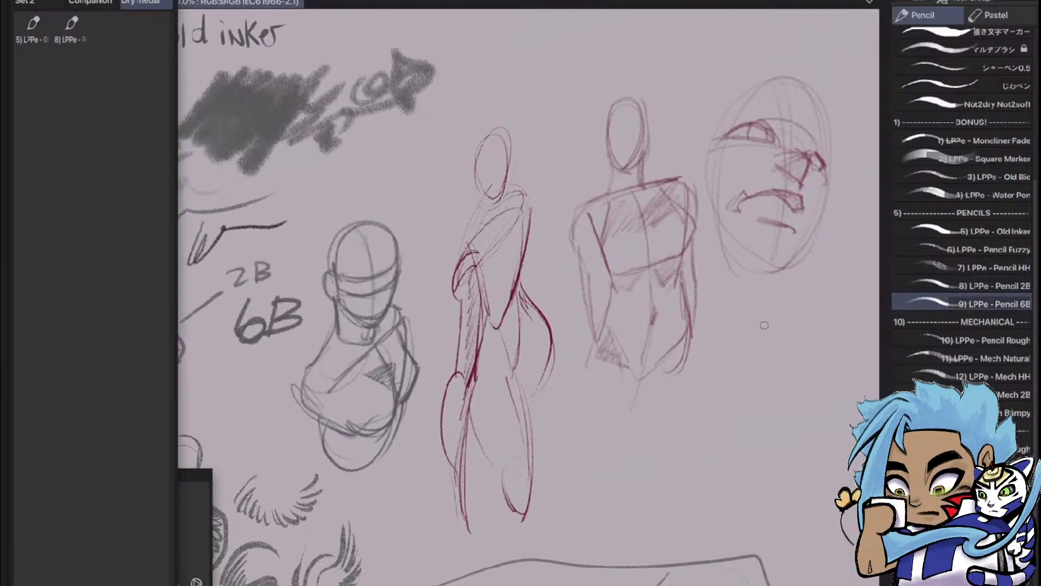
Sketch a second large head outline with curved brow and eye guidelines below the first face using Pencil 6B
left_click_drag(733, 342, 760, 473)
mouse_move(772, 294)
left_mouse_down()
mouse_move(847, 294)
mouse_move(873, 399)
mouse_move(744, 347)
left_mouse_up()
mouse_move(742, 420)
left_mouse_down()
mouse_move(800, 495)
mouse_move(860, 454)
left_mouse_up()
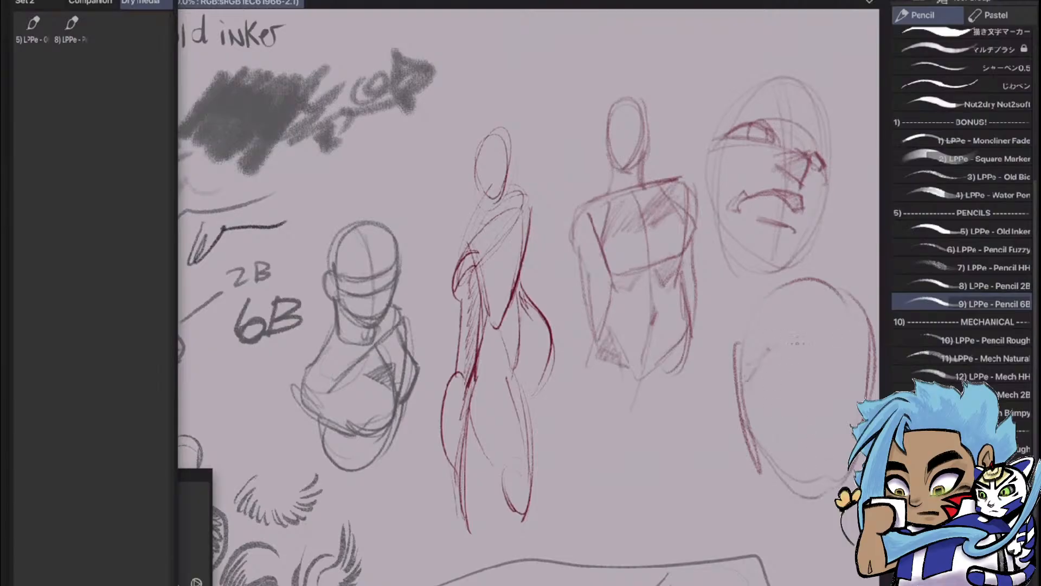
mouse_move(772, 347)
left_mouse_down()
mouse_move(862, 346)
mouse_move(759, 371)
mouse_move(873, 377)
left_mouse_up()
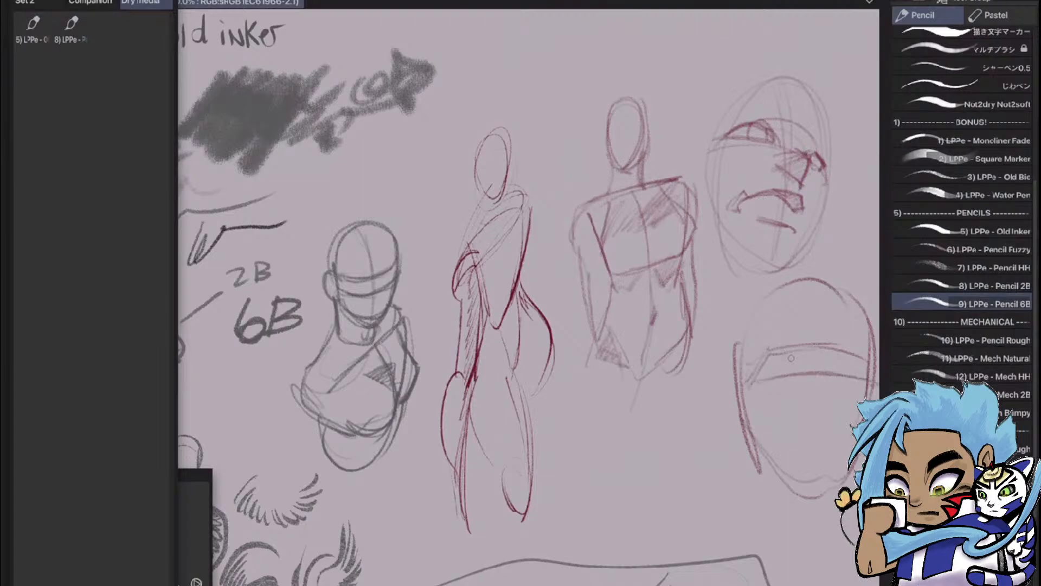
Draw the first eye with its brow crease, the nose and the mouth on the Pencil 6B face
mouse_move(808, 363)
left_mouse_down()
mouse_move(767, 357)
mouse_move(754, 383)
mouse_move(772, 362)
mouse_move(790, 359)
mouse_move(760, 382)
mouse_move(811, 377)
mouse_move(781, 377)
mouse_move(807, 373)
mouse_move(791, 339)
mouse_move(797, 357)
left_mouse_up()
mouse_move(797, 355)
left_mouse_down()
mouse_move(821, 358)
mouse_move(808, 412)
left_mouse_up()
mouse_move(815, 377)
left_mouse_down()
mouse_move(805, 416)
mouse_move(846, 406)
mouse_move(831, 409)
left_mouse_up()
mouse_move(840, 390)
left_mouse_down()
mouse_move(848, 401)
mouse_move(811, 435)
mouse_move(847, 447)
left_mouse_up()
left_click_drag(796, 451, 844, 447)
left_click_drag(803, 449, 850, 446)
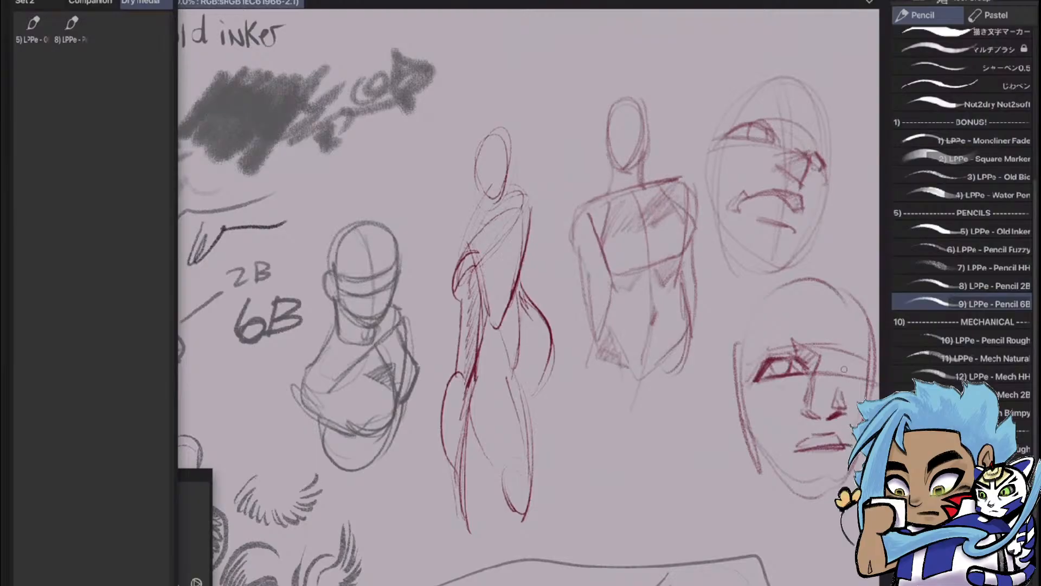
Draw and darken the second eye on the far side of the Pencil 6B face
mouse_move(840, 374)
left_mouse_down()
mouse_move(856, 362)
mouse_move(873, 370)
left_mouse_up()
left_click_drag(840, 374, 870, 369)
mouse_move(860, 367)
left_mouse_down()
mouse_move(873, 381)
mouse_move(860, 371)
mouse_move(842, 380)
left_mouse_up()
left_click_drag(850, 368, 844, 377)
left_click_drag(863, 363, 861, 380)
mouse_move(859, 368)
left_mouse_down()
mouse_move(862, 380)
mouse_move(778, 368)
mouse_move(698, 375)
left_mouse_up()
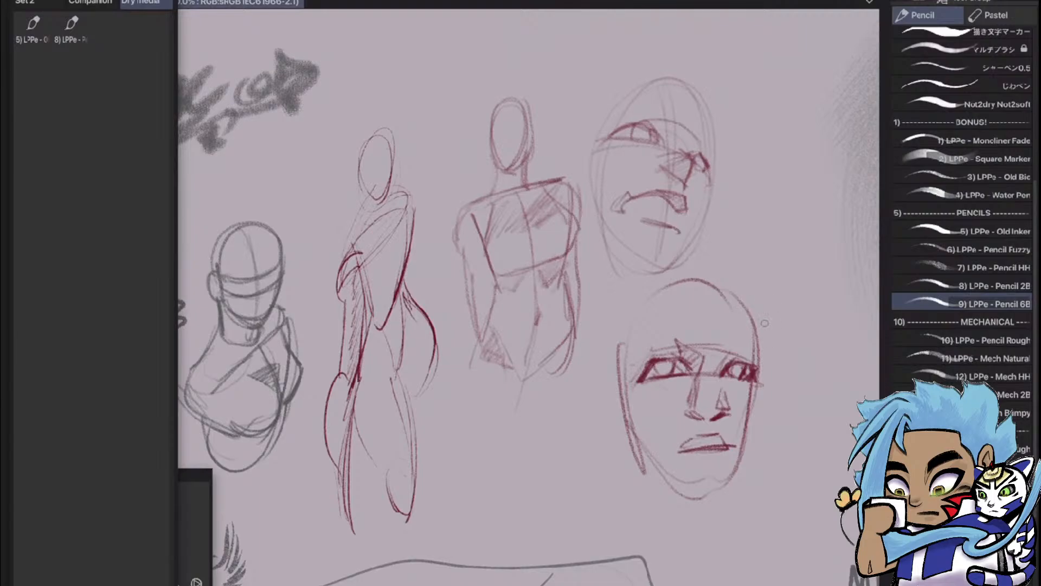
Outline the far side of the head, the jaw and the chin of the Pencil 6B face with bold strokes
mouse_move(752, 304)
left_mouse_down()
mouse_move(768, 386)
mouse_move(741, 484)
left_mouse_up()
mouse_move(758, 427)
left_mouse_down()
mouse_move(733, 491)
mouse_move(672, 499)
left_mouse_up()
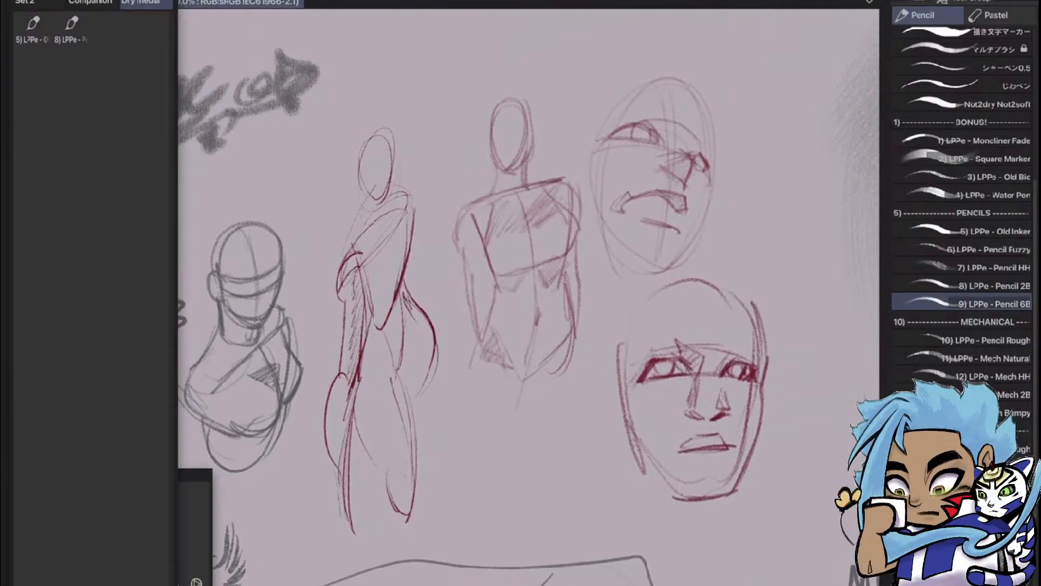
left_click_drag(631, 431, 677, 497)
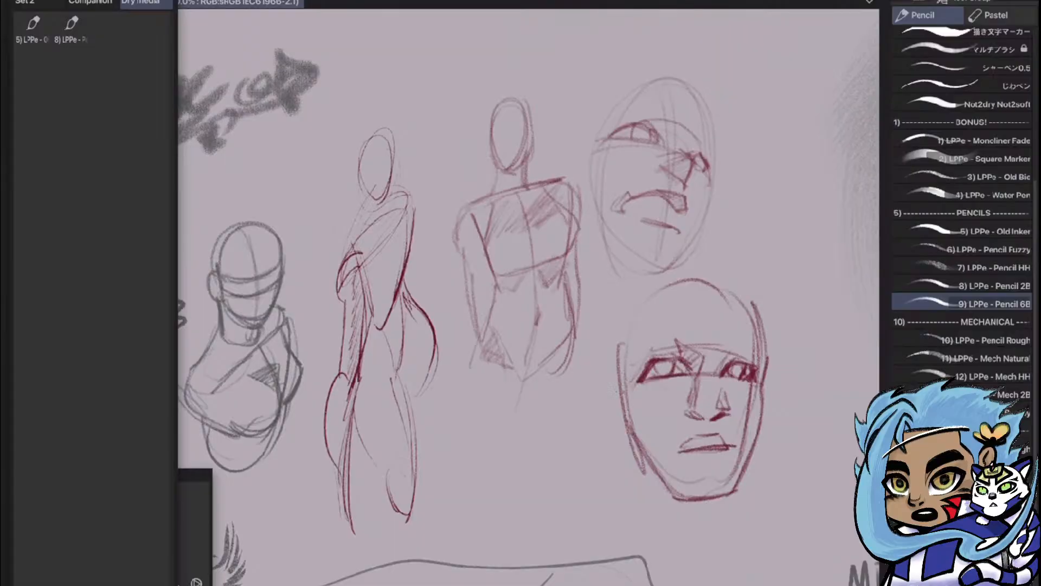
Add the ear and extend the outer contours on both sides of the Pencil 6B head
mouse_move(609, 385)
left_mouse_down()
mouse_move(623, 395)
mouse_move(600, 433)
mouse_move(610, 451)
mouse_move(626, 449)
mouse_move(606, 412)
left_mouse_up()
left_click_drag(622, 323, 610, 387)
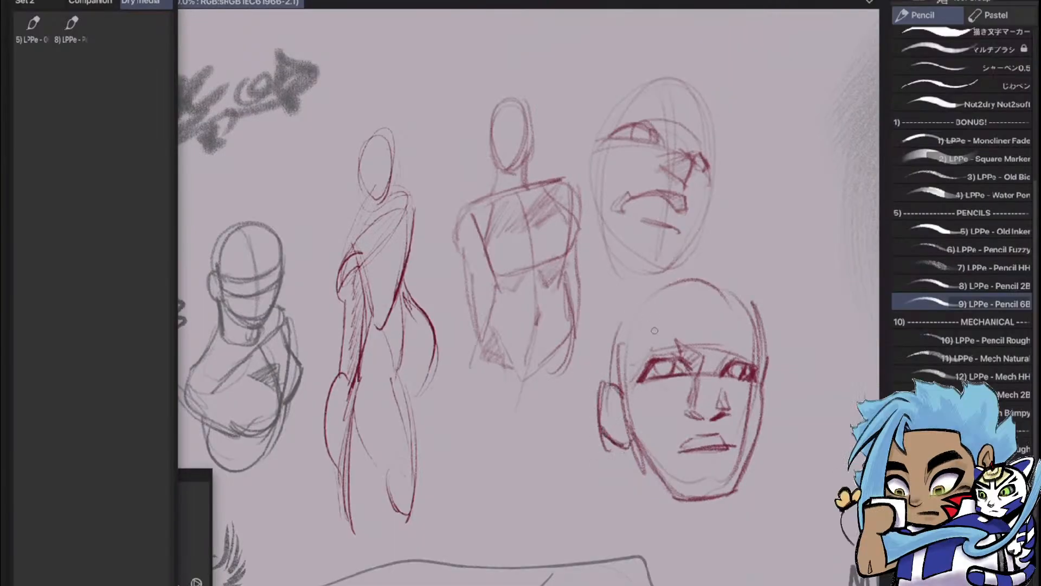
left_click_drag(623, 303, 607, 382)
left_click_drag(757, 289, 766, 337)
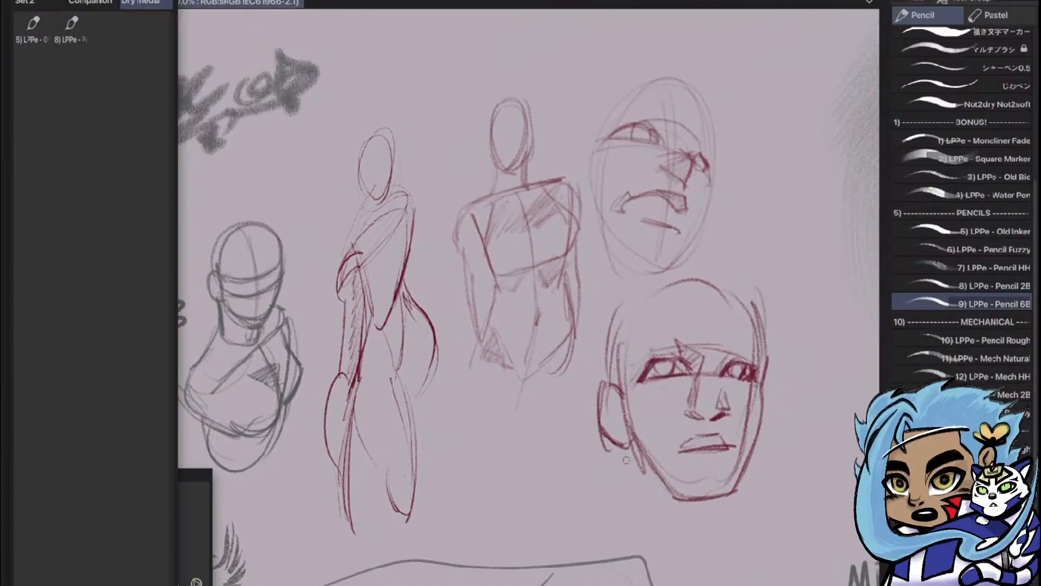
Draw the neck of the Pencil 6B head and hatch the shadow beneath its jaw
mouse_move(626, 449)
left_mouse_down()
mouse_move(627, 511)
mouse_move(714, 510)
left_mouse_up()
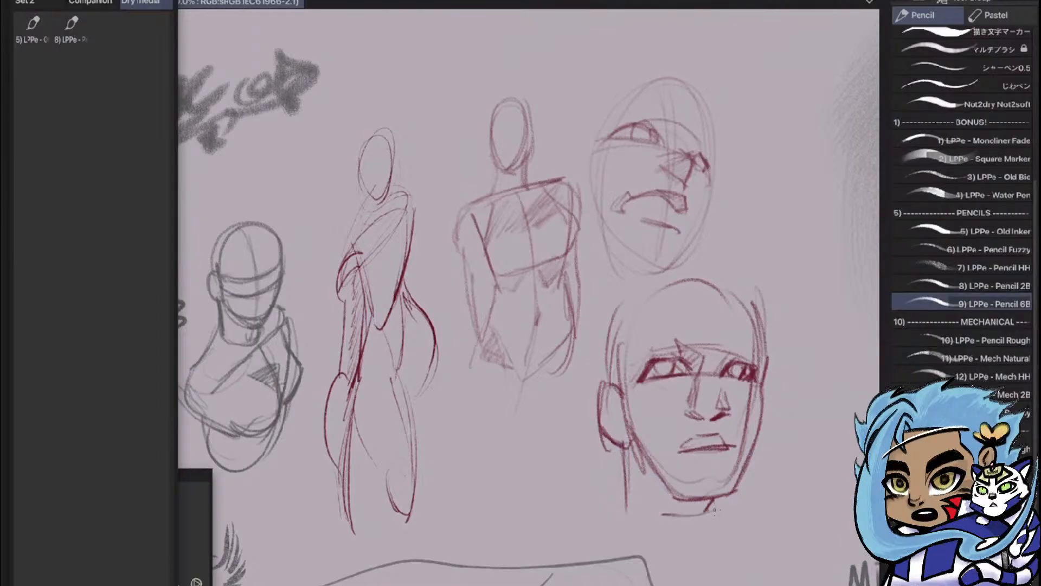
mouse_move(629, 458)
left_mouse_down()
mouse_move(673, 518)
mouse_move(725, 524)
mouse_move(726, 537)
left_mouse_up()
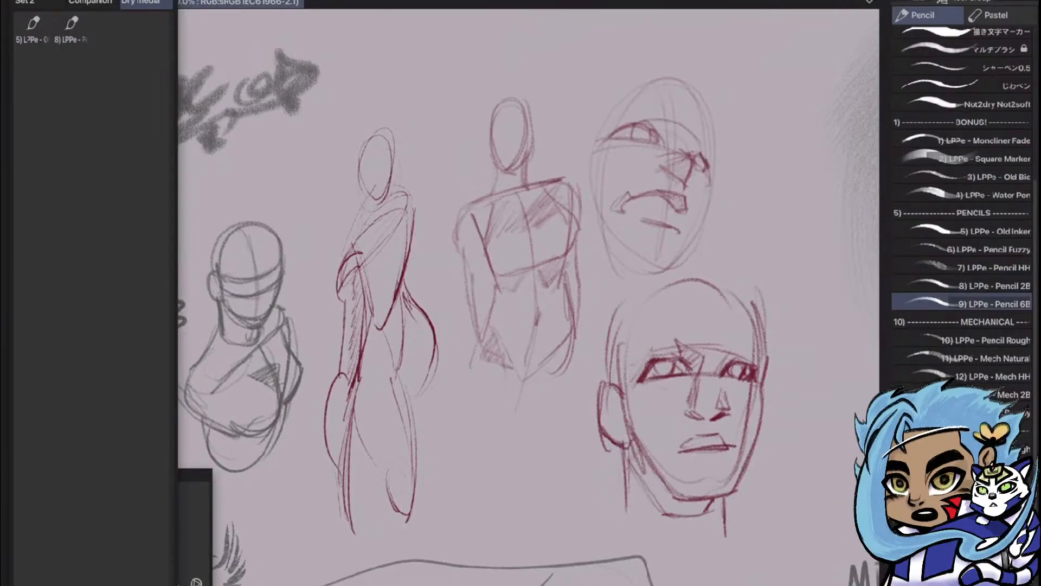
mouse_move(630, 457)
left_mouse_down()
mouse_move(674, 513)
mouse_move(706, 520)
mouse_move(628, 525)
left_mouse_up()
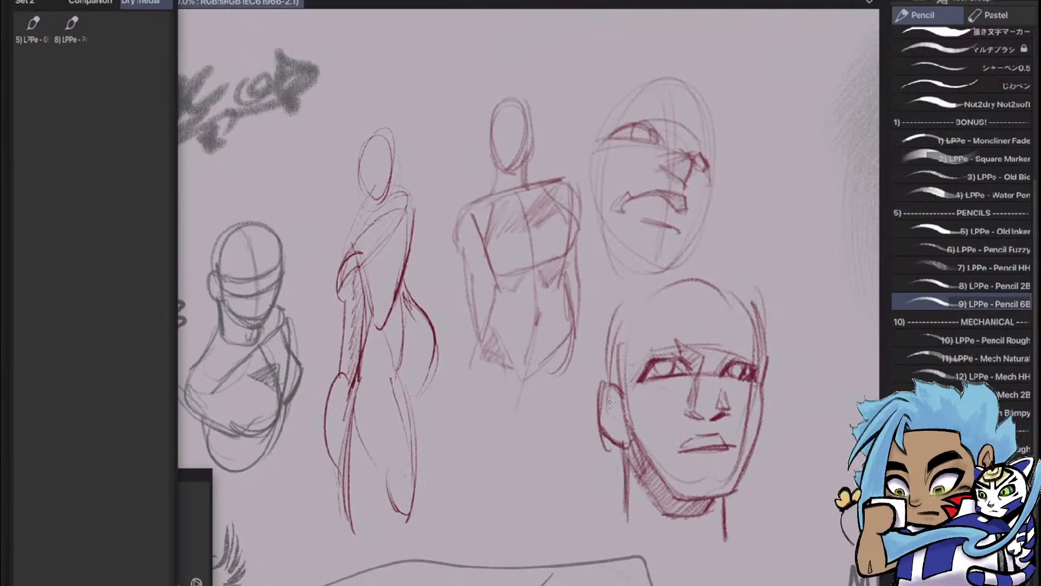
Detail the near ear, add the far ear and sketch a shaded tuft of hair above the Pencil 6B face's forehead
mouse_move(606, 397)
left_mouse_down()
mouse_move(625, 429)
mouse_move(608, 414)
left_mouse_up()
mouse_move(772, 390)
left_mouse_down()
mouse_move(755, 445)
mouse_move(759, 431)
left_mouse_up()
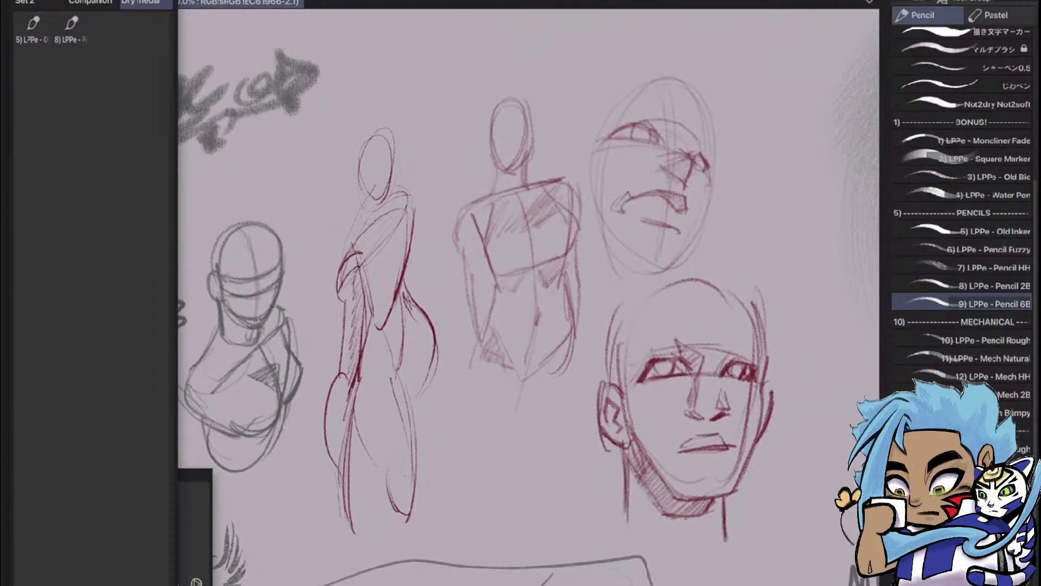
mouse_move(651, 303)
left_mouse_down()
mouse_move(674, 336)
mouse_move(694, 325)
mouse_move(712, 336)
left_mouse_up()
mouse_move(720, 334)
left_mouse_down()
mouse_move(719, 296)
mouse_move(669, 312)
mouse_move(686, 318)
mouse_move(677, 333)
mouse_move(708, 317)
mouse_move(695, 303)
mouse_move(710, 312)
left_mouse_up()
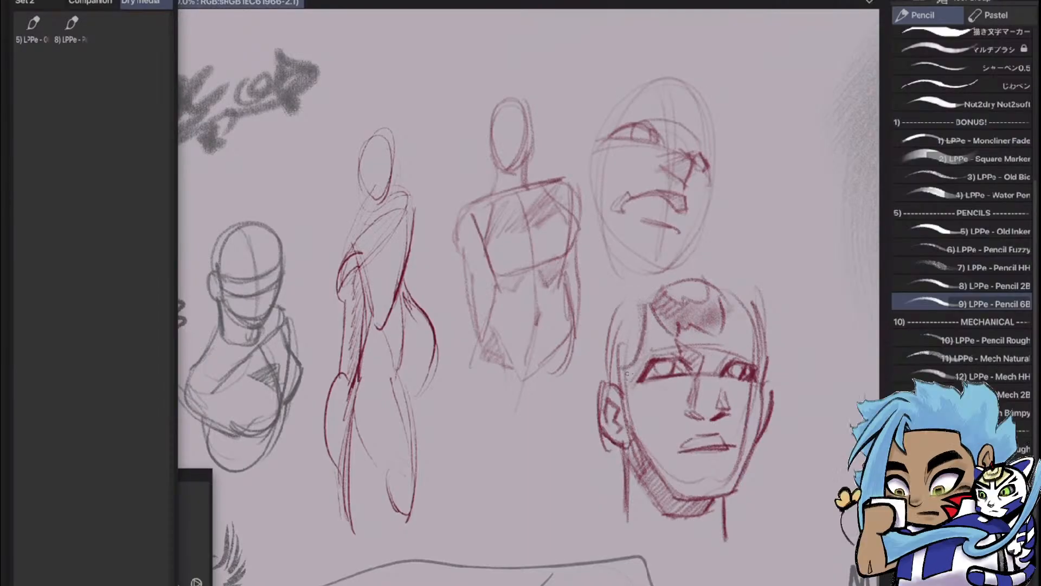
Sketch a tall oval head shape over the lower part of the grey shaded patch, with a bolder lower edge
mouse_move(630, 376)
left_mouse_down()
mouse_move(648, 314)
mouse_move(458, 302)
mouse_move(396, 272)
left_mouse_up()
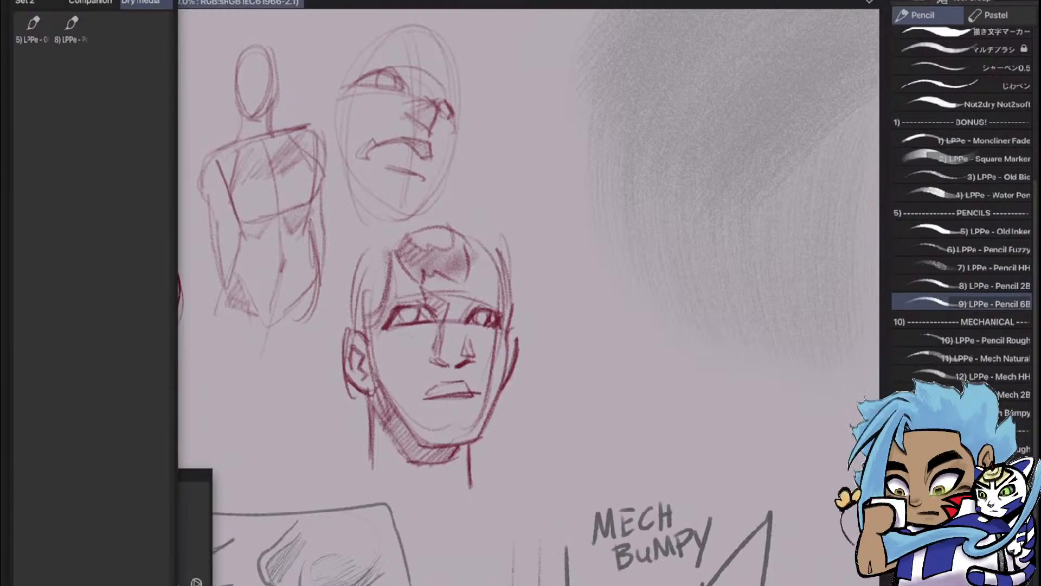
mouse_move(583, 238)
left_mouse_down()
mouse_move(594, 408)
mouse_move(731, 231)
left_mouse_up()
left_click_drag(729, 169, 726, 407)
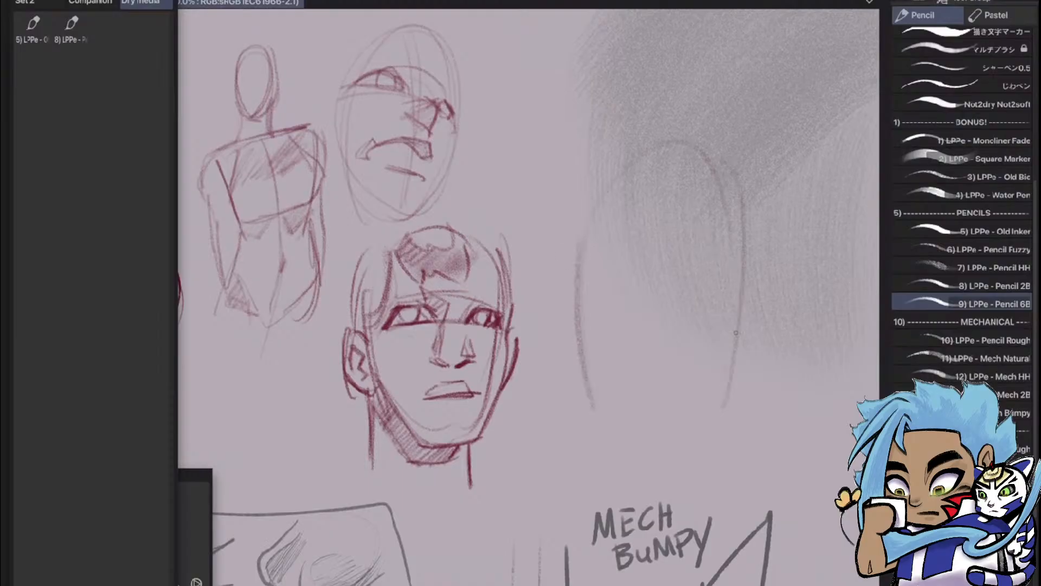
mouse_move(586, 250)
left_mouse_down()
mouse_move(600, 365)
mouse_move(626, 437)
left_mouse_up()
left_click_drag(604, 378, 665, 440)
mouse_move(734, 378)
left_mouse_down()
mouse_move(696, 418)
mouse_move(653, 436)
left_mouse_up()
mouse_move(683, 412)
left_mouse_down()
mouse_move(733, 361)
mouse_move(753, 173)
left_mouse_up()
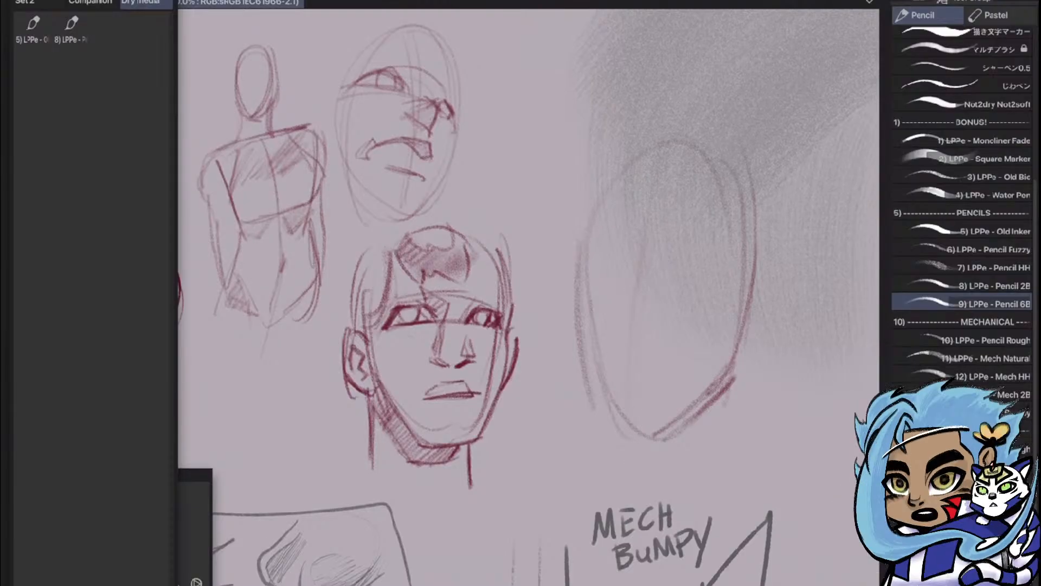
Outline a round-topped cylinder with an elliptical base beside the oval using Pencil 6B
mouse_move(597, 271)
left_mouse_down()
mouse_move(537, 266)
mouse_move(289, 331)
left_mouse_up()
mouse_move(536, 239)
left_mouse_down()
mouse_move(666, 247)
mouse_move(494, 404)
left_mouse_up()
left_click_drag(666, 228, 638, 458)
mouse_move(525, 454)
left_mouse_down()
mouse_move(503, 437)
mouse_move(613, 485)
mouse_move(622, 431)
mouse_move(521, 482)
mouse_move(502, 464)
left_mouse_up()
Shade the cylinder lengthwise with a dark band along one side and a narrow band along the opposite edge
mouse_move(537, 211)
left_mouse_down()
mouse_move(506, 406)
mouse_move(550, 334)
mouse_move(567, 338)
mouse_move(568, 374)
mouse_move(550, 383)
mouse_move(532, 370)
mouse_move(506, 411)
mouse_move(534, 244)
left_mouse_up()
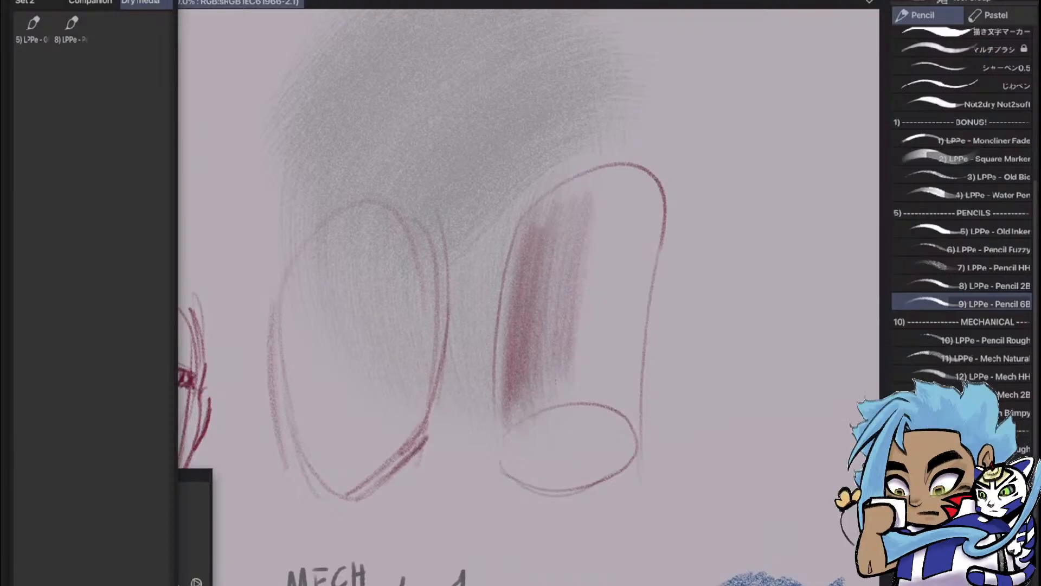
mouse_move(556, 382)
left_mouse_down()
mouse_move(562, 201)
mouse_move(519, 308)
left_mouse_up()
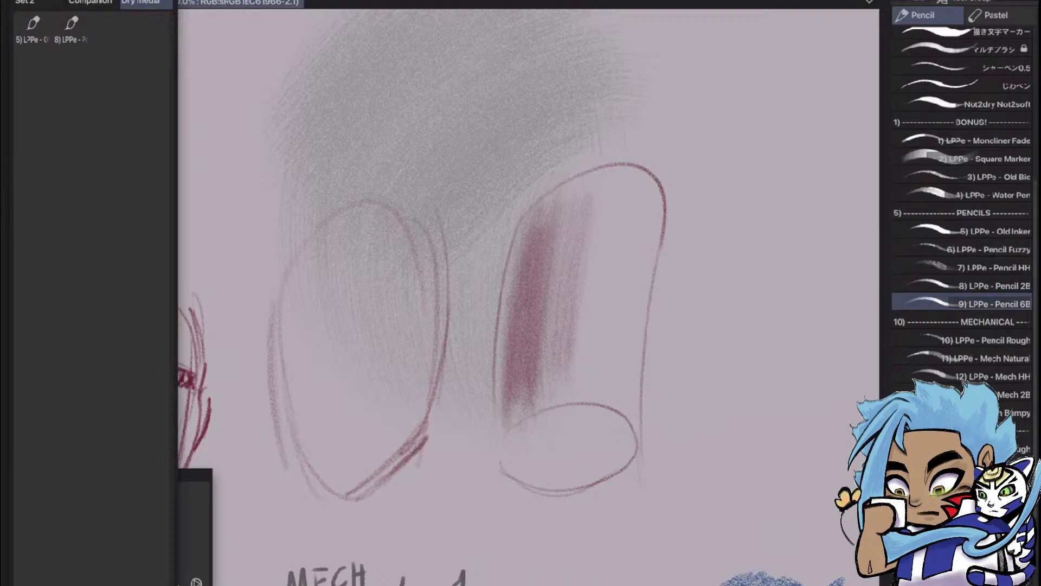
mouse_move(568, 233)
left_mouse_down()
mouse_move(549, 371)
mouse_move(556, 405)
mouse_move(601, 175)
mouse_move(568, 400)
mouse_move(580, 409)
mouse_move(610, 188)
mouse_move(586, 273)
mouse_move(579, 380)
mouse_move(586, 260)
mouse_move(562, 310)
left_mouse_up()
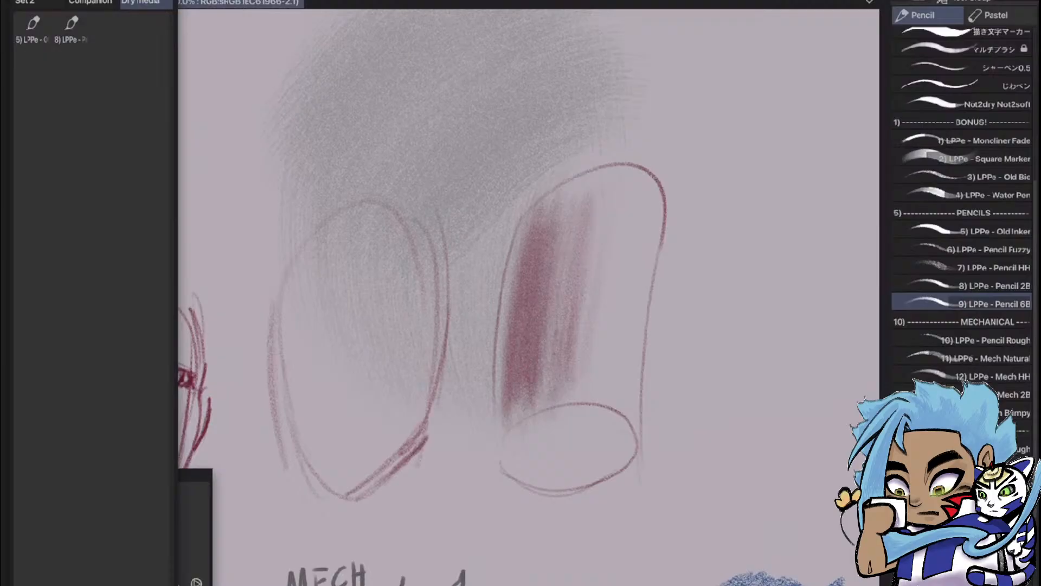
left_click_drag(643, 234, 626, 377)
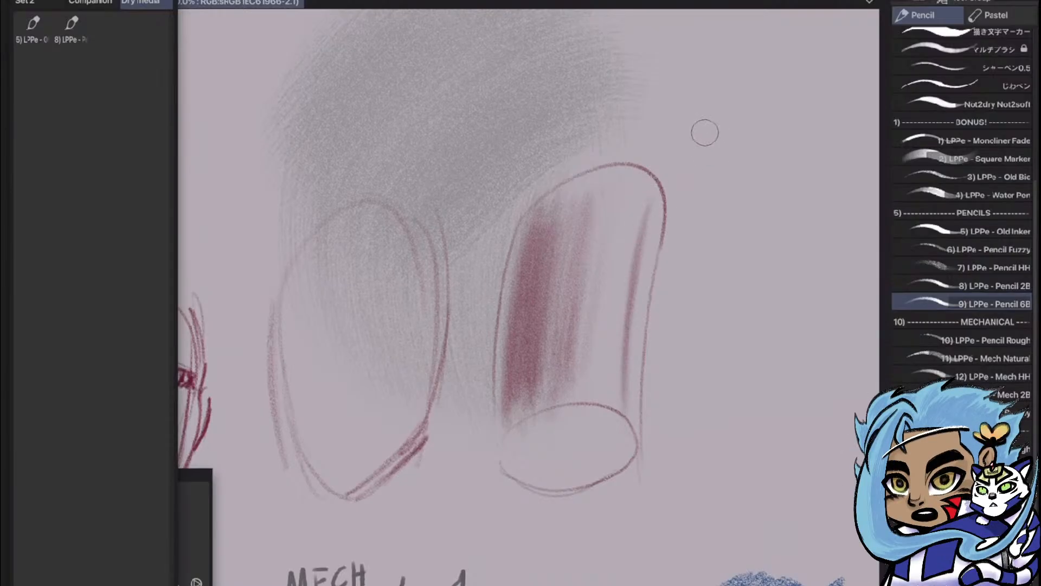
Draw an arrow pointing at the cylinder's rounded top and extend the soft shading across its upper part
left_click_drag(727, 85, 657, 160)
left_click_drag(684, 111, 656, 163)
left_click_drag(661, 158, 708, 142)
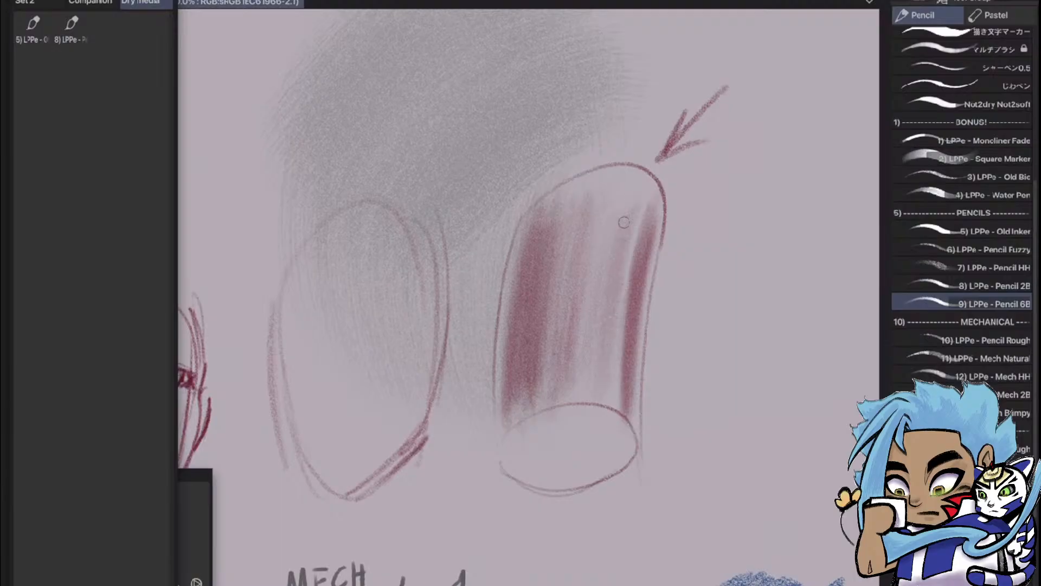
mouse_move(582, 220)
left_mouse_down()
mouse_move(574, 187)
mouse_move(548, 205)
left_mouse_up()
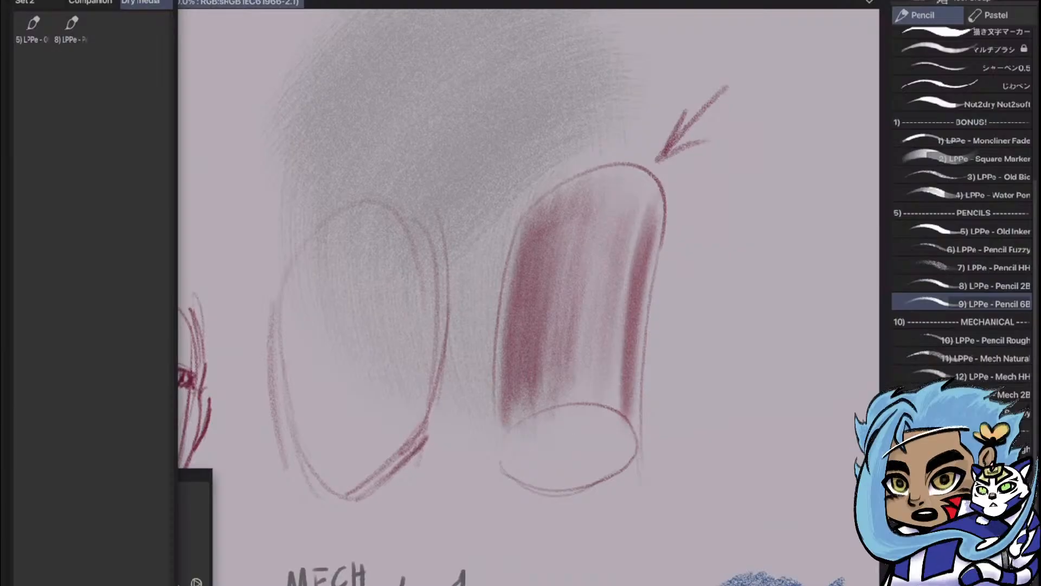
Draw a bold curved contour beside the cylinder and build up a slanted shaded band beneath it
mouse_move(717, 241)
left_mouse_down()
mouse_move(742, 275)
mouse_move(767, 395)
left_mouse_up()
left_click_drag(739, 286, 709, 397)
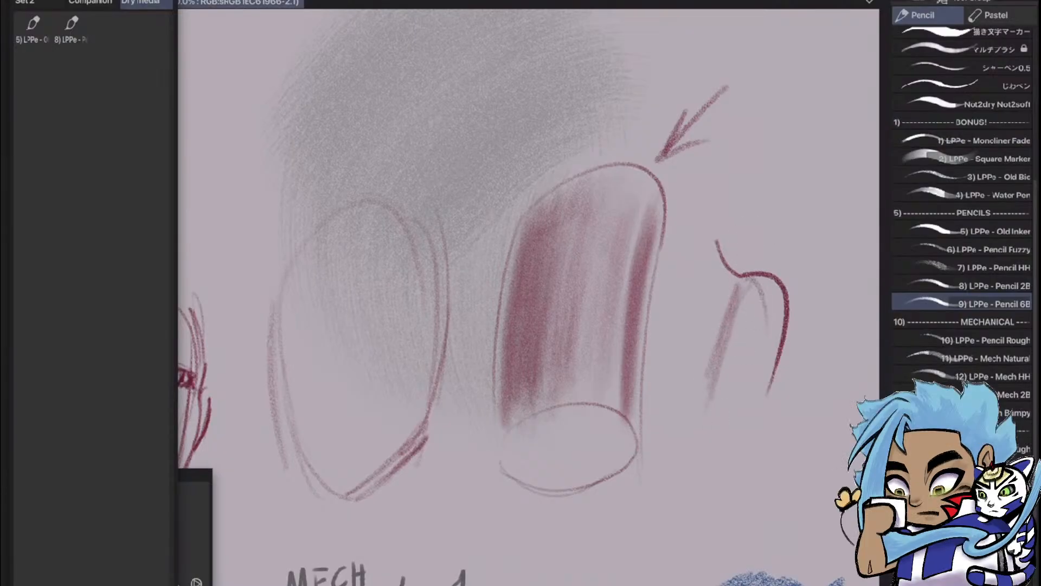
left_click_drag(753, 284, 716, 404)
mouse_move(765, 308)
left_mouse_down()
mouse_move(722, 450)
mouse_move(724, 379)
left_mouse_up()
left_click_drag(743, 281, 709, 412)
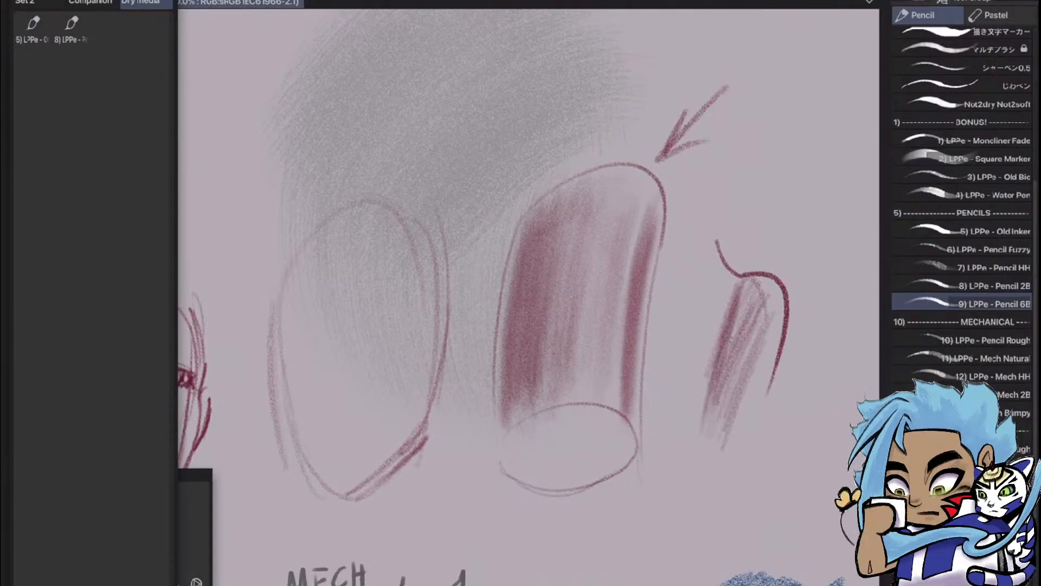
left_click_drag(744, 302, 713, 426)
left_click_drag(752, 309, 717, 427)
left_click_drag(756, 308, 729, 406)
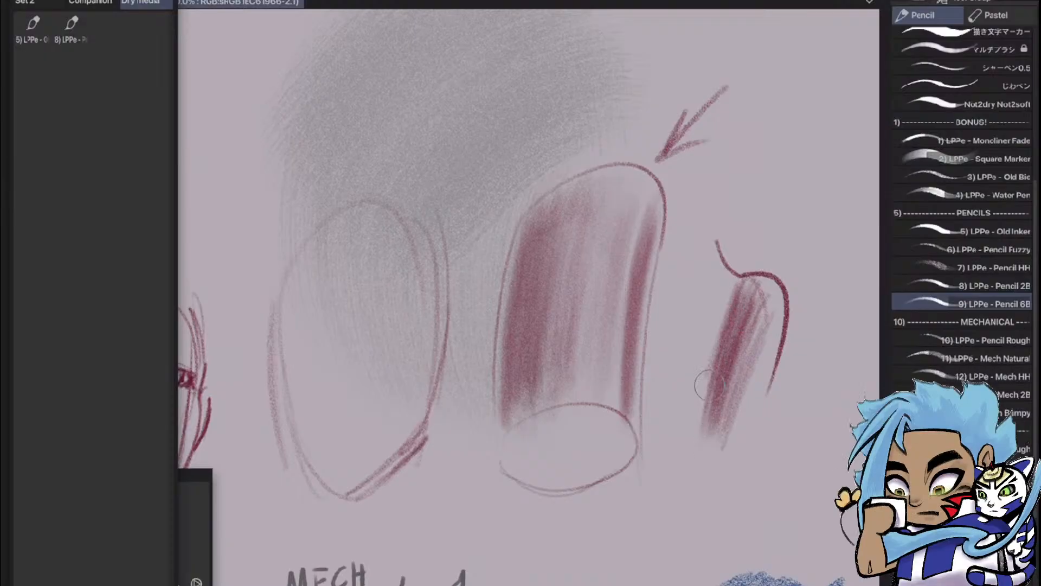
Add a second soft shaded band between the cylinder and the curved contour, and deepen the slanted band
mouse_move(715, 251)
left_mouse_down()
mouse_move(683, 425)
mouse_move(678, 370)
mouse_move(668, 395)
mouse_move(665, 358)
left_mouse_up()
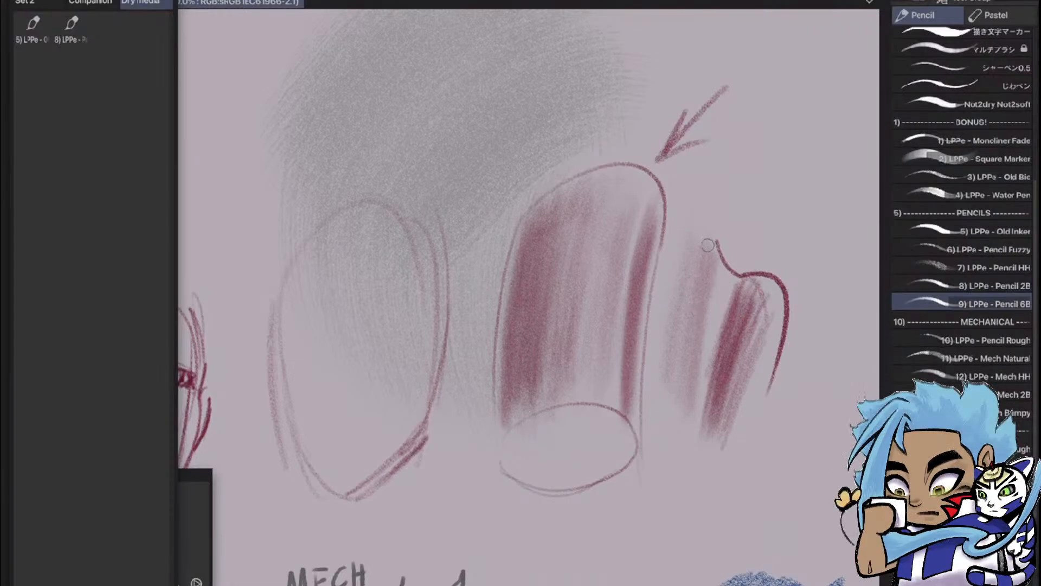
left_click_drag(708, 245, 681, 438)
left_click_drag(705, 243, 689, 375)
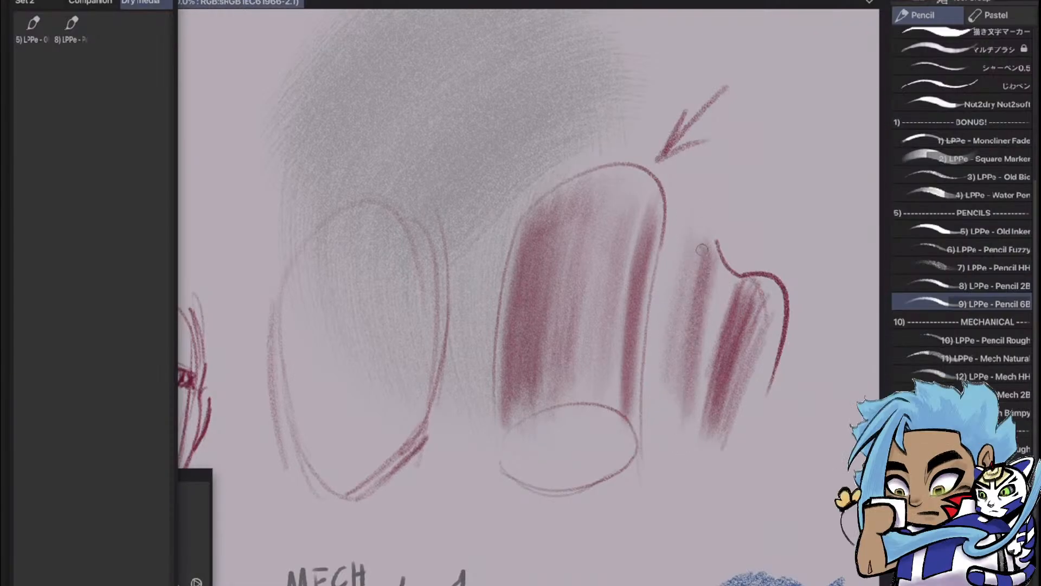
left_click_drag(702, 249, 688, 303)
mouse_move(757, 320)
left_mouse_down()
mouse_move(732, 380)
mouse_move(736, 362)
left_mouse_up()
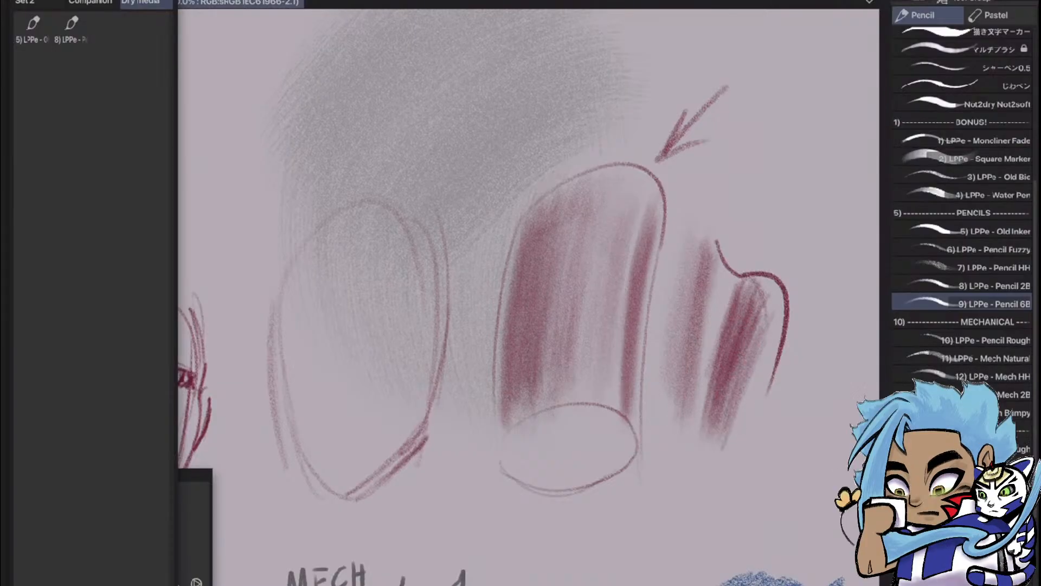
mouse_move(724, 446)
left_mouse_down()
mouse_move(753, 374)
mouse_move(733, 433)
left_mouse_up()
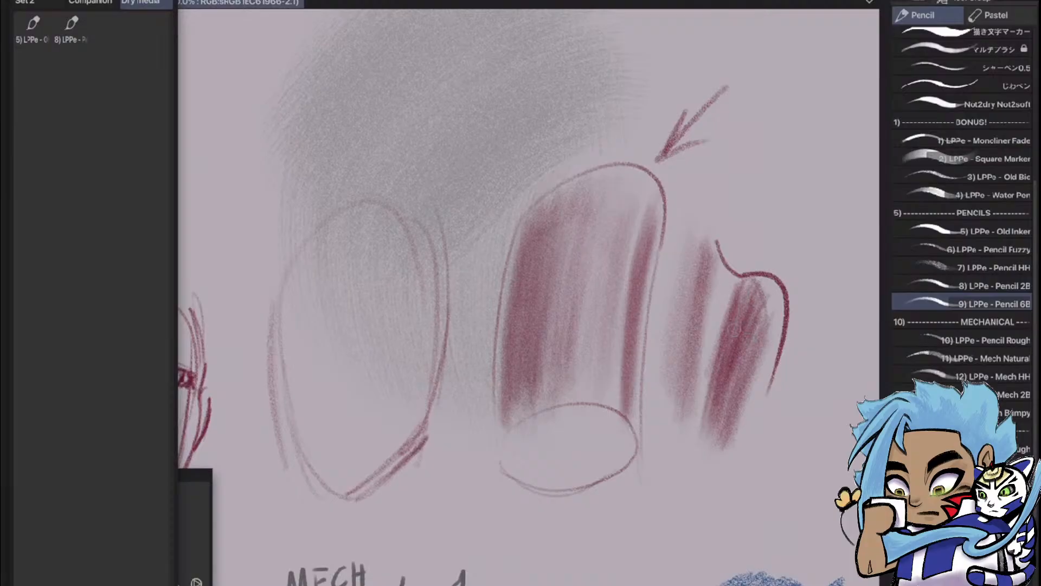
Add the 9) LPPe - Pencil 6B brush to the Dry media Quick Access set
scroll(678, 380, "down", 5)
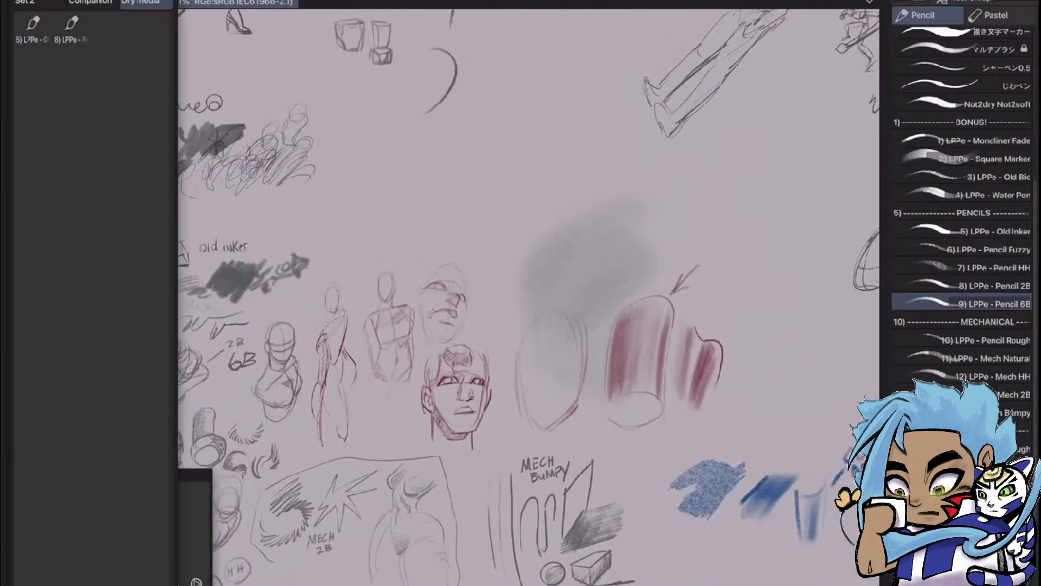
scroll(619, 412, "up", 3)
scroll(708, 272, "up", 2)
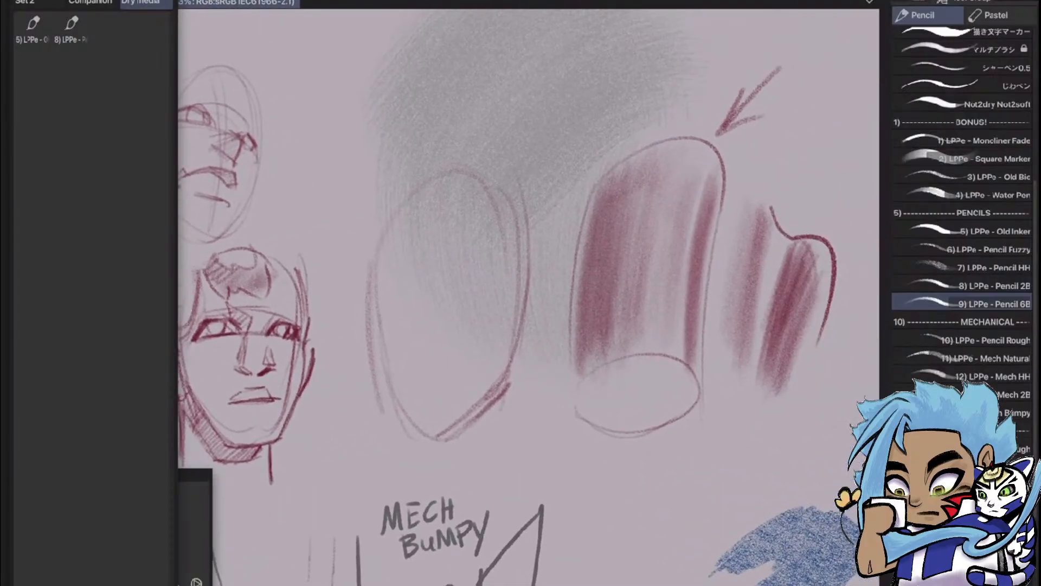
mouse_move(993, 304)
left_mouse_down()
mouse_move(309, 132)
mouse_move(95, 31)
left_mouse_up()
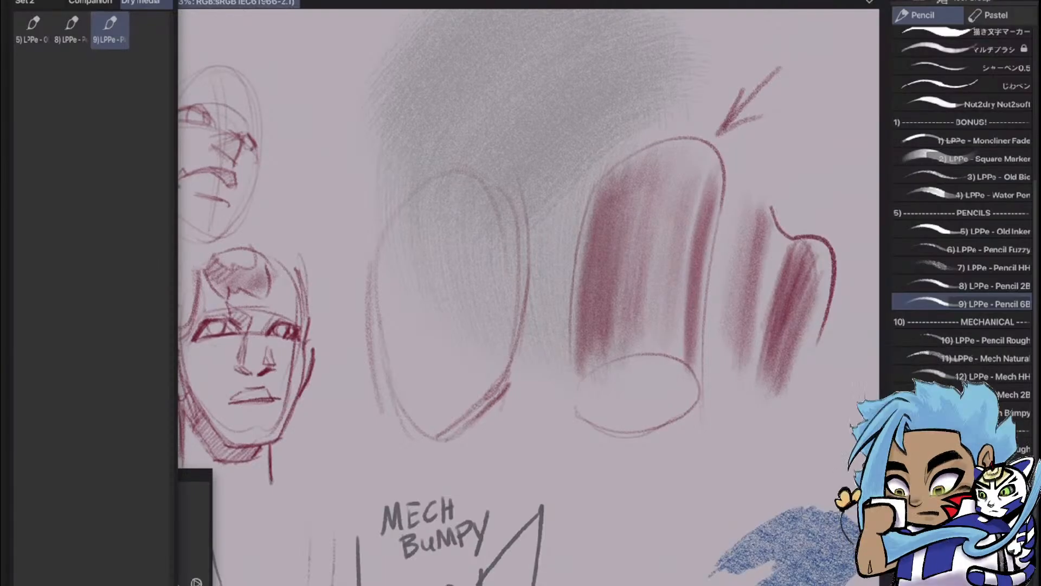
Examine the Pencil 6B faces and shading samples alongside the earlier 2B, 6B and Pencil Rough sketches
scroll(705, 238, "down", 3)
scroll(548, 320, "up", 4)
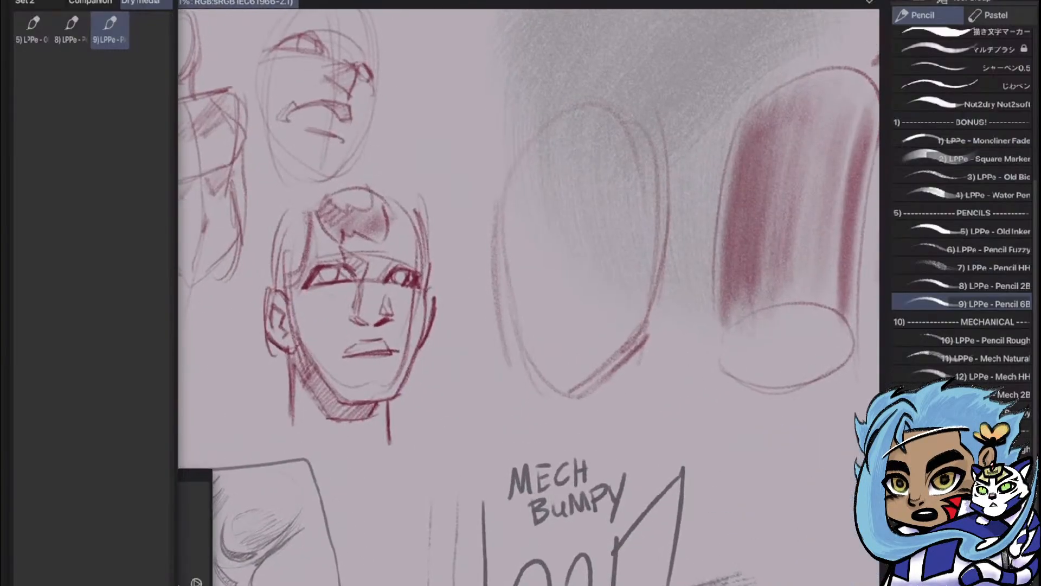
left_click_drag(461, 304, 560, 272)
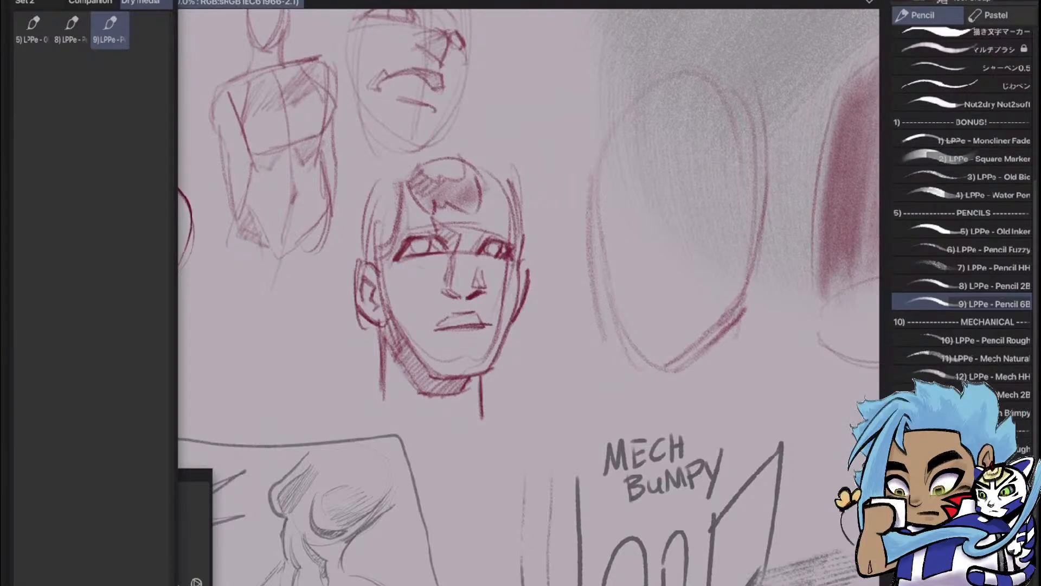
scroll(529, 297, "down", 3)
scroll(529, 297, "up", 1)
left_click_drag(650, 244, 396, 337)
scroll(528, 297, "up", 1)
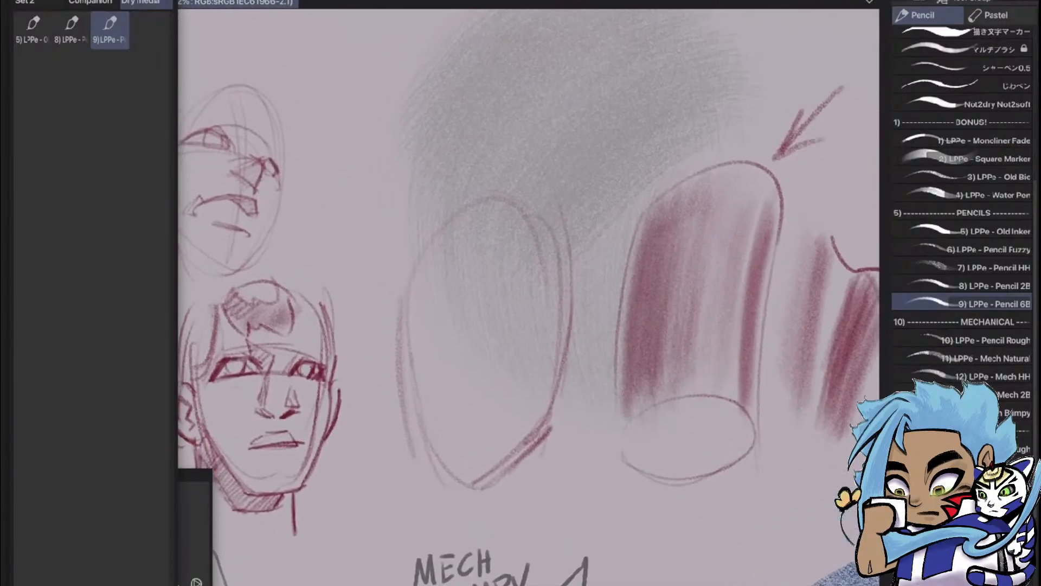
scroll(523, 351, "down", 3)
scroll(528, 297, "down", 1)
left_click_drag(461, 271, 602, 337)
scroll(529, 298, "up", 3)
left_click_drag(529, 434, 520, 217)
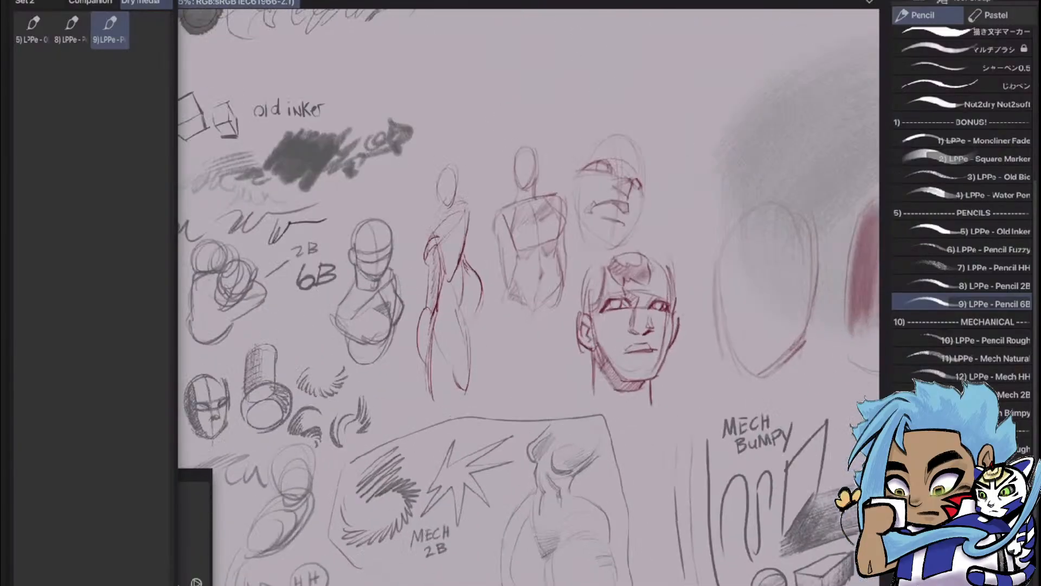
scroll(529, 297, "up", 1)
mouse_move(380, 380)
left_mouse_down()
mouse_move(589, 231)
mouse_move(633, 213)
left_mouse_up()
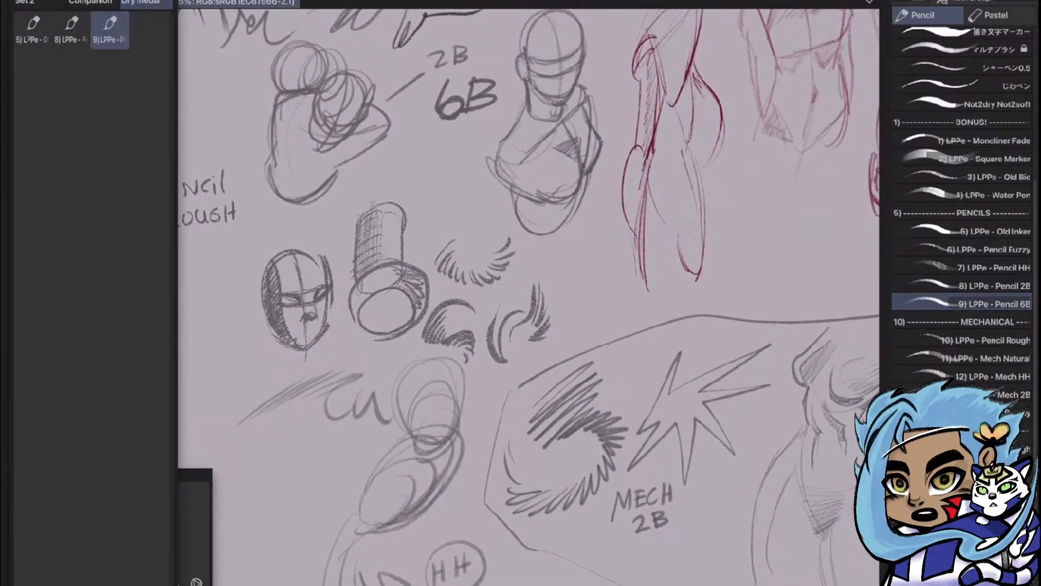
left_click_drag(461, 299, 661, 294)
scroll(529, 297, "down", 1)
left_click_drag(529, 297, 476, 314)
scroll(529, 297, "up", 1)
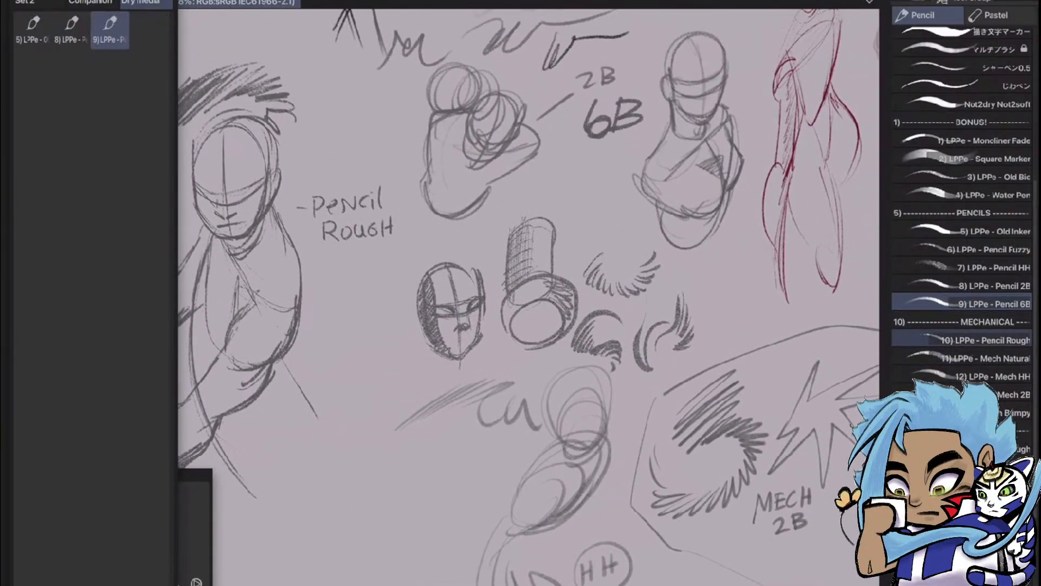
Switch the active brush to 10) LPPe - Pencil Rough
left_click(963, 340)
mouse_move(380, 326)
left_mouse_down()
mouse_move(638, 206)
mouse_move(676, 288)
mouse_move(608, 255)
left_mouse_up()
scroll(529, 297, "up", 1)
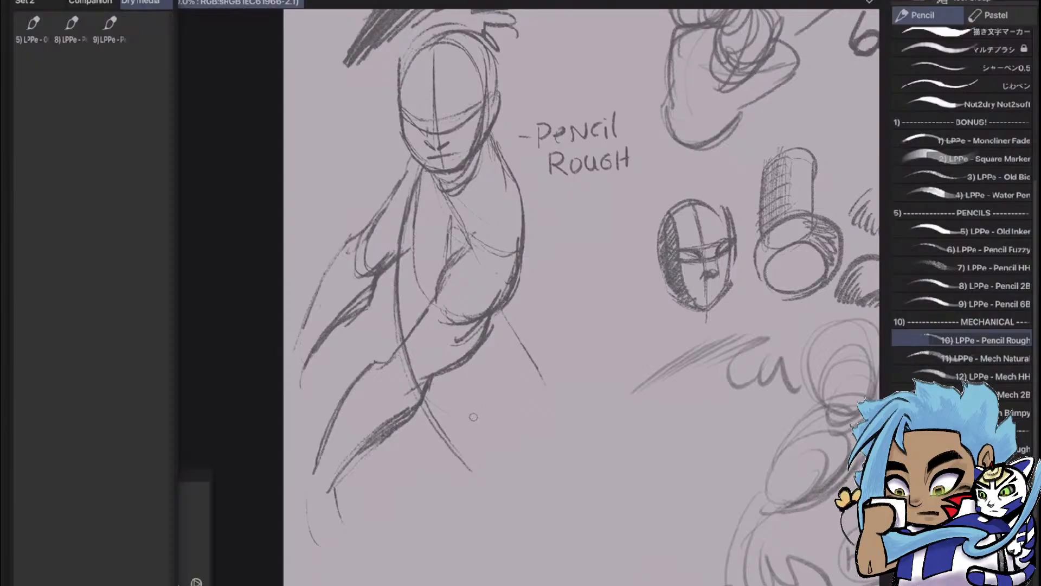
mouse_move(496, 328)
left_mouse_down()
mouse_move(513, 343)
mouse_move(531, 445)
left_mouse_up()
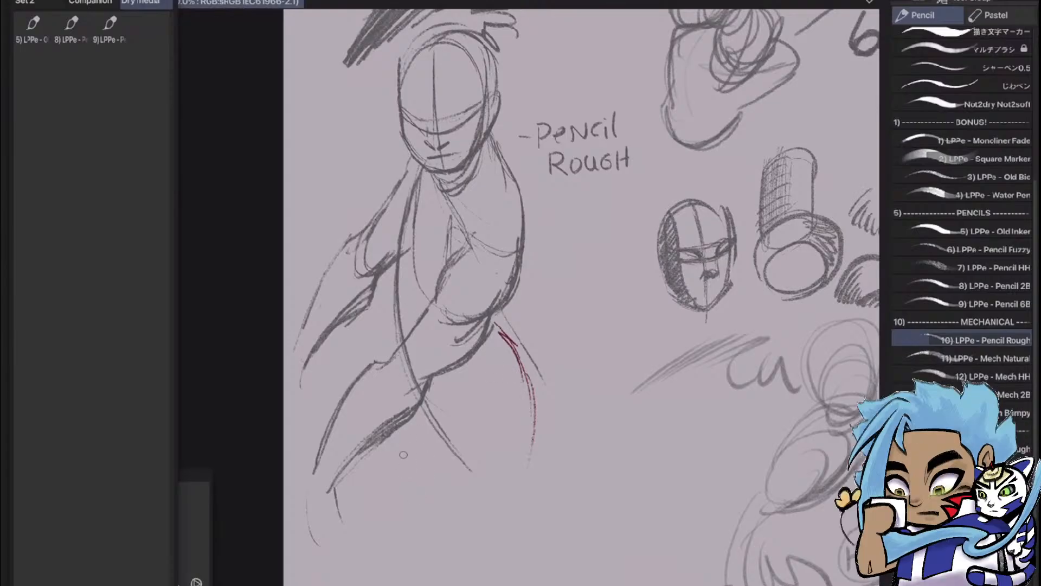
left_click_drag(404, 454, 429, 585)
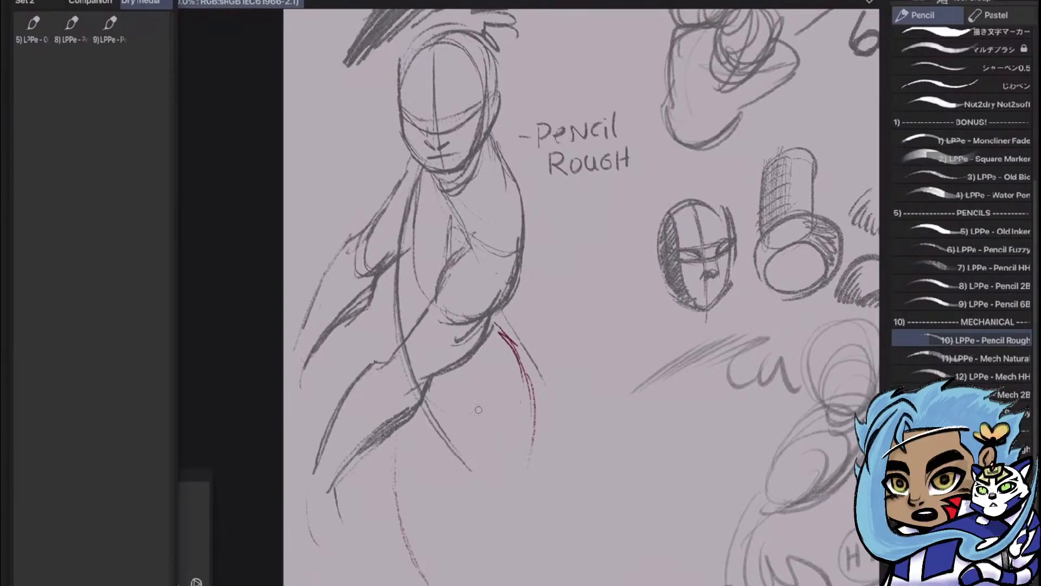
key("ctrl+z")
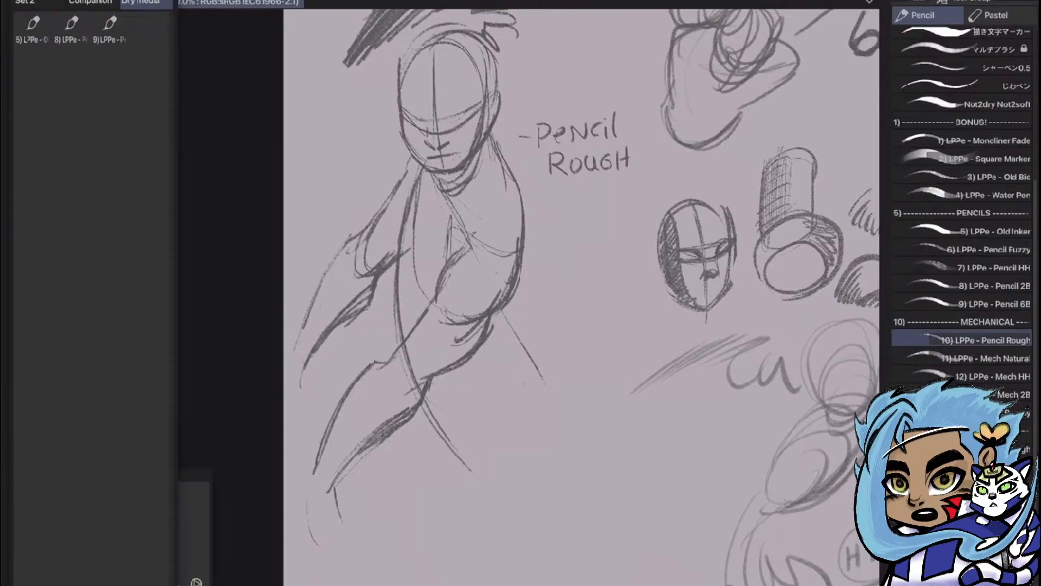
Sketch the outline of a tall faceted prism with a diamond-shaped lower end beside the Pencil Rough figure
mouse_move(517, 421)
left_mouse_down()
mouse_move(577, 352)
mouse_move(509, 517)
left_mouse_up()
left_click_drag(581, 360, 572, 499)
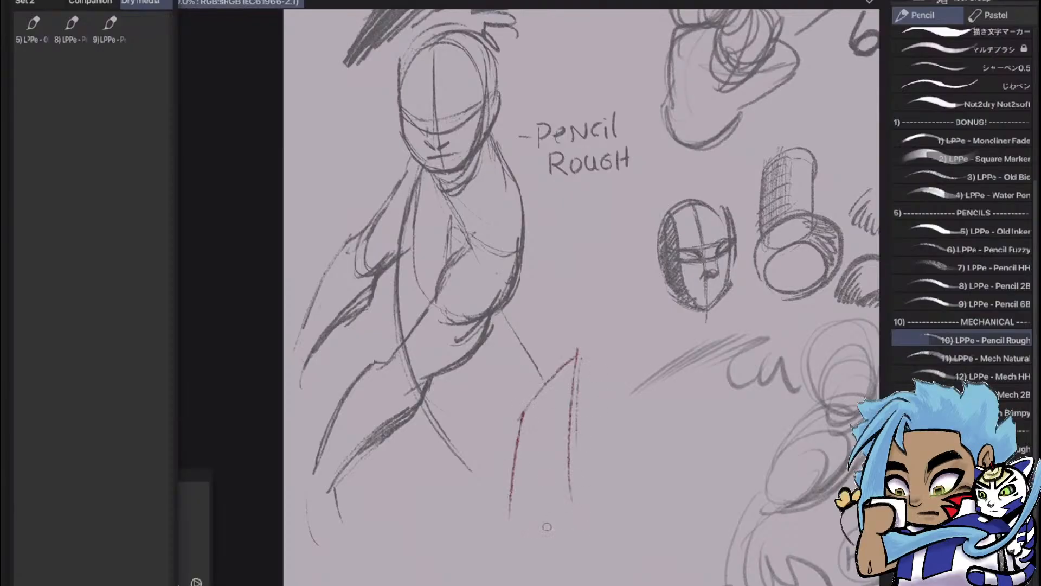
mouse_move(509, 564)
left_mouse_down()
mouse_move(575, 491)
mouse_move(599, 541)
left_mouse_up()
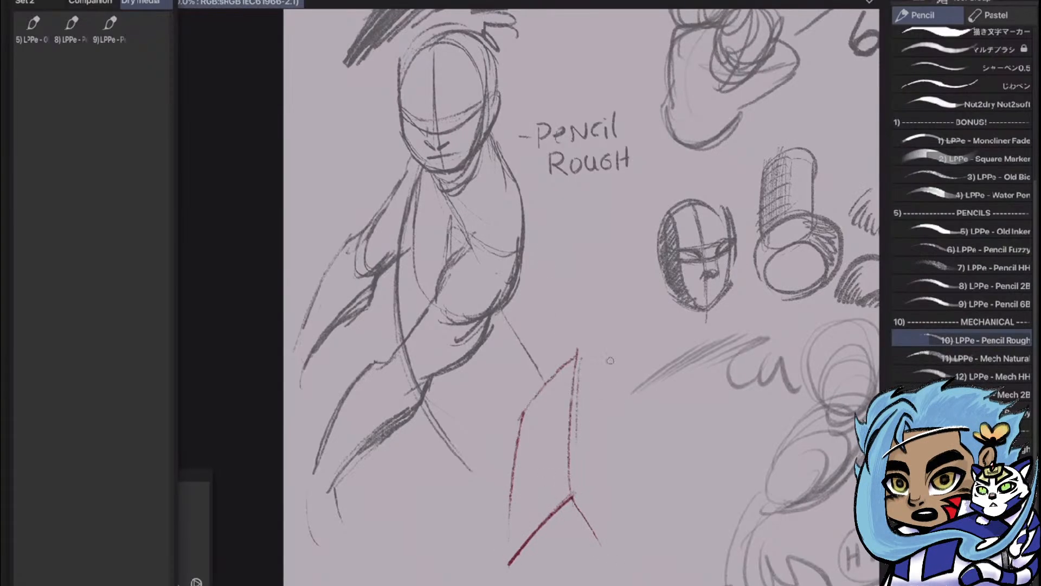
left_click_drag(577, 354, 608, 413)
left_click_drag(613, 486, 628, 560)
left_click_drag(574, 496, 624, 573)
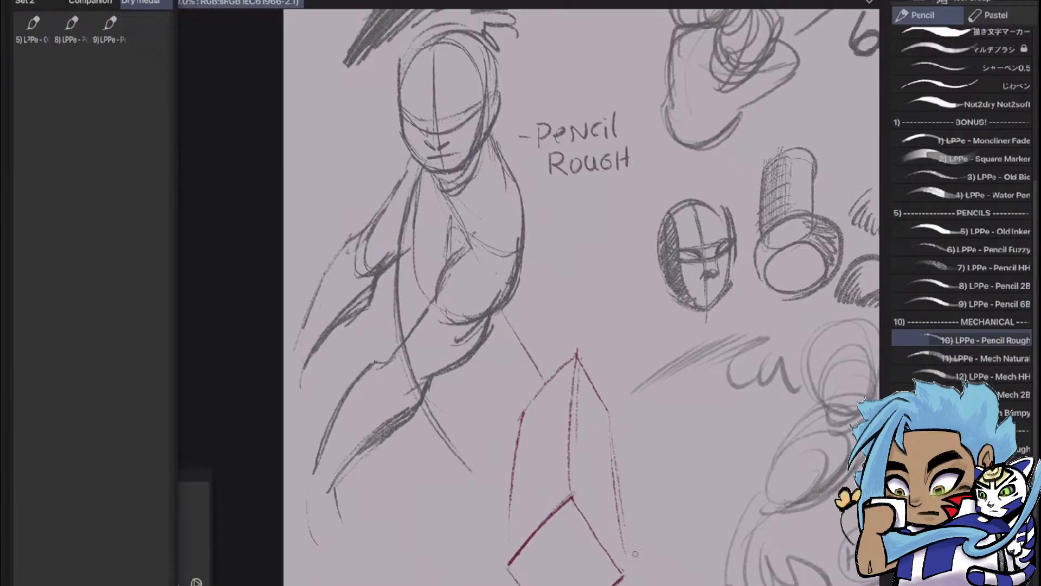
left_click_drag(612, 410, 629, 573)
Try to shade the right face of the prism with slanted hatching
left_click_drag(580, 374, 568, 455)
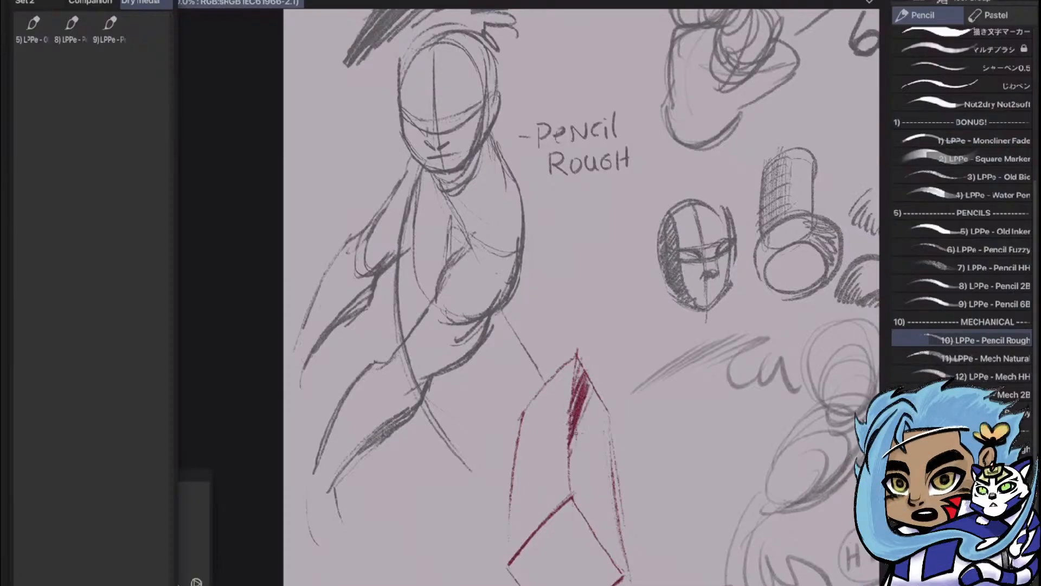
mouse_move(596, 391)
left_mouse_down()
mouse_move(570, 460)
mouse_move(572, 488)
left_mouse_up()
left_click_drag(597, 413, 575, 496)
mouse_move(599, 455)
left_mouse_down()
mouse_move(593, 510)
mouse_move(607, 569)
left_mouse_up()
key("ctrl+z")
key("ctrl+z")
key("ctrl+z")
key("ctrl+z")
key("ctrl+z")
key("ctrl+z")
key("ctrl+z")
key("ctrl+z")
key("ctrl+z")
key("ctrl+z")
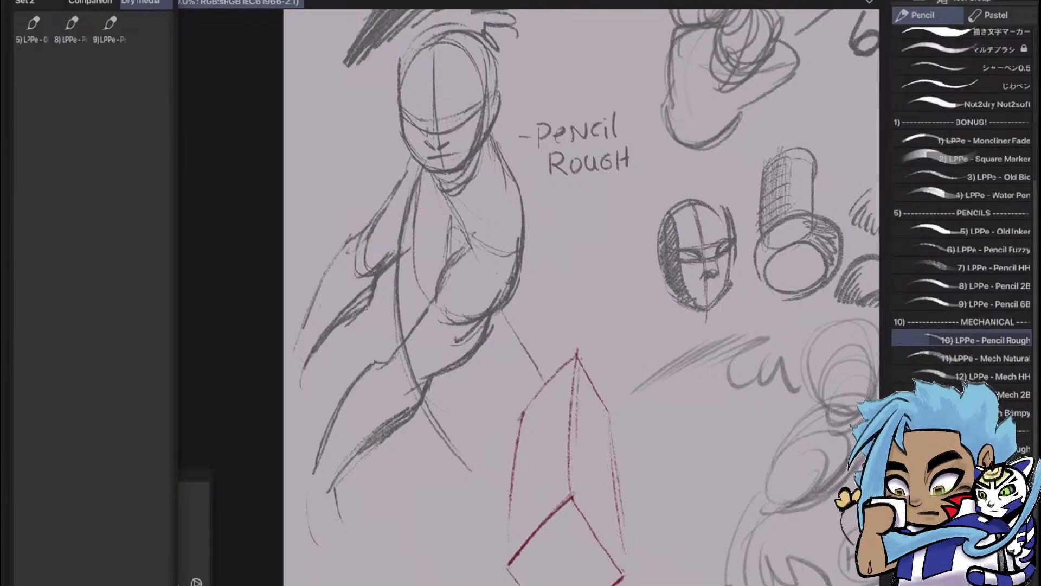
Hatch a descending diagonal swatch below the Pencil Rough label, from a dense block down to separate lighter patches
left_click_drag(594, 233, 547, 290)
left_click_drag(558, 290, 546, 310)
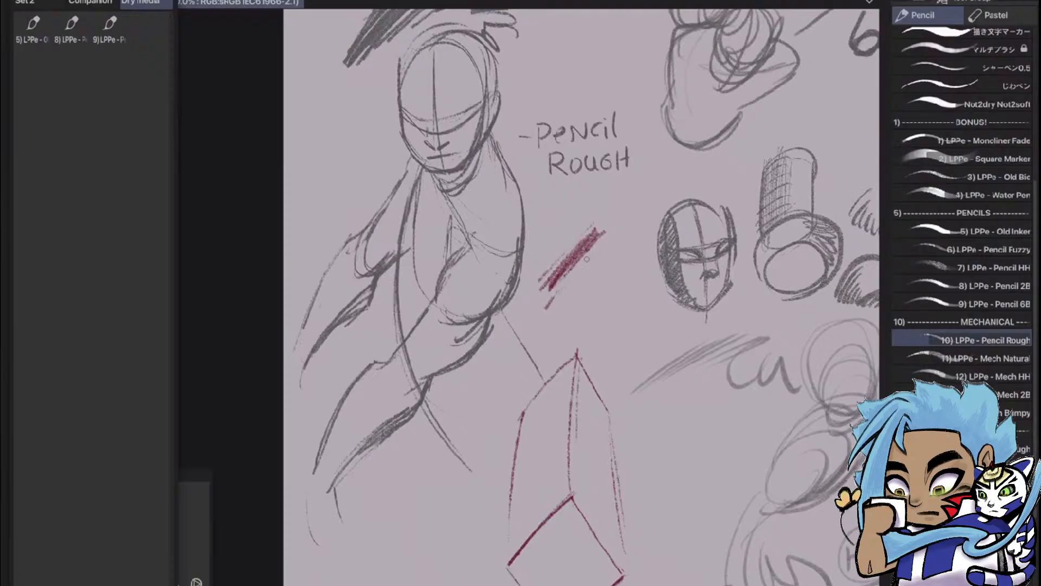
mouse_move(605, 239)
left_mouse_down()
mouse_move(596, 261)
mouse_move(616, 253)
mouse_move(574, 314)
left_mouse_up()
mouse_move(625, 261)
left_mouse_down()
mouse_move(580, 316)
mouse_move(594, 309)
mouse_move(608, 319)
left_mouse_up()
mouse_move(648, 288)
left_mouse_down()
mouse_move(629, 319)
mouse_move(651, 315)
mouse_move(636, 345)
mouse_move(679, 341)
mouse_move(628, 383)
left_mouse_up()
left_click_drag(674, 342, 644, 369)
mouse_move(666, 348)
left_mouse_down()
mouse_move(625, 389)
mouse_move(630, 379)
left_mouse_up()
left_click_drag(651, 355, 626, 383)
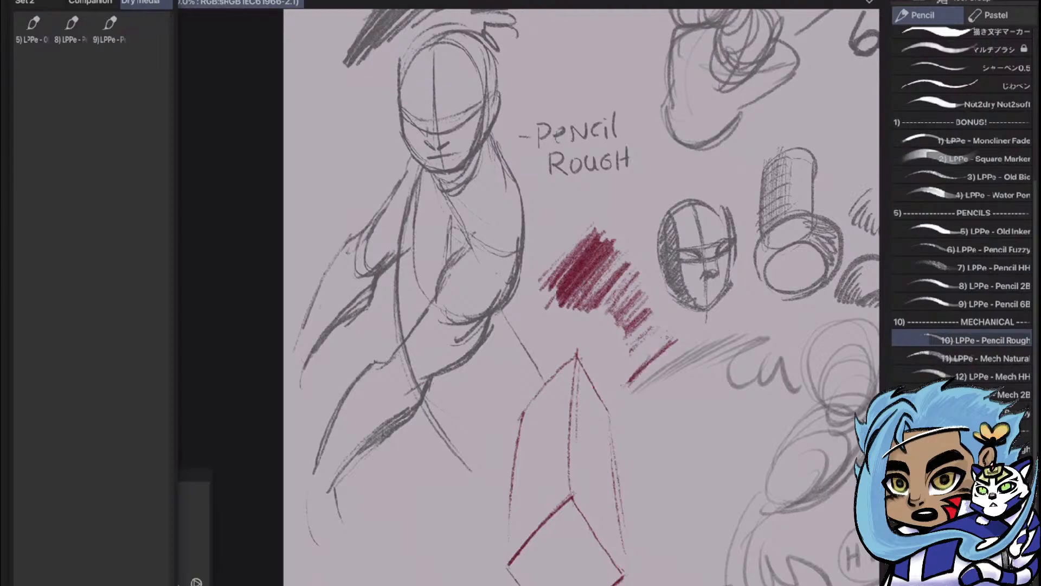
left_click_drag(673, 336, 630, 376)
left_click_drag(665, 330, 608, 390)
mouse_move(636, 346)
left_mouse_down()
mouse_move(611, 392)
mouse_move(624, 373)
left_mouse_up()
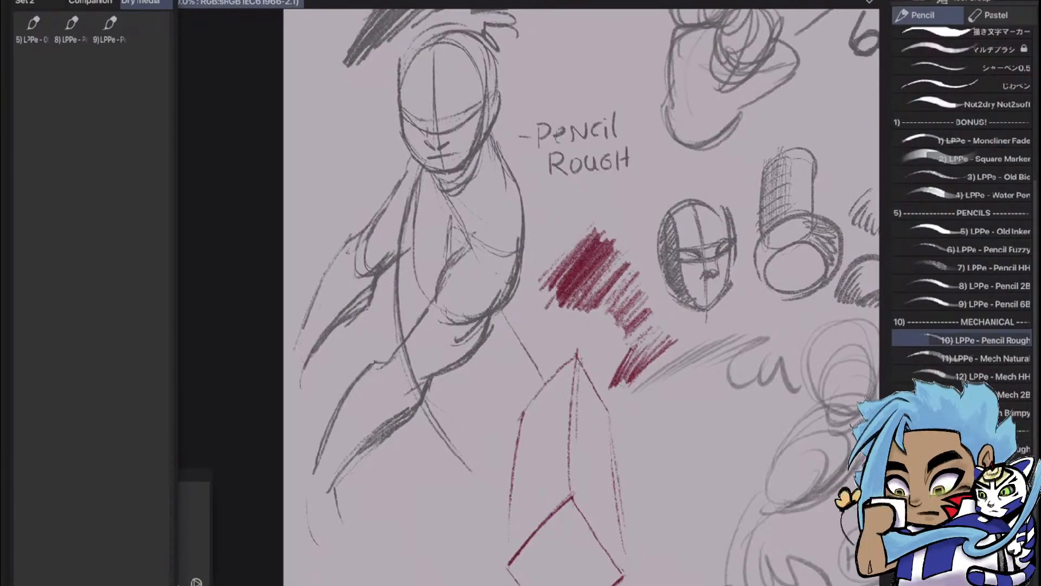
Hatch both long faces of the prism, making the left face darker than the right
left_click_drag(576, 362, 572, 467)
mouse_move(580, 504)
left_mouse_down()
mouse_move(603, 425)
mouse_move(593, 520)
left_mouse_up()
mouse_move(608, 470)
left_mouse_down()
mouse_move(600, 537)
mouse_move(617, 561)
left_mouse_up()
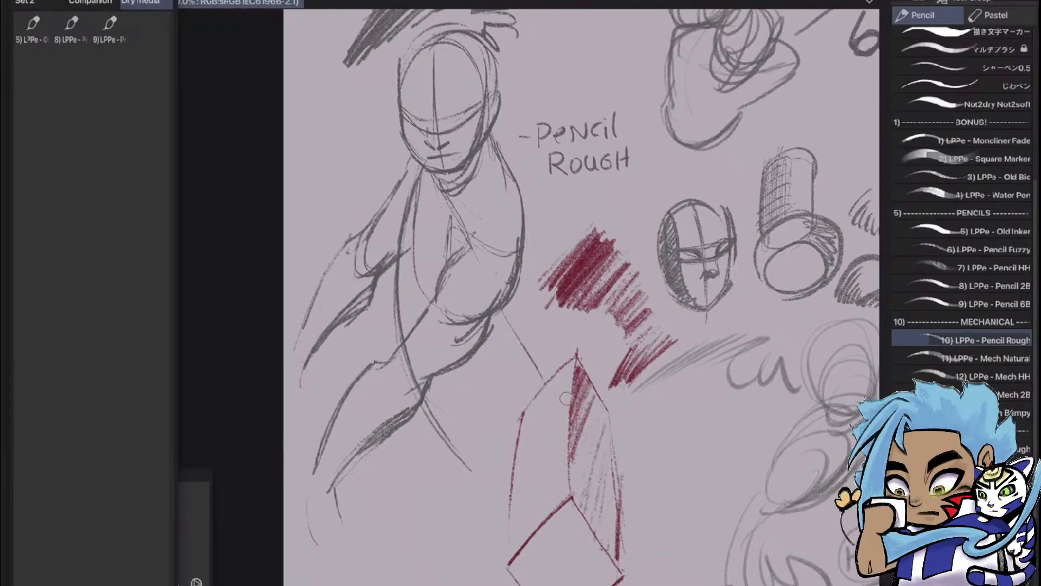
mouse_move(573, 362)
left_mouse_down()
mouse_move(561, 434)
mouse_move(513, 526)
mouse_move(521, 542)
mouse_move(543, 489)
left_mouse_up()
Sketch the shoulder and upper-arm contours of a bent arm in the empty area below the figure
mouse_move(562, 428)
left_mouse_down()
mouse_move(547, 507)
mouse_move(579, 361)
mouse_move(644, 283)
mouse_move(748, 230)
mouse_move(708, 220)
left_mouse_up()
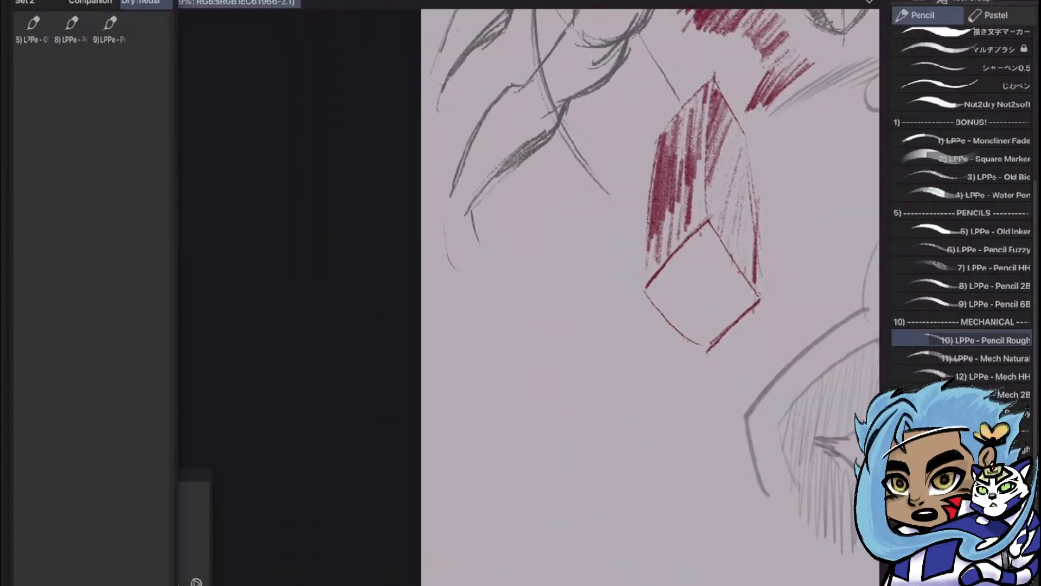
mouse_move(538, 275)
left_mouse_down()
mouse_move(564, 348)
mouse_move(545, 386)
left_mouse_up()
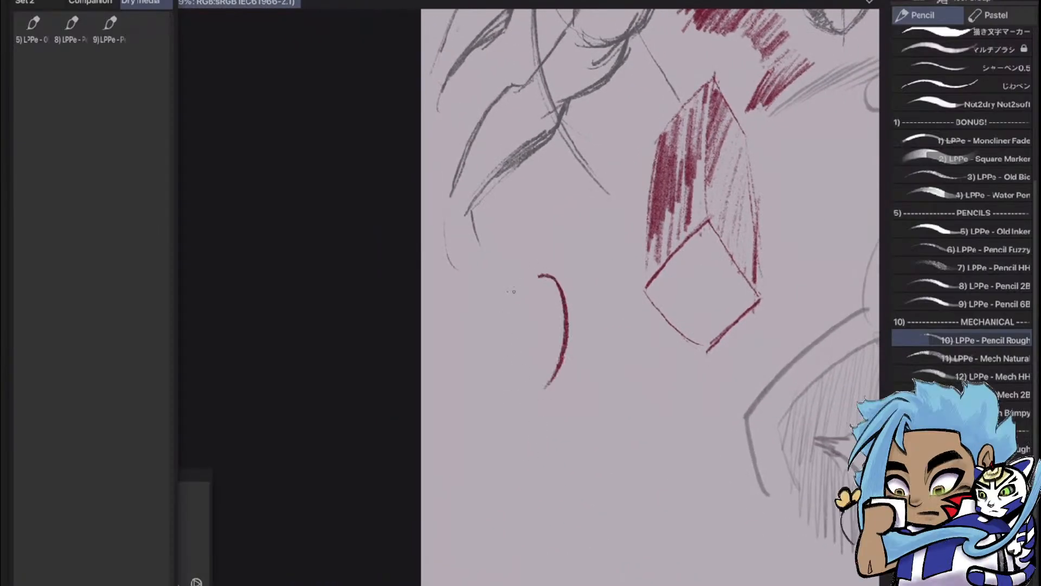
mouse_move(505, 298)
left_mouse_down()
mouse_move(503, 397)
mouse_move(521, 404)
mouse_move(536, 583)
left_mouse_up()
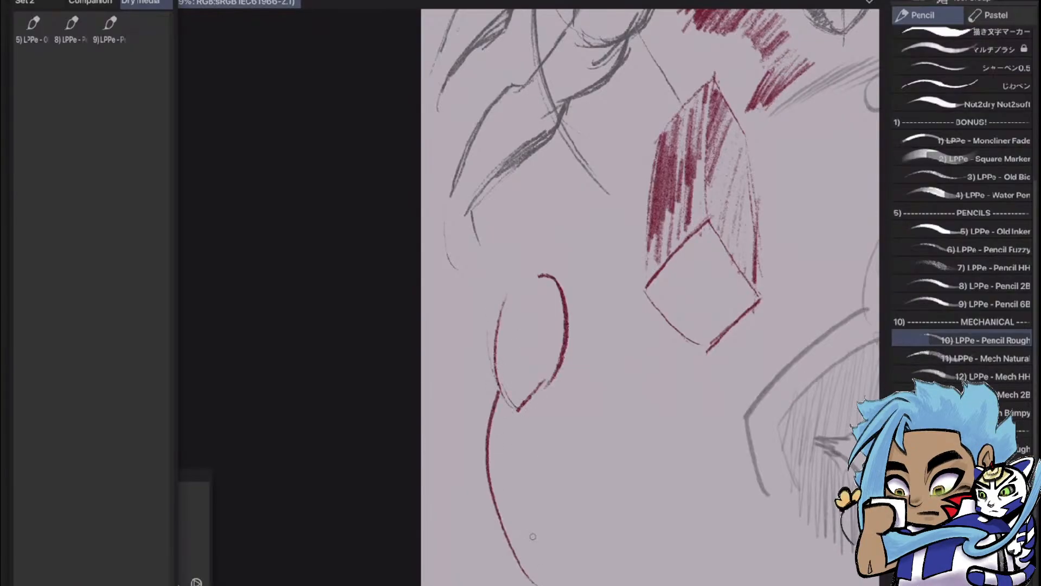
mouse_move(553, 385)
left_mouse_down()
mouse_move(575, 442)
mouse_move(569, 513)
left_mouse_up()
mouse_move(508, 497)
left_mouse_down()
mouse_move(549, 481)
mouse_move(537, 464)
mouse_move(542, 486)
mouse_move(510, 492)
left_mouse_up()
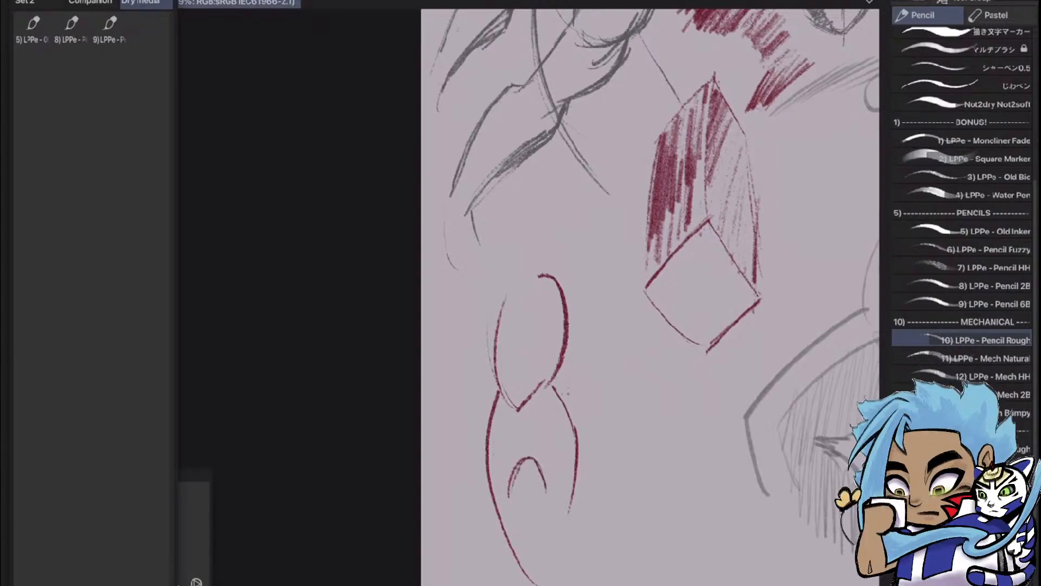
Add the outer contours, elbow and forearm lines to the arm sketch
left_click_drag(568, 391, 592, 339)
left_click_drag(592, 293, 569, 386)
left_click_drag(515, 531, 534, 579)
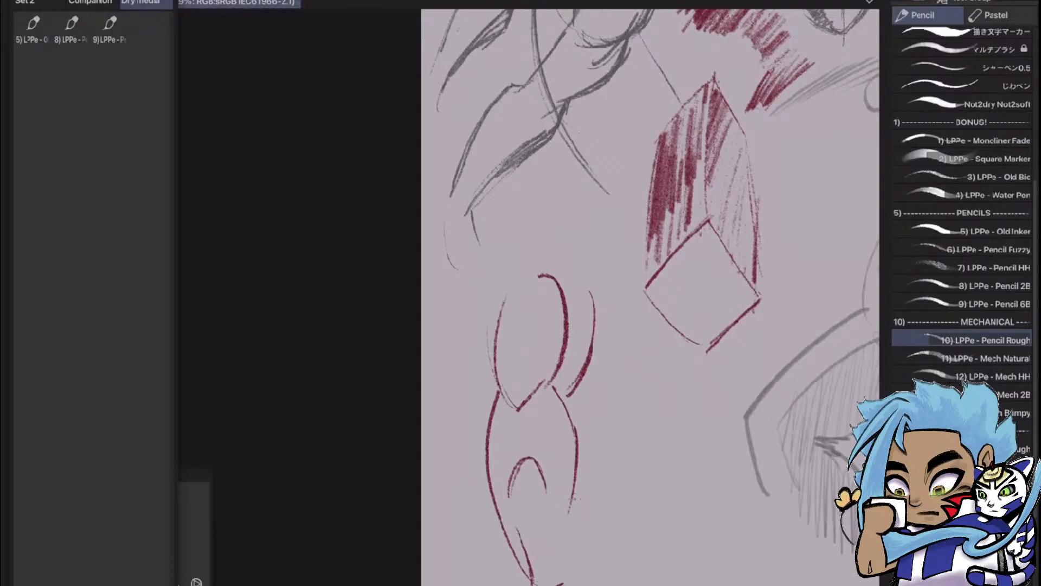
left_click_drag(572, 499, 614, 531)
left_click_drag(613, 539, 671, 576)
left_click_drag(608, 520, 624, 542)
mouse_move(576, 396)
left_mouse_down()
mouse_move(604, 451)
mouse_move(585, 509)
mouse_move(611, 507)
mouse_move(635, 555)
left_mouse_up()
mouse_move(613, 511)
left_mouse_down()
mouse_move(641, 561)
mouse_move(691, 580)
left_mouse_up()
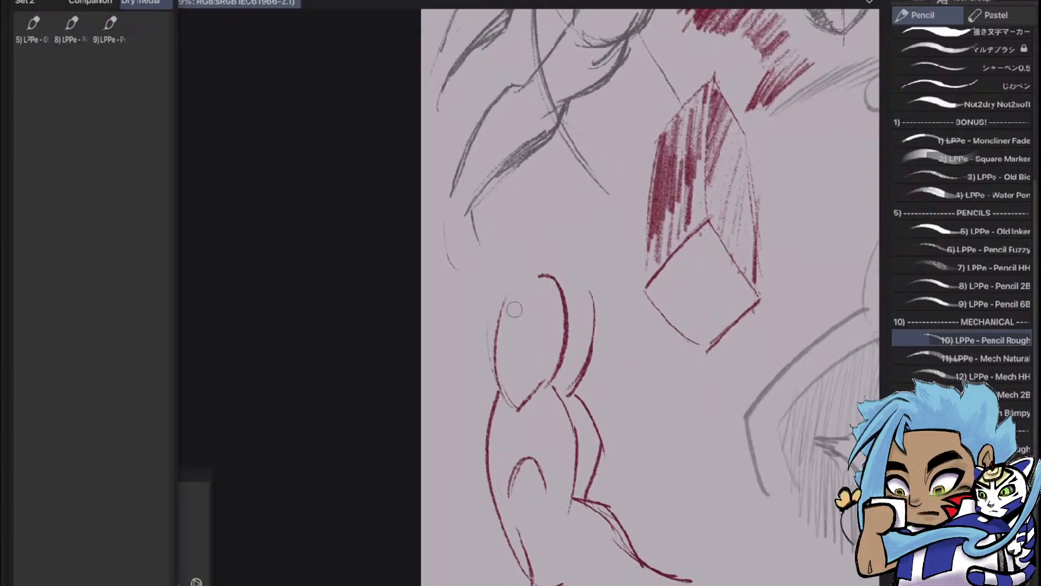
mouse_move(511, 351)
left_mouse_down()
mouse_move(545, 318)
mouse_move(522, 400)
mouse_move(556, 377)
left_mouse_up()
key("ctrl+z")
Add the 10) LPPe - Pencil Rough brush to the Dry media Quick Access set
mouse_move(1009, 340)
left_mouse_down()
mouse_move(805, 350)
mouse_move(202, 118)
mouse_move(141, 35)
left_mouse_up()
scroll(603, 356, "down", 6)
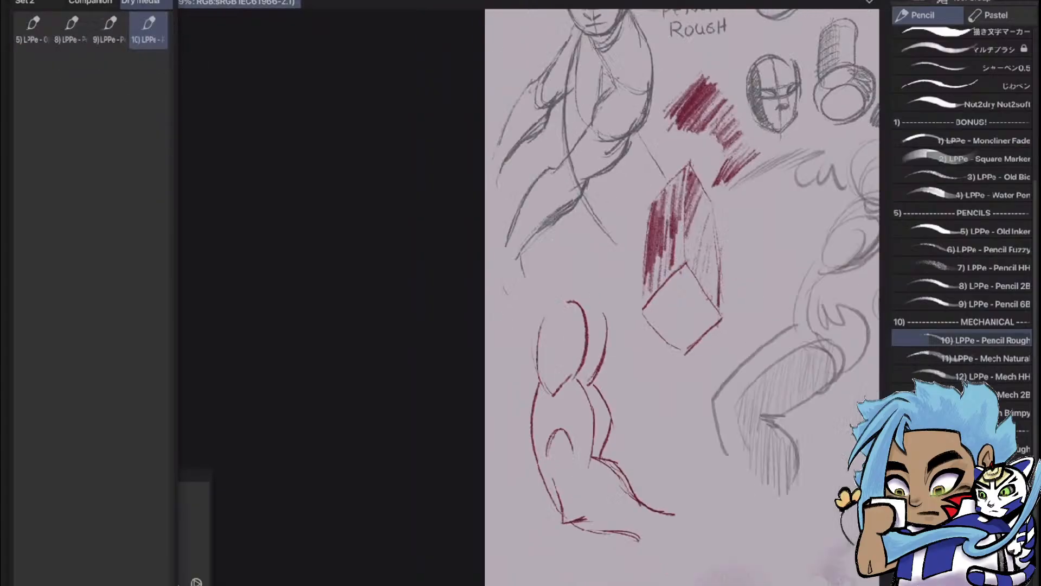
scroll(671, 371, "up", 6)
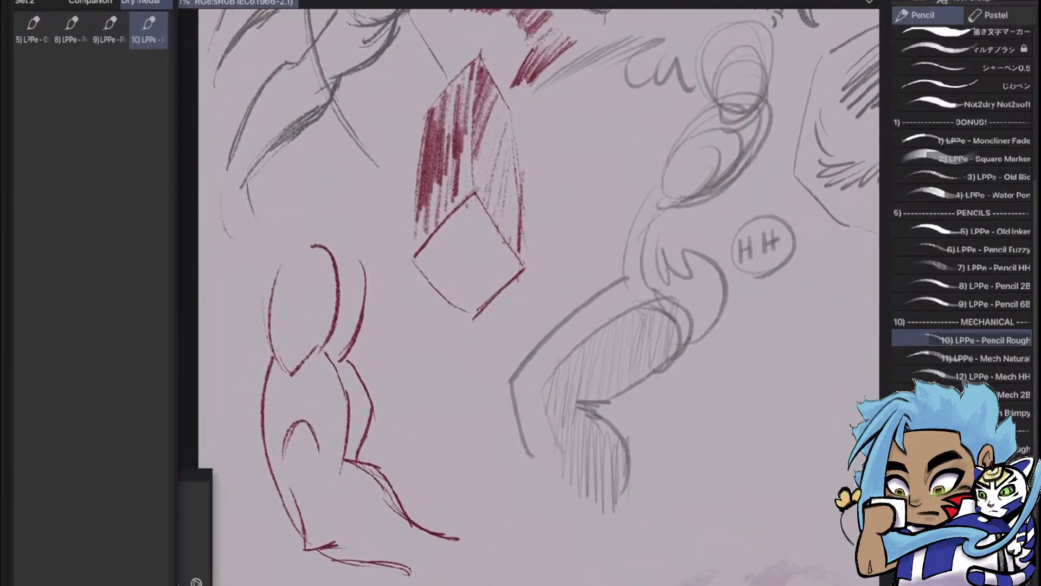
scroll(537, 293, "down", 4)
scroll(537, 293, "up", 3)
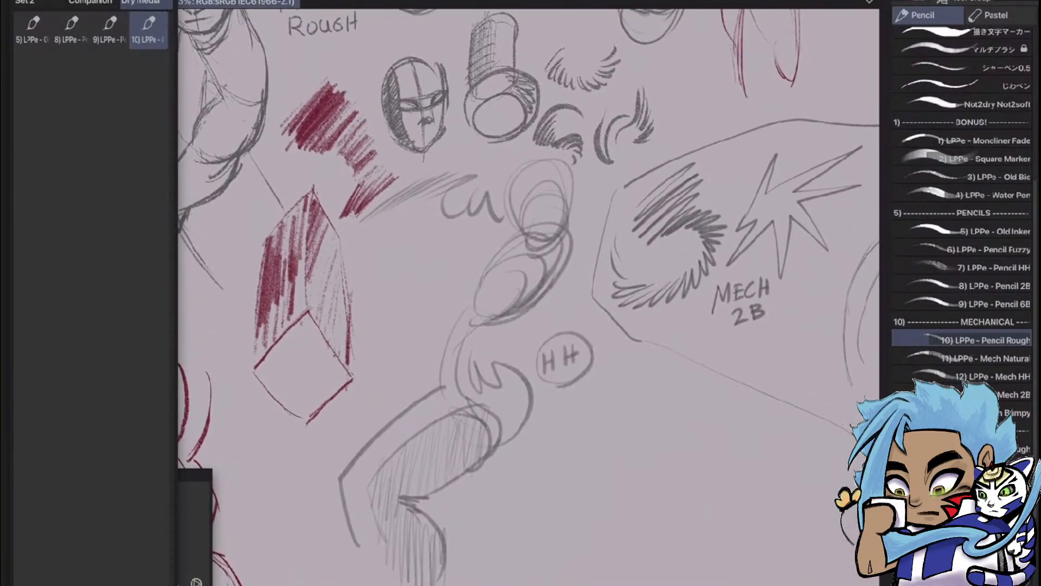
scroll(713, 434, "up", 2)
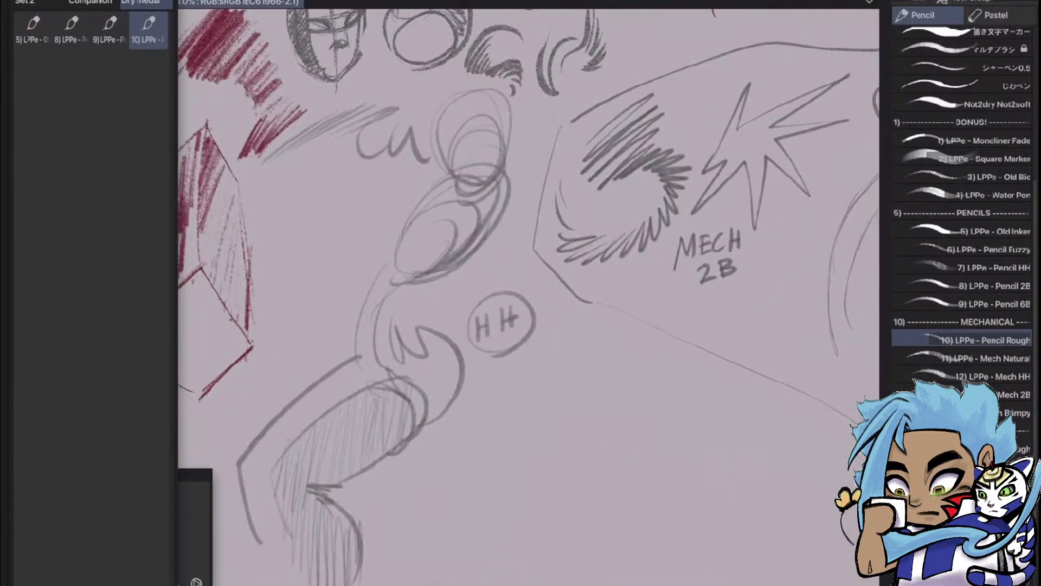
Test the 11) LPPe - Mech Natural brush with a dense hatched patch below the HH label, and undo it
left_click(986, 358)
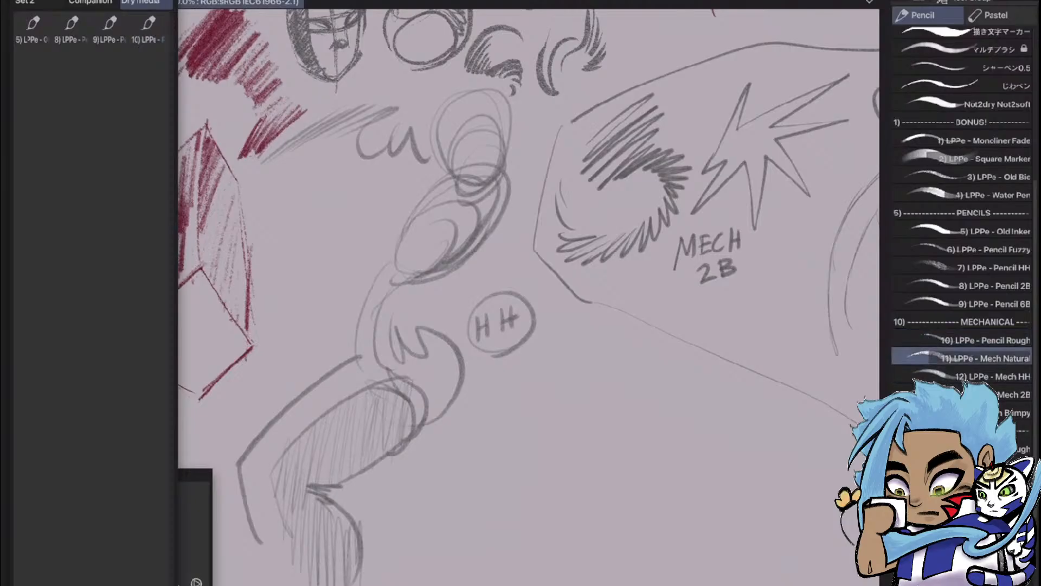
mouse_move(534, 424)
left_mouse_down()
mouse_move(578, 415)
mouse_move(543, 461)
mouse_move(607, 404)
mouse_move(521, 472)
left_mouse_up()
mouse_move(610, 404)
left_mouse_down()
mouse_move(548, 463)
mouse_move(666, 404)
left_mouse_up()
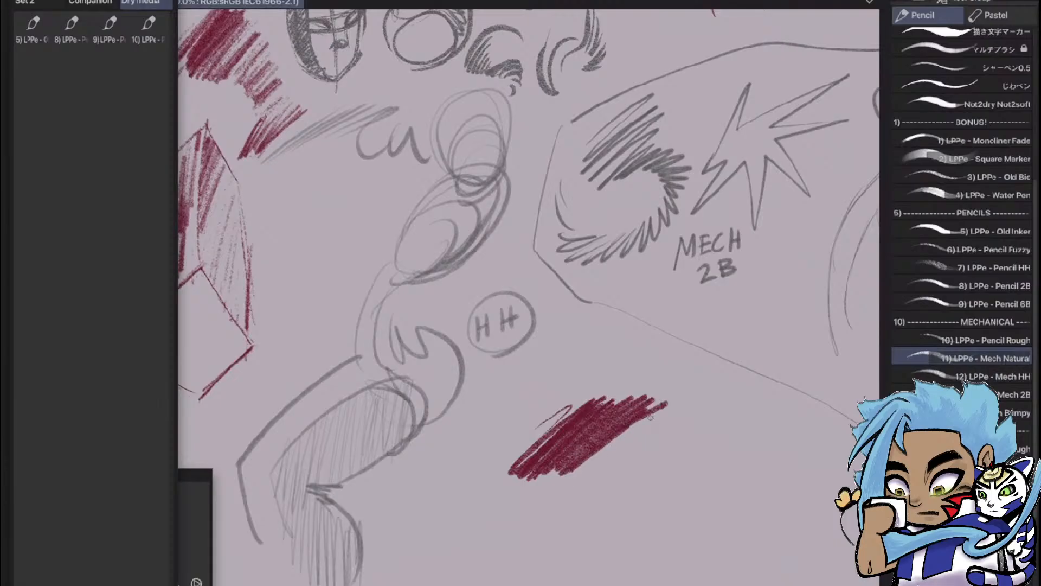
left_click_drag(665, 446, 684, 485)
key("ctrl+z")
key("ctrl+z")
Sketch a cylinder outline below the HH label with the 12) LPPe - Mech HH brush
left_click(976, 376)
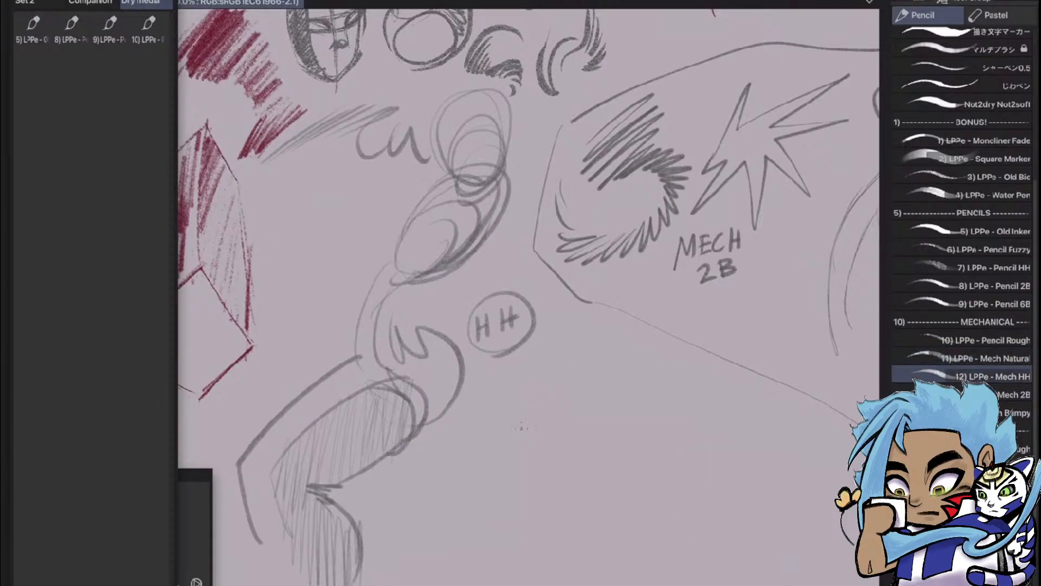
mouse_move(504, 453)
left_mouse_down()
mouse_move(607, 371)
mouse_move(589, 392)
mouse_move(589, 434)
mouse_move(605, 453)
mouse_move(548, 484)
mouse_move(622, 472)
left_mouse_up()
key("ctrl+z")
mouse_move(512, 417)
left_mouse_down()
mouse_move(522, 405)
mouse_move(592, 415)
left_mouse_up()
left_click_drag(512, 422, 514, 498)
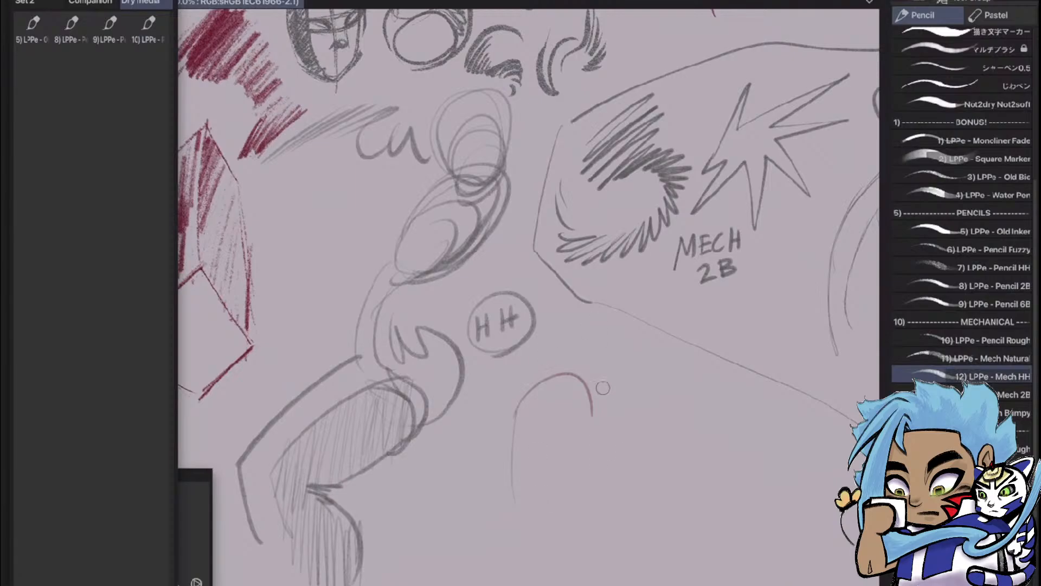
mouse_move(592, 413)
left_mouse_down()
mouse_move(595, 478)
mouse_move(520, 514)
left_mouse_up()
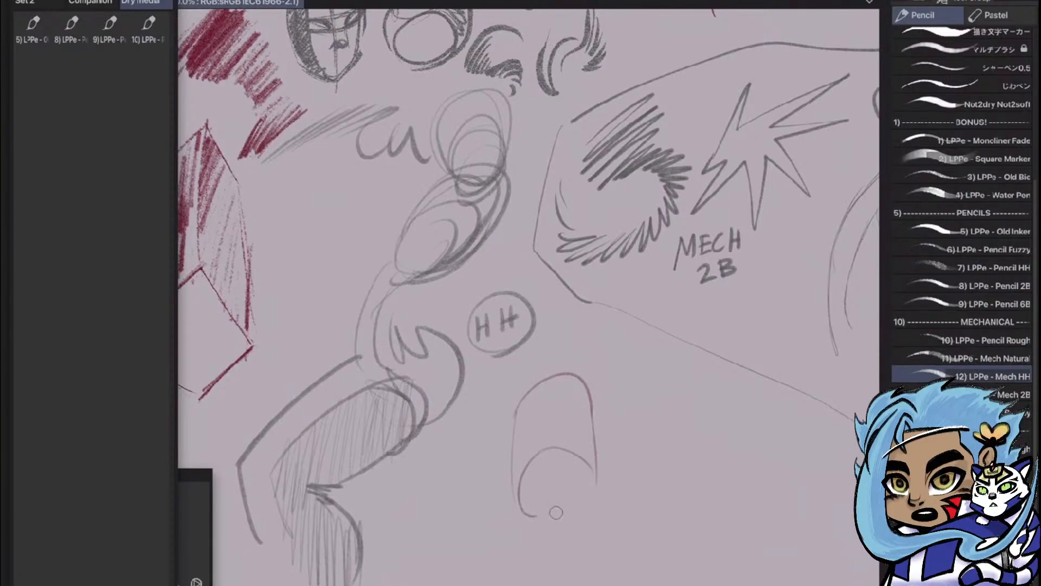
left_click_drag(596, 479, 551, 526)
Shade the left side of the cylinder with close vertical strokes
mouse_move(540, 387)
left_mouse_down()
mouse_move(536, 455)
mouse_move(534, 446)
left_mouse_up()
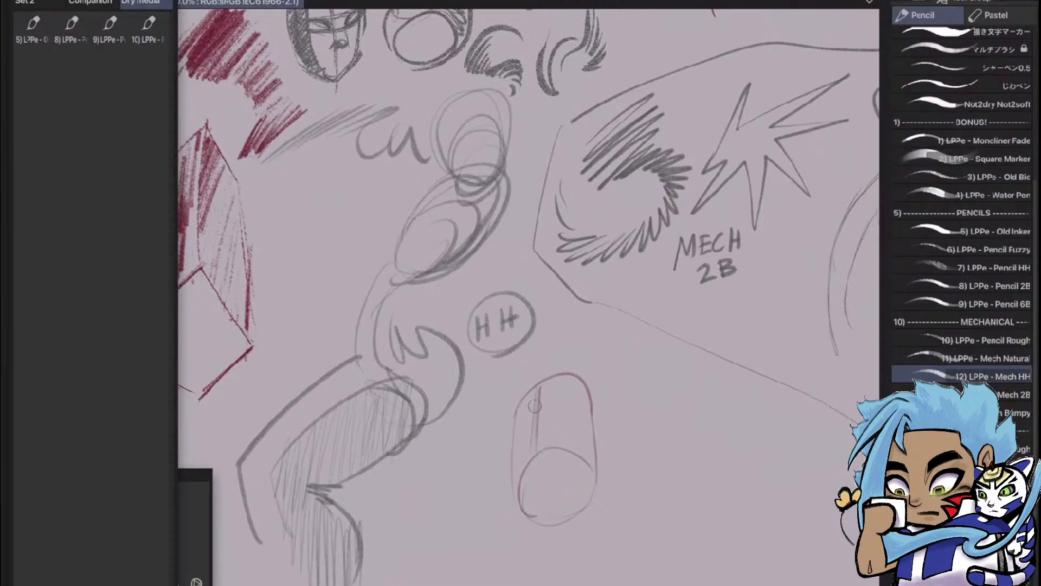
left_click_drag(535, 406, 531, 451)
left_click_drag(532, 408, 528, 447)
left_click_drag(532, 388, 521, 438)
left_click_drag(528, 398, 524, 447)
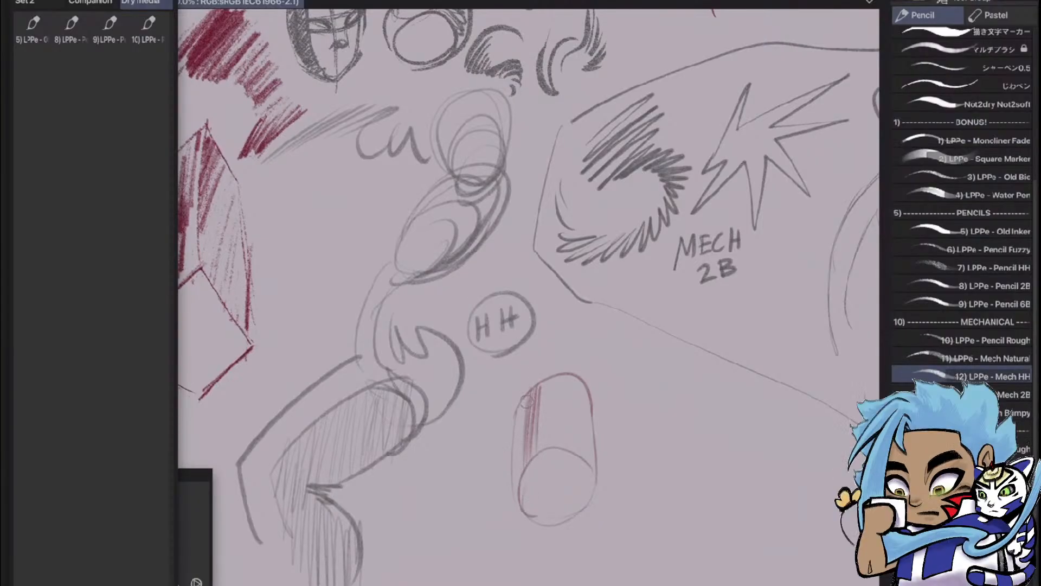
left_click_drag(525, 404, 520, 467)
left_click_drag(521, 425, 519, 470)
Sketch a tilted box in perspective to the right of the cylinder
left_click_drag(620, 386, 676, 366)
left_click_drag(621, 386, 608, 446)
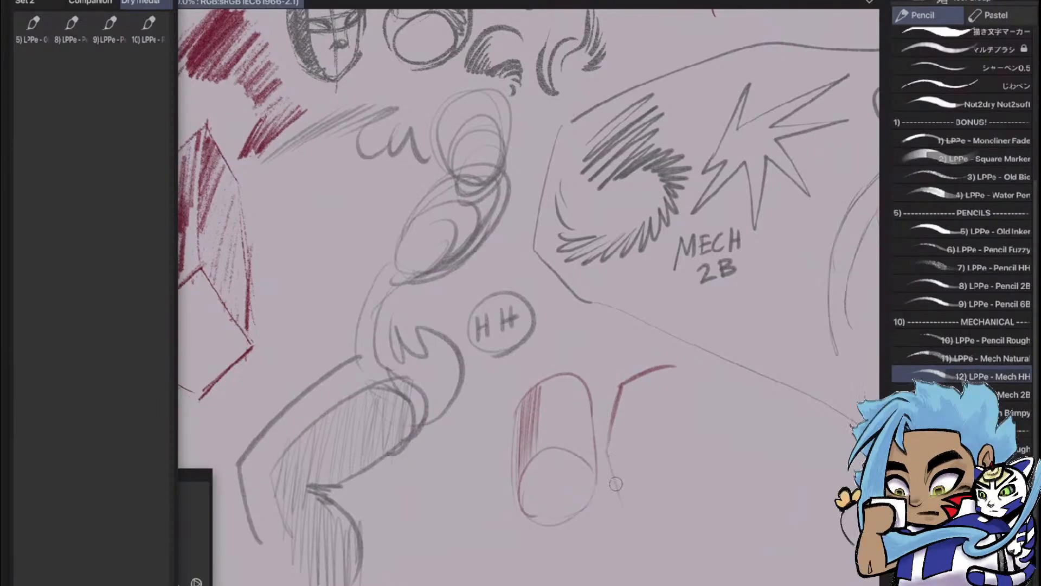
left_click_drag(616, 483, 629, 520)
left_click_drag(623, 386, 661, 449)
left_click_drag(661, 450, 636, 526)
left_click_drag(663, 458, 642, 528)
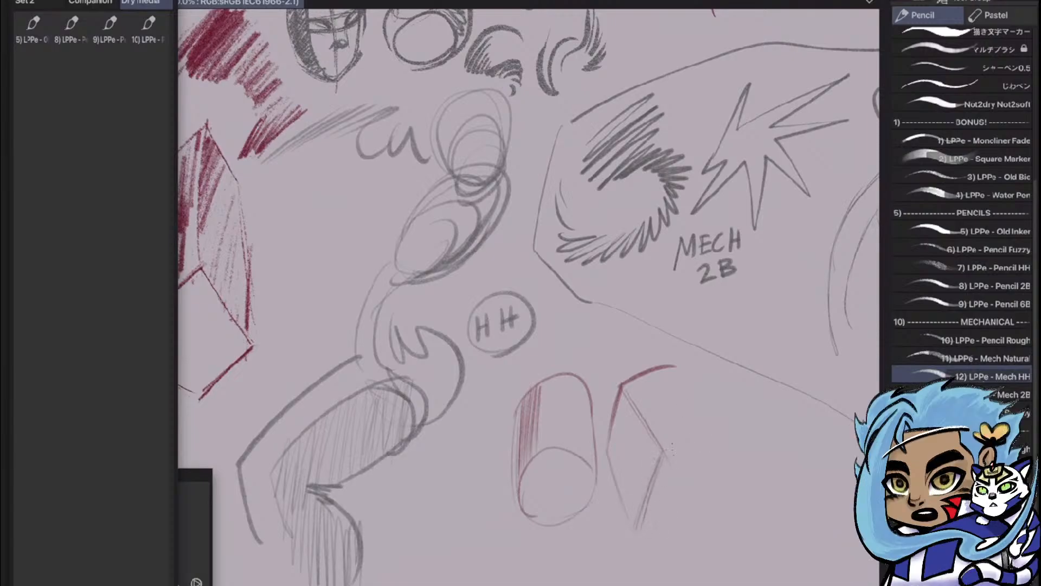
left_click_drag(666, 450, 745, 424)
mouse_move(664, 455)
left_mouse_down()
mouse_move(641, 520)
mouse_move(711, 492)
left_mouse_up()
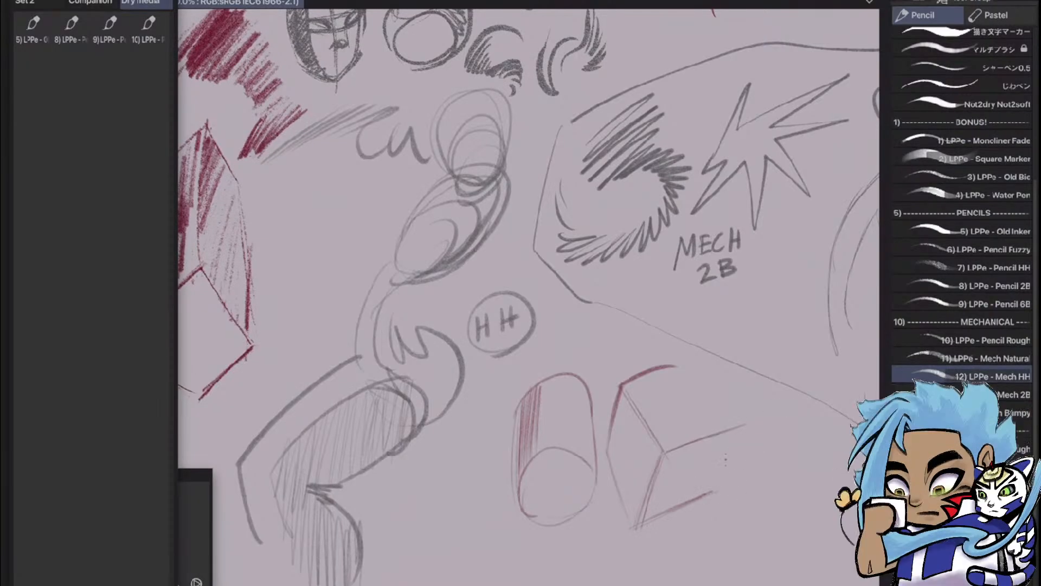
left_click_drag(735, 442, 710, 492)
left_click_drag(748, 428, 711, 493)
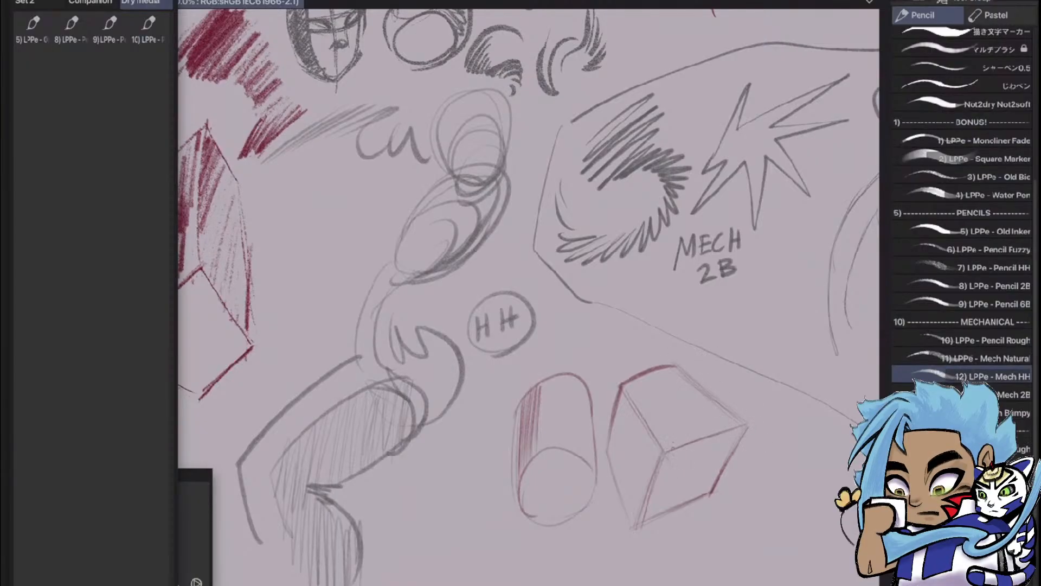
Fill the lower right face of the box with layered cross-hatching
mouse_move(660, 477)
left_mouse_down()
mouse_move(697, 442)
mouse_move(650, 509)
left_mouse_up()
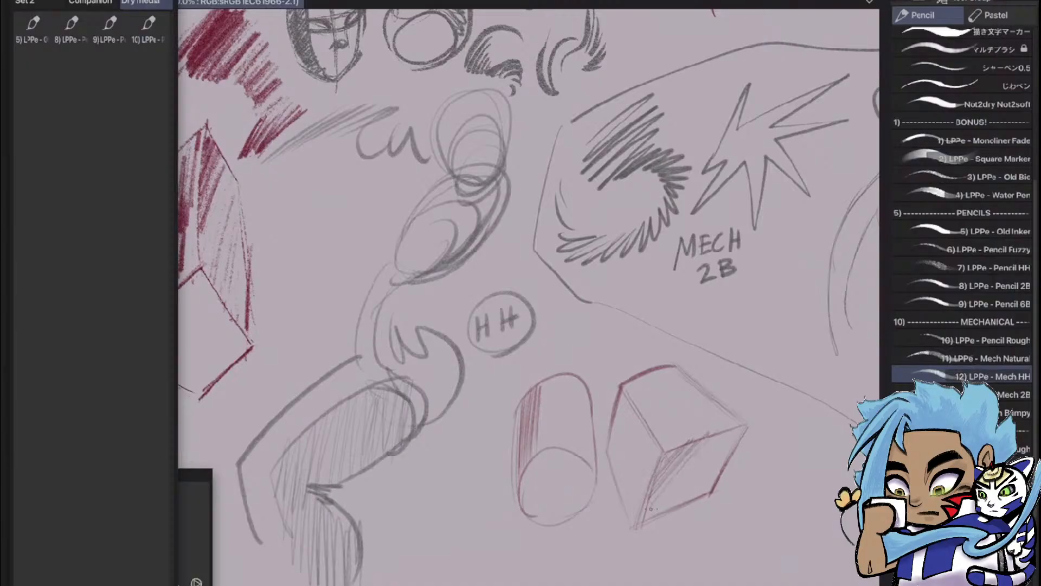
mouse_move(711, 447)
left_mouse_down()
mouse_move(703, 460)
mouse_move(727, 451)
left_mouse_up()
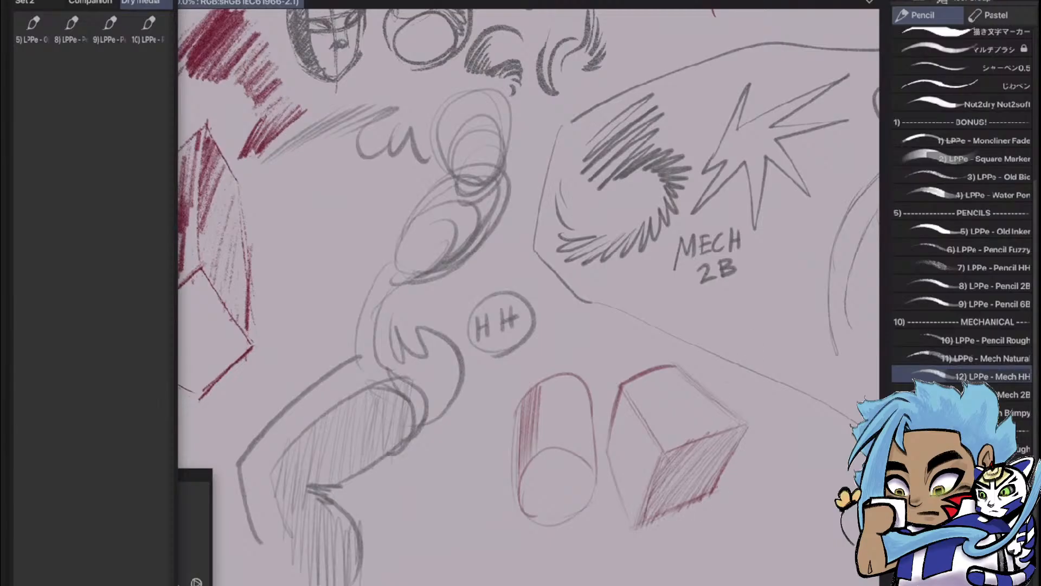
mouse_move(681, 500)
left_mouse_down()
mouse_move(716, 477)
mouse_move(724, 456)
left_mouse_up()
left_click_drag(662, 486, 741, 436)
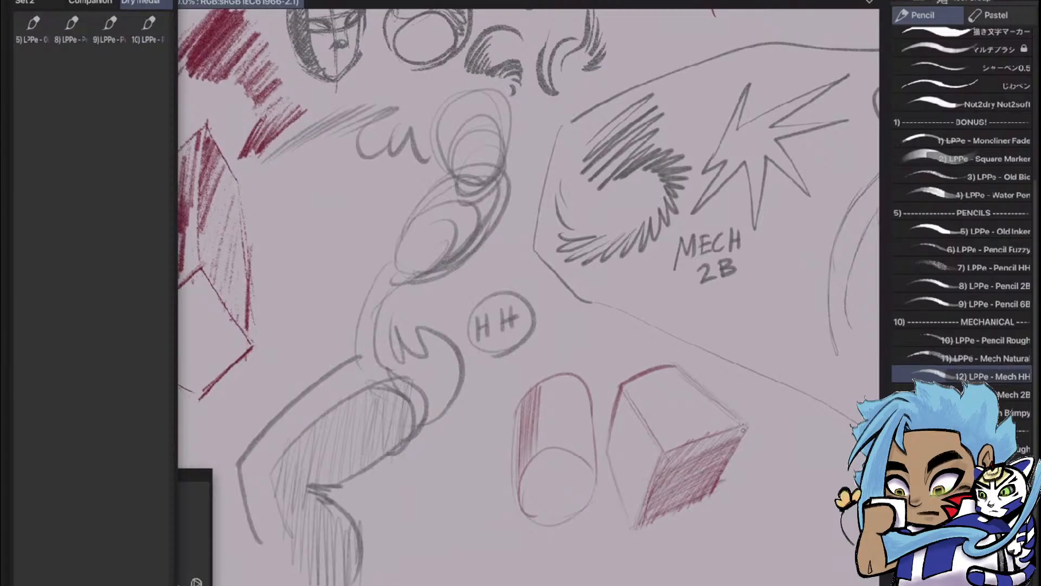
left_click_drag(669, 466, 743, 426)
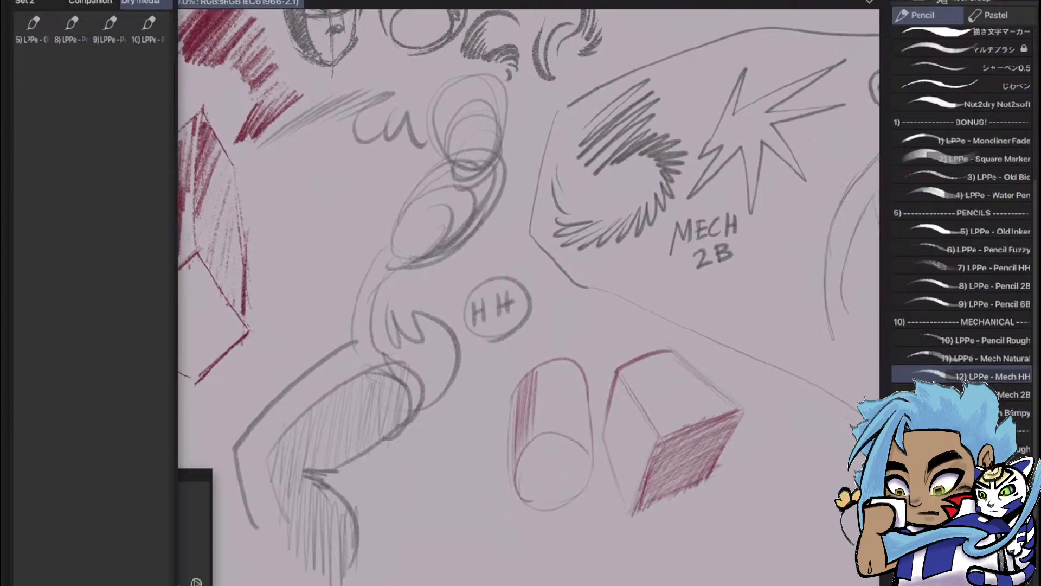
scroll(705, 453, "down", 3)
scroll(808, 477, "up", 3)
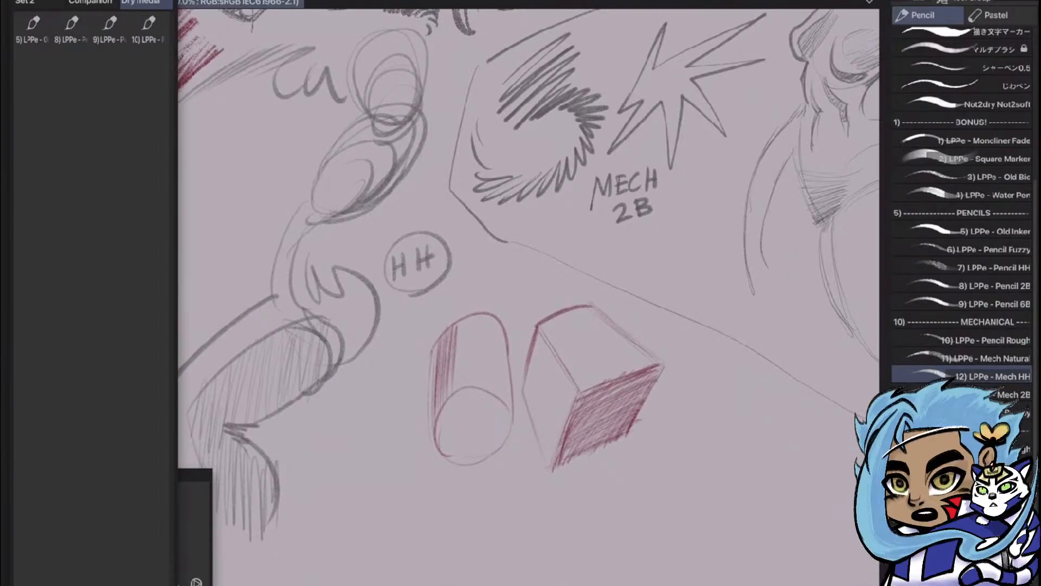
Build up a slanted red swatch right of the box with overlapping Mech HH strokes, darkening toward its upper end
key("e")
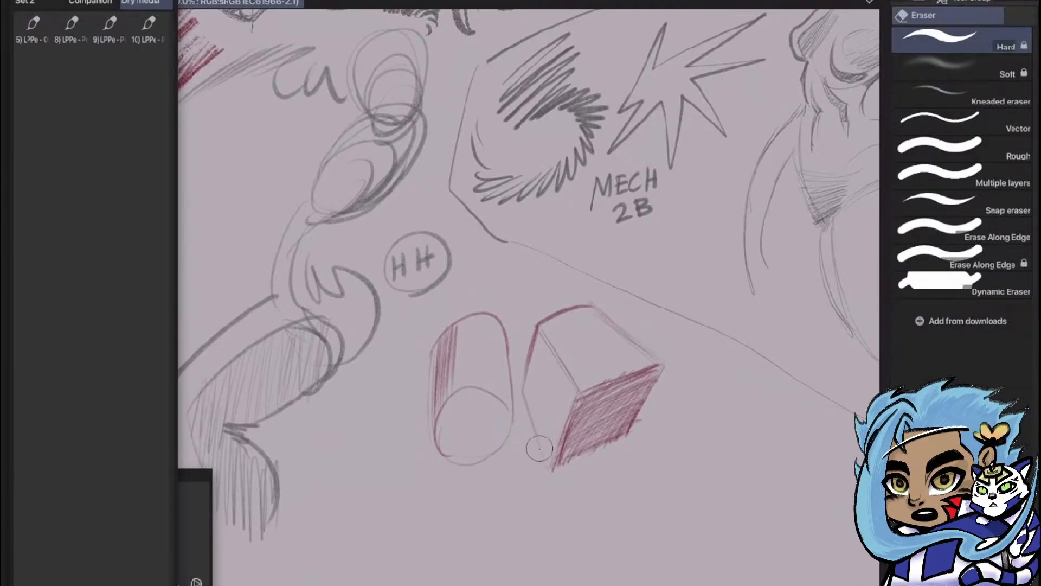
key("p")
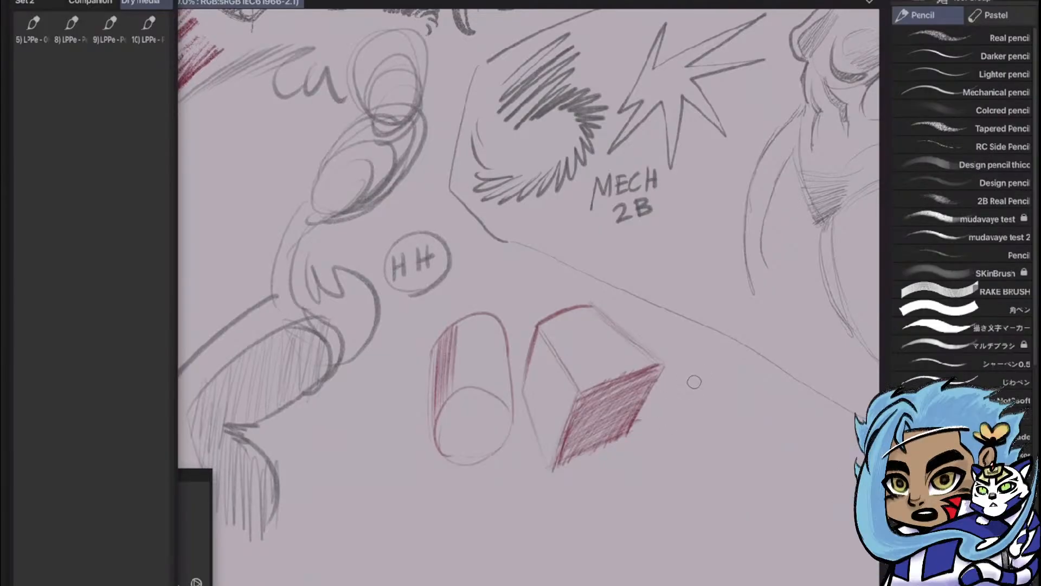
left_click_drag(666, 411, 730, 376)
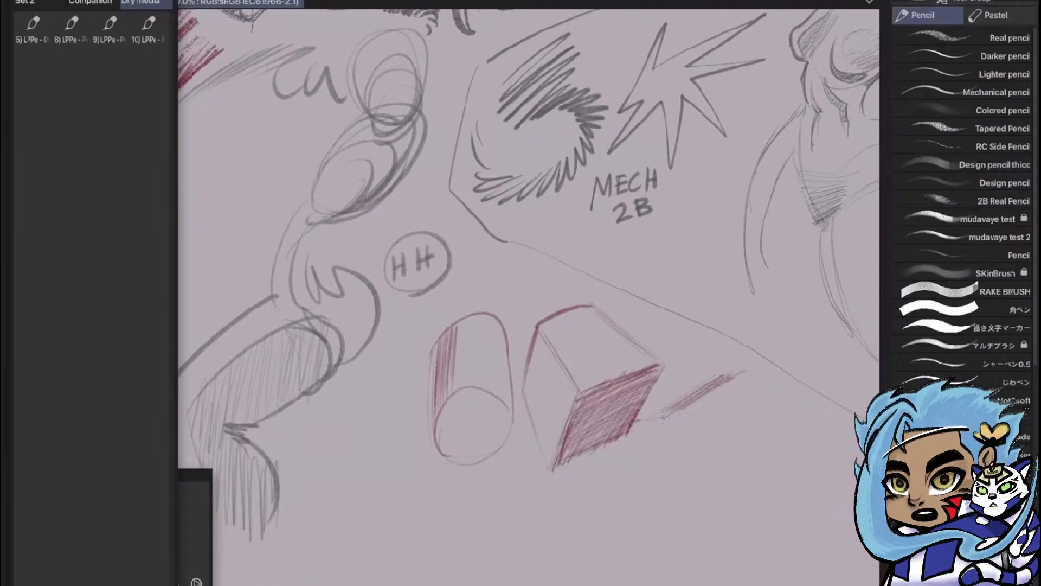
left_click_drag(672, 419, 729, 383)
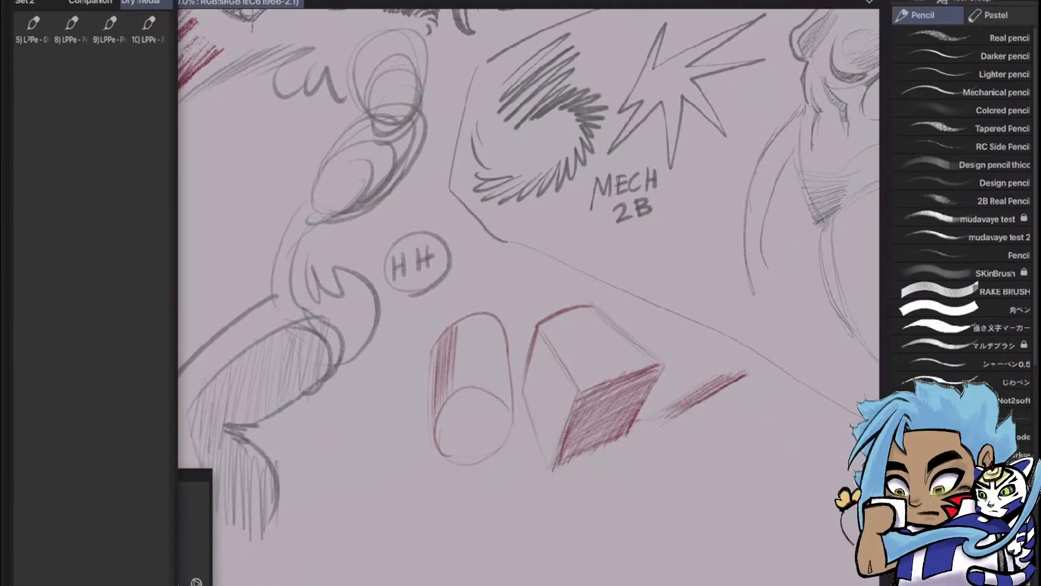
left_click_drag(688, 410, 751, 367)
left_click_drag(703, 386, 751, 363)
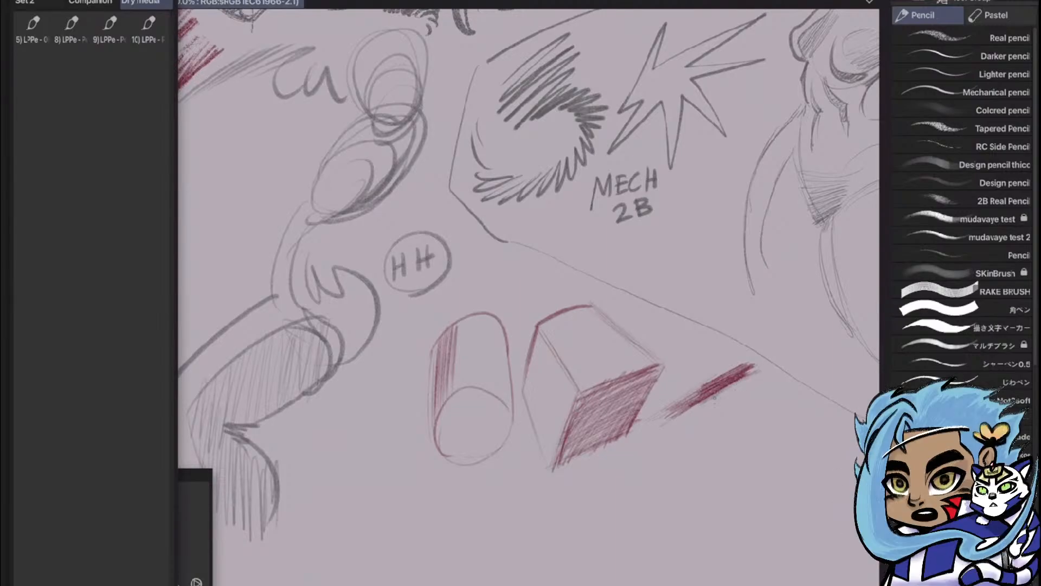
left_click_drag(706, 404, 764, 370)
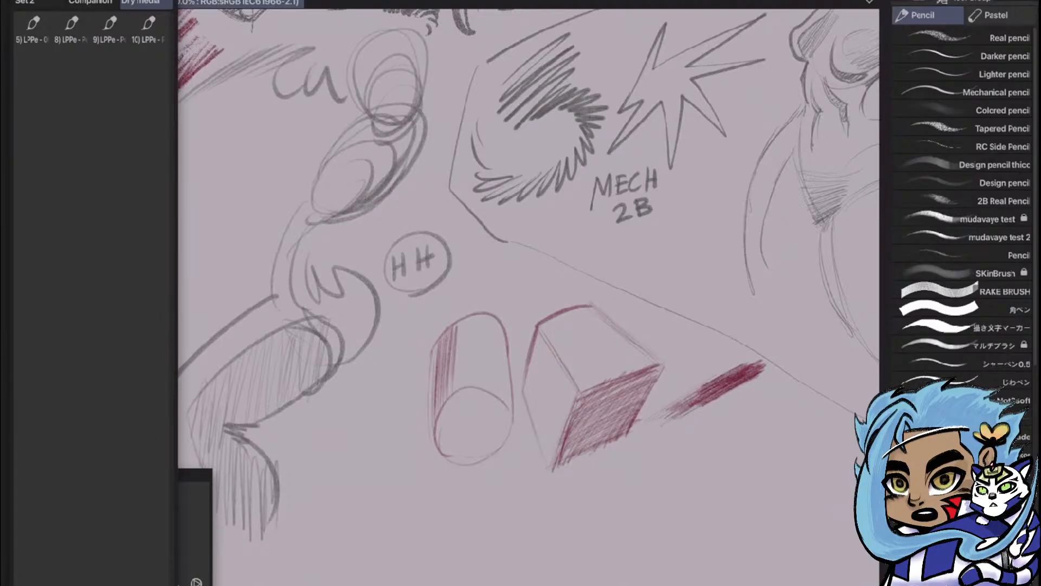
mouse_move(729, 392)
left_mouse_down()
mouse_move(770, 373)
mouse_move(682, 422)
mouse_move(771, 374)
left_mouse_up()
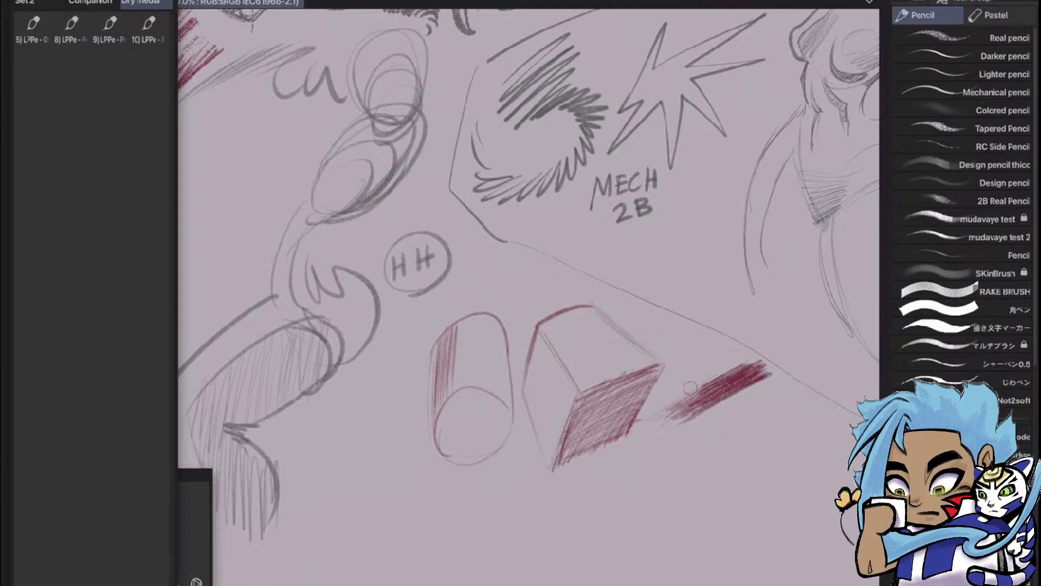
Add the 12) LPPe - Mech HH brush to the Dry media set in Quick Access
mouse_move(691, 387)
left_mouse_down()
mouse_move(703, 397)
mouse_move(627, 318)
left_mouse_up()
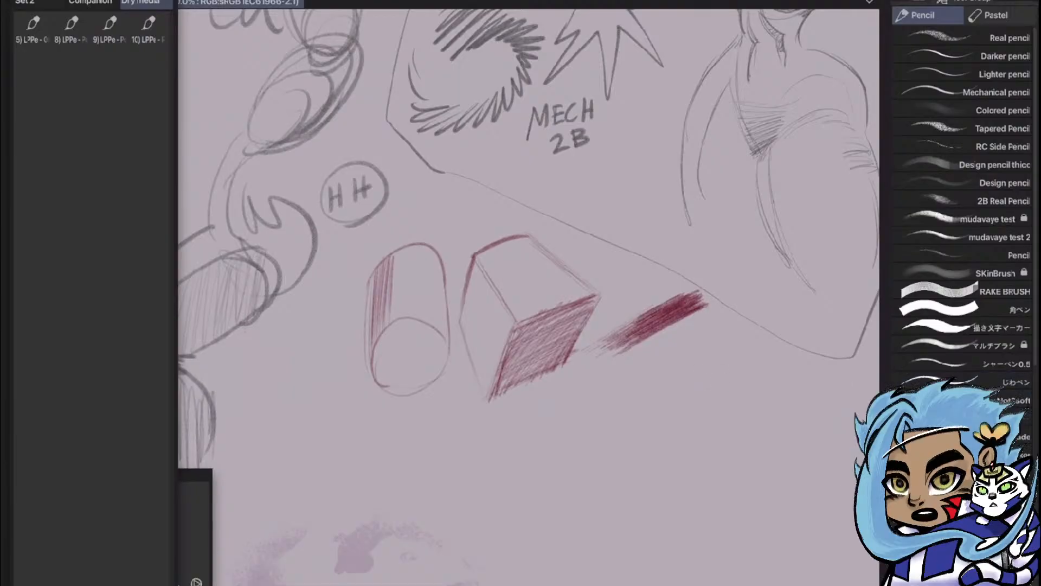
scroll(963, 217, "down", 8)
mouse_move(966, 370)
left_mouse_down()
mouse_move(932, 379)
mouse_move(232, 205)
mouse_move(77, 60)
left_mouse_up()
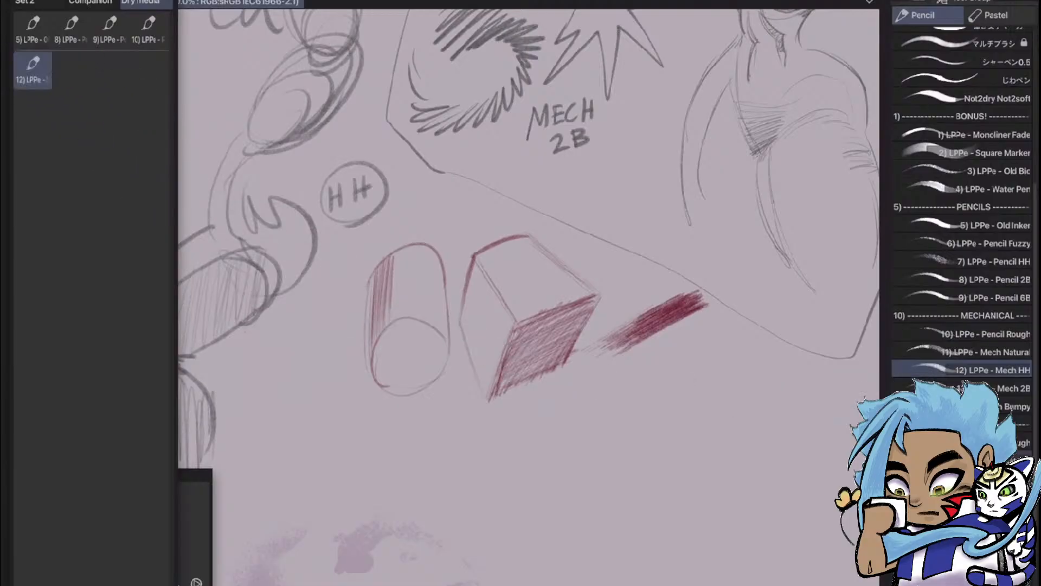
mouse_move(178, 193)
left_mouse_down()
mouse_move(196, 162)
mouse_move(226, 188)
mouse_move(255, 187)
mouse_move(130, 172)
mouse_move(201, 170)
mouse_move(162, 163)
mouse_move(179, 164)
left_mouse_up()
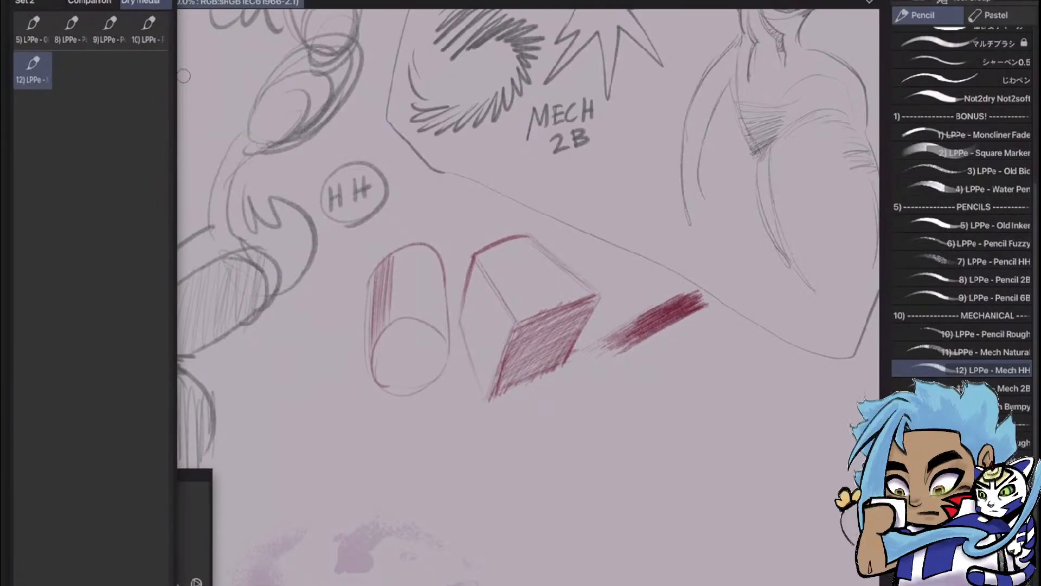
left_click(148, 27)
mouse_move(576, 421)
left_mouse_down()
mouse_move(628, 374)
mouse_move(682, 423)
left_mouse_up()
key("ctrl+z")
left_click(33, 68)
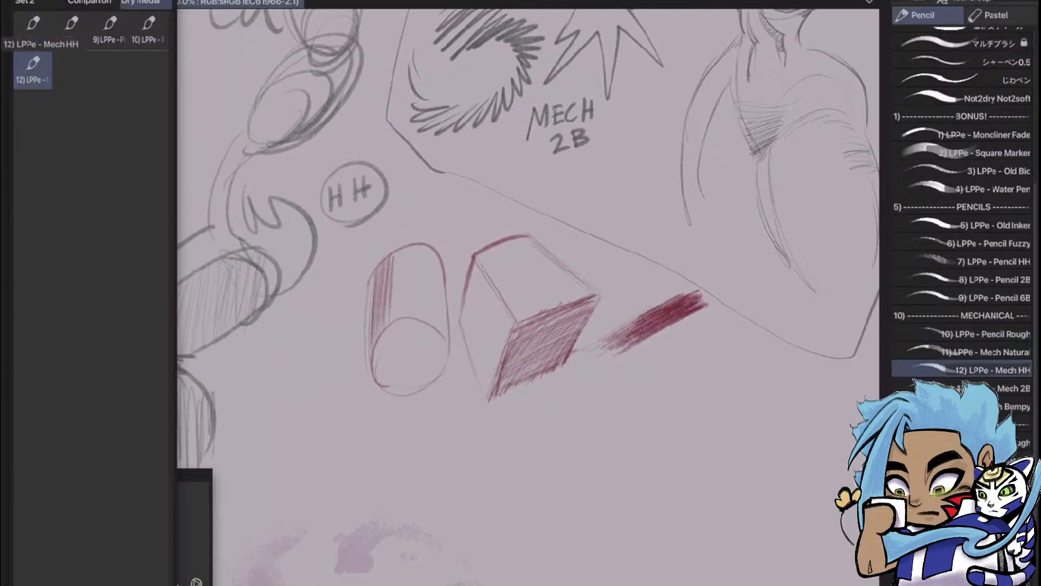
mouse_move(552, 406)
left_mouse_down()
mouse_move(583, 369)
mouse_move(654, 384)
left_mouse_up()
key("ctrl+z")
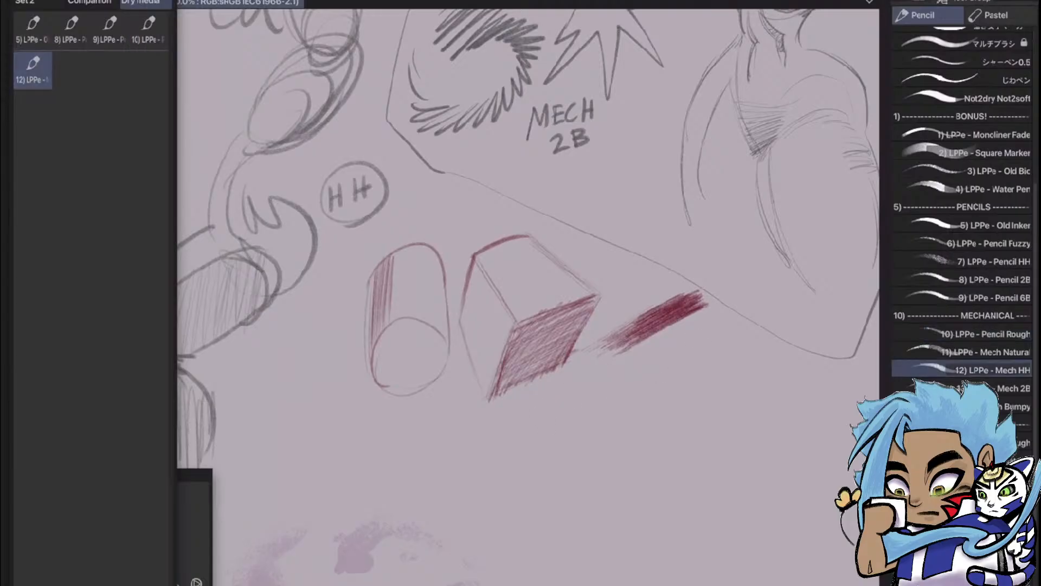
scroll(824, 326, "down", 4)
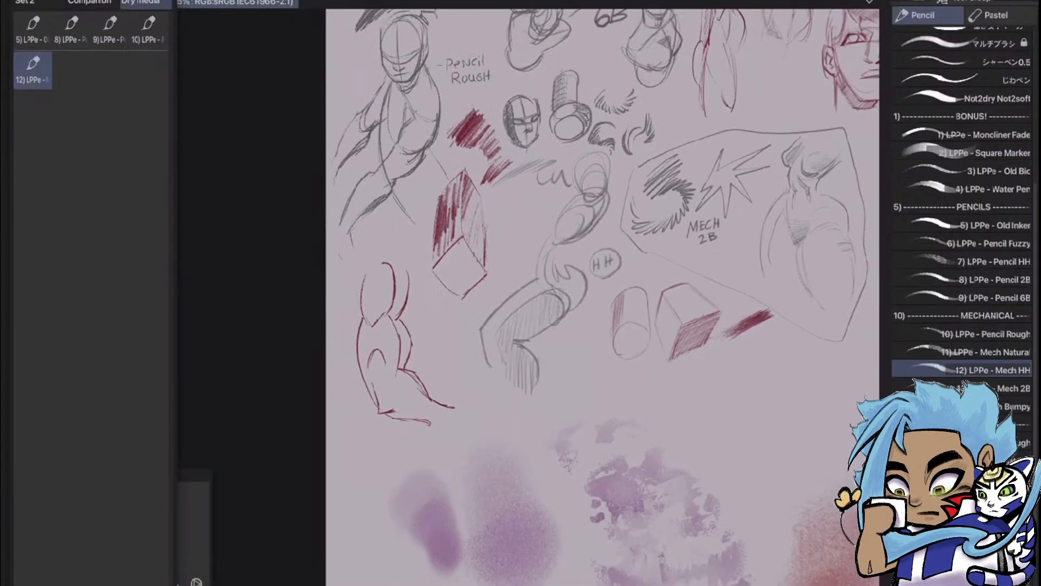
scroll(732, 395, "up", 3)
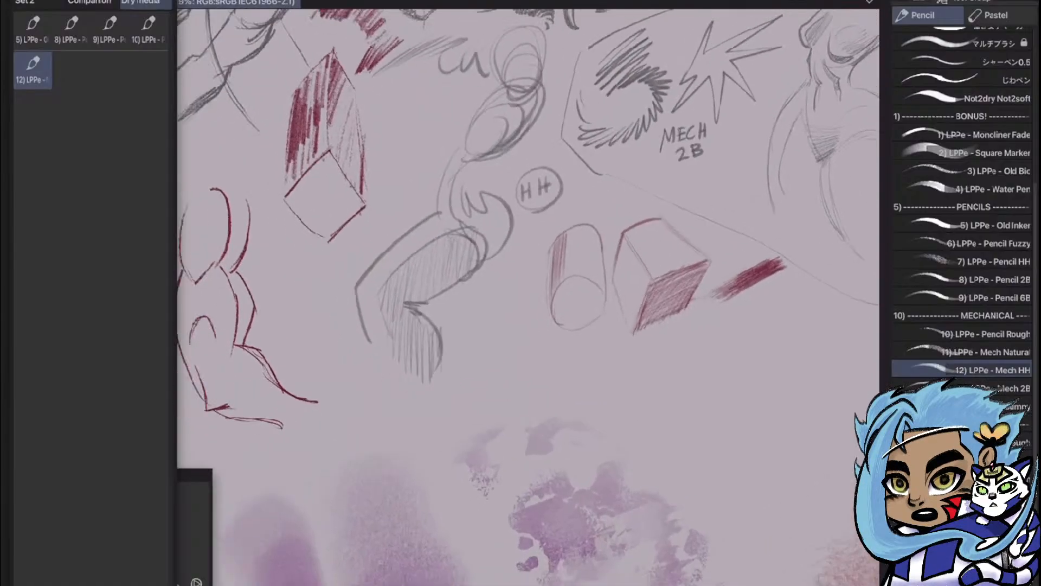
scroll(732, 217, "down", 1)
scroll(732, 379, "down", 1)
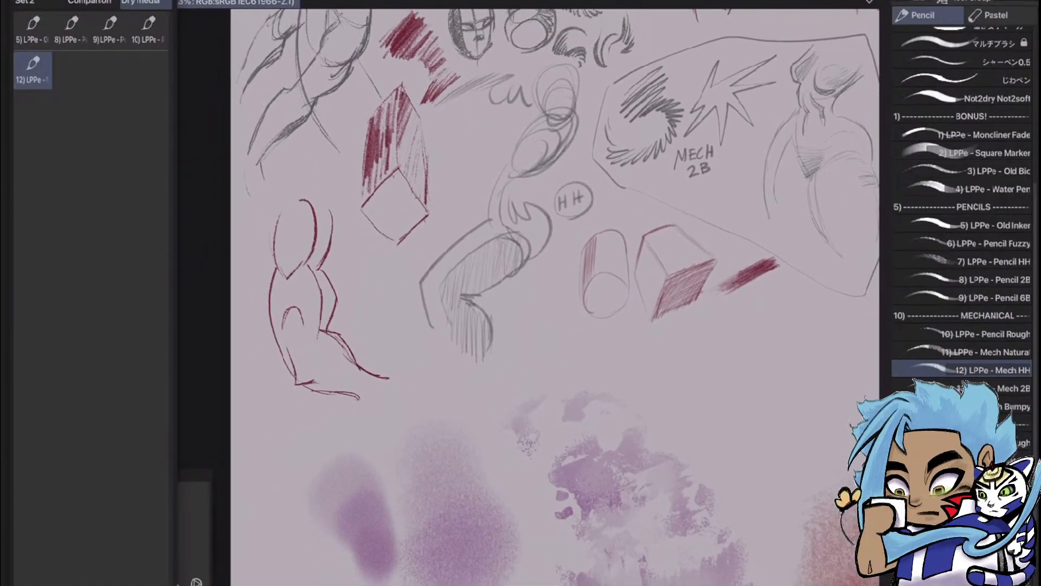
scroll(732, 374, "down", 3)
scroll(689, 280, "up", 3)
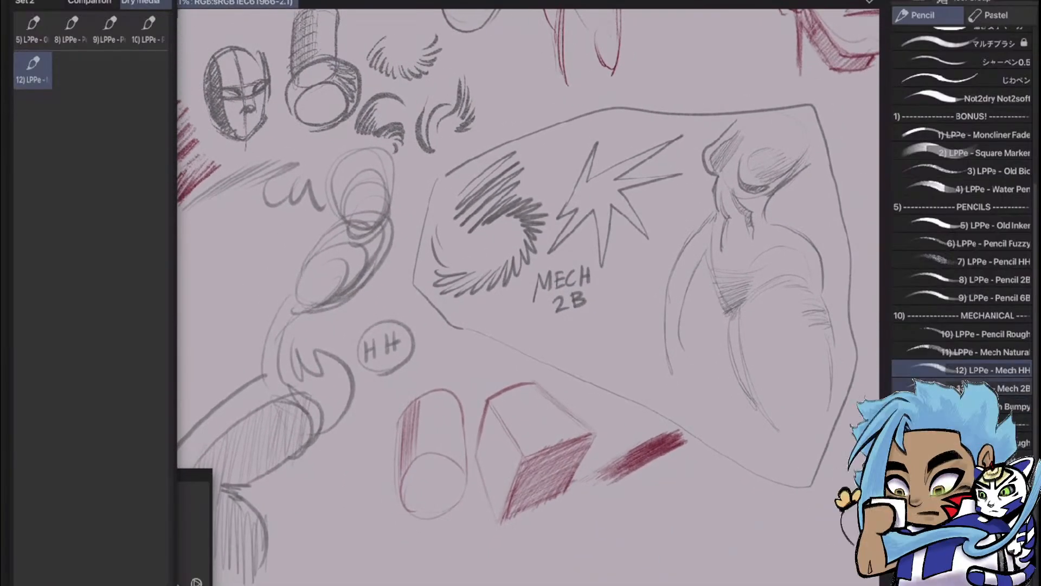
Draw a ring of jagged dark blue strokes below the box with the LPPe - Mech 2B brush
left_click(971, 388)
scroll(520, 434, "up", 1)
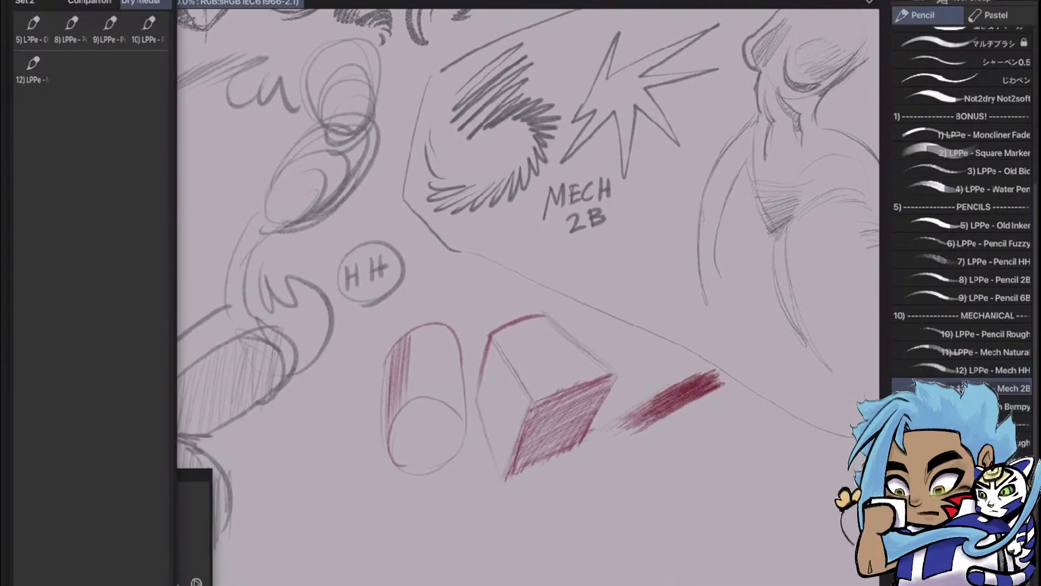
left_click(196, 504)
left_click(134, 576)
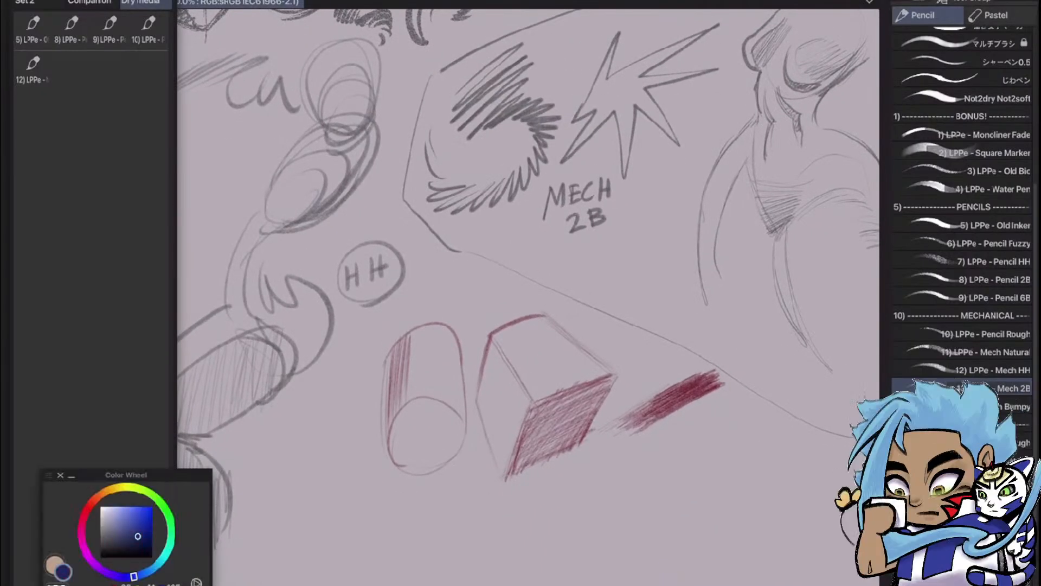
mouse_move(671, 434)
left_mouse_down()
mouse_move(670, 491)
mouse_move(713, 507)
mouse_move(733, 433)
left_mouse_up()
key("ctrl+z")
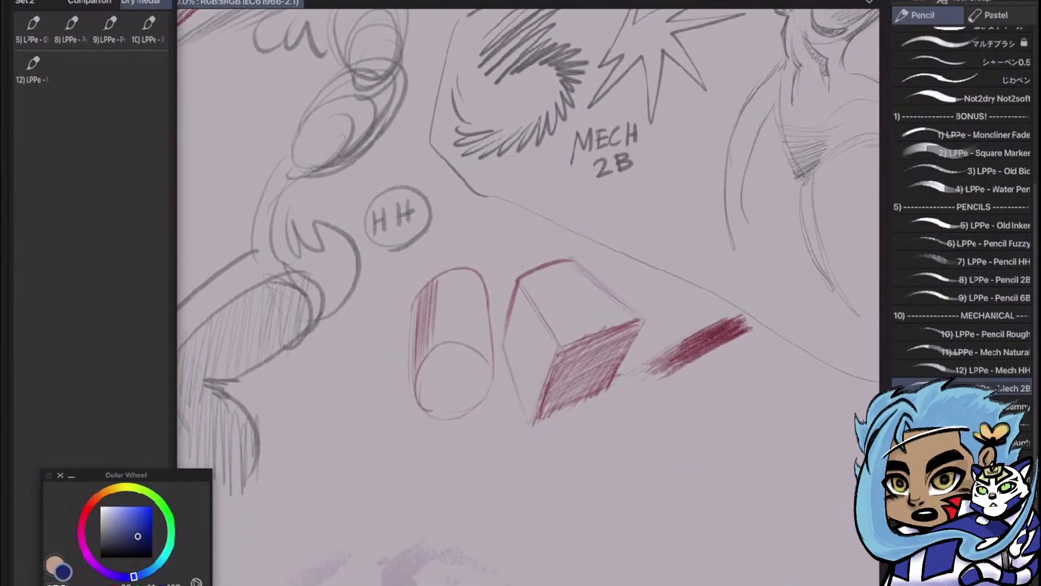
mouse_move(631, 446)
left_mouse_down()
mouse_move(672, 408)
mouse_move(694, 450)
mouse_move(670, 510)
mouse_move(645, 507)
mouse_move(607, 535)
mouse_move(567, 515)
mouse_move(612, 466)
mouse_move(629, 407)
mouse_move(659, 429)
mouse_move(677, 385)
left_mouse_up()
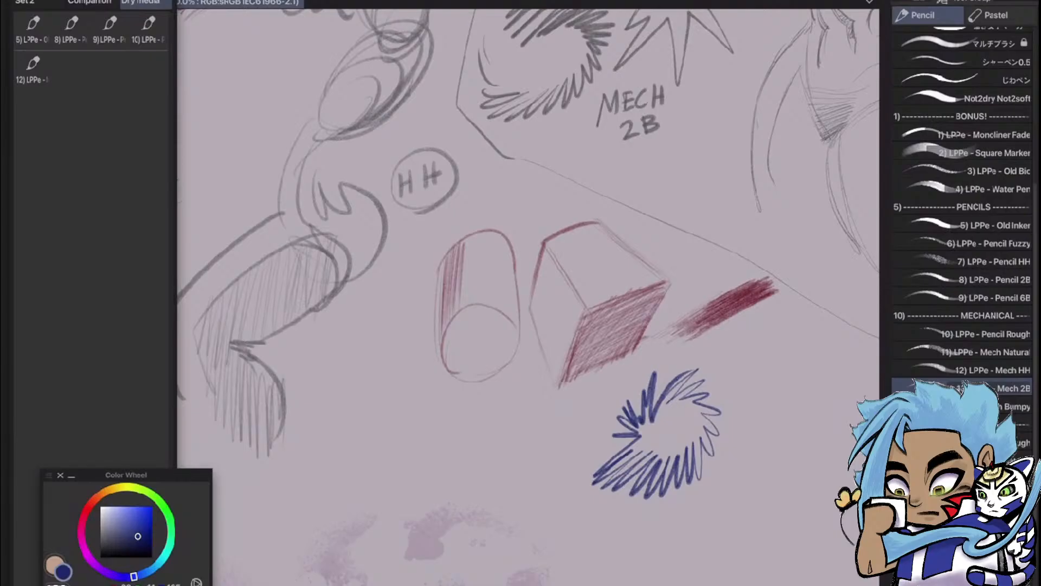
Fill a slanted blue hatching swatch between the red swatch and the jagged ring
left_click_drag(722, 368, 792, 334)
mouse_move(726, 371)
left_mouse_down()
mouse_move(788, 338)
mouse_move(735, 372)
mouse_move(811, 341)
left_mouse_up()
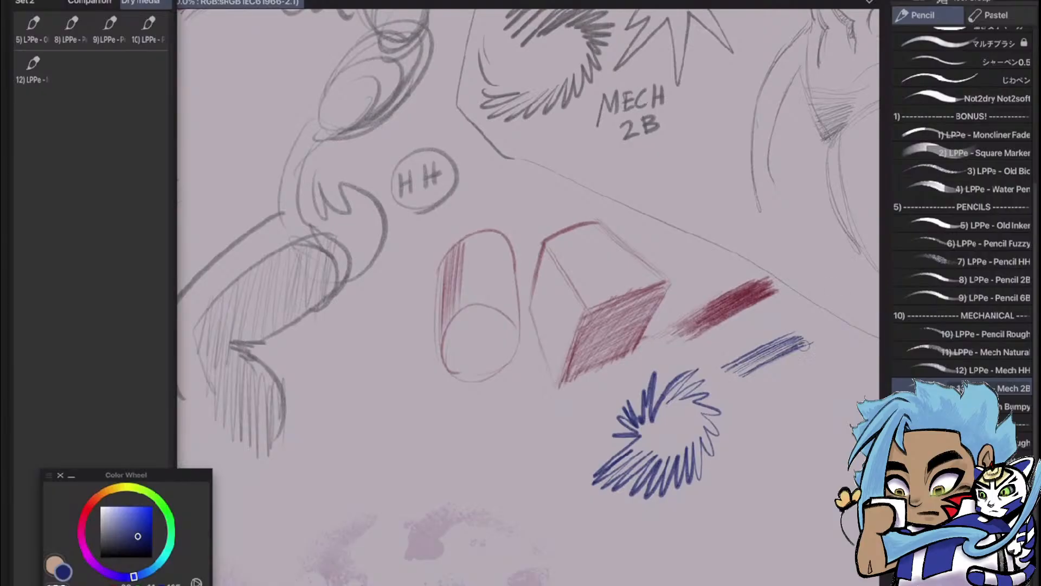
mouse_move(743, 386)
left_mouse_down()
mouse_move(813, 343)
mouse_move(822, 358)
left_mouse_up()
mouse_move(762, 402)
left_mouse_down()
mouse_move(817, 363)
mouse_move(825, 377)
left_mouse_up()
Draw an upright blue oval outline below and to the right of the jagged ring
mouse_move(596, 162)
left_mouse_down()
mouse_move(511, 499)
mouse_move(518, 460)
left_mouse_up()
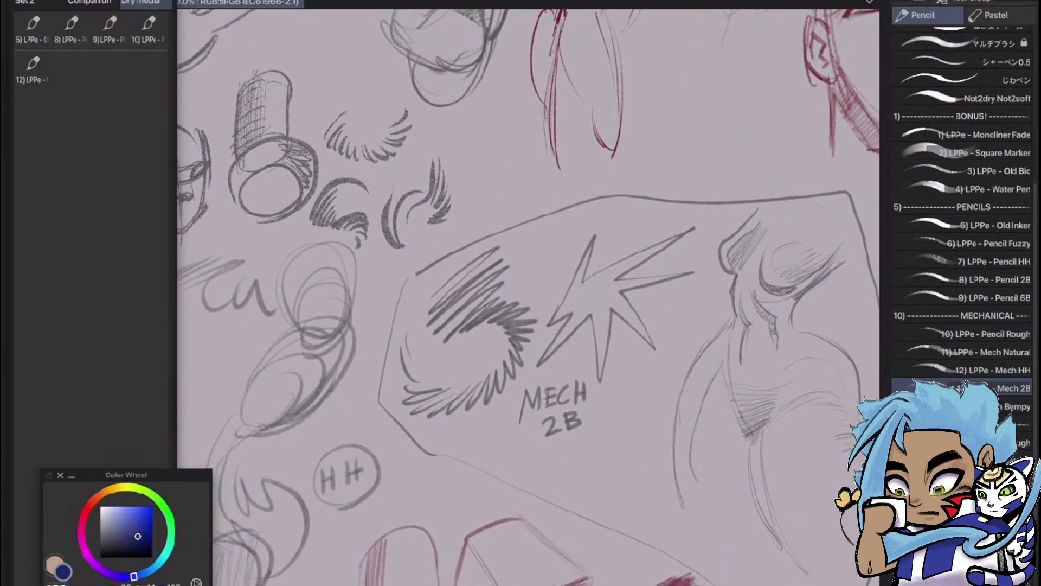
left_click_drag(597, 352, 591, 279)
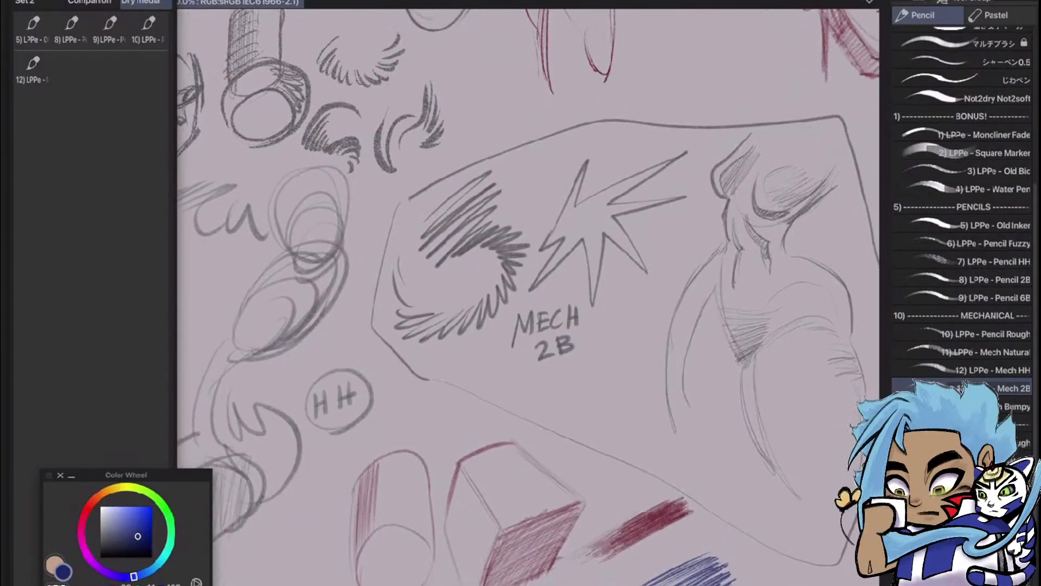
scroll(664, 217, "down", 4)
scroll(651, 488, "up", 4)
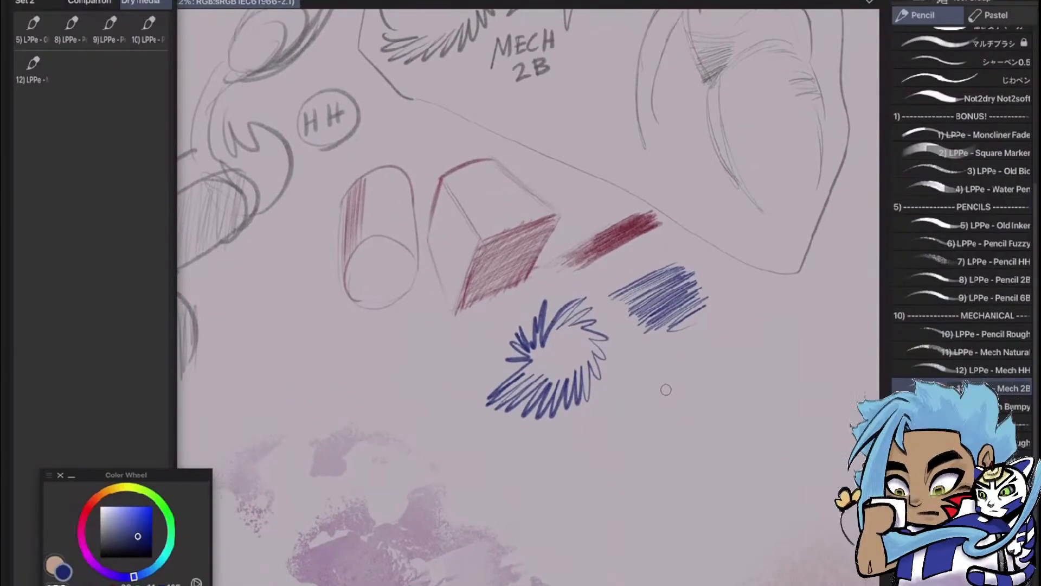
mouse_move(666, 390)
left_mouse_down()
mouse_move(705, 362)
mouse_move(742, 385)
mouse_move(751, 450)
mouse_move(731, 484)
mouse_move(696, 494)
mouse_move(671, 485)
mouse_move(656, 418)
mouse_move(674, 387)
left_mouse_up()
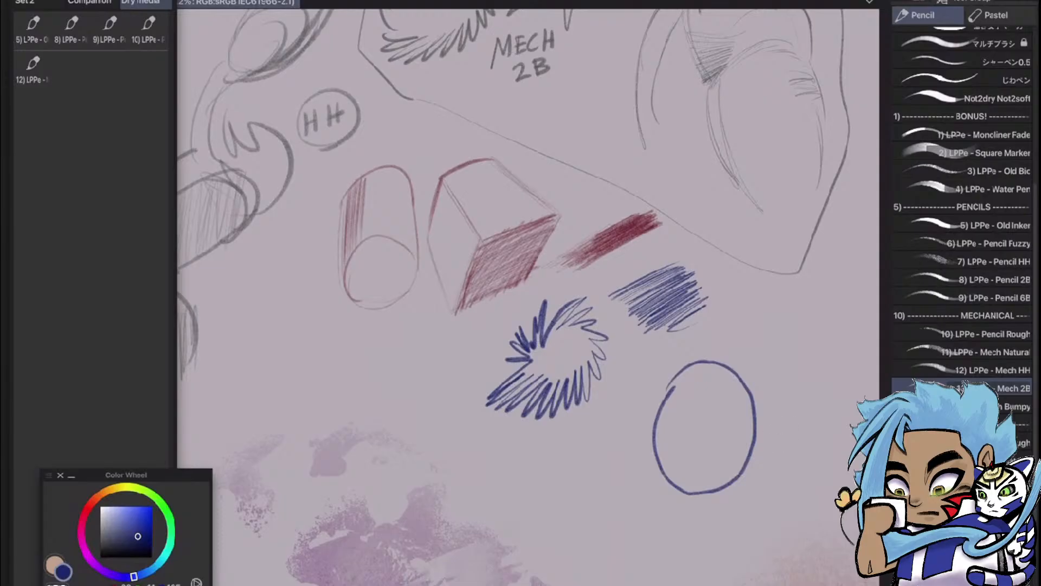
Sketch a left-facing head profile right of the oval, from the forehead through nose, lips and chin to the jaw
left_click_drag(651, 325, 403, 270)
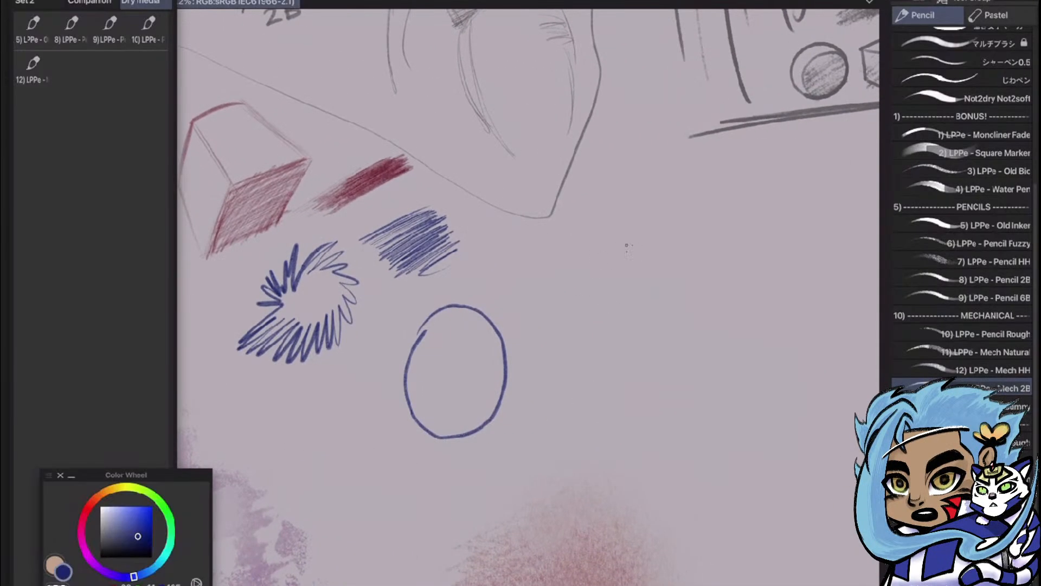
mouse_move(628, 245)
left_mouse_down()
mouse_move(594, 294)
mouse_move(595, 377)
mouse_move(603, 341)
mouse_move(574, 366)
mouse_move(595, 352)
mouse_move(583, 368)
mouse_move(606, 381)
mouse_move(612, 372)
mouse_move(602, 399)
mouse_move(594, 395)
mouse_move(654, 400)
left_mouse_up()
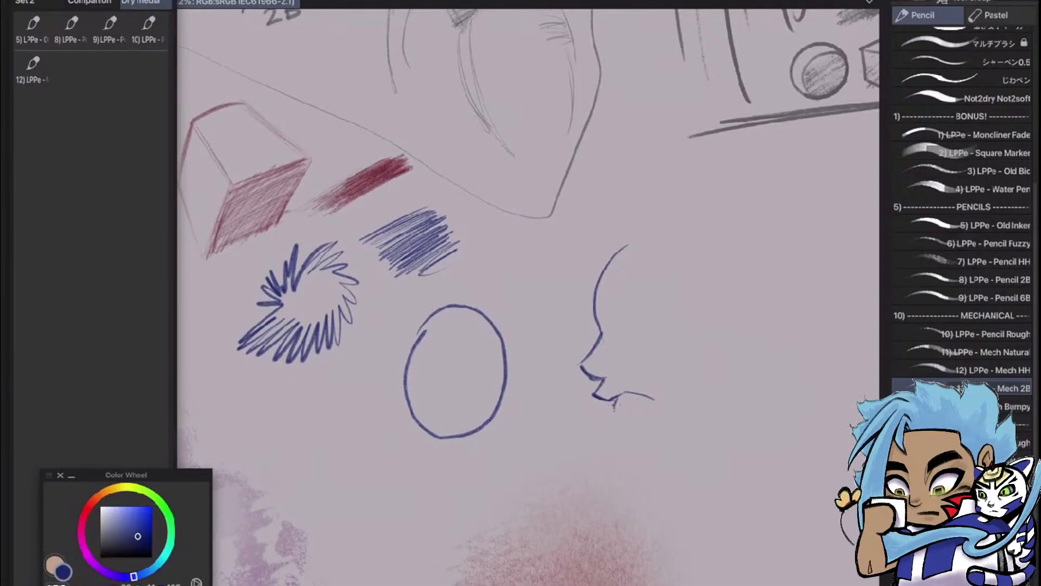
mouse_move(618, 410)
left_mouse_down()
mouse_move(618, 446)
mouse_move(634, 455)
mouse_move(684, 439)
left_mouse_up()
mouse_move(639, 456)
left_mouse_down()
mouse_move(700, 431)
mouse_move(712, 365)
left_mouse_up()
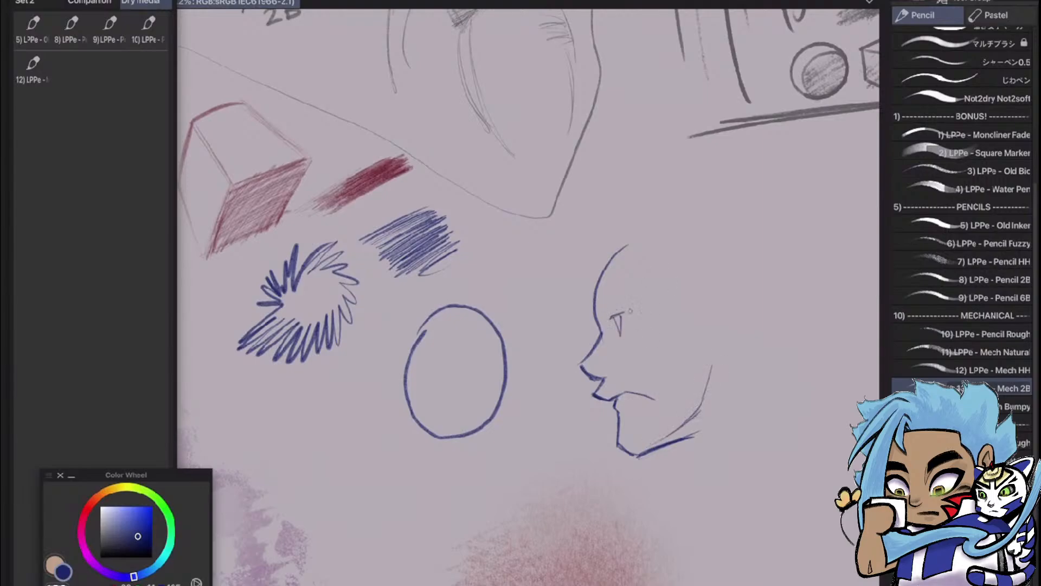
Add the eye, nostril shading and lips to the profile, and rework the end of the mouth line
left_click_drag(612, 316, 641, 309)
left_click_drag(619, 386, 653, 401)
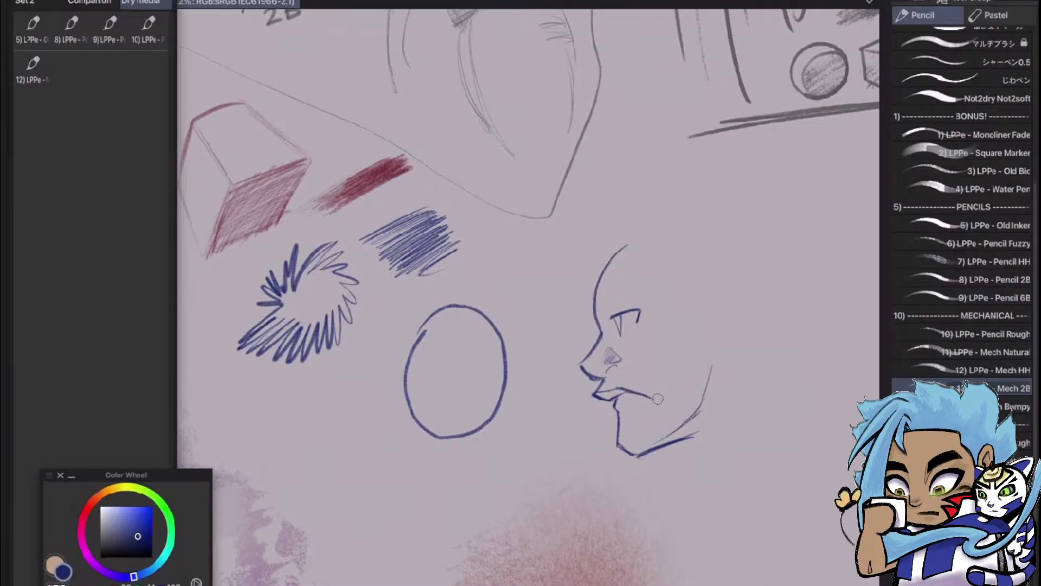
key("e")
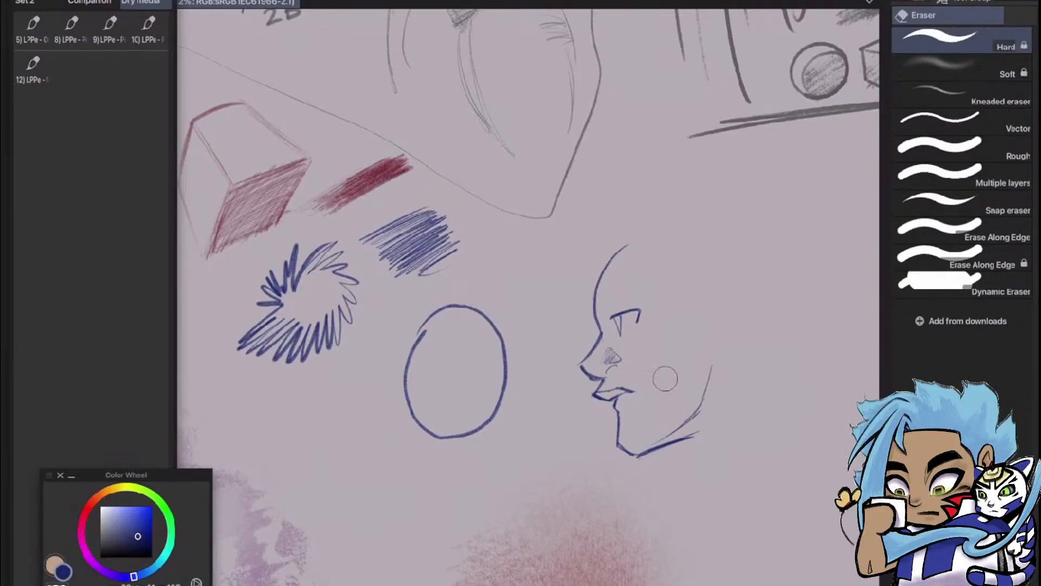
key("p")
left_click_drag(623, 391, 649, 395)
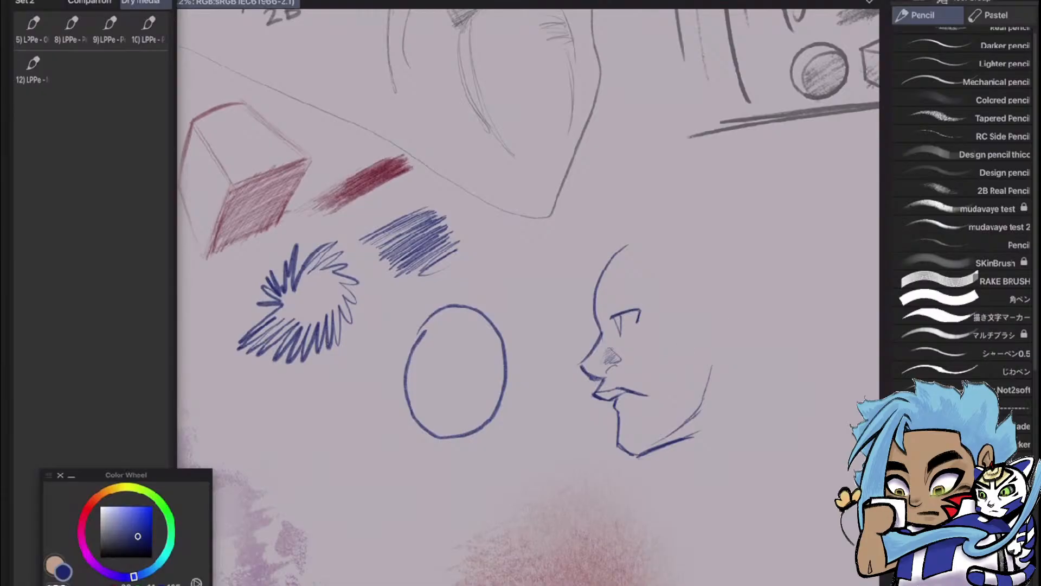
left_click_drag(700, 282, 670, 360)
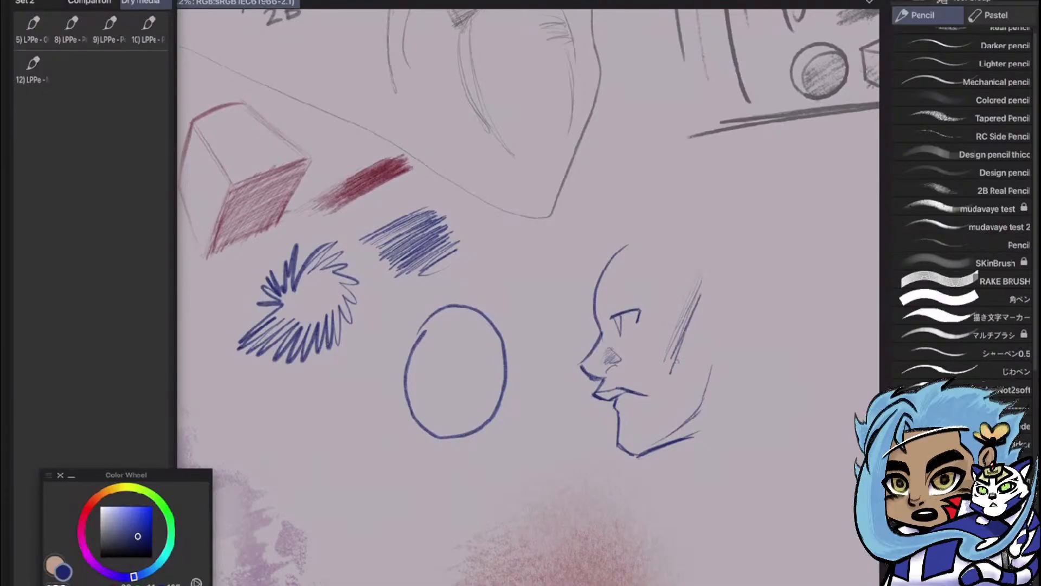
mouse_move(714, 315)
left_mouse_down()
mouse_move(687, 377)
mouse_move(740, 344)
mouse_move(740, 431)
left_mouse_up()
key("ctrl+z")
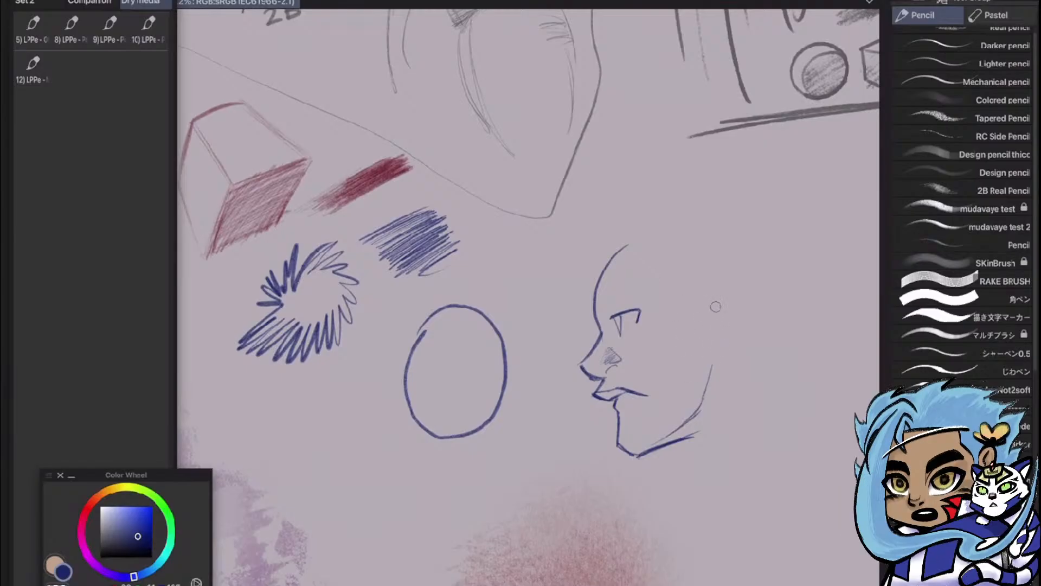
Outline the ear on the blue profile, shade under the jaw, and draw the front and back neck lines
mouse_move(715, 305)
left_mouse_down()
mouse_move(717, 334)
mouse_move(722, 302)
mouse_move(764, 310)
mouse_move(758, 344)
mouse_move(724, 370)
left_mouse_up()
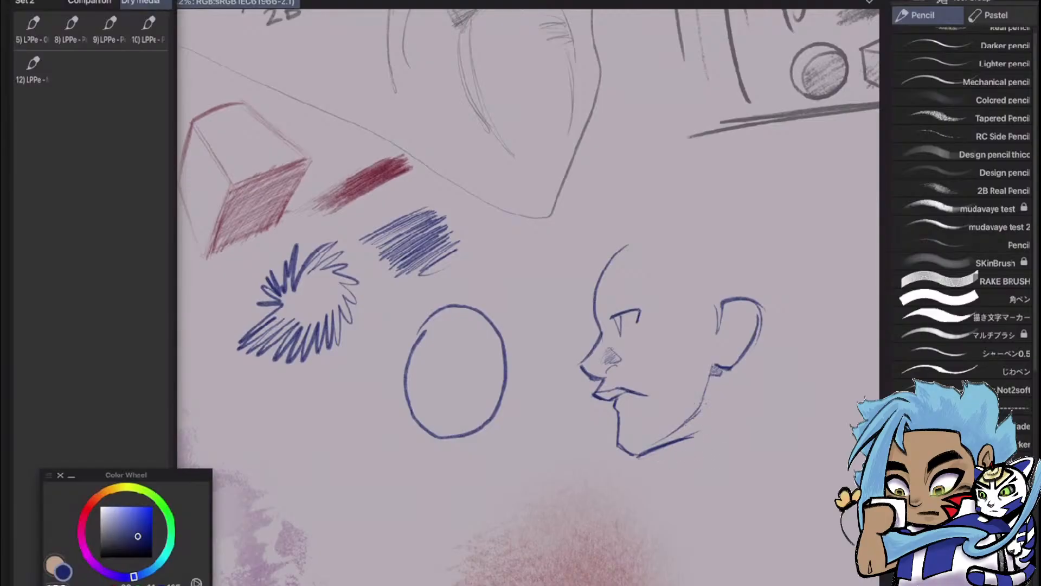
mouse_move(704, 394)
left_mouse_down()
mouse_move(688, 433)
mouse_move(679, 422)
mouse_move(662, 445)
mouse_move(688, 424)
left_mouse_up()
left_click_drag(678, 442, 682, 472)
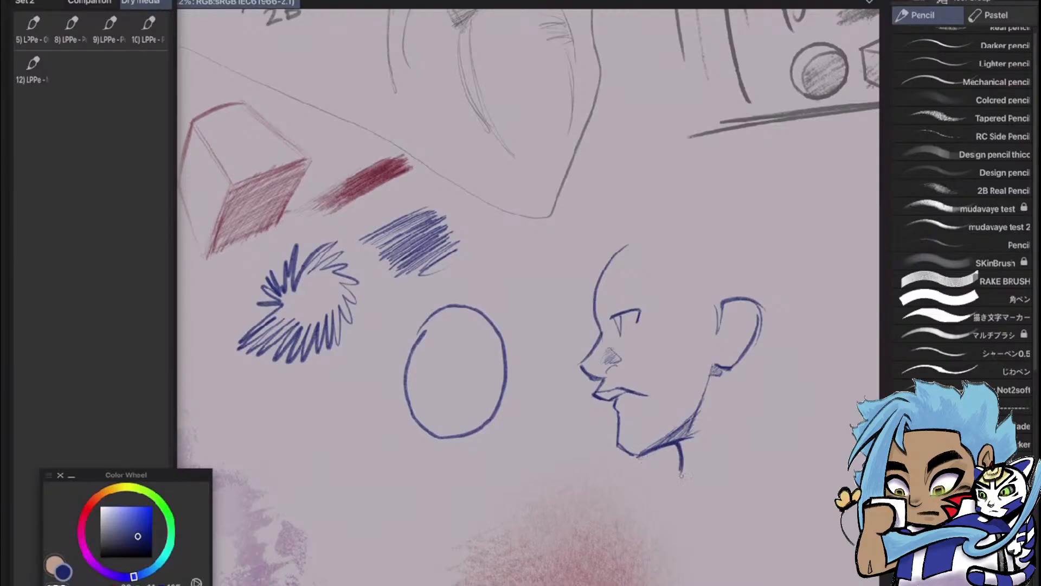
left_click_drag(773, 378, 784, 454)
Add the inner folds of the ear and a thick eyebrow above the profile's eye
left_click_drag(739, 322, 738, 333)
left_click_drag(731, 345, 731, 347)
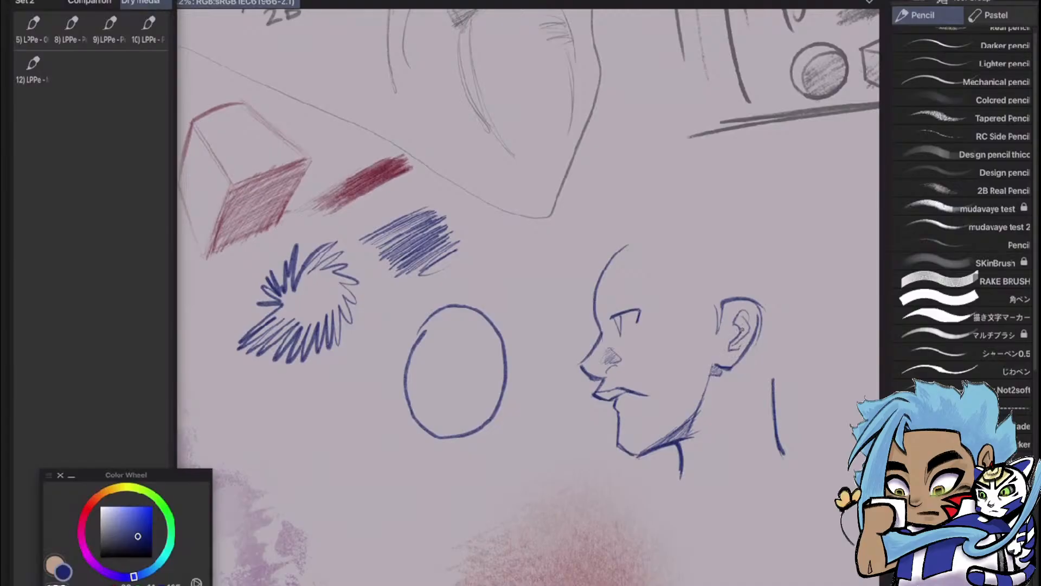
left_click_drag(756, 314, 730, 348)
mouse_move(601, 307)
left_mouse_down()
mouse_move(634, 286)
mouse_move(647, 291)
left_mouse_up()
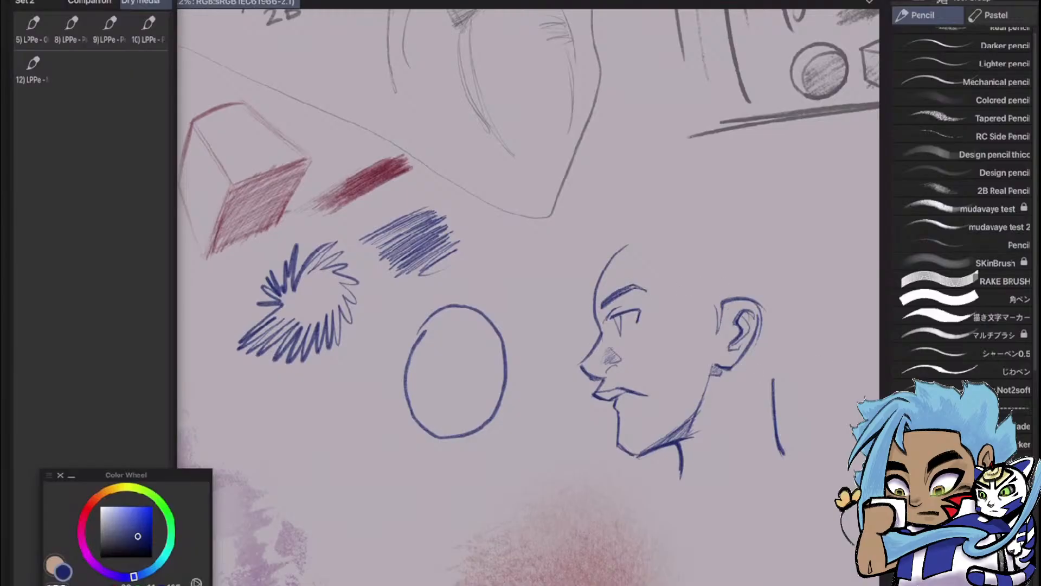
Add the 13) LPPe - Mech 2B pencil to the Quick Access set, right after brush 12
mouse_move(651, 347)
left_mouse_down()
mouse_move(572, 322)
mouse_move(563, 359)
mouse_move(396, 333)
left_mouse_up()
scroll(963, 342, "down", 7)
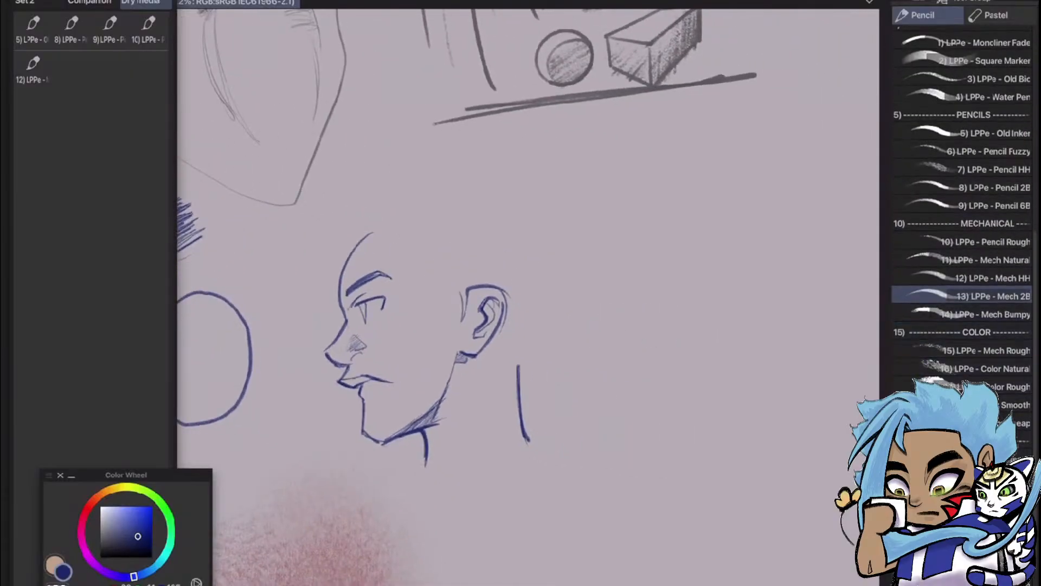
left_click_drag(971, 297, 72, 69)
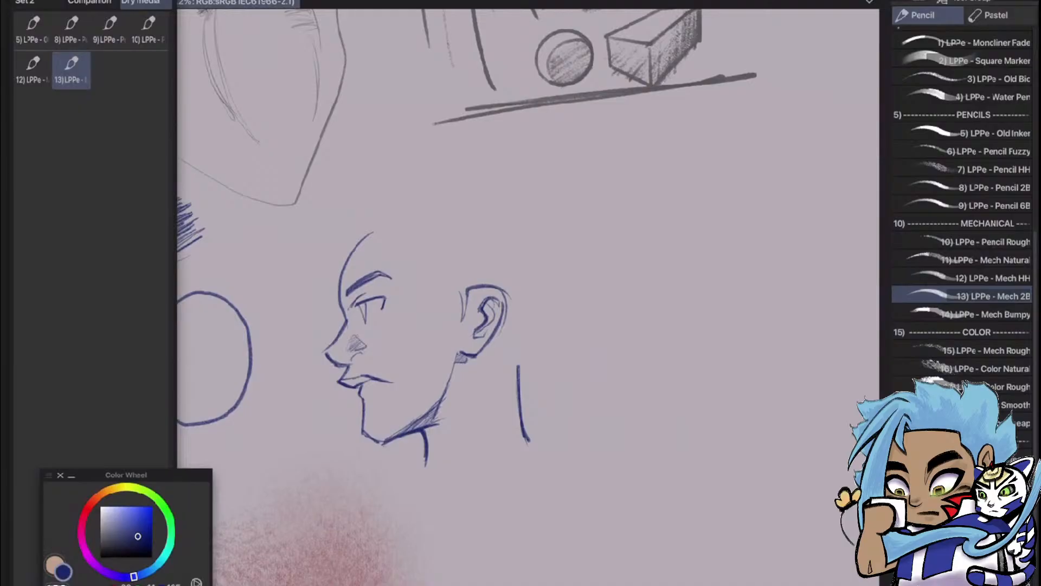
Review the Mech Bumpy sample drawings and select the 14) LPPe - Mech Bumpy pencil for the blank area below them
scroll(502, 447, "up", 1)
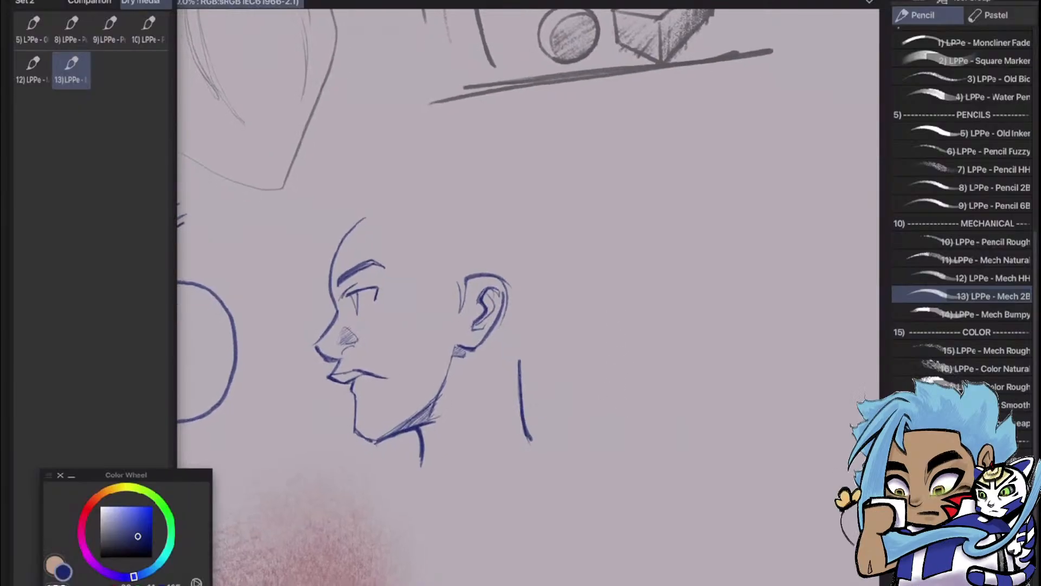
scroll(527, 297, "down", 5)
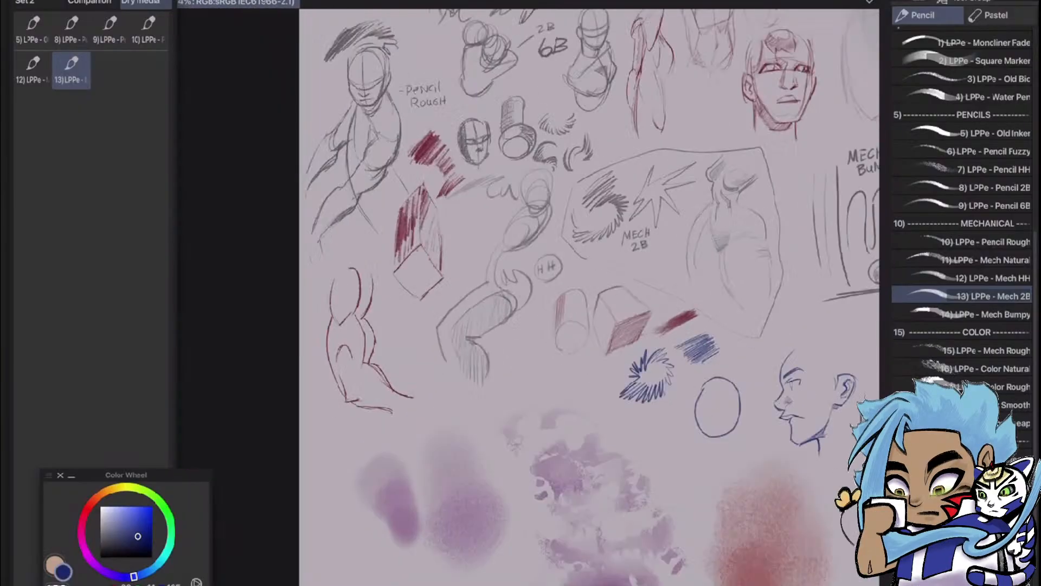
scroll(640, 299, "up", 4)
scroll(528, 297, "down", 4)
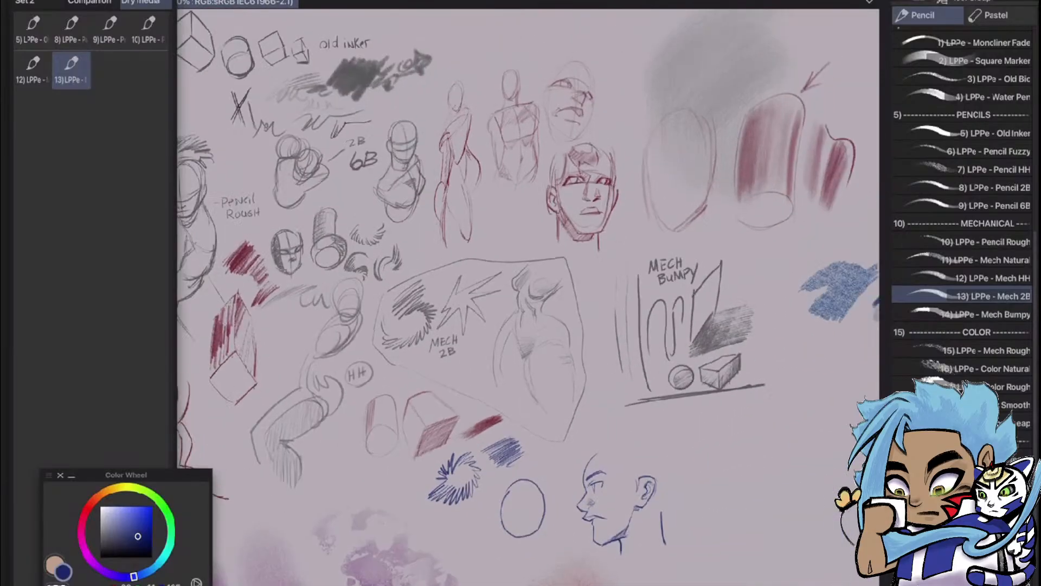
scroll(689, 325, "up", 3)
left_click_drag(528, 296, 482, 227)
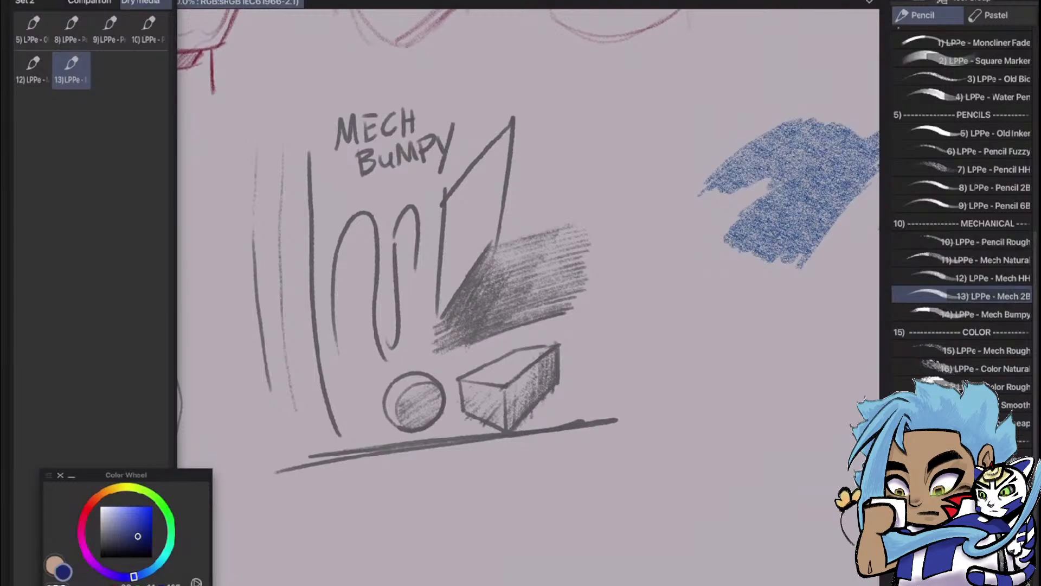
left_click(963, 314)
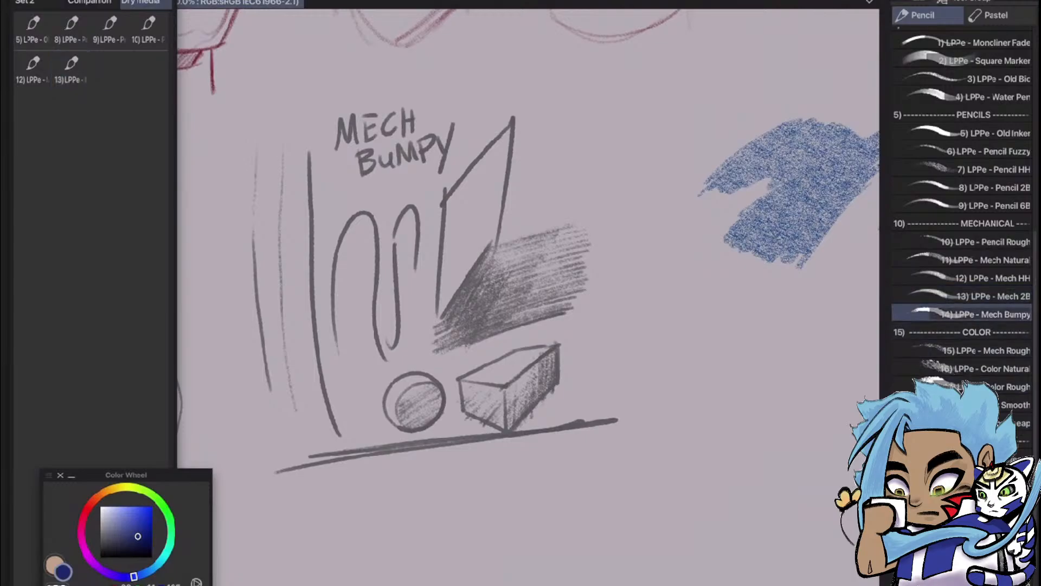
scroll(682, 283, "down", 3)
scroll(554, 399, "up", 3)
mouse_move(564, 491)
left_mouse_down()
mouse_move(554, 400)
mouse_move(569, 393)
left_mouse_up()
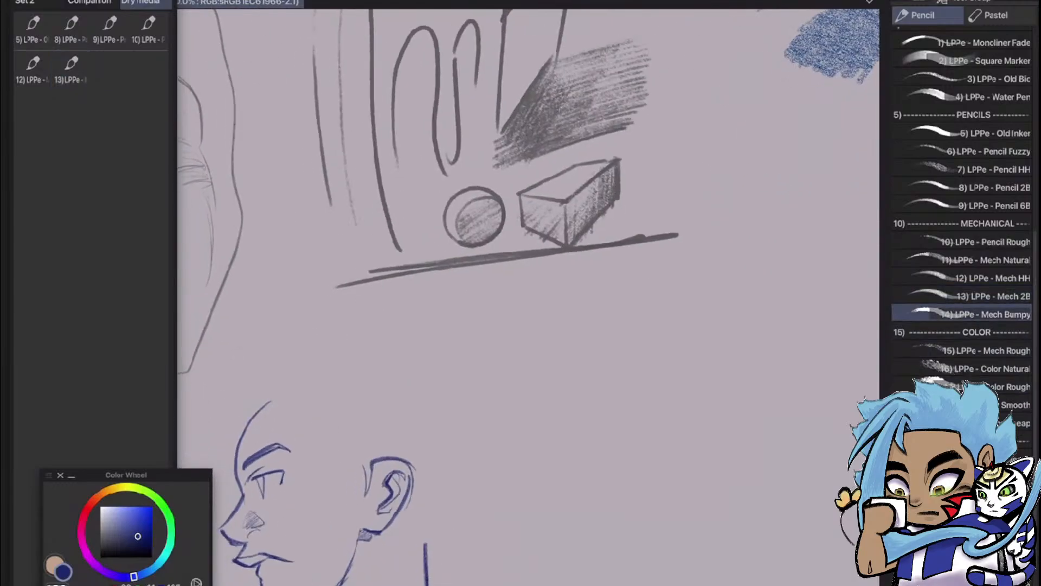
Sketch a narrow blue shape with a slanted top, pinched neck and long body below the shaded box, and hatch its inside
mouse_move(479, 364)
left_mouse_down()
mouse_move(496, 418)
mouse_move(521, 402)
left_mouse_up()
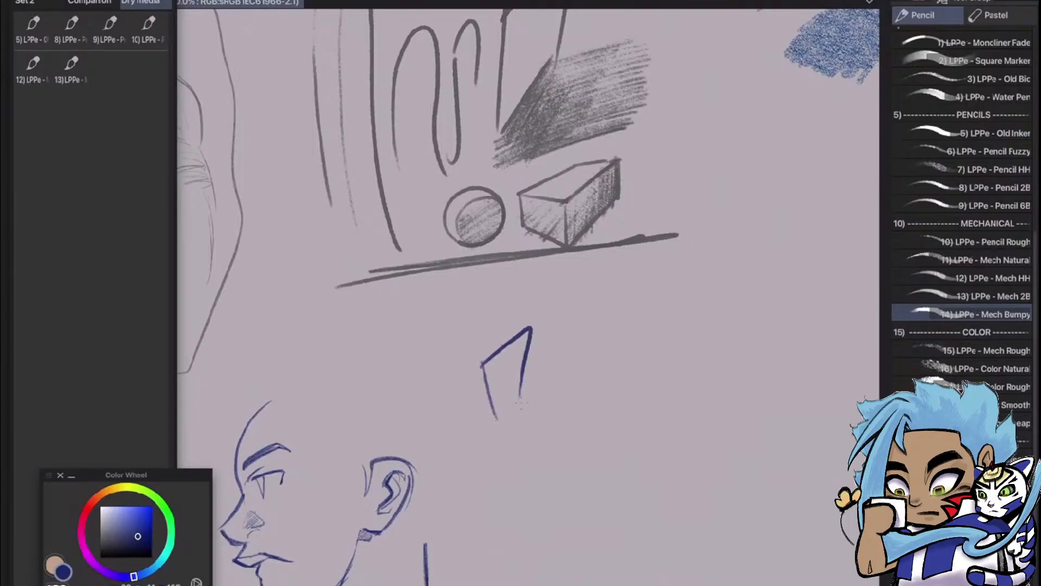
mouse_move(530, 345)
left_mouse_down()
mouse_move(513, 434)
mouse_move(471, 464)
left_mouse_up()
left_click_drag(513, 426, 536, 472)
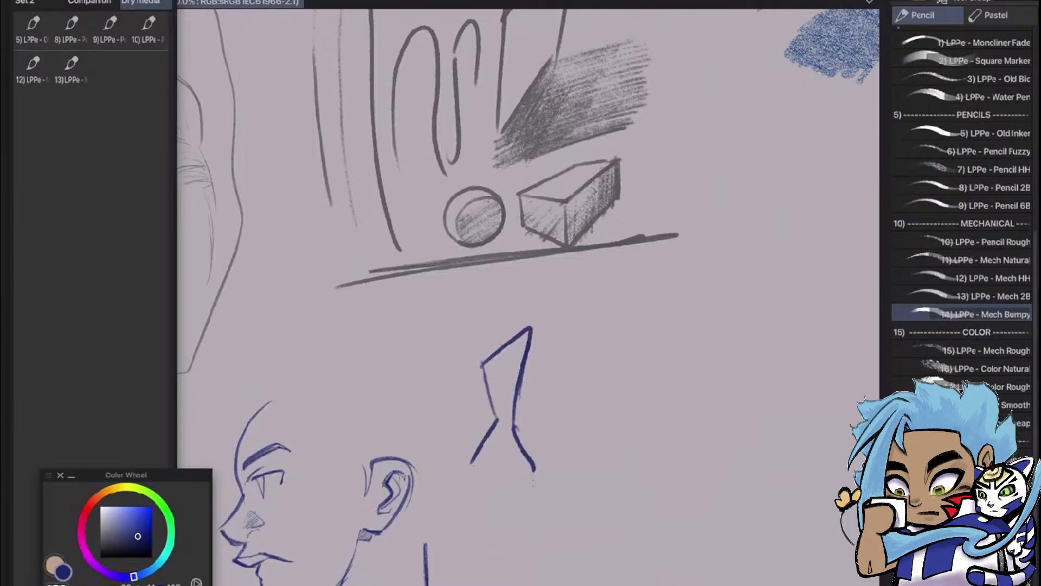
left_click_drag(471, 472, 506, 585)
left_click_drag(534, 468, 540, 585)
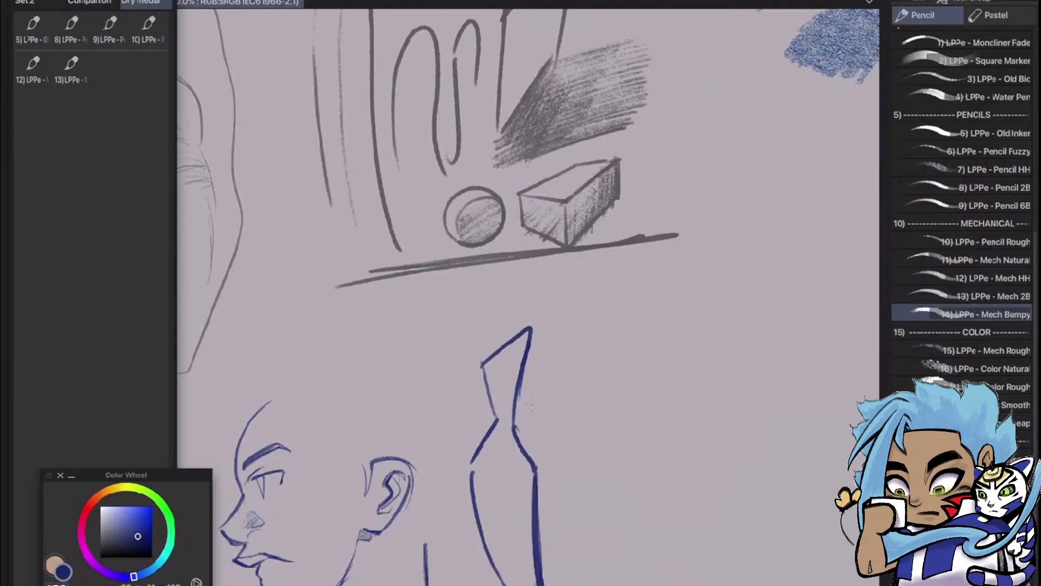
mouse_move(515, 346)
left_mouse_down()
mouse_move(490, 376)
mouse_move(525, 340)
mouse_move(491, 408)
left_mouse_up()
mouse_move(516, 374)
left_mouse_down()
mouse_move(467, 485)
mouse_move(493, 570)
mouse_move(523, 507)
mouse_move(527, 583)
left_mouse_up()
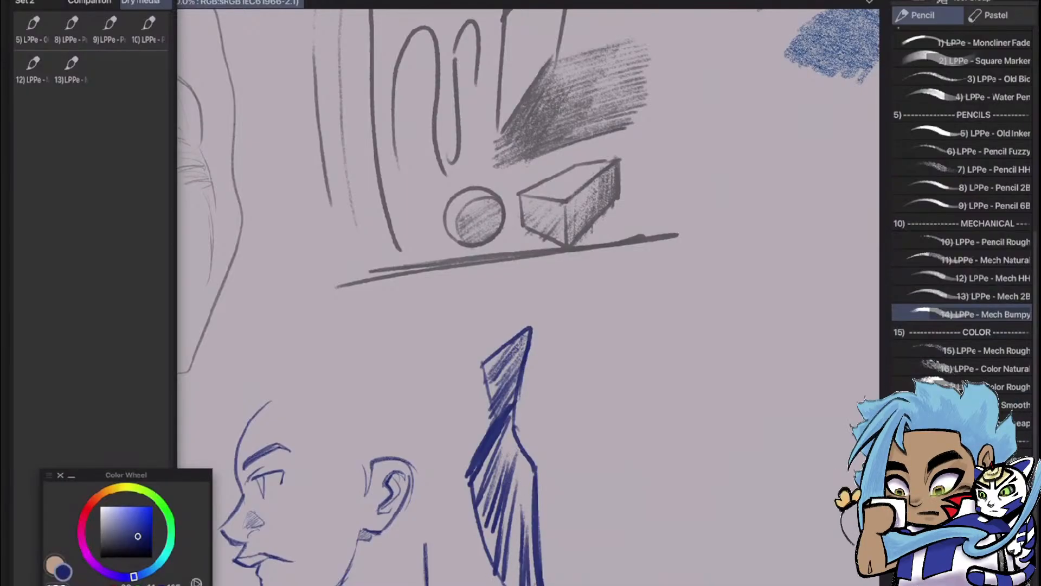
Undo all strokes of the hatched blue shape below the shaded box
key("ctrl+z")
key("ctrl+z")
key("ctrl+z")
key("ctrl+z")
key("ctrl+z")
key("ctrl+z")
key("ctrl+z")
key("ctrl+z")
key("ctrl+z")
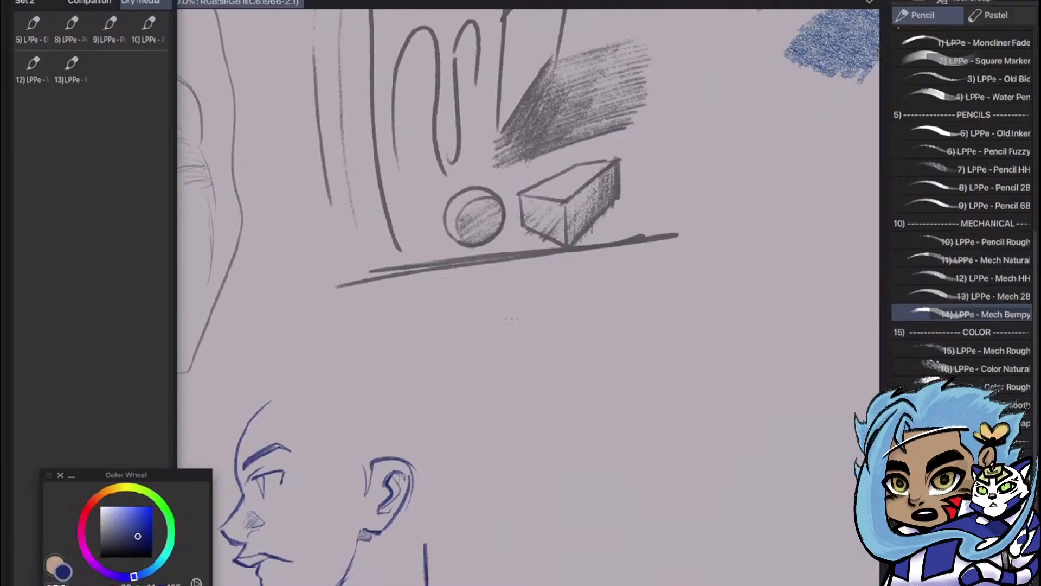
Draw an upright four-sided blue outline with slanted top and bottom edges below the grey ground line
left_click_drag(469, 348, 532, 312)
left_click_drag(470, 347, 467, 428)
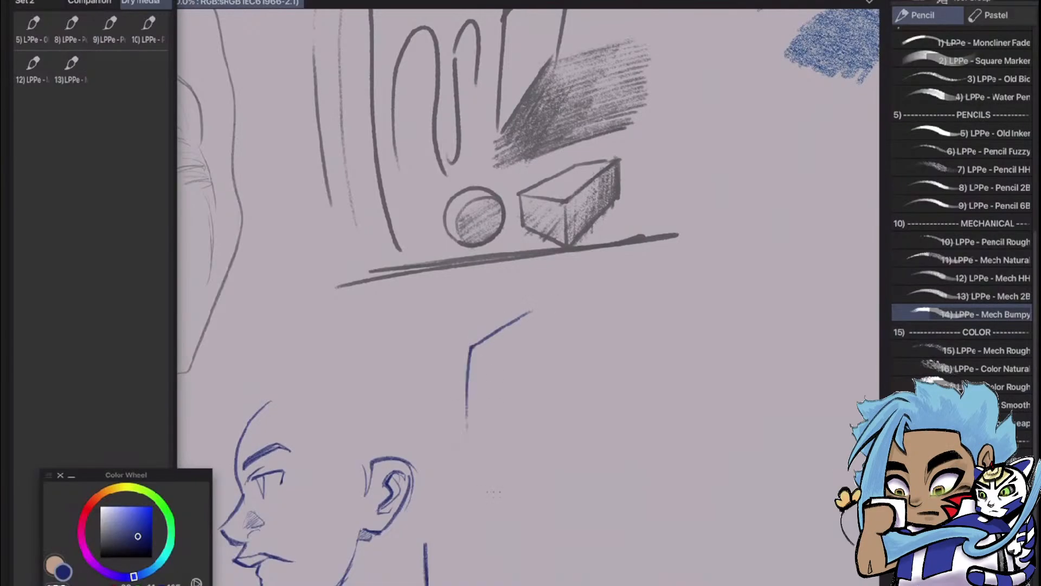
left_click_drag(537, 308, 526, 439)
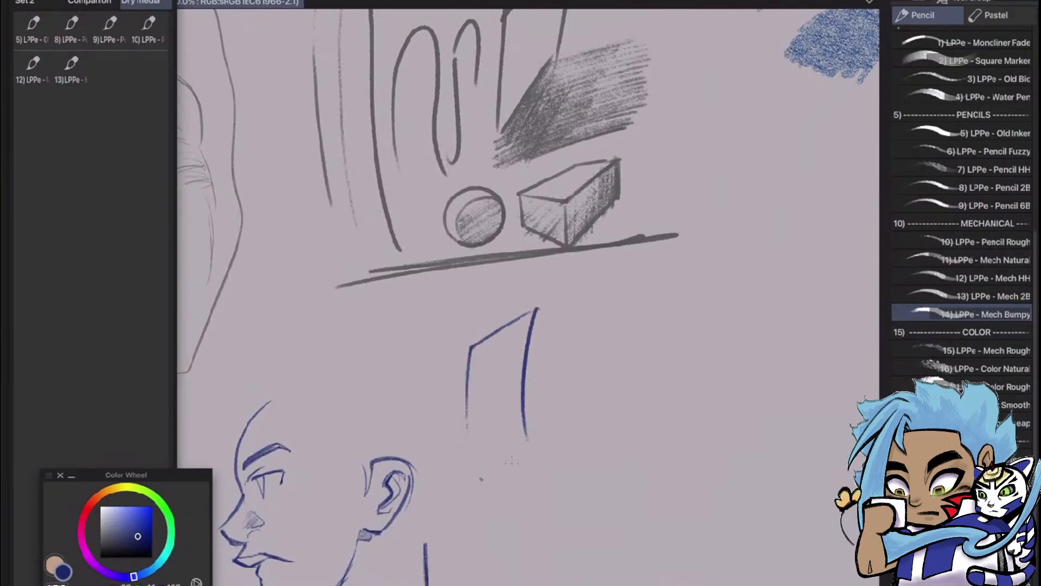
left_click_drag(481, 479, 536, 449)
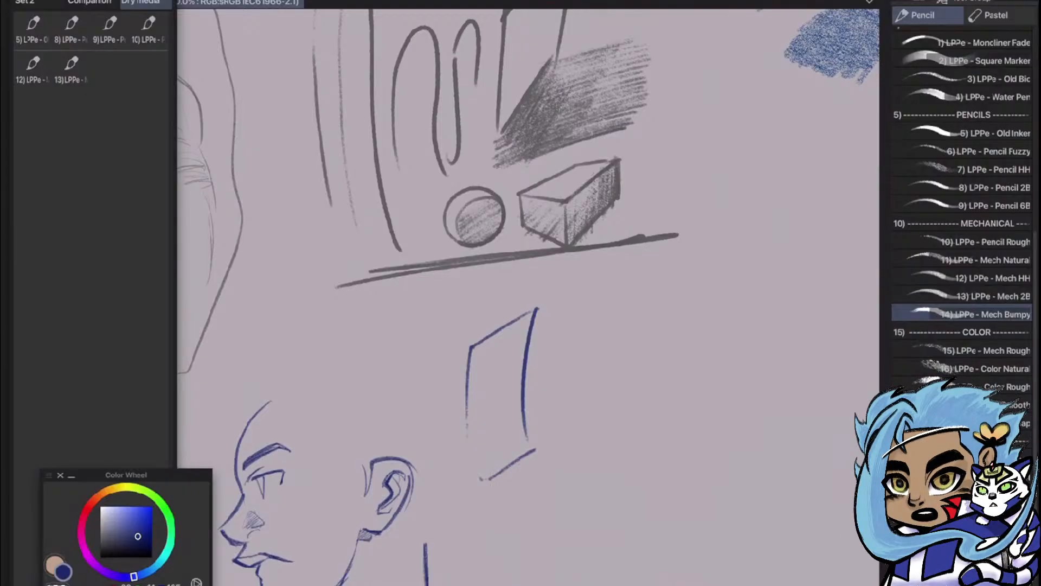
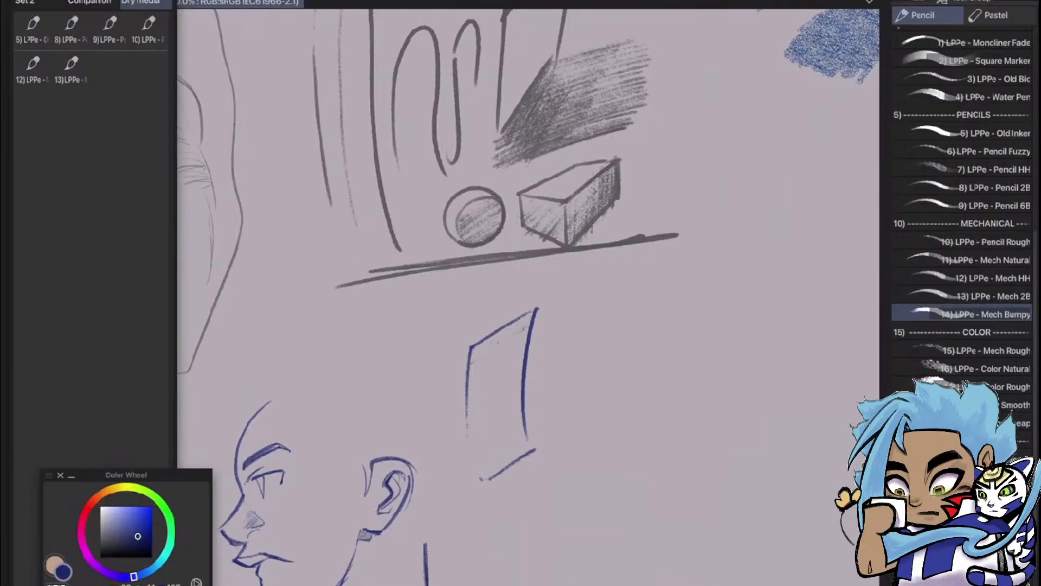
Hatch the upper half of the upright four-sided blue outline with slanted strokes, denser near its top edge
left_click_drag(477, 350, 537, 312)
mouse_move(473, 362)
left_mouse_down()
mouse_move(529, 323)
mouse_move(520, 345)
left_mouse_up()
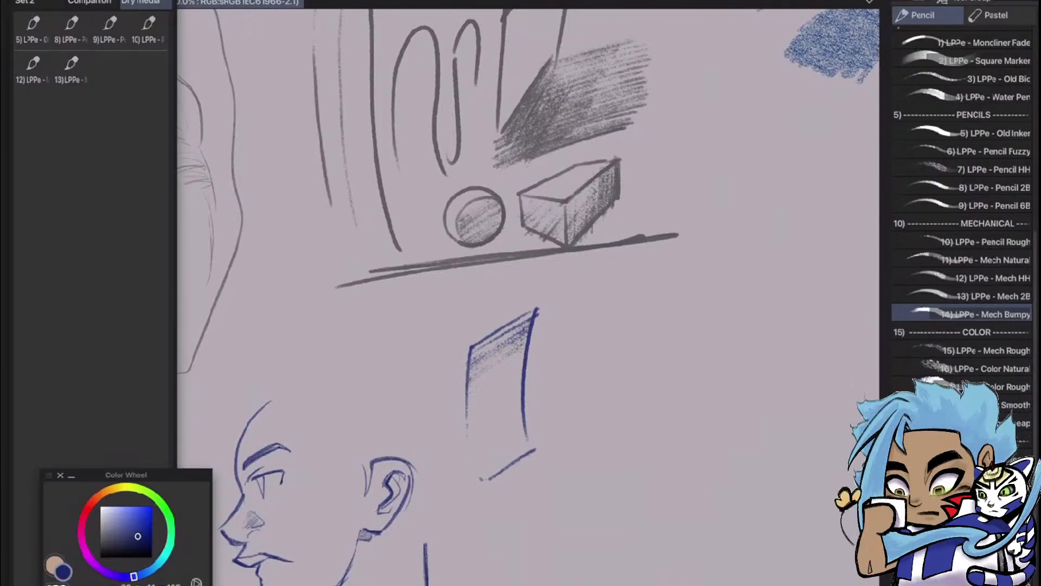
left_click_drag(466, 419, 523, 359)
left_click_drag(513, 359, 525, 351)
mouse_move(473, 380)
left_mouse_down()
mouse_move(527, 339)
mouse_move(522, 327)
left_mouse_up()
left_click_drag(471, 362, 520, 344)
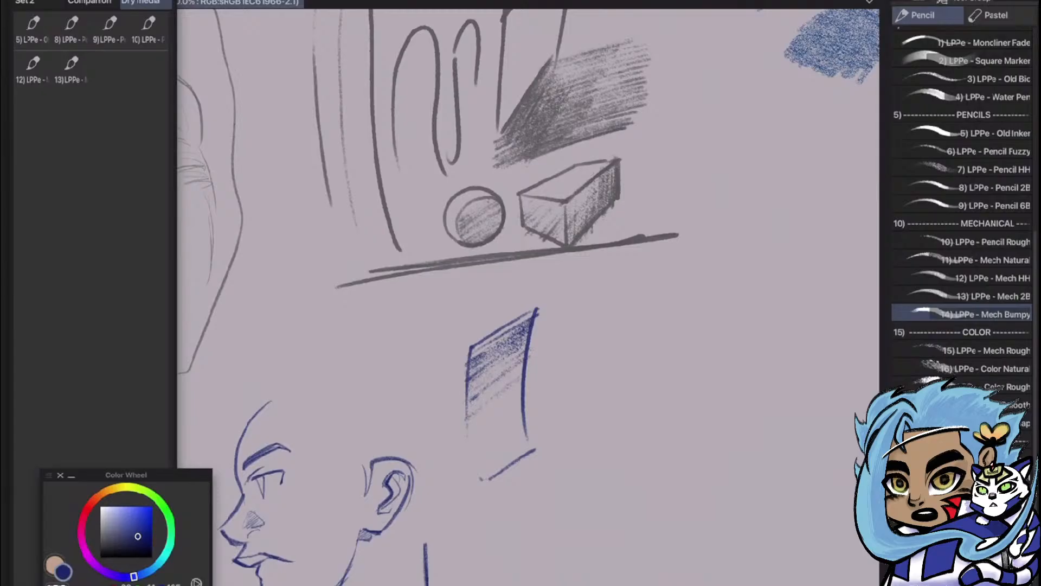
Accent the hatching with a dark stroke and outline a curved blue sheet with arched top and bottom edges beside it
mouse_move(475, 386)
left_mouse_down()
mouse_move(525, 350)
mouse_move(551, 399)
left_mouse_up()
mouse_move(549, 321)
left_mouse_down()
mouse_move(608, 297)
mouse_move(632, 386)
left_mouse_up()
left_click_drag(561, 429, 625, 424)
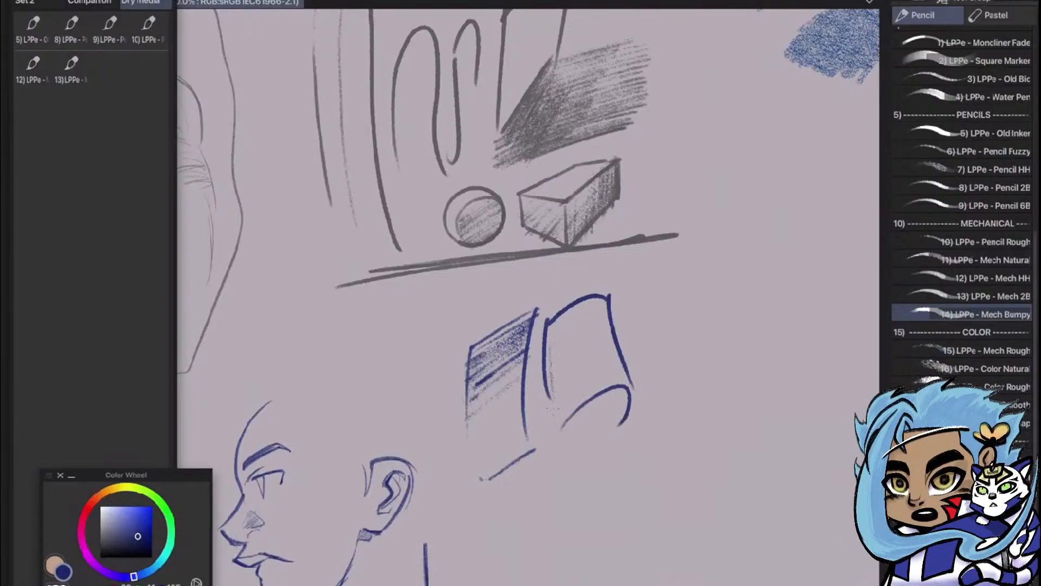
Fill the curved blue sheet with lengthwise hatching, darkest along its left edge and lighter towards the right
left_click_drag(548, 359, 557, 411)
left_click_drag(556, 320, 562, 404)
left_click_drag(552, 332, 561, 402)
left_click_drag(554, 321, 565, 403)
left_click_drag(558, 340, 568, 420)
mouse_move(559, 322)
left_mouse_down()
mouse_move(571, 410)
mouse_move(574, 396)
left_mouse_up()
left_click_drag(567, 347, 579, 399)
left_click_drag(575, 319, 584, 402)
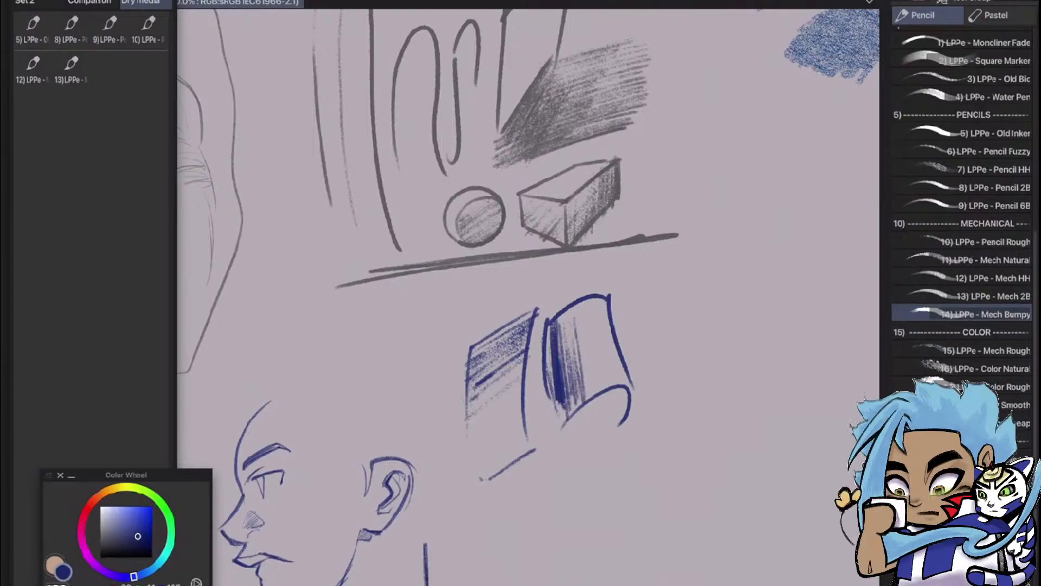
left_click_drag(577, 340, 585, 396)
left_click_drag(581, 316, 593, 396)
left_click_drag(587, 361, 594, 394)
left_click_drag(585, 345, 601, 389)
left_click_drag(595, 364, 603, 390)
left_click_drag(597, 343, 606, 389)
left_click_drag(598, 323, 612, 385)
left_click_drag(607, 351, 620, 384)
left_click_drag(609, 324, 620, 386)
left_click_drag(548, 343, 559, 407)
left_click_drag(549, 329, 564, 422)
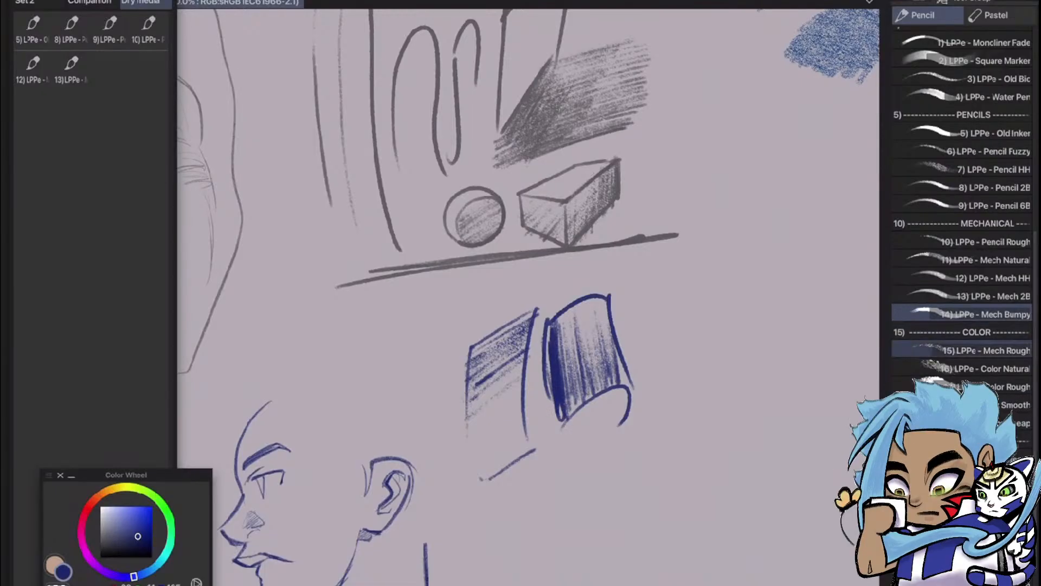
Add the 14) LPPe - Mech Bumpy pencil to Quick Access and select the 16) LPPe - Color Natural pencil
mouse_move(966, 314)
left_mouse_down()
mouse_move(573, 336)
mouse_move(92, 68)
mouse_move(110, 71)
left_mouse_up()
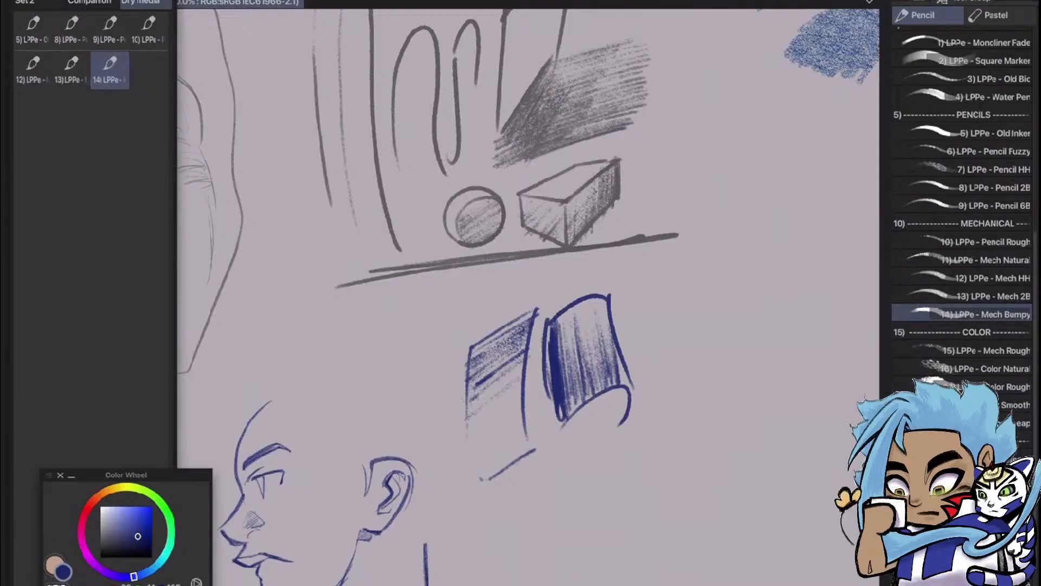
scroll(770, 336, "down", 3)
scroll(765, 368, "up", 3)
left_click_drag(597, 325, 485, 372)
scroll(570, 412, "down", 2)
scroll(559, 390, "down", 4)
scroll(814, 353, "up", 4)
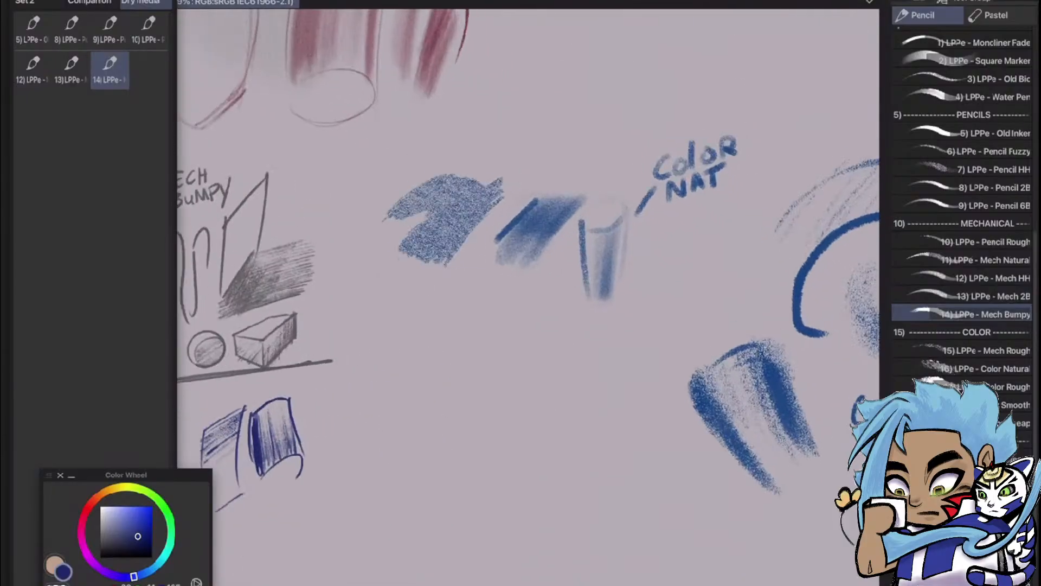
left_click_drag(543, 325, 533, 310)
scroll(513, 488, "up", 2)
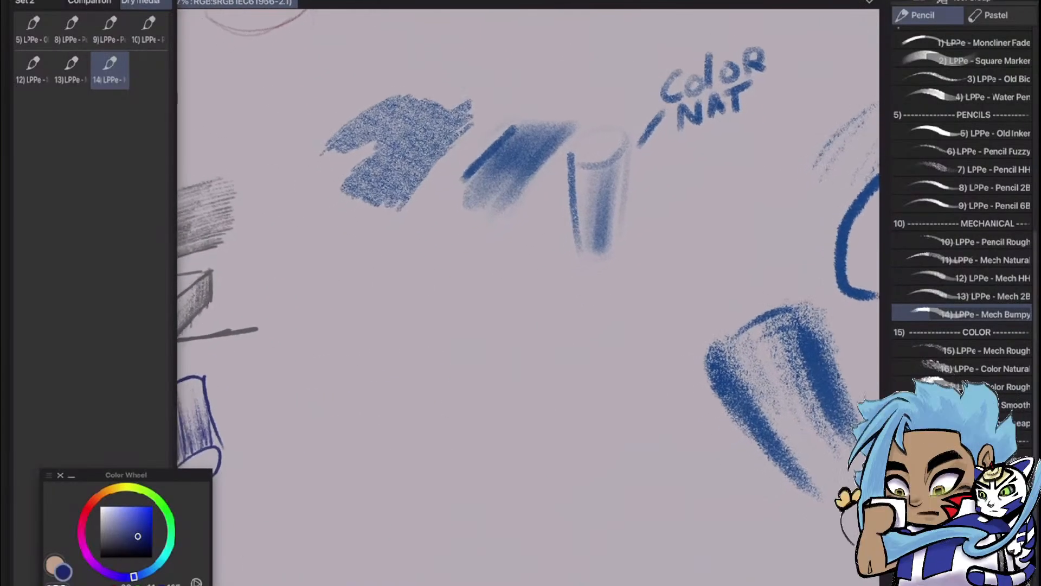
scroll(694, 303, "down", 1)
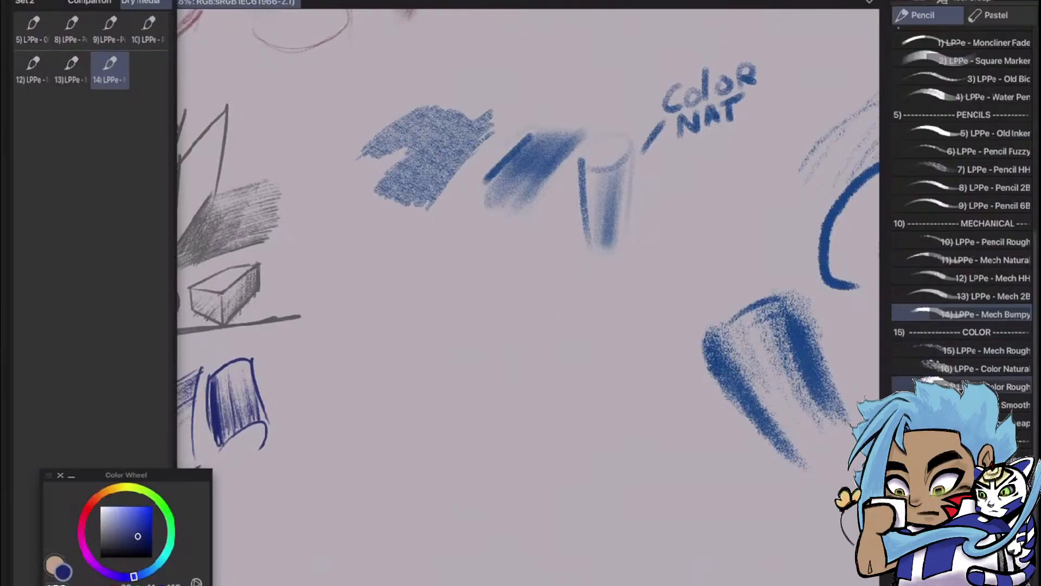
left_click(963, 369)
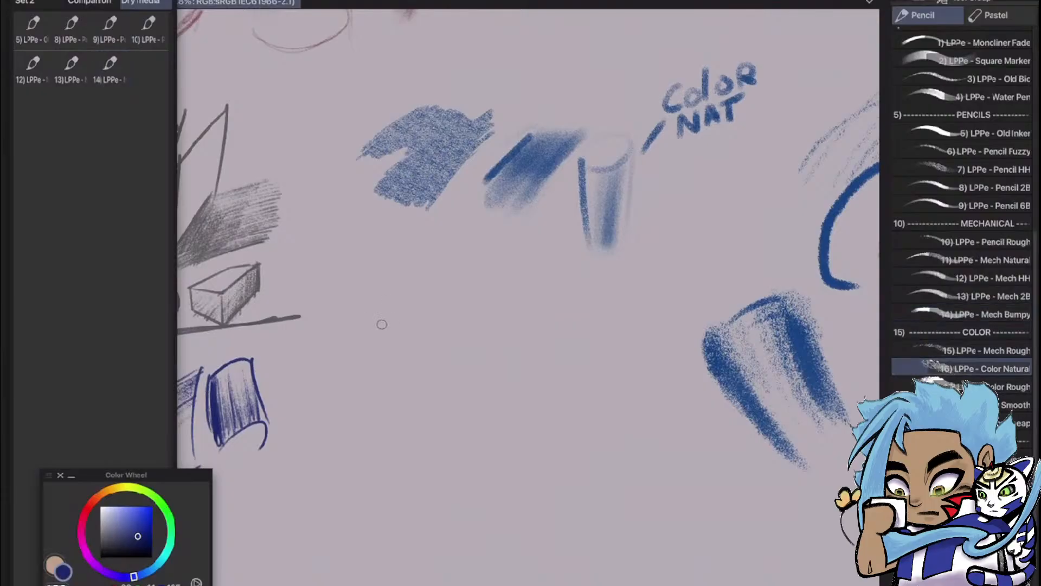
Choose a muted purple and lay down light and dark slanted and vertical test strokes below the blue Color Nat samples
mouse_move(133, 576)
left_mouse_down()
mouse_move(146, 572)
mouse_move(111, 573)
left_mouse_up()
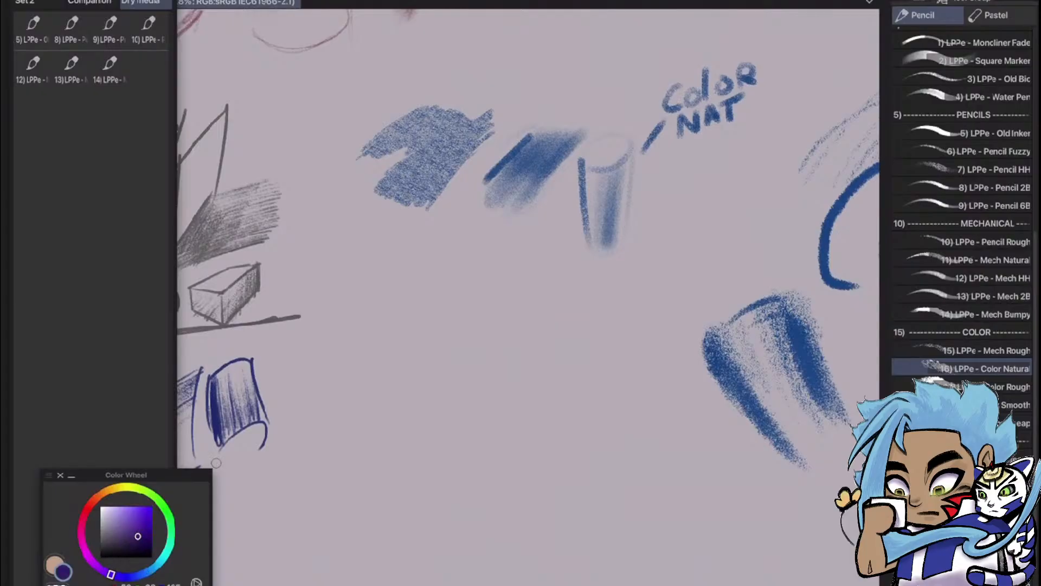
left_click_drag(360, 331, 461, 267)
key("ctrl+z")
left_click_drag(154, 534, 123, 529)
mouse_move(424, 263)
left_mouse_down()
mouse_move(439, 294)
mouse_move(422, 301)
mouse_move(455, 271)
mouse_move(458, 350)
mouse_move(489, 290)
mouse_move(497, 324)
mouse_move(506, 279)
mouse_move(479, 346)
mouse_move(462, 295)
left_mouse_up()
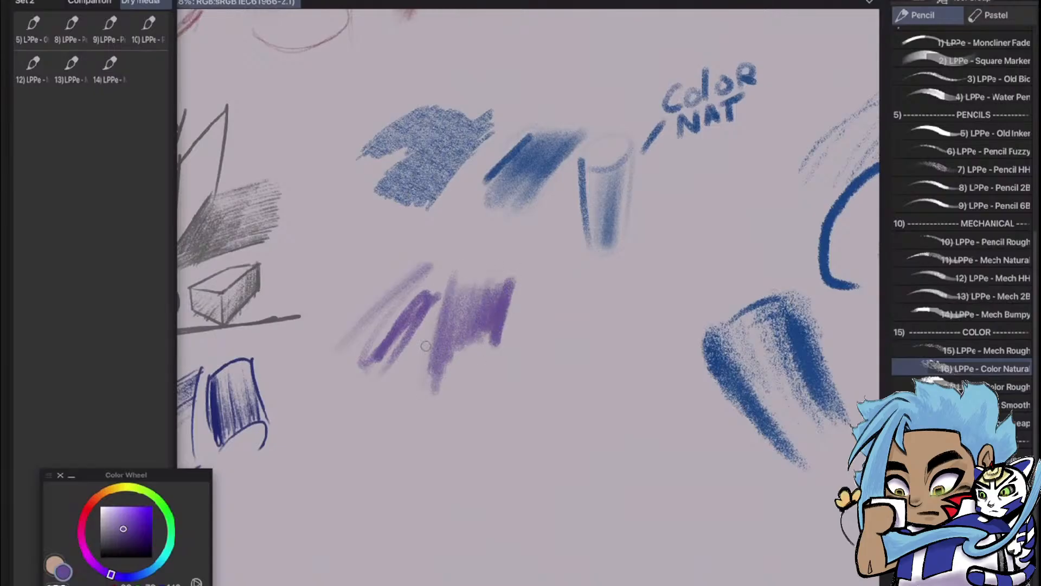
mouse_move(425, 345)
left_mouse_down()
mouse_move(403, 446)
mouse_move(405, 425)
mouse_move(410, 453)
mouse_move(424, 359)
mouse_move(433, 502)
mouse_move(429, 364)
left_mouse_up()
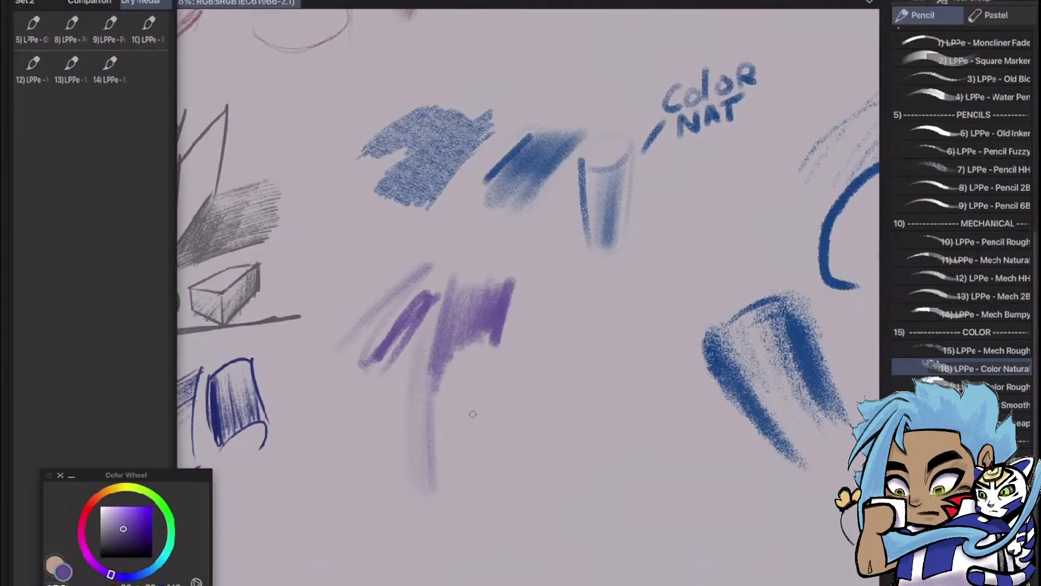
Sketch a small upright purple cylinder below the swatches and shade the right side of its body
mouse_move(485, 363)
left_mouse_down()
mouse_move(492, 411)
mouse_move(479, 363)
mouse_move(486, 409)
mouse_move(464, 383)
mouse_move(456, 470)
left_mouse_up()
mouse_move(503, 401)
left_mouse_down()
mouse_move(484, 482)
mouse_move(455, 461)
mouse_move(481, 451)
left_mouse_up()
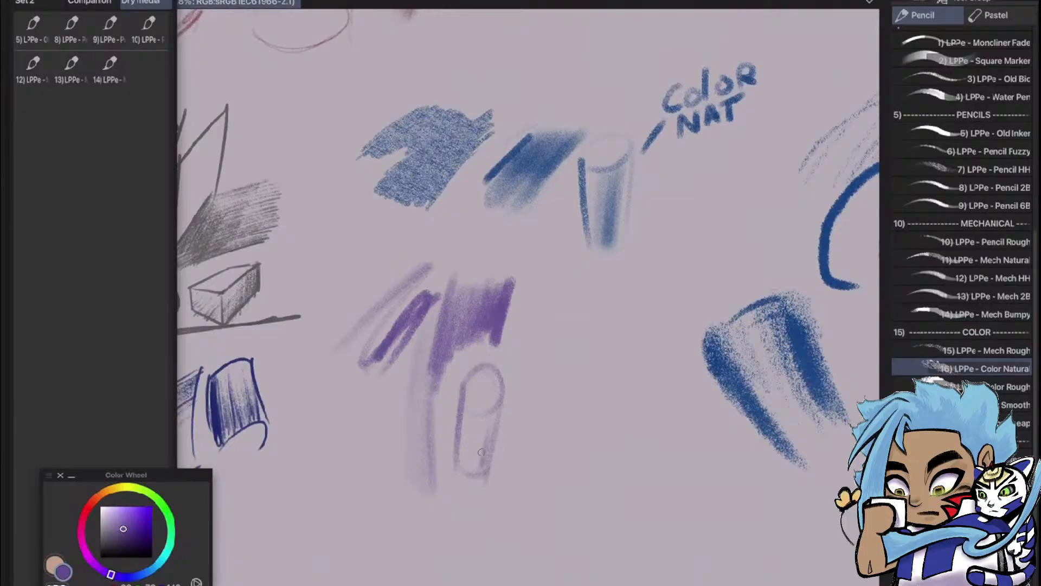
mouse_move(486, 412)
left_mouse_down()
mouse_move(466, 474)
mouse_move(488, 408)
left_mouse_up()
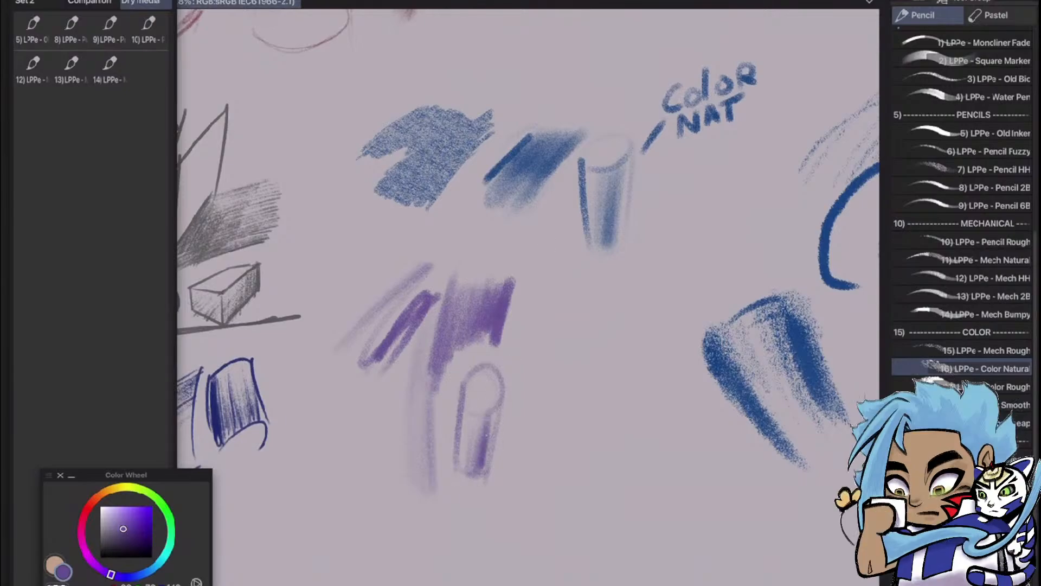
Outline a tall purple box in perspective beside the cylinder, with a diamond-shaped top and a pointed base
mouse_move(522, 379)
left_mouse_down()
mouse_move(581, 339)
mouse_move(530, 378)
mouse_move(547, 404)
left_mouse_up()
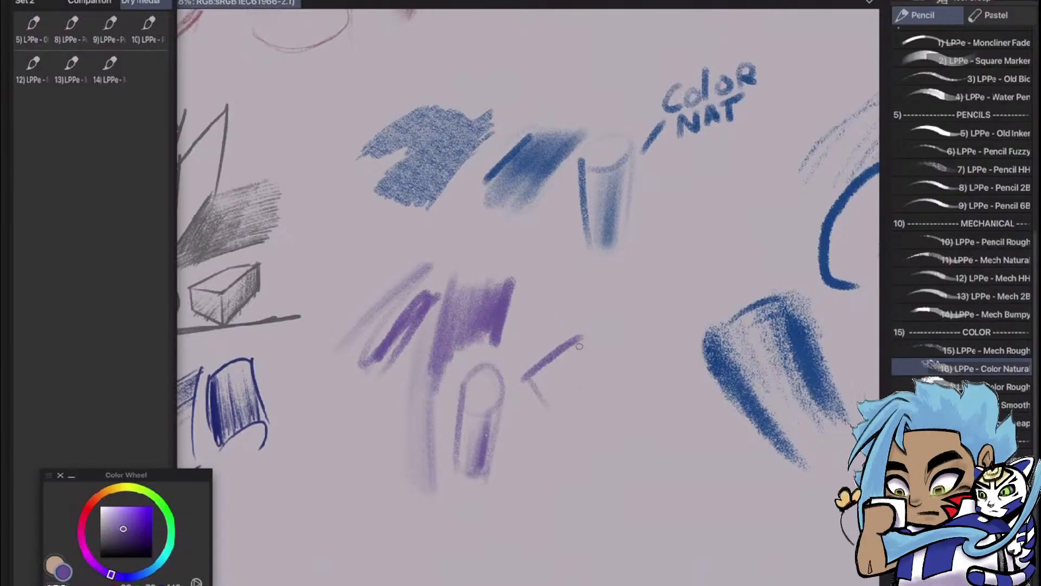
mouse_move(580, 341)
left_mouse_down()
mouse_move(596, 376)
mouse_move(554, 411)
left_mouse_up()
left_click_drag(525, 380, 529, 466)
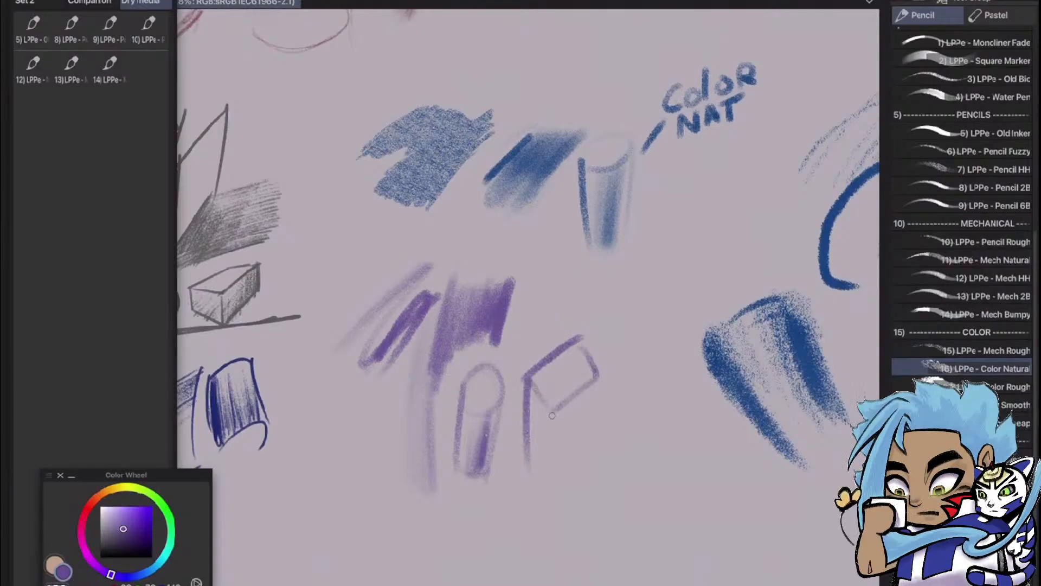
left_click_drag(553, 404, 552, 473)
mouse_move(525, 450)
left_mouse_down()
mouse_move(547, 494)
mouse_move(583, 456)
left_mouse_up()
left_click_drag(596, 386, 579, 457)
mouse_move(587, 416)
left_mouse_down()
mouse_move(577, 461)
mouse_move(554, 472)
mouse_move(558, 447)
mouse_move(559, 469)
left_mouse_up()
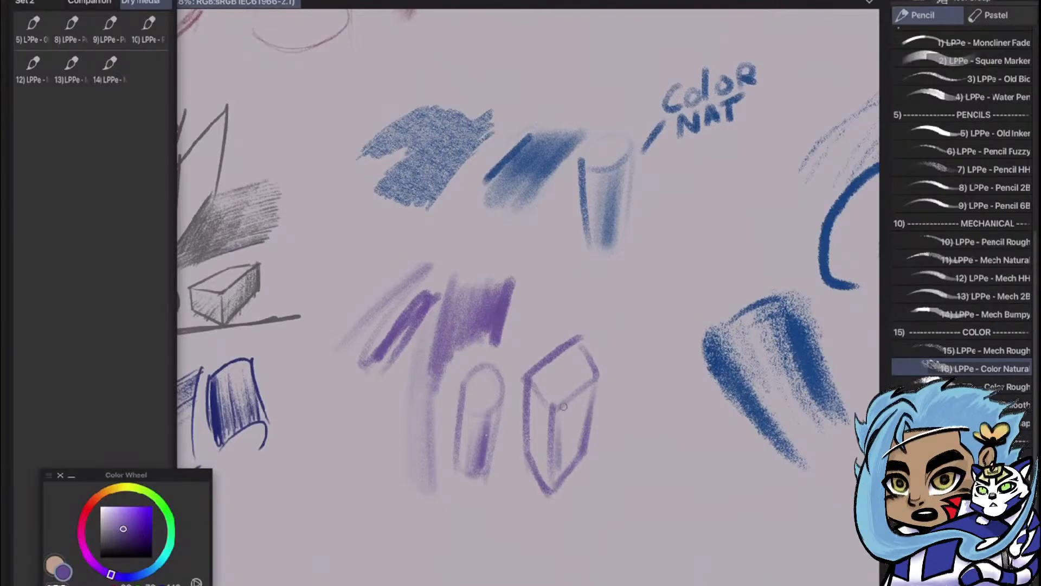
Shade the right face of the purple box with a soft gradient and fill its top face solidly
mouse_move(566, 420)
left_mouse_down()
mouse_move(569, 461)
mouse_move(574, 452)
mouse_move(555, 480)
left_mouse_up()
left_click_drag(557, 442, 554, 487)
left_click_drag(559, 415, 558, 451)
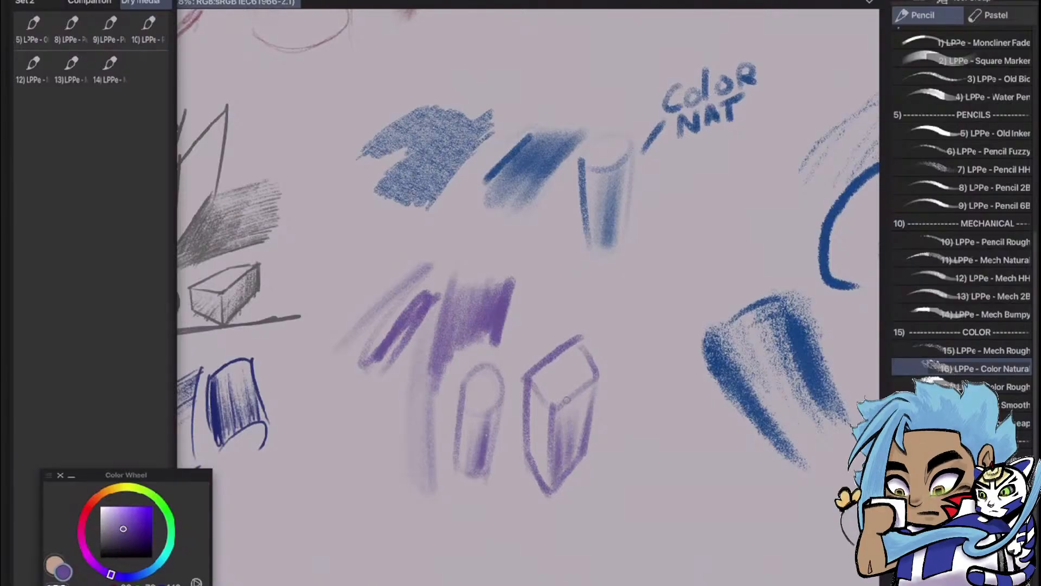
mouse_move(590, 377)
left_mouse_down()
mouse_move(548, 410)
mouse_move(597, 365)
mouse_move(542, 407)
mouse_move(586, 350)
mouse_move(540, 388)
mouse_move(585, 348)
mouse_move(599, 357)
mouse_move(579, 360)
mouse_move(587, 379)
mouse_move(547, 409)
mouse_move(585, 350)
mouse_move(546, 364)
left_mouse_up()
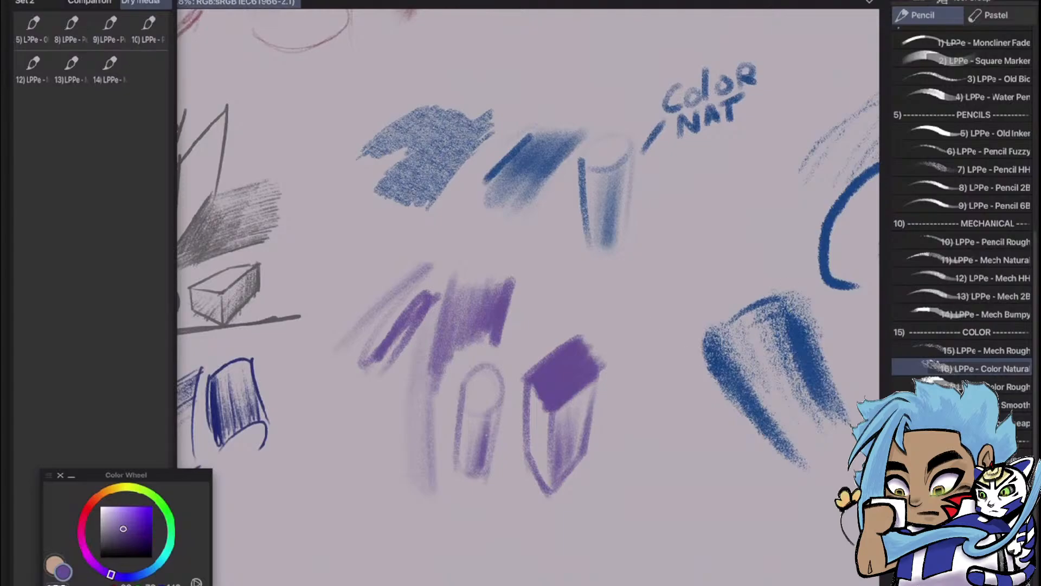
Draw a light purple circle below the cylinder and darken its lower-right edge
scroll(657, 326, "down", 2)
scroll(640, 347, "up", 3)
mouse_move(486, 369)
left_mouse_down()
mouse_move(574, 318)
mouse_move(679, 216)
mouse_move(638, 158)
left_mouse_up()
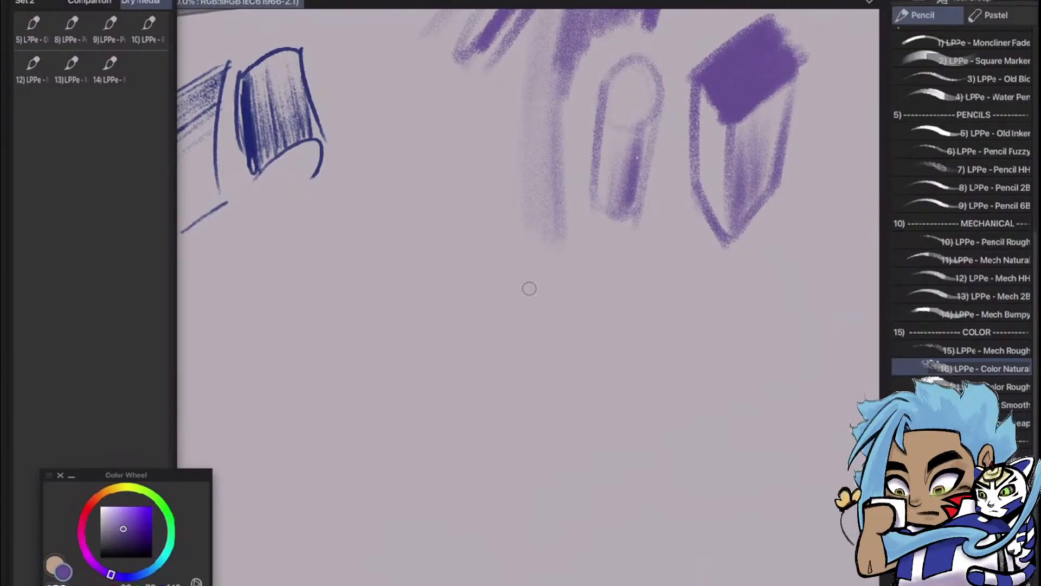
mouse_move(569, 277)
left_mouse_down()
mouse_move(648, 386)
mouse_move(580, 431)
left_mouse_up()
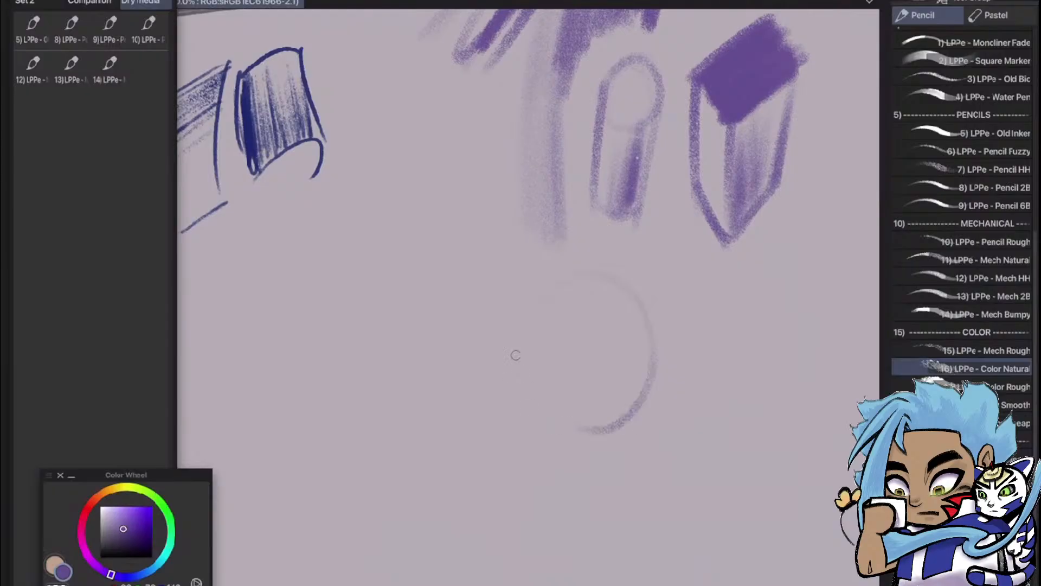
mouse_move(516, 355)
left_mouse_down()
mouse_move(653, 357)
mouse_move(570, 425)
left_mouse_up()
mouse_move(590, 268)
left_mouse_down()
mouse_move(652, 387)
mouse_move(567, 423)
left_mouse_up()
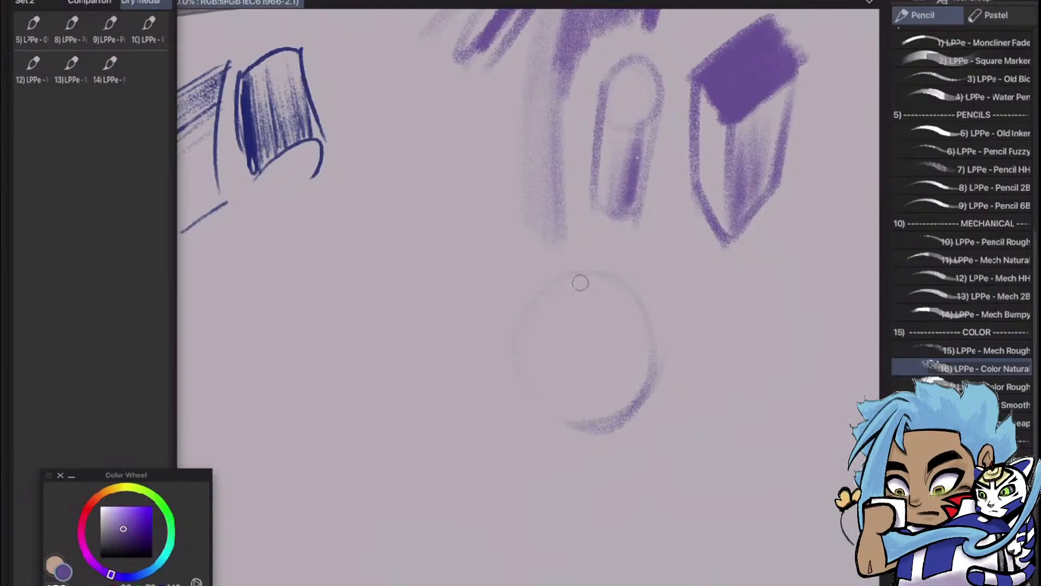
Shade the circle as a sphere with soft purple strokes, darkest at the lower right
mouse_move(547, 334)
left_mouse_down()
mouse_move(535, 368)
mouse_move(550, 391)
mouse_move(623, 358)
mouse_move(621, 375)
mouse_move(635, 337)
mouse_move(578, 384)
mouse_move(595, 332)
mouse_move(539, 344)
left_mouse_up()
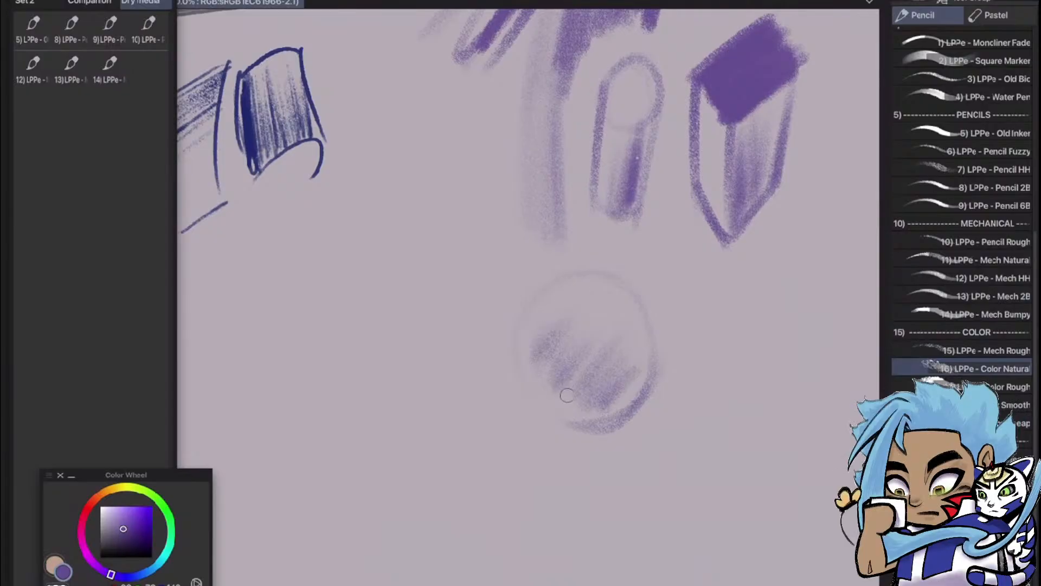
mouse_move(568, 395)
left_mouse_down()
mouse_move(638, 365)
mouse_move(616, 356)
mouse_move(604, 298)
mouse_move(583, 368)
mouse_move(620, 298)
mouse_move(612, 361)
mouse_move(629, 331)
mouse_move(572, 384)
mouse_move(629, 369)
mouse_move(580, 380)
mouse_move(602, 369)
mouse_move(627, 380)
left_mouse_up()
left_click_drag(632, 344, 572, 376)
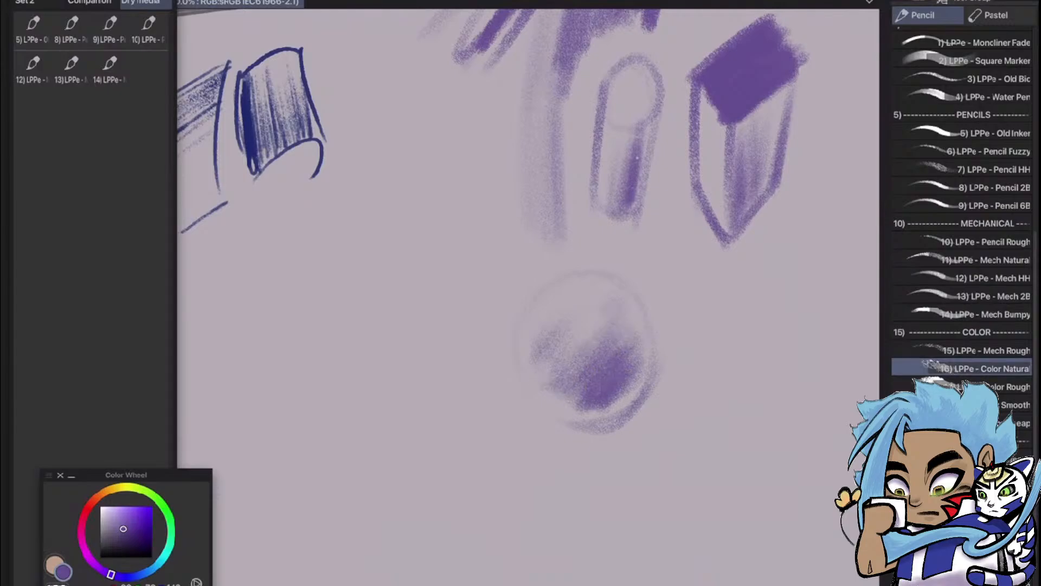
Add the 16) LPPe - Color Natural pencil to Quick Access and select the LPPe - Color Rough pencil
mouse_move(971, 368)
left_mouse_down()
mouse_move(570, 437)
mouse_move(191, 191)
mouse_move(128, 72)
mouse_move(147, 70)
left_mouse_up()
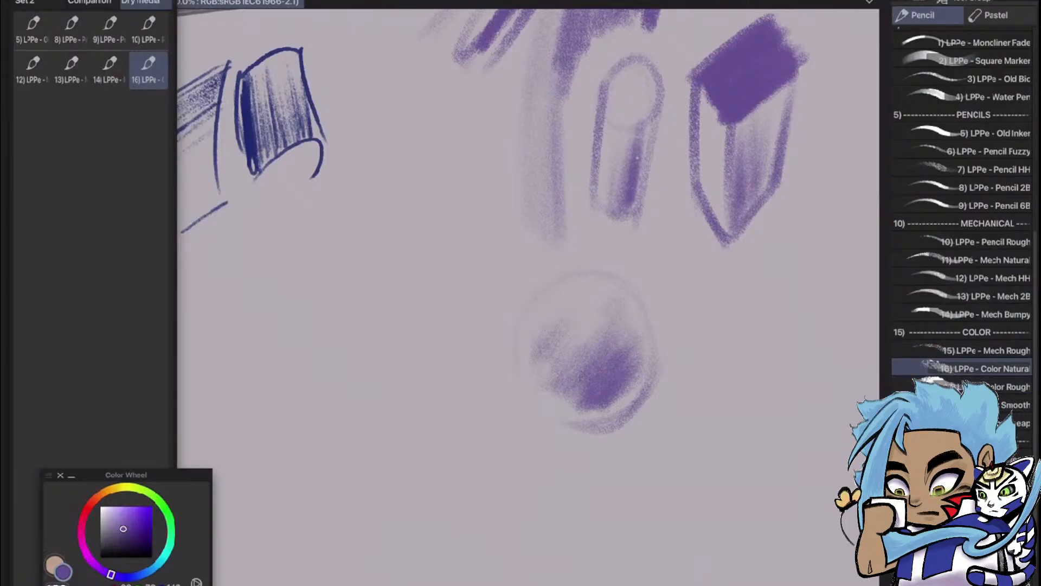
scroll(651, 423, "down", 4)
scroll(689, 304, "up", 2)
scroll(694, 314, "down", 3)
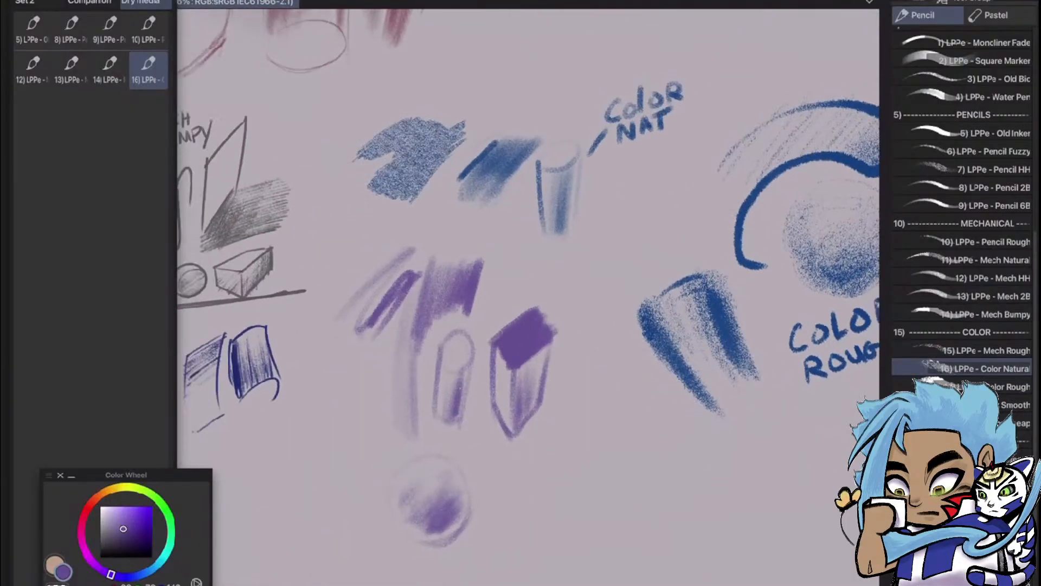
scroll(612, 483, "up", 4)
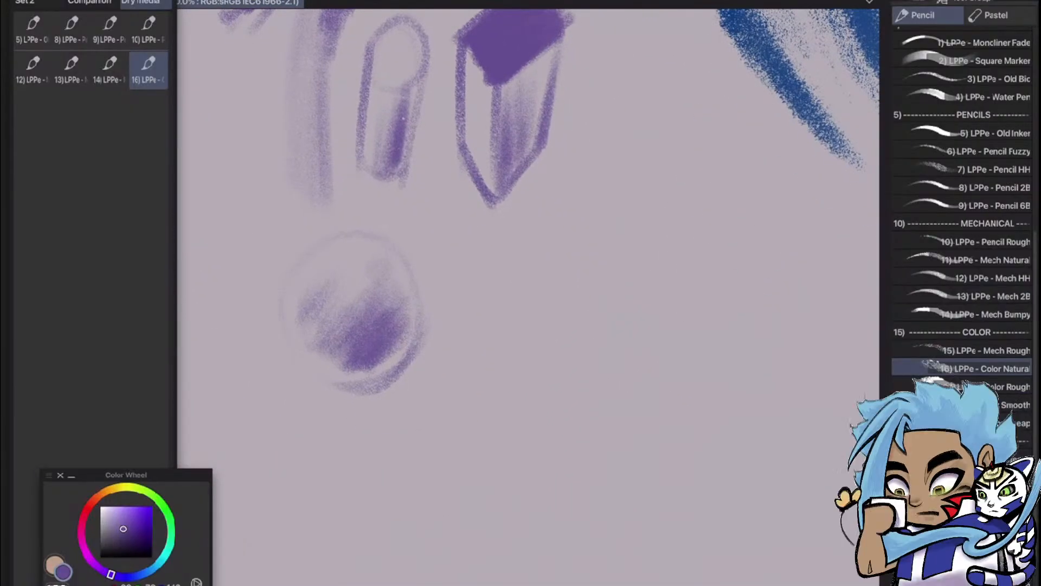
left_click(963, 386)
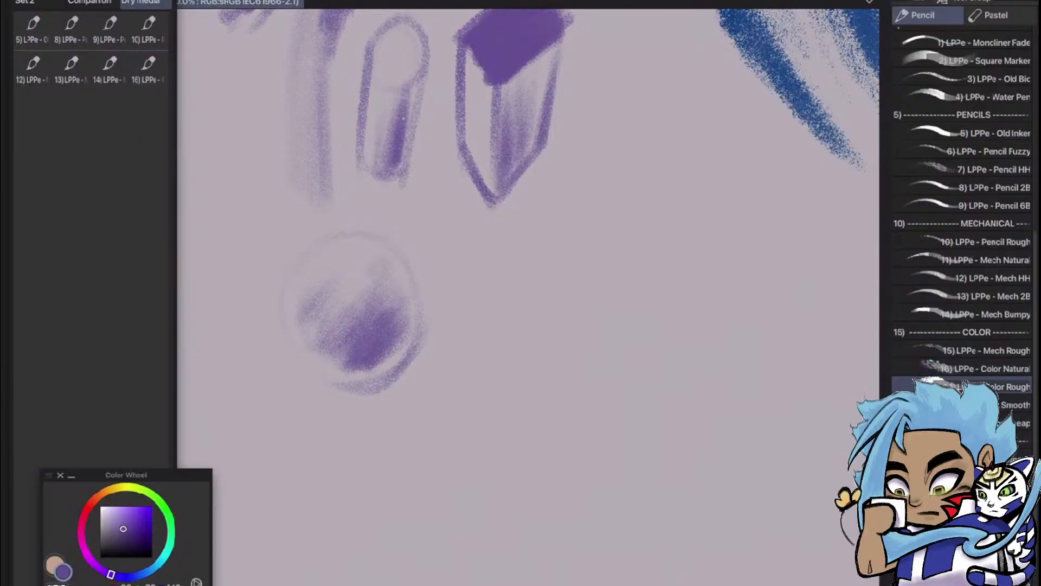
Outline a large slanted four-sided purple shape with the Color Rough pencil beside the sphere, thickening its right edge
left_click_drag(524, 334, 688, 236)
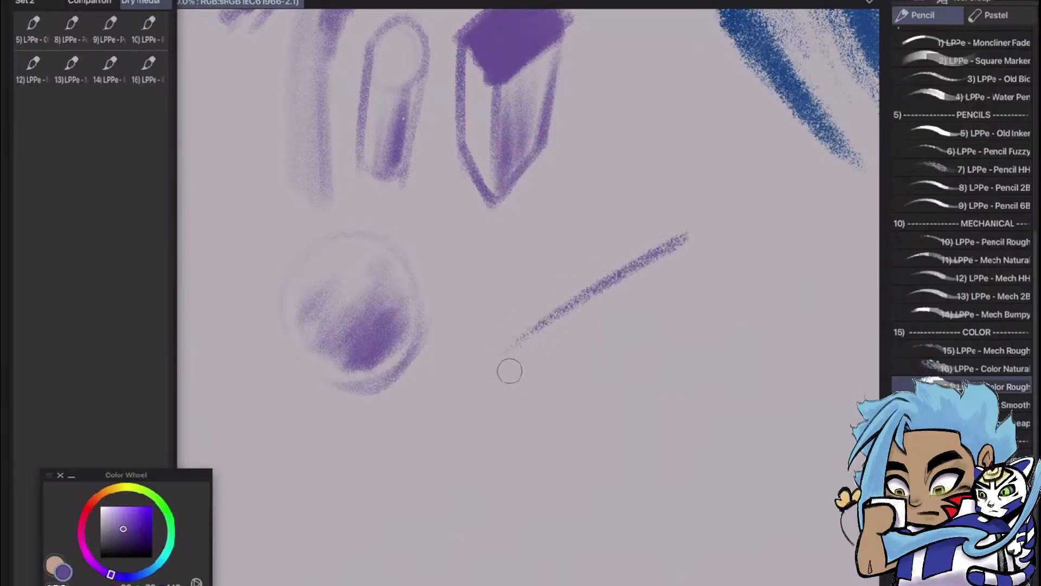
left_click_drag(520, 337, 497, 431)
left_click_drag(686, 241, 708, 354)
left_click_drag(507, 466, 690, 349)
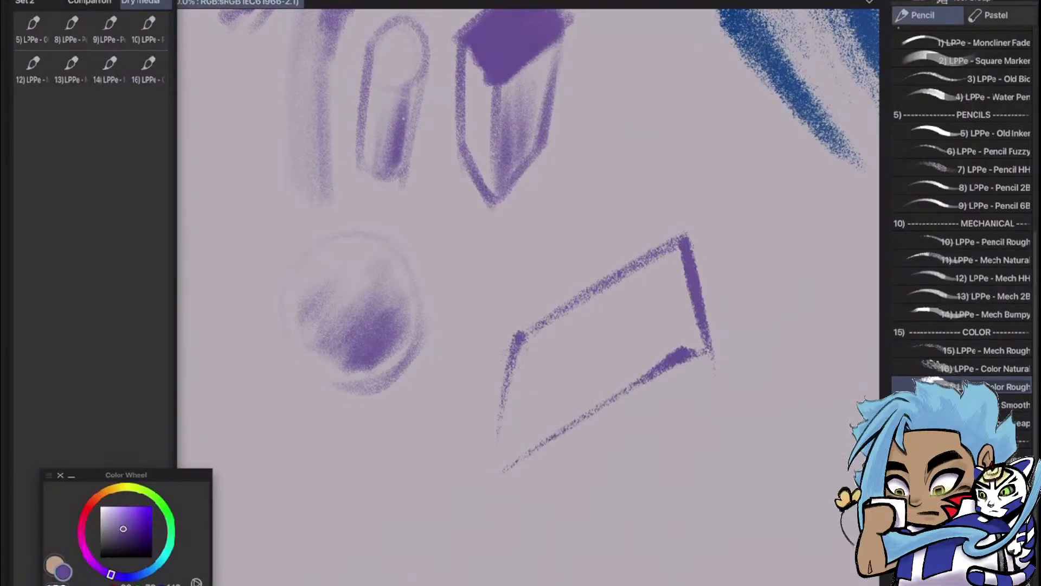
Shade the slanted purple shape with grainy diagonal strokes, building up density towards its left edge
mouse_move(544, 323)
left_mouse_down()
mouse_move(514, 388)
mouse_move(559, 322)
mouse_move(513, 447)
mouse_move(581, 330)
mouse_move(566, 382)
mouse_move(575, 403)
left_mouse_up()
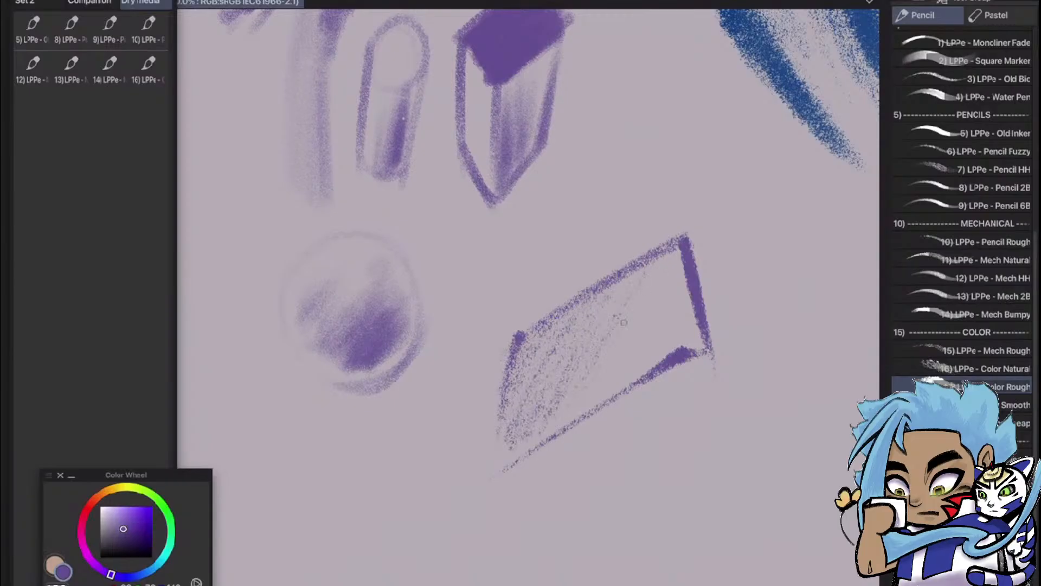
left_click_drag(669, 298, 648, 366)
left_click_drag(534, 361, 513, 408)
left_click_drag(564, 339, 524, 417)
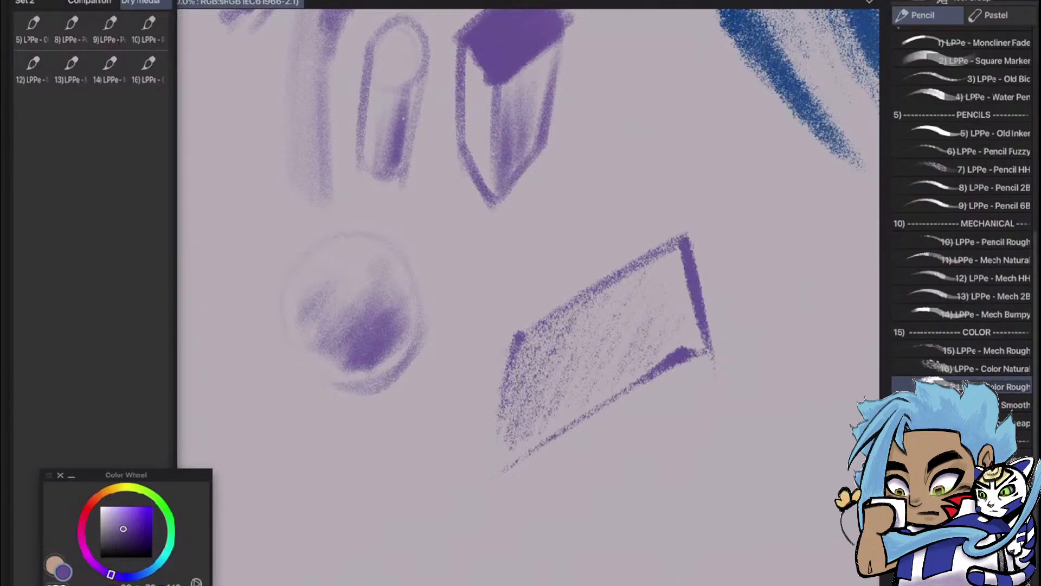
left_click_drag(603, 291, 543, 415)
mouse_move(560, 350)
left_mouse_down()
mouse_move(523, 417)
mouse_move(515, 410)
left_mouse_up()
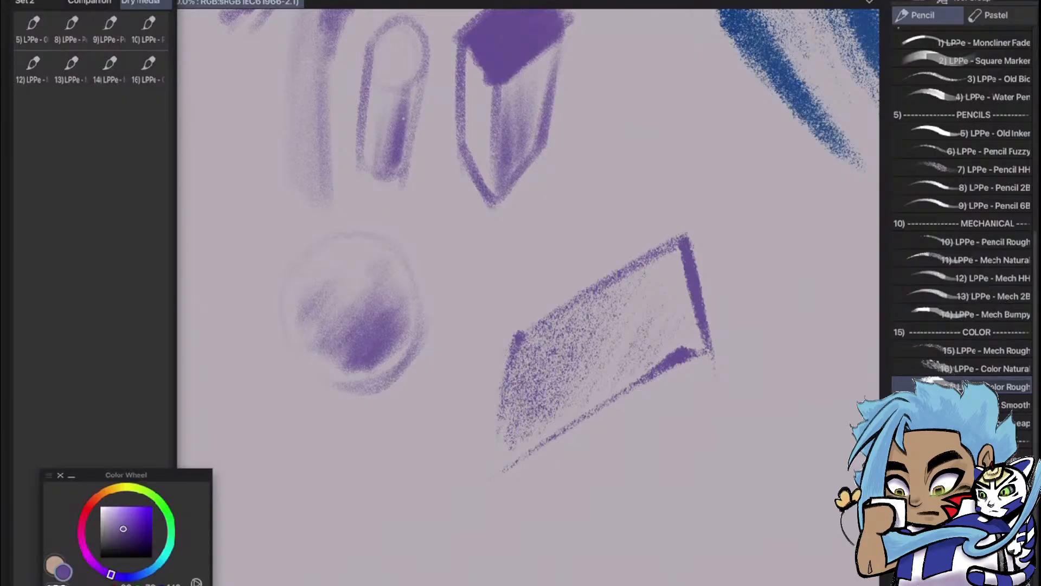
left_click_drag(537, 342, 512, 370)
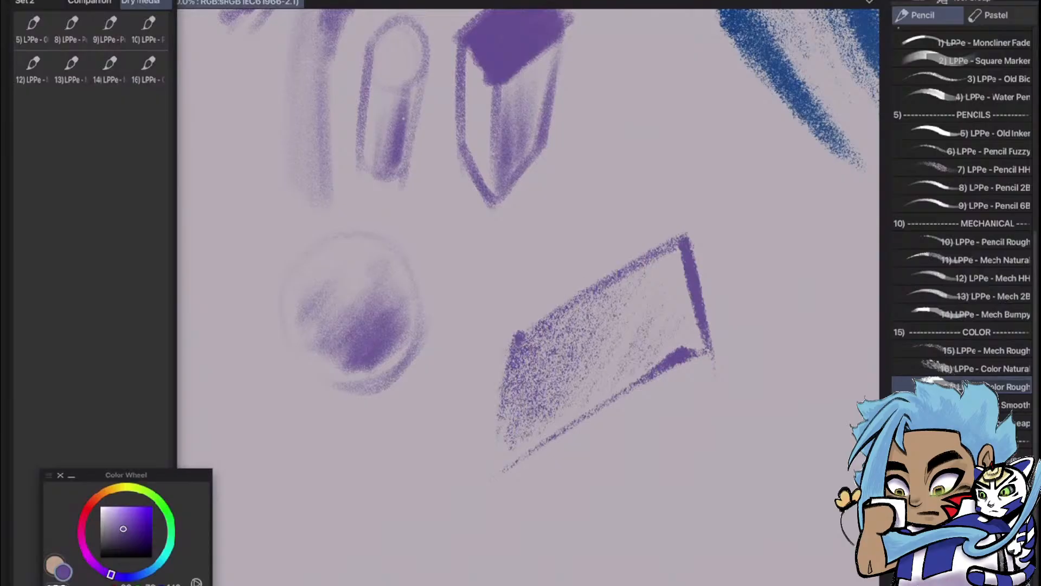
left_click_drag(561, 317, 506, 406)
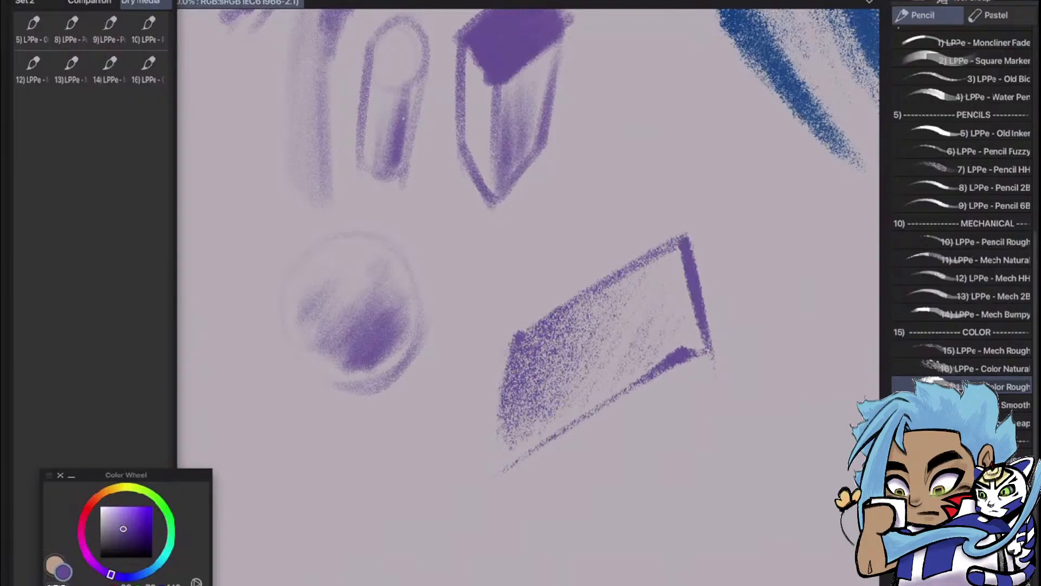
Darken the left end of the slanted purple shape with more dense diagonal Color Rough strokes
left_click_drag(531, 342, 510, 377)
left_click_drag(559, 315, 500, 439)
left_click_drag(585, 315, 542, 392)
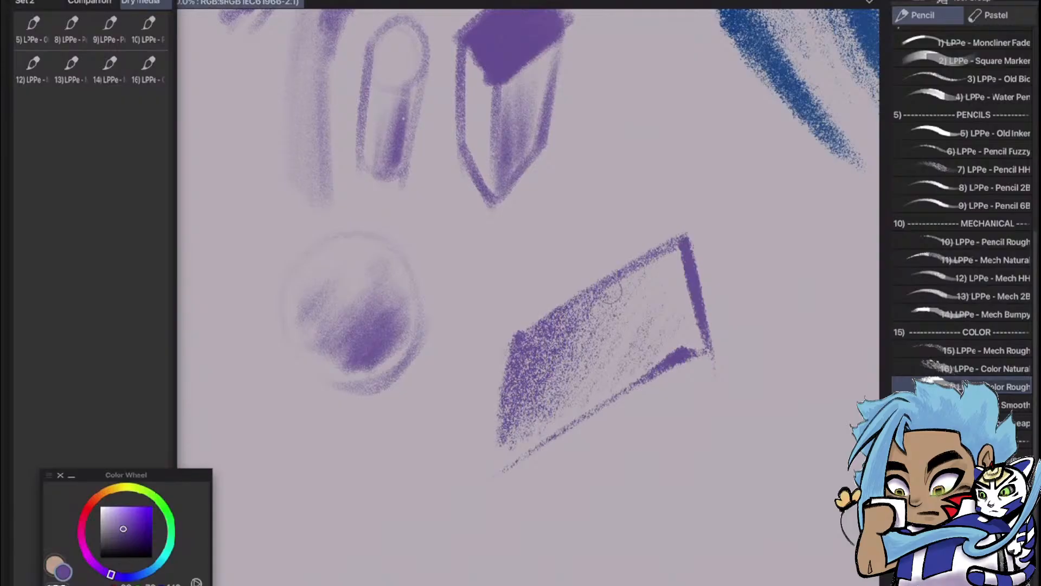
Add the 17) LPPe - Color Rough pencil to Quick Access
scroll(741, 275, "down", 6)
scroll(751, 369, "up", 2)
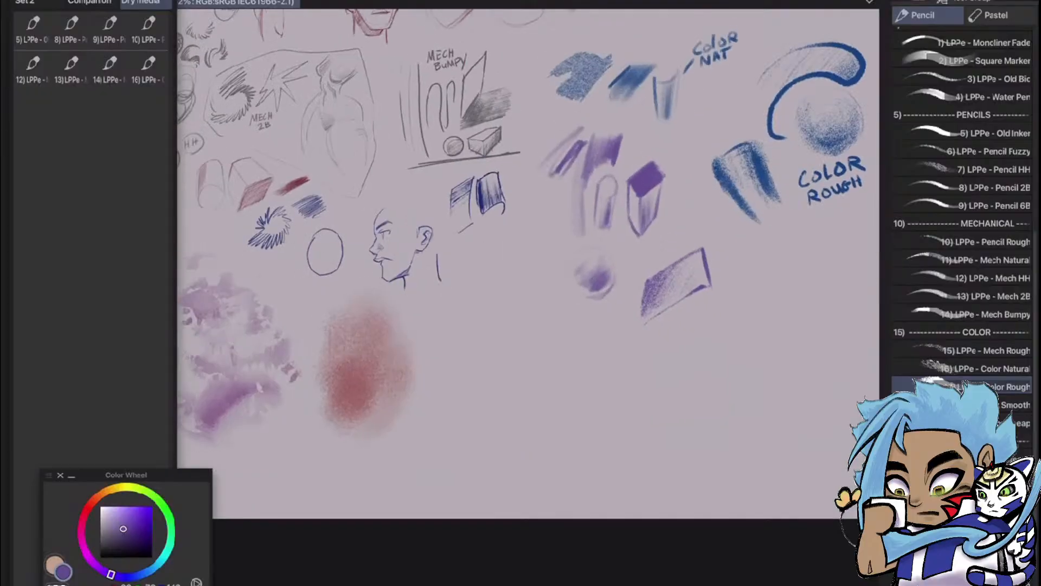
scroll(740, 303, "up", 4)
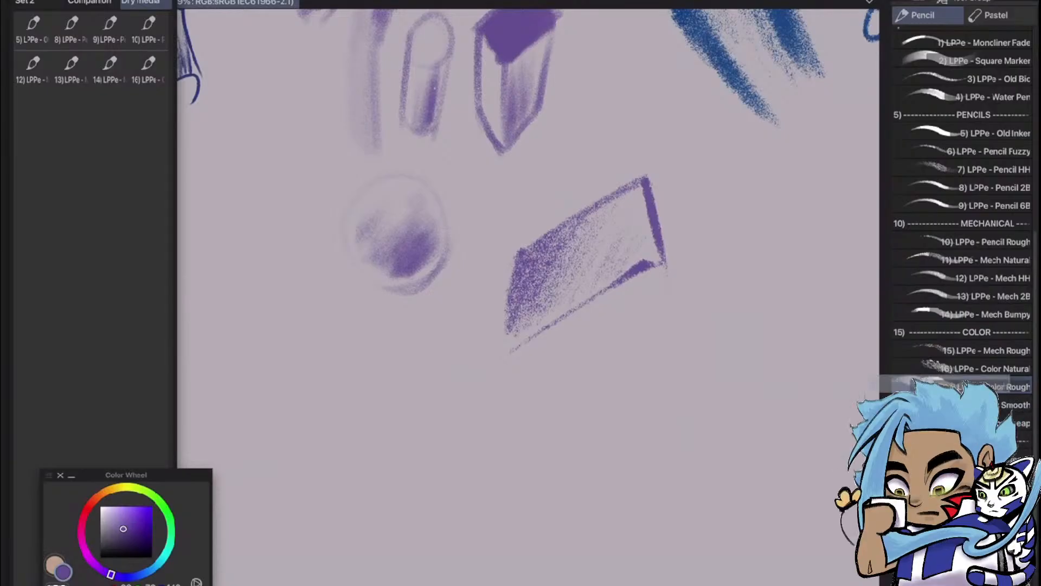
mouse_move(960, 387)
left_mouse_down()
mouse_move(421, 344)
mouse_move(87, 117)
mouse_move(33, 108)
left_mouse_up()
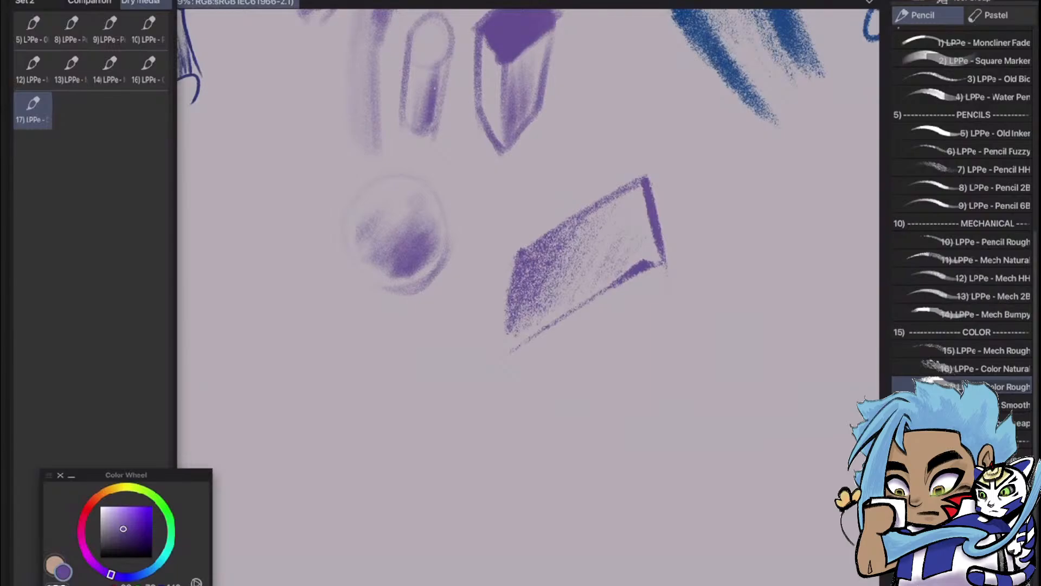
Outline a large upright purple oval below the slanted shape with the LPPe - Color Smooth pencil
scroll(600, 358, "down", 4)
scroll(651, 315, "up", 6)
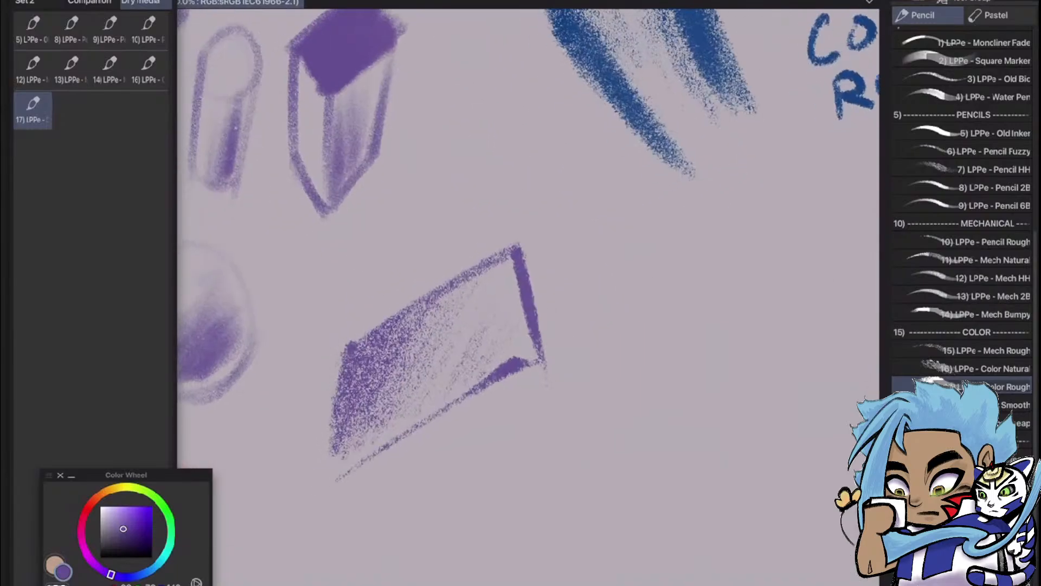
scroll(597, 315, "down", 5)
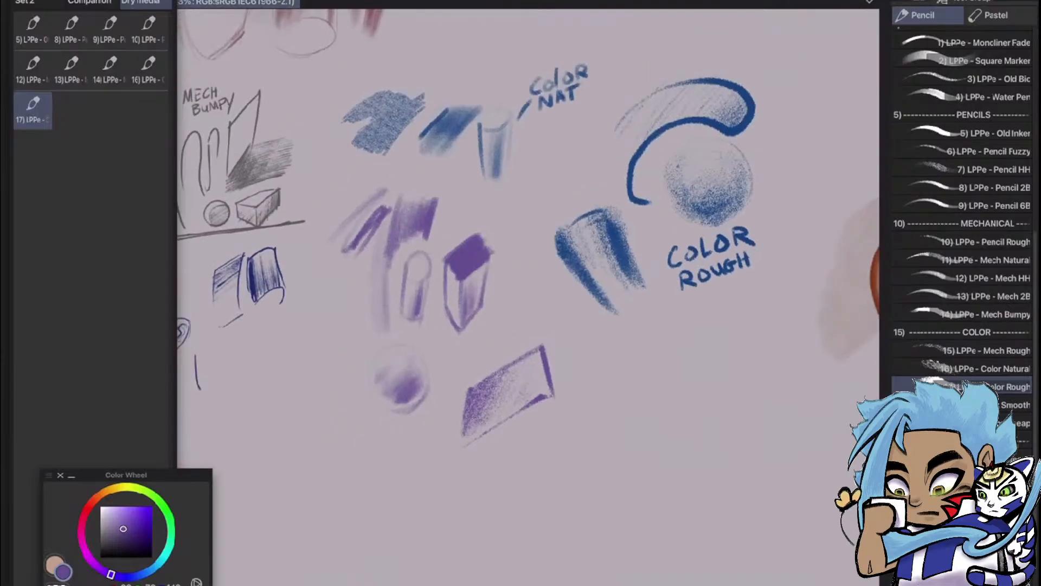
scroll(597, 315, "up", 2)
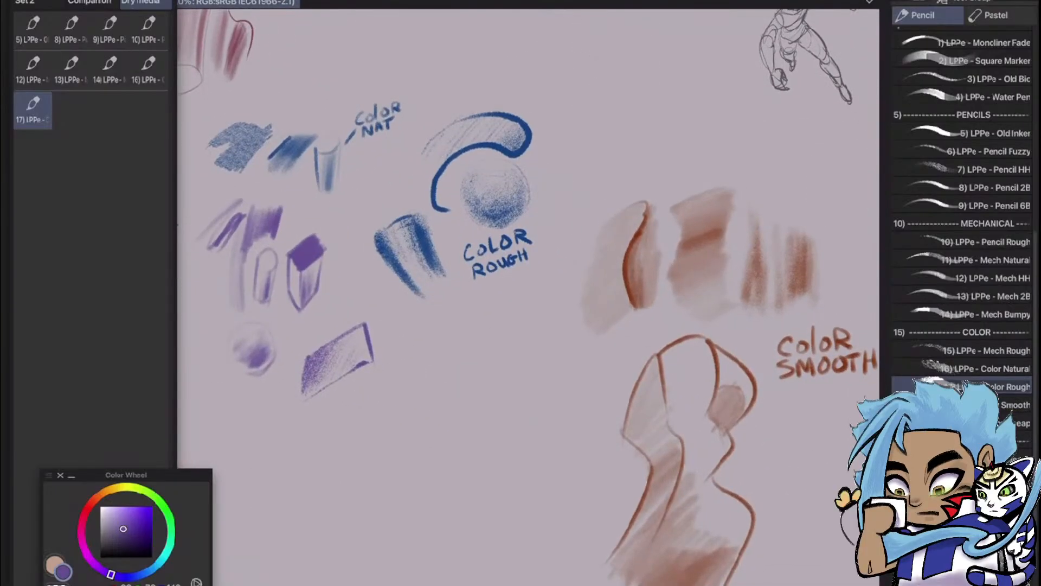
scroll(529, 293, "down", 2)
scroll(529, 293, "up", 4)
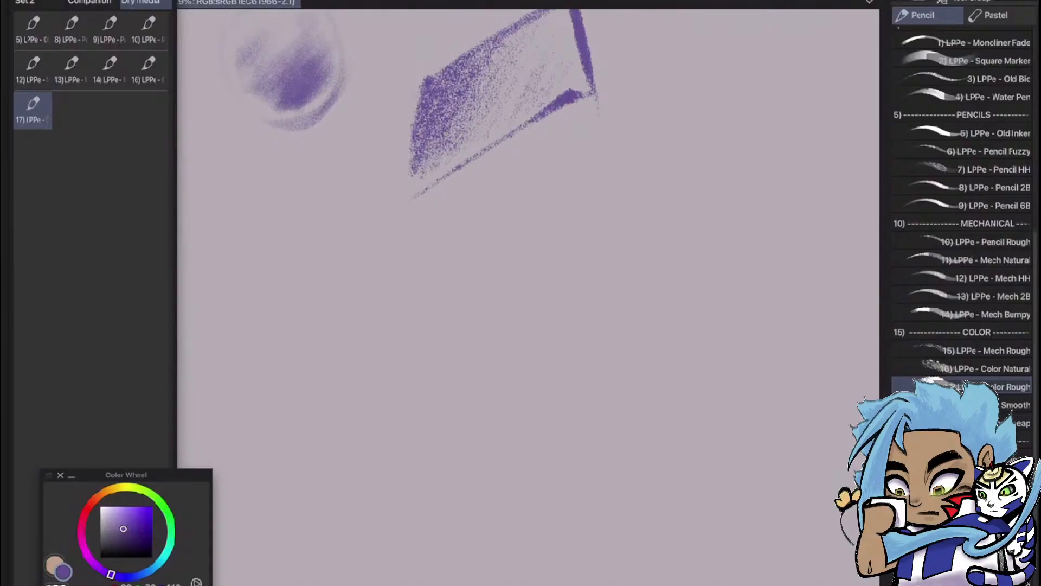
left_click(965, 405)
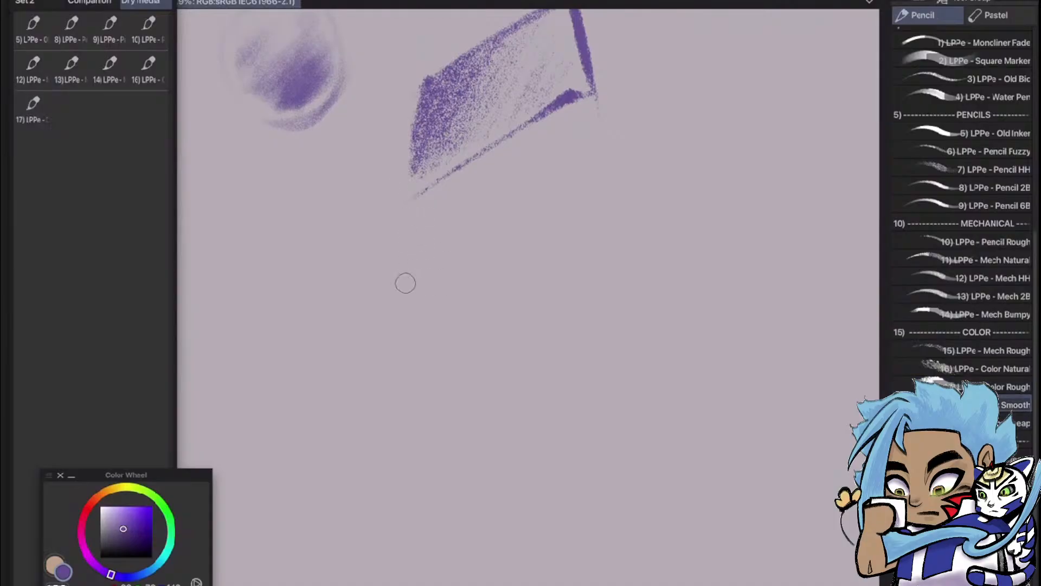
left_click_drag(420, 306, 472, 395)
mouse_move(422, 286)
left_mouse_down()
mouse_move(507, 220)
mouse_move(550, 266)
mouse_move(565, 329)
mouse_move(549, 379)
mouse_move(522, 398)
mouse_move(449, 369)
left_mouse_up()
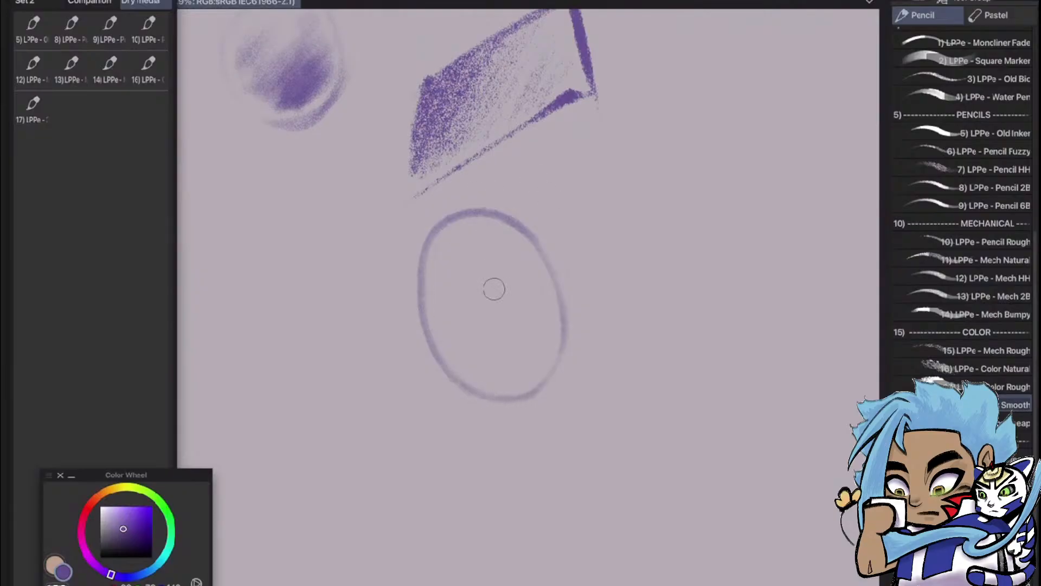
Shade the oval with soft vertical purple strokes, darkest along its base, and add the 18) LPPe - Color Smooth pencil to Quick Access
mouse_move(440, 254)
left_mouse_down()
mouse_move(442, 340)
mouse_move(477, 379)
mouse_move(483, 332)
mouse_move(500, 358)
mouse_move(500, 314)
mouse_move(459, 328)
mouse_move(466, 371)
mouse_move(449, 353)
mouse_move(445, 241)
mouse_move(451, 282)
mouse_move(471, 250)
left_mouse_up()
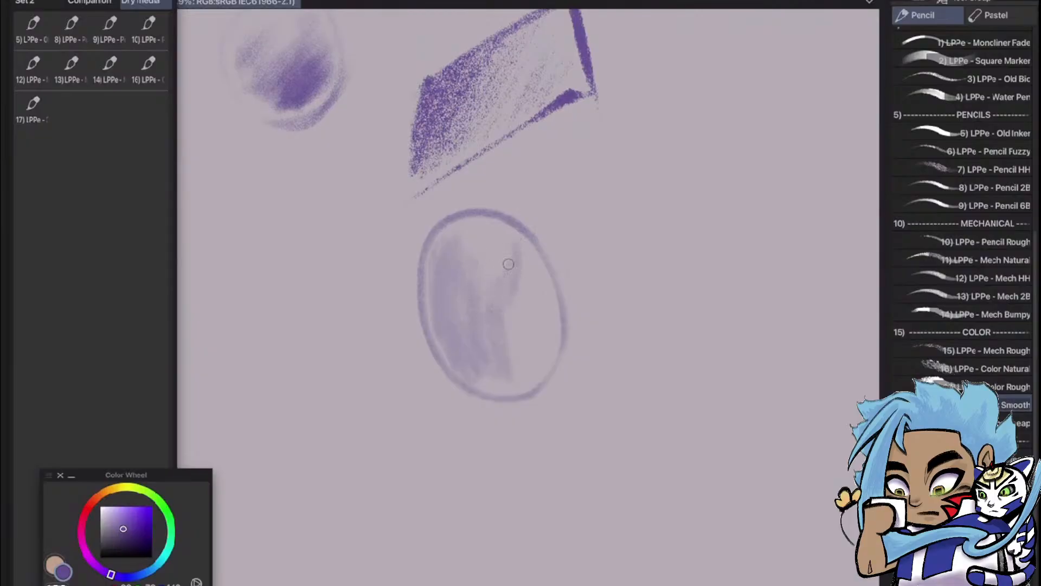
mouse_move(512, 263)
left_mouse_down()
mouse_move(508, 319)
mouse_move(517, 295)
mouse_move(508, 380)
mouse_move(492, 377)
mouse_move(491, 388)
mouse_move(491, 349)
mouse_move(519, 347)
mouse_move(518, 392)
mouse_move(543, 352)
mouse_move(535, 280)
mouse_move(529, 370)
mouse_move(500, 378)
mouse_move(482, 359)
mouse_move(501, 359)
mouse_move(510, 320)
mouse_move(509, 343)
mouse_move(518, 323)
mouse_move(493, 344)
mouse_move(500, 315)
mouse_move(476, 357)
mouse_move(487, 380)
mouse_move(464, 350)
left_mouse_up()
mouse_move(467, 299)
left_mouse_down()
mouse_move(444, 280)
mouse_move(504, 315)
left_mouse_up()
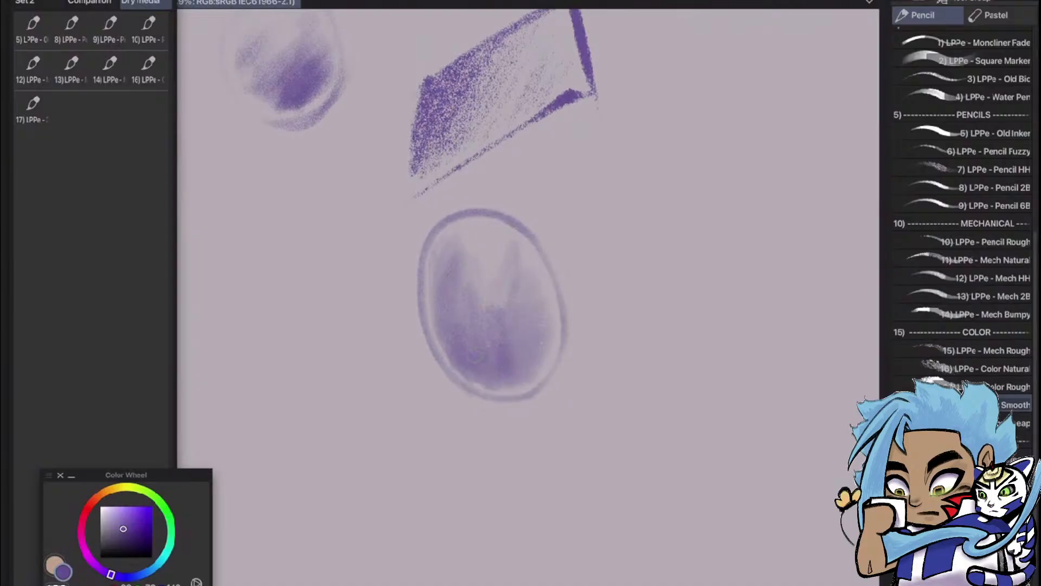
mouse_move(513, 369)
left_mouse_down()
mouse_move(534, 344)
mouse_move(512, 361)
left_mouse_up()
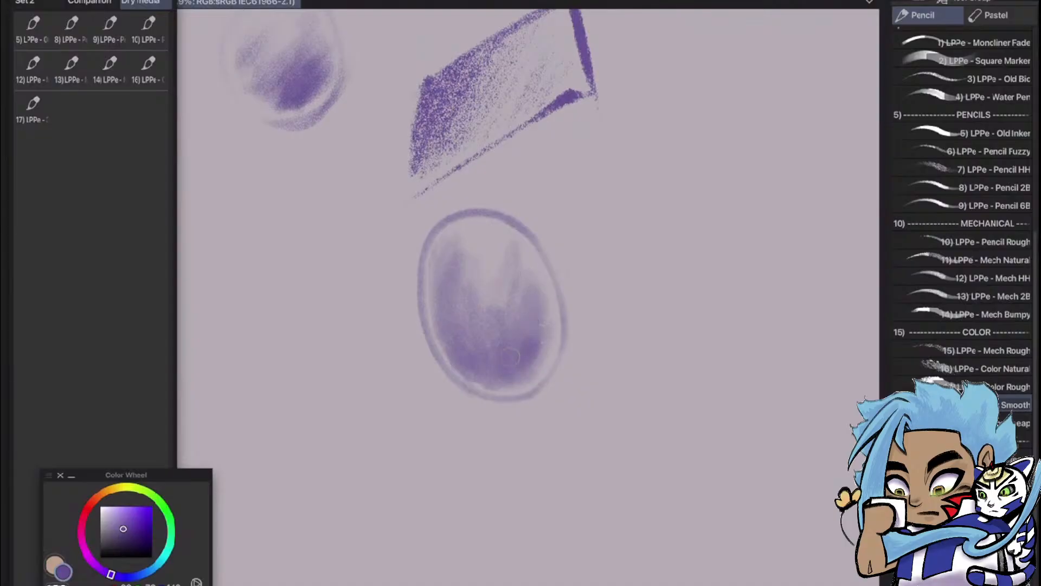
mouse_move(502, 371)
left_mouse_down()
mouse_move(483, 328)
mouse_move(468, 323)
mouse_move(459, 278)
left_mouse_up()
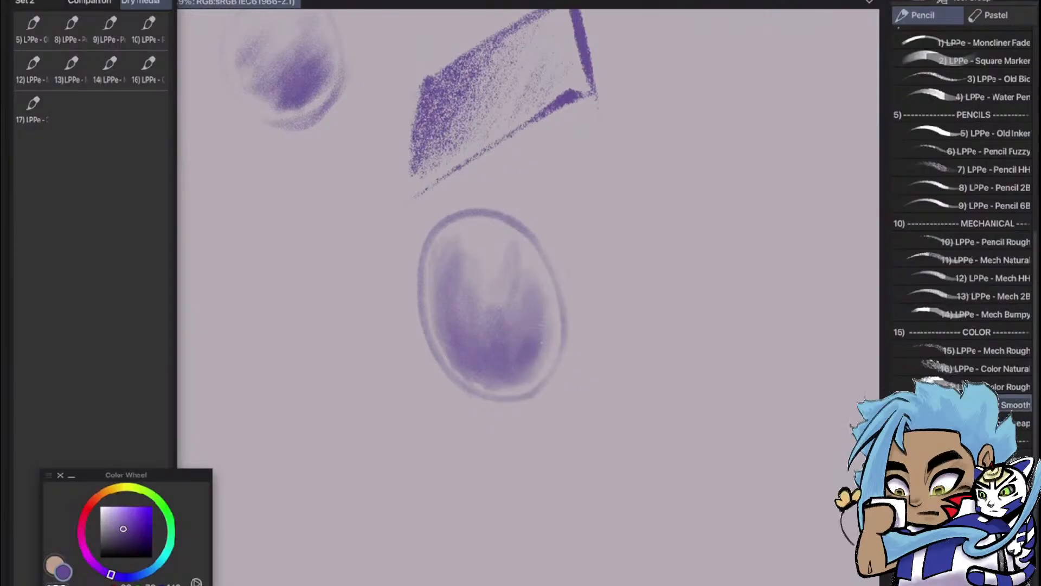
mouse_move(1015, 405)
left_mouse_down()
mouse_move(558, 421)
mouse_move(35, 104)
mouse_move(71, 109)
left_mouse_up()
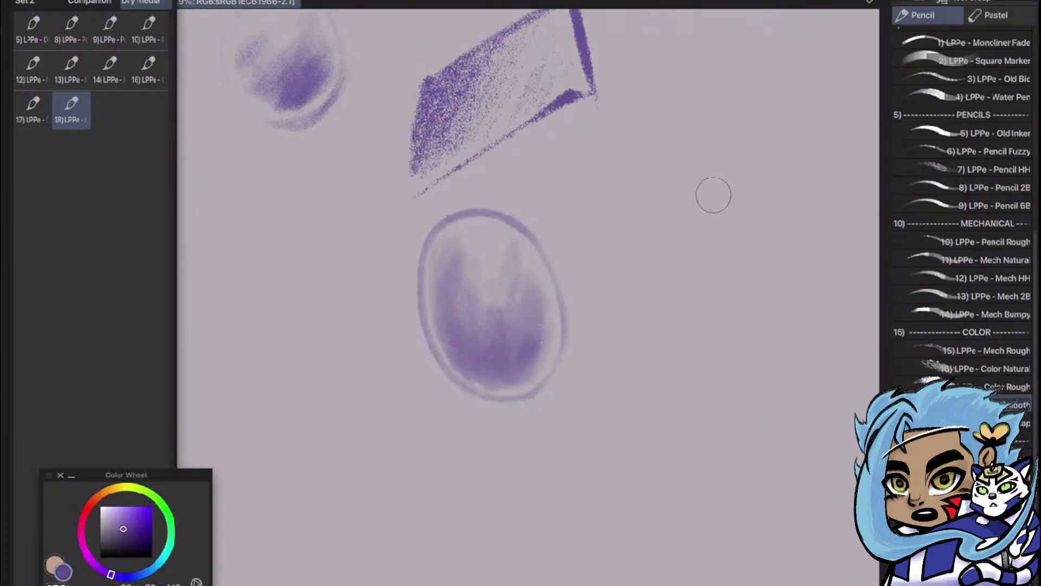
Sketch a purple standing figure beside the oval, outlining the torso, the outer thighs and the left arm
mouse_move(718, 90)
left_mouse_down()
mouse_move(729, 184)
mouse_move(772, 122)
mouse_move(759, 217)
left_mouse_up()
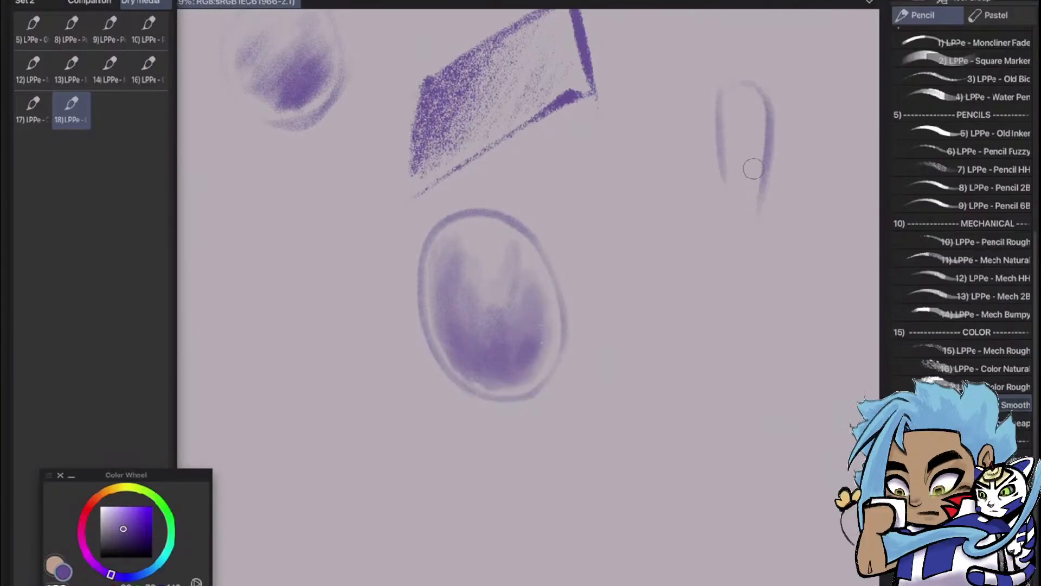
mouse_move(720, 161)
left_mouse_down()
mouse_move(705, 173)
mouse_move(655, 314)
left_mouse_up()
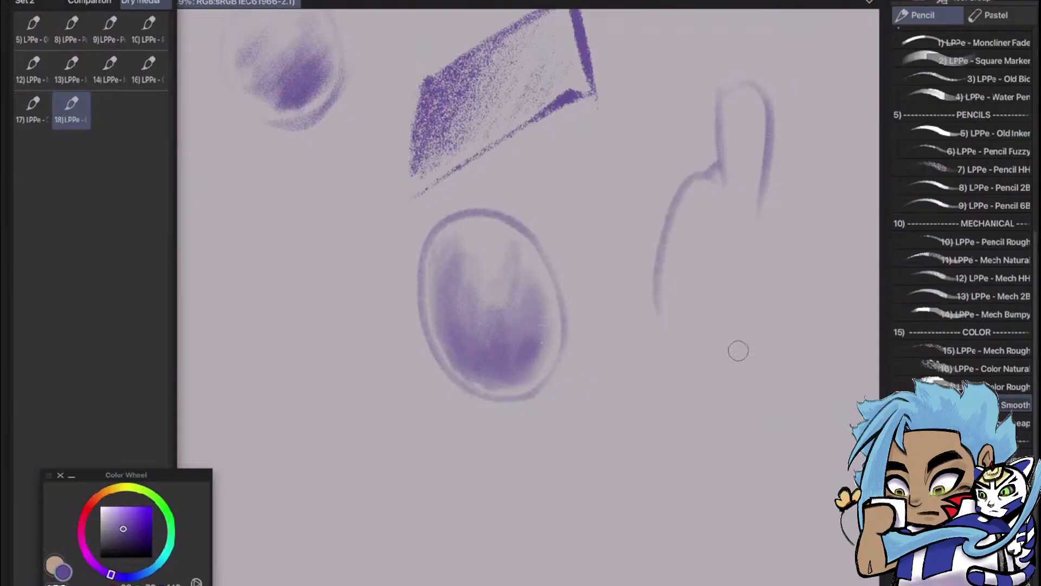
mouse_move(759, 190)
left_mouse_down()
mouse_move(779, 241)
mouse_move(765, 379)
left_mouse_up()
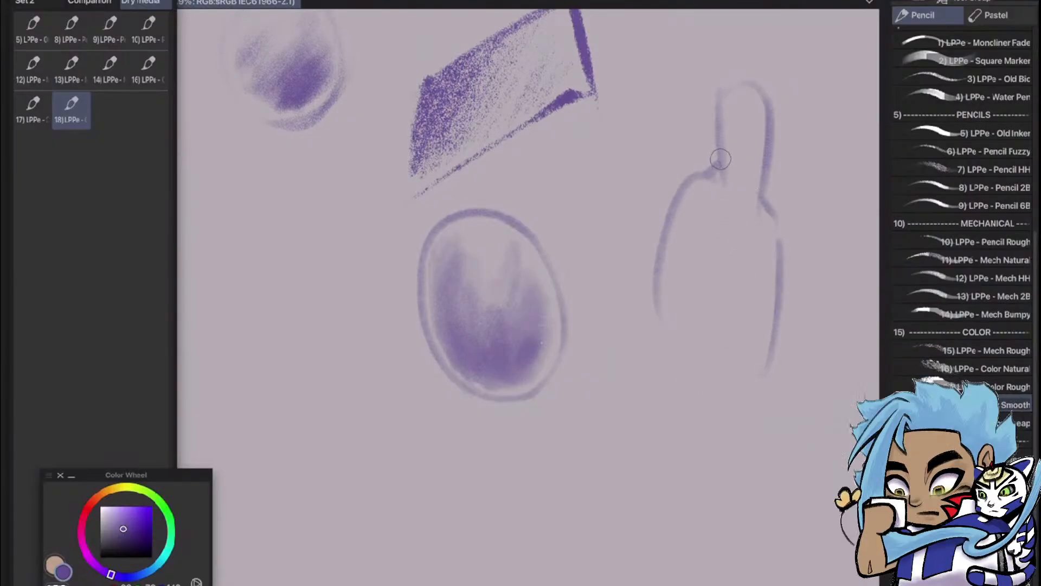
mouse_move(734, 82)
left_mouse_down()
mouse_move(699, 88)
mouse_move(654, 174)
left_mouse_up()
mouse_move(721, 124)
left_mouse_down()
mouse_move(678, 175)
mouse_move(628, 264)
left_mouse_up()
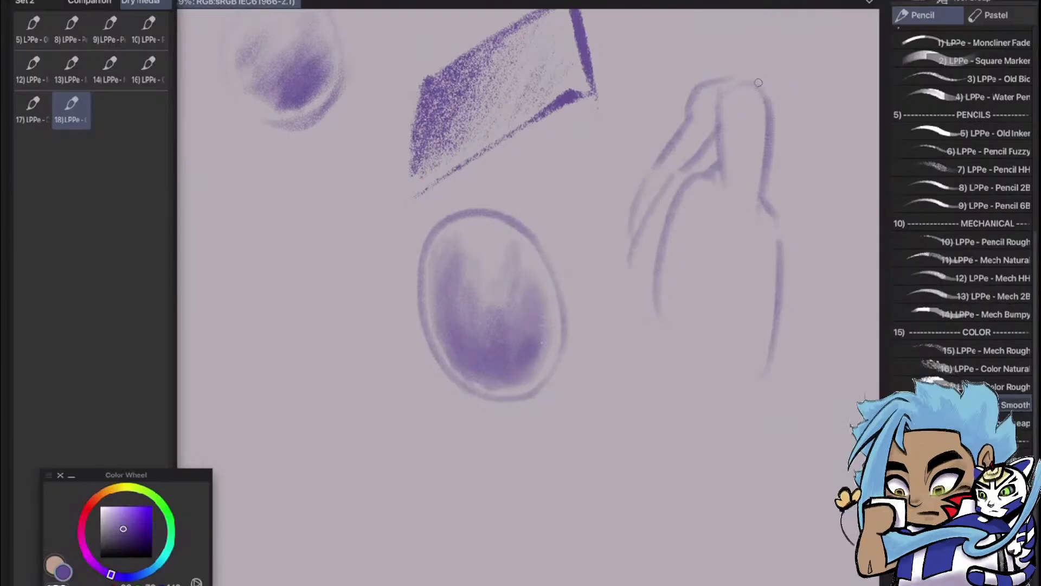
Add the figure's faint right arm and outline the left leg's inner thigh, knee and lower leg
mouse_move(773, 152)
left_mouse_down()
mouse_move(814, 216)
mouse_move(813, 287)
left_mouse_up()
mouse_move(760, 197)
left_mouse_down()
mouse_move(737, 289)
mouse_move(699, 391)
mouse_move(684, 404)
left_mouse_up()
left_click_drag(659, 346, 615, 529)
left_click_drag(700, 402, 668, 570)
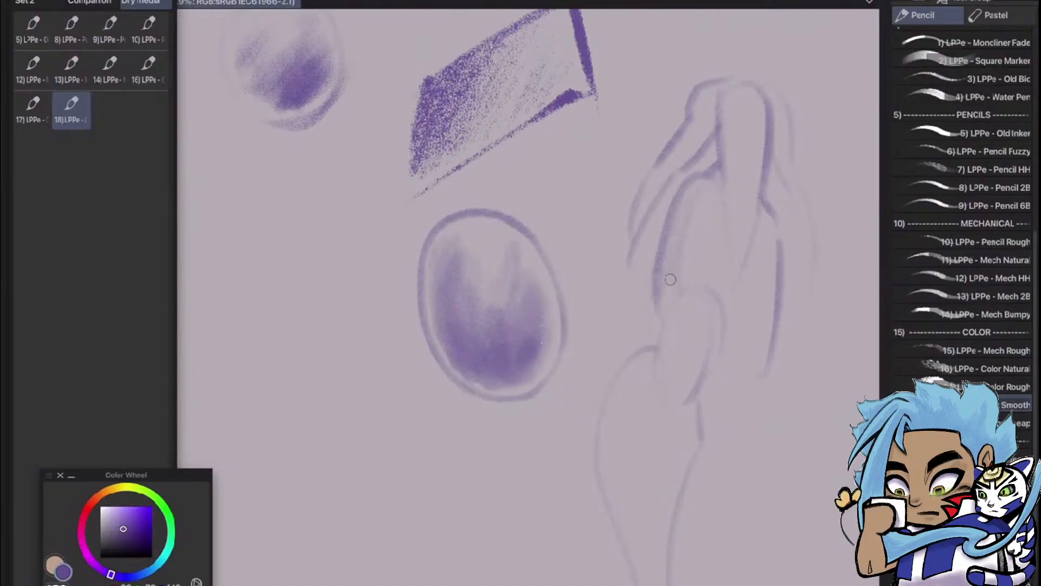
mouse_move(658, 288)
left_mouse_down()
mouse_move(668, 356)
mouse_move(689, 369)
mouse_move(631, 581)
left_mouse_up()
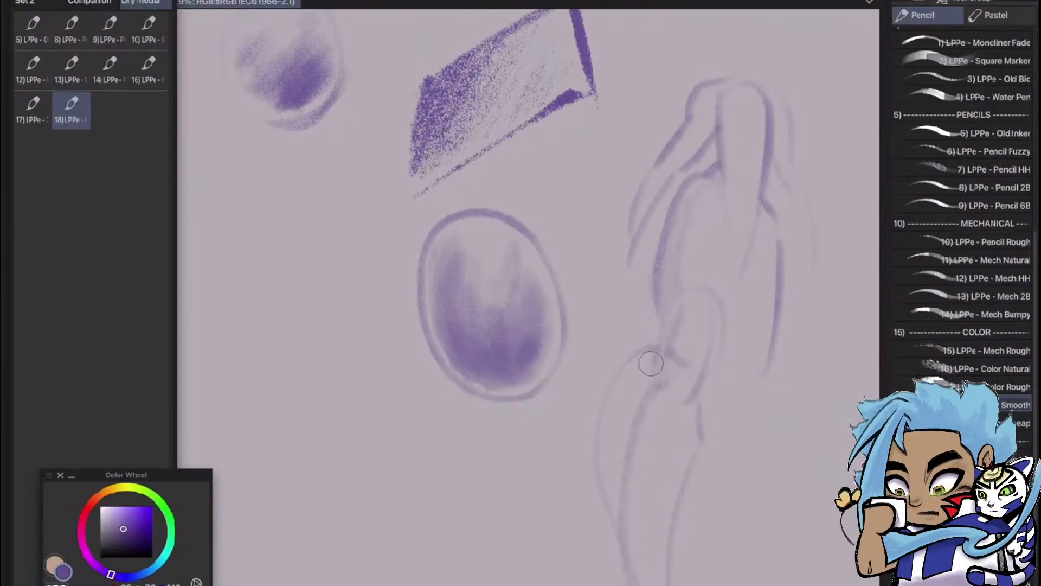
Shade the figure's left leg with soft strokes along the calf, shin, knee and inner thigh
mouse_move(640, 360)
left_mouse_down()
mouse_move(613, 385)
mouse_move(617, 430)
mouse_move(632, 369)
mouse_move(627, 401)
mouse_move(642, 374)
mouse_move(612, 507)
left_mouse_up()
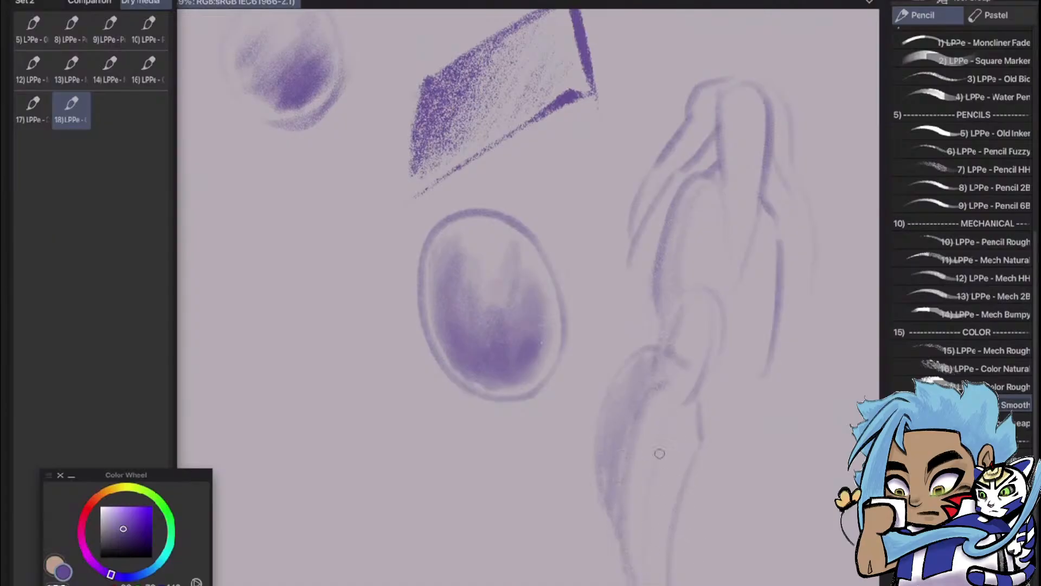
mouse_move(668, 419)
left_mouse_down()
mouse_move(642, 576)
mouse_move(656, 472)
mouse_move(642, 564)
mouse_move(656, 578)
mouse_move(696, 432)
left_mouse_up()
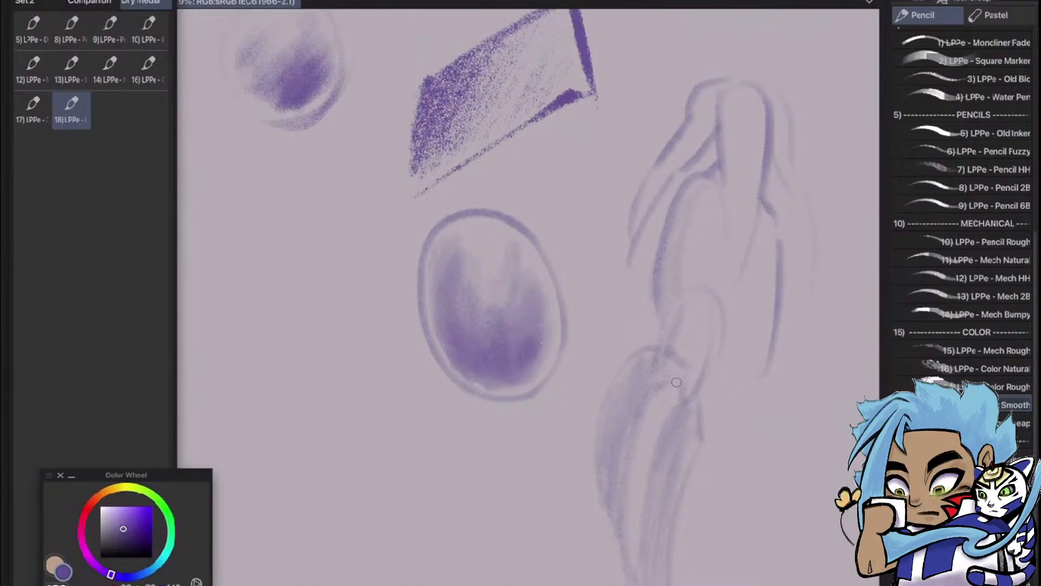
mouse_move(683, 371)
left_mouse_down()
mouse_move(706, 320)
mouse_move(695, 372)
mouse_move(706, 346)
mouse_move(711, 298)
left_mouse_up()
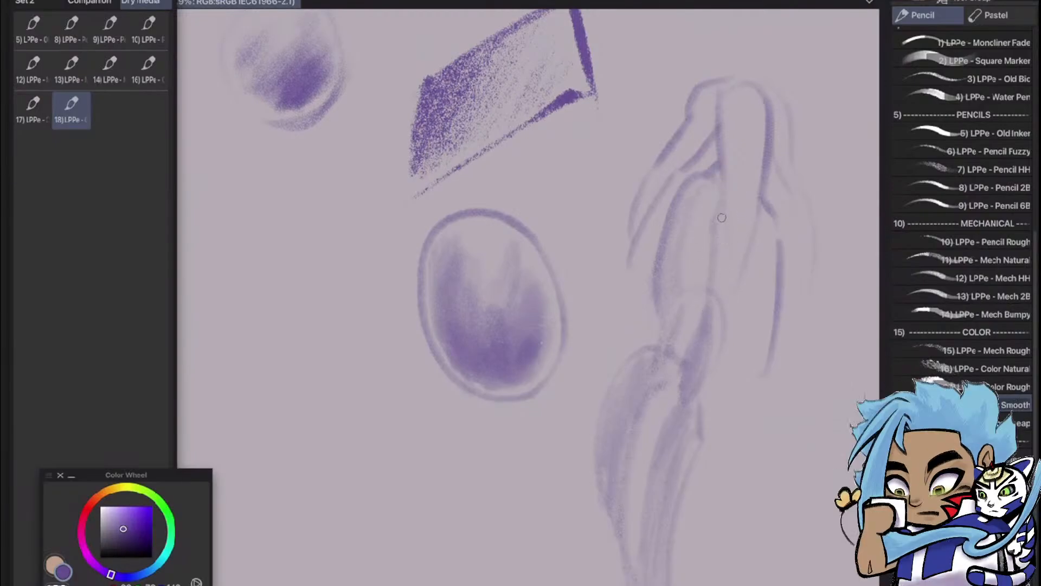
mouse_move(722, 218)
left_mouse_down()
mouse_move(705, 325)
mouse_move(733, 261)
mouse_move(733, 285)
left_mouse_up()
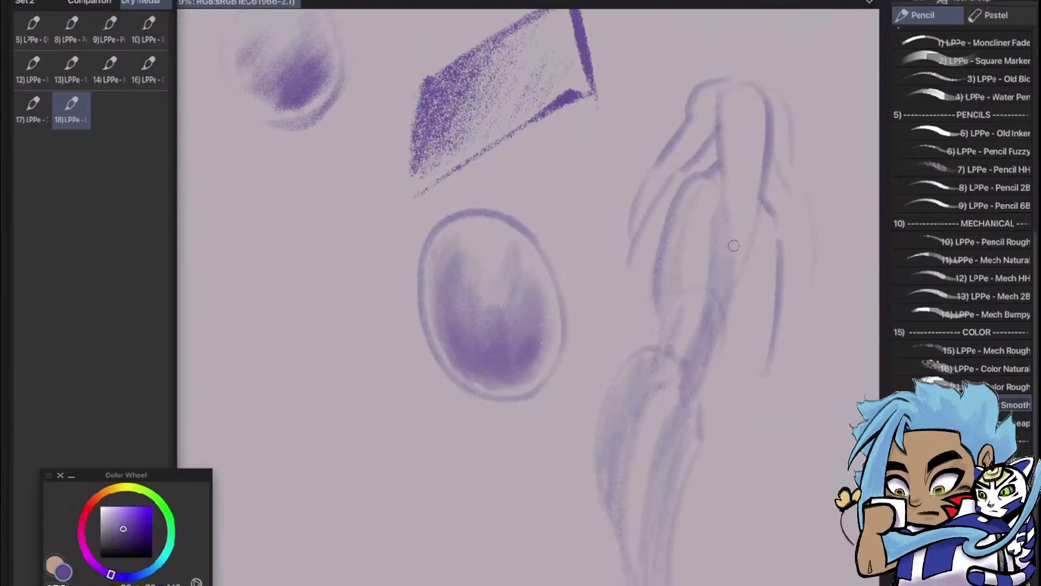
Draw the figure's right leg from hip to lower leg, with light shading on the inner thigh and calf
mouse_move(748, 238)
left_mouse_down()
mouse_move(726, 263)
mouse_move(751, 237)
mouse_move(724, 301)
mouse_move(802, 246)
mouse_move(761, 380)
mouse_move(740, 350)
mouse_move(735, 303)
mouse_move(730, 371)
mouse_move(722, 321)
mouse_move(742, 383)
left_mouse_up()
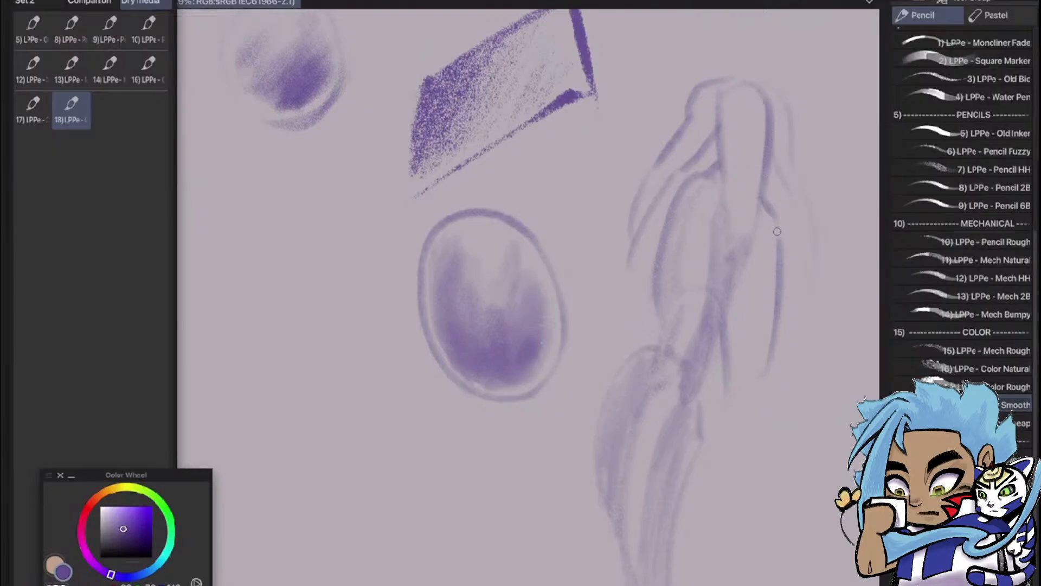
left_click_drag(778, 241, 760, 378)
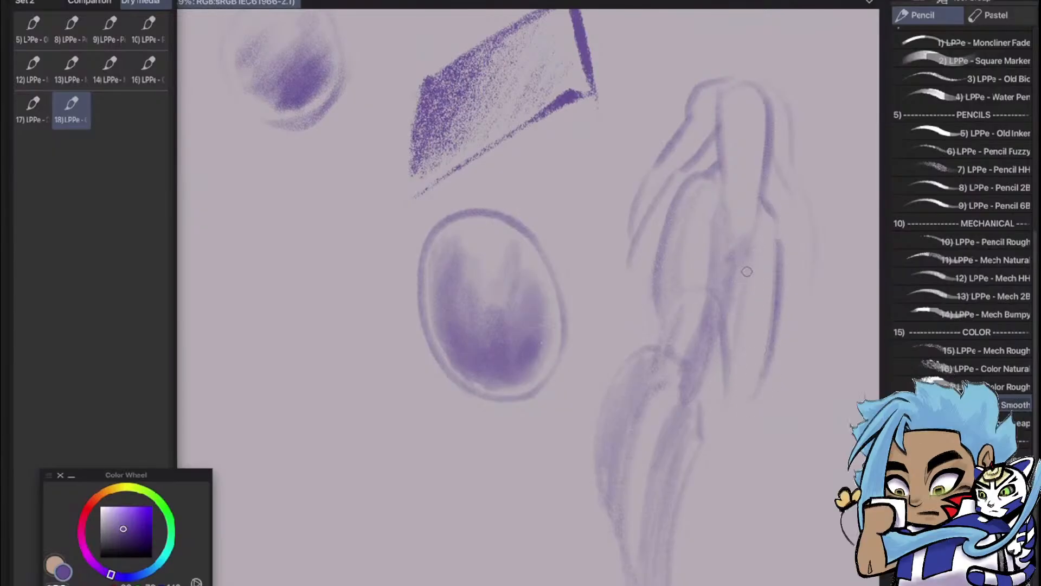
mouse_move(731, 320)
left_mouse_down()
mouse_move(731, 403)
mouse_move(709, 421)
left_mouse_up()
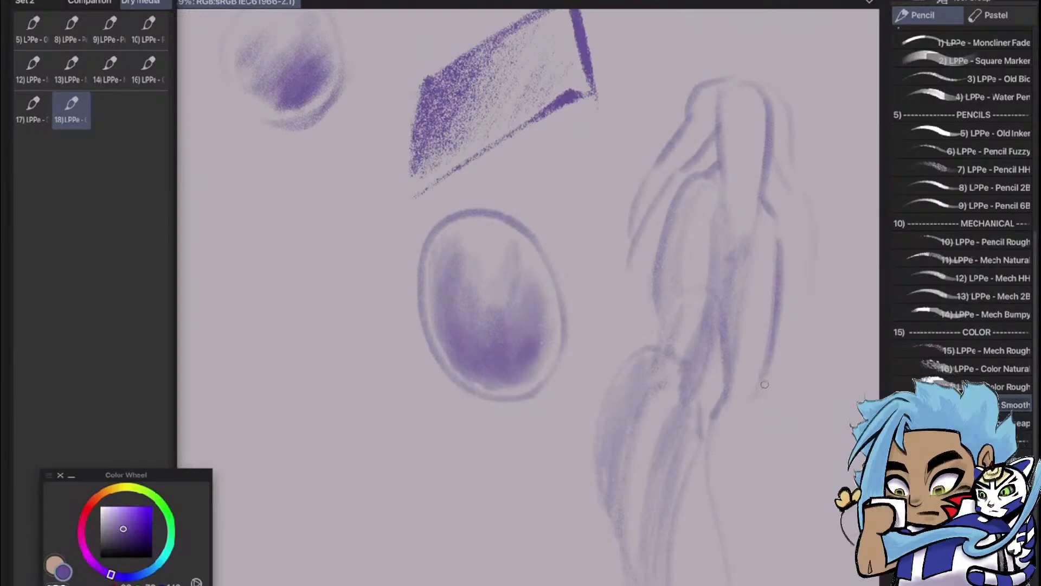
mouse_move(764, 384)
left_mouse_down()
mouse_move(768, 475)
mouse_move(751, 564)
left_mouse_up()
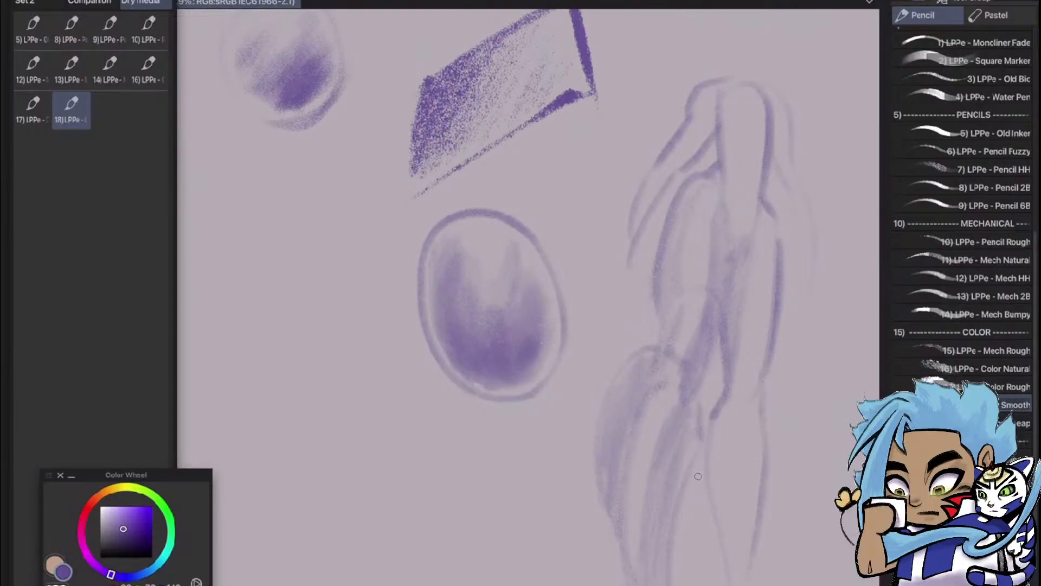
left_click_drag(698, 476, 718, 567)
left_click_drag(729, 405, 737, 467)
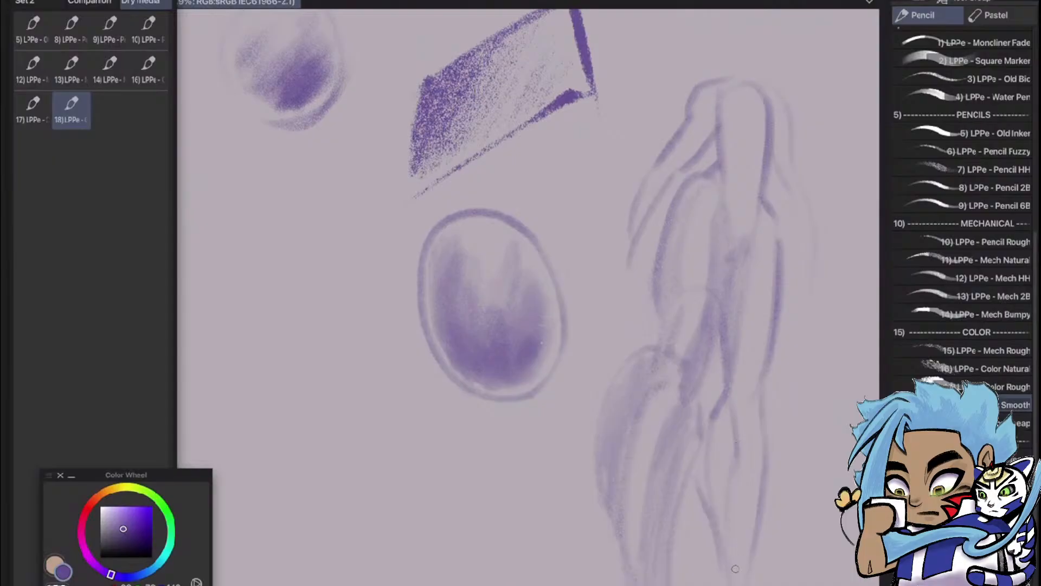
left_click_drag(727, 414, 710, 504)
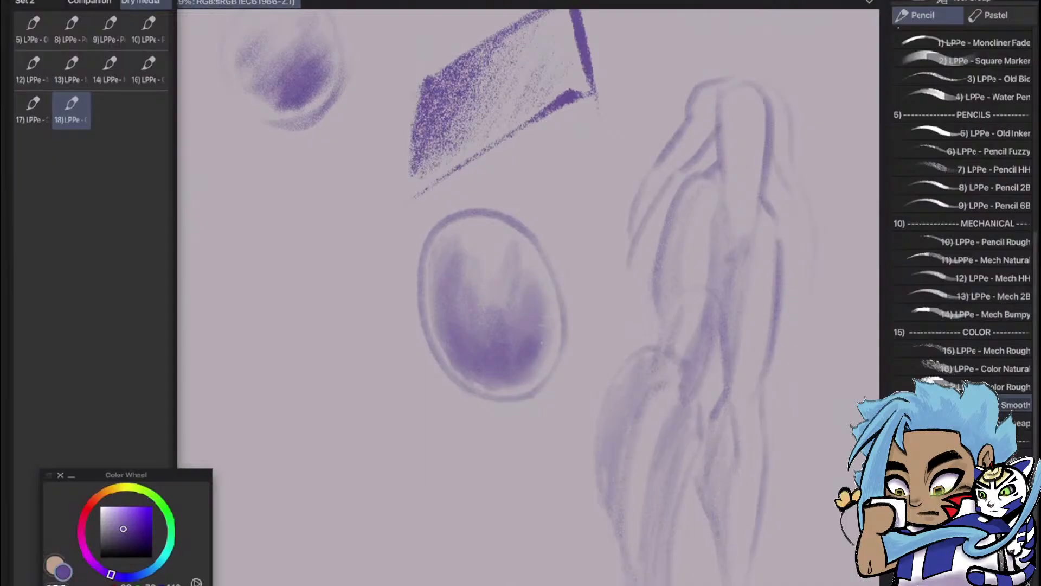
Strengthen the figure's shoulder, chest and hip contours, and add a neck and an oval head above the torso
mouse_move(718, 108)
left_mouse_down()
mouse_move(703, 113)
mouse_move(712, 120)
left_mouse_up()
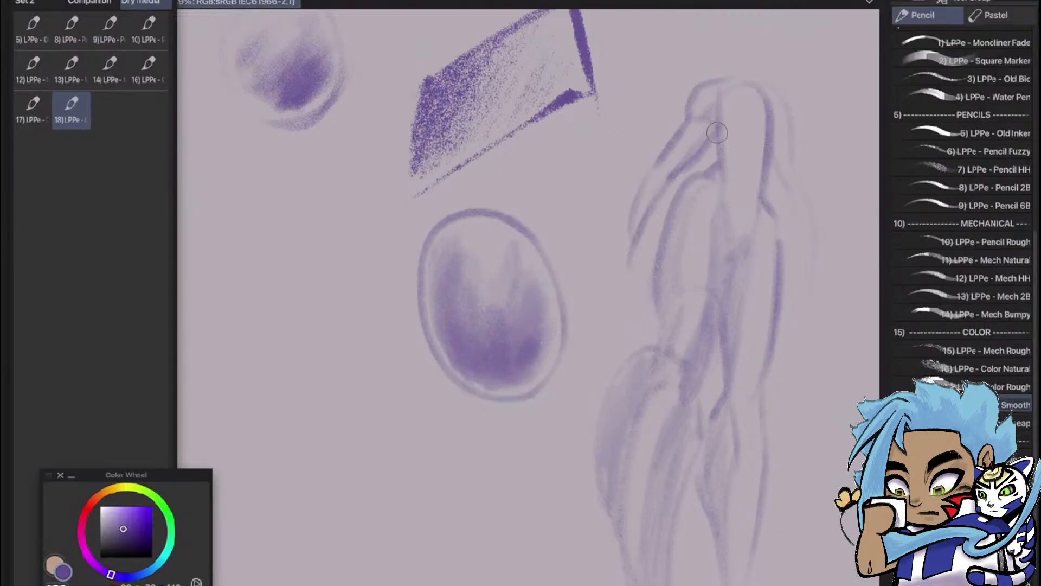
mouse_move(720, 105)
left_mouse_down()
mouse_move(714, 137)
mouse_move(760, 135)
left_mouse_up()
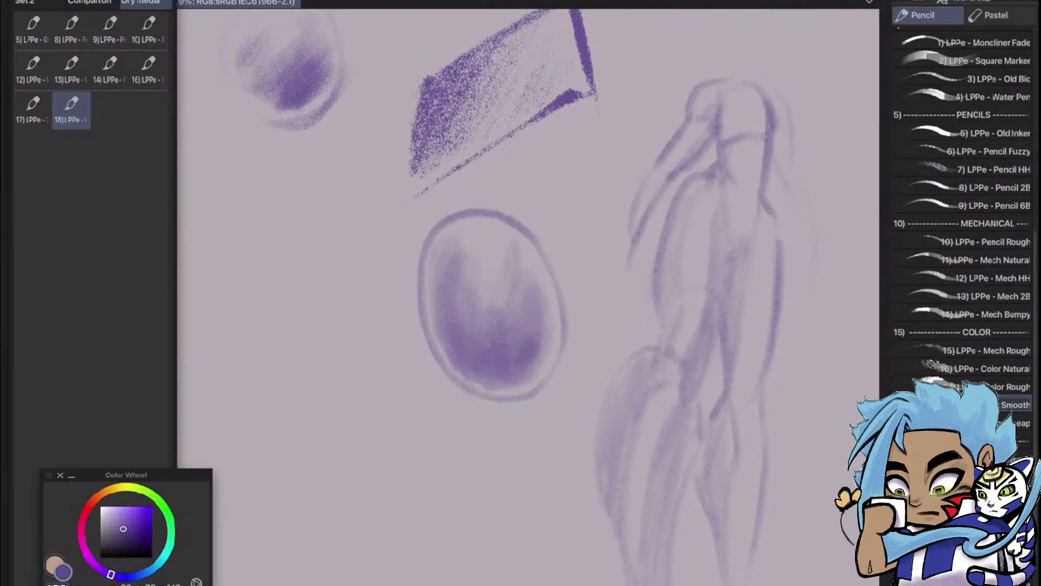
left_click_drag(765, 182, 738, 251)
left_click_drag(770, 211, 775, 278)
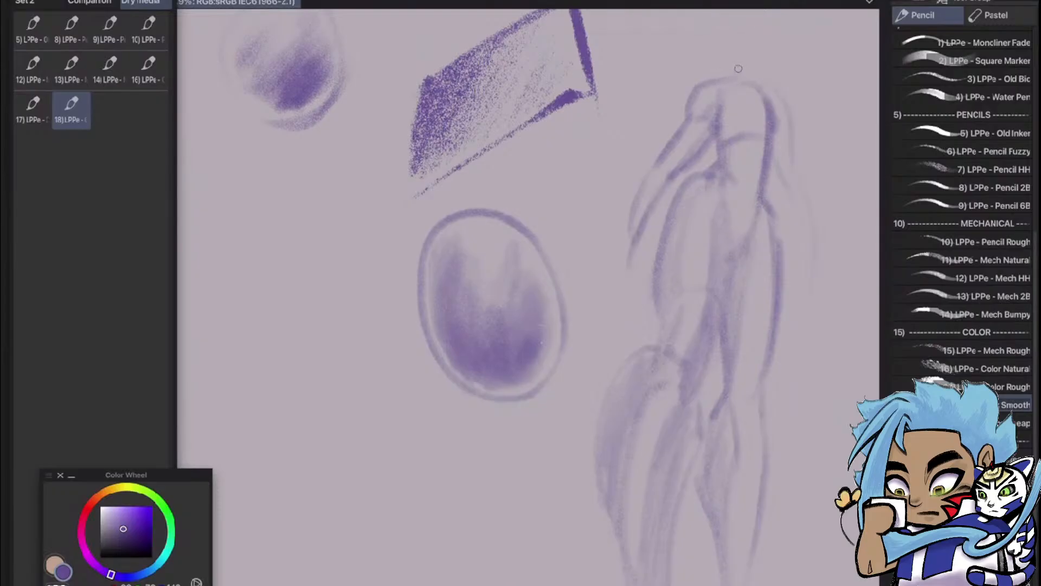
left_click_drag(758, 61, 756, 84)
mouse_move(735, 42)
left_mouse_down()
mouse_move(762, 74)
mouse_move(740, 21)
mouse_move(772, 55)
left_mouse_up()
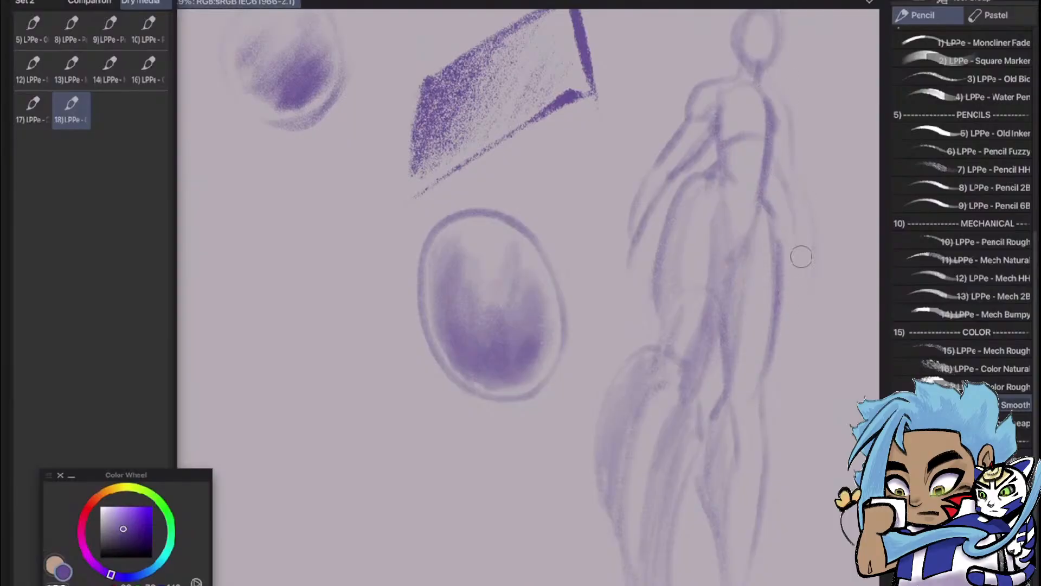
Darken the inner contour of the figure's left lower leg with the Color Smooth pencil
left_click_drag(697, 391, 682, 497)
left_click_drag(690, 441, 684, 424)
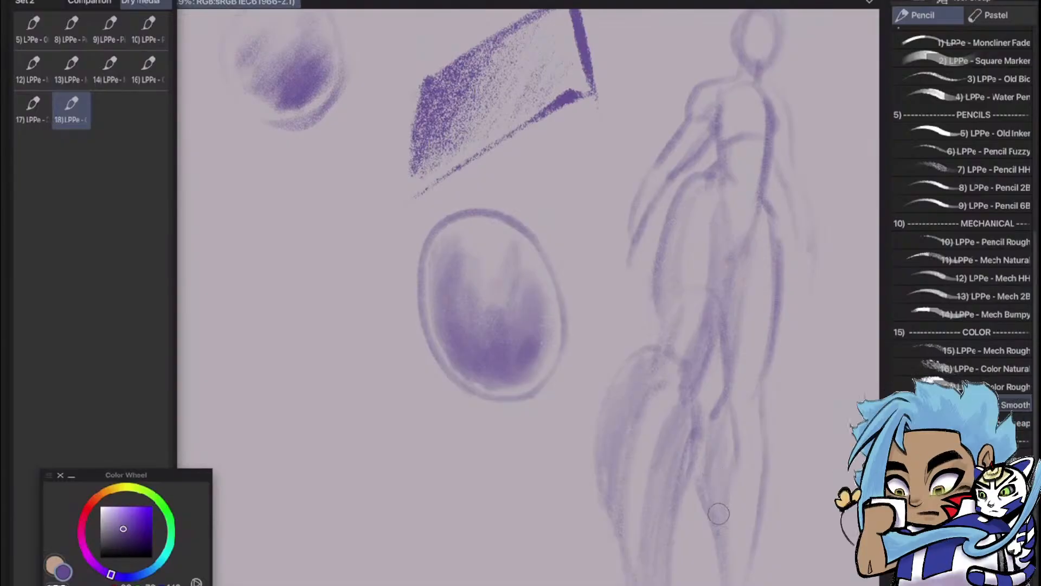
left_click_drag(542, 293, 527, 320)
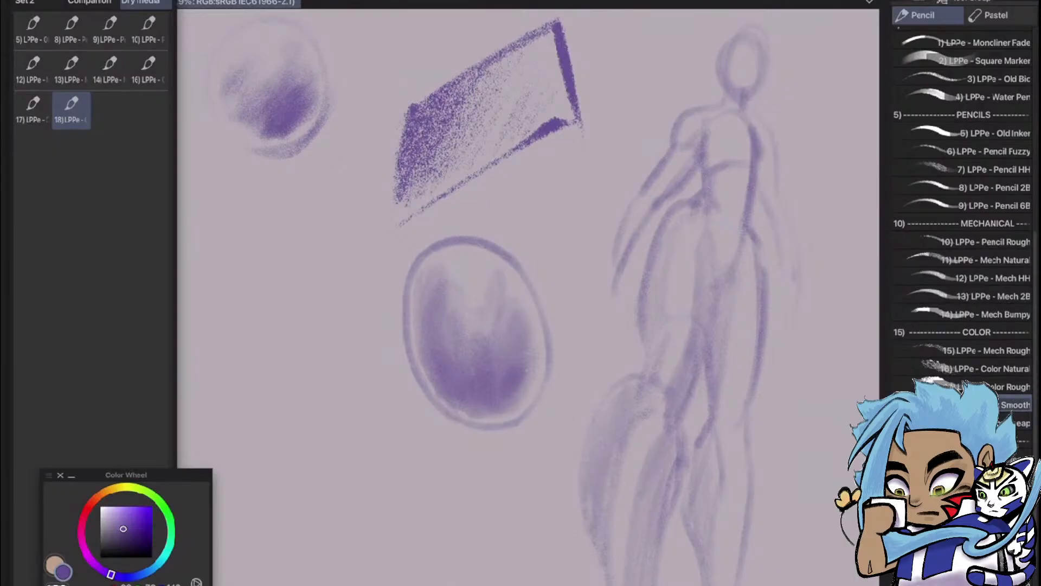
Switch to the LPPe Color Rough pencil and trace the figure's left thigh, knee, shin and calf with darker contours
left_click(1013, 387)
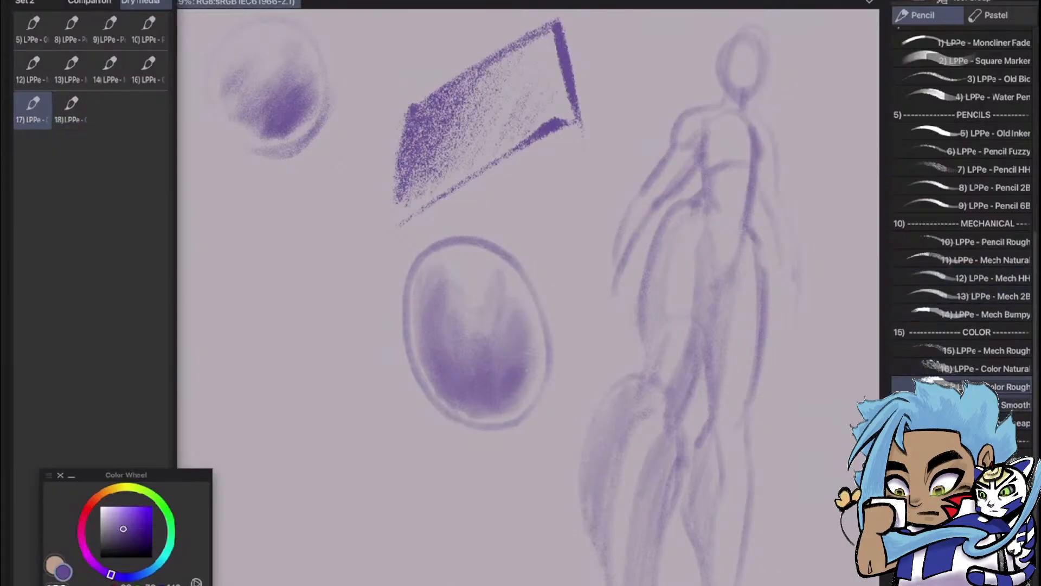
mouse_move(730, 430)
left_mouse_down()
mouse_move(746, 370)
mouse_move(738, 352)
mouse_move(701, 515)
left_mouse_up()
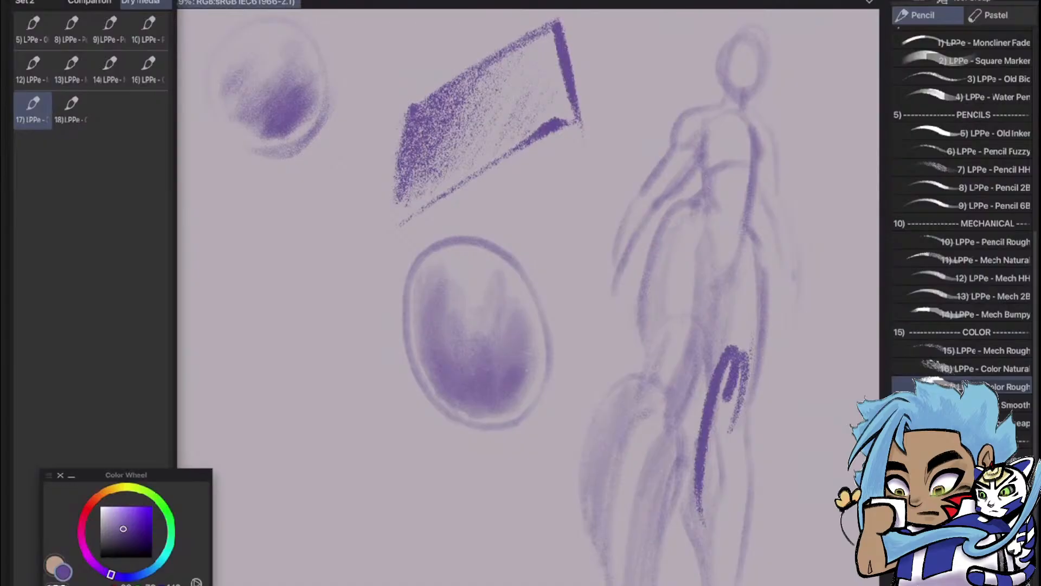
key("ctrl+z")
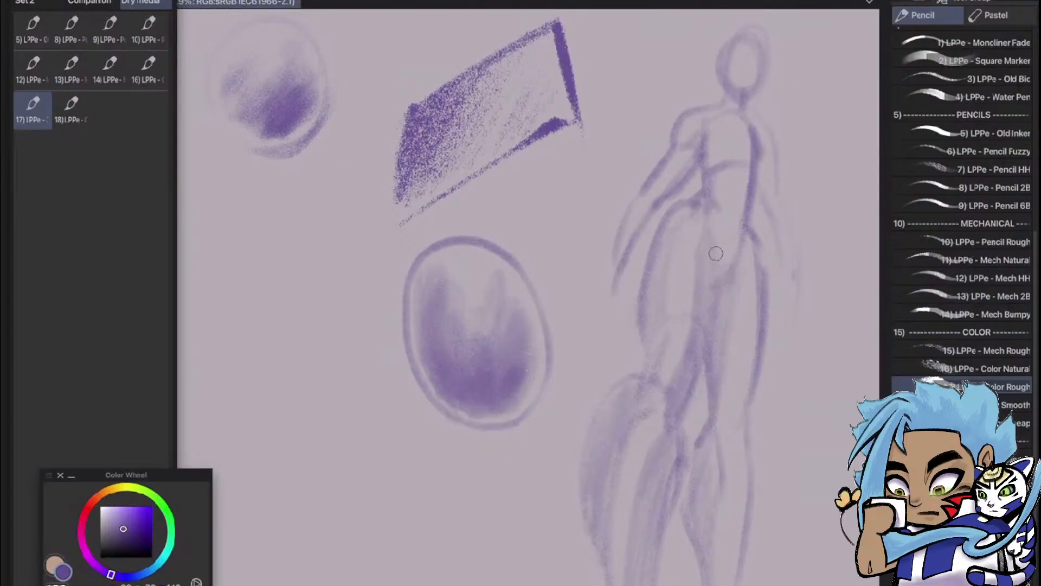
mouse_move(707, 233)
left_mouse_down()
mouse_move(703, 364)
mouse_move(703, 320)
mouse_move(692, 391)
mouse_move(665, 401)
mouse_move(680, 482)
mouse_move(650, 584)
left_mouse_up()
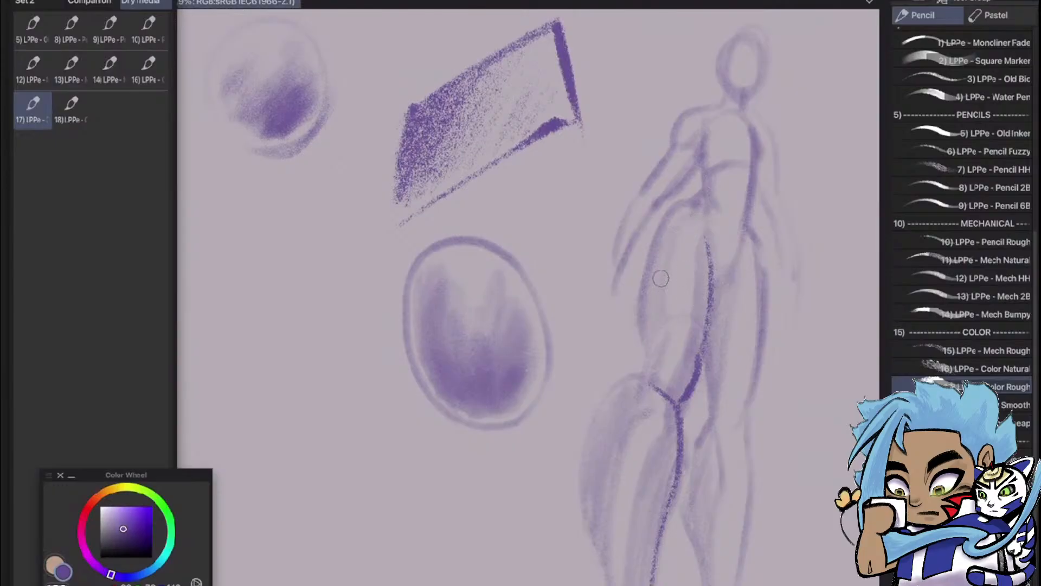
left_click_drag(699, 202, 642, 323)
mouse_move(705, 237)
left_mouse_down()
mouse_move(680, 370)
mouse_move(671, 382)
mouse_move(679, 339)
mouse_move(656, 353)
mouse_move(653, 387)
left_mouse_up()
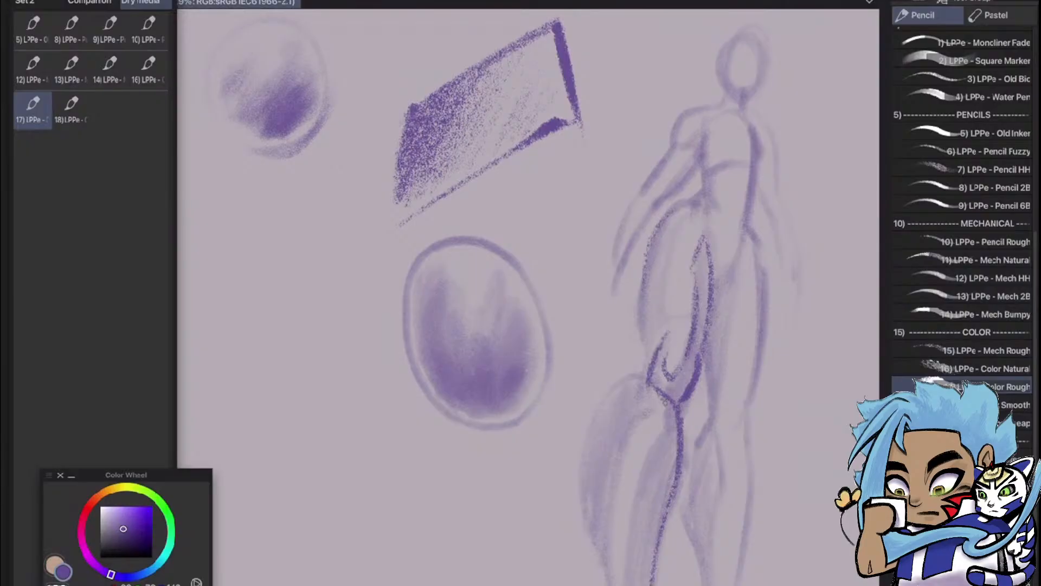
mouse_move(656, 428)
left_mouse_down()
mouse_move(626, 582)
mouse_move(601, 517)
left_mouse_up()
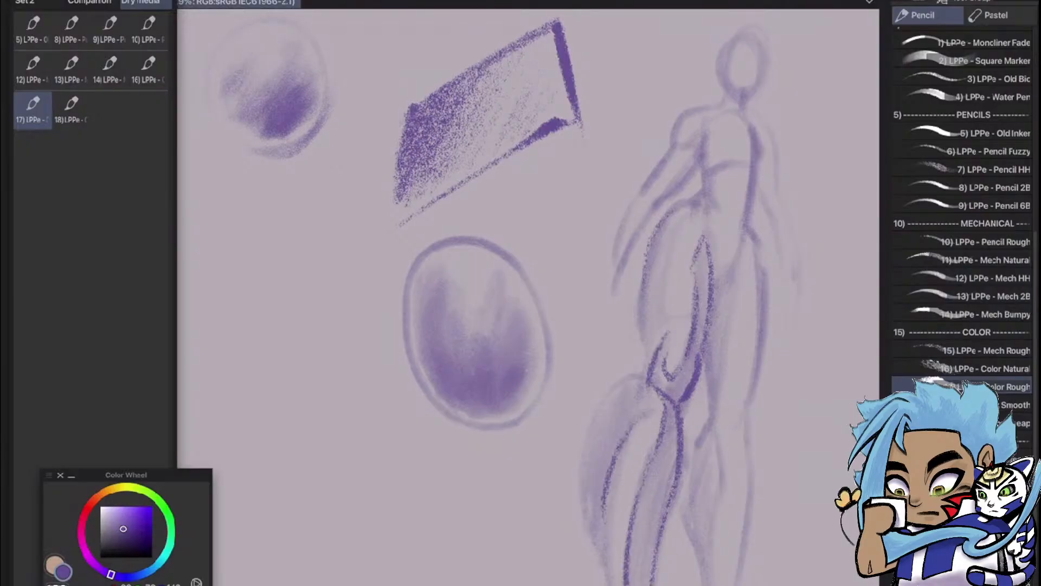
left_click_drag(606, 472, 615, 584)
Shade the figure's left thigh, the area above the knee and the shin with grainy Color Rough strokes
scroll(689, 357, "down", 2)
scroll(745, 341, "up", 2)
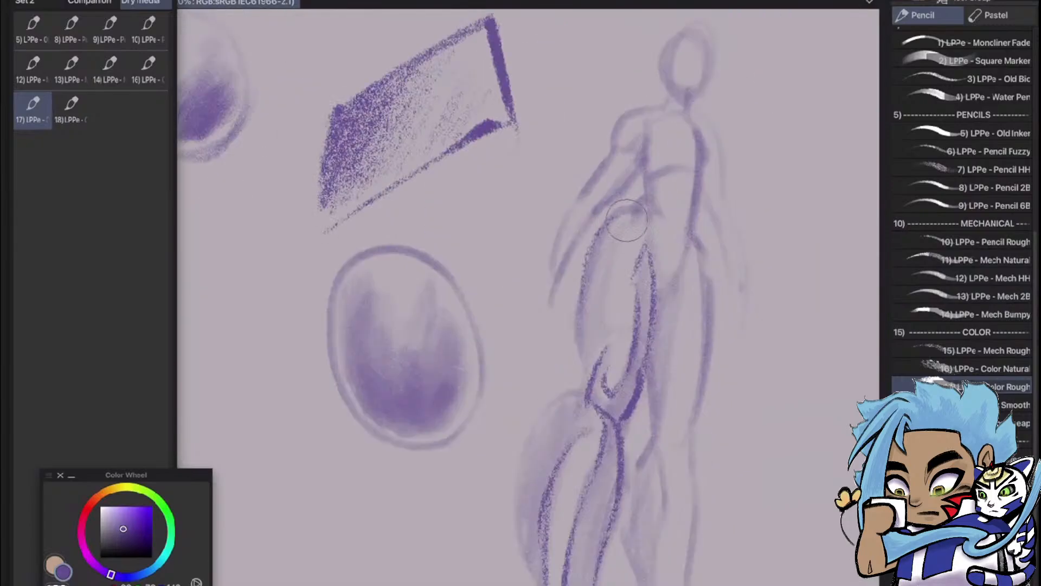
mouse_move(601, 244)
left_mouse_down()
mouse_move(581, 310)
mouse_move(606, 269)
mouse_move(592, 372)
left_mouse_up()
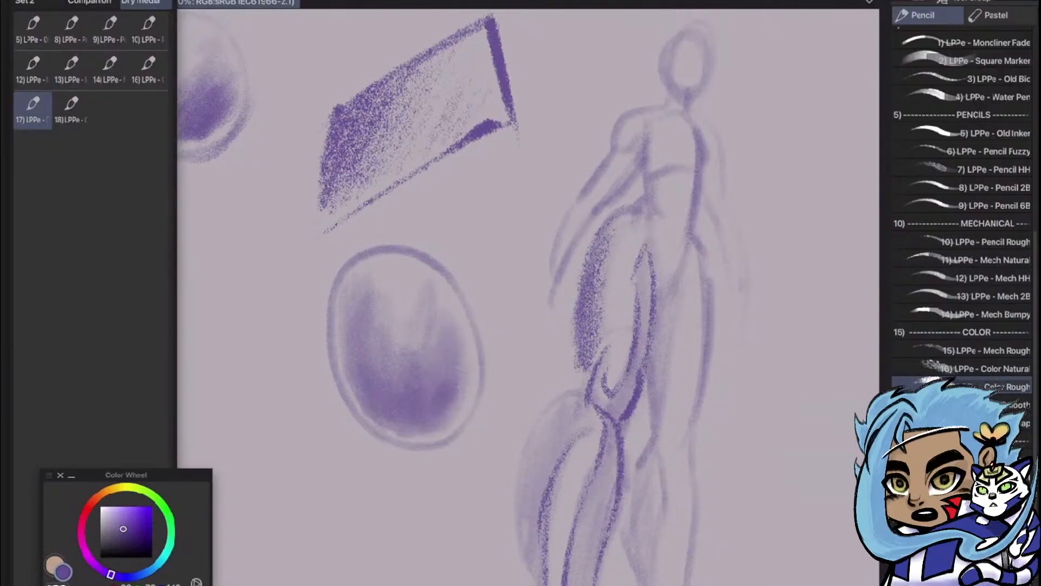
mouse_move(603, 331)
left_mouse_down()
mouse_move(588, 383)
mouse_move(629, 409)
mouse_move(633, 375)
left_mouse_up()
mouse_move(653, 268)
left_mouse_down()
mouse_move(635, 320)
mouse_move(632, 282)
mouse_move(649, 309)
mouse_move(623, 412)
mouse_move(594, 427)
left_mouse_up()
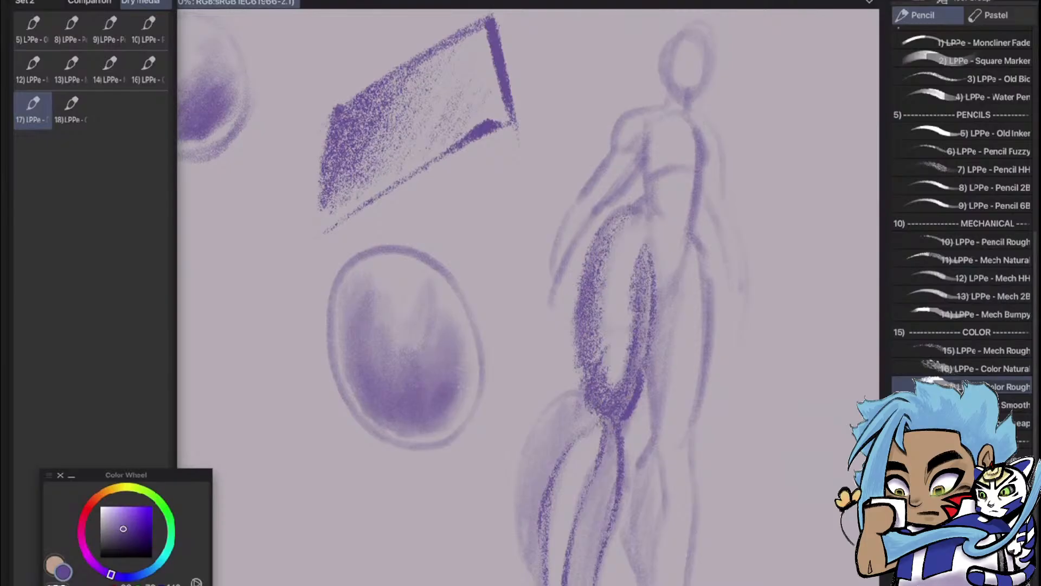
left_click_drag(594, 482, 608, 457)
mouse_move(592, 507)
left_mouse_down()
mouse_move(573, 561)
mouse_move(583, 584)
left_mouse_up()
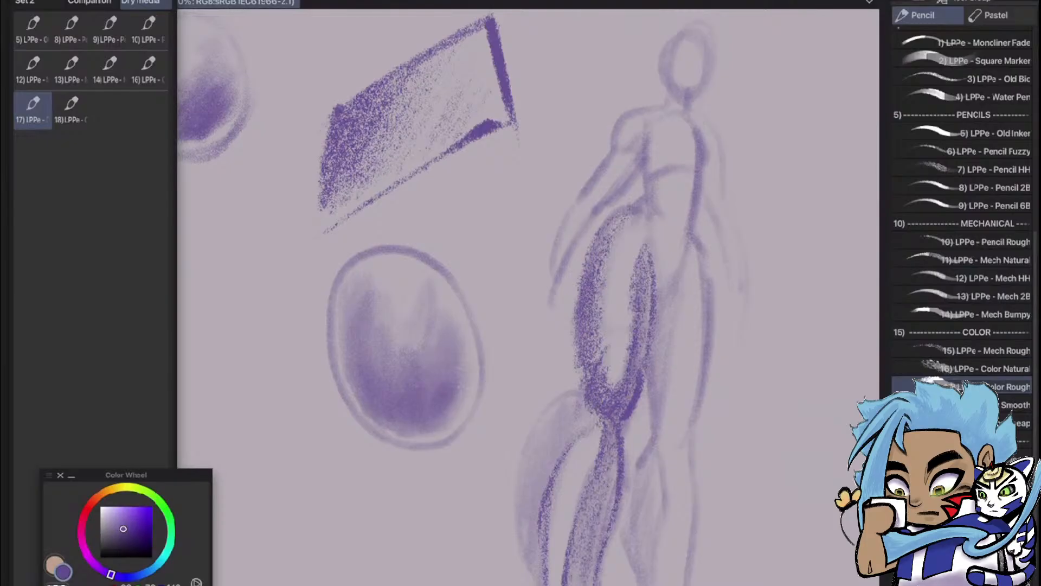
Outline the outer calf of the figure's left leg and fill the calf and upper shin with grainy shading
scroll(743, 317, "down", 3)
scroll(743, 317, "up", 2)
scroll(743, 317, "down", 3)
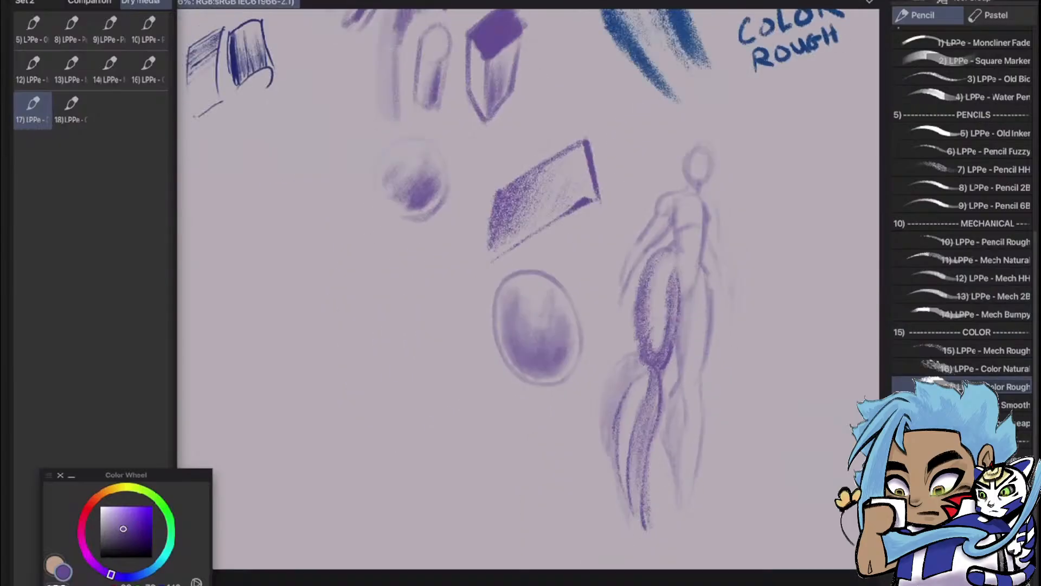
scroll(743, 318, "up", 2)
scroll(691, 315, "up", 1)
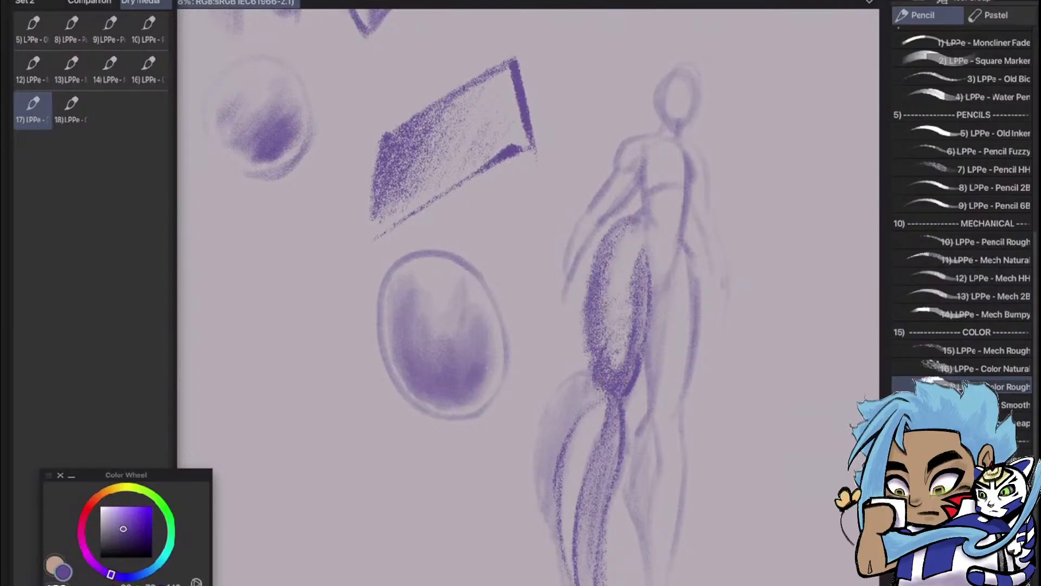
left_click_drag(593, 375, 559, 499)
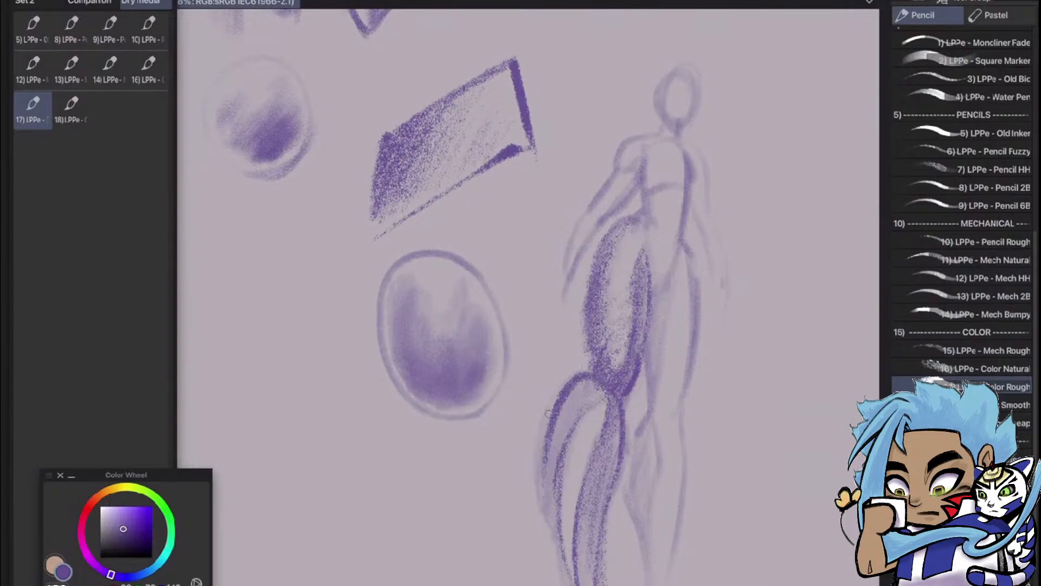
left_click_drag(548, 413, 567, 574)
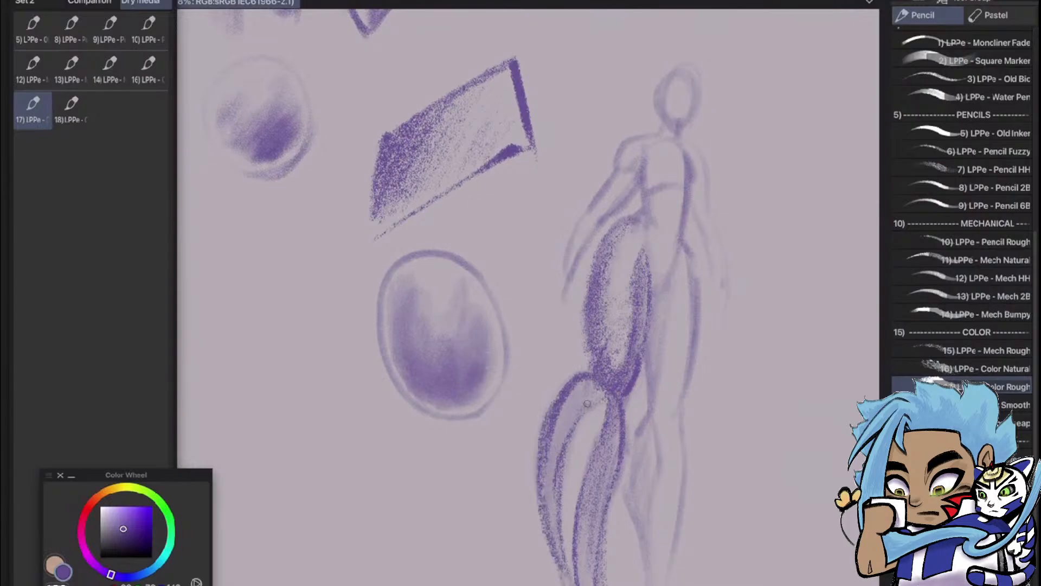
left_click_drag(578, 396, 565, 431)
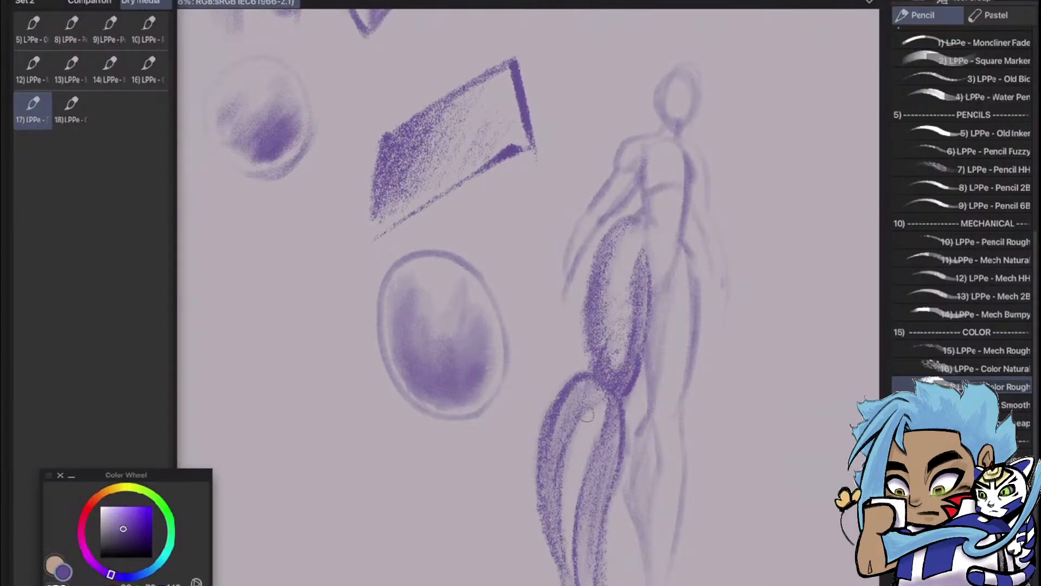
left_click_drag(579, 483, 583, 447)
Draw the ankle and foot contours at the end of the figure's left leg
scroll(529, 293, "down", 1)
left_click_drag(609, 561, 615, 585)
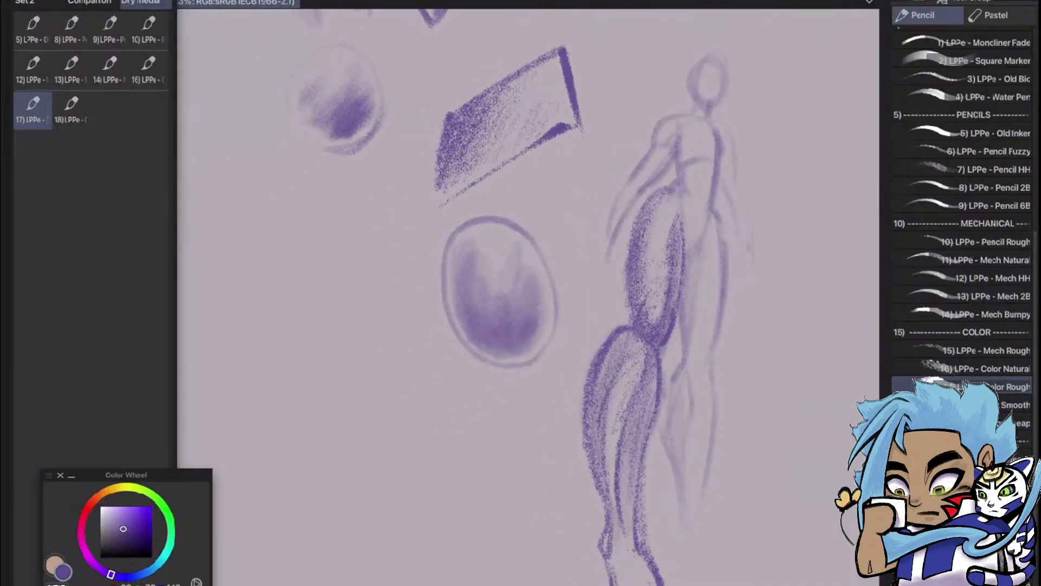
mouse_move(636, 547)
left_mouse_down()
mouse_move(646, 574)
mouse_move(642, 582)
mouse_move(631, 537)
mouse_move(636, 585)
left_mouse_up()
Look over the sample sheet, from the color pencil sketches across to the Stick Textured studies
scroll(684, 534, "down", 3)
scroll(742, 303, "down", 3)
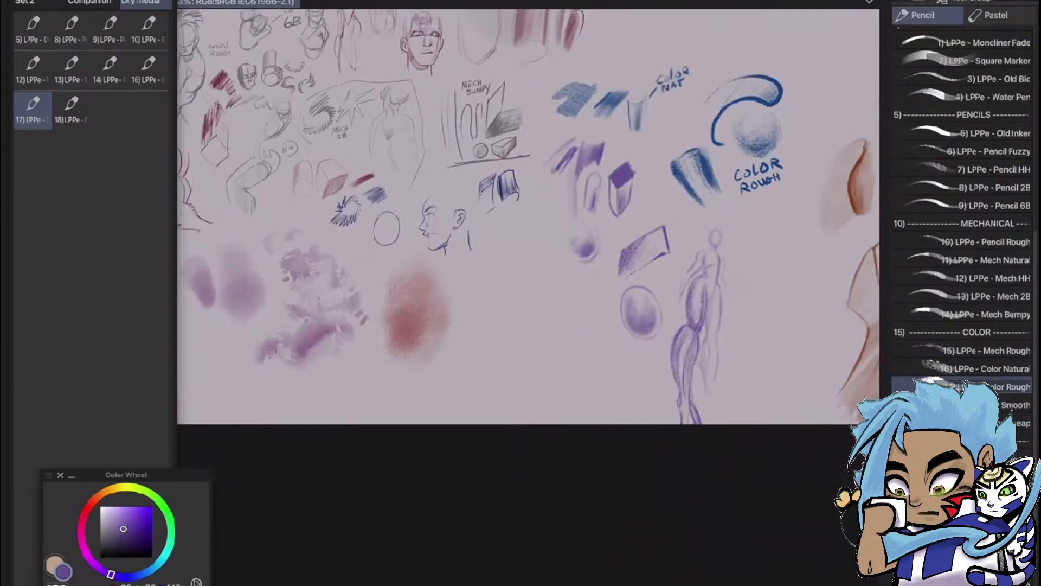
scroll(770, 334, "up", 6)
mouse_move(770, 333)
left_mouse_down()
mouse_move(664, 374)
mouse_move(544, 389)
left_mouse_up()
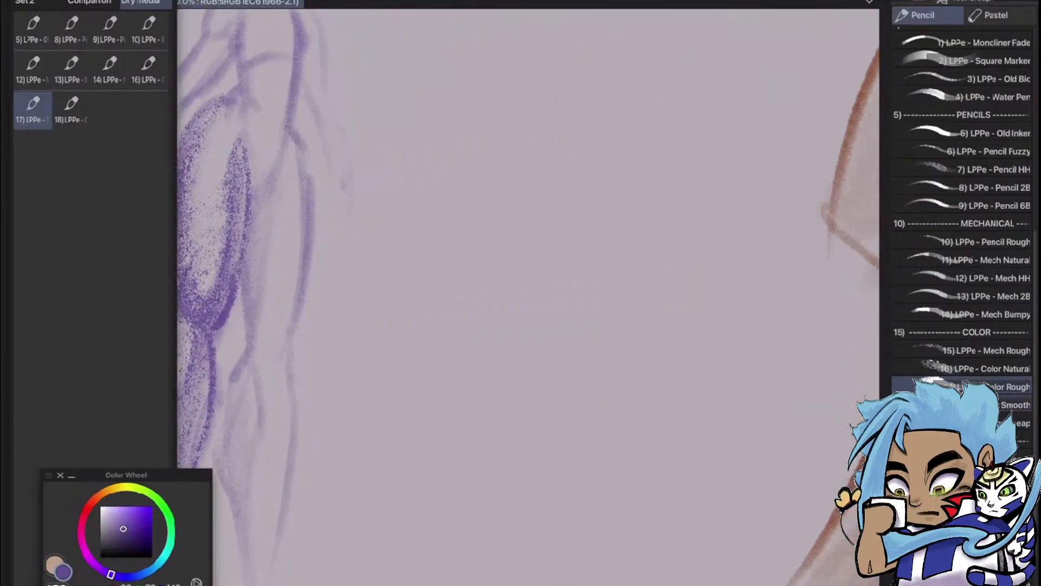
scroll(542, 326, "down", 8)
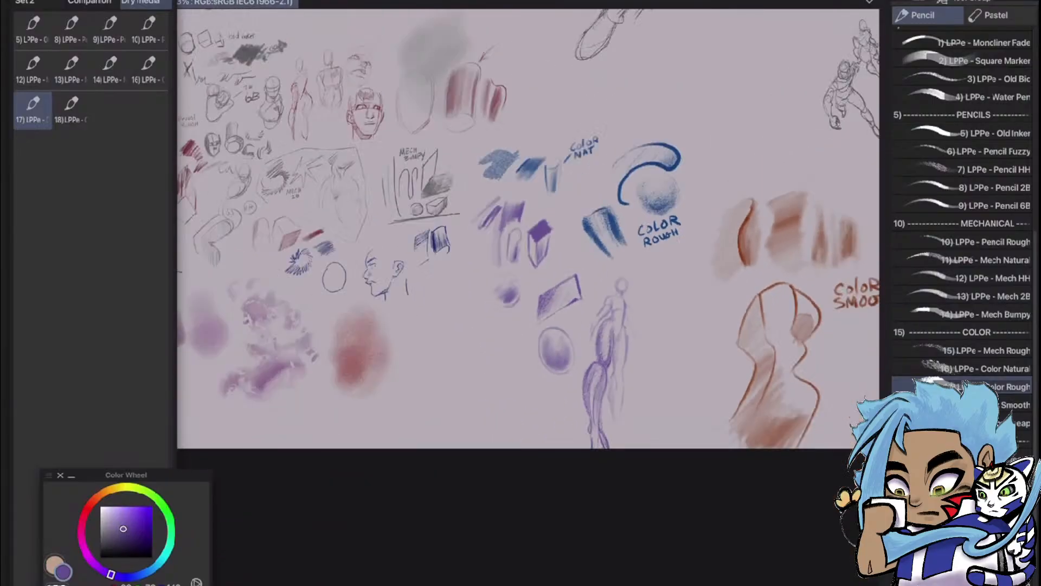
left_click_drag(759, 326, 477, 374)
scroll(689, 401, "up", 6)
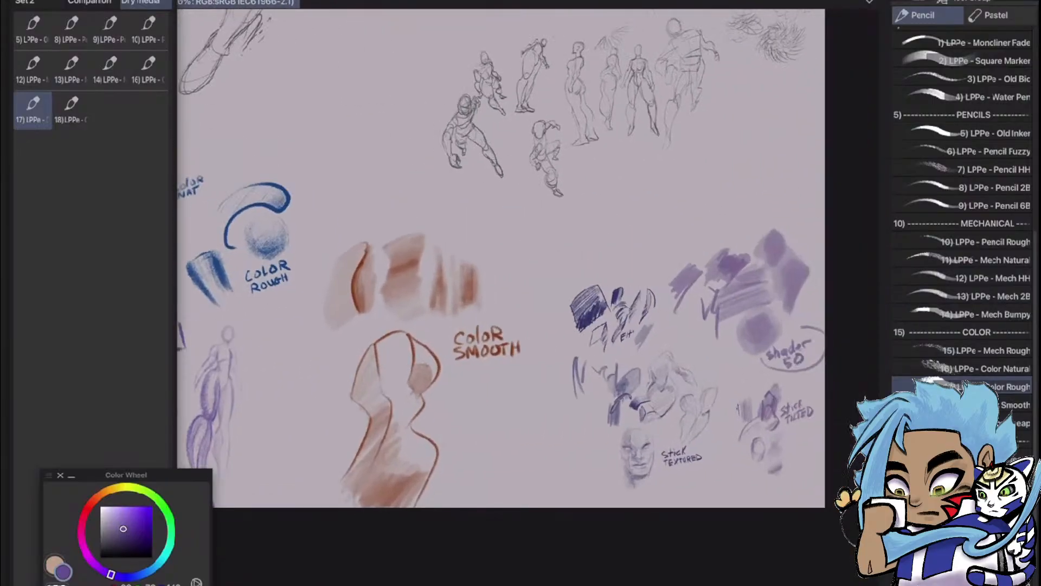
scroll(401, 520, "up", 5)
scroll(402, 499, "down", 6)
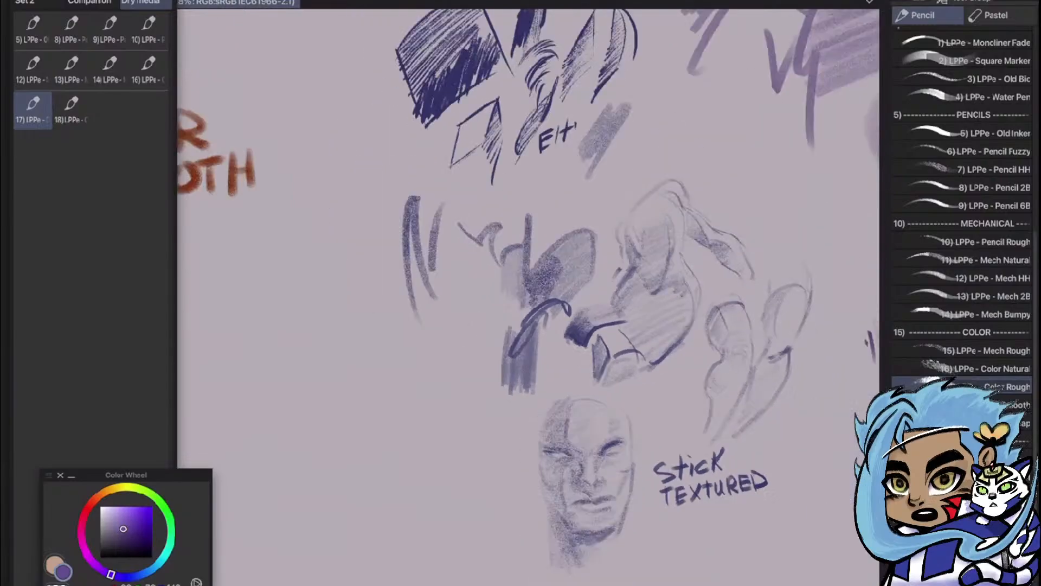
mouse_move(689, 271)
left_mouse_down()
mouse_move(512, 397)
mouse_move(567, 349)
left_mouse_up()
scroll(532, 520, "up", 4)
left_click_drag(467, 483, 646, 424)
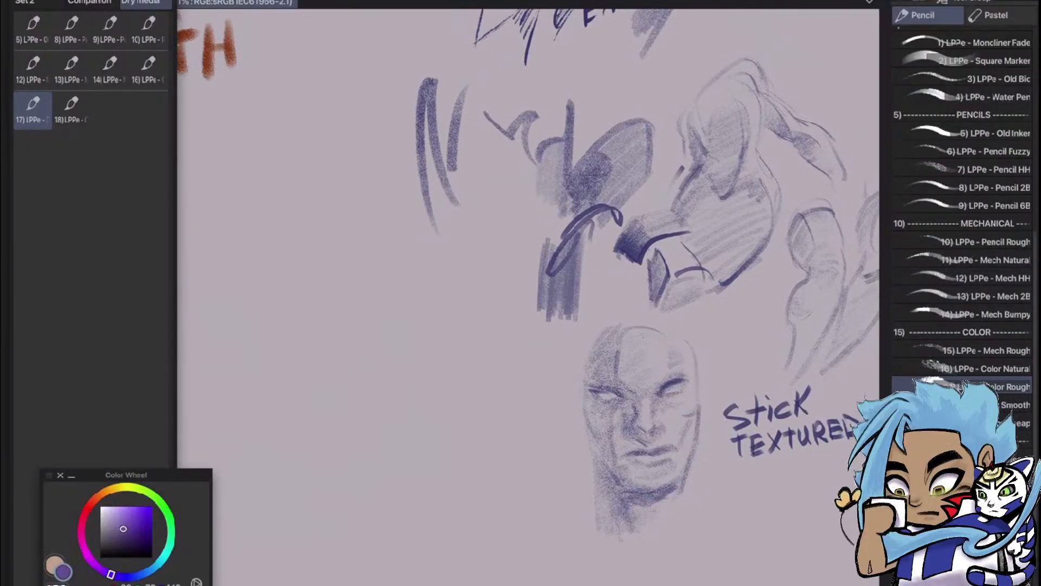
Try long zigzag test strokes in the empty area beside the Stick Textured samples, and undo them
key("space")
mouse_move(488, 271)
left_mouse_down()
mouse_move(550, 322)
mouse_move(551, 336)
left_mouse_up()
left_click_drag(296, 215, 366, 465)
left_click_drag(314, 241, 346, 408)
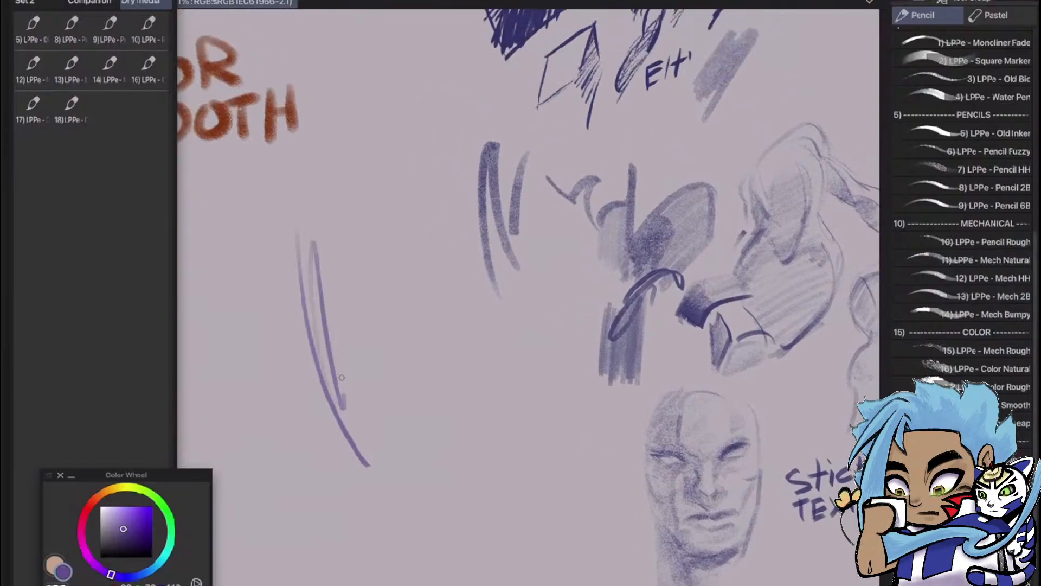
left_click_drag(328, 312, 391, 491)
mouse_move(376, 254)
left_mouse_down()
mouse_move(362, 303)
mouse_move(365, 347)
left_mouse_up()
left_click_drag(386, 279, 391, 374)
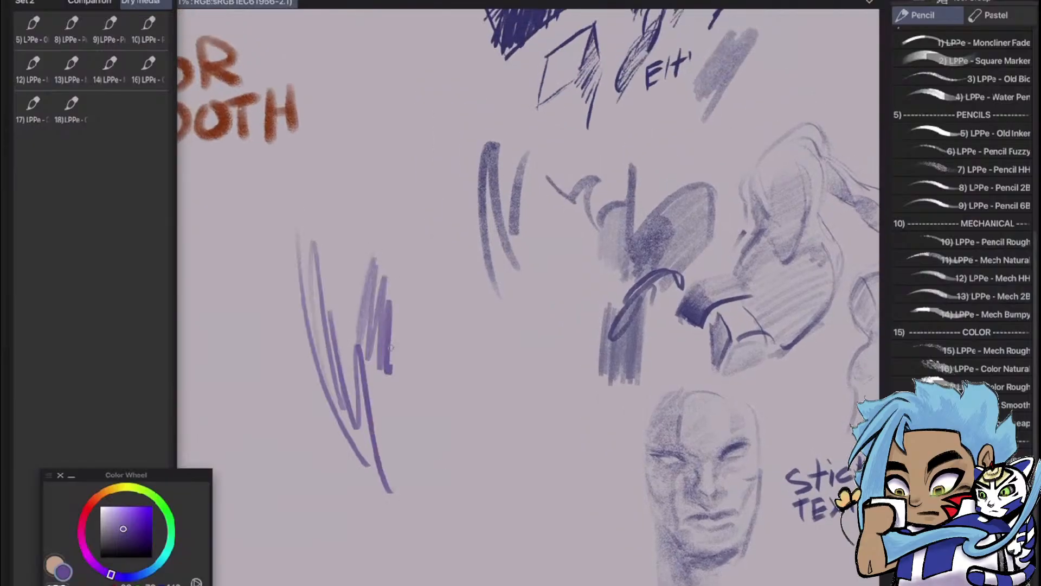
mouse_move(389, 336)
left_mouse_down()
mouse_move(415, 465)
mouse_move(480, 519)
left_mouse_up()
key("ctrl+z")
key("ctrl+z")
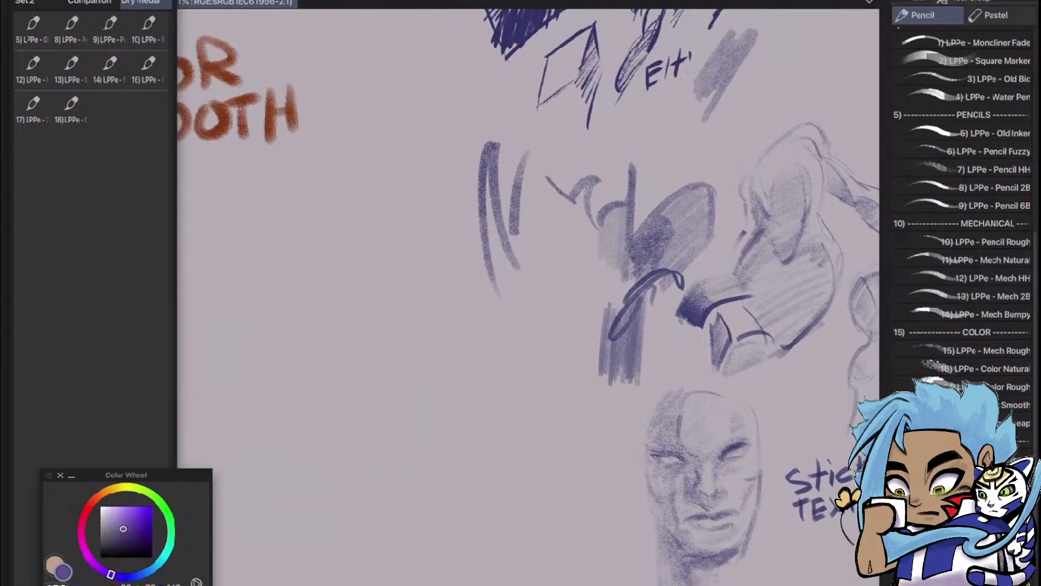
Try light and broad test strokes beside the Stick Textured face study, and undo them
scroll(641, 253, "down", 3)
scroll(725, 441, "up", 4)
left_click_drag(622, 325, 642, 334)
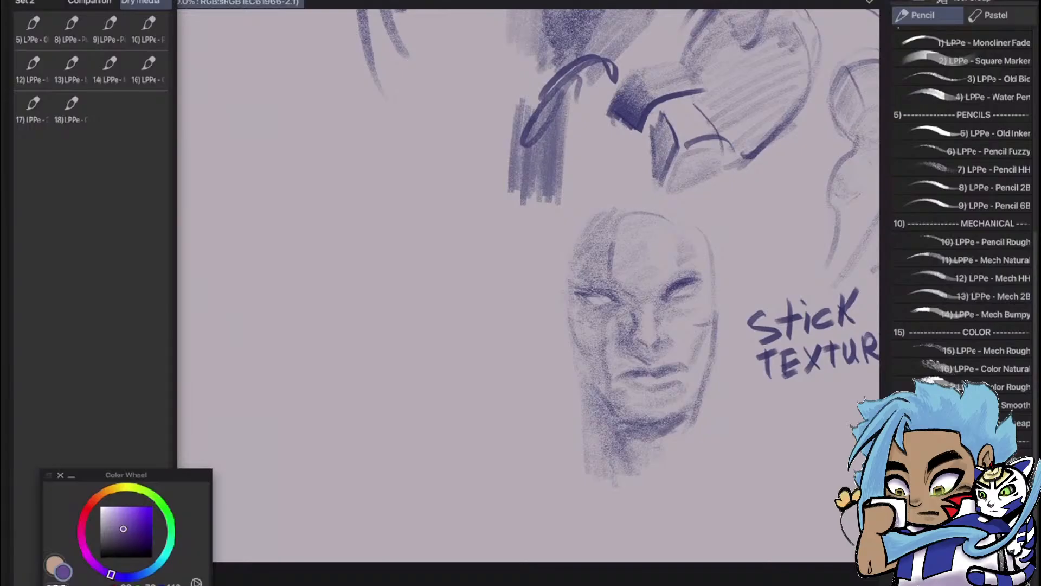
mouse_move(450, 339)
left_mouse_down()
mouse_move(439, 431)
mouse_move(427, 446)
mouse_move(483, 351)
mouse_move(494, 425)
mouse_move(504, 426)
mouse_move(521, 389)
mouse_move(523, 496)
left_mouse_up()
key("ctrl+z")
mouse_move(367, 204)
left_mouse_down()
mouse_move(359, 370)
mouse_move(378, 390)
left_mouse_up()
left_click_drag(390, 299, 388, 388)
mouse_move(404, 328)
left_mouse_down()
mouse_move(418, 434)
mouse_move(437, 379)
mouse_move(490, 534)
left_mouse_up()
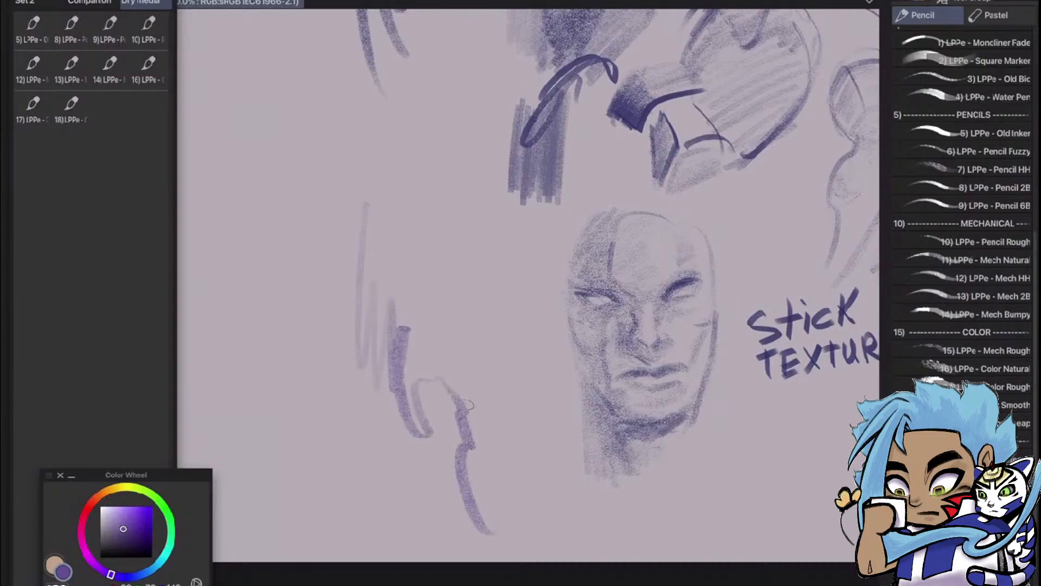
mouse_move(470, 404)
left_mouse_down()
mouse_move(488, 385)
mouse_move(494, 466)
mouse_move(524, 410)
mouse_move(535, 476)
left_mouse_up()
key("ctrl+z")
key("ctrl+z")
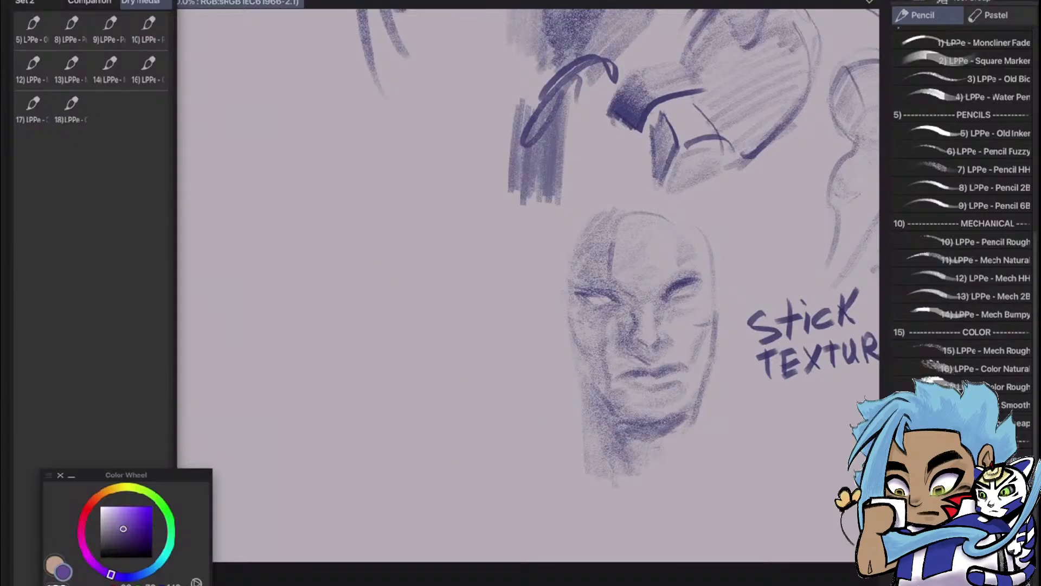
Sketch a small oval head with a light vertical center line below the Stick Textured label
left_click_drag(651, 326, 401, 269)
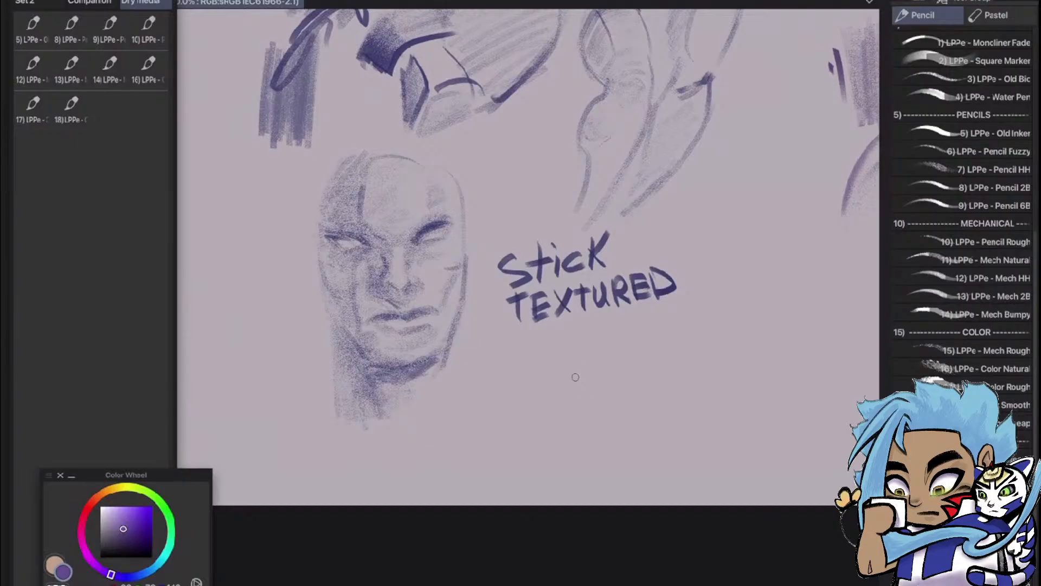
left_click_drag(570, 362, 576, 429)
left_click_drag(635, 348, 637, 427)
left_click_drag(574, 422, 608, 466)
mouse_move(641, 417)
left_mouse_down()
mouse_move(618, 462)
mouse_move(636, 443)
left_mouse_up()
mouse_move(600, 349)
left_mouse_down()
mouse_move(613, 467)
mouse_move(612, 450)
left_mouse_up()
left_click_drag(609, 369, 611, 434)
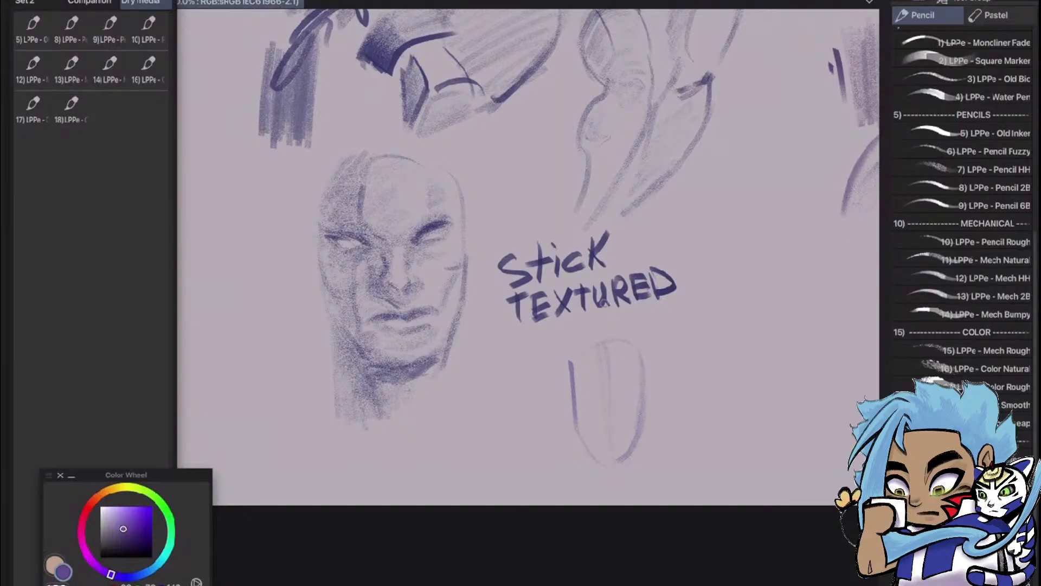
Add the brow line, nose, mouth and light shading to the small head, and strengthen its jaw and side contours
mouse_move(643, 379)
left_mouse_down()
mouse_move(580, 386)
mouse_move(602, 402)
mouse_move(612, 399)
mouse_move(580, 397)
mouse_move(636, 391)
mouse_move(638, 379)
mouse_move(619, 394)
mouse_move(581, 389)
mouse_move(641, 380)
mouse_move(588, 392)
left_mouse_up()
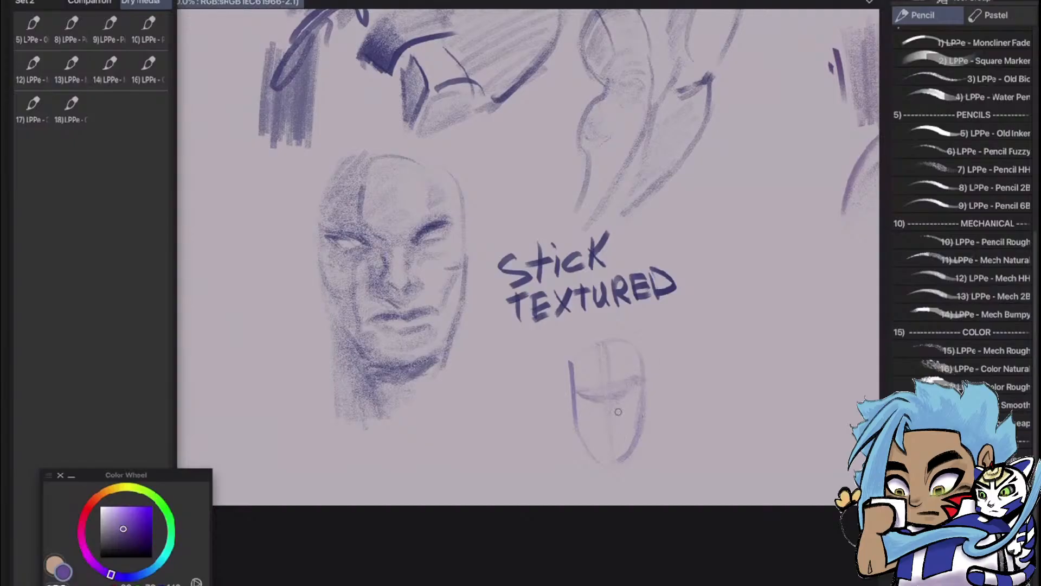
mouse_move(615, 397)
left_mouse_down()
mouse_move(613, 419)
mouse_move(593, 403)
mouse_move(597, 427)
mouse_move(605, 392)
mouse_move(600, 410)
mouse_move(615, 399)
mouse_move(618, 412)
mouse_move(601, 422)
mouse_move(624, 414)
mouse_move(600, 425)
mouse_move(635, 432)
mouse_move(588, 424)
left_mouse_up()
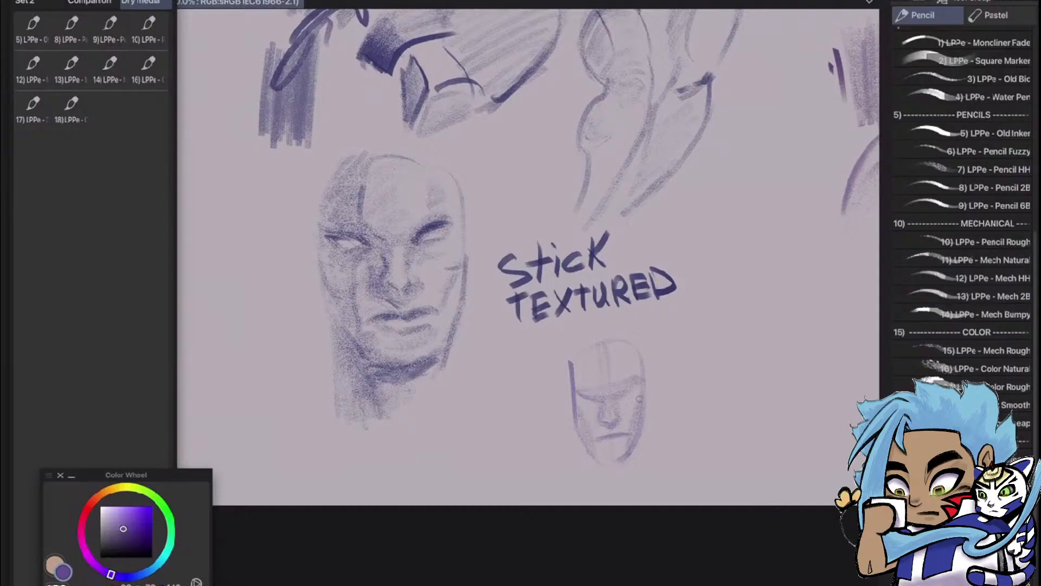
mouse_move(590, 450)
left_mouse_down()
mouse_move(627, 459)
mouse_move(592, 457)
left_mouse_up()
left_click_drag(641, 353, 638, 375)
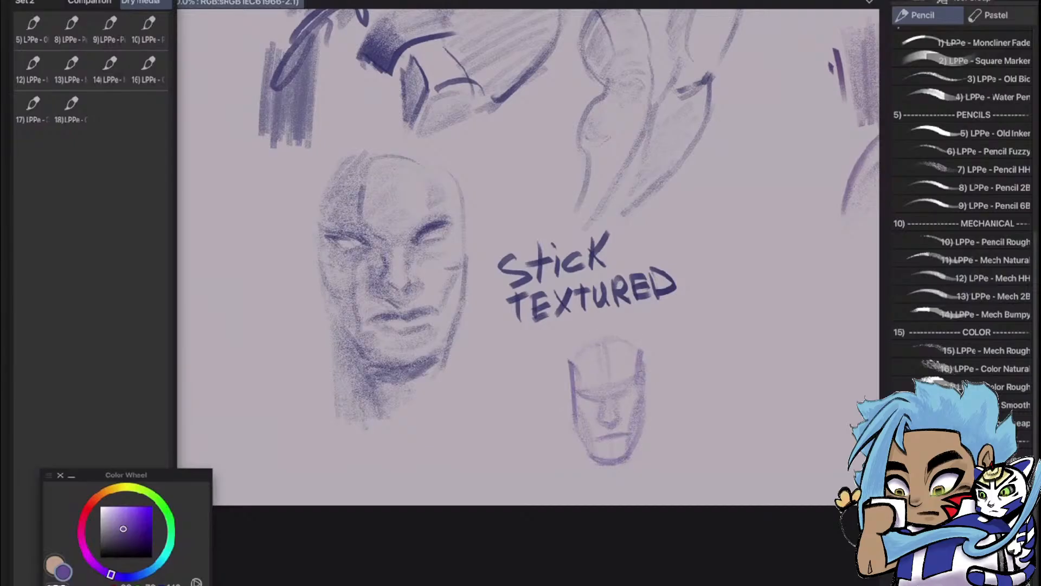
Add ears to both sides of the small head and strengthen the outline of its skull
mouse_move(640, 350)
left_mouse_down()
mouse_move(613, 332)
mouse_move(585, 341)
left_mouse_up()
mouse_move(570, 388)
left_mouse_down()
mouse_move(565, 420)
mouse_move(575, 428)
left_mouse_up()
mouse_move(642, 381)
left_mouse_down()
mouse_move(652, 391)
mouse_move(640, 427)
left_mouse_up()
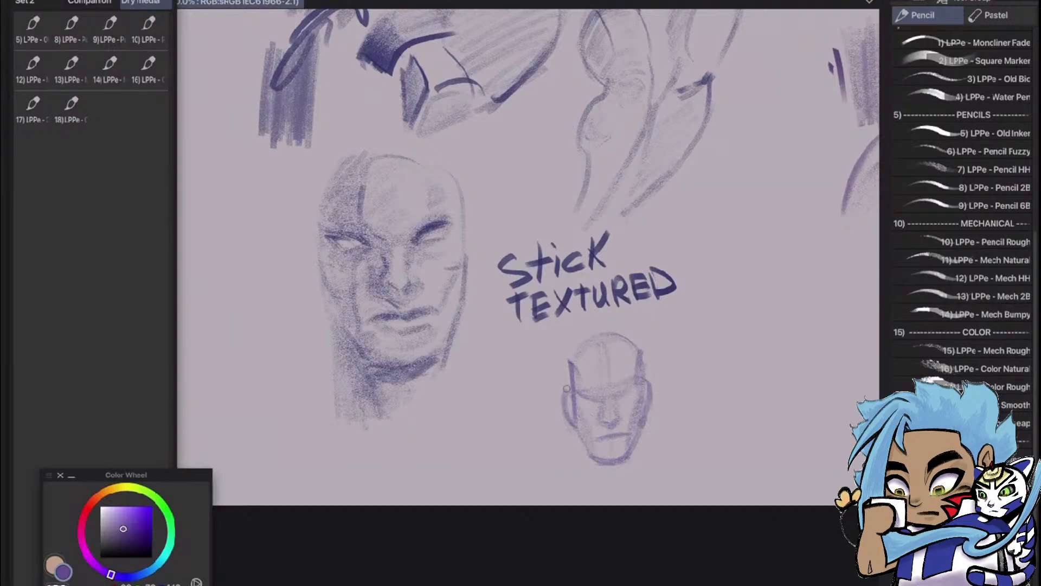
mouse_move(567, 402)
left_mouse_down()
mouse_move(570, 367)
mouse_move(593, 328)
mouse_move(642, 358)
mouse_move(589, 336)
mouse_move(620, 336)
left_mouse_up()
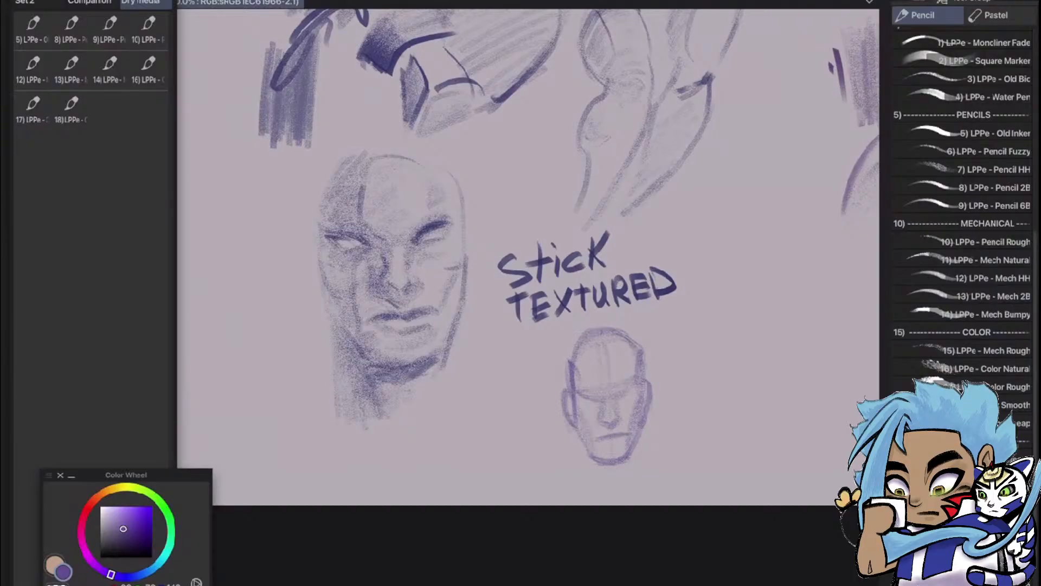
Draw the neck, a shadow line under the chin and sloping shoulder lines below the small head
left_click_drag(578, 424, 579, 478)
left_click_drag(643, 455, 645, 488)
left_click_drag(595, 466, 621, 475)
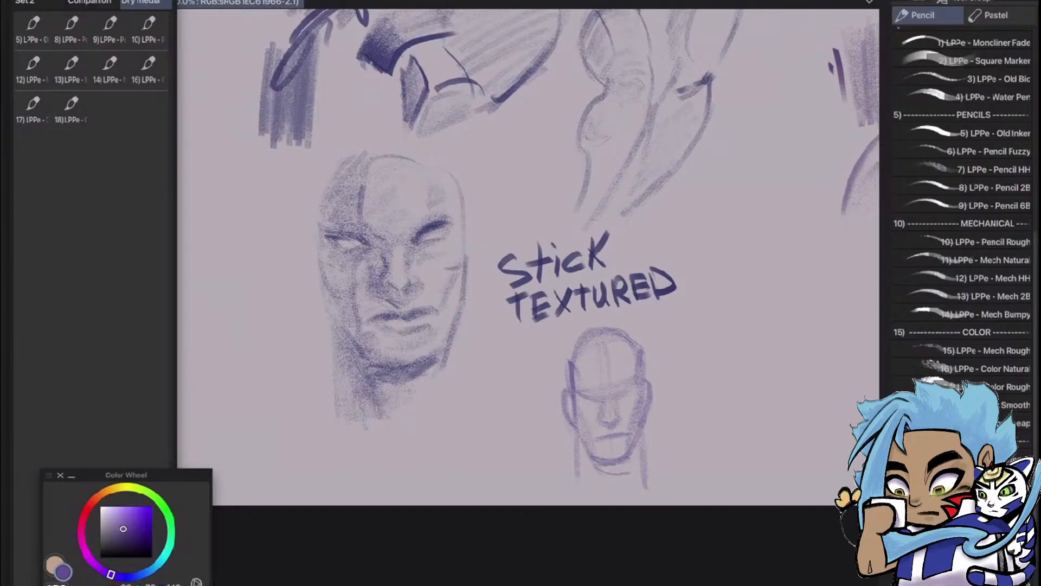
mouse_move(625, 476)
left_mouse_down()
mouse_move(633, 459)
mouse_move(642, 492)
left_mouse_up()
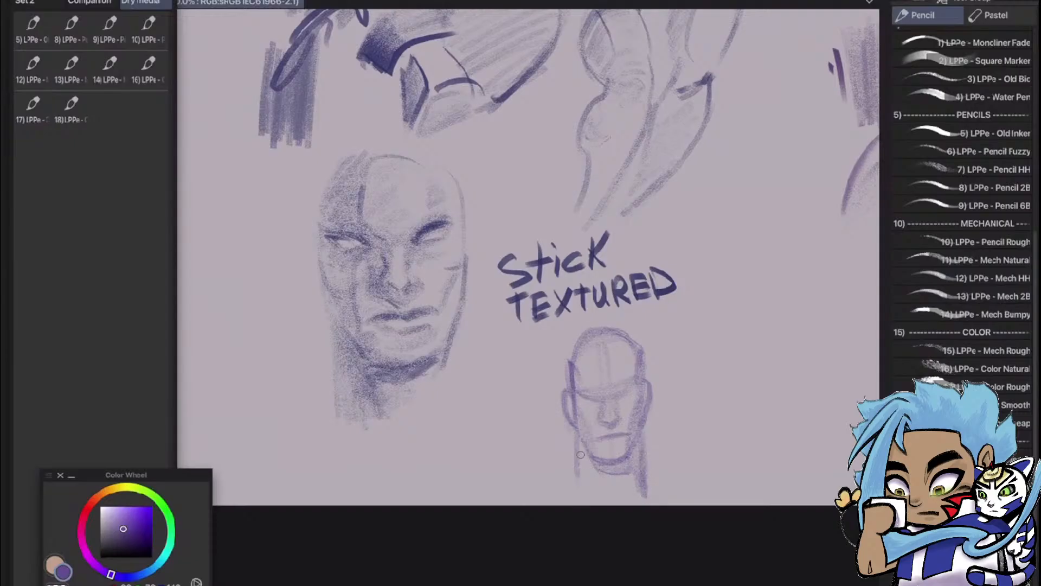
left_click_drag(578, 435, 574, 492)
left_click_drag(533, 492, 566, 473)
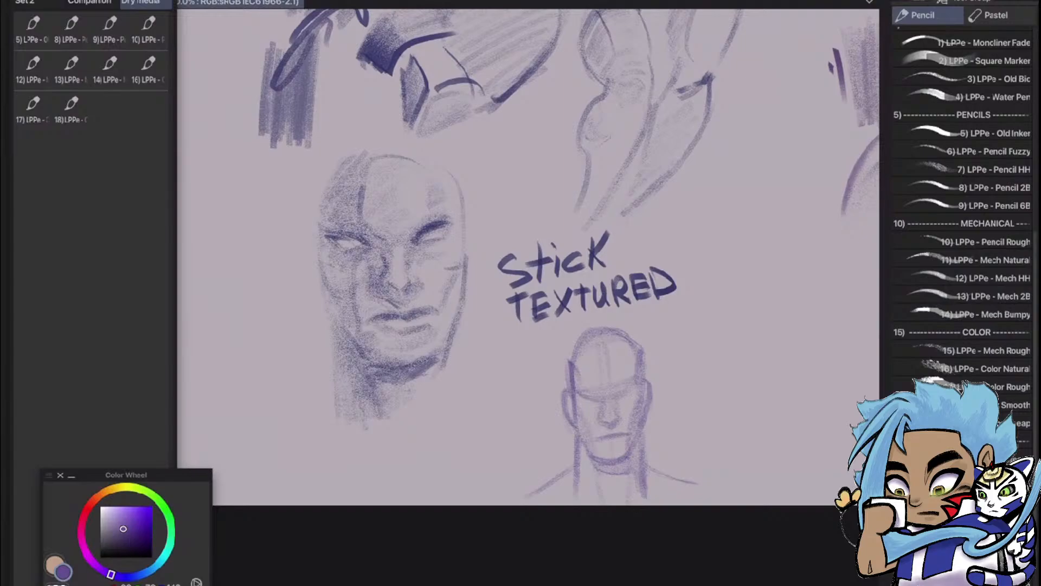
Add LPPe brush 22 to the Dry media set of Quick Access, after brush 18
mouse_move(1004, 479)
left_mouse_down()
mouse_move(922, 484)
mouse_move(328, 232)
mouse_move(111, 117)
left_mouse_up()
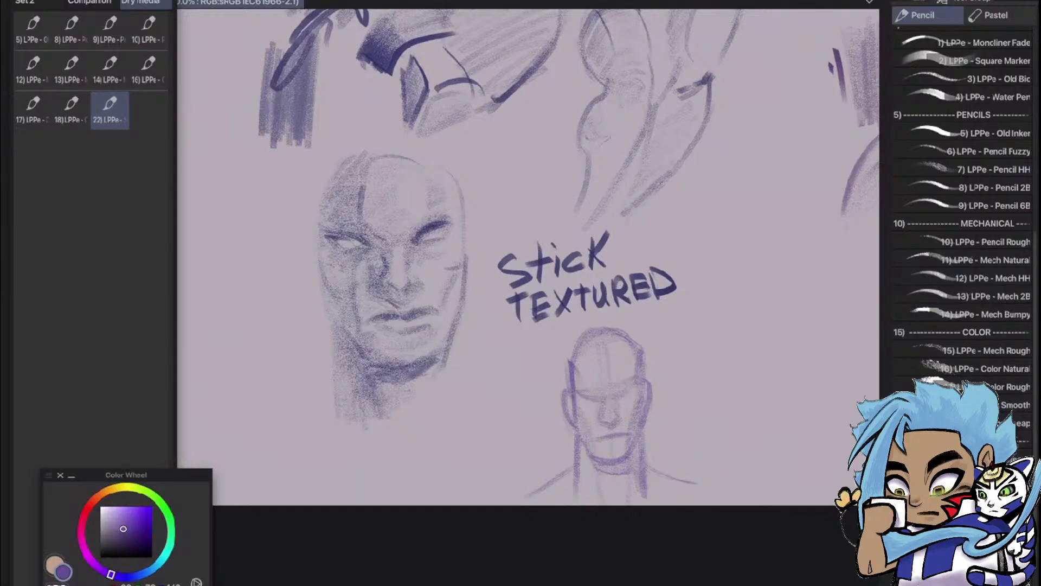
scroll(700, 410, "down", 1)
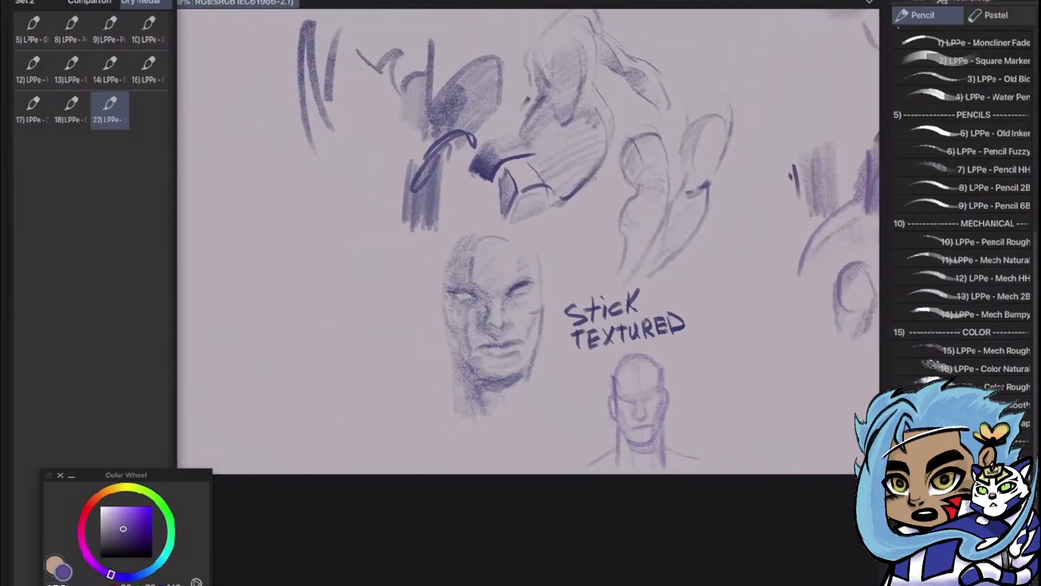
scroll(846, 274, "up", 1)
Try long and zigzag test strokes in the empty area beside the Stick Textured label, and undo them
left_click_drag(676, 281, 691, 514)
key("ctrl+z")
scroll(736, 344, "down", 3)
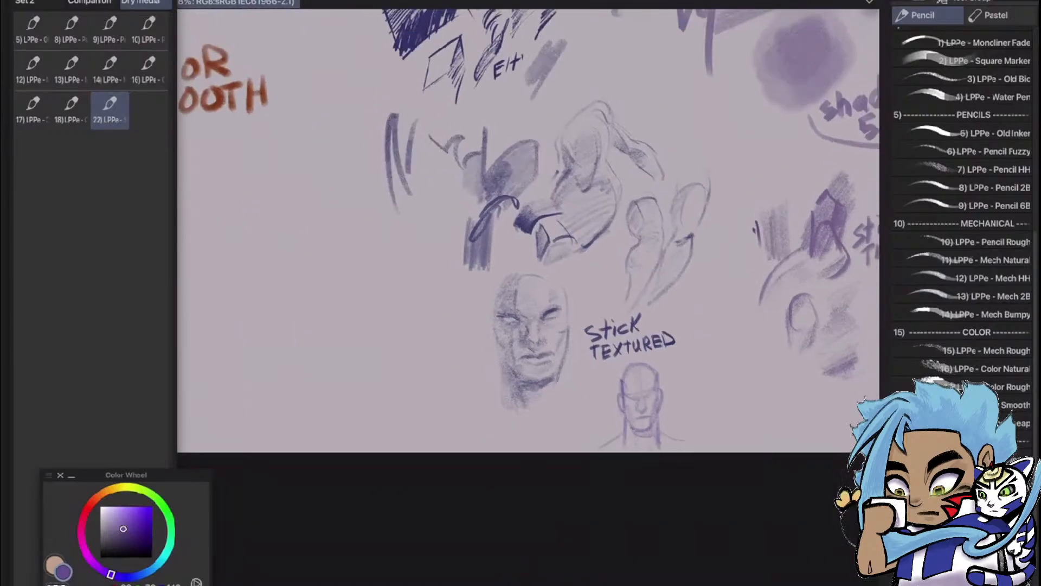
scroll(615, 227, "up", 3)
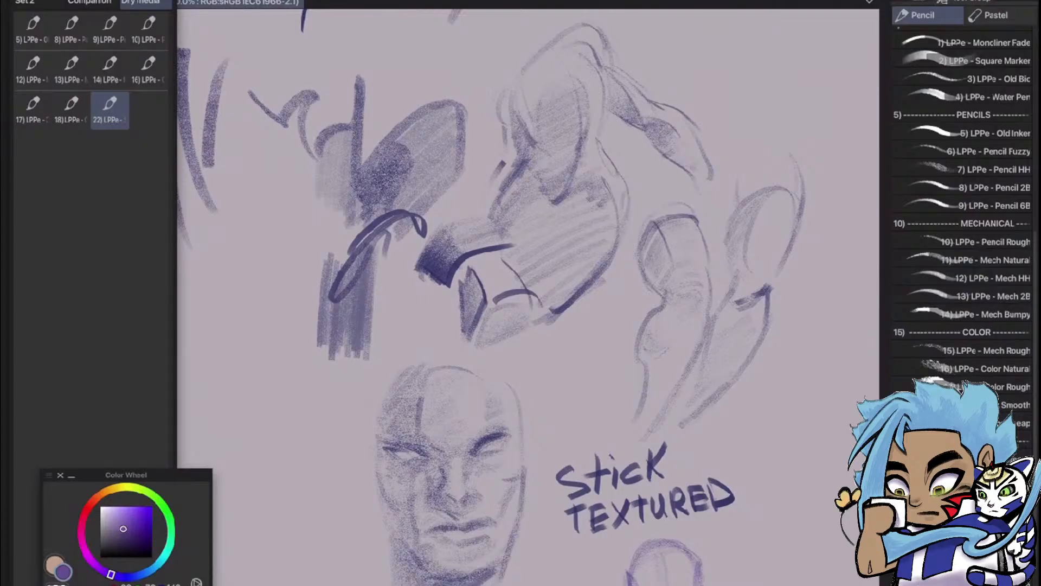
mouse_move(542, 217)
left_mouse_down()
mouse_move(715, 336)
mouse_move(762, 411)
mouse_move(517, 395)
mouse_move(442, 376)
mouse_move(410, 330)
mouse_move(486, 239)
left_mouse_up()
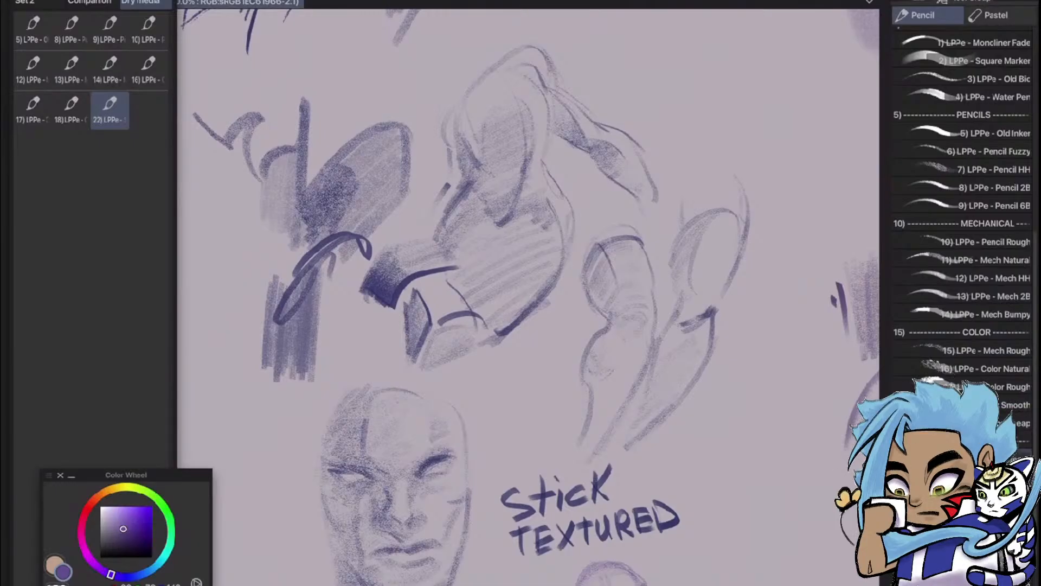
mouse_move(742, 426)
left_mouse_down()
mouse_move(733, 488)
mouse_move(776, 584)
left_mouse_up()
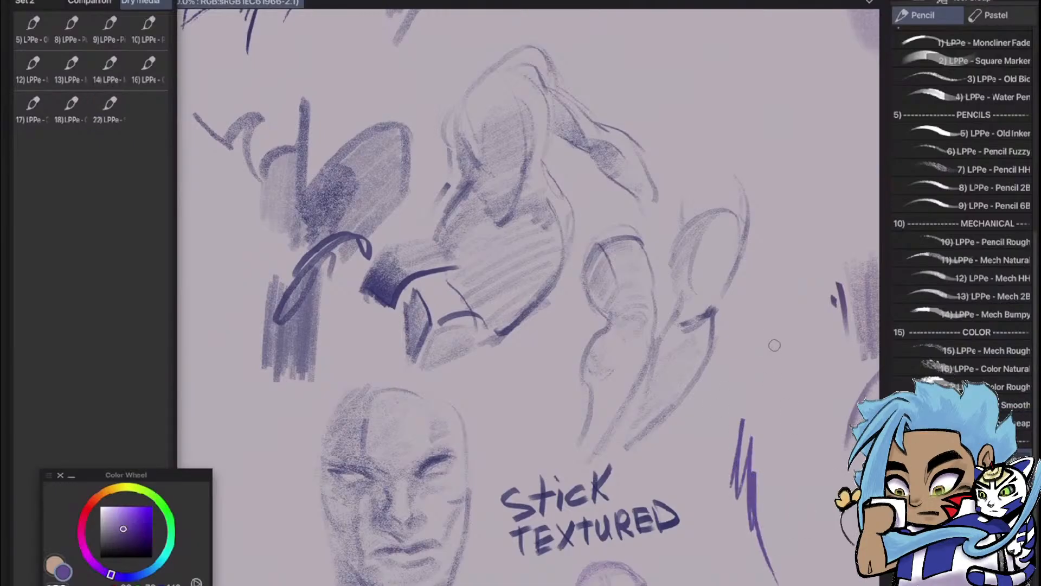
mouse_move(784, 402)
left_mouse_down()
mouse_move(761, 420)
mouse_move(760, 471)
mouse_move(757, 413)
mouse_move(733, 384)
mouse_move(731, 415)
mouse_move(776, 543)
left_mouse_up()
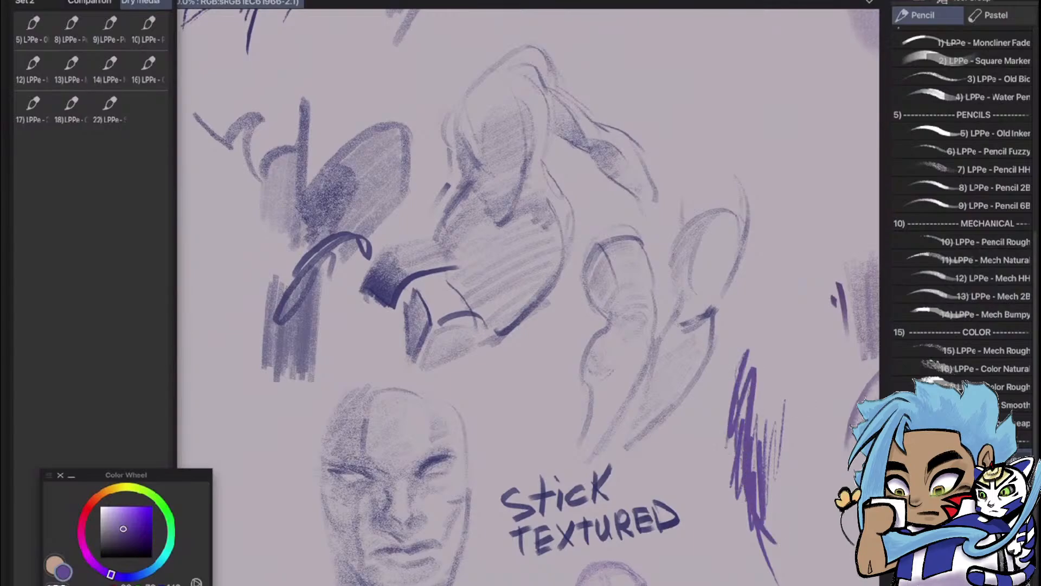
key("ctrl+z")
key("ctrl+z")
key("ctrl+z")
key("ctrl+z")
Draw a small upward arrow below the limb sketches and a soft shaded, tapering stroke beside it
left_click_drag(693, 462, 674, 460)
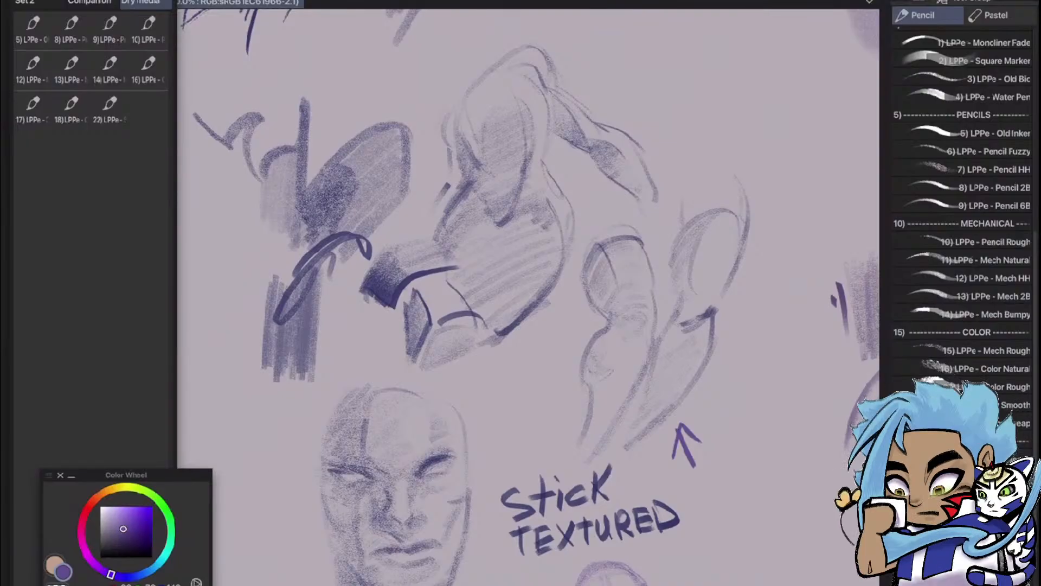
mouse_move(747, 390)
left_mouse_down()
mouse_move(756, 451)
mouse_move(749, 567)
left_mouse_up()
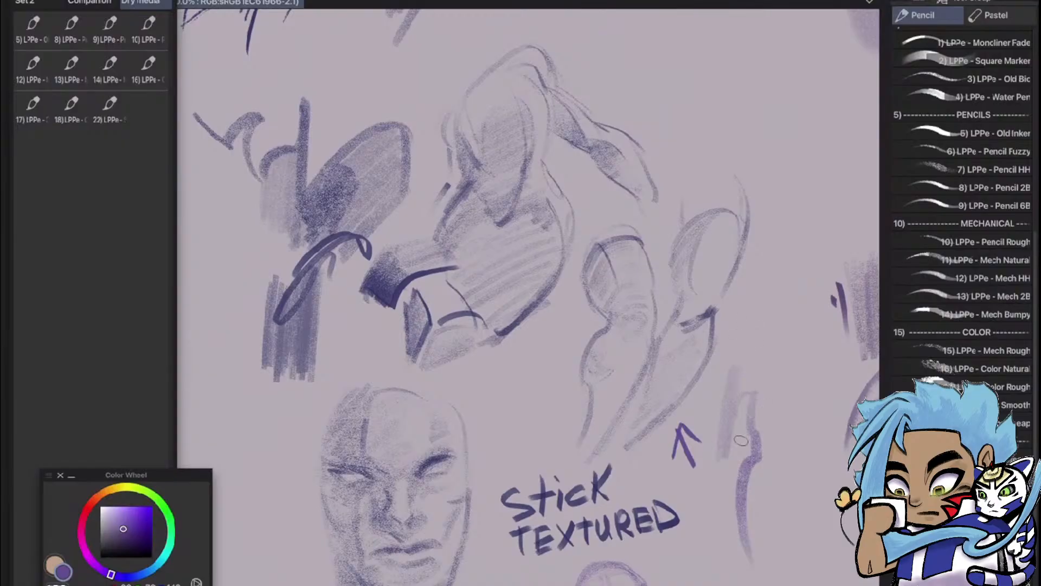
left_click_drag(724, 485, 751, 410)
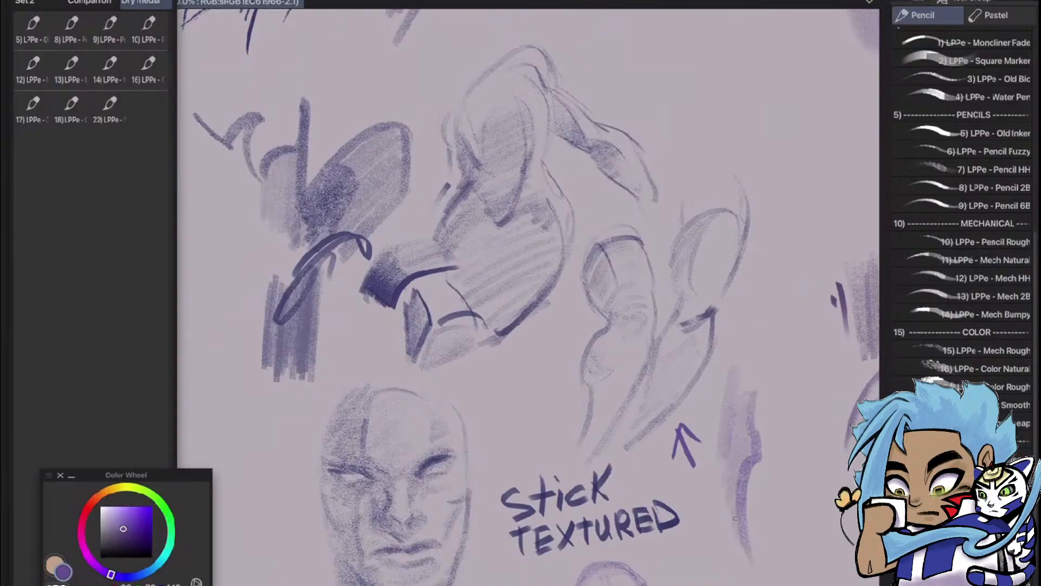
Sketch a small angular form with a dark lower edge and soft shading in the empty area beside the Stick Textured strokes
left_click_drag(461, 325, 731, 349)
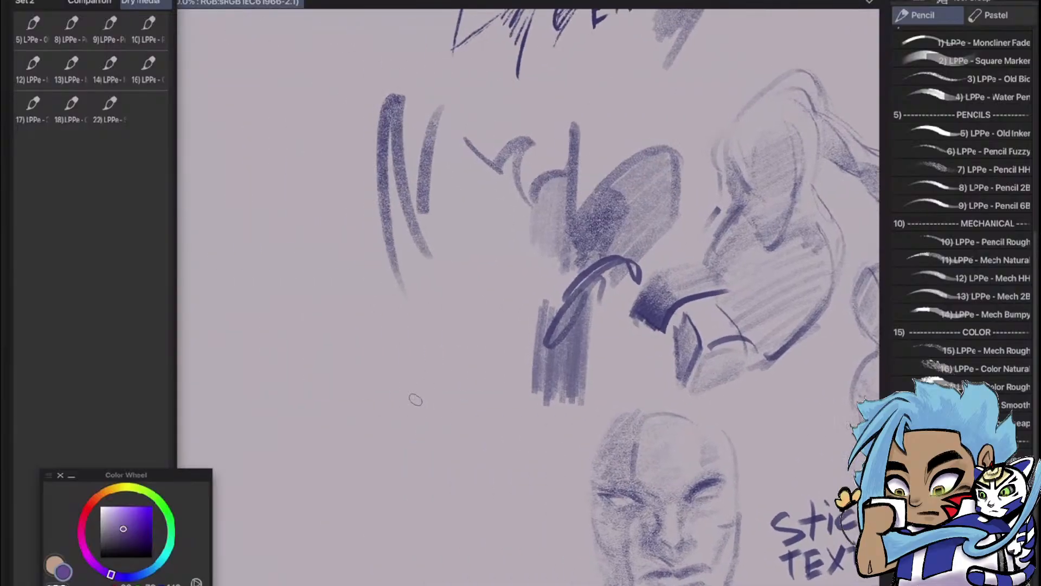
left_click_drag(394, 394, 484, 381)
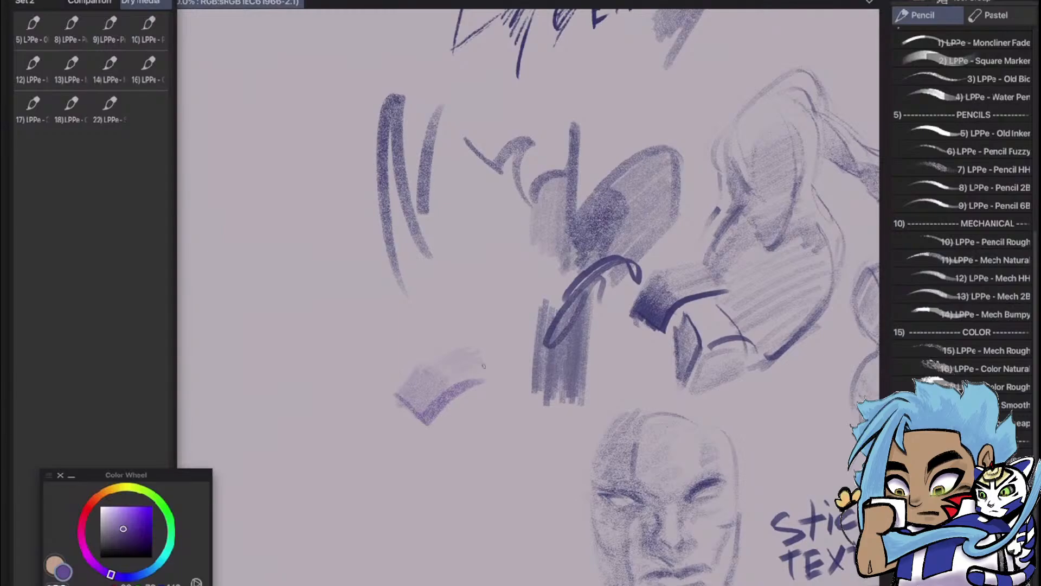
left_click_drag(462, 380, 464, 355)
scroll(534, 338, "down", 2)
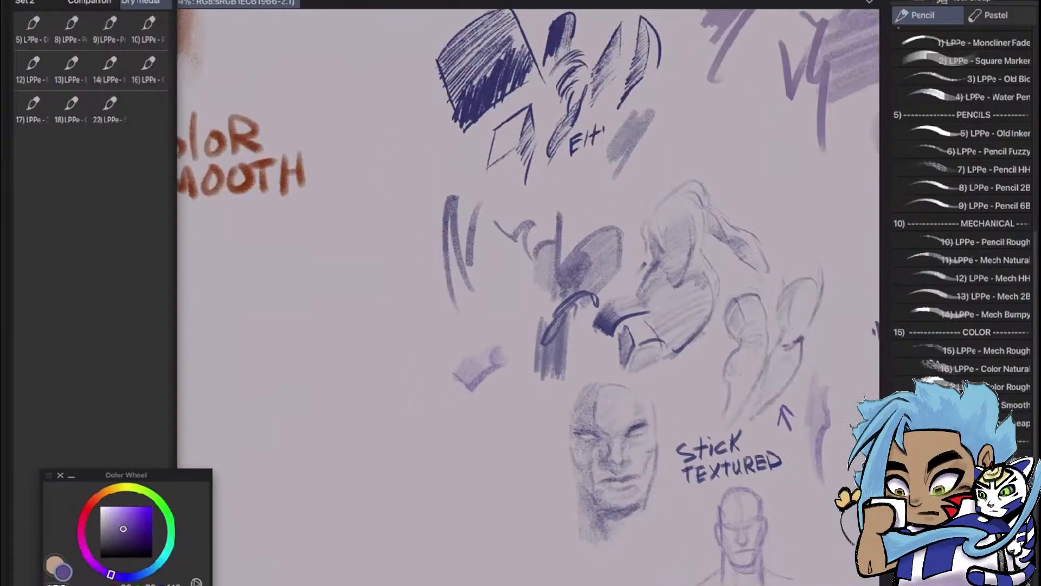
scroll(509, 418, "up", 2)
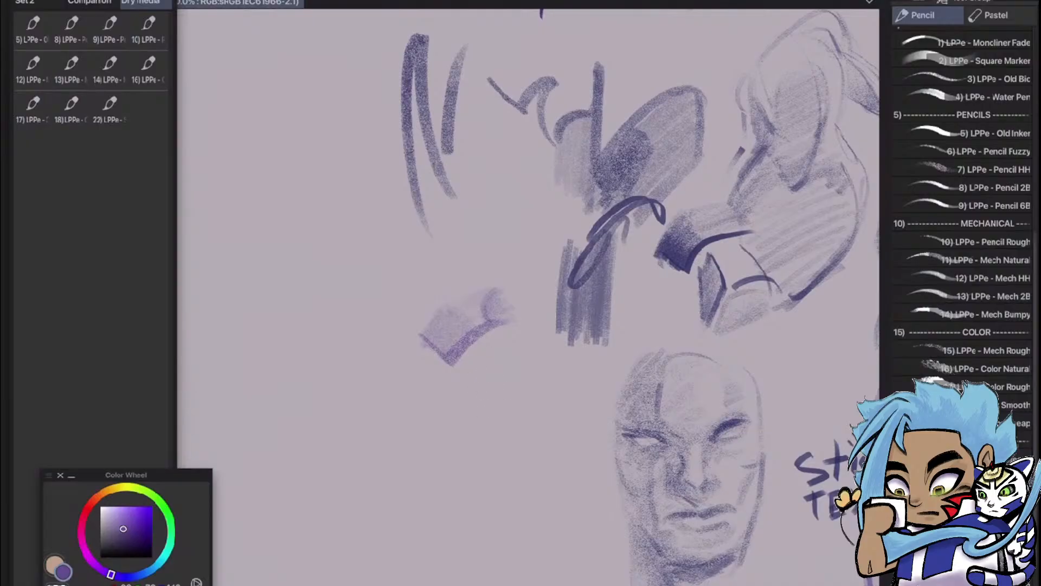
Add LPPe brush 21 to the Dry media set of Quick Access, after brush 22
mouse_move(1014, 477)
left_mouse_down()
mouse_move(836, 464)
mouse_move(171, 183)
mouse_move(149, 112)
left_mouse_up()
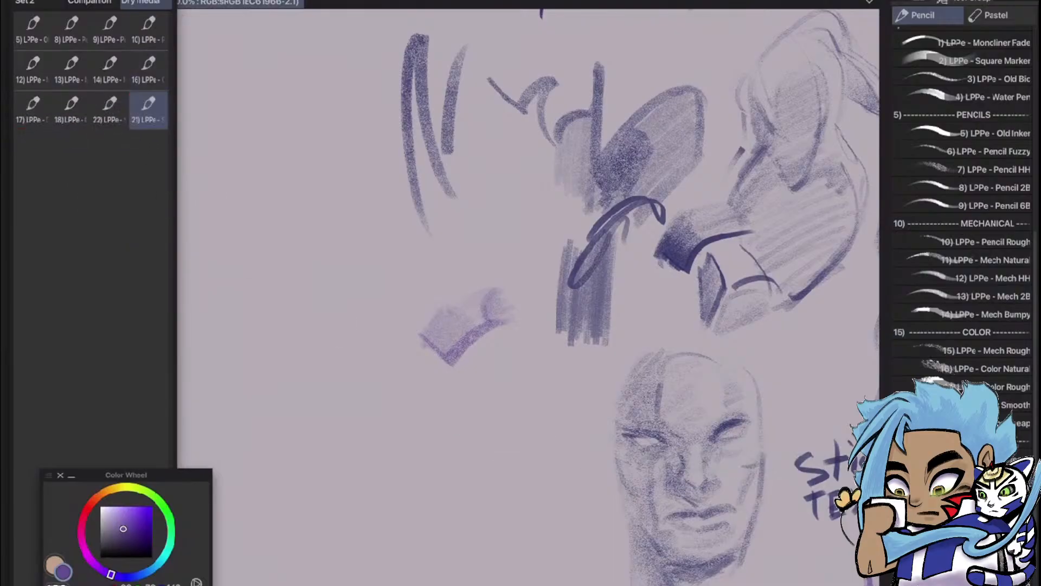
scroll(528, 296, "down", 5)
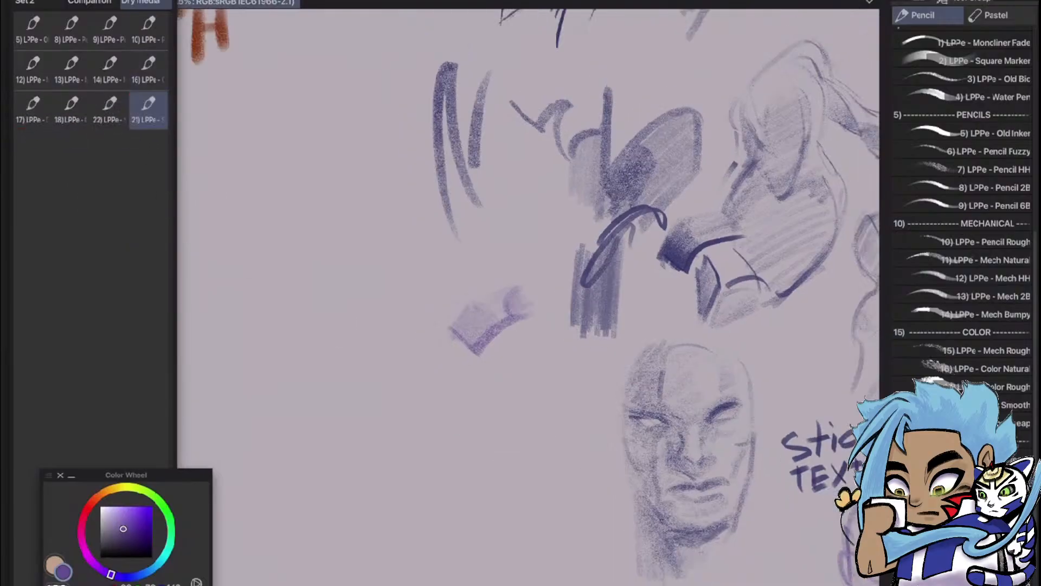
scroll(529, 297, "up", 4)
scroll(528, 297, "down", 3)
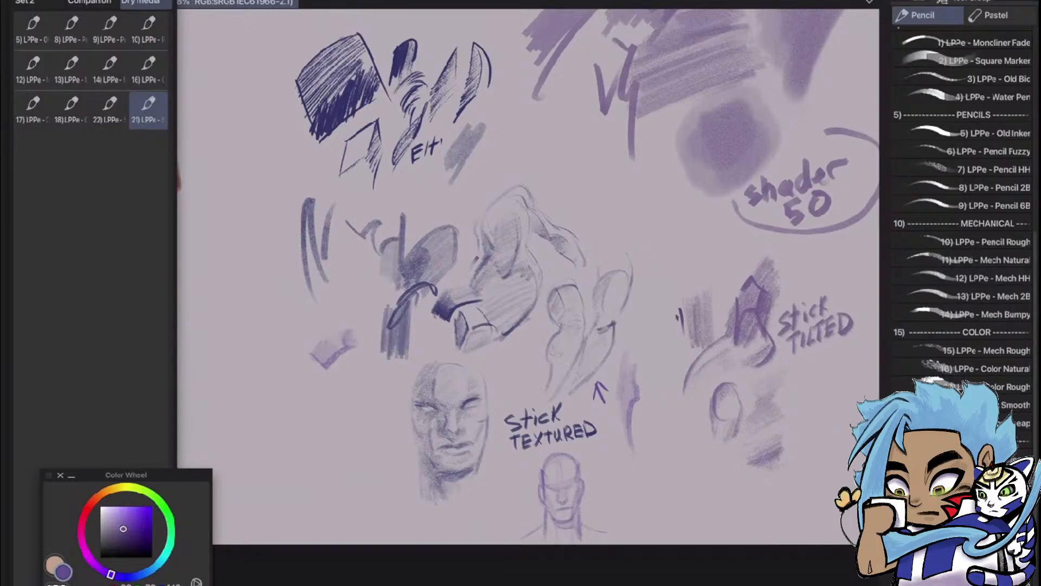
Change the drawing color to a dark green for the Stick Tilted samples
scroll(528, 296, "up", 5)
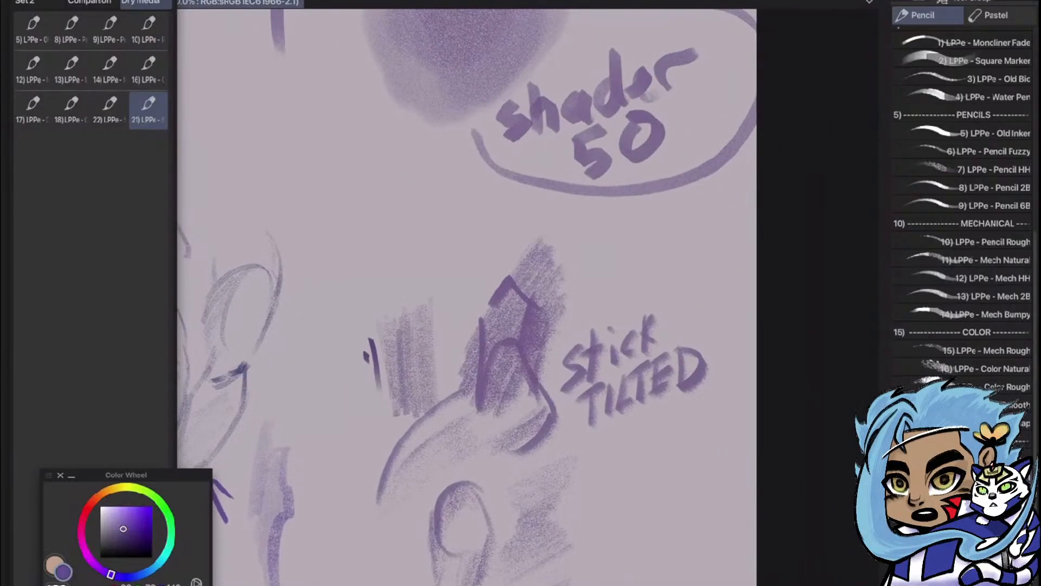
scroll(528, 296, "down", 4)
scroll(528, 297, "up", 4)
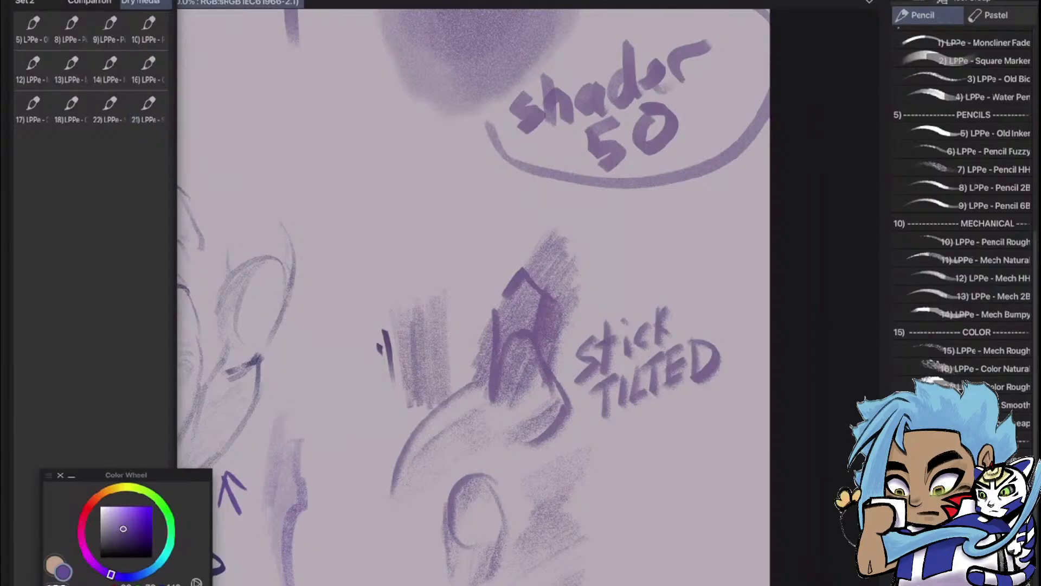
mouse_move(528, 347)
left_mouse_down()
mouse_move(623, 271)
mouse_move(631, 123)
mouse_move(643, 119)
left_mouse_up()
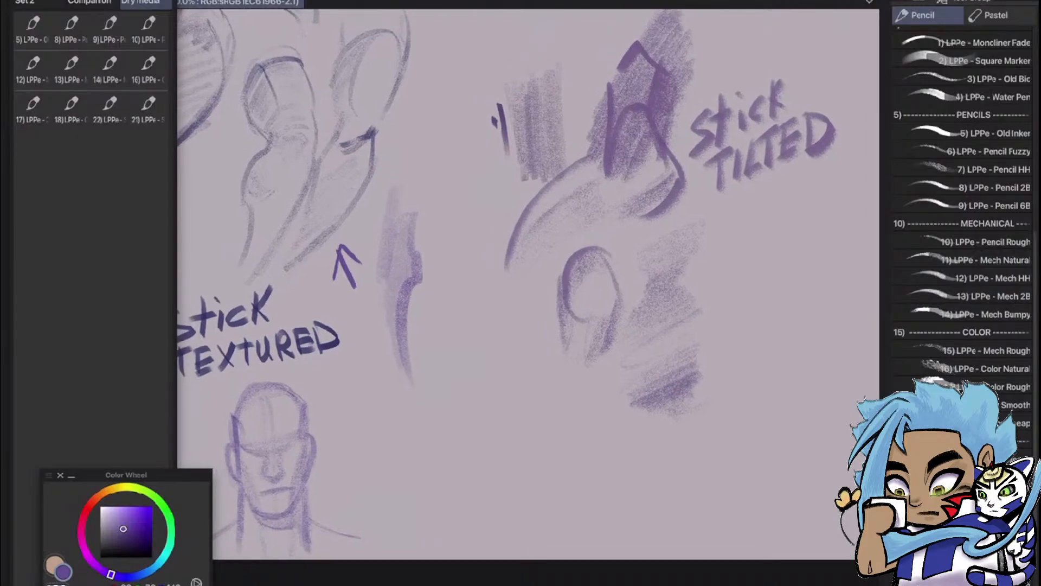
left_click(162, 505)
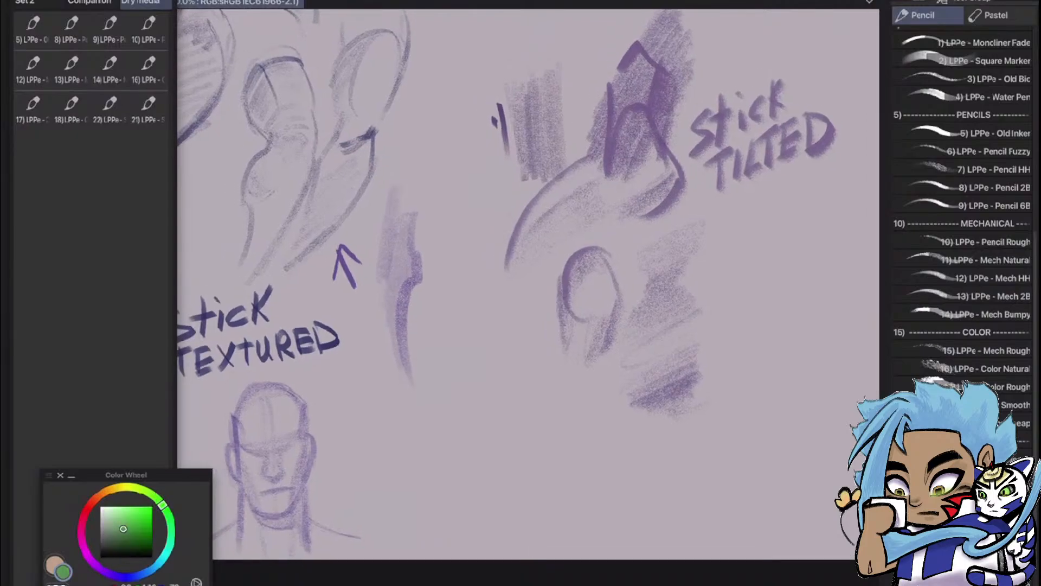
left_click_drag(130, 529, 136, 537)
Try a long green test stroke below the Stick Tilted label, and undo it
left_click_drag(781, 284, 766, 503)
left_click_drag(797, 412, 661, 412)
key("ctrl+z")
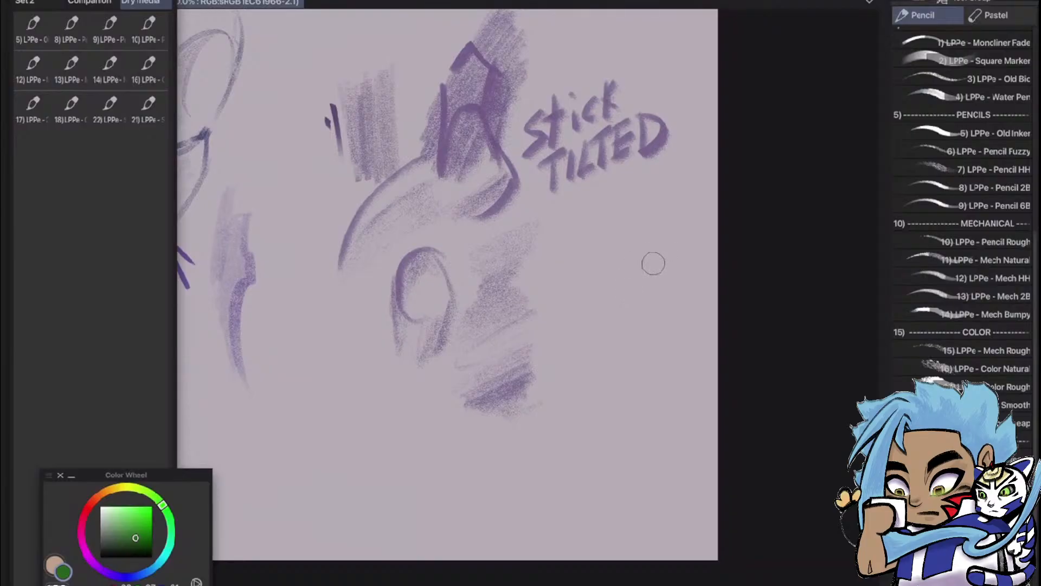
Sketch a green side-view head below the Stick Tilted label, with round skull, angular jaw, ear, eye mark and start of the neck
mouse_move(616, 315)
left_mouse_down()
mouse_move(653, 210)
mouse_move(666, 301)
mouse_move(605, 305)
mouse_move(618, 214)
mouse_move(661, 299)
left_mouse_up()
mouse_move(619, 213)
left_mouse_down()
mouse_move(575, 286)
mouse_move(592, 311)
mouse_move(576, 292)
mouse_move(600, 325)
mouse_move(643, 304)
mouse_move(638, 287)
left_mouse_up()
mouse_move(638, 206)
left_mouse_down()
mouse_move(670, 255)
mouse_move(644, 308)
mouse_move(614, 325)
mouse_move(631, 327)
left_mouse_up()
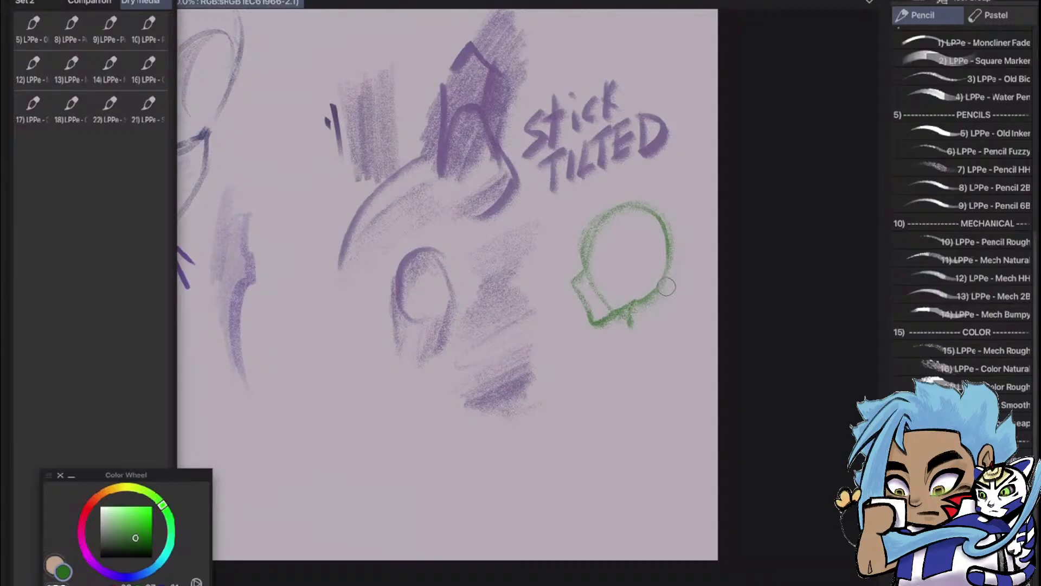
left_click_drag(659, 295, 662, 319)
mouse_move(627, 247)
left_mouse_down()
mouse_move(643, 242)
mouse_move(644, 268)
mouse_move(630, 269)
mouse_move(622, 249)
mouse_move(594, 268)
mouse_move(618, 207)
mouse_move(654, 207)
left_mouse_up()
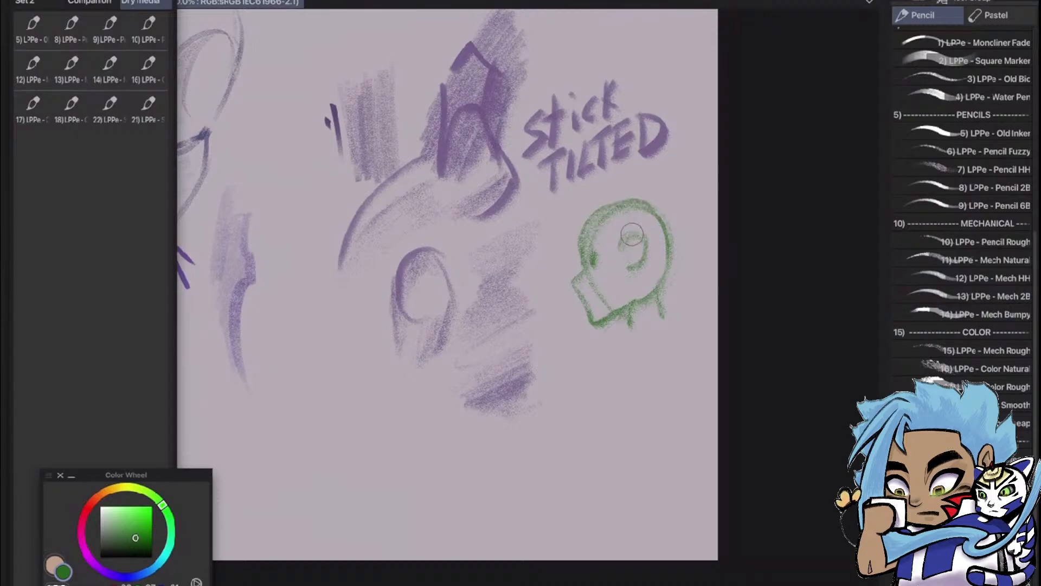
mouse_move(579, 265)
left_mouse_down()
mouse_move(568, 284)
mouse_move(589, 319)
mouse_move(622, 304)
mouse_move(630, 313)
left_mouse_up()
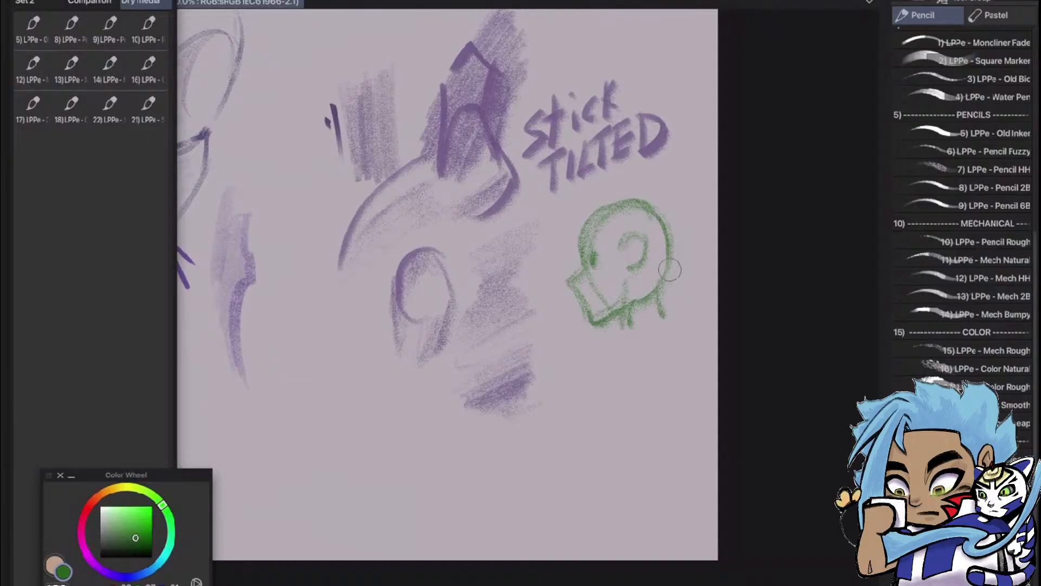
Draw the neck, curved back, chest and front arm contours of the green figure below its head
mouse_move(634, 319)
left_mouse_down()
mouse_move(596, 396)
mouse_move(583, 476)
left_mouse_up()
mouse_move(625, 362)
left_mouse_down()
mouse_move(657, 449)
mouse_move(664, 386)
mouse_move(634, 494)
left_mouse_up()
mouse_move(672, 330)
left_mouse_down()
mouse_move(676, 437)
mouse_move(686, 407)
mouse_move(649, 480)
left_mouse_up()
left_click_drag(590, 391, 592, 503)
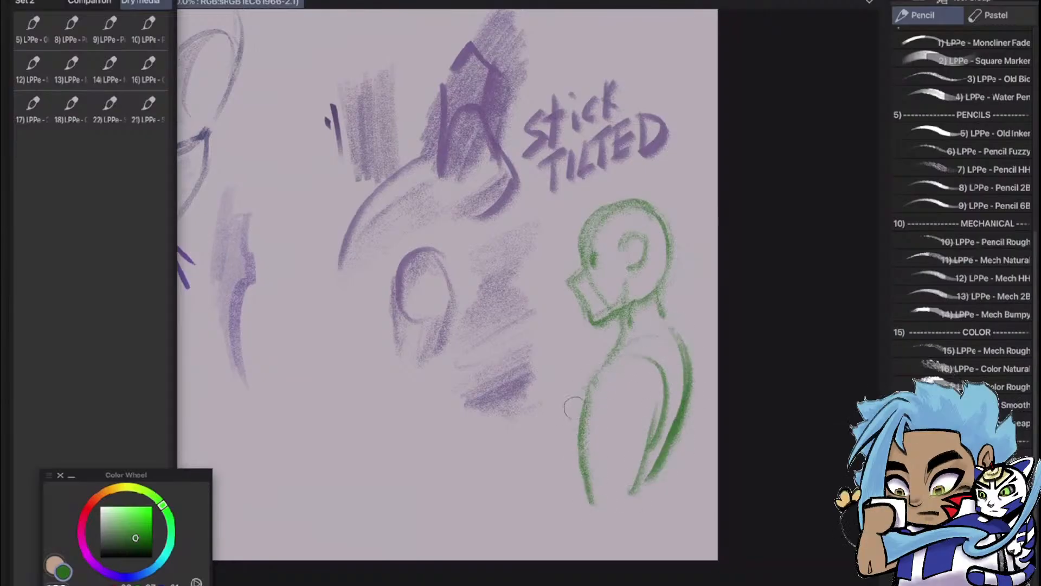
left_click_drag(587, 383, 567, 471)
left_click_drag(570, 411, 576, 495)
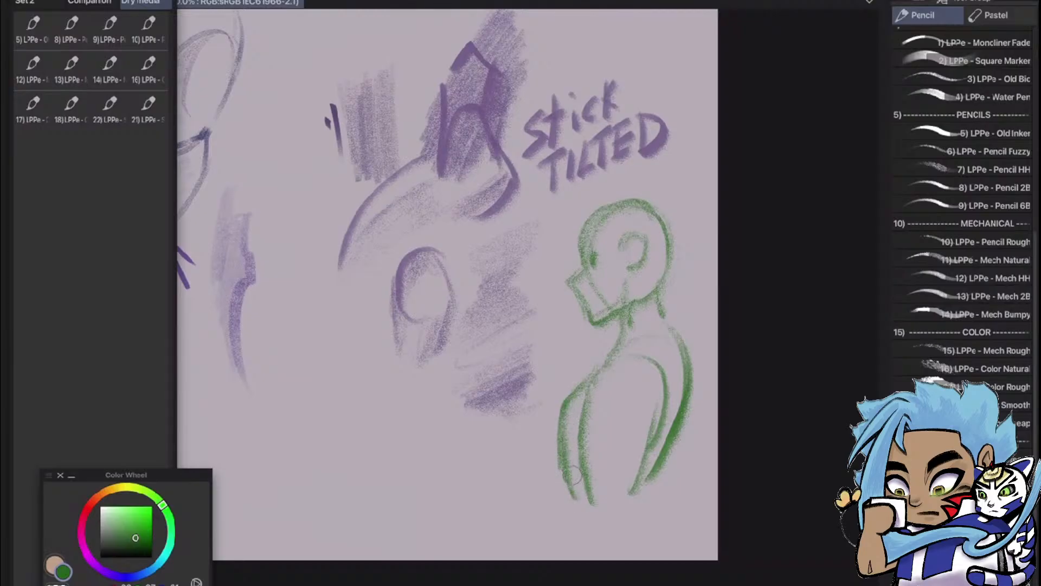
Add a round shoulder form to the green figure and darken its back and front arm contours
left_click_drag(561, 433, 581, 515)
left_click_drag(589, 426, 596, 441)
mouse_move(610, 366)
left_mouse_down()
mouse_move(640, 384)
mouse_move(600, 440)
mouse_move(619, 426)
left_mouse_up()
mouse_move(659, 317)
left_mouse_down()
mouse_move(686, 404)
mouse_move(678, 346)
mouse_move(618, 495)
left_mouse_up()
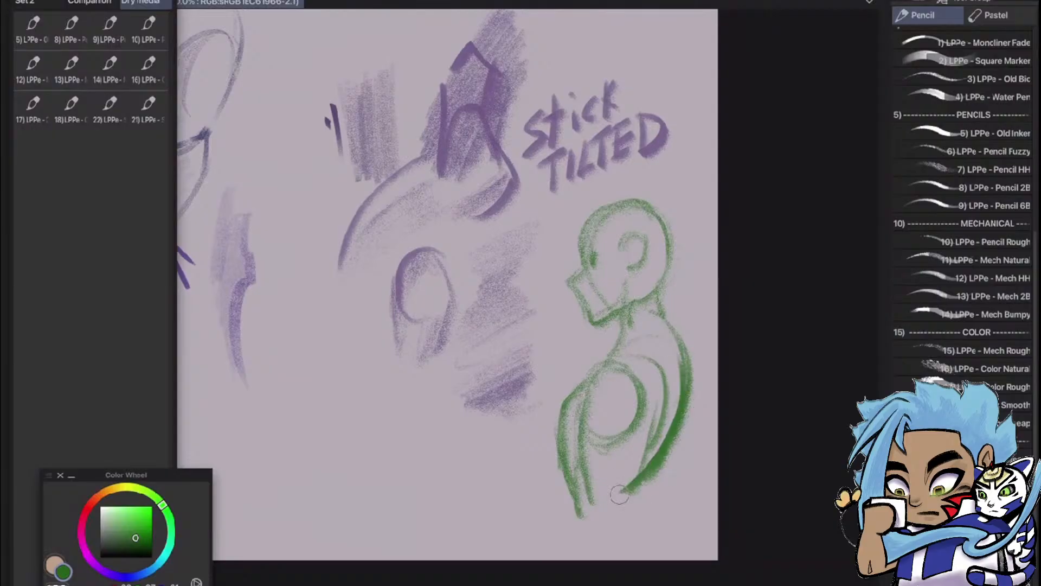
mouse_move(605, 357)
left_mouse_down()
mouse_move(578, 395)
mouse_move(553, 467)
left_mouse_up()
Sketch a second green form to the right of the frontal purple head: a large outer curve, an inner arch and tapering lower strokes
mouse_move(730, 222)
left_mouse_down()
mouse_move(786, 169)
mouse_move(870, 132)
left_mouse_up()
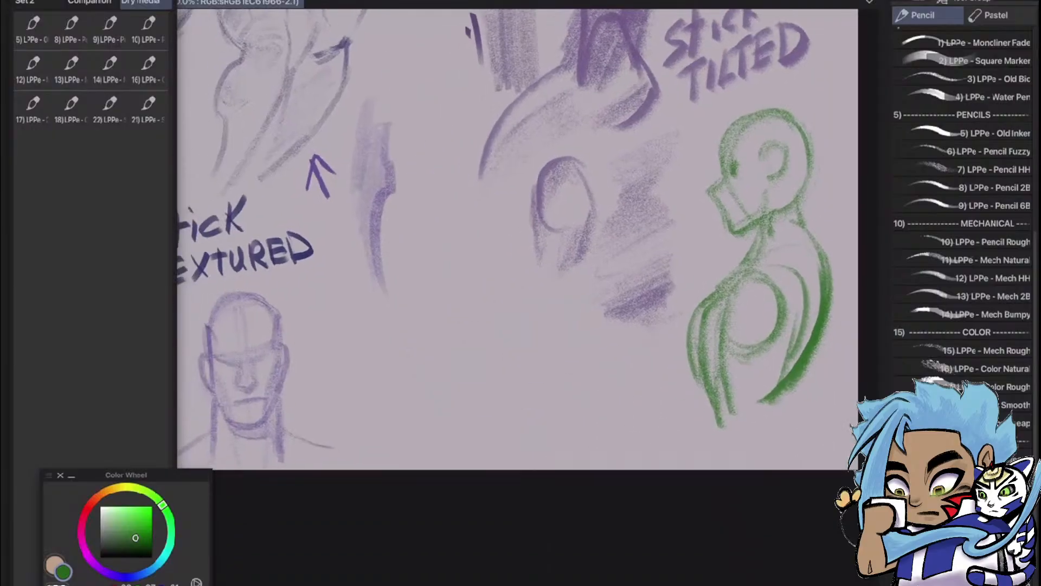
left_click_drag(411, 313, 491, 366)
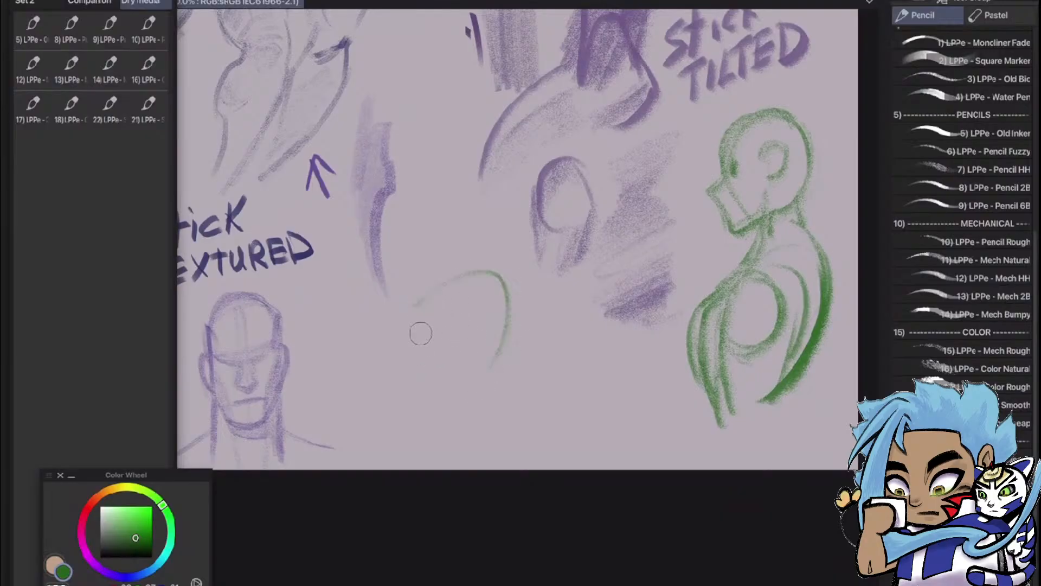
left_click_drag(420, 303, 442, 423)
left_click_drag(414, 309, 407, 432)
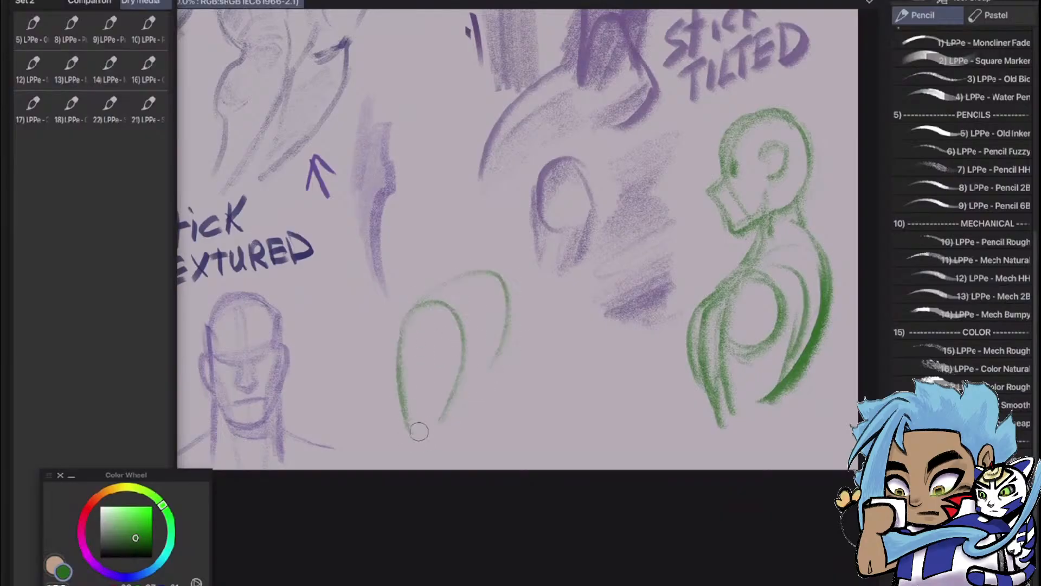
mouse_move(481, 360)
left_mouse_down()
mouse_move(460, 418)
mouse_move(486, 345)
mouse_move(457, 445)
left_mouse_up()
mouse_move(508, 305)
left_mouse_down()
mouse_move(472, 412)
mouse_move(480, 454)
left_mouse_up()
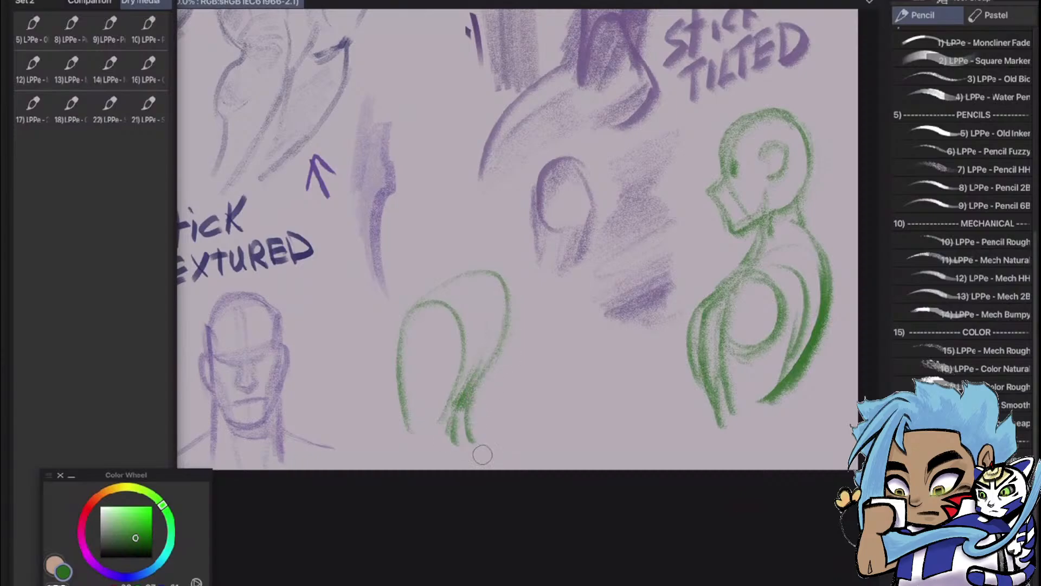
Extend the new green form with short lines at its base, shade its inner edge, and hatch a loose green patch beside it
left_click_drag(478, 416, 497, 458)
left_click_drag(422, 440, 419, 469)
left_click_drag(441, 420, 437, 469)
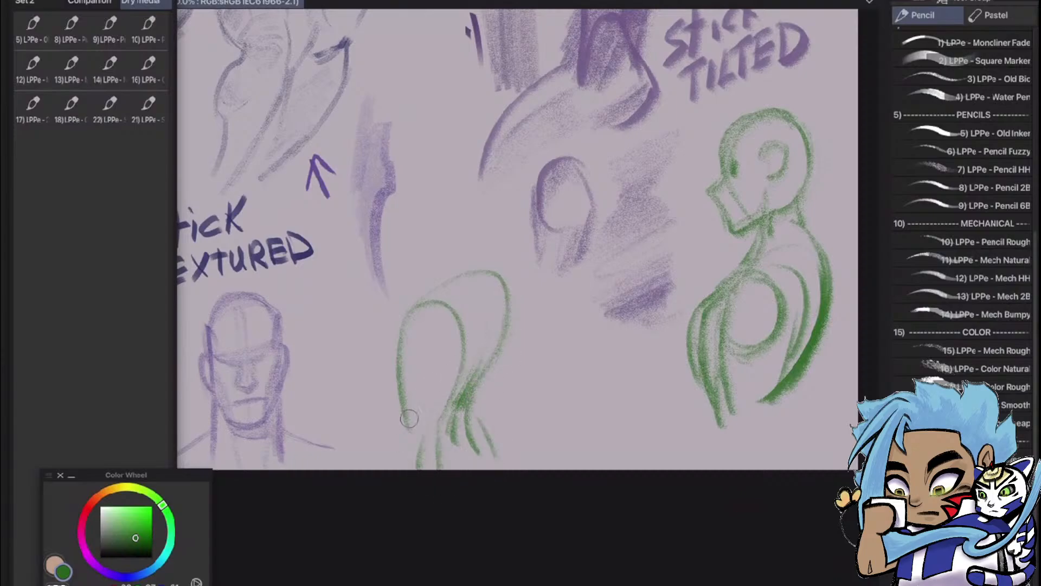
left_click_drag(408, 412, 405, 469)
mouse_move(484, 392)
left_mouse_down()
mouse_move(479, 368)
mouse_move(471, 372)
mouse_move(482, 338)
mouse_move(456, 359)
left_mouse_up()
left_click_drag(470, 324, 444, 423)
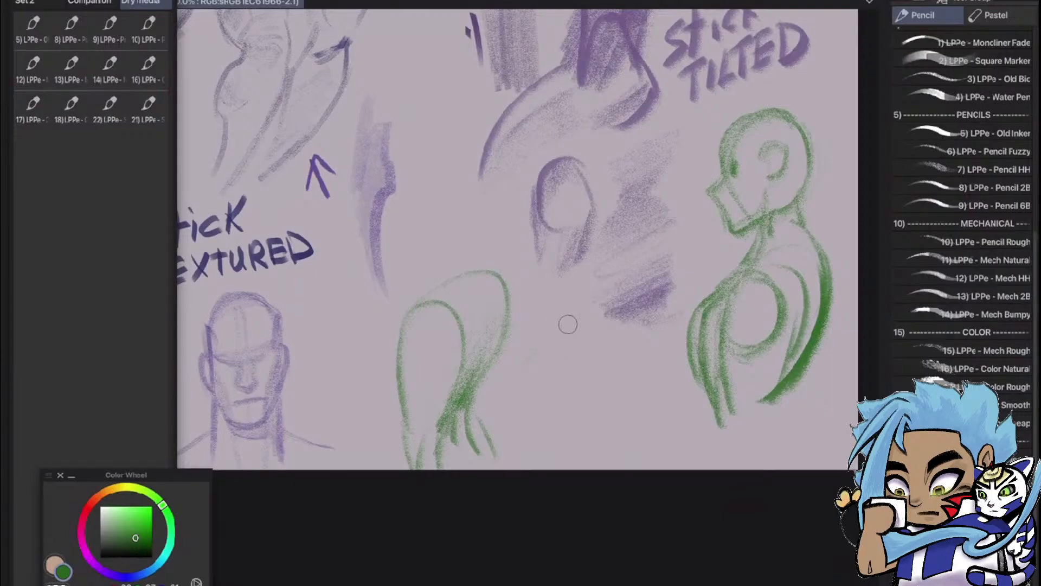
mouse_move(569, 340)
left_mouse_down()
mouse_move(527, 438)
mouse_move(538, 415)
mouse_move(564, 402)
mouse_move(607, 442)
mouse_move(556, 446)
left_mouse_up()
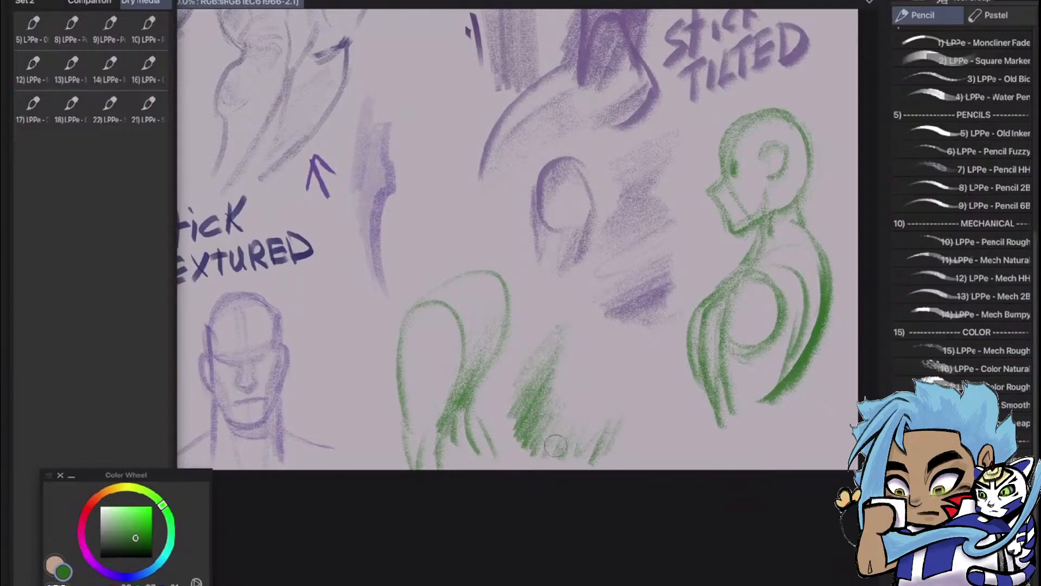
Add the 24) LPPe - Stick Tilted brush to the Dry media Quick Access set
scroll(731, 376, "down", 4)
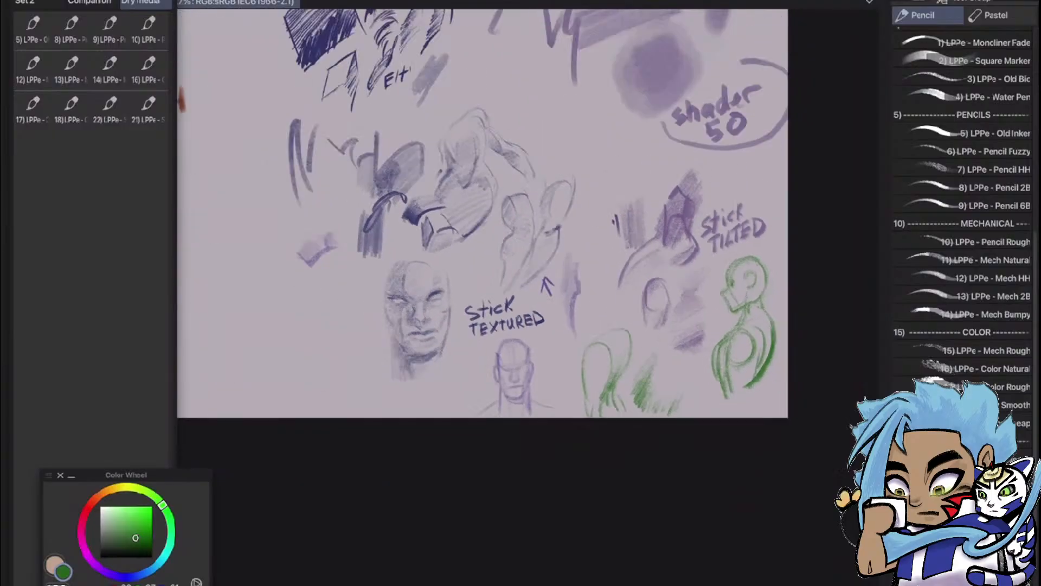
scroll(963, 217, "down", 2)
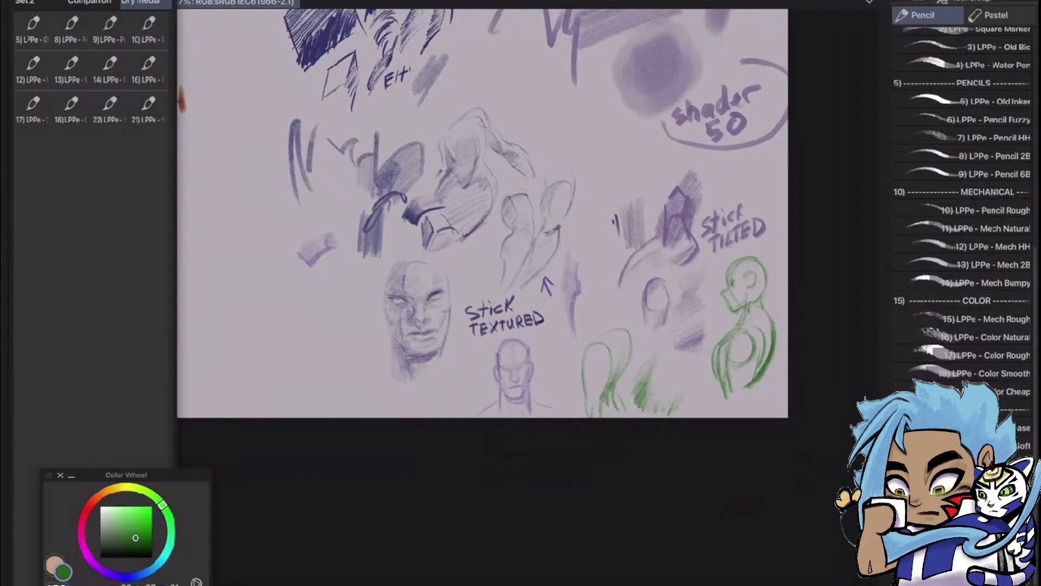
mouse_move(1006, 443)
left_mouse_down()
mouse_move(808, 472)
mouse_move(32, 132)
mouse_move(33, 144)
left_mouse_up()
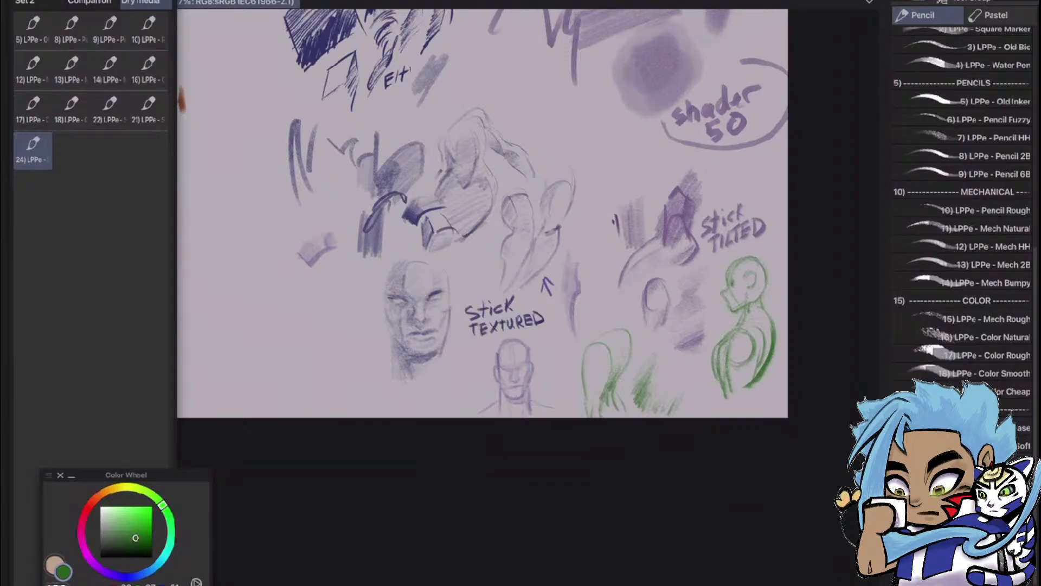
Try green test strokes in the empty area below the Color Smooth label, and undo them
scroll(705, 304, "down", 2)
scroll(675, 233, "up", 5)
scroll(711, 271, "down", 5)
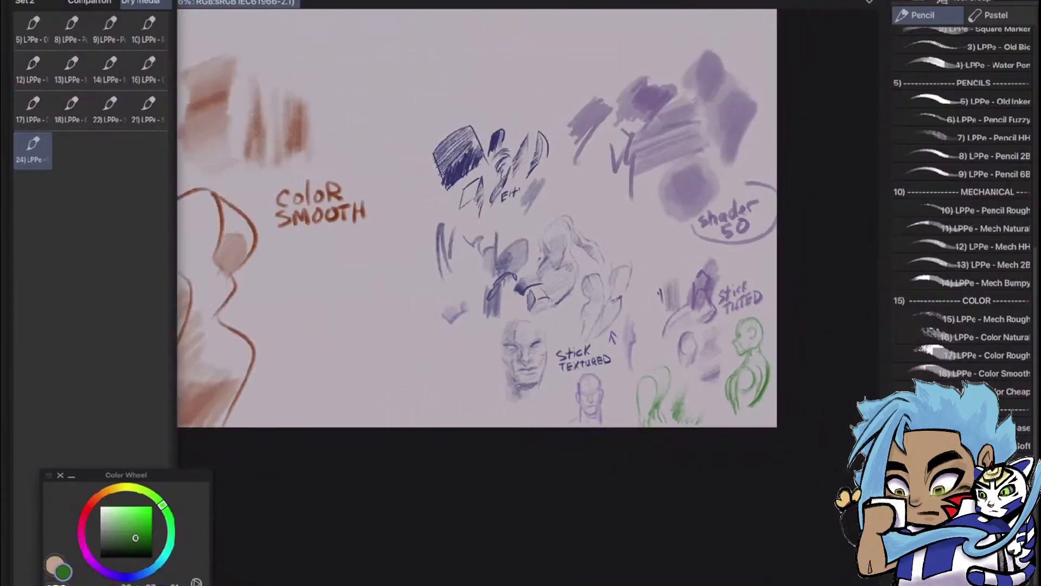
scroll(478, 217, "down", 1)
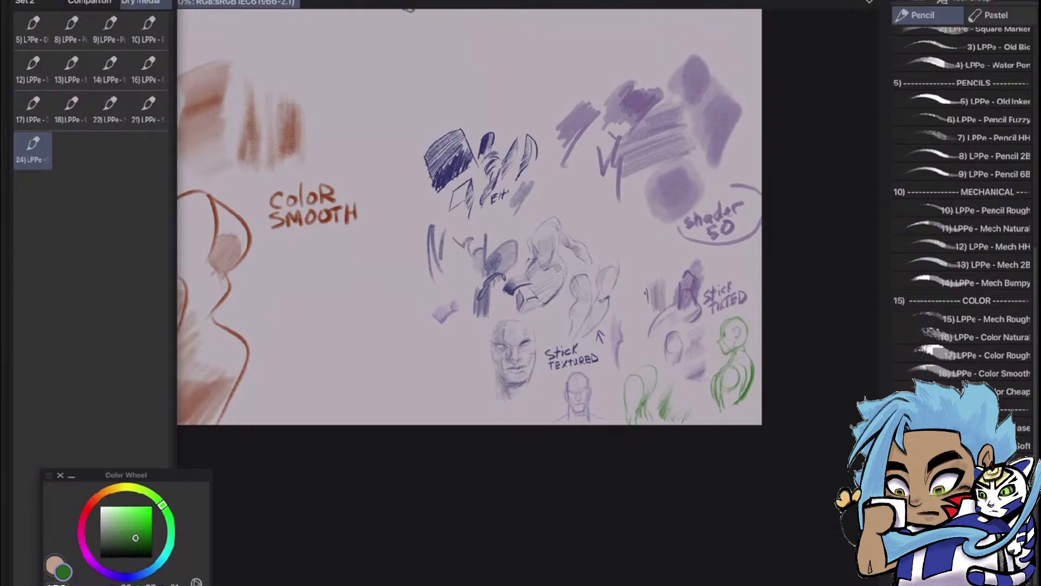
left_click_drag(358, 326, 469, 423)
mouse_move(356, 325)
left_mouse_down()
mouse_move(379, 314)
mouse_move(390, 374)
mouse_move(406, 342)
mouse_move(404, 424)
left_mouse_up()
key("ctrl+z")
key("ctrl+z")
key("ctrl+z")
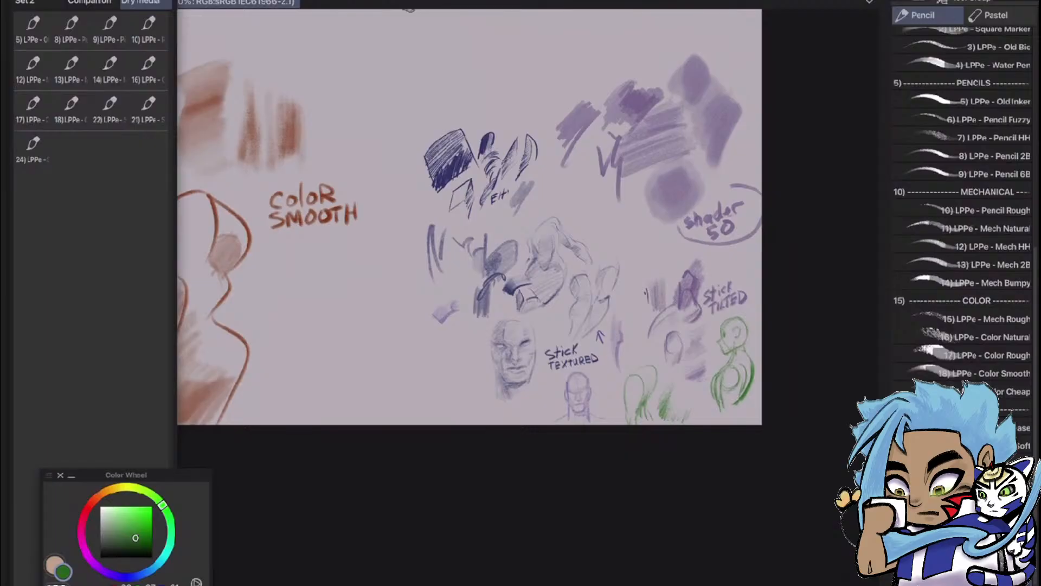
Paint a layered green swatch below the Color Smooth label with the 28) LPPe Shader 50 brush, and add that brush to Quick Access
mouse_move(350, 290)
left_mouse_down()
mouse_move(338, 390)
mouse_move(363, 277)
mouse_move(336, 354)
mouse_move(359, 347)
mouse_move(350, 325)
mouse_move(358, 353)
mouse_move(374, 282)
mouse_move(366, 347)
mouse_move(385, 263)
left_mouse_up()
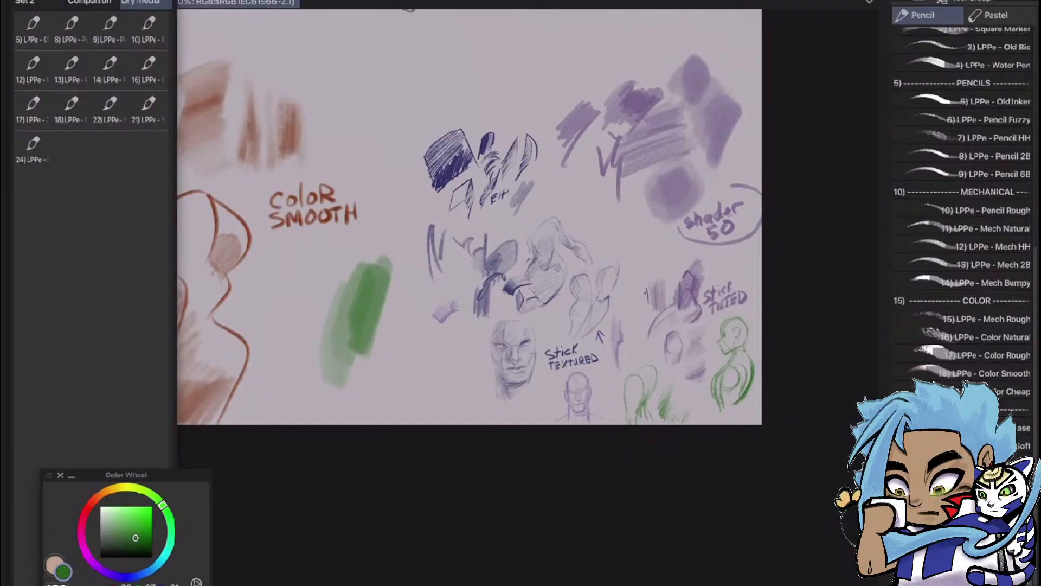
scroll(347, 374, "up", 5)
scroll(520, 358, "down", 2)
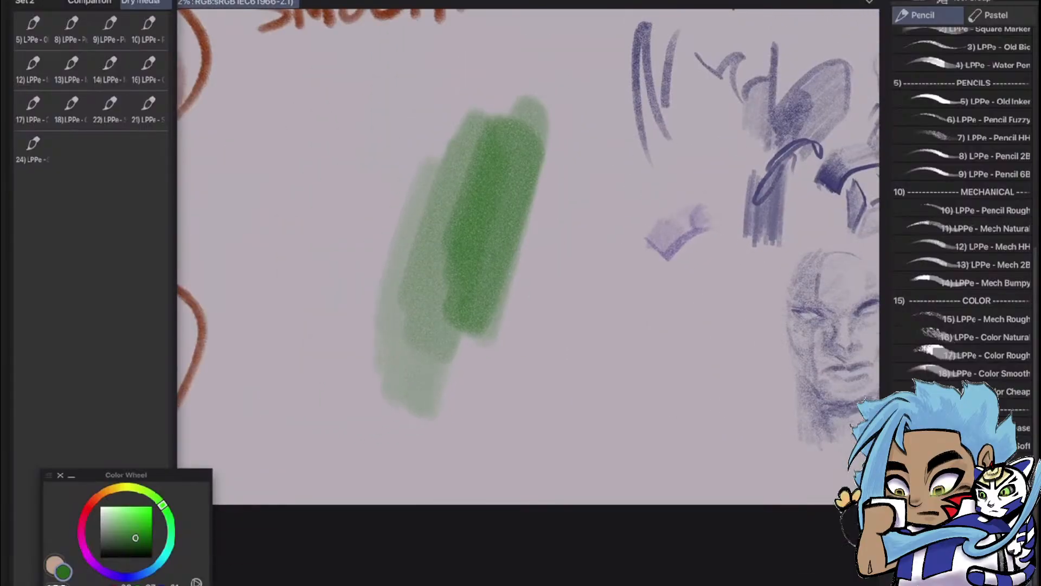
mouse_move(488, 247)
left_mouse_down()
mouse_move(506, 171)
mouse_move(524, 149)
left_mouse_up()
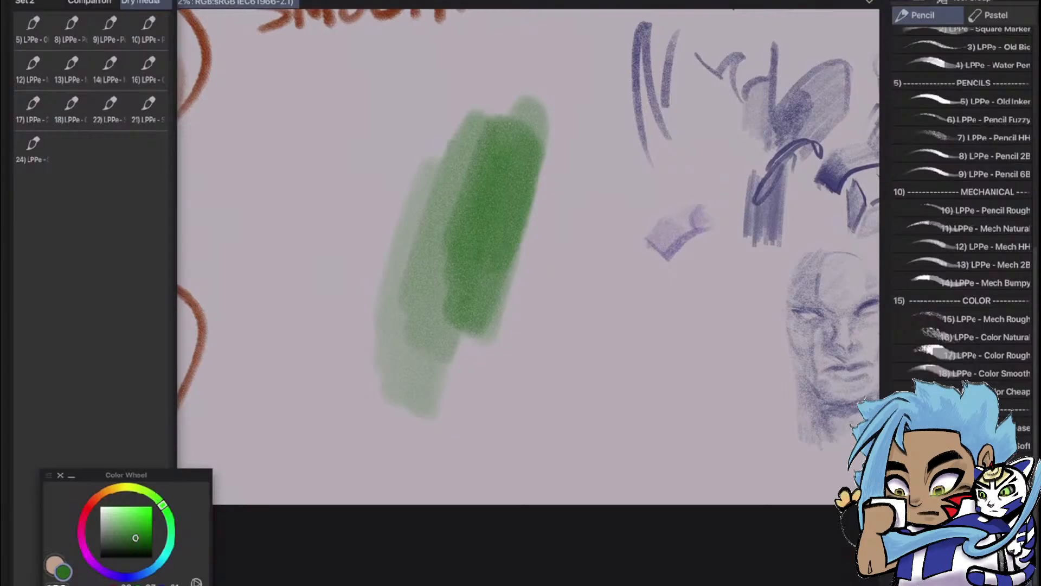
scroll(965, 244, "down", 5)
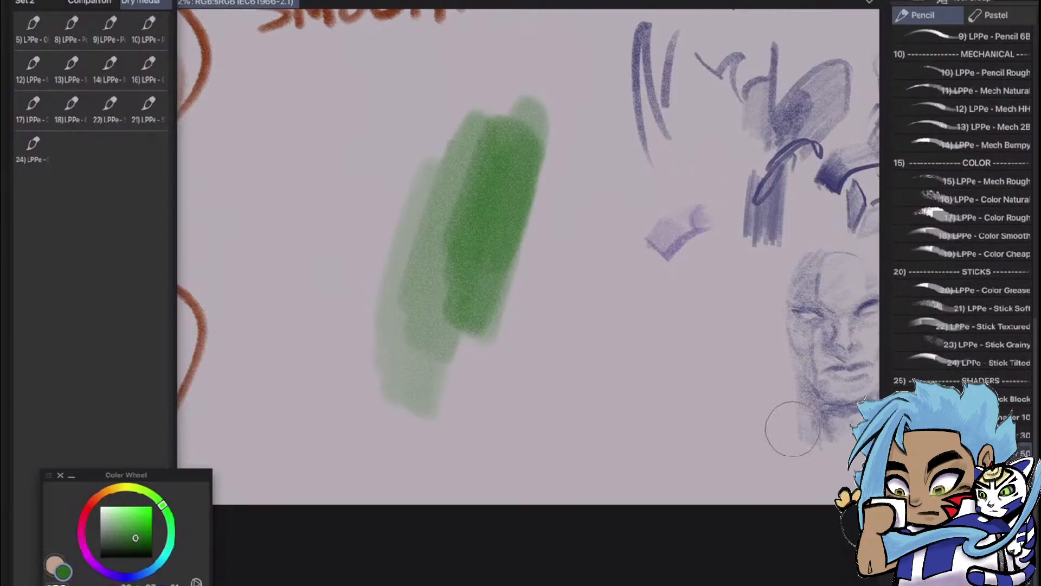
mouse_move(857, 409)
left_mouse_down()
mouse_move(267, 204)
mouse_move(55, 155)
mouse_move(68, 155)
left_mouse_up()
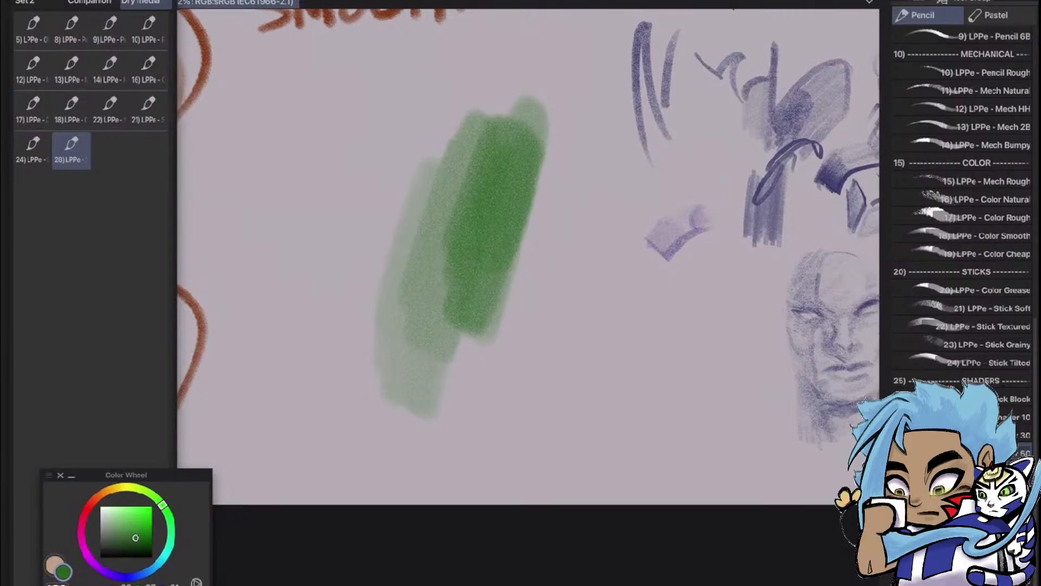
Hide Layer 29, show Layer 35 and make Layer 35 the active layer
scroll(528, 293, "down", 5)
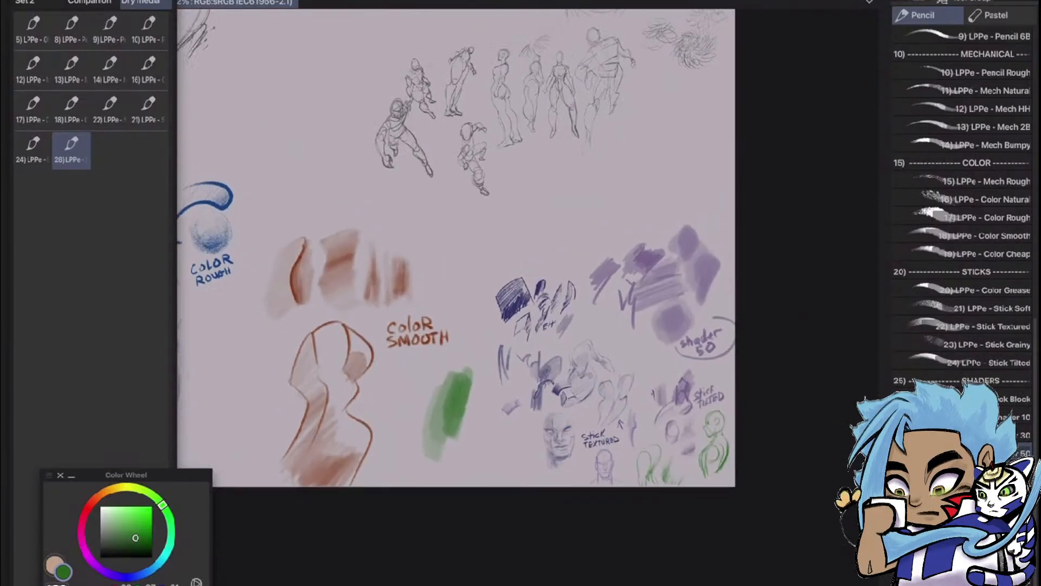
scroll(483, 314, "down", 4)
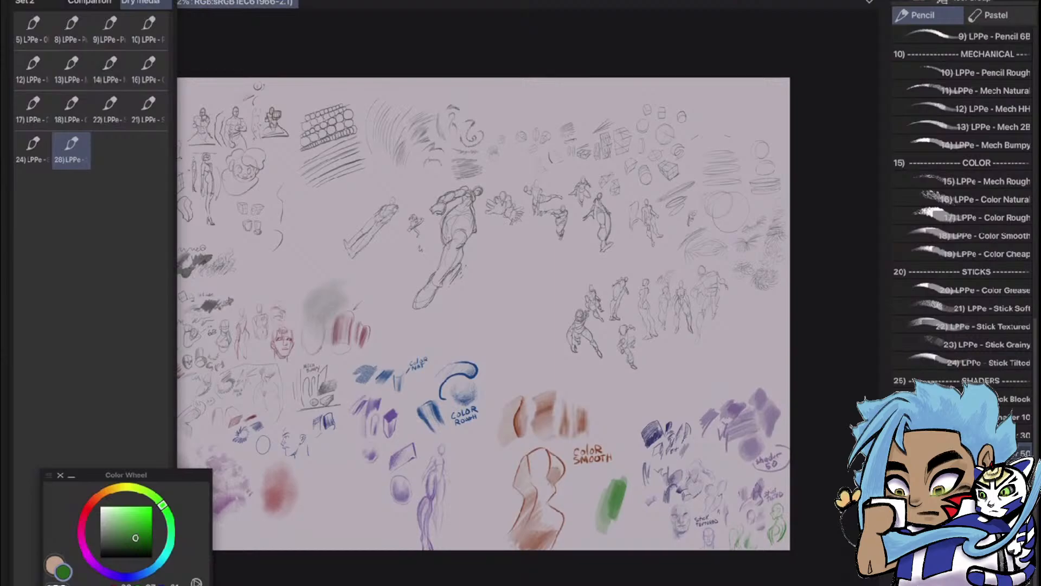
key("F7")
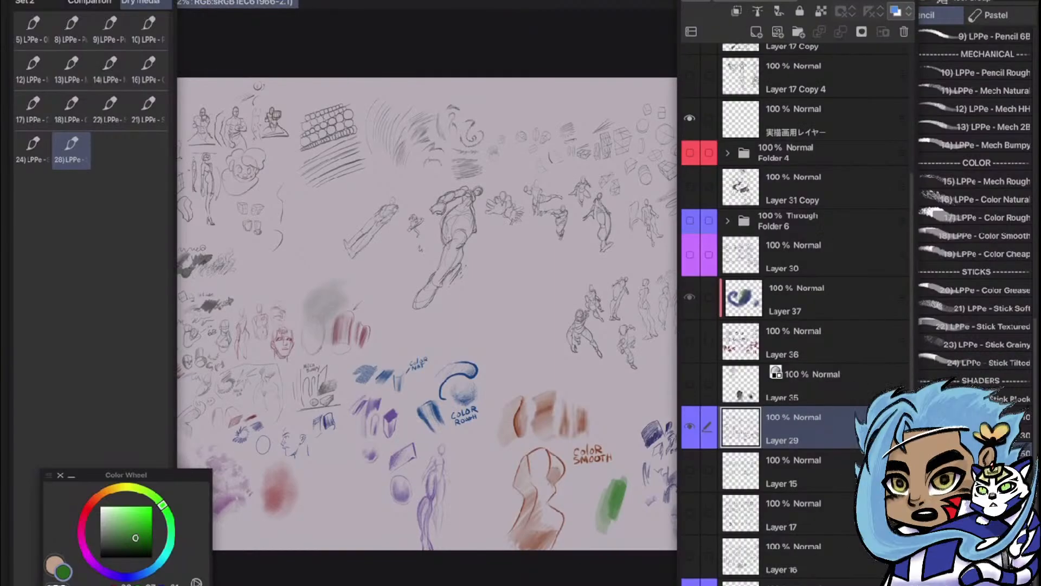
left_click(690, 427)
left_click(707, 384)
left_click(690, 383)
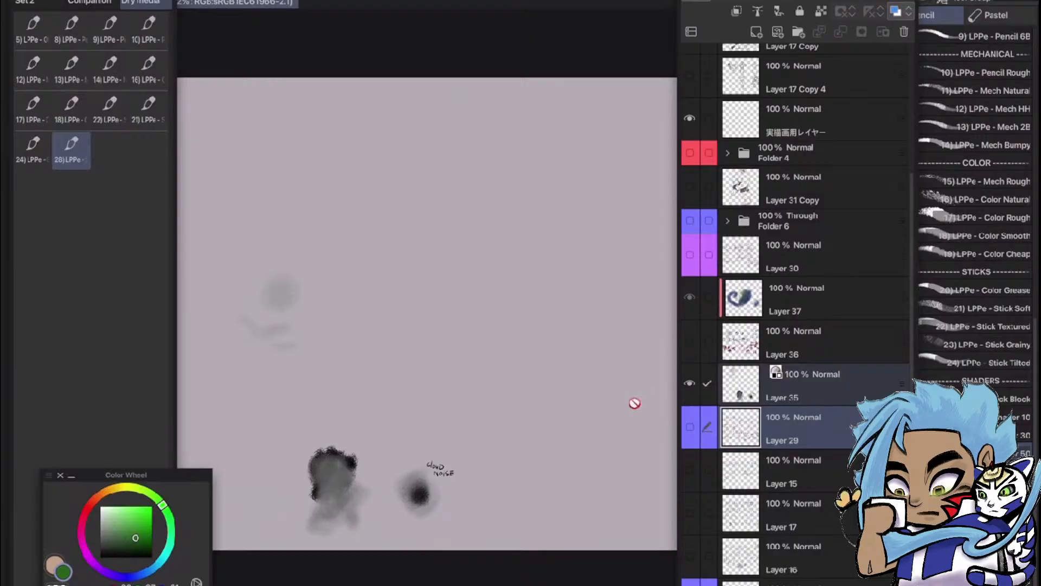
key("F7")
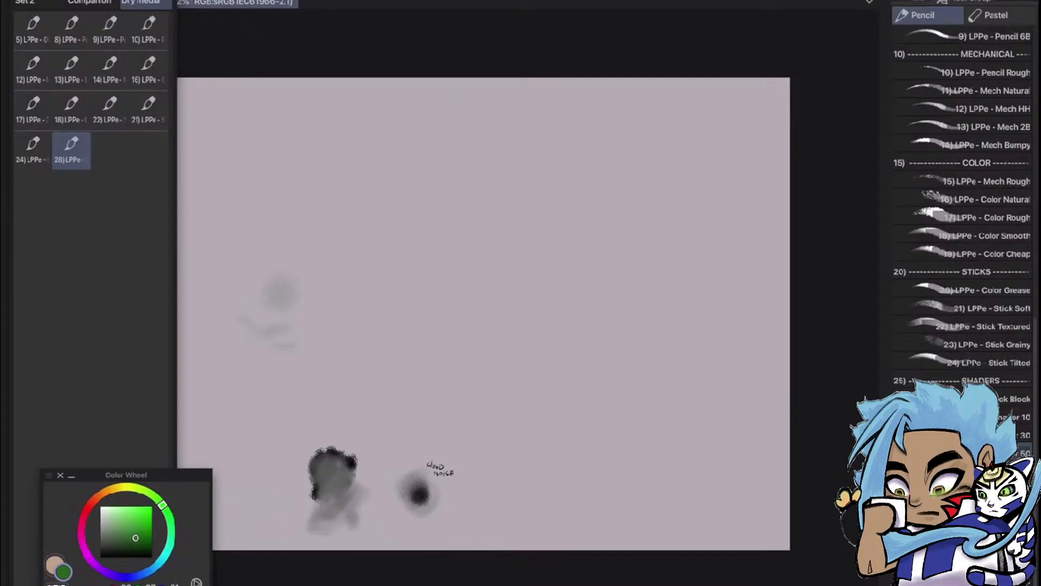
scroll(419, 393, "up", 4)
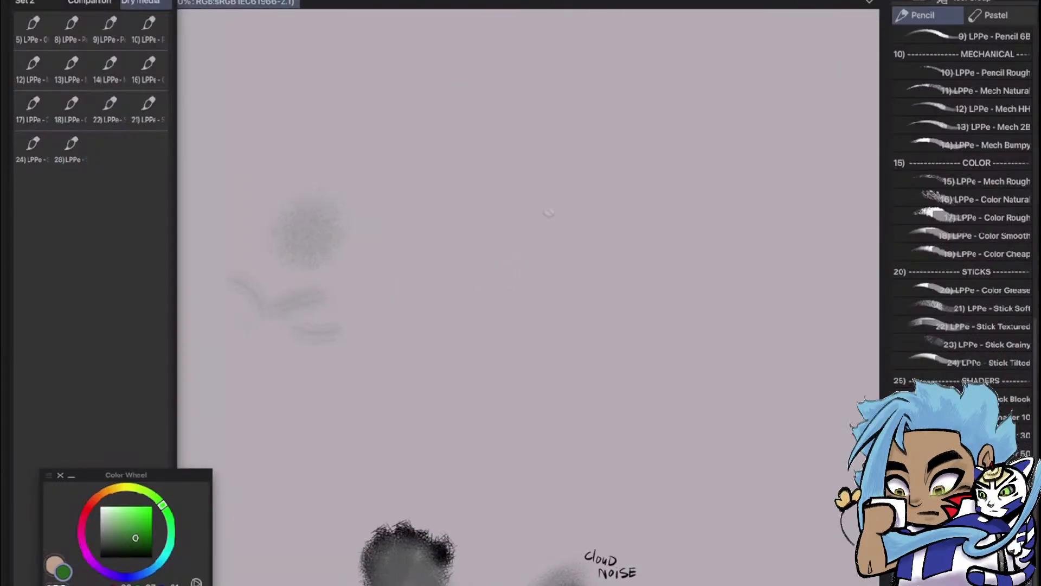
key("F7")
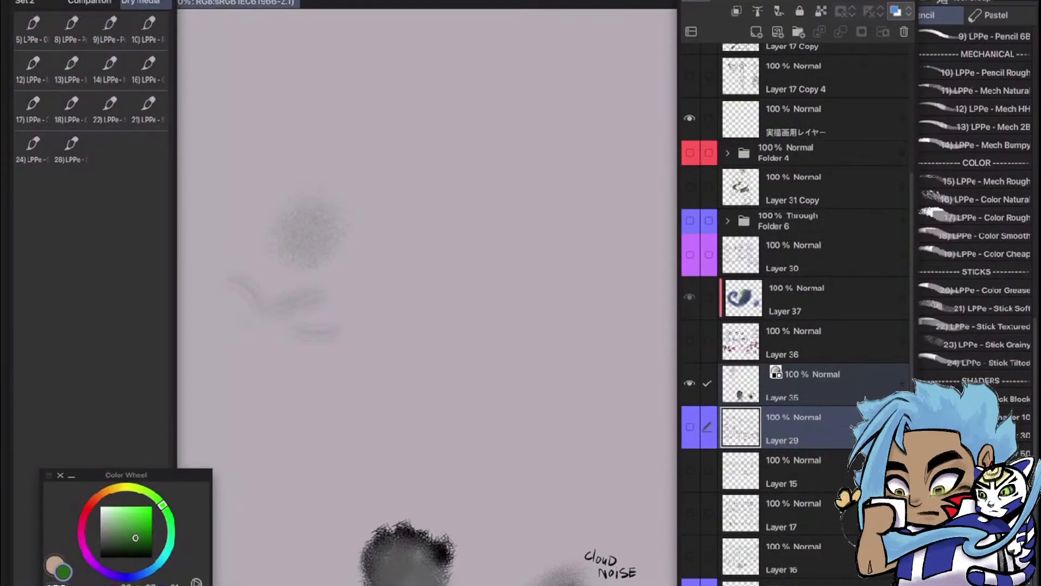
key("F7")
Try a soft shading patch in the empty area above the Cloud Noise label, and undo it
mouse_move(500, 285)
left_mouse_down()
mouse_move(559, 273)
mouse_move(565, 262)
mouse_move(560, 351)
mouse_move(569, 304)
mouse_move(564, 349)
left_mouse_up()
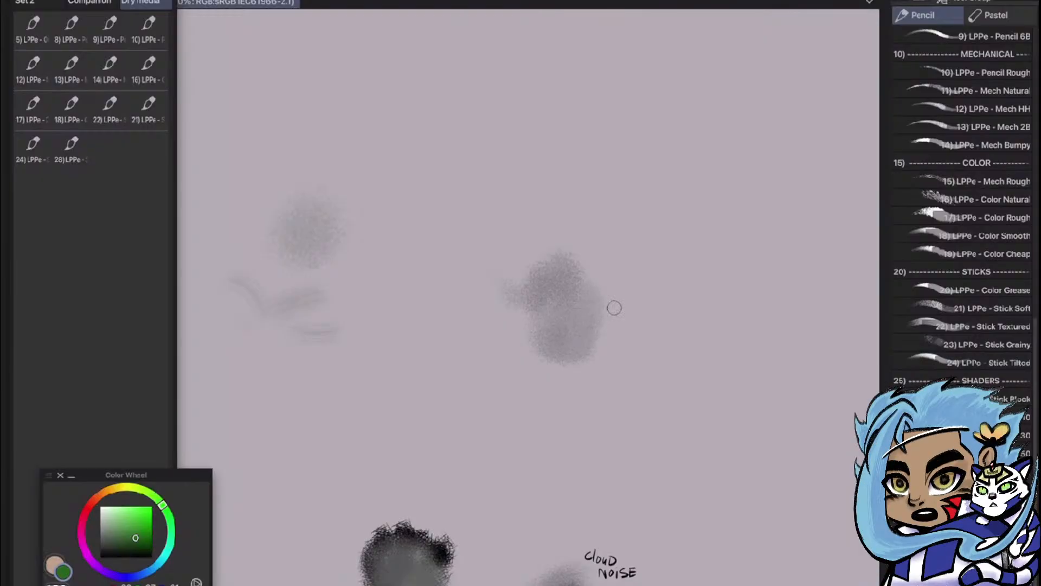
scroll(618, 303, "up", 1)
scroll(651, 255, "down", 2)
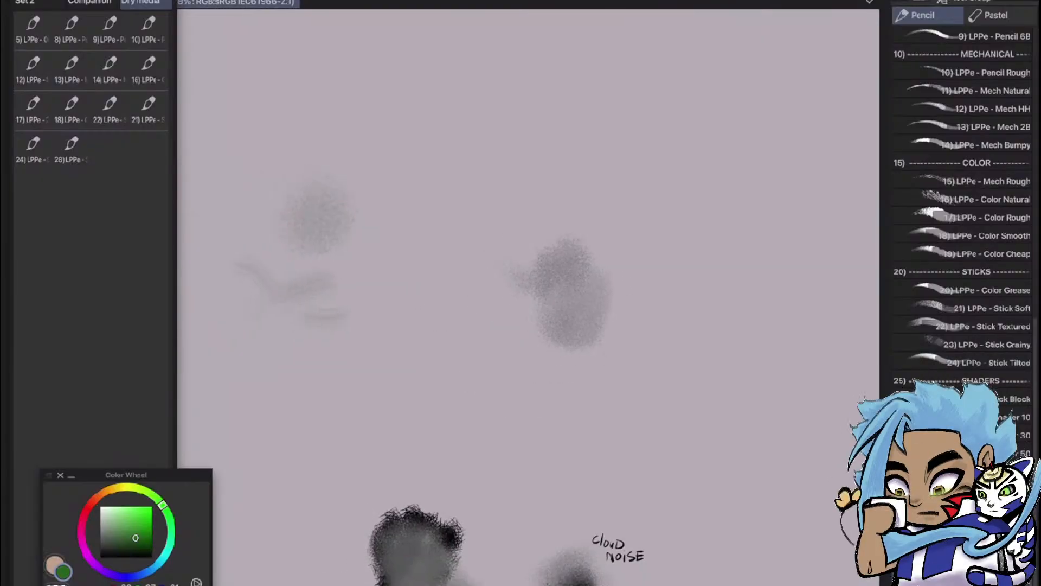
scroll(651, 255, "up", 2)
key("ctrl+z")
Change the expression color of Layer 35 from Gray to Color
left_click(886, 11)
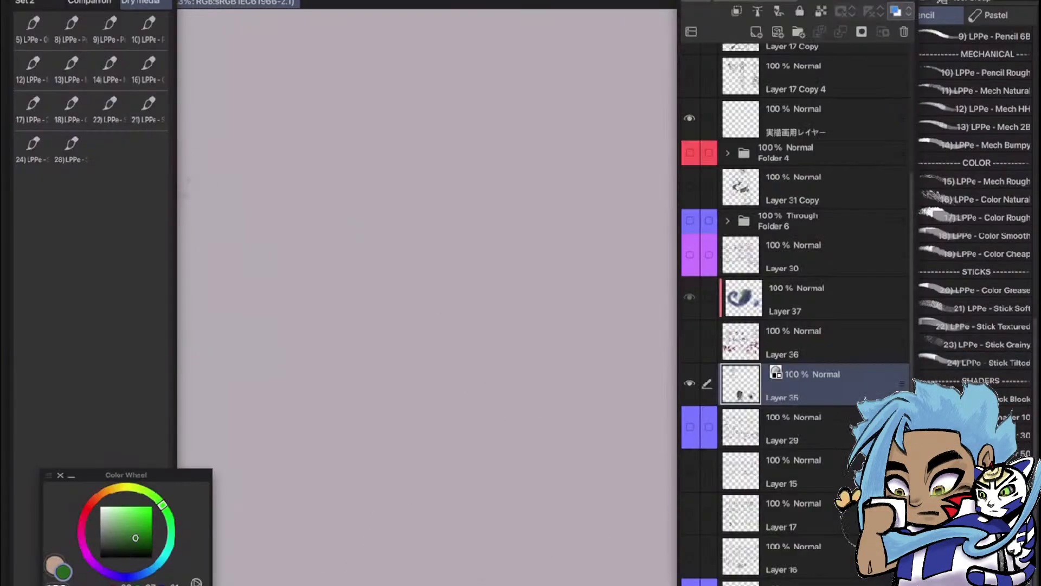
left_click(687, 3)
left_click(636, 78)
left_click(635, 78)
left_click(886, 3)
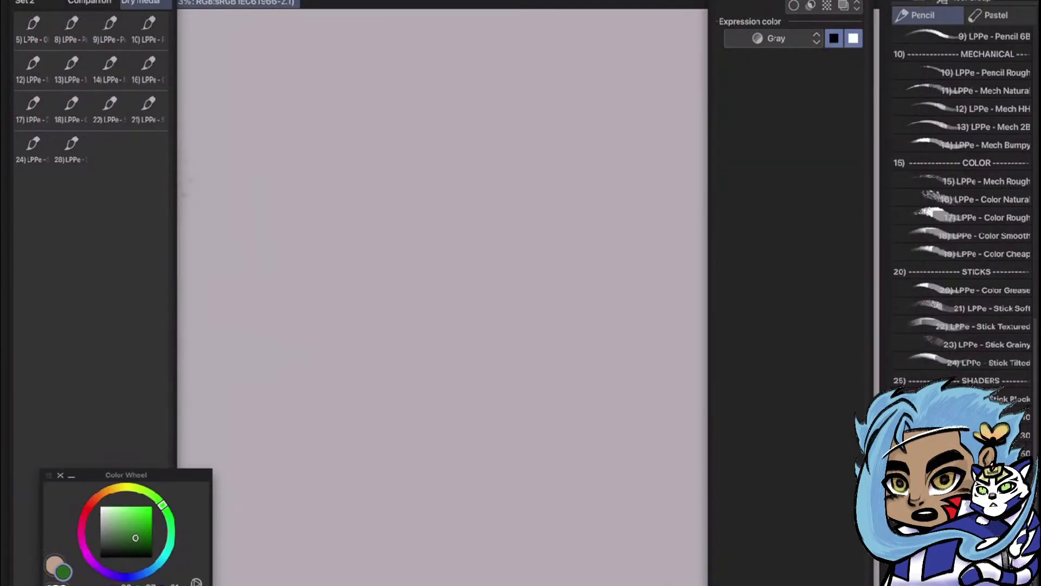
left_click(774, 39)
left_click(754, 57)
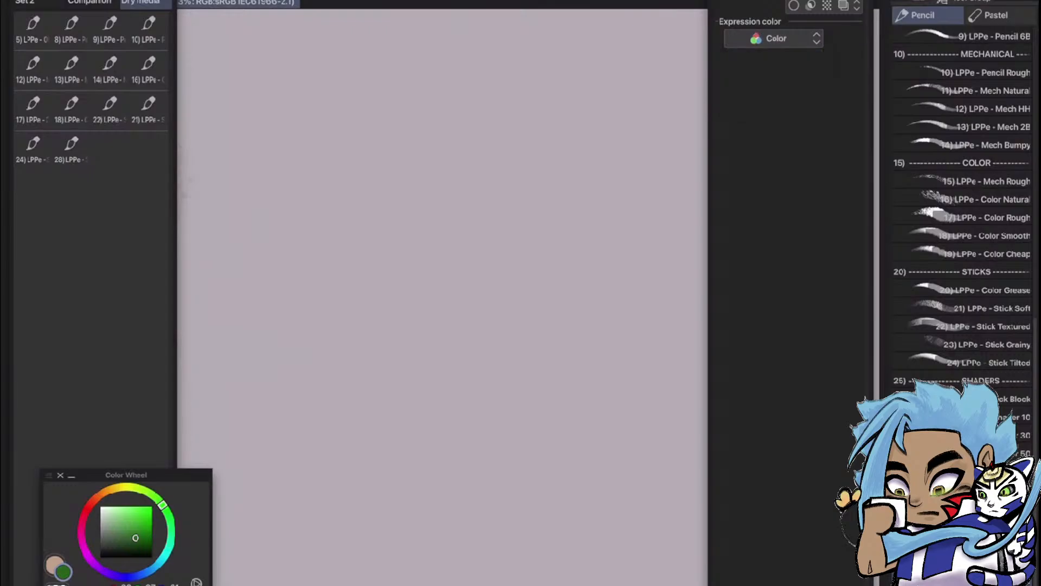
left_click(521, 370)
Paint a rounded grainy green patch above the black and grey blob and a taller green patch above the Cloud Noise label
scroll(528, 297, "down", 5)
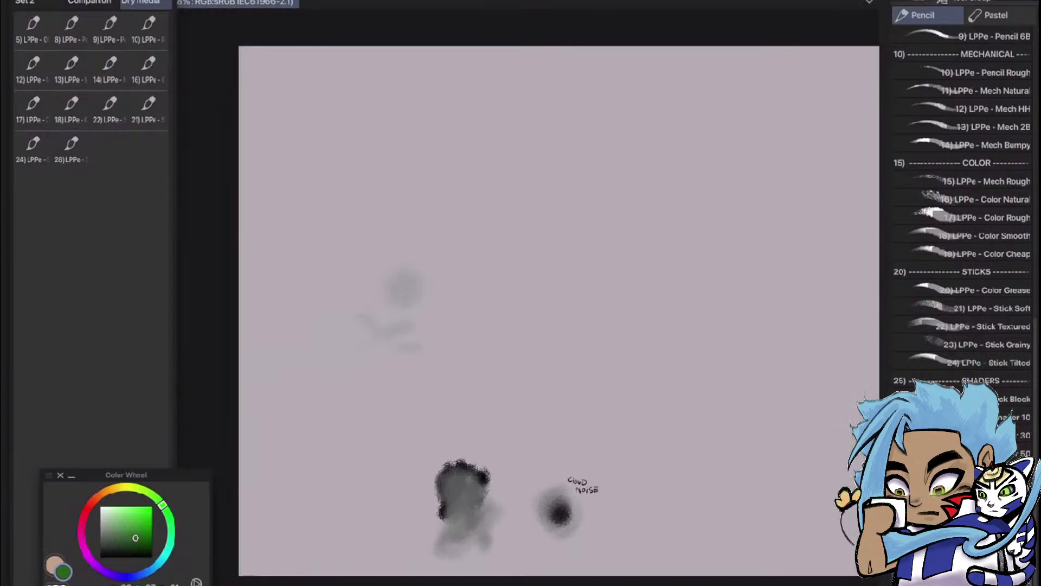
scroll(541, 481, "up", 4)
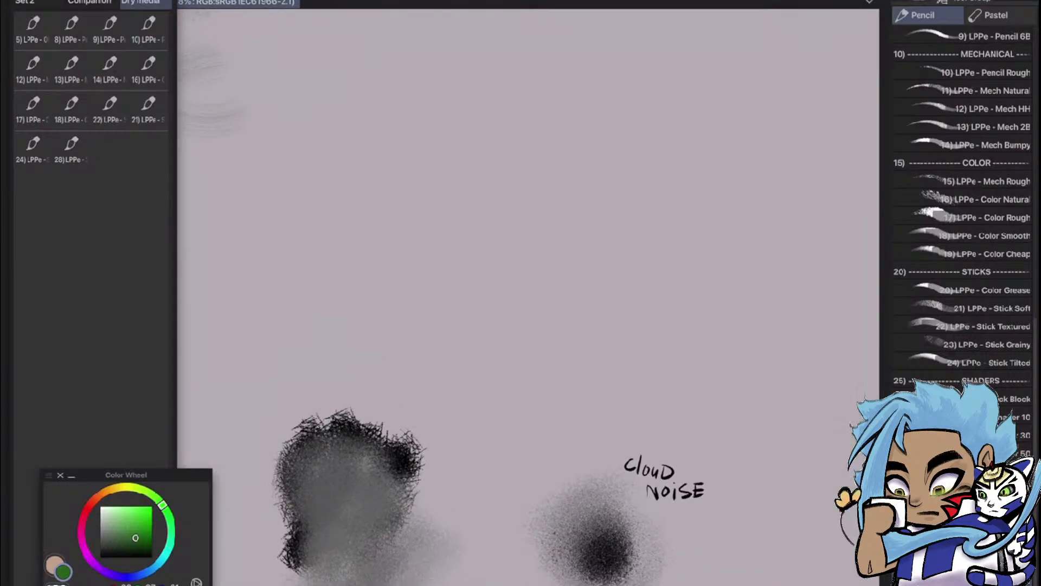
mouse_move(449, 201)
left_mouse_down()
mouse_move(415, 297)
mouse_move(480, 241)
mouse_move(459, 314)
mouse_move(494, 256)
mouse_move(486, 272)
mouse_move(495, 269)
mouse_move(482, 251)
mouse_move(492, 242)
mouse_move(500, 251)
mouse_move(476, 334)
mouse_move(518, 306)
left_mouse_up()
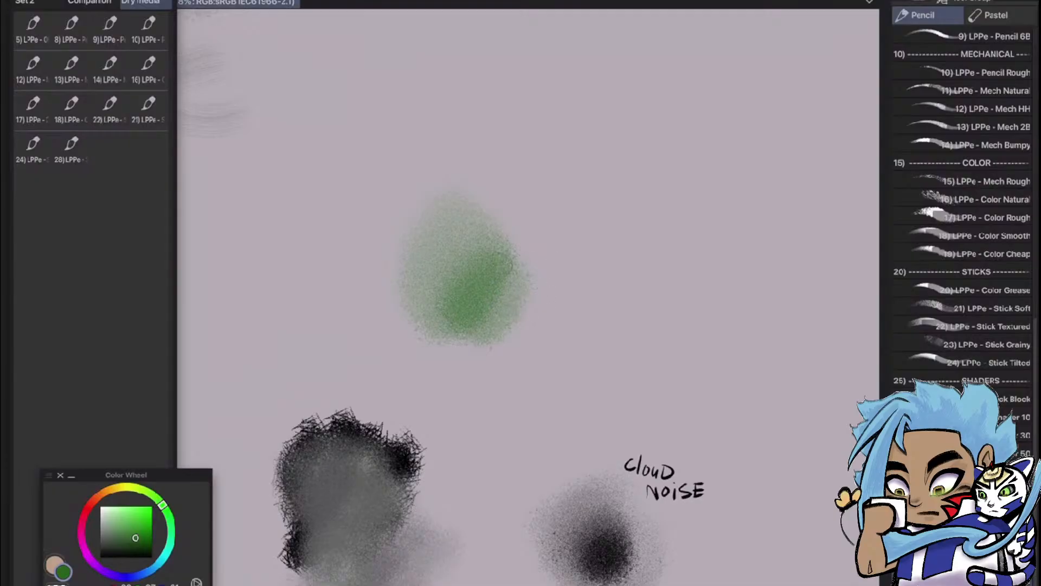
mouse_move(592, 135)
left_mouse_down()
mouse_move(578, 169)
mouse_move(535, 211)
mouse_move(543, 251)
mouse_move(590, 220)
mouse_move(566, 255)
mouse_move(643, 220)
mouse_move(616, 273)
mouse_move(610, 235)
mouse_move(639, 182)
mouse_move(625, 176)
mouse_move(599, 196)
mouse_move(589, 232)
mouse_move(605, 260)
mouse_move(641, 238)
mouse_move(606, 324)
mouse_move(603, 369)
mouse_move(638, 323)
mouse_move(607, 420)
mouse_move(628, 369)
mouse_move(622, 406)
mouse_move(627, 400)
mouse_move(645, 298)
mouse_move(628, 352)
mouse_move(644, 308)
mouse_move(623, 403)
mouse_move(652, 272)
mouse_move(639, 213)
left_mouse_up()
scroll(529, 298, "down", 5)
scroll(528, 297, "up", 4)
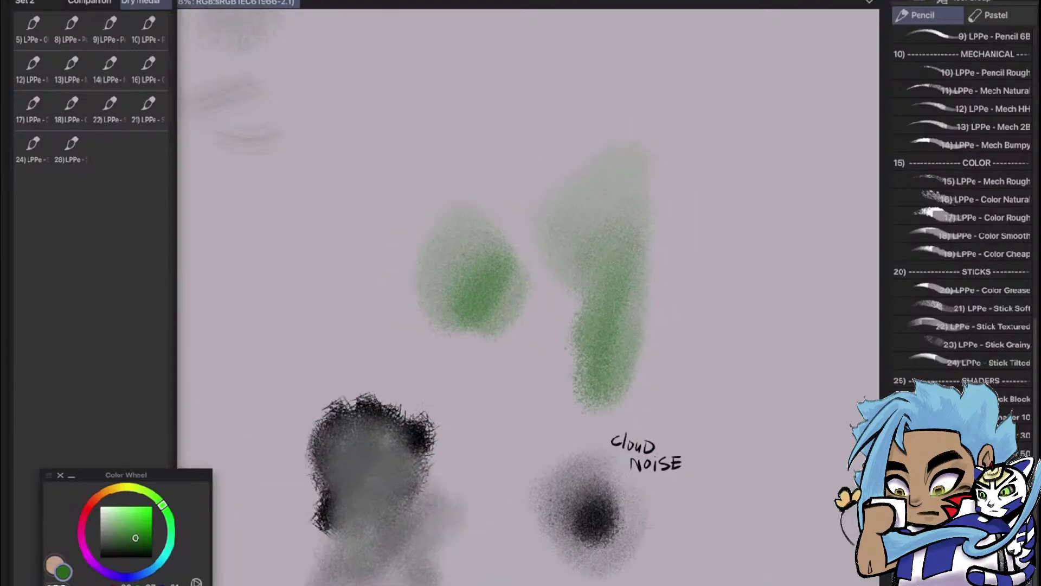
scroll(659, 345, "up", 1)
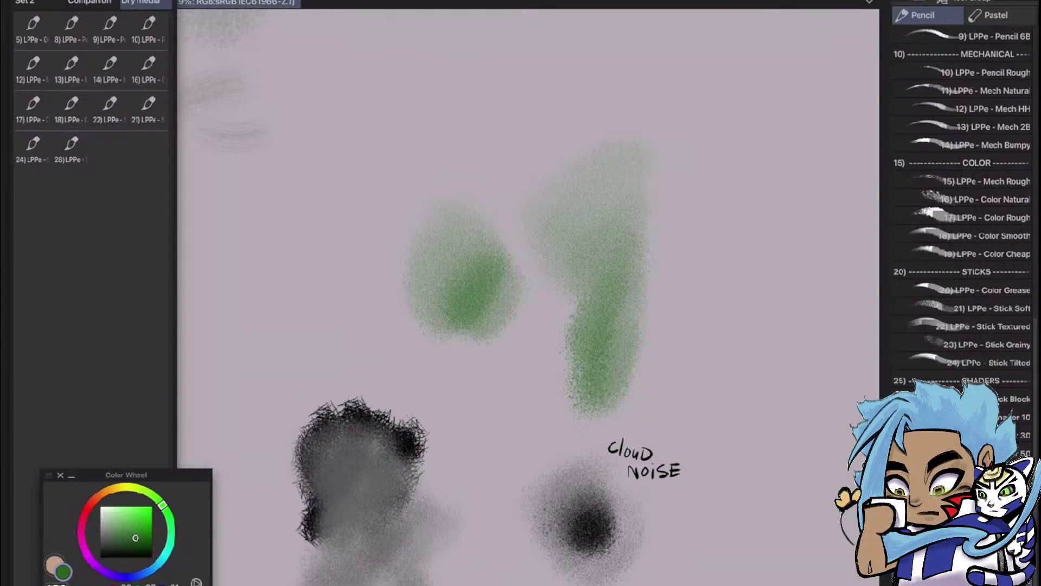
Add the LPPe brush numbered 34 to the Dry media Quick Access set
mouse_move(955, 520)
left_mouse_down()
mouse_move(318, 194)
mouse_move(93, 157)
mouse_move(110, 152)
left_mouse_up()
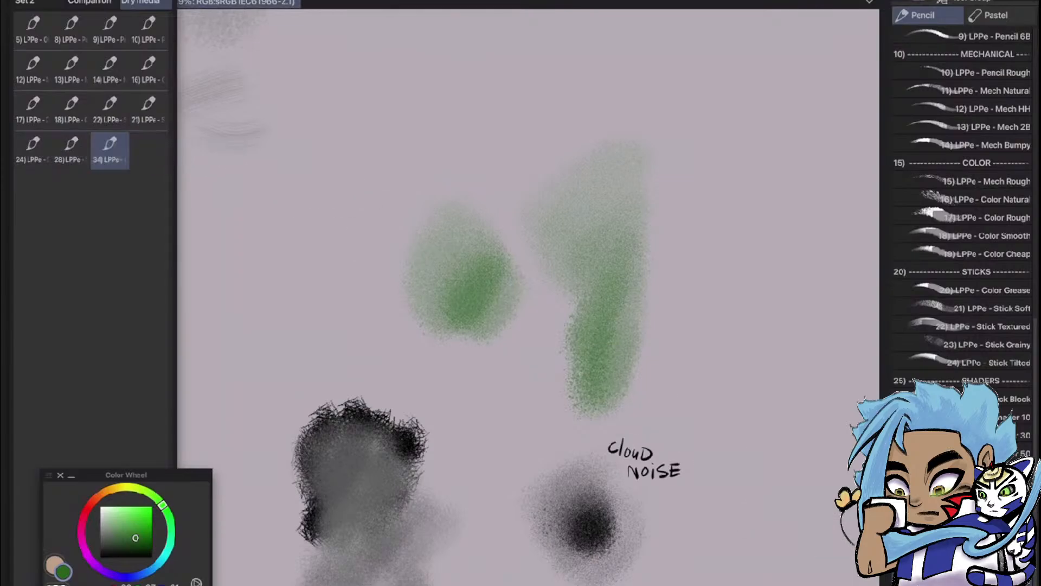
scroll(528, 293, "down", 5)
left_click_drag(627, 277, 503, 453)
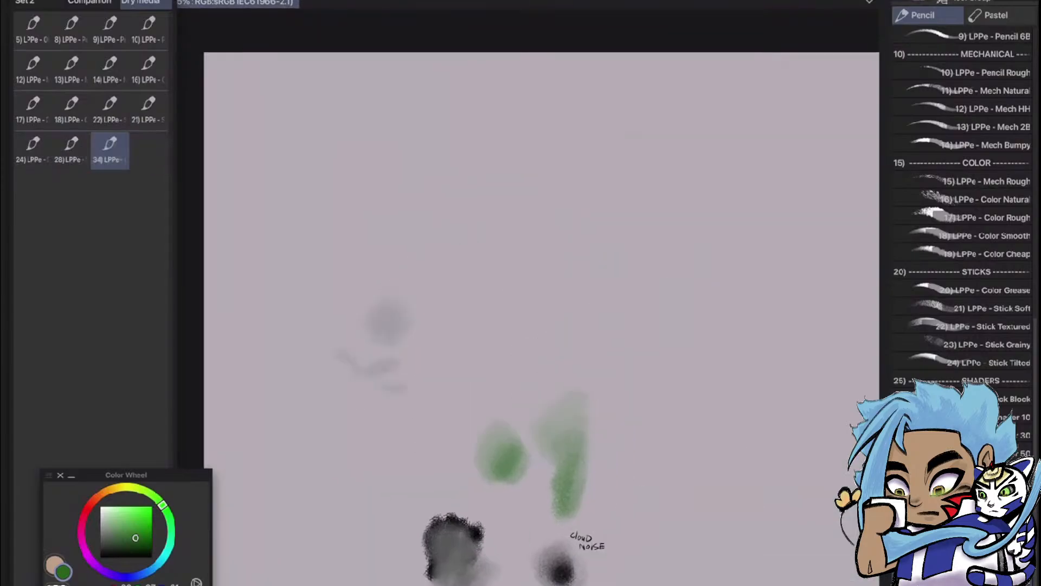
Hide Layer 35, show Layer 36 and make Layer 36 the active layer
key("F7")
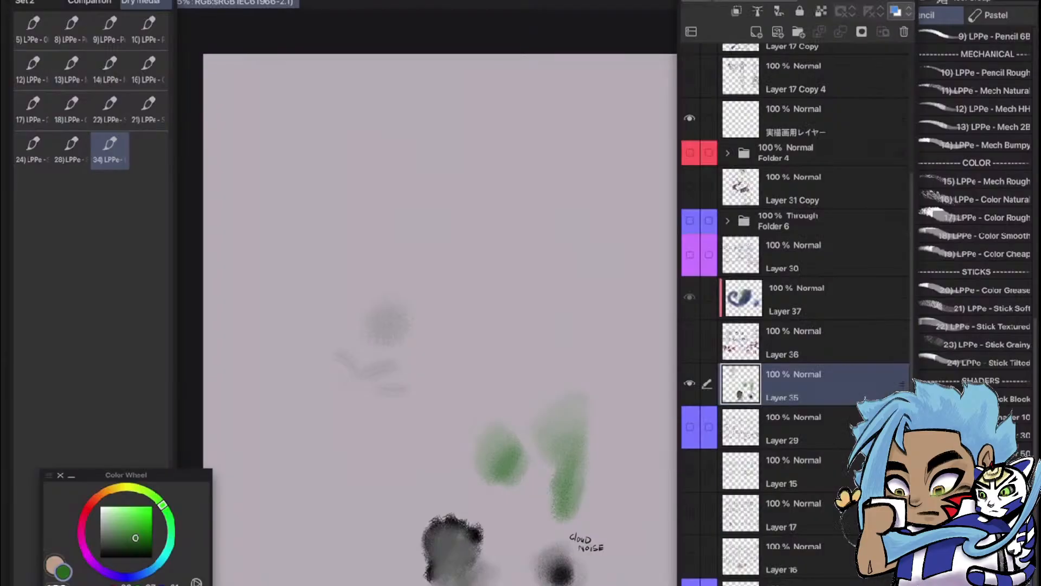
left_click(690, 384)
left_click(689, 341)
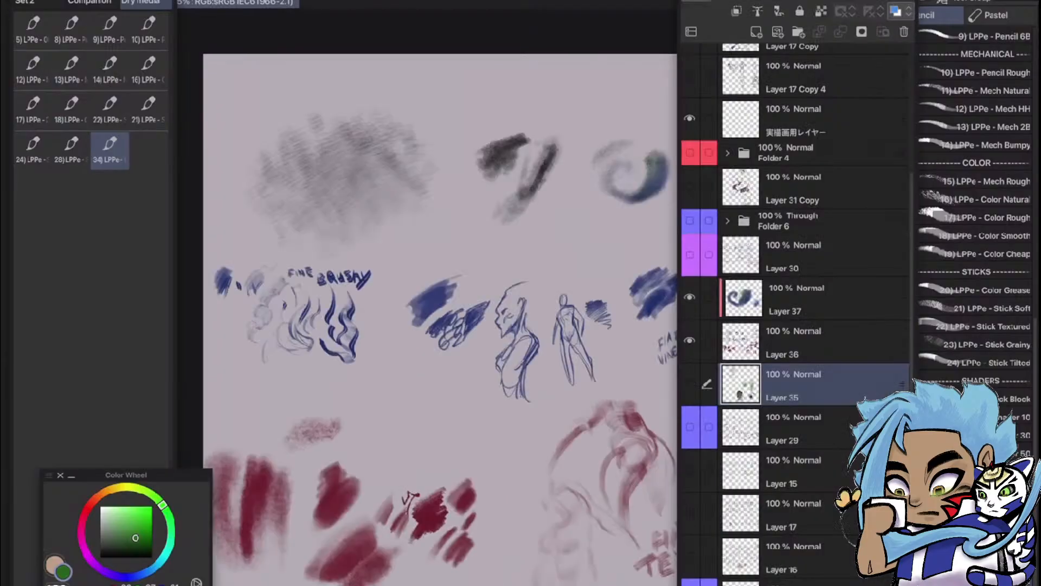
left_click(813, 342)
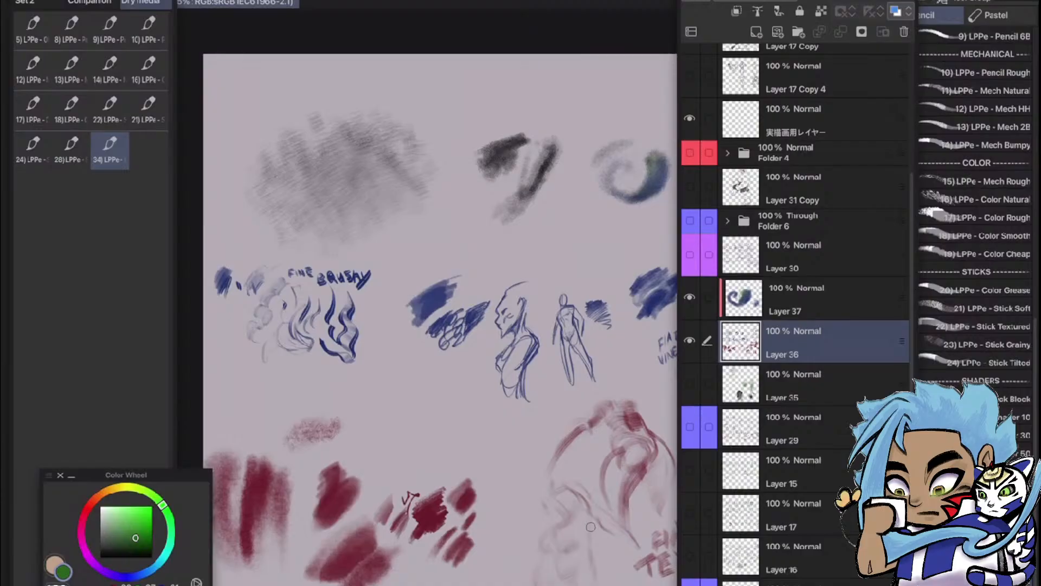
left_click(423, 325)
Examine the brush swatches on Layer 36, including the Fine Brushy, Fine Nat, Pencil Soft, Pencil Hard and Fine Vine samples
scroll(242, 331, "up", 4)
scroll(358, 271, "up", 2)
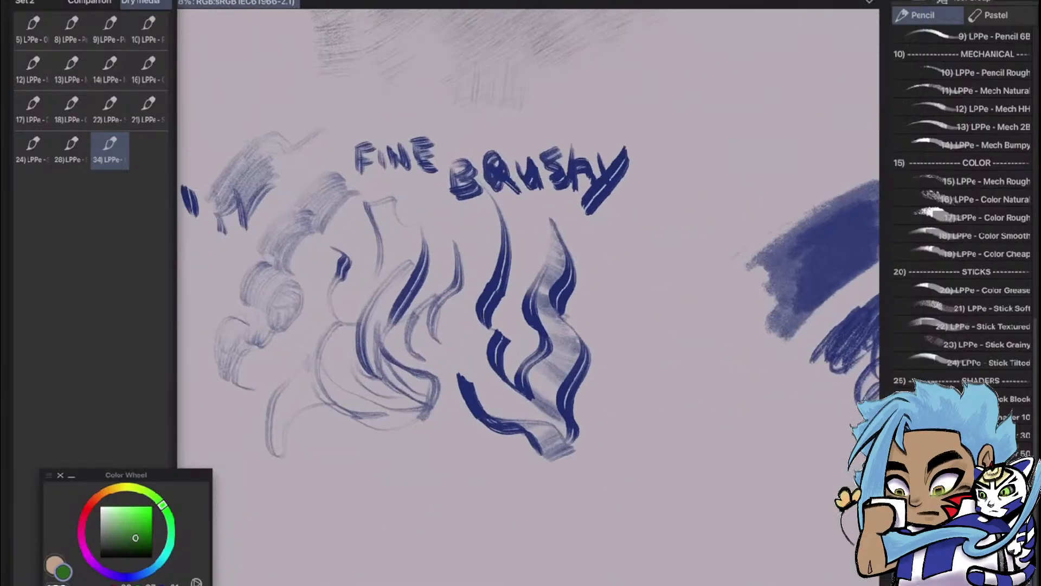
scroll(434, 347, "down", 6)
scroll(528, 325, "up", 2)
scroll(529, 326, "down", 4)
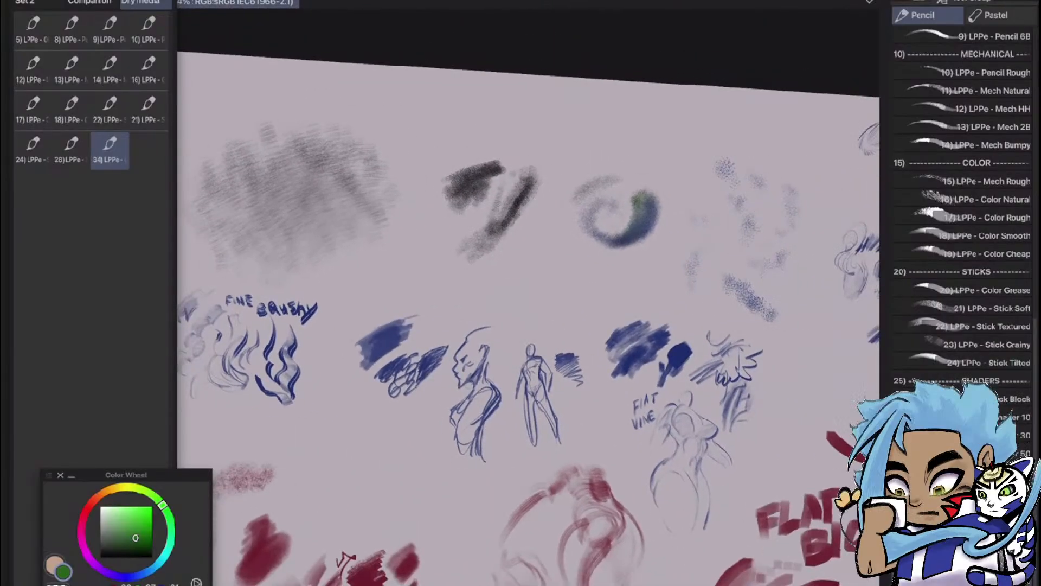
scroll(528, 326, "up", 3)
scroll(760, 189, "up", 4)
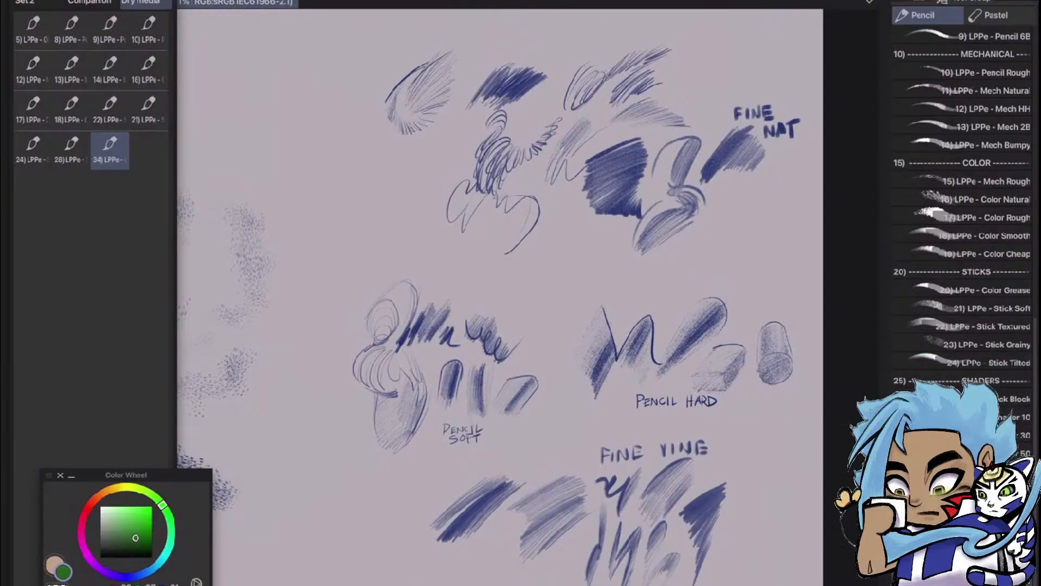
scroll(966, 206, "down", 3)
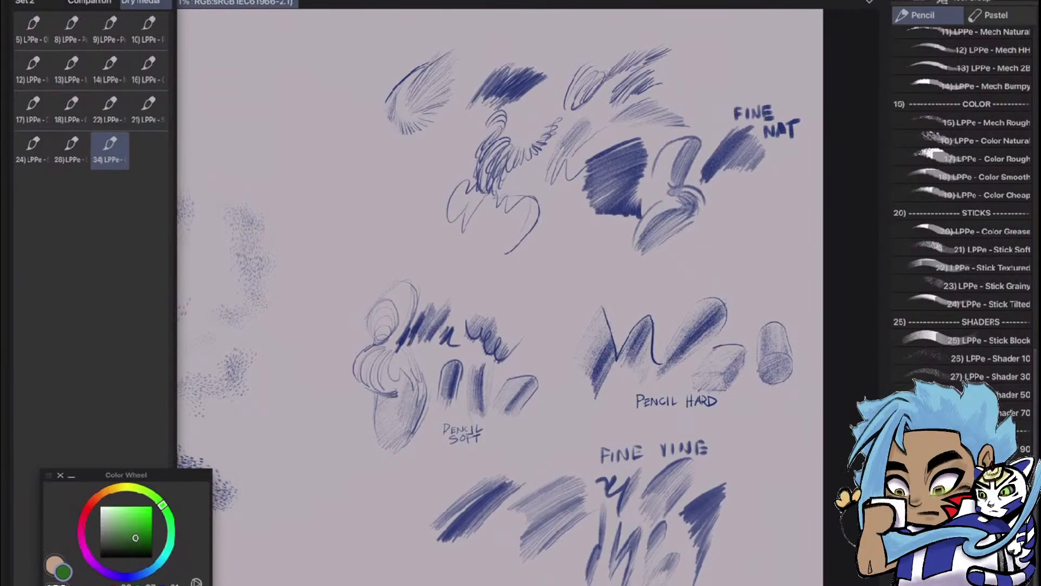
scroll(528, 297, "down", 5)
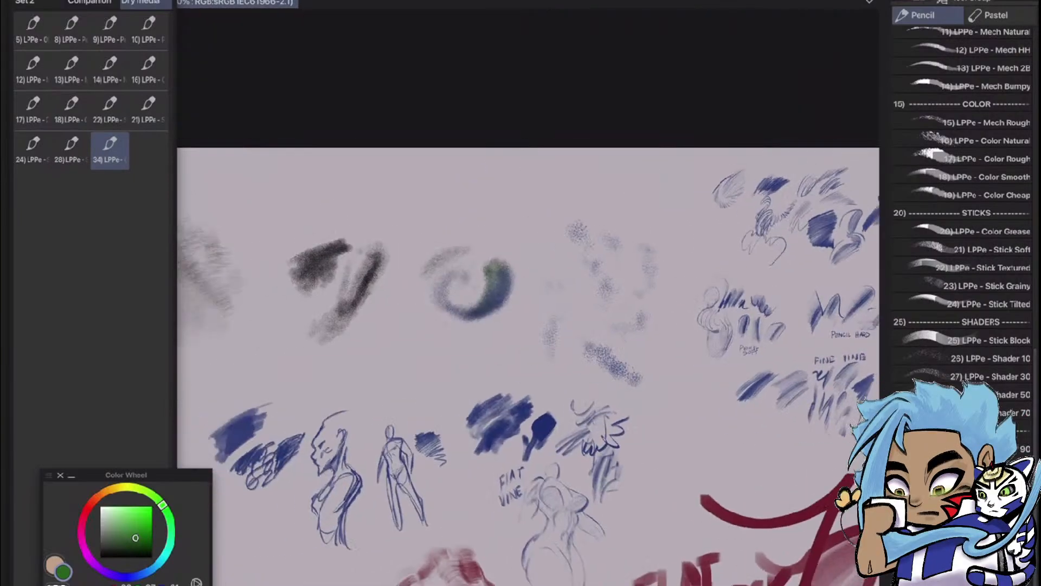
scroll(711, 312, "up", 8)
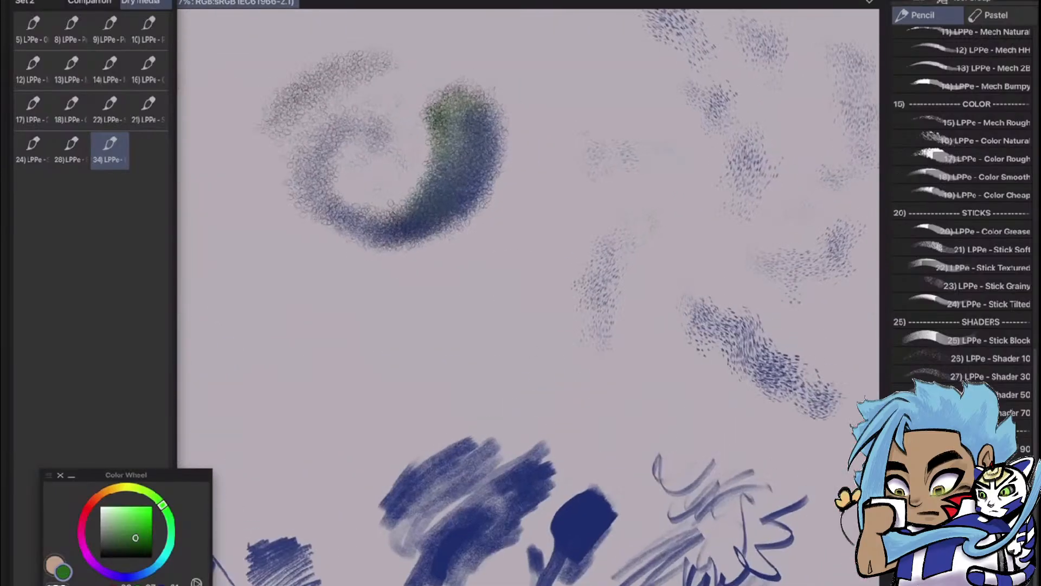
scroll(528, 297, "down", 1)
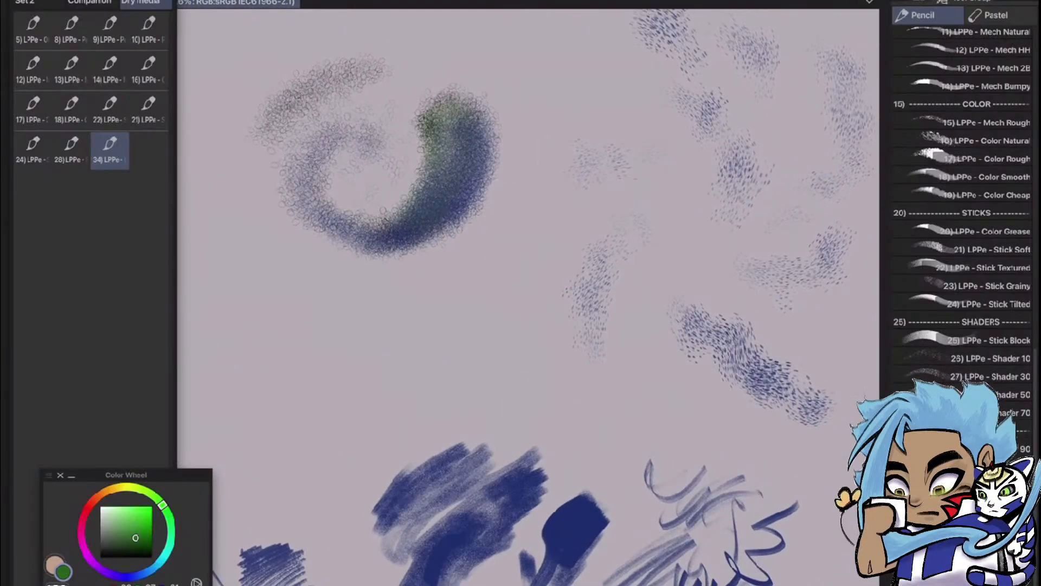
scroll(846, 238, "down", 6)
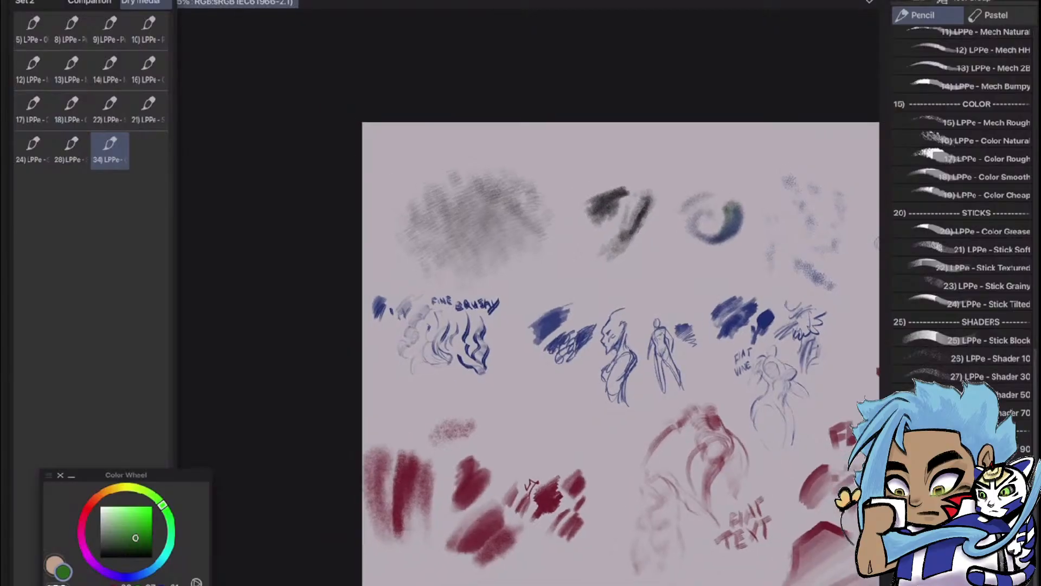
scroll(497, 380, "up", 4)
scroll(328, 264, "up", 4)
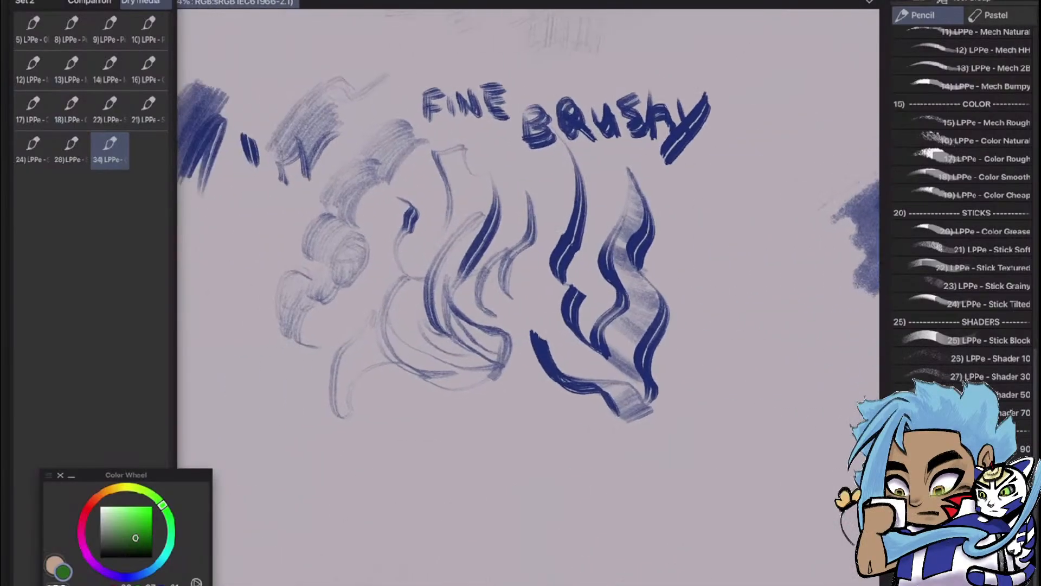
Switch to the Pastel brushes and draw a green zigzag and an S-curve with 8) LPC - Fine Brushy below the blue curl sketches
left_click(996, 15)
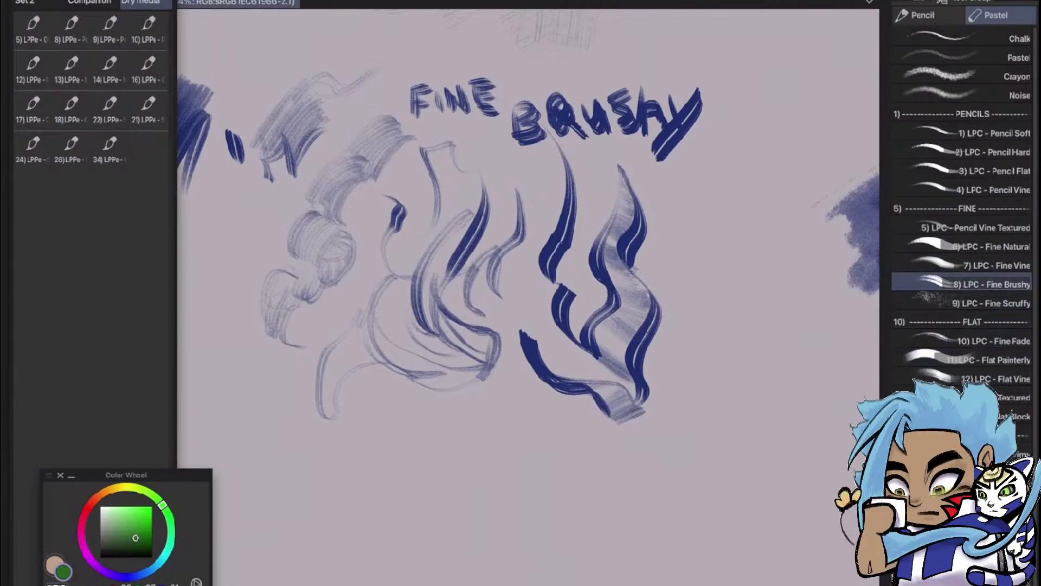
scroll(528, 297, "up", 2)
scroll(529, 297, "down", 5)
scroll(580, 296, "up", 3)
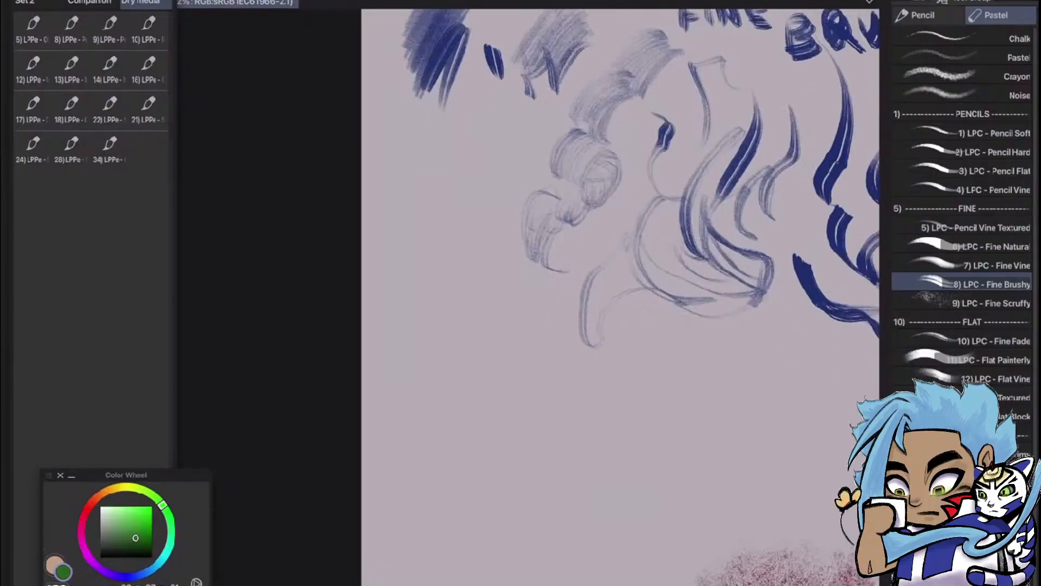
mouse_move(406, 302)
left_mouse_down()
mouse_move(460, 422)
mouse_move(496, 430)
mouse_move(516, 385)
mouse_move(564, 434)
left_mouse_up()
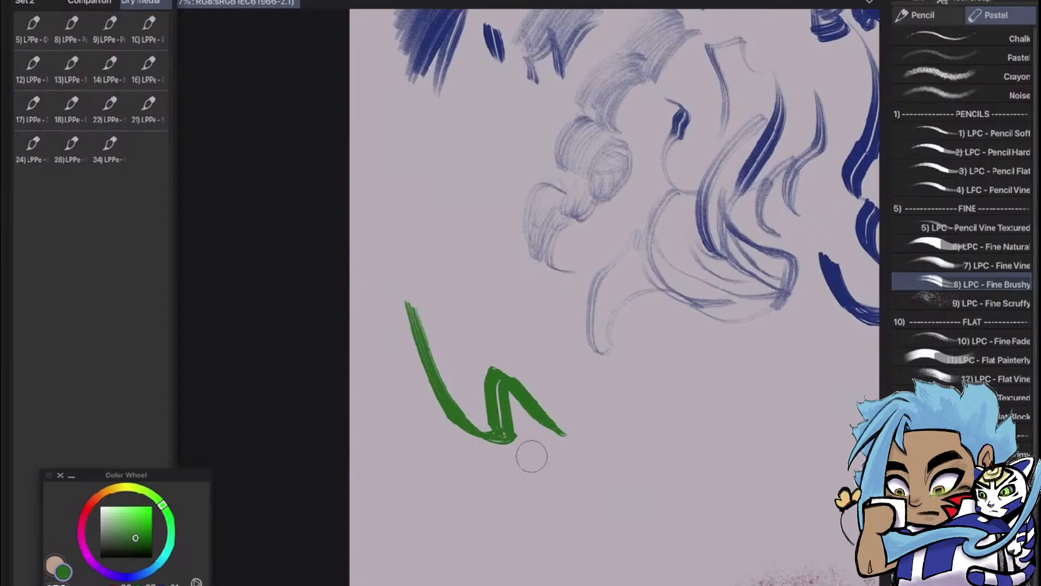
mouse_move(511, 460)
left_mouse_down()
mouse_move(567, 489)
mouse_move(566, 474)
mouse_move(552, 521)
mouse_move(592, 451)
mouse_move(585, 496)
left_mouse_up()
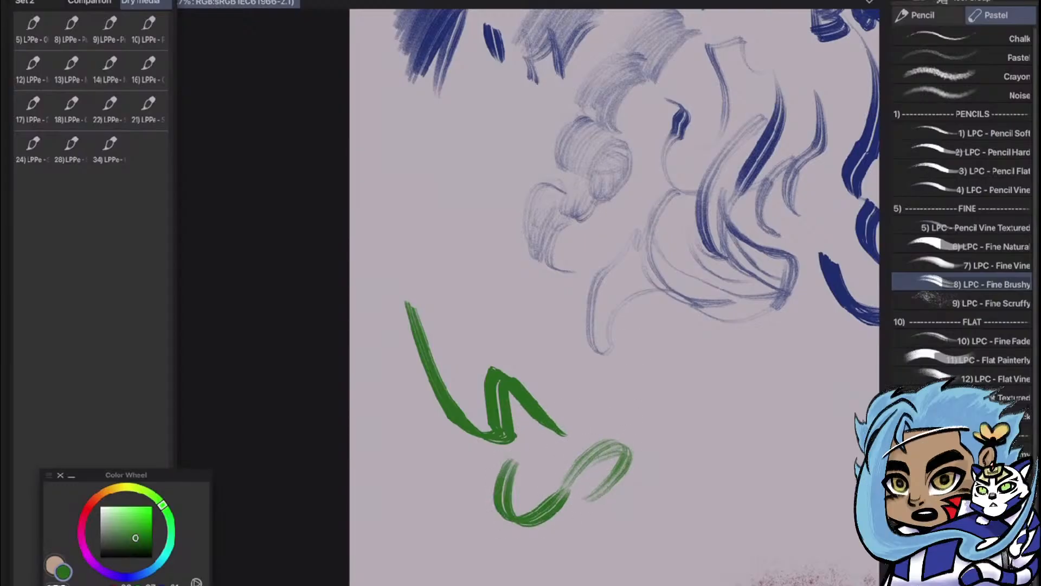
Hatch a green patch beside the S-curve, with a trail of short curved strokes rising from it
scroll(564, 347, "down", 2)
scroll(650, 234, "up", 4)
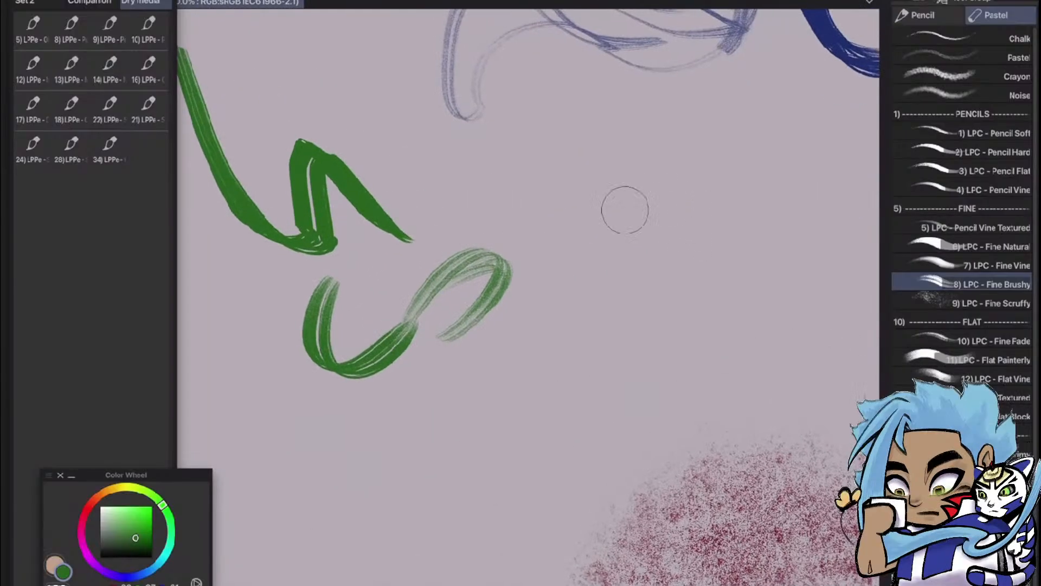
mouse_move(619, 209)
left_mouse_down()
mouse_move(587, 229)
mouse_move(550, 304)
mouse_move(618, 228)
mouse_move(638, 222)
mouse_move(631, 262)
mouse_move(689, 255)
mouse_move(705, 227)
mouse_move(758, 214)
mouse_move(760, 166)
left_mouse_up()
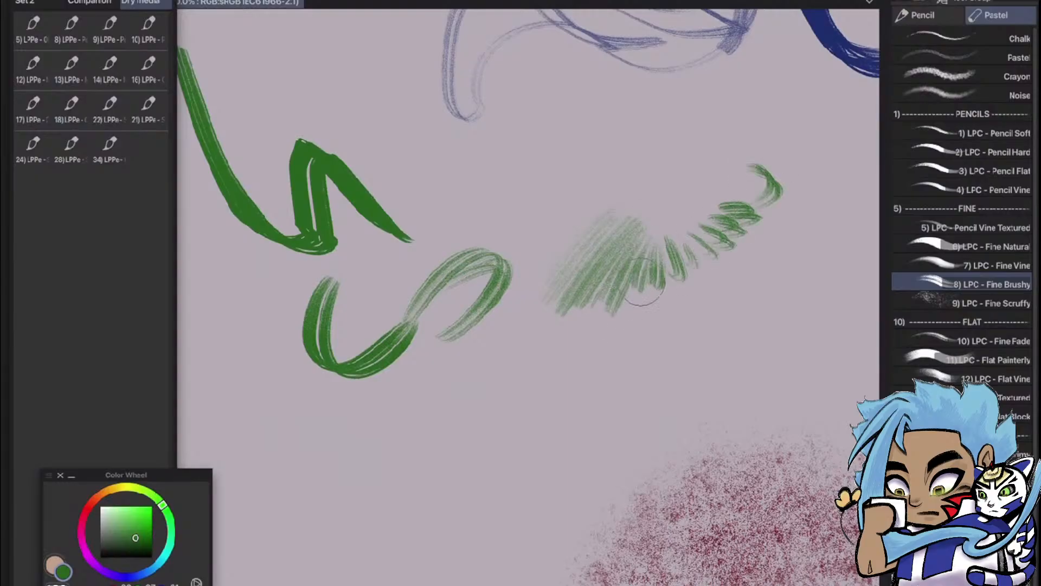
scroll(656, 293, "down", 5)
scroll(797, 271, "up", 2)
left_click_drag(657, 271, 526, 328)
Draw a green wavy ribbon edge below the blue ribbon sketch and shade its outer side with light hatching
scroll(624, 336, "down", 3)
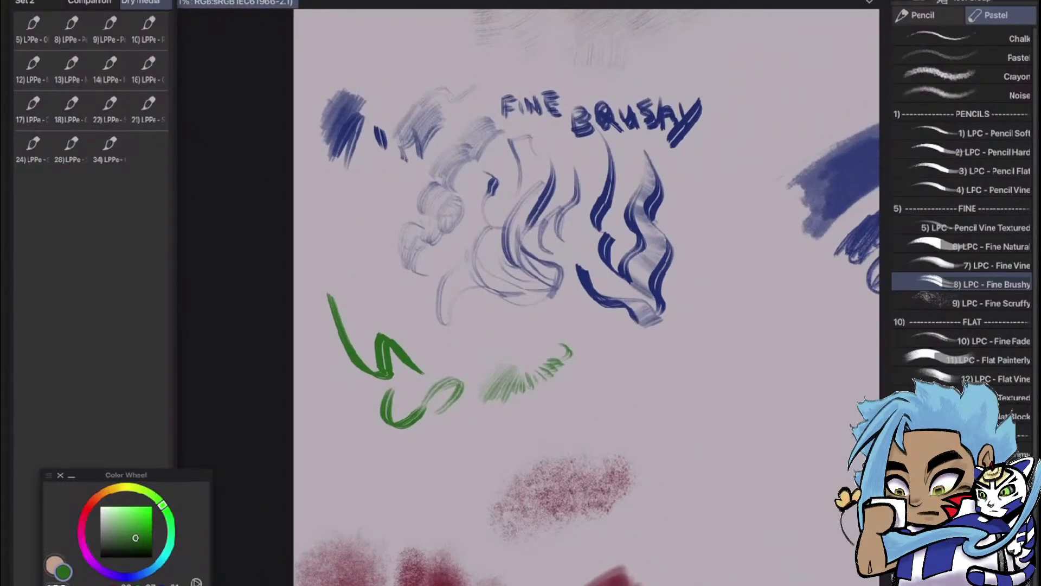
scroll(637, 282, "up", 4)
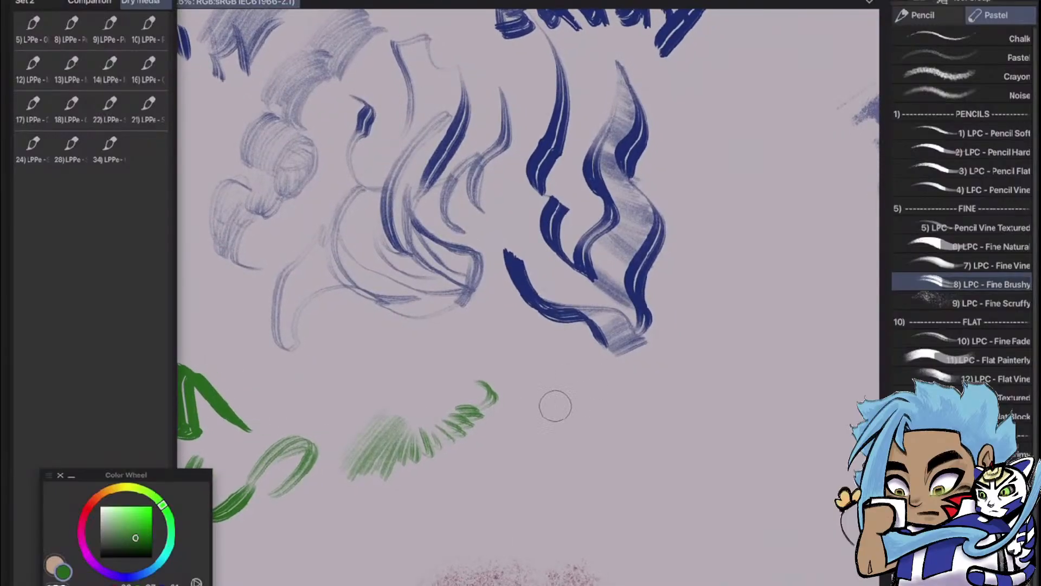
mouse_move(541, 384)
left_mouse_down()
mouse_move(583, 456)
mouse_move(628, 434)
mouse_move(677, 496)
mouse_move(700, 500)
left_mouse_up()
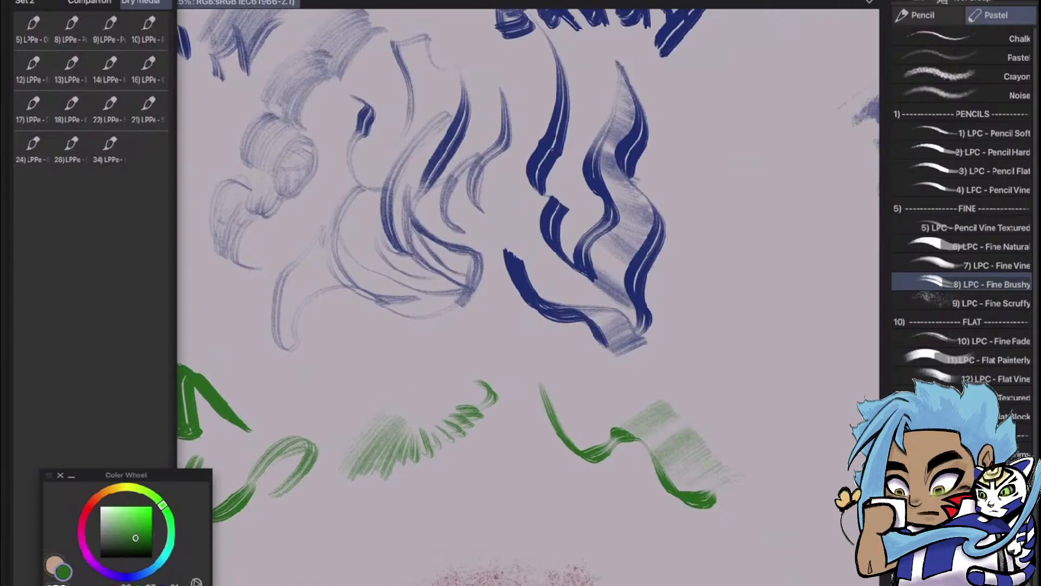
Sketch a green hooked flourish beside the shaded ribbon, with light looping petals and a small curved leaf beneath
scroll(570, 342, "down", 5)
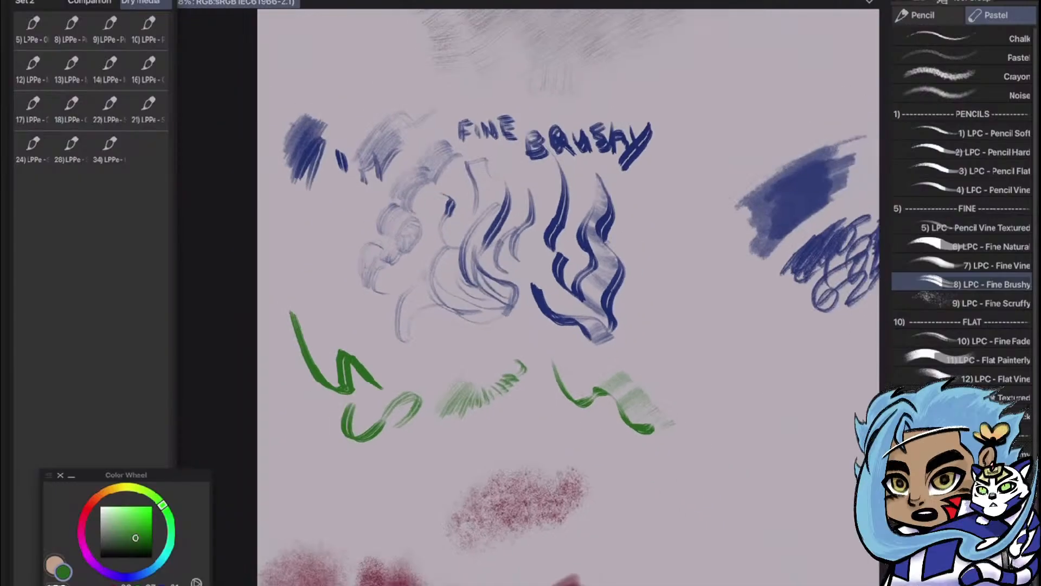
scroll(705, 380, "up", 6)
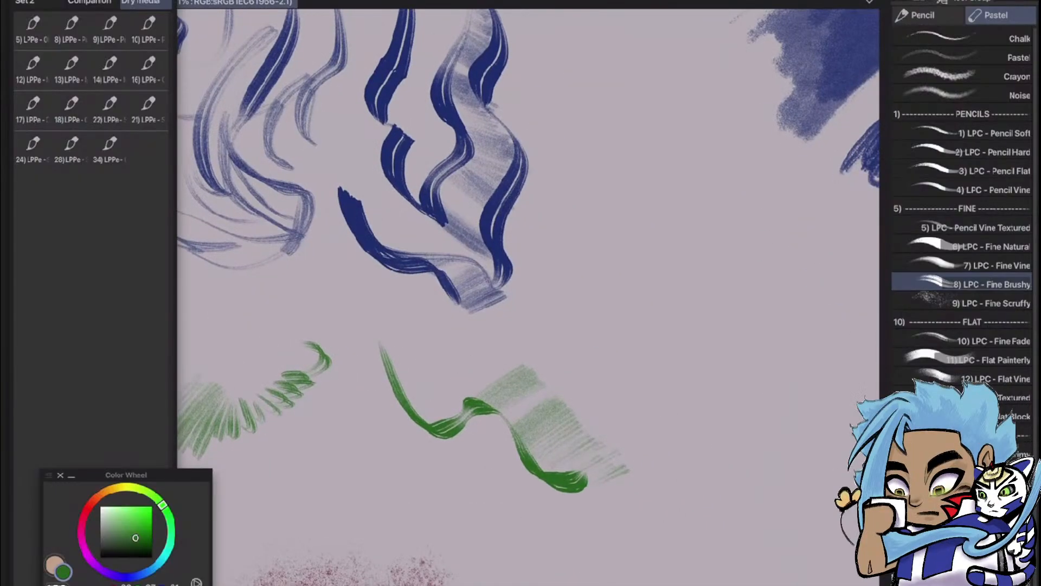
mouse_move(622, 284)
left_mouse_down()
mouse_move(684, 386)
mouse_move(662, 326)
mouse_move(724, 355)
mouse_move(749, 433)
left_mouse_up()
left_click_drag(727, 353, 743, 293)
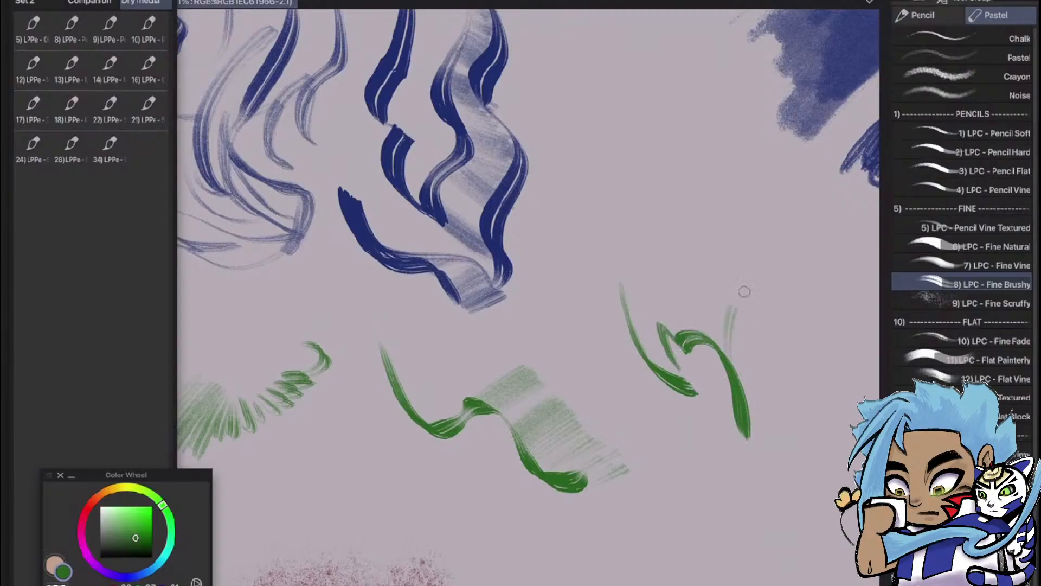
left_click_drag(737, 350, 792, 340)
left_click_drag(767, 325, 790, 348)
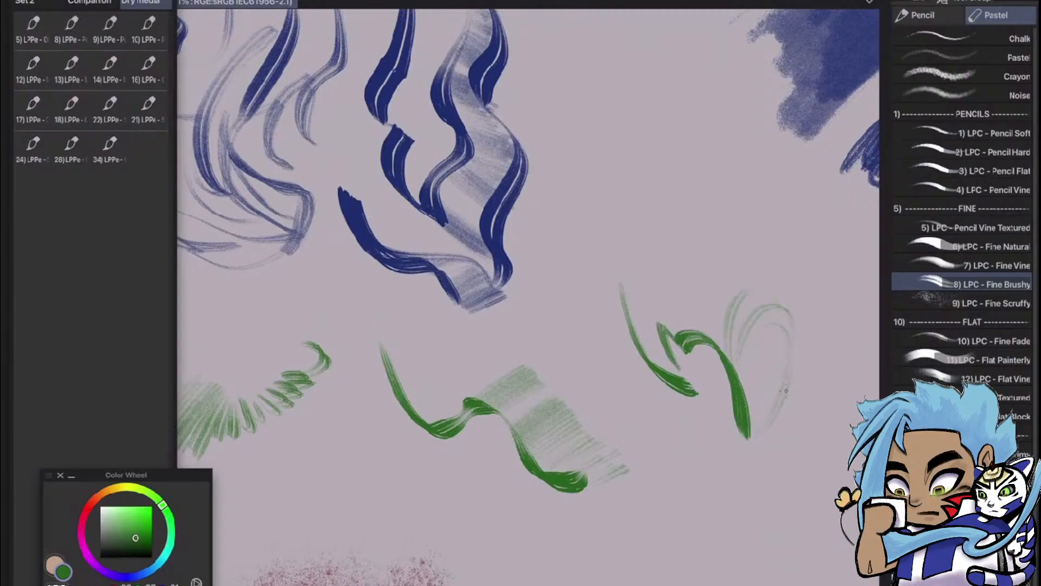
left_click_drag(786, 390, 743, 510)
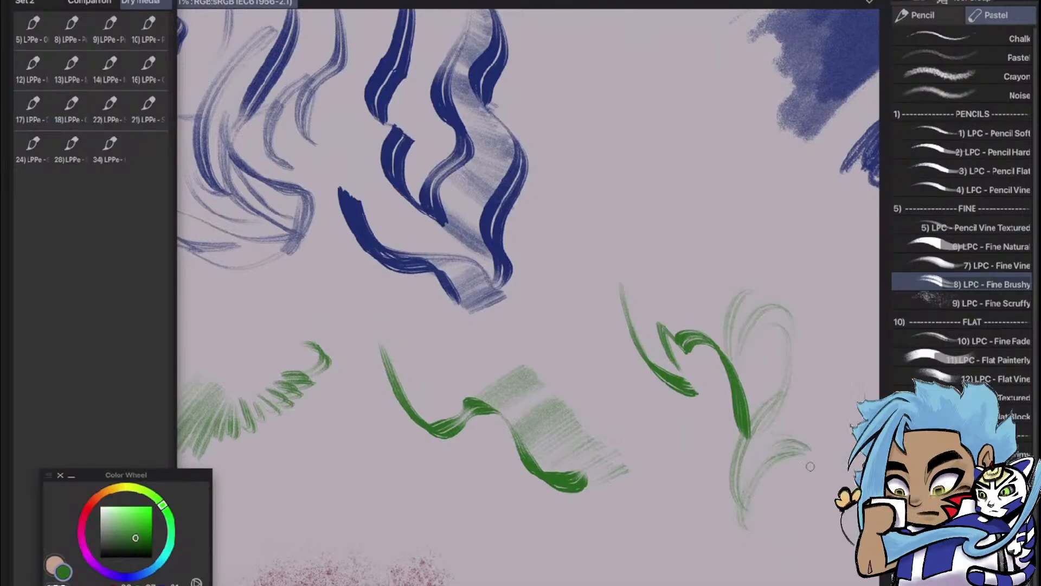
left_click_drag(770, 444, 813, 449)
Extend the green leaf sketch sideways with a light arch and a fan of short curved strokes beneath it
scroll(645, 272, "down", 4)
scroll(771, 347, "up", 4)
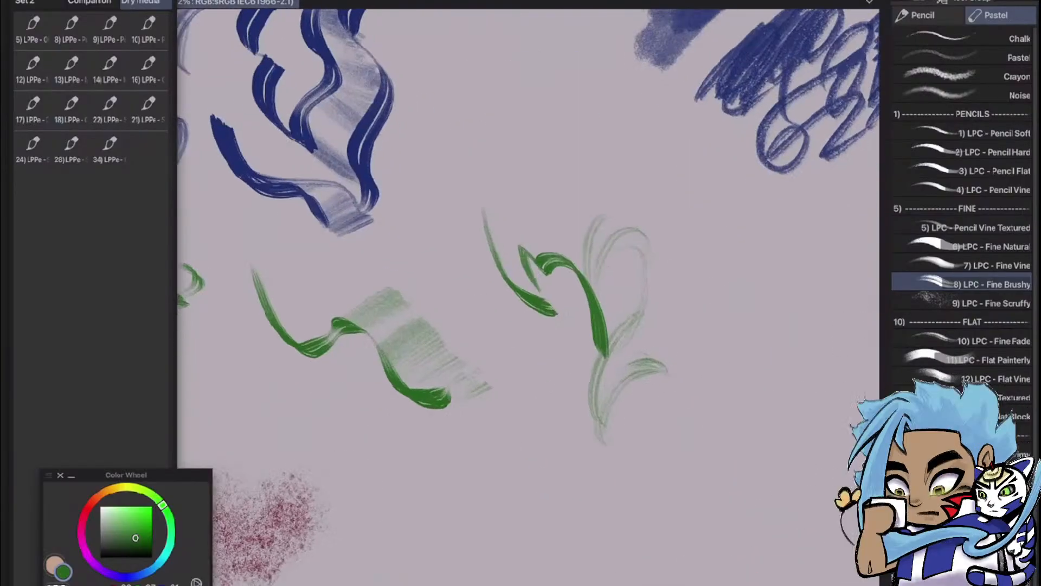
left_click_drag(673, 374, 741, 329)
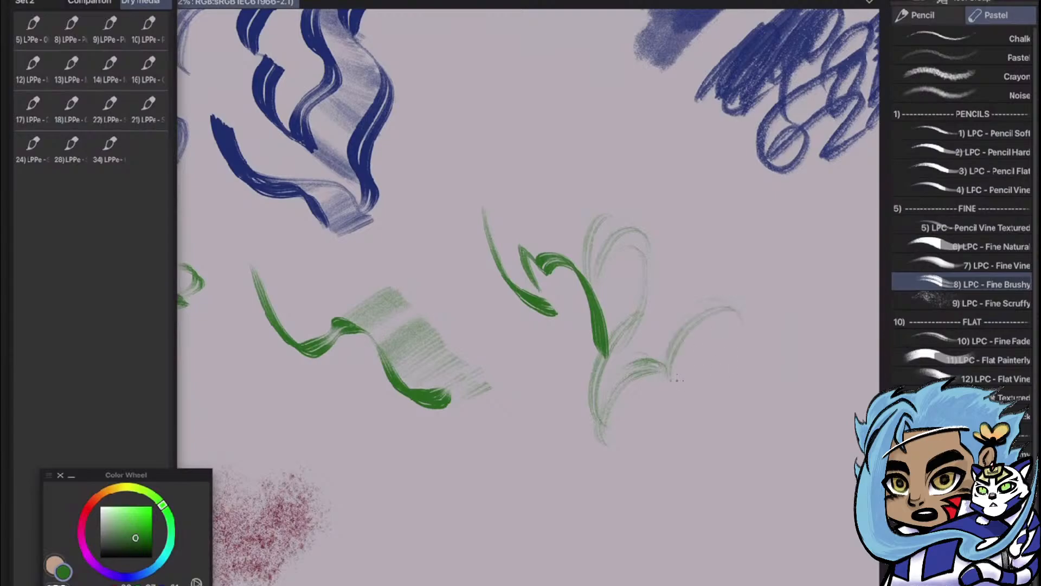
mouse_move(686, 350)
left_mouse_down()
mouse_move(740, 328)
mouse_move(742, 356)
left_mouse_up()
left_click_drag(697, 382, 752, 366)
left_click_drag(711, 386, 758, 381)
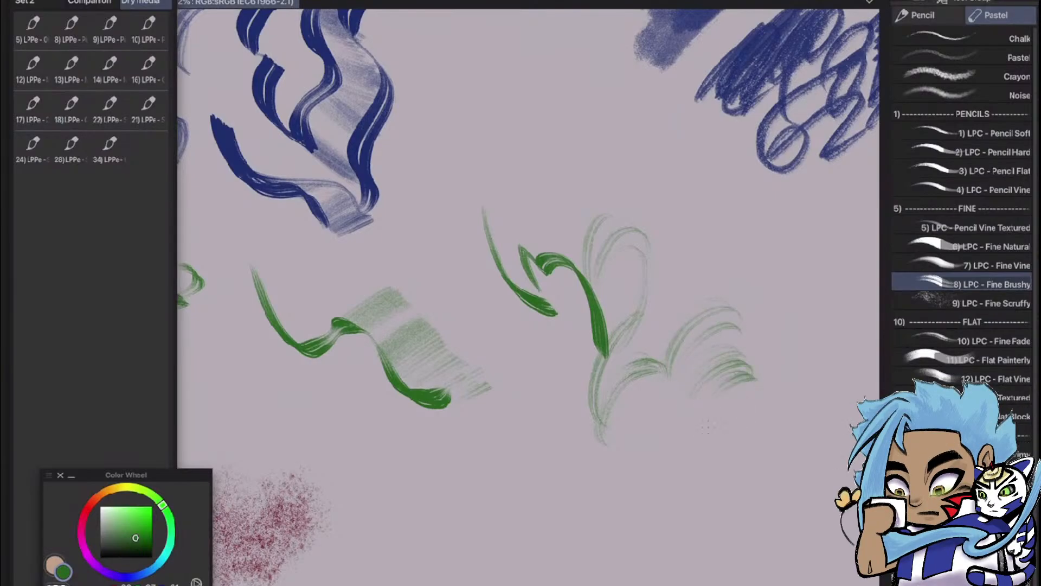
left_click_drag(708, 415, 750, 388)
left_click_drag(730, 410, 762, 402)
Sketch a long green bowed contour beside the leaf sketch, with light arched strokes fanning out along its inner side
scroll(494, 236, "down", 4)
scroll(634, 252, "up", 4)
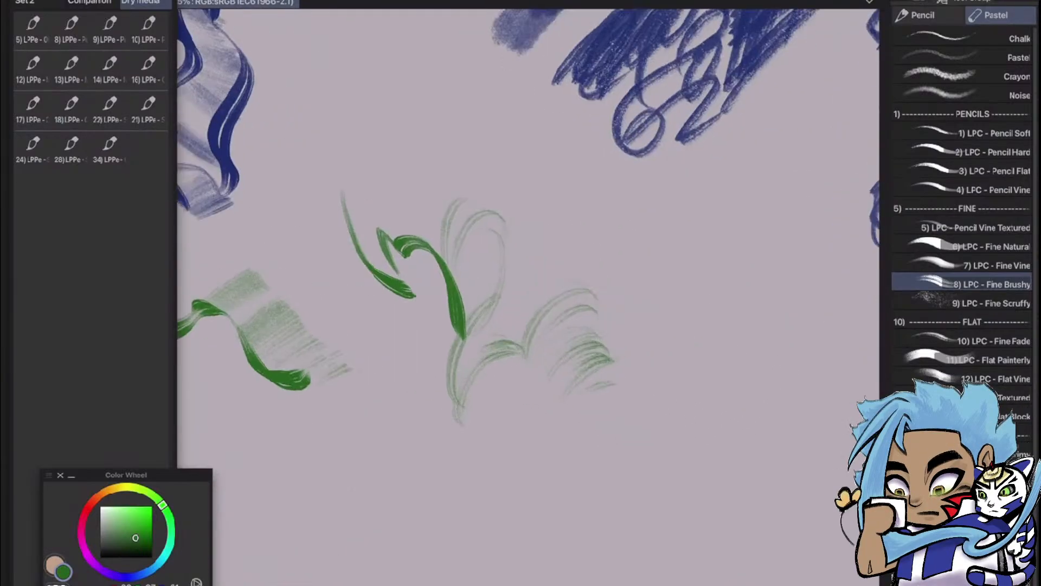
left_click_drag(685, 267, 689, 458)
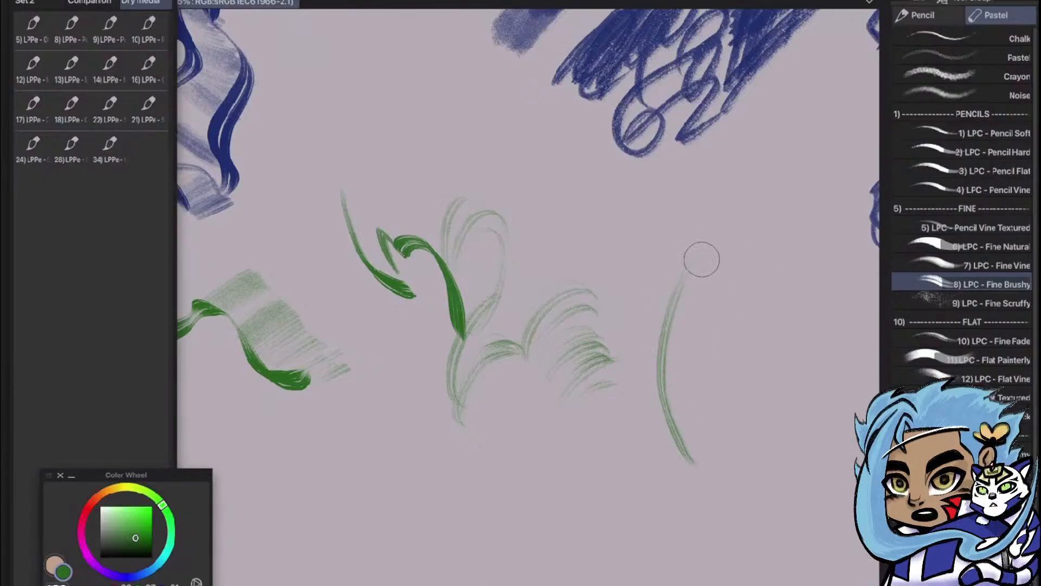
left_click_drag(732, 375, 764, 384)
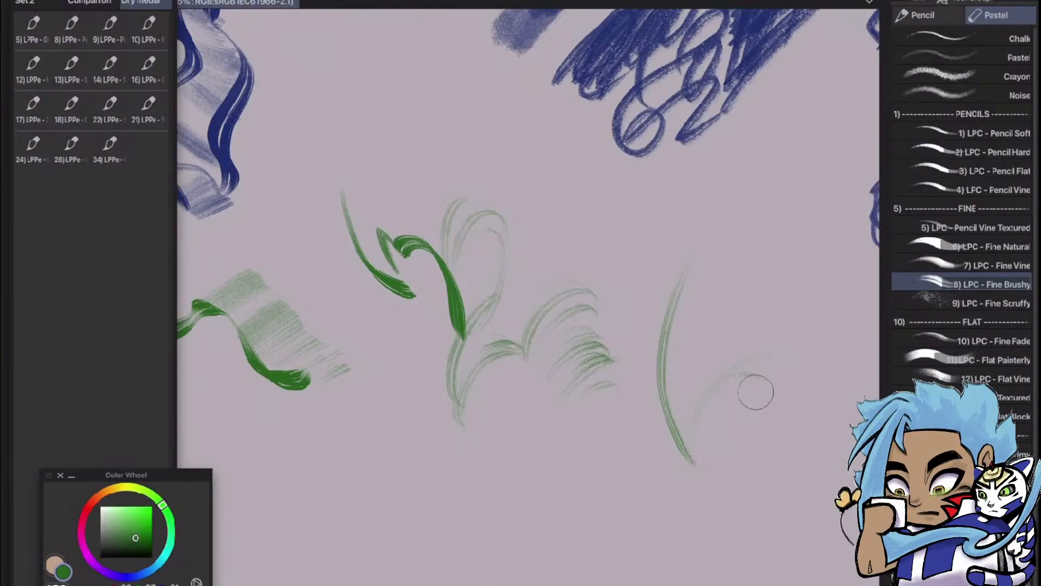
left_click_drag(684, 390, 729, 344)
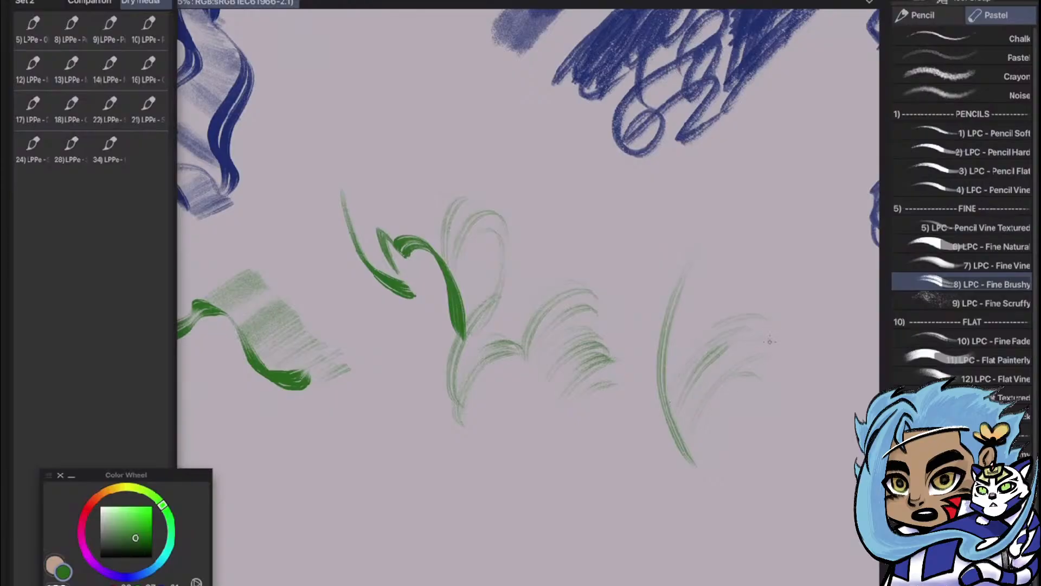
left_click_drag(674, 328, 760, 291)
mouse_move(688, 289)
left_mouse_down()
mouse_move(760, 270)
mouse_move(757, 249)
left_mouse_up()
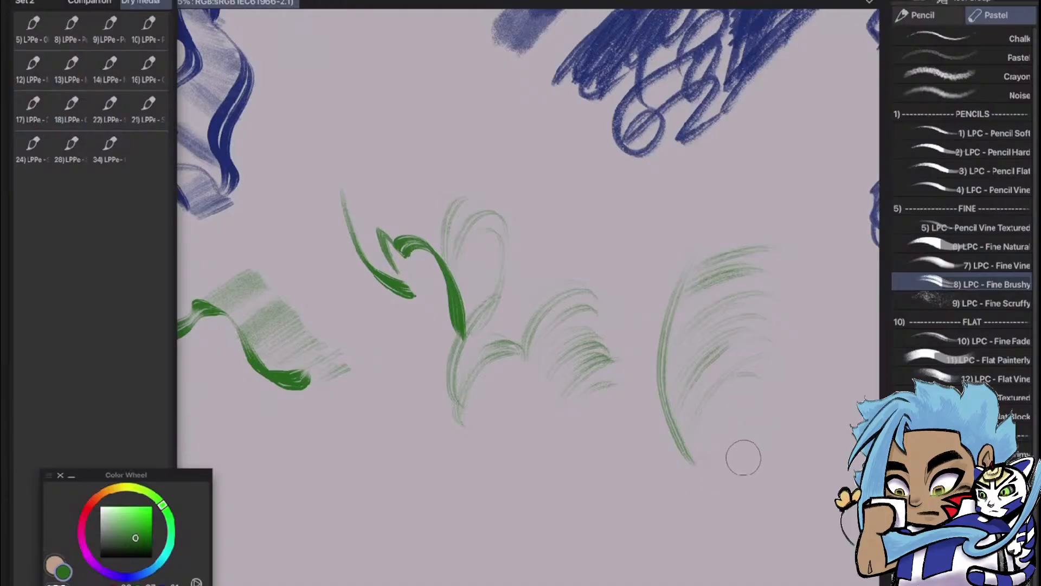
Draw the opposite side of the green rounded form as an inward-curving edge and shade it with light vertical strokes
left_click_drag(848, 277, 648, 302)
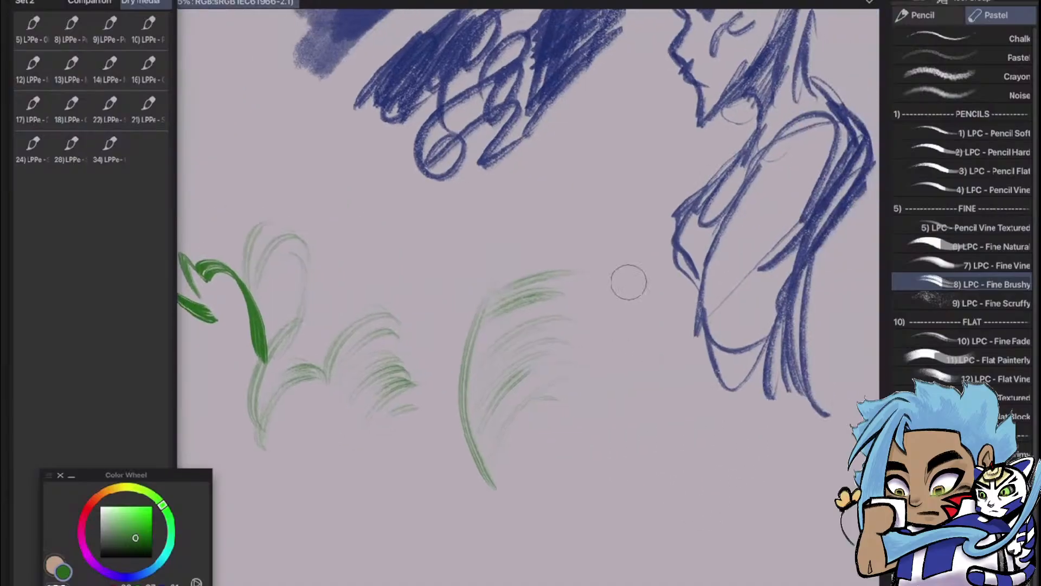
mouse_move(616, 267)
left_mouse_down()
mouse_move(592, 471)
mouse_move(588, 400)
mouse_move(621, 350)
left_mouse_up()
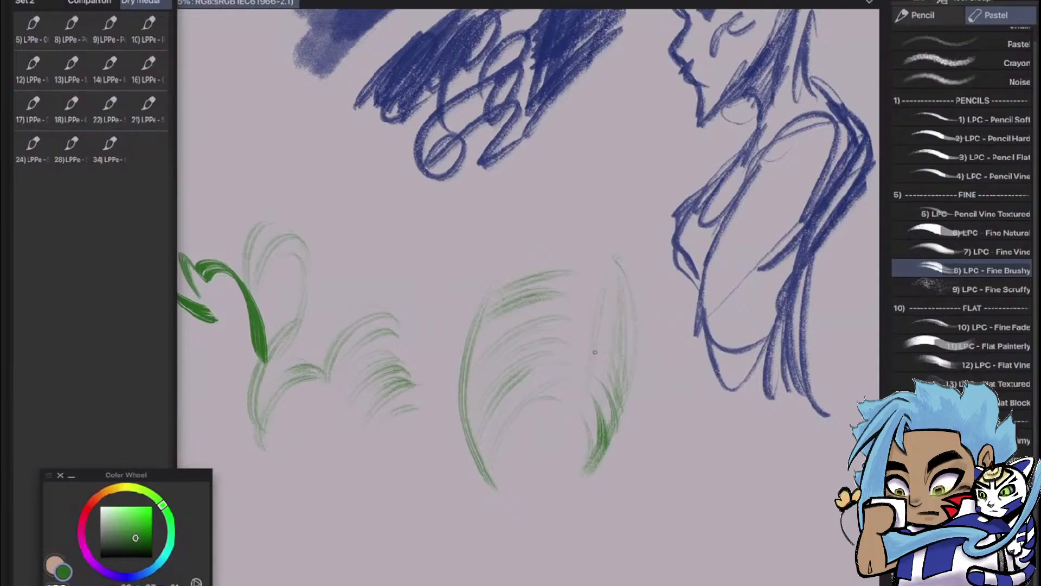
left_click_drag(615, 289, 616, 359)
left_click_drag(624, 319, 625, 390)
left_click_drag(627, 331, 632, 385)
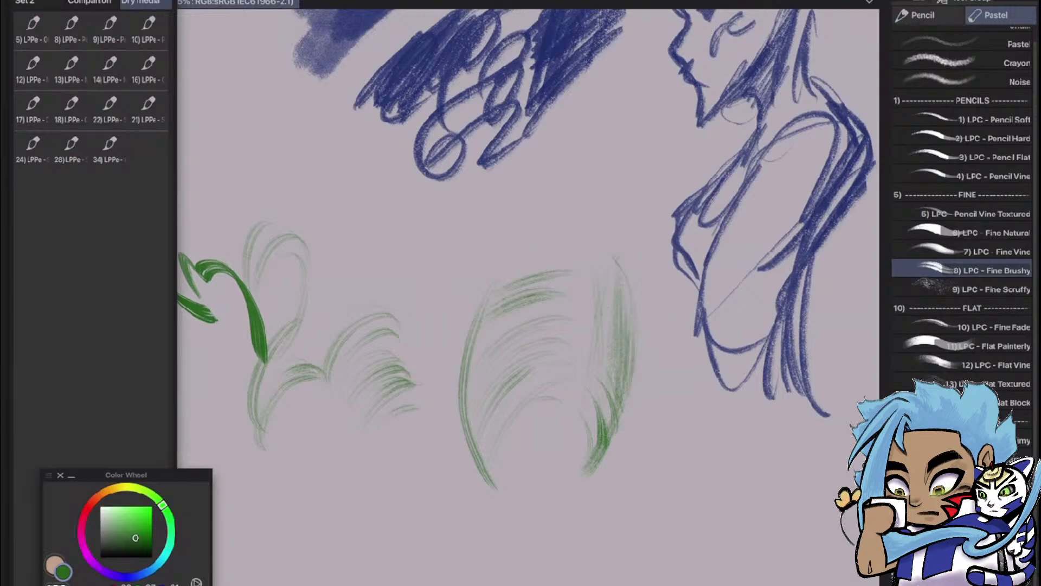
left_click_drag(617, 305, 623, 374)
Shade the first side of the green rounded form with diagonal hatching, crossed by long strokes running down to its tip
left_click_drag(479, 449, 511, 376)
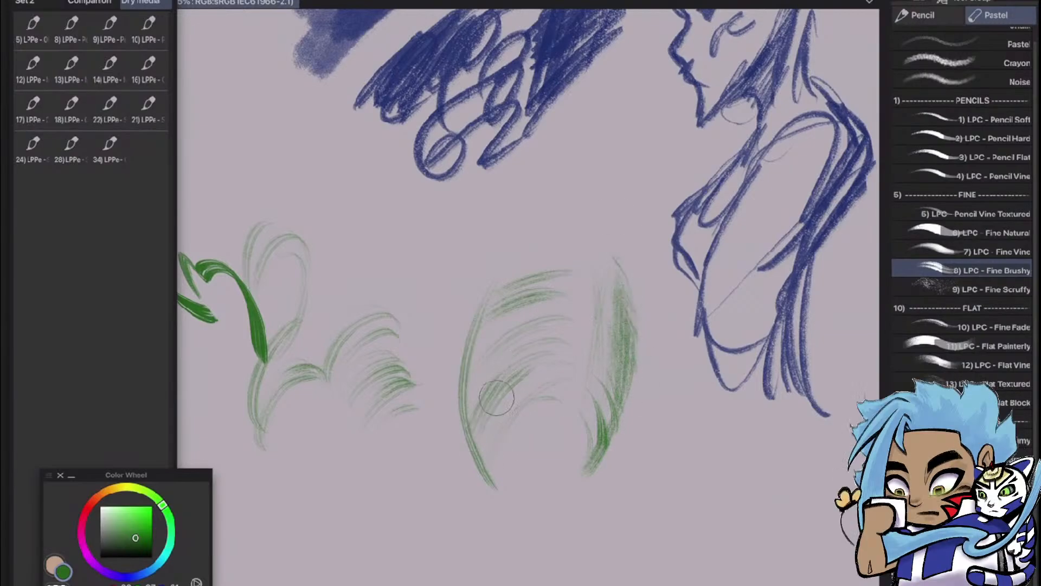
mouse_move(467, 412)
left_mouse_down()
mouse_move(501, 351)
mouse_move(520, 339)
left_mouse_up()
mouse_move(470, 380)
left_mouse_down()
mouse_move(536, 317)
mouse_move(550, 272)
left_mouse_up()
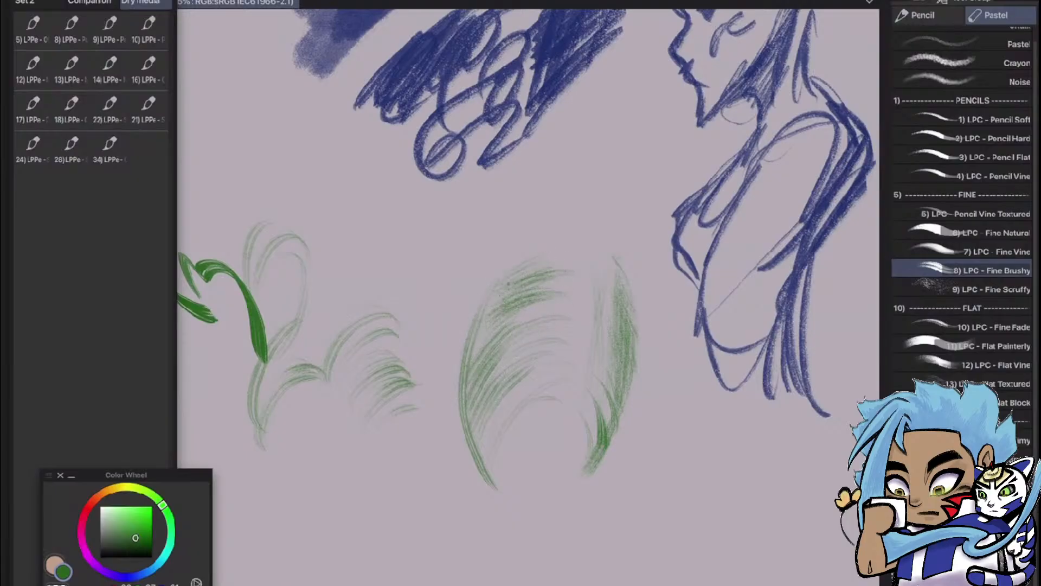
left_click_drag(513, 384, 488, 467)
left_click_drag(511, 339, 496, 464)
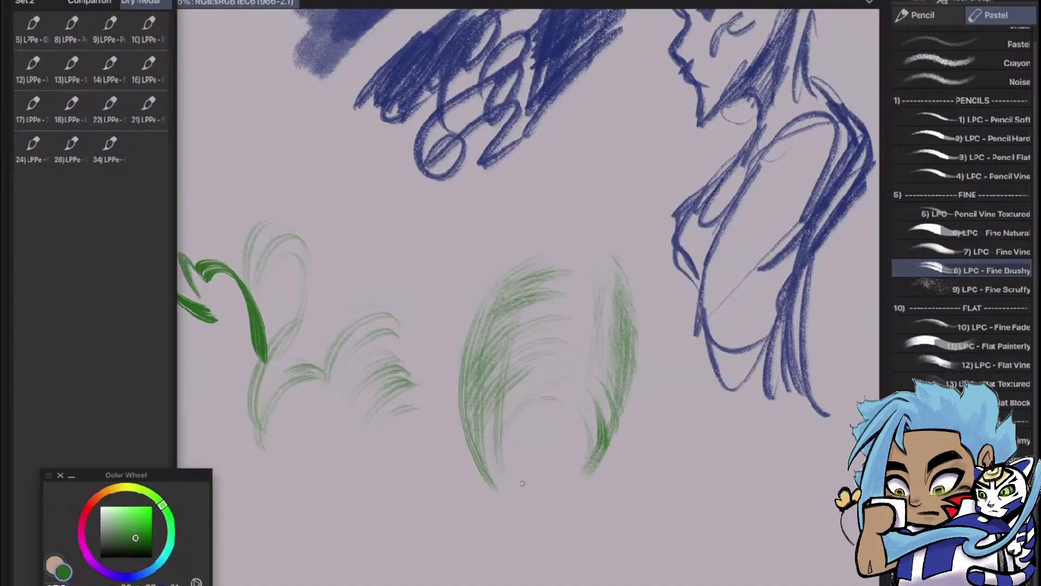
mouse_move(480, 529)
left_mouse_down()
mouse_move(542, 495)
mouse_move(504, 553)
mouse_move(565, 541)
mouse_move(521, 557)
mouse_move(568, 551)
mouse_move(626, 581)
left_mouse_up()
key("ctrl+z")
key("ctrl+z")
key("ctrl+z")
Hatch a winding green band of short tapered strokes beneath the leaf sketch and the rounded form
scroll(749, 271, "down", 5)
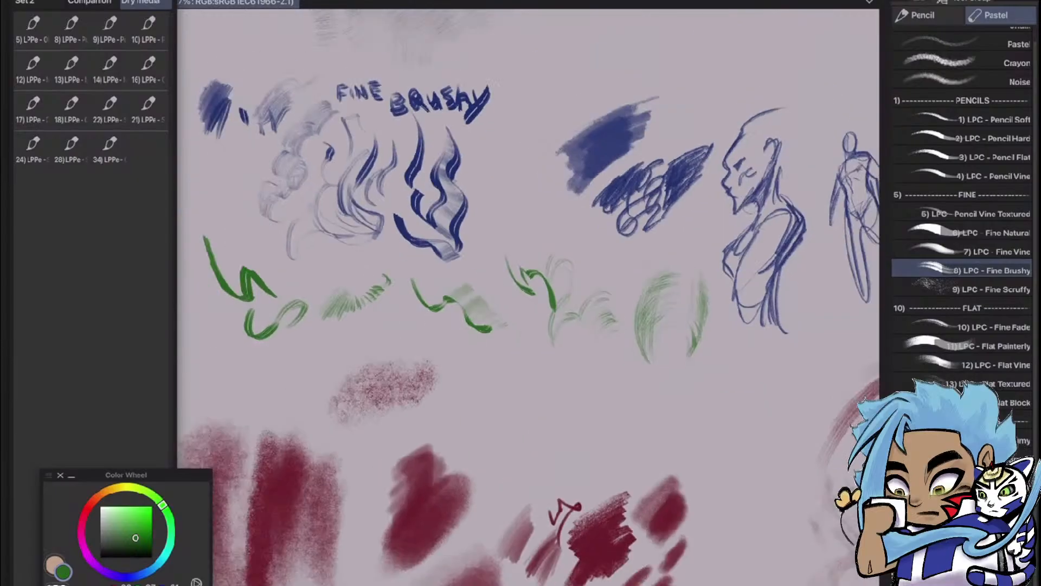
scroll(703, 304, "up", 3)
scroll(672, 344, "up", 4)
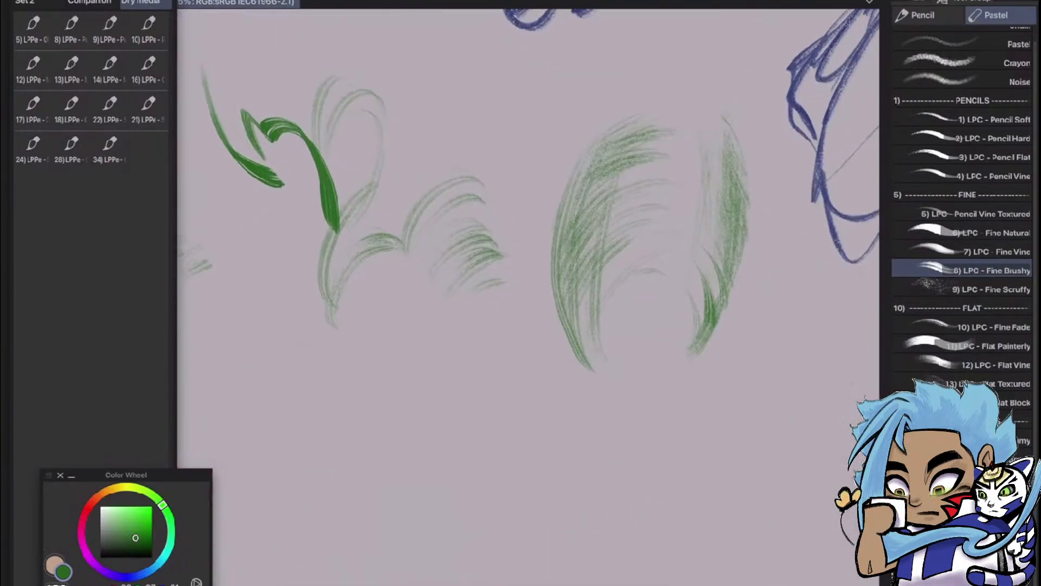
mouse_move(473, 385)
left_mouse_down()
mouse_move(509, 364)
mouse_move(532, 364)
left_mouse_up()
mouse_move(491, 398)
left_mouse_down()
mouse_move(542, 370)
mouse_move(542, 383)
left_mouse_up()
left_click_drag(503, 428, 546, 404)
mouse_move(503, 438)
left_mouse_down()
mouse_move(540, 417)
mouse_move(542, 428)
left_mouse_up()
left_click_drag(500, 451, 540, 437)
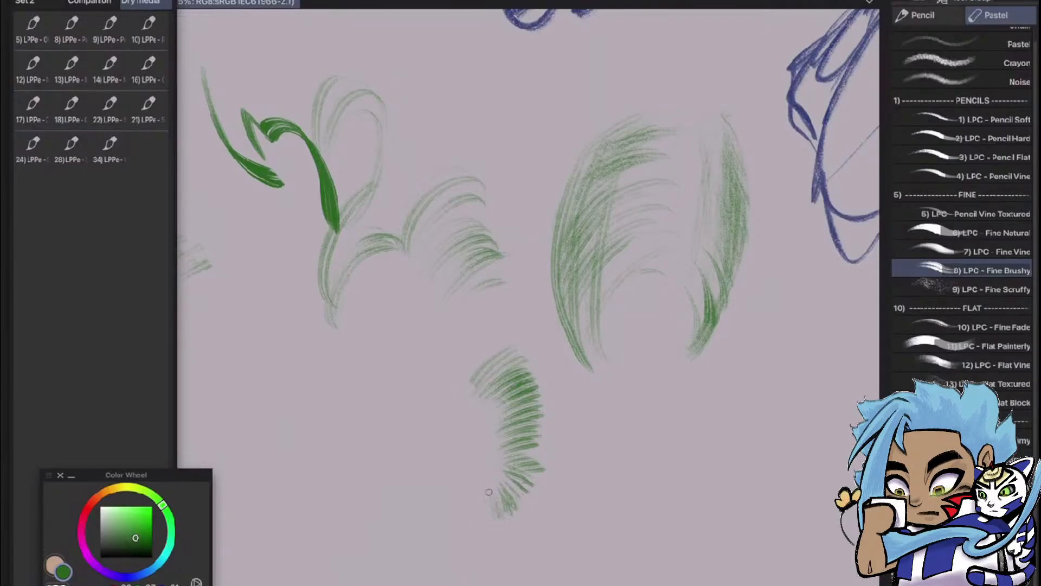
mouse_move(479, 529)
left_mouse_down()
mouse_move(491, 488)
mouse_move(474, 499)
left_mouse_up()
left_click_drag(433, 549, 451, 500)
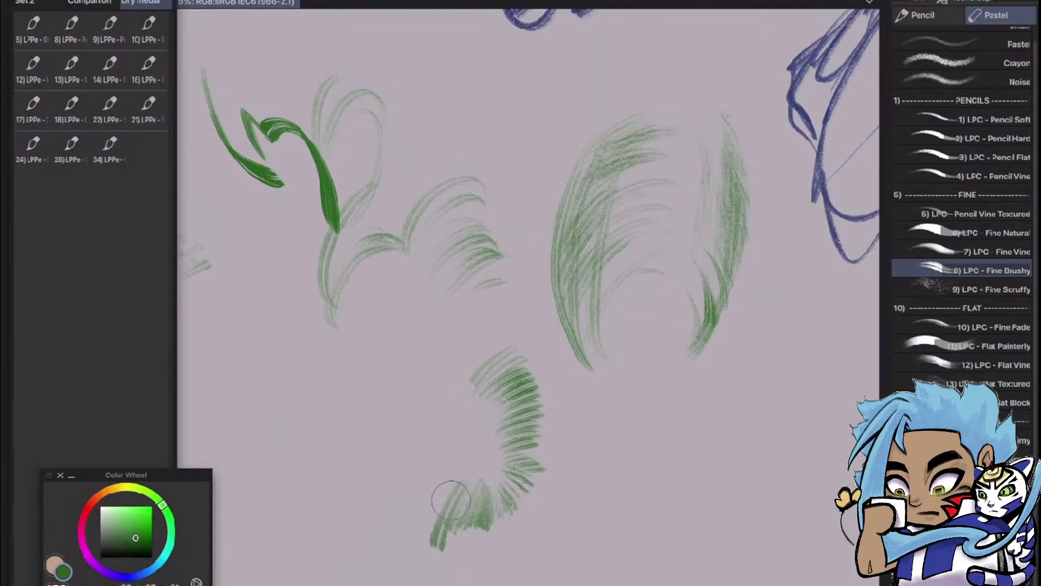
mouse_move(429, 583)
left_mouse_down()
mouse_move(442, 509)
mouse_move(434, 504)
mouse_move(416, 548)
left_mouse_up()
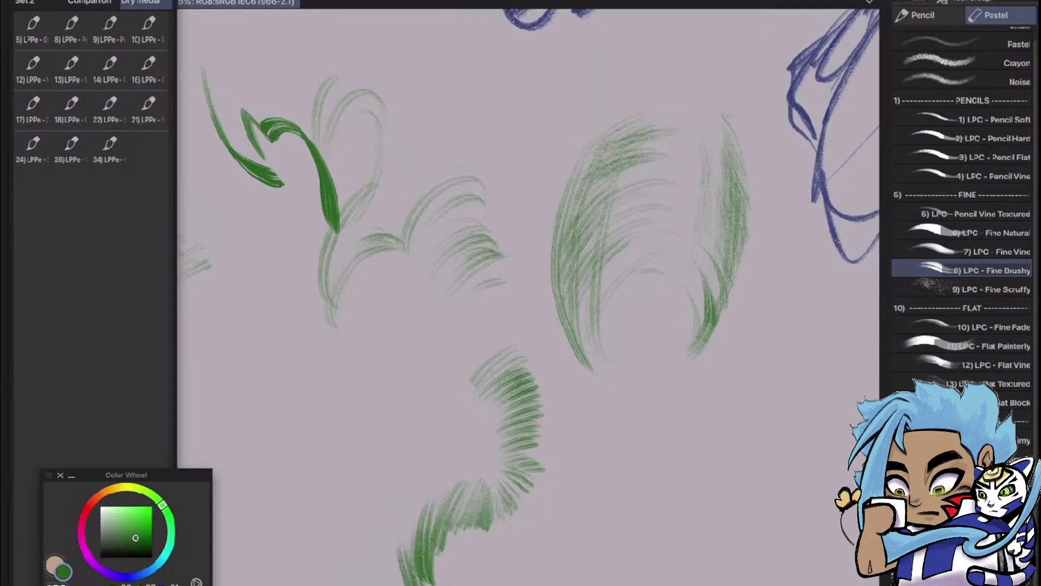
Switch Quick Access to Set 2 and choose the Liquify 2 tool
key("F6")
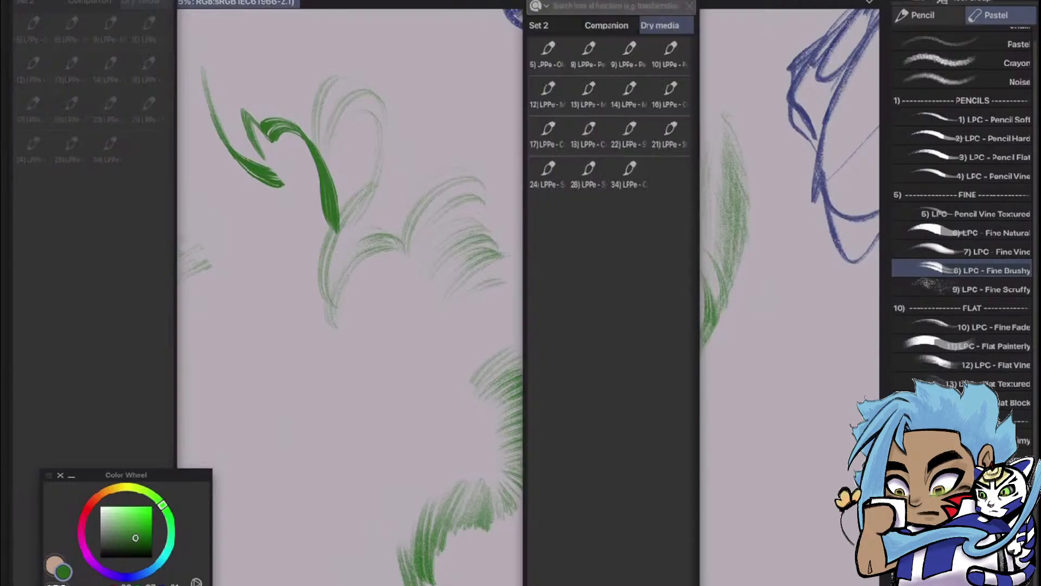
key("F6")
key("F6")
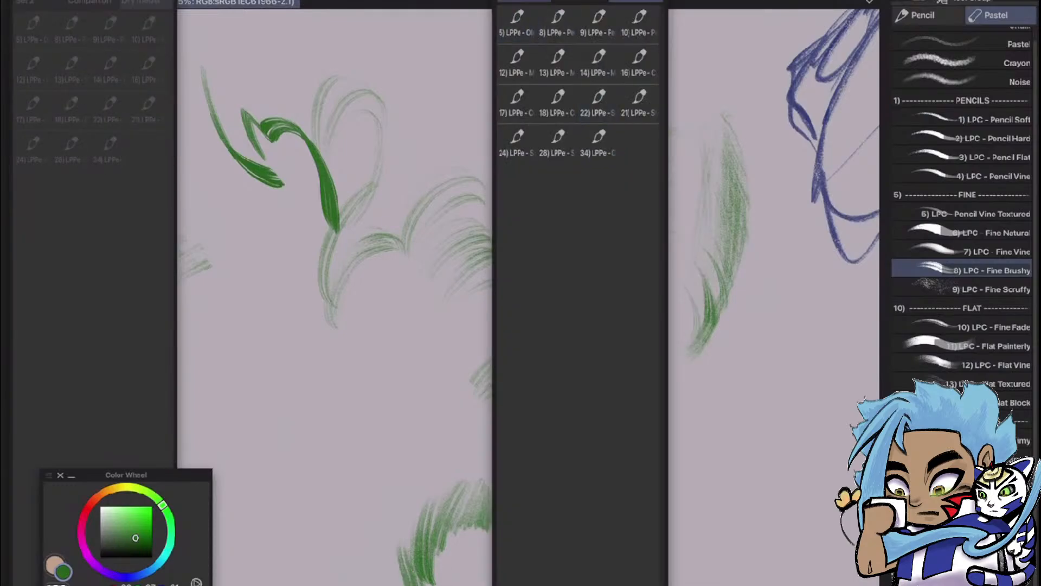
left_click(524, 1)
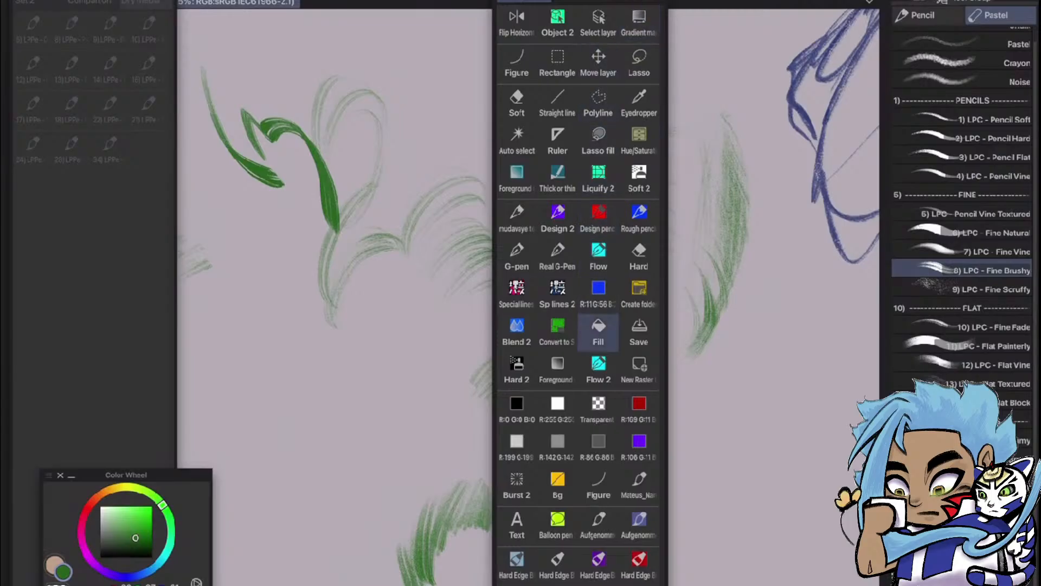
left_click(598, 179)
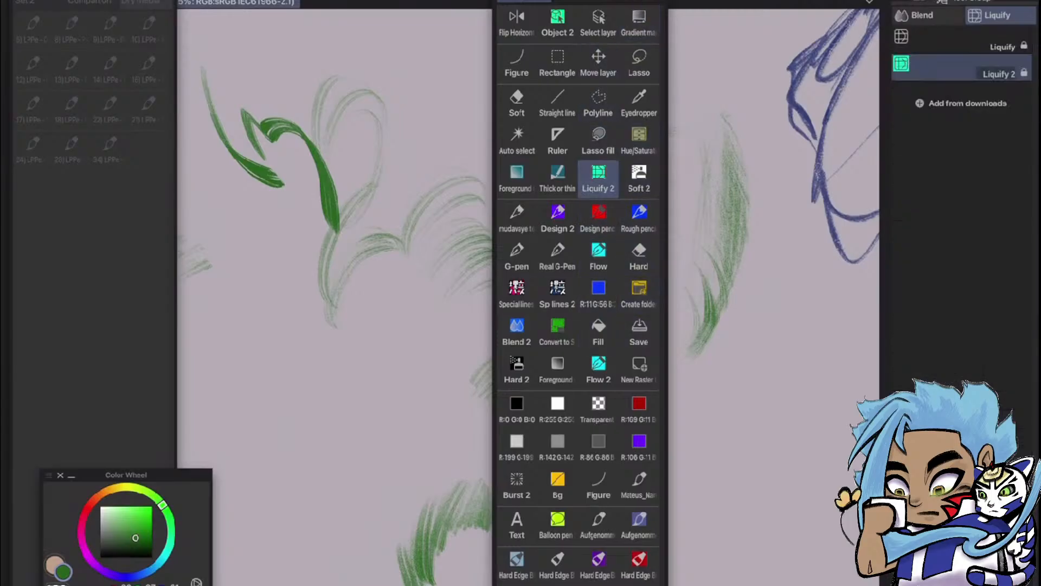
key("F6")
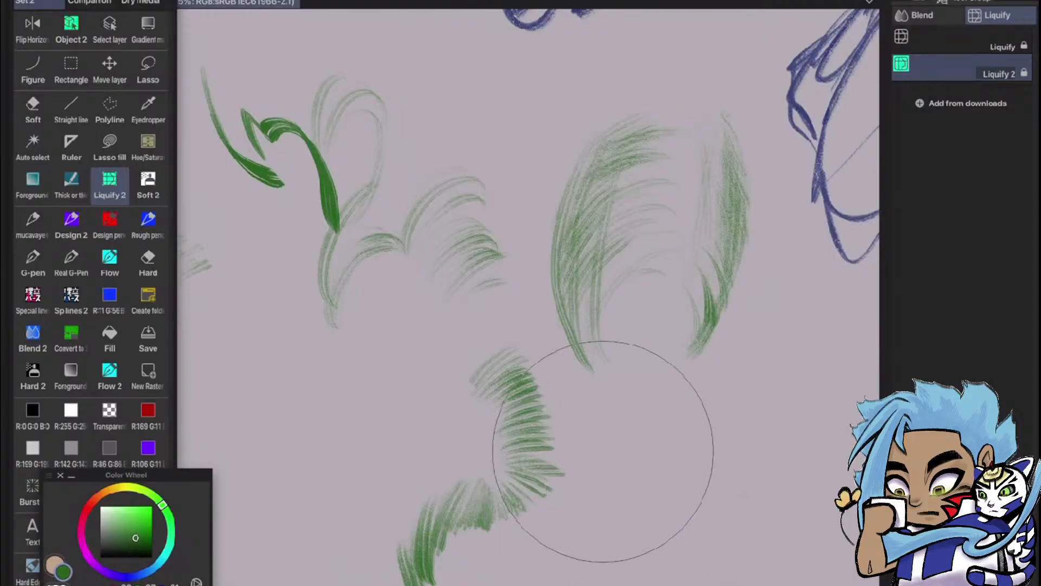
Liquify the green hatched band, stretching its strokes outward on both sides into a fan, and dismiss the system warning
mouse_move(603, 451)
left_mouse_down()
mouse_move(633, 440)
mouse_move(745, 438)
left_mouse_up()
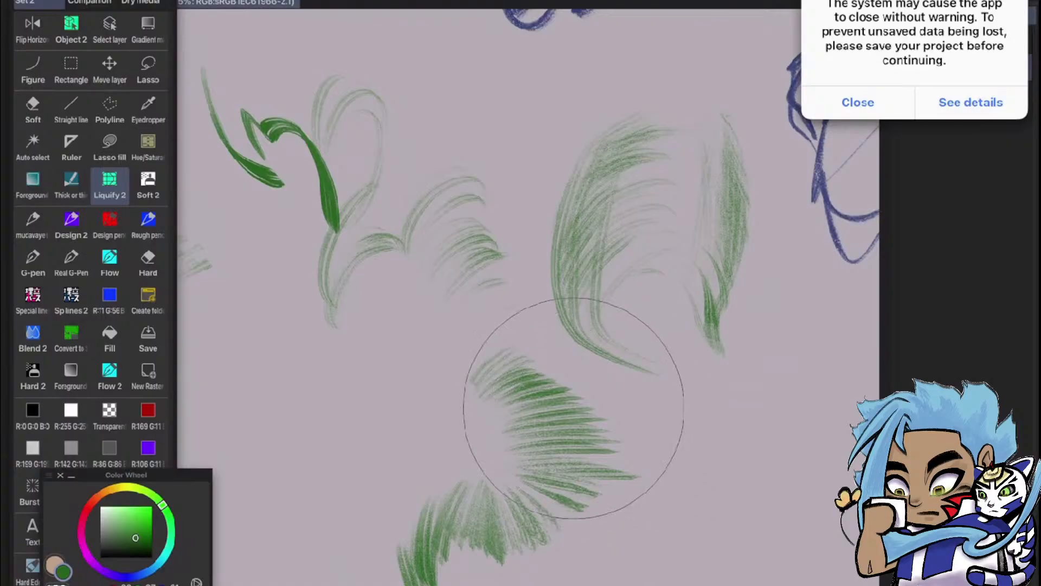
left_click_drag(480, 432, 409, 445)
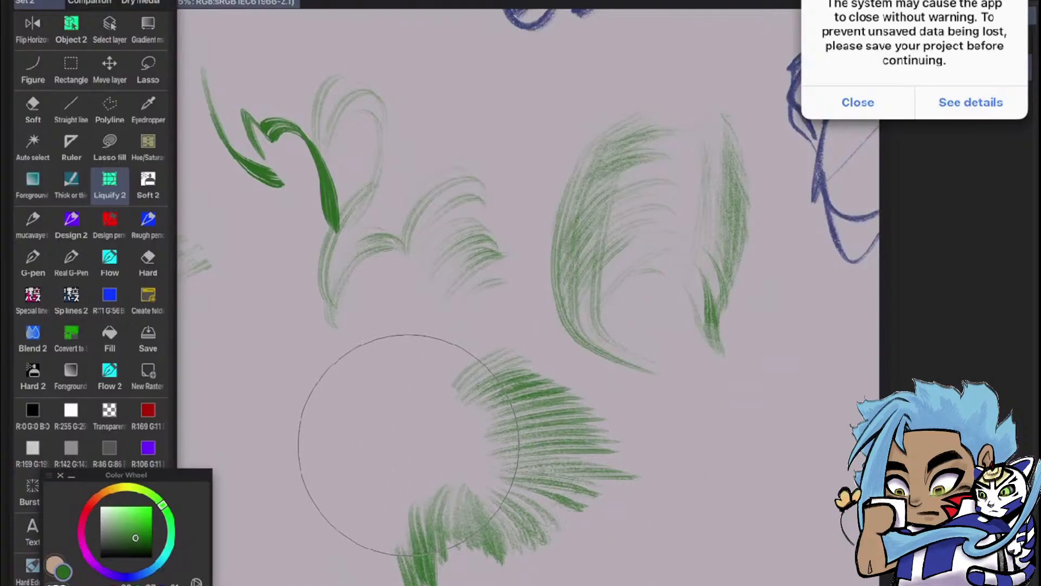
left_click(858, 103)
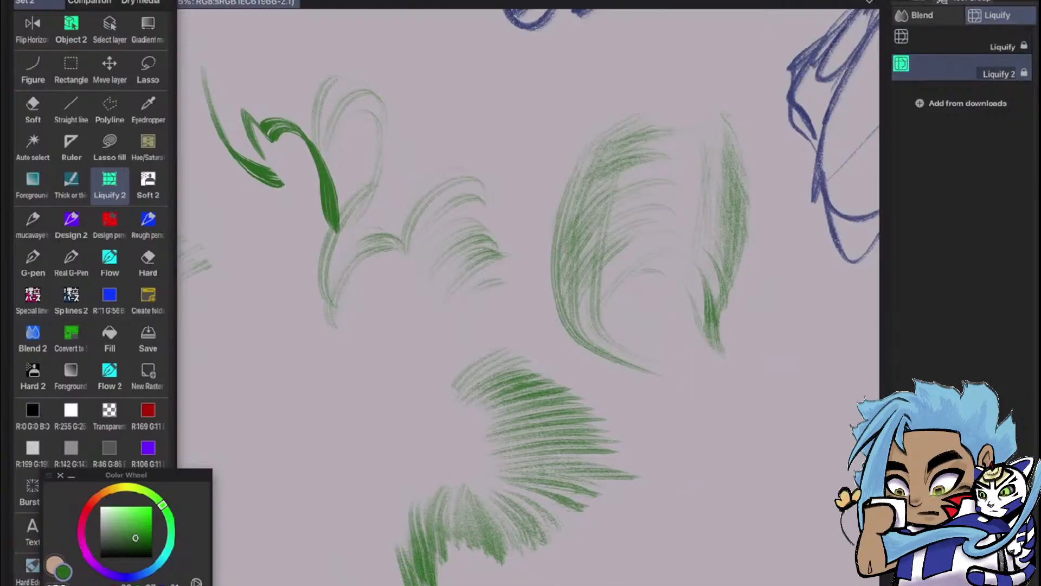
Show the Liquify 2 settings, reduce its brush size to 235, and reshape the upper strokes and edge of the green fan
left_click(918, 1)
mouse_move(450, 357)
left_mouse_down()
mouse_move(351, 356)
mouse_move(376, 357)
left_mouse_up()
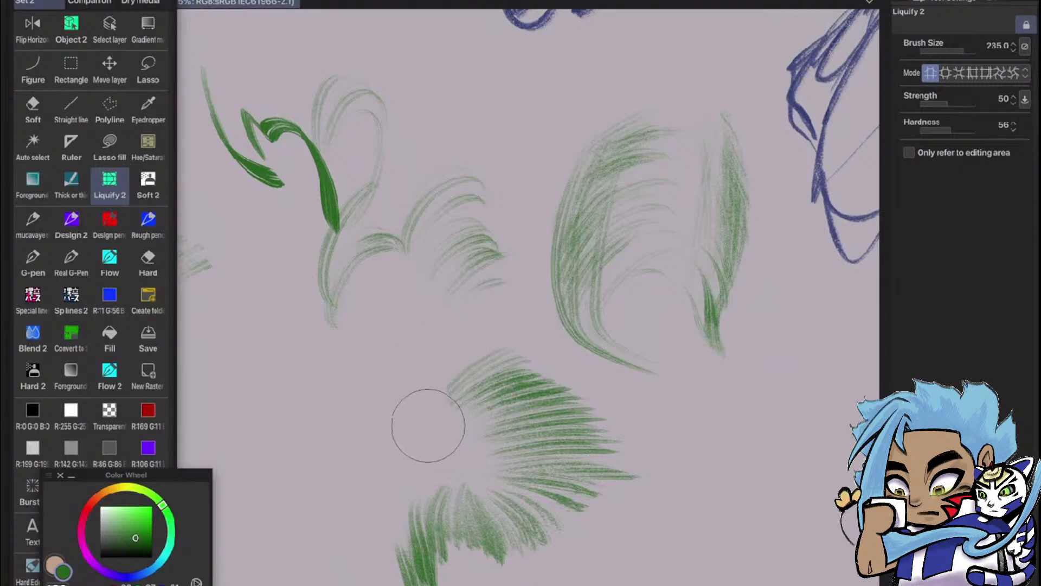
mouse_move(480, 384)
left_mouse_down()
mouse_move(446, 413)
mouse_move(456, 439)
left_mouse_up()
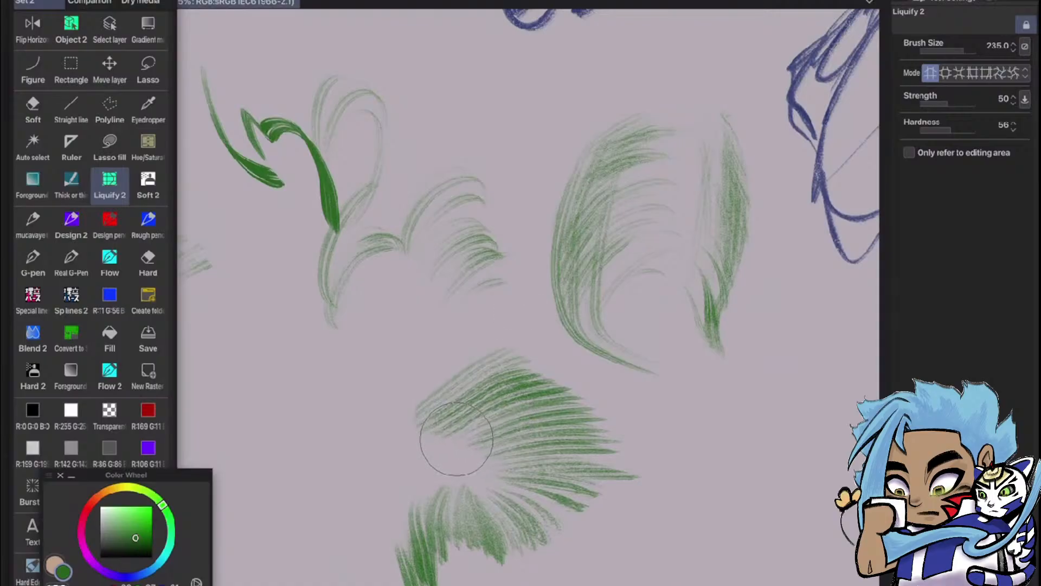
left_click_drag(558, 394, 582, 394)
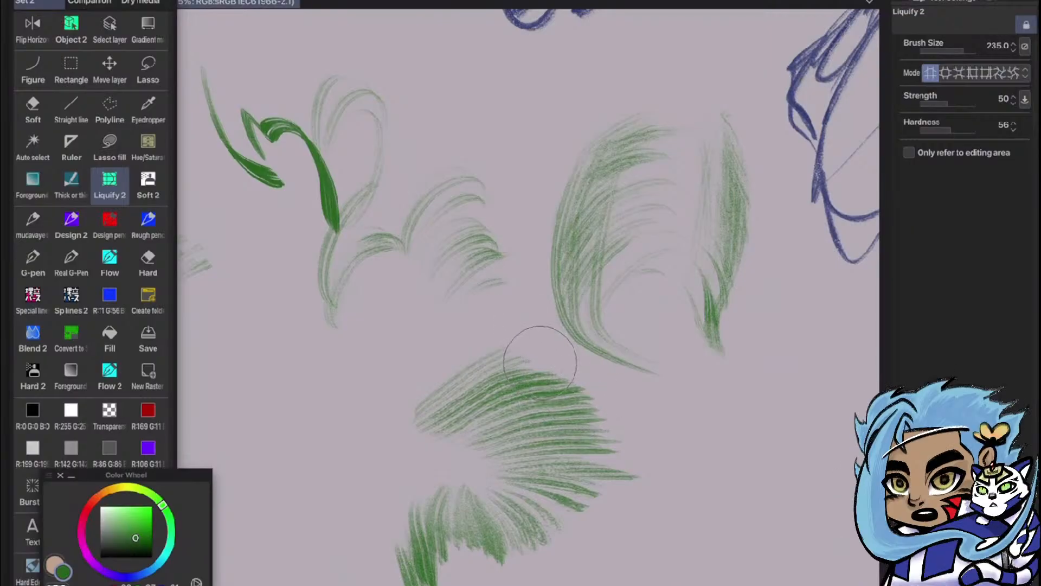
left_click_drag(567, 357, 563, 357)
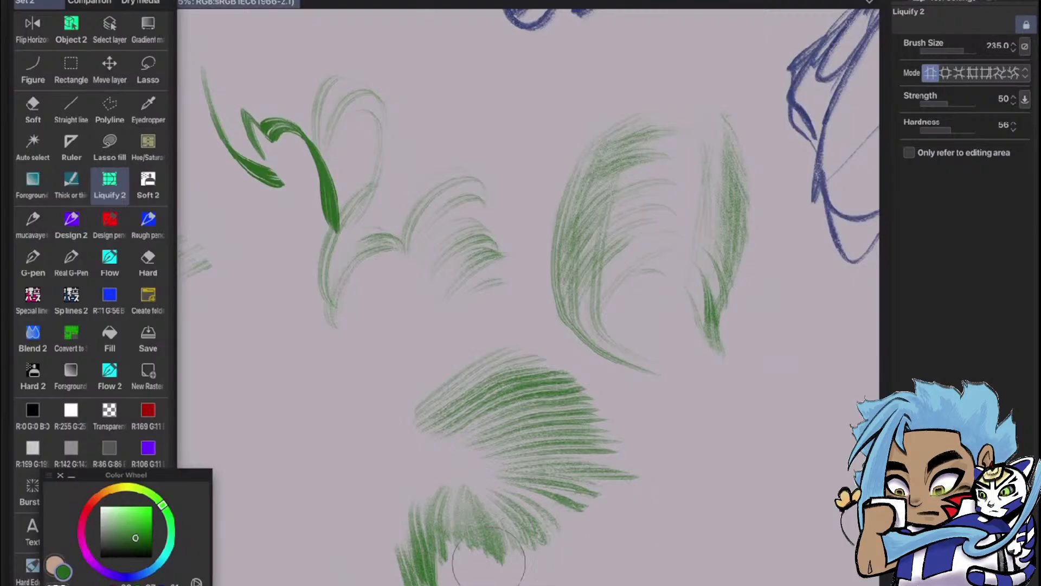
Liquify the lower strokes of the green fan outward so their tips spread into longer tapered points
left_click_drag(454, 544, 514, 585)
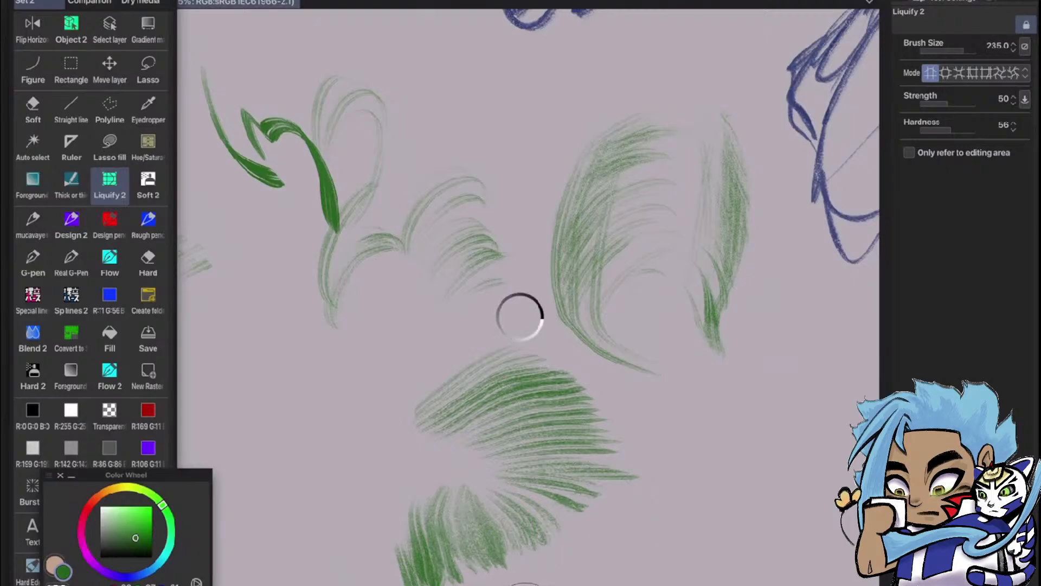
left_click_drag(550, 550, 626, 585)
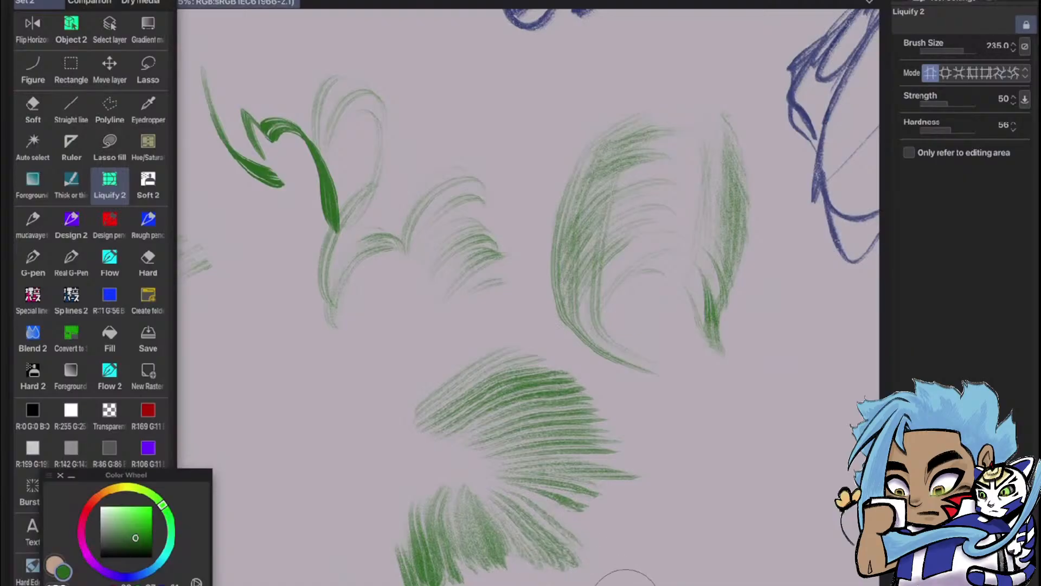
left_click_drag(561, 512, 636, 539)
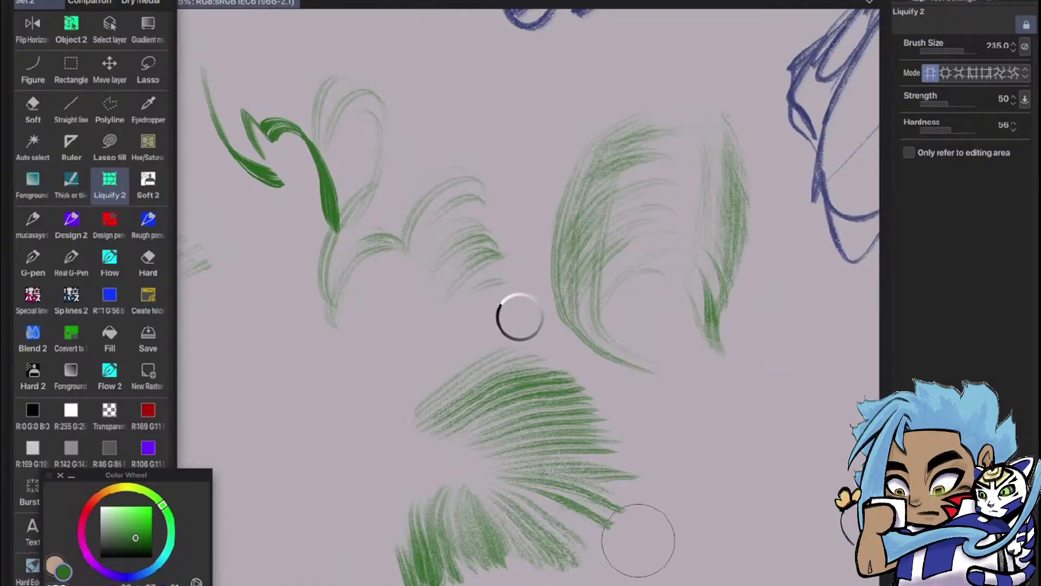
left_click_drag(583, 477, 654, 493)
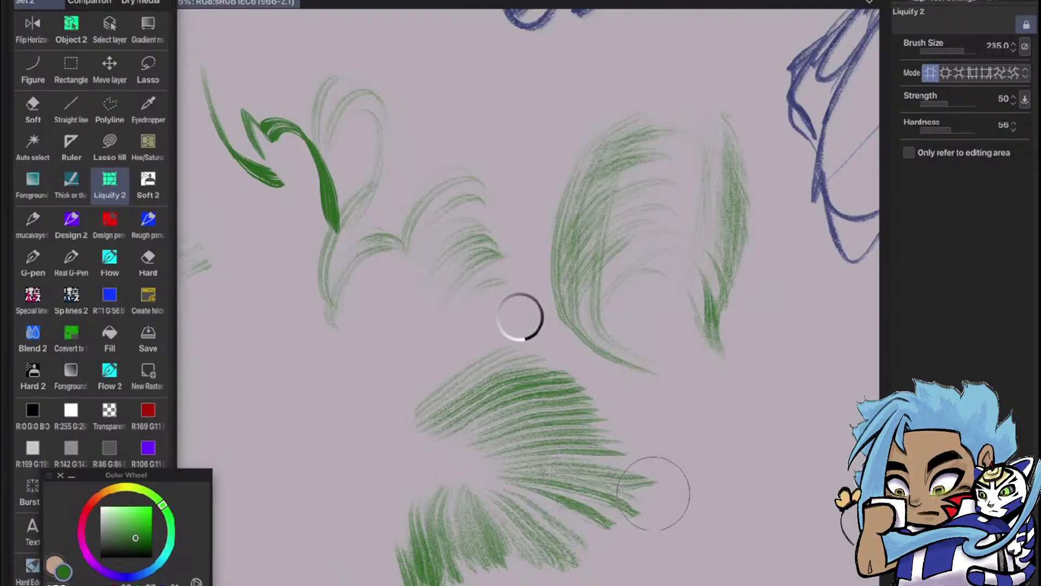
scroll(653, 491, "down", 1)
scroll(653, 492, "down", 2)
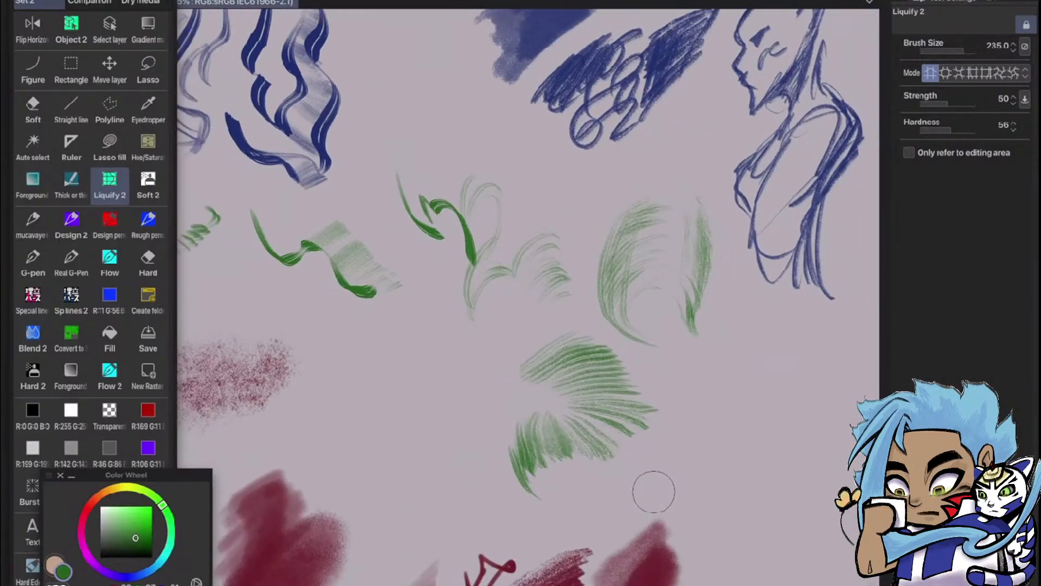
scroll(653, 491, "up", 4)
scroll(653, 491, "right", 4)
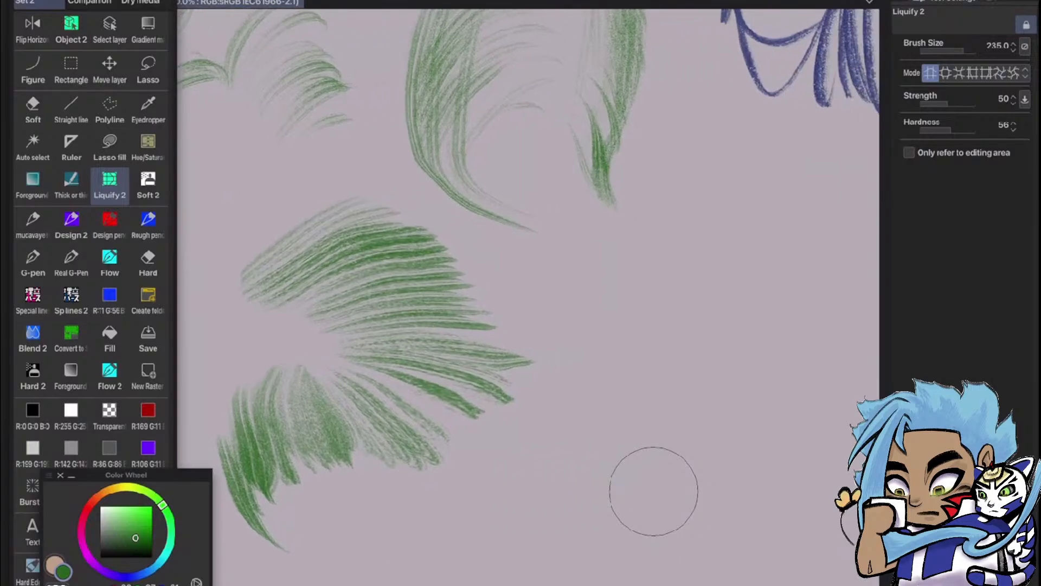
scroll(654, 491, "down", 4)
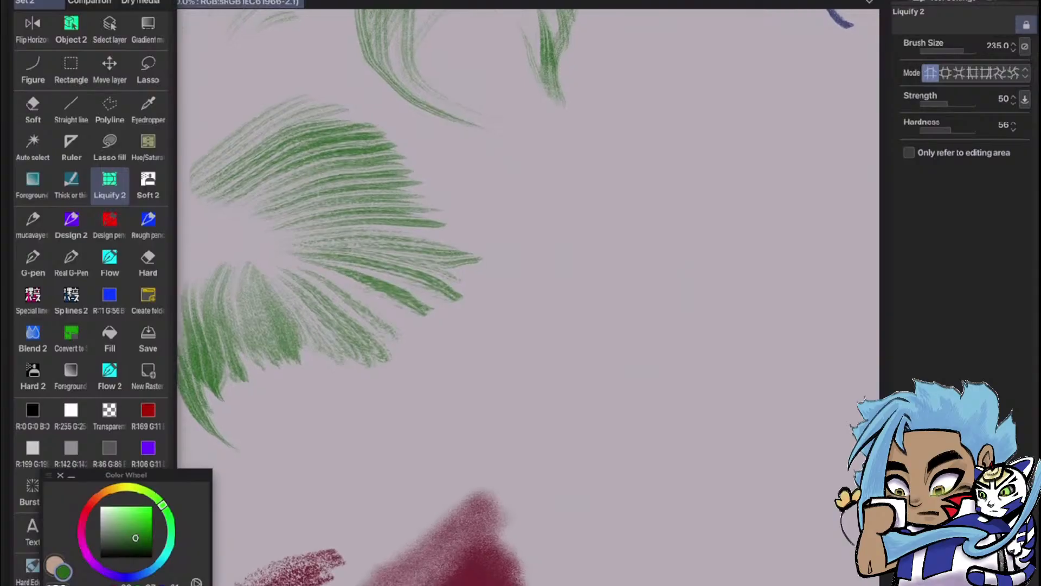
Switch Quick Access to the Dry media set and select the 34) LPPe - Cloud Noise brush
left_click(140, 2)
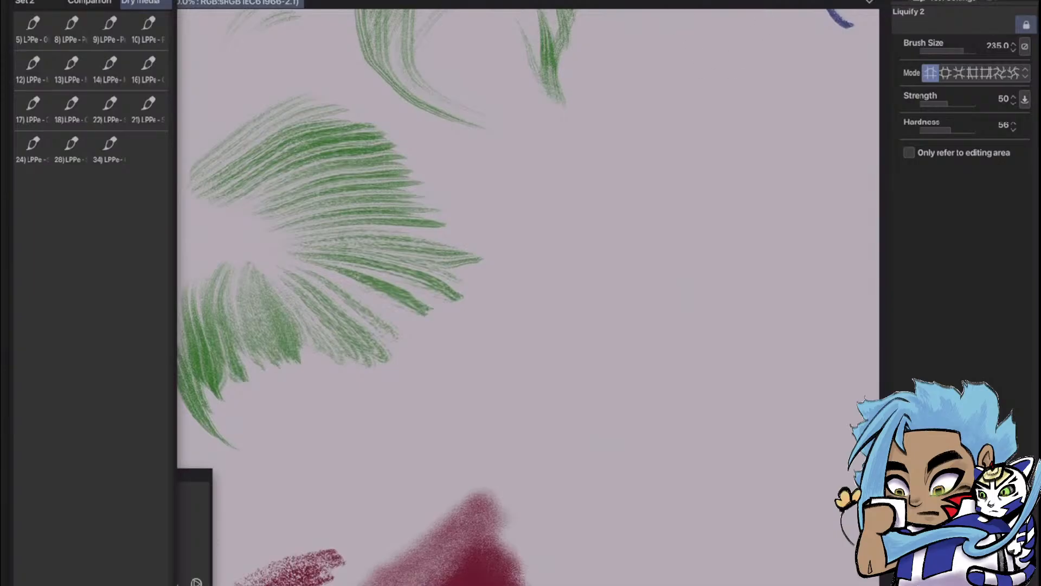
left_click(1024, 2)
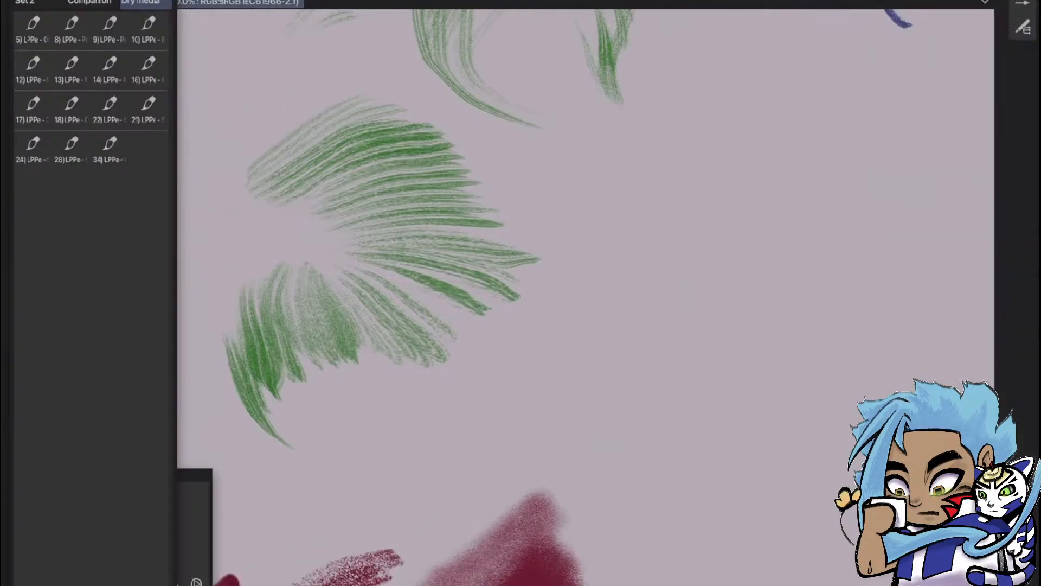
left_click(1023, 3)
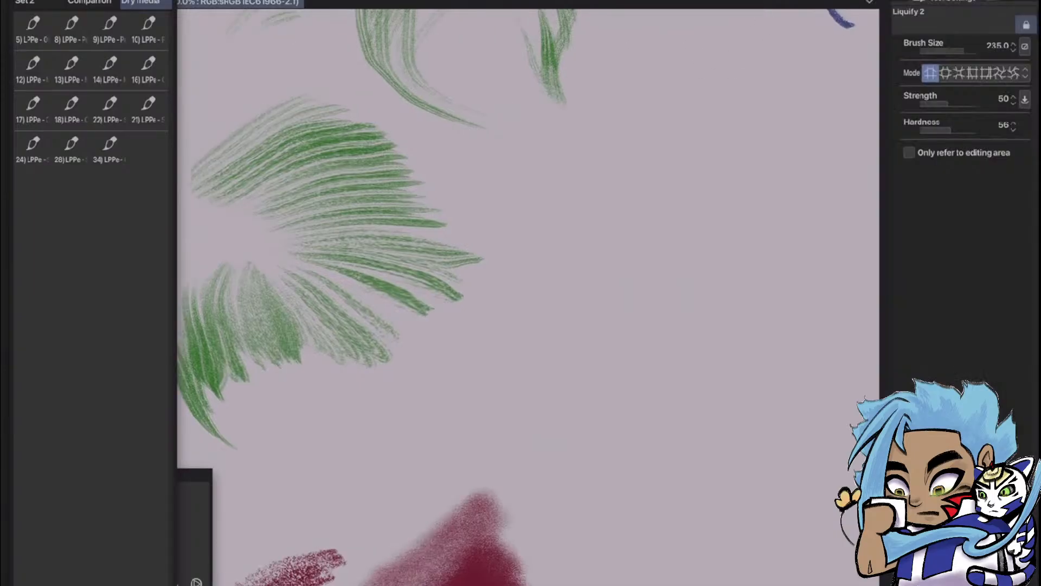
left_click(110, 147)
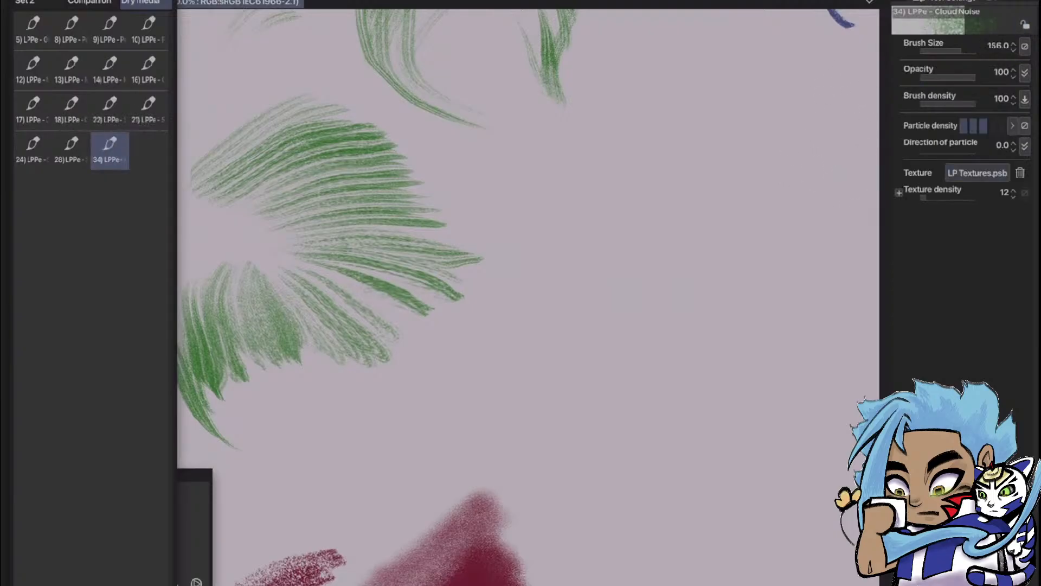
left_click(885, 3)
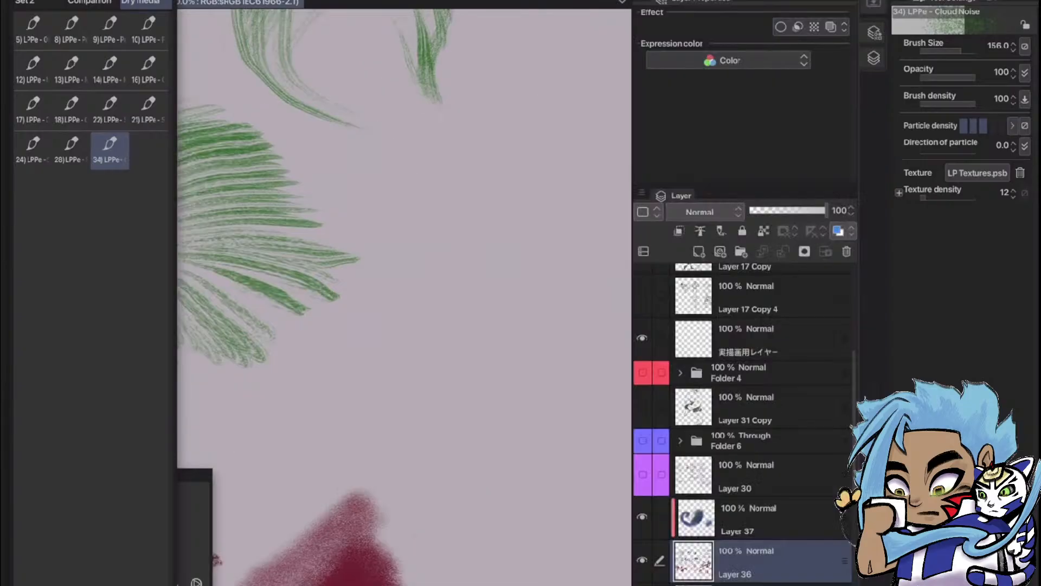
left_click(886, 2)
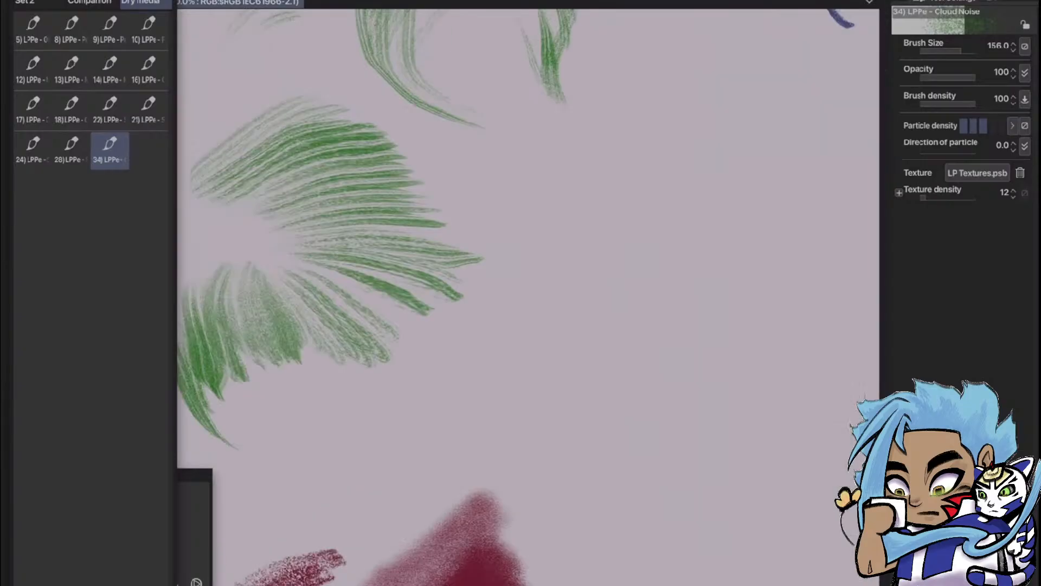
Show the brush list, look through the Pencil group, and switch to the Pastel group
left_click(992, 1)
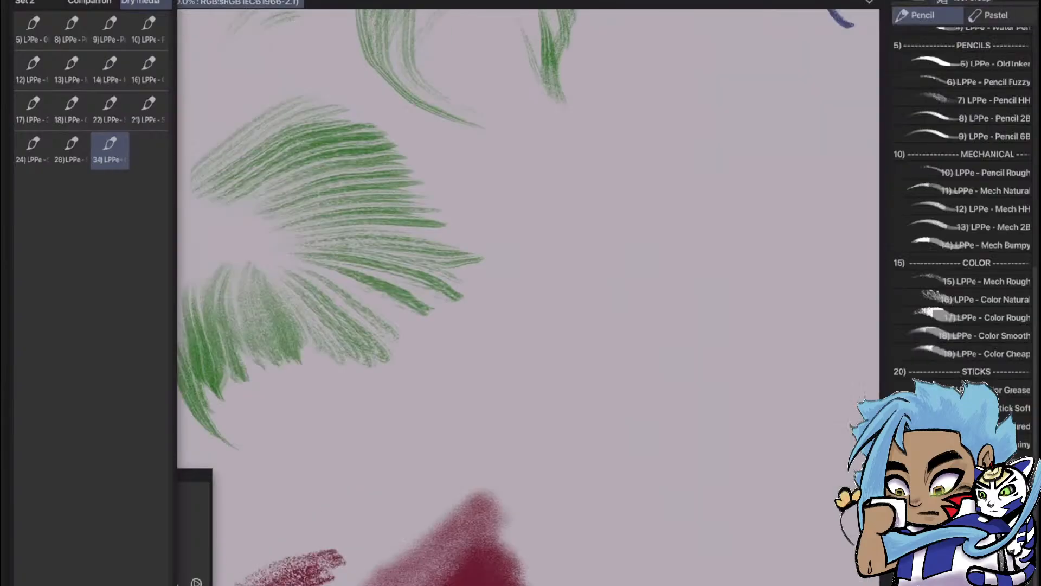
scroll(963, 320, "down", 3)
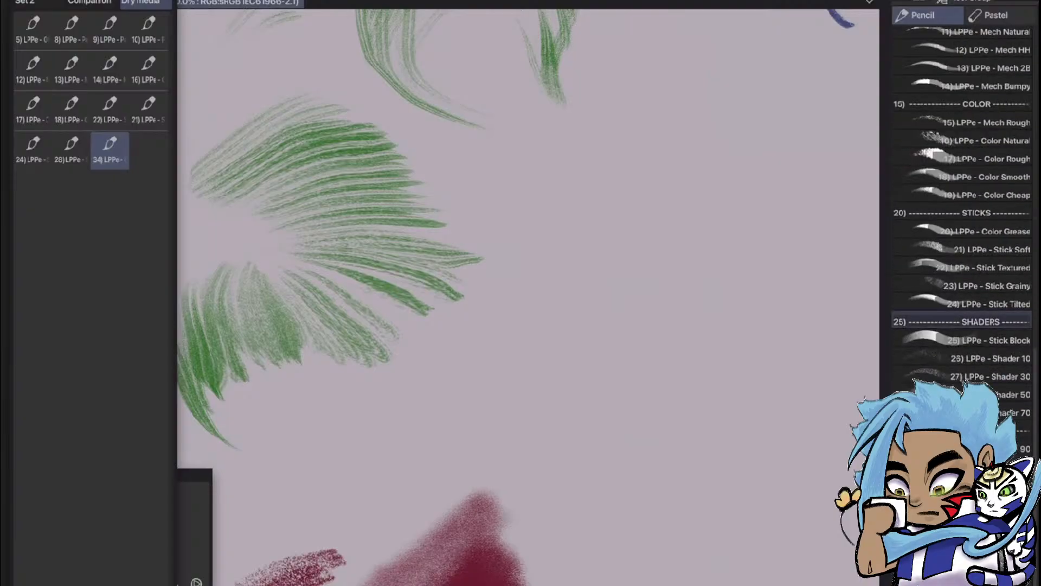
left_click(999, 16)
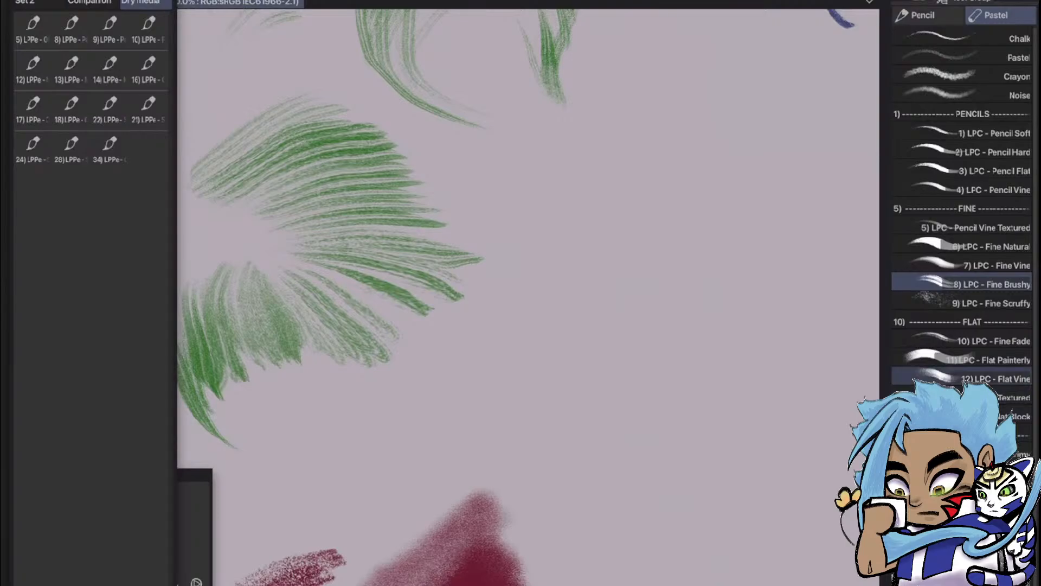
Examine the Pastel brushes and the drawn samples on the canvas, from the Fine Brushy sketches to the Flat Vine swatches and figure
scroll(754, 309, "down", 6)
scroll(759, 271, "up", 2)
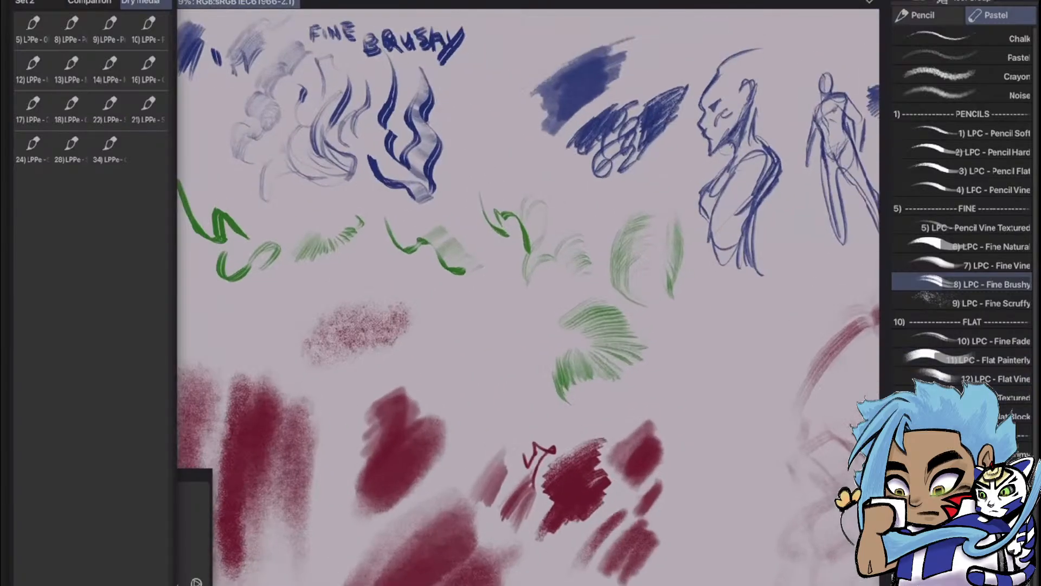
scroll(759, 271, "down", 2)
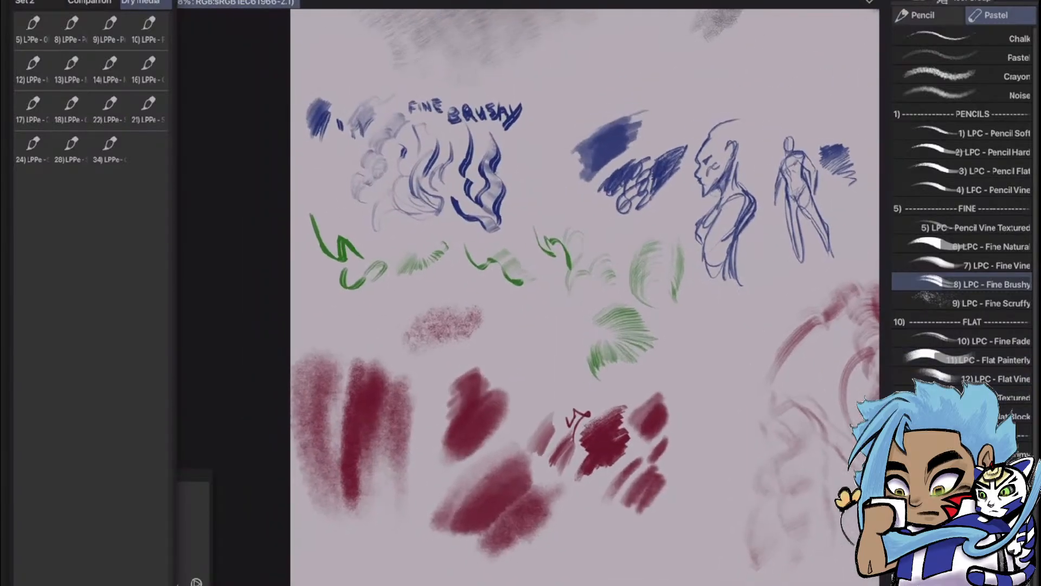
scroll(760, 309, "up", 1)
left_click_drag(678, 261, 484, 335)
left_click_drag(678, 260, 516, 298)
scroll(840, 250, "up", 3)
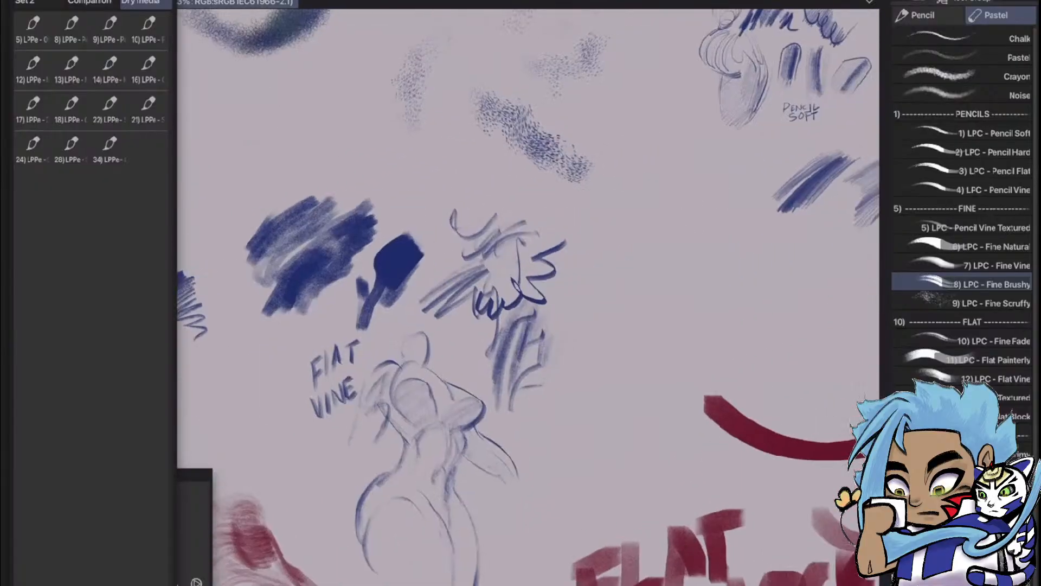
left_click_drag(597, 271, 566, 292)
scroll(841, 249, "down", 2)
scroll(502, 438, "up", 3)
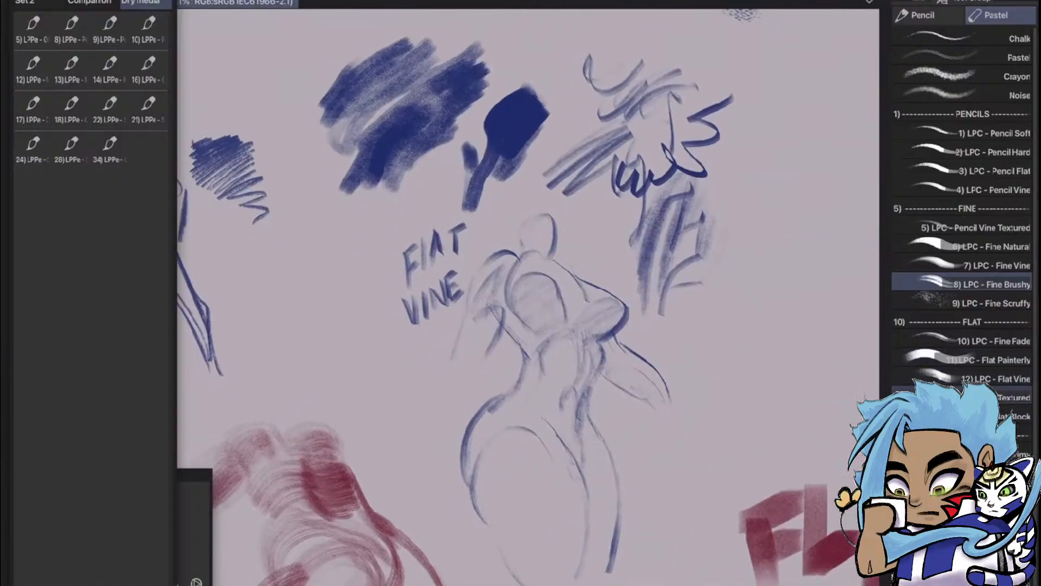
Choose the 12) LPC - Flat Vine brush and draw a green zigzag test and a tapered arch beside the blue figure sketch
left_click(971, 377)
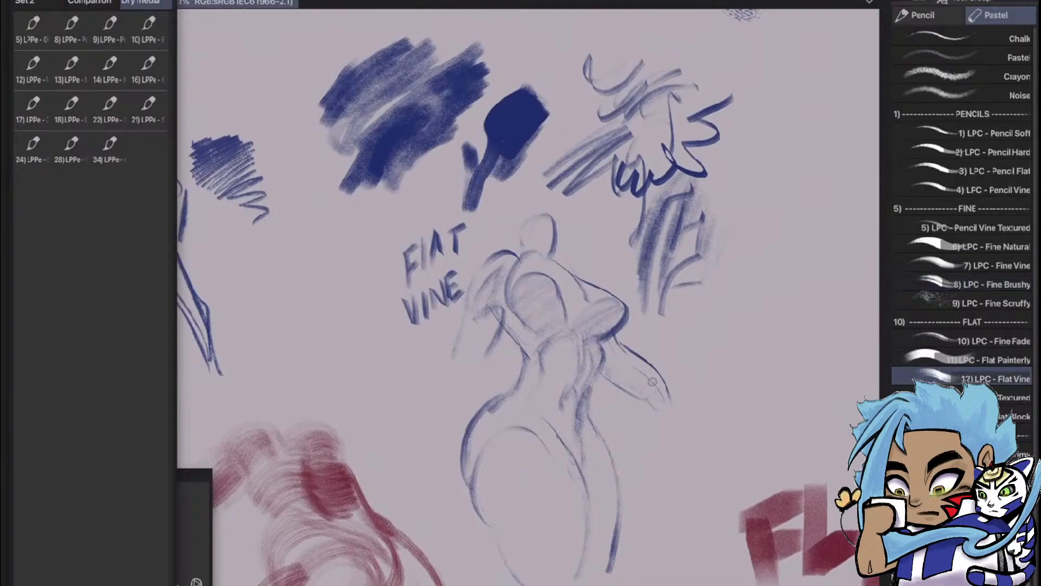
mouse_move(729, 328)
left_mouse_down()
mouse_move(708, 451)
mouse_move(741, 372)
left_mouse_up()
left_click_drag(753, 358, 737, 475)
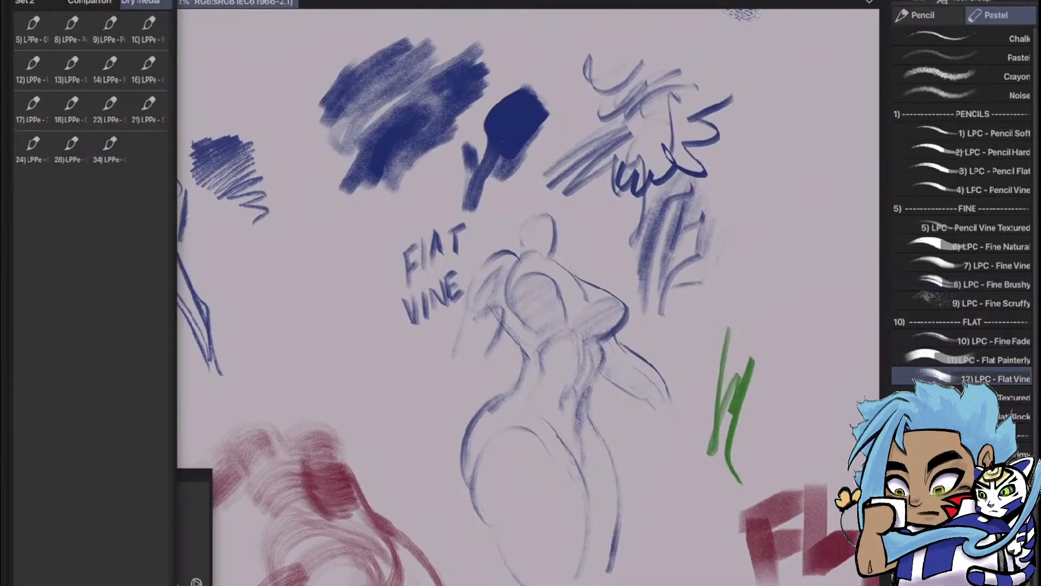
scroll(800, 390, "up", 4)
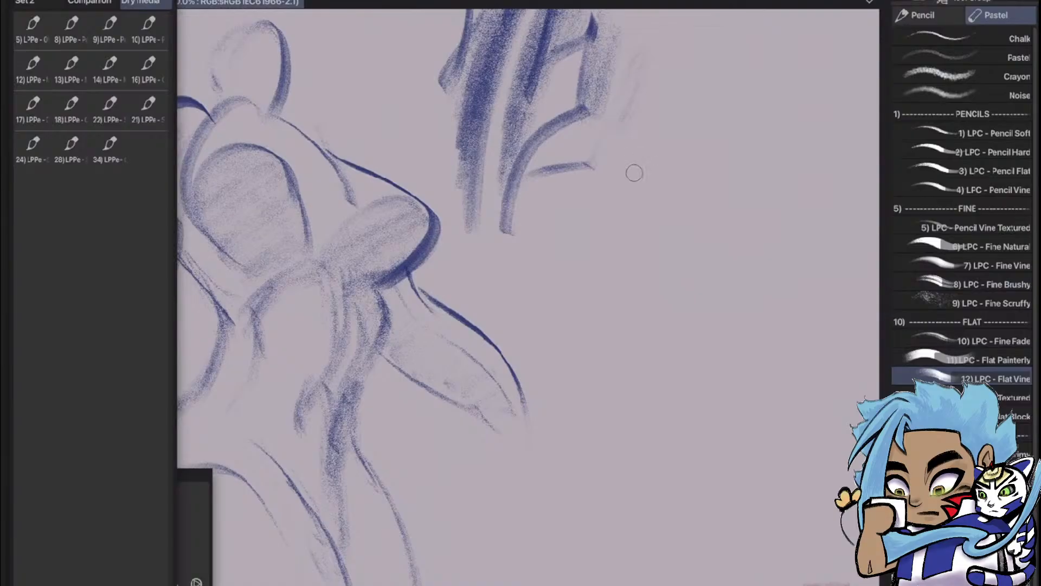
mouse_move(631, 221)
left_mouse_down()
mouse_move(693, 293)
mouse_move(692, 308)
left_mouse_up()
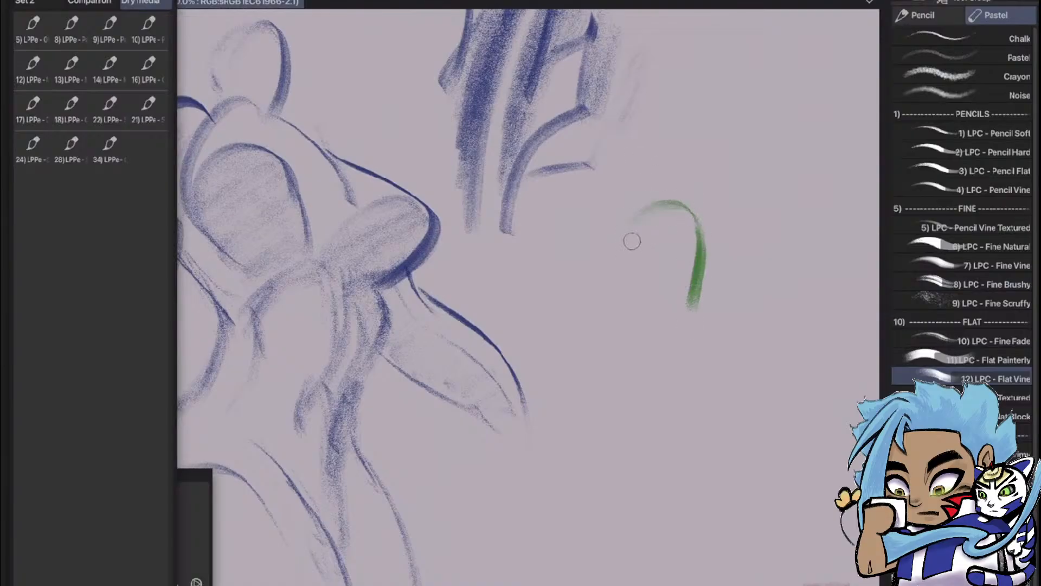
mouse_move(654, 267)
left_mouse_down()
mouse_move(629, 310)
mouse_move(686, 279)
mouse_move(641, 368)
mouse_move(635, 389)
mouse_move(653, 376)
mouse_move(640, 407)
left_mouse_up()
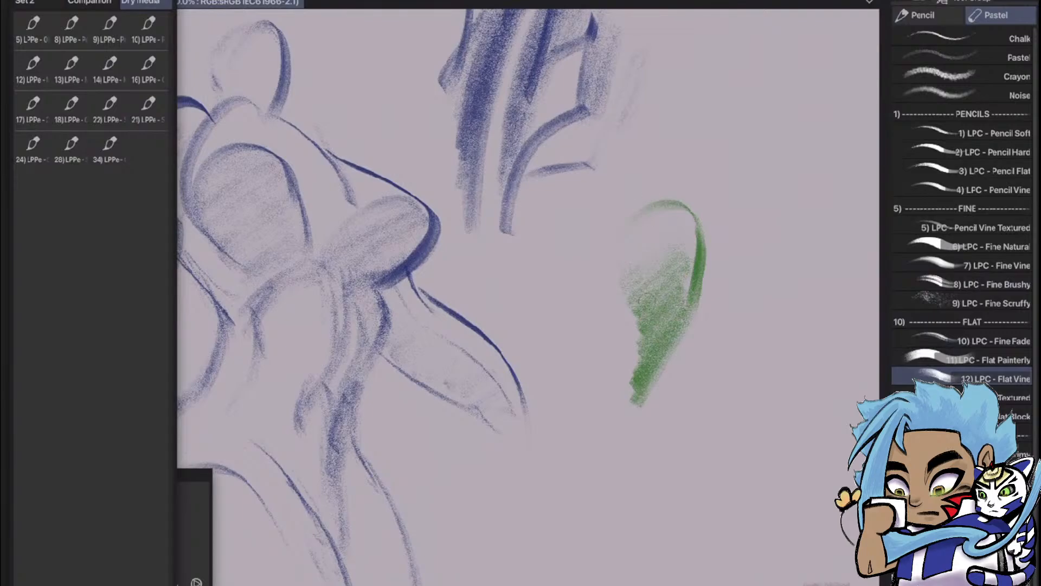
key("ctrl+z")
key("ctrl+z")
key("ctrl+z")
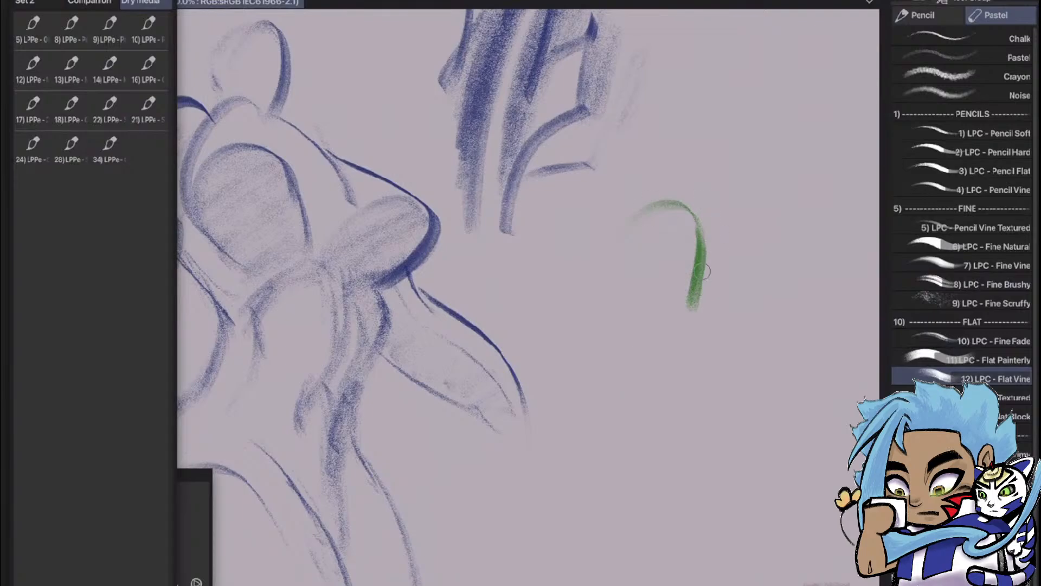
Extend the green arch with Flat Vine into a scalloped outline and add lighter parallel curves along its inside
mouse_move(640, 215)
left_mouse_down()
mouse_move(618, 283)
mouse_move(560, 334)
mouse_move(586, 351)
mouse_move(552, 375)
mouse_move(595, 419)
left_mouse_up()
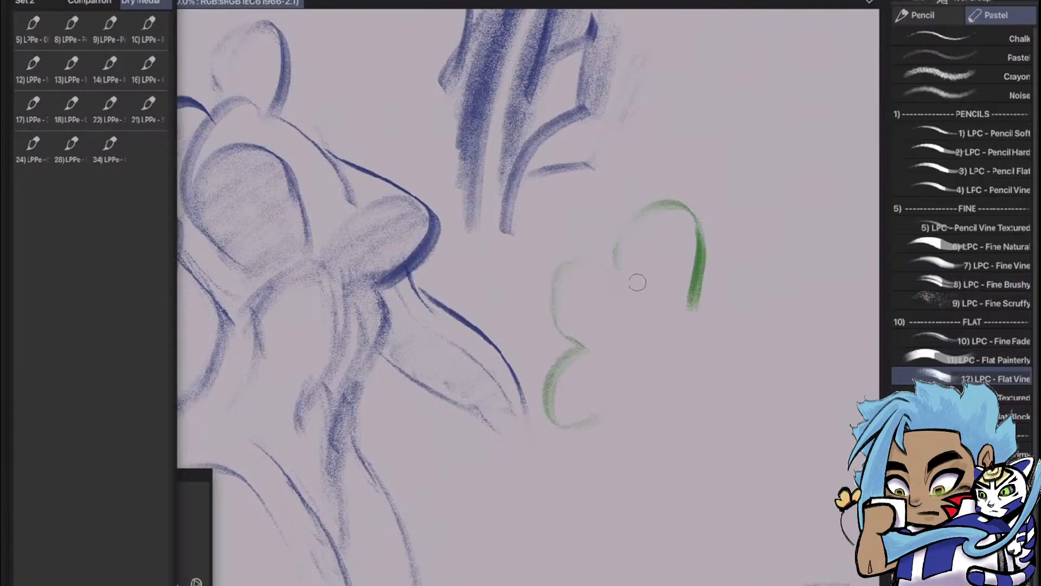
left_click_drag(635, 281, 681, 226)
mouse_move(637, 298)
left_mouse_down()
mouse_move(570, 315)
mouse_move(578, 339)
left_mouse_up()
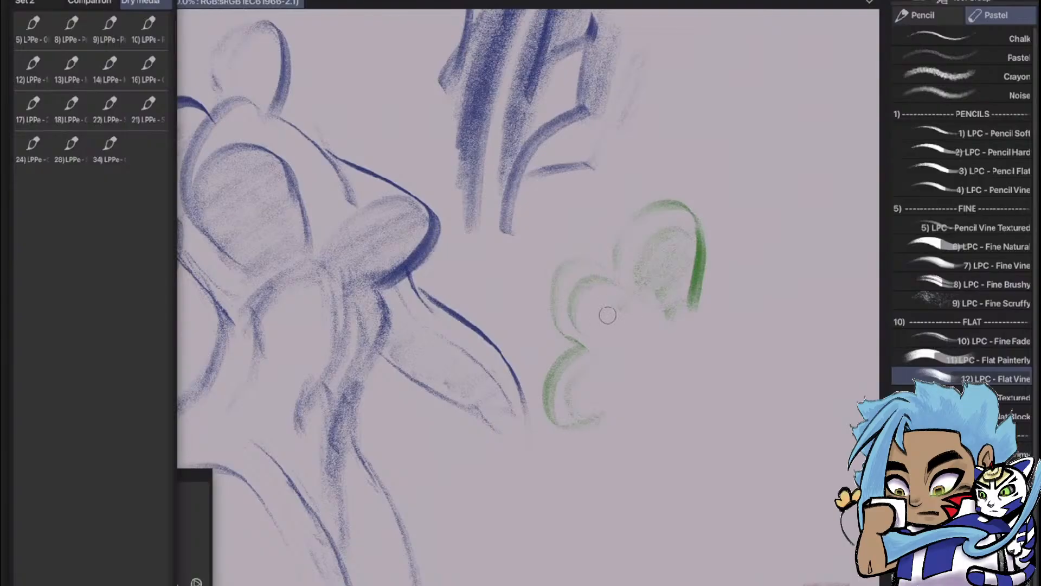
Shade the inside of the green scalloped shape with Flat Vine and add shaded leaf-shaped lobes along its open side
mouse_move(611, 279)
left_mouse_down()
mouse_move(567, 336)
mouse_move(625, 286)
mouse_move(608, 345)
mouse_move(655, 293)
mouse_move(661, 308)
mouse_move(646, 353)
mouse_move(660, 329)
mouse_move(612, 364)
mouse_move(599, 347)
mouse_move(567, 411)
mouse_move(577, 412)
mouse_move(616, 352)
mouse_move(607, 414)
mouse_move(651, 360)
mouse_move(637, 379)
mouse_move(633, 365)
mouse_move(620, 365)
mouse_move(580, 416)
mouse_move(614, 366)
left_mouse_up()
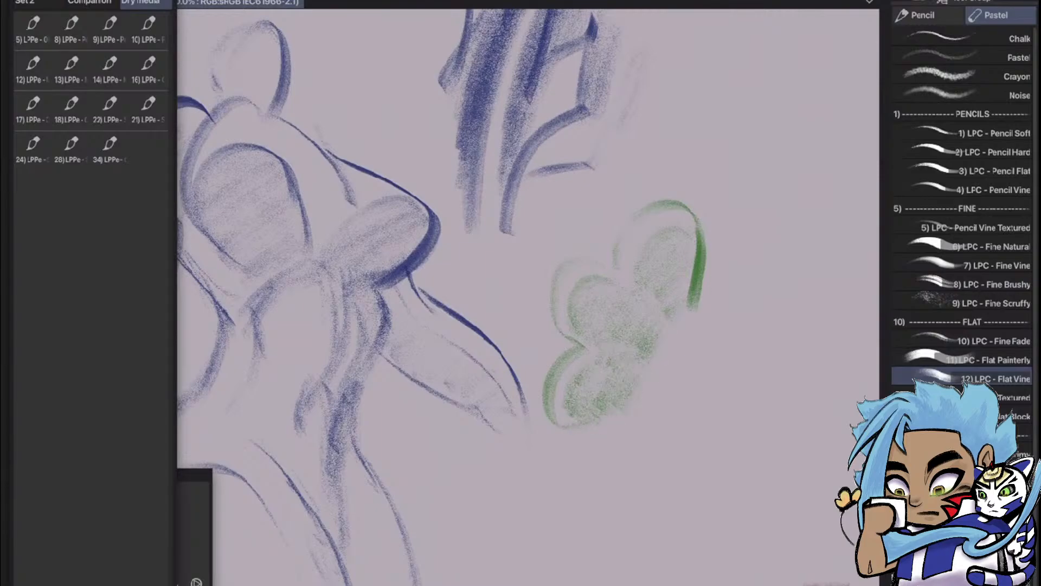
mouse_move(694, 310)
left_mouse_down()
mouse_move(779, 311)
mouse_move(773, 280)
mouse_move(720, 328)
mouse_move(752, 310)
left_mouse_up()
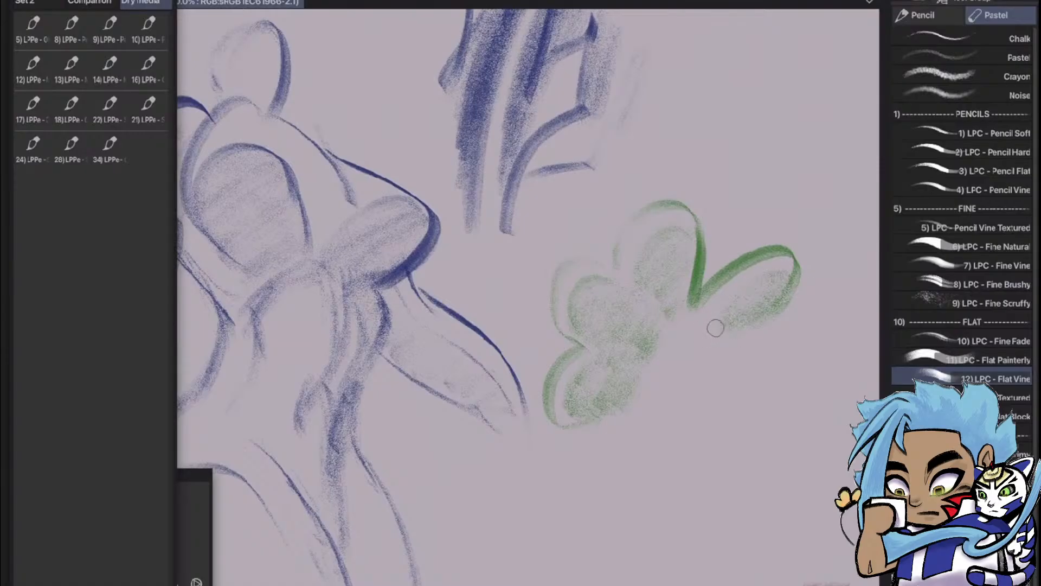
left_click_drag(715, 328, 683, 335)
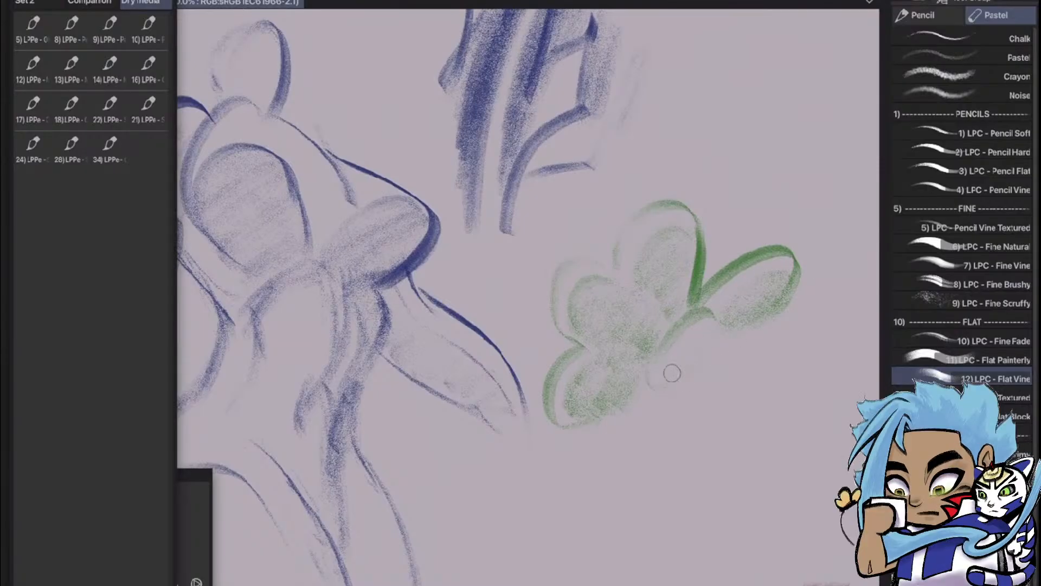
left_click_drag(672, 373, 690, 342)
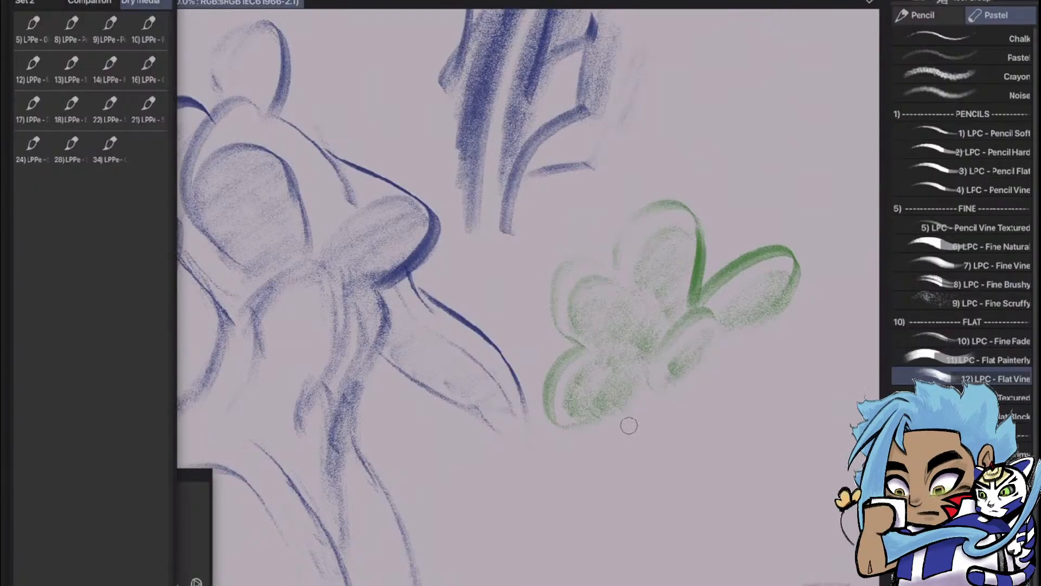
left_click_drag(618, 420, 630, 457)
mouse_move(633, 445)
left_mouse_down()
mouse_move(644, 416)
mouse_move(638, 429)
left_mouse_up()
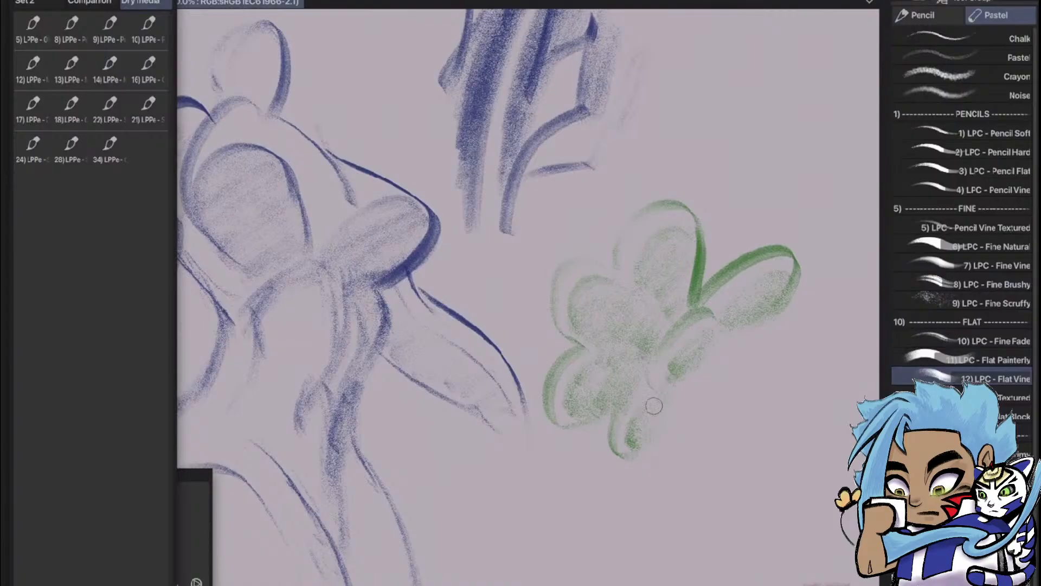
Add the 12) LPC - Flat Vine brush to the end of the Dry media Quick Access set
scroll(739, 300, "down", 4)
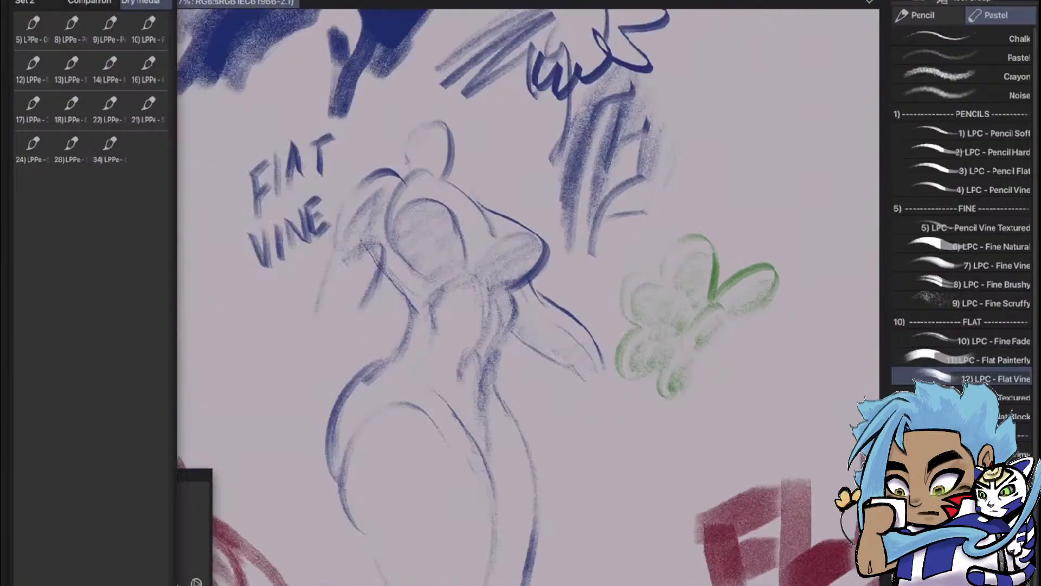
scroll(743, 323, "up", 2)
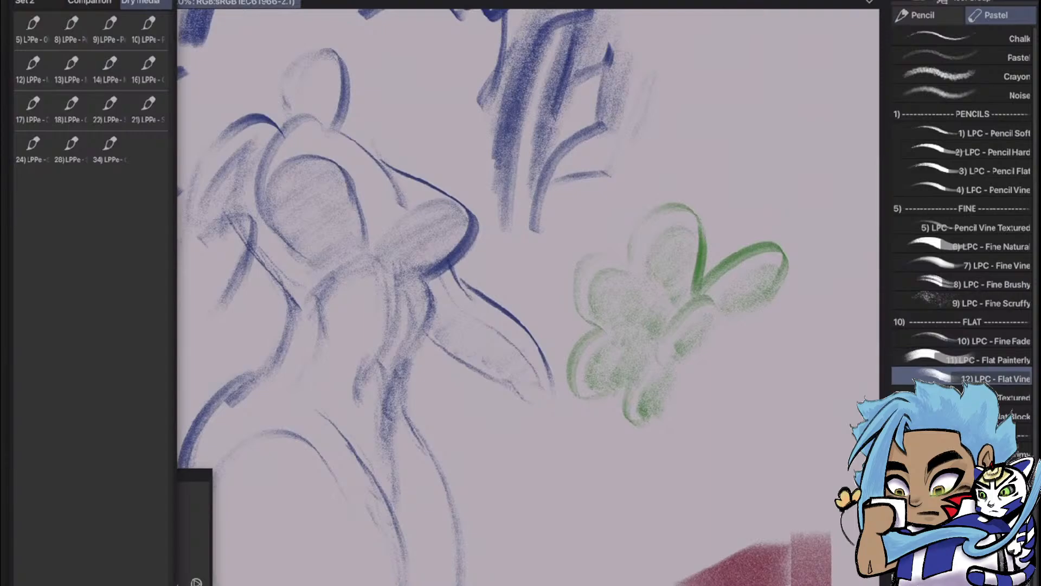
mouse_move(971, 378)
left_mouse_down()
mouse_move(360, 283)
mouse_move(148, 151)
left_mouse_up()
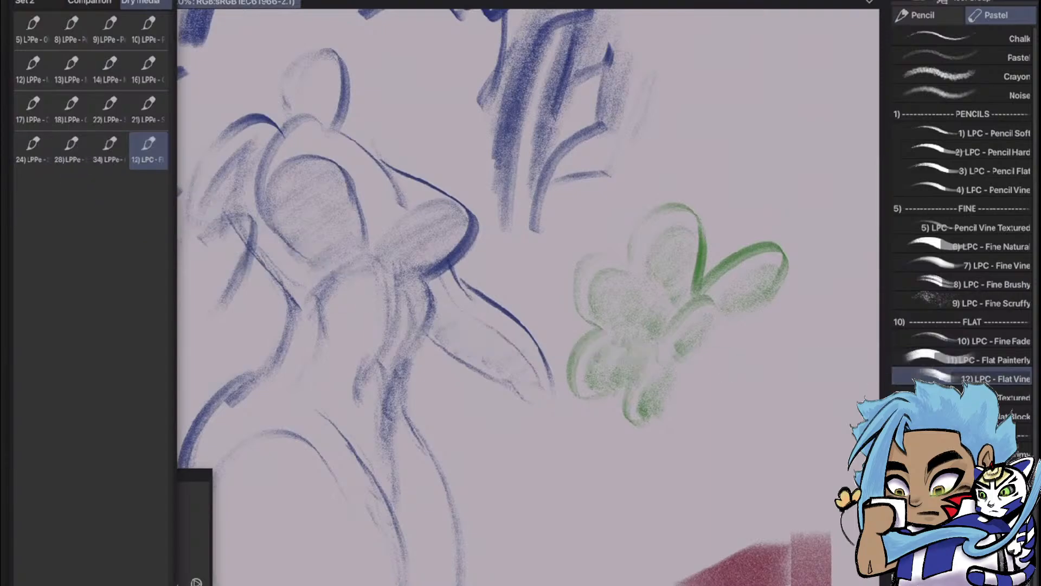
Examine the red Flat Text and Flat Block samples and the surrounding brush tests on the canvas
scroll(719, 300, "down", 4)
scroll(781, 249, "up", 4)
scroll(813, 222, "down", 3)
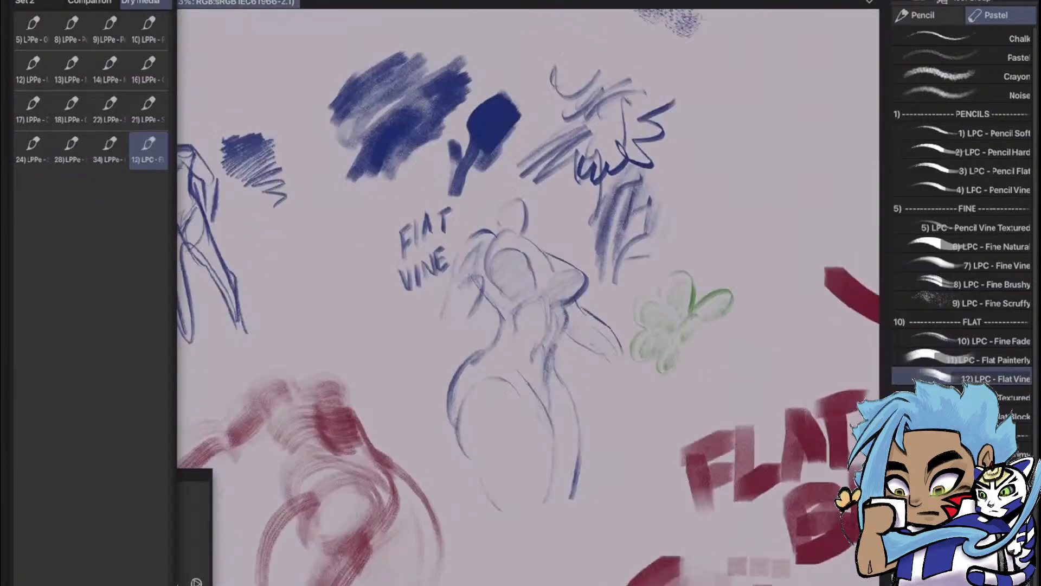
scroll(678, 282, "down", 5)
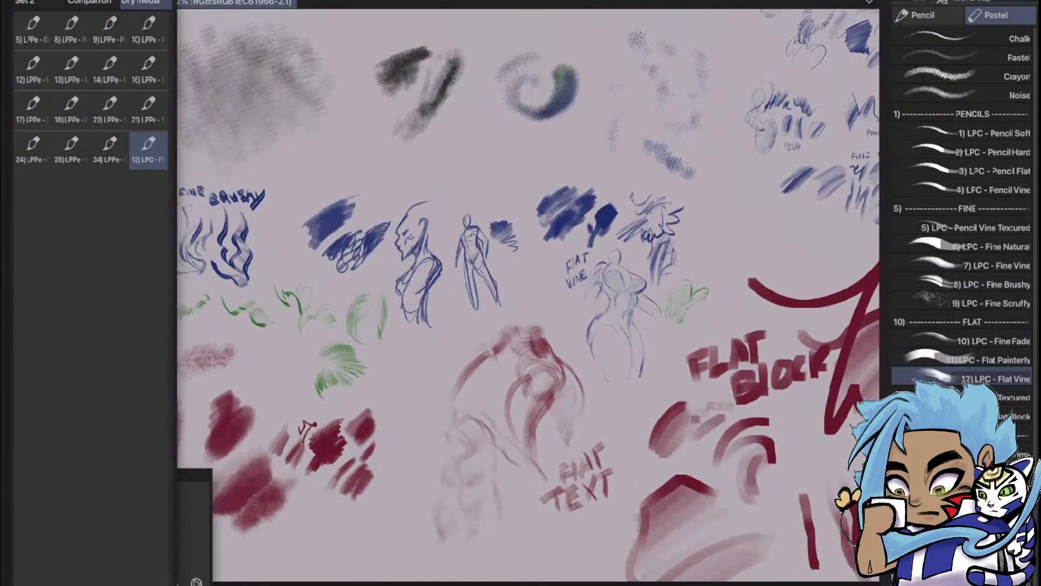
scroll(597, 379, "down", 3)
scroll(596, 485, "up", 8)
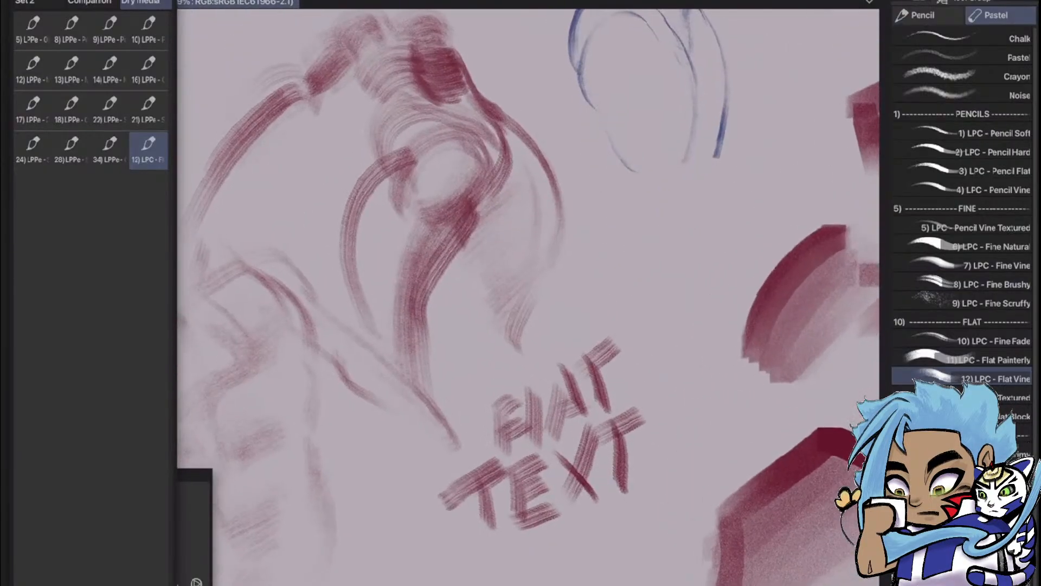
scroll(694, 326, "down", 5)
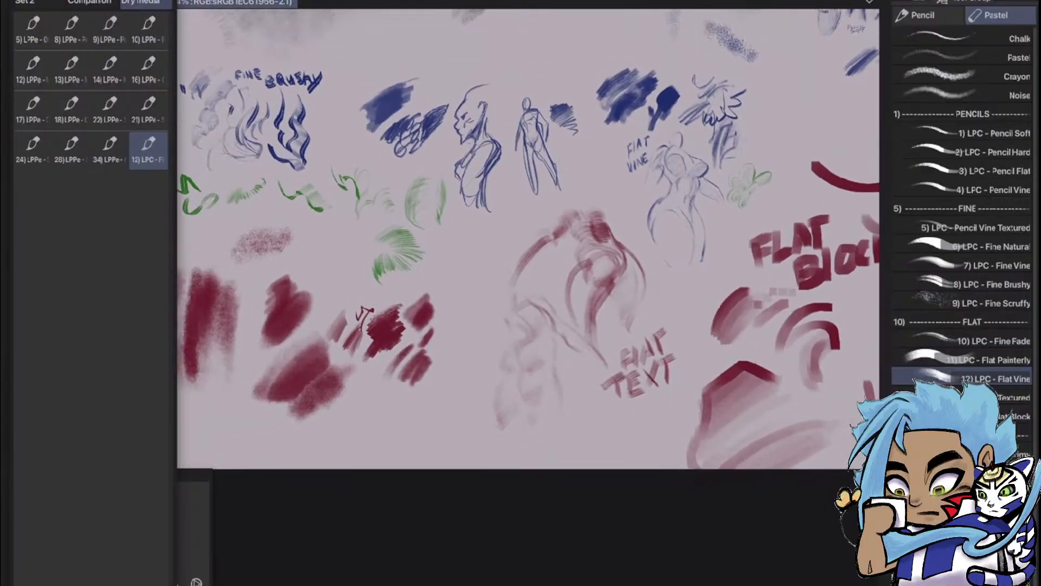
scroll(786, 258, "down", 3)
scroll(814, 217, "up", 1)
left_click_drag(846, 179, 624, 263)
scroll(646, 260, "up", 5)
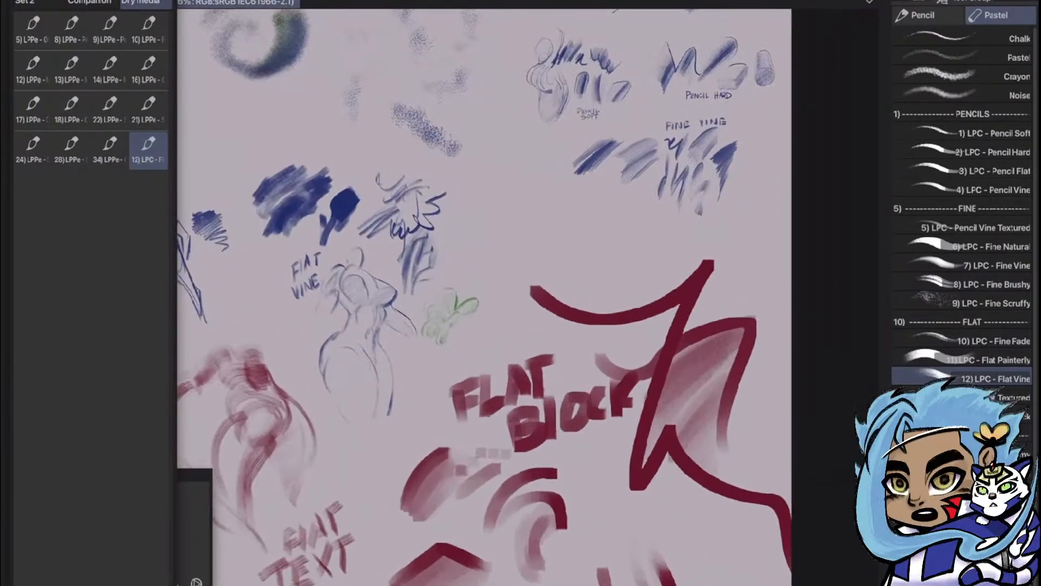
Examine the blue Fine Nat, Pencil Soft, Pencil Hard and Fine Vine samples
scroll(681, 87, "up", 1)
mouse_move(727, 109)
left_mouse_down()
mouse_move(748, 253)
mouse_move(743, 374)
left_mouse_up()
scroll(759, 277, "up", 5)
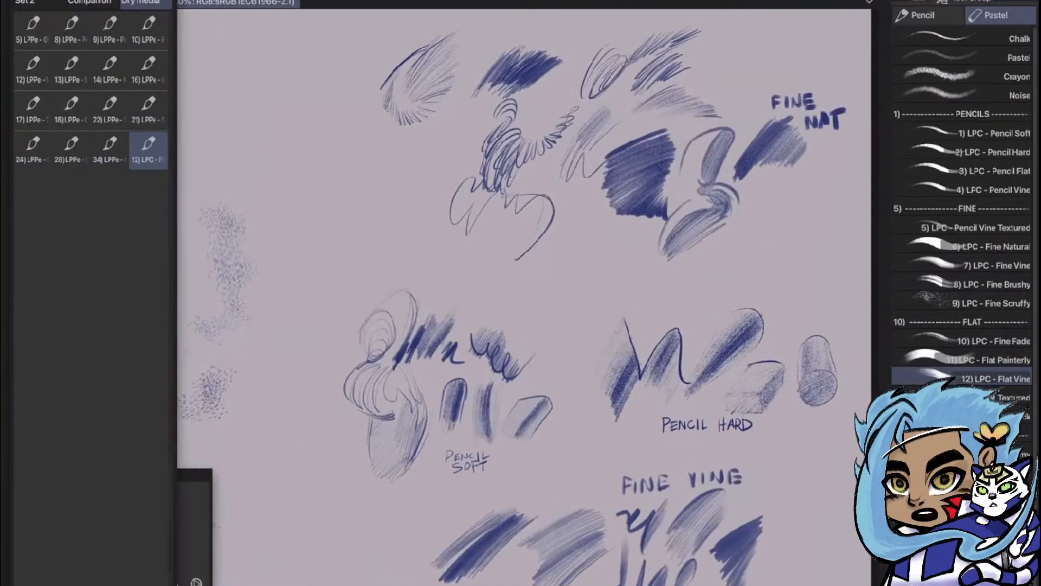
scroll(759, 217, "up", 1)
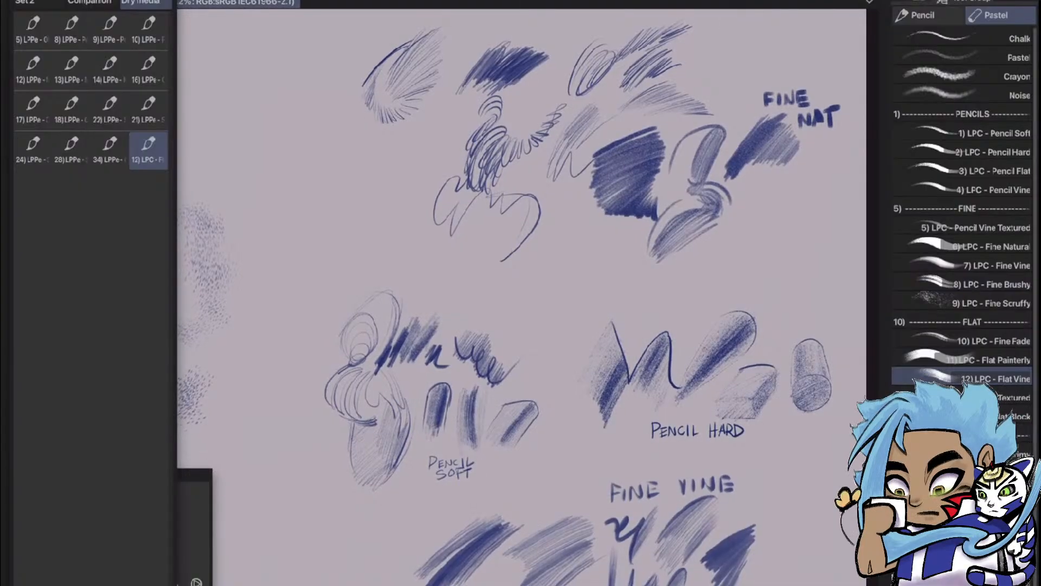
scroll(862, 212, "down", 5)
scroll(739, 248, "down", 3)
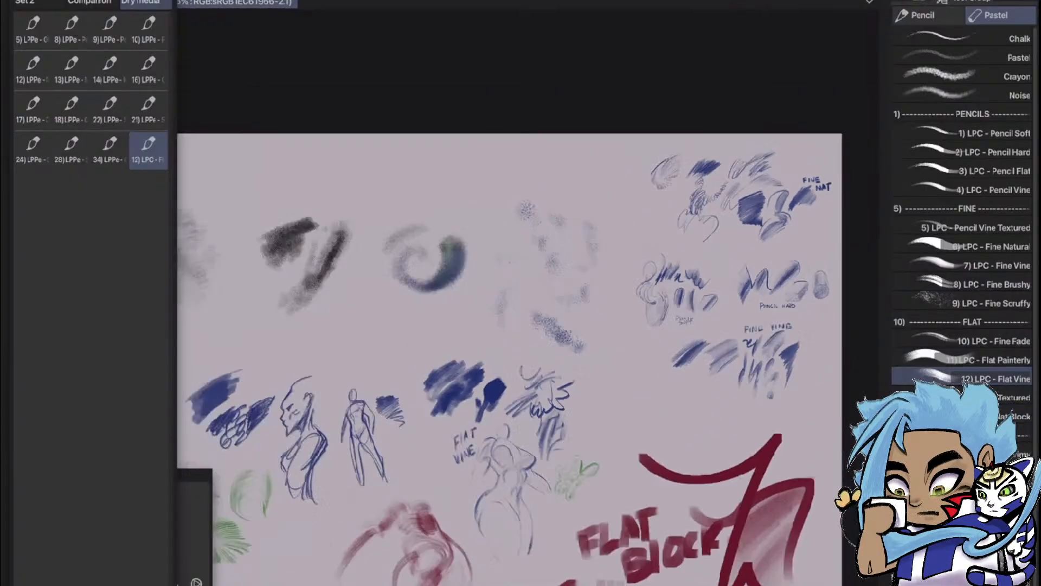
left_click_drag(739, 248, 739, 219)
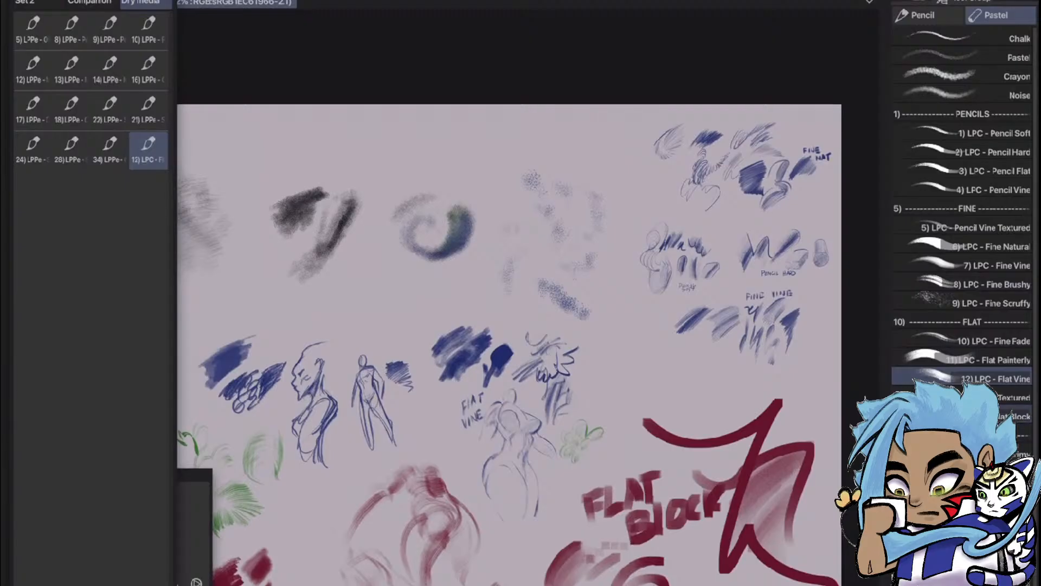
Choose the 13) LPC - Flat Textured brush with a dark reddish brown and draw a curved stem topped by a filled oval
left_click(965, 397)
scroll(635, 375, "up", 5)
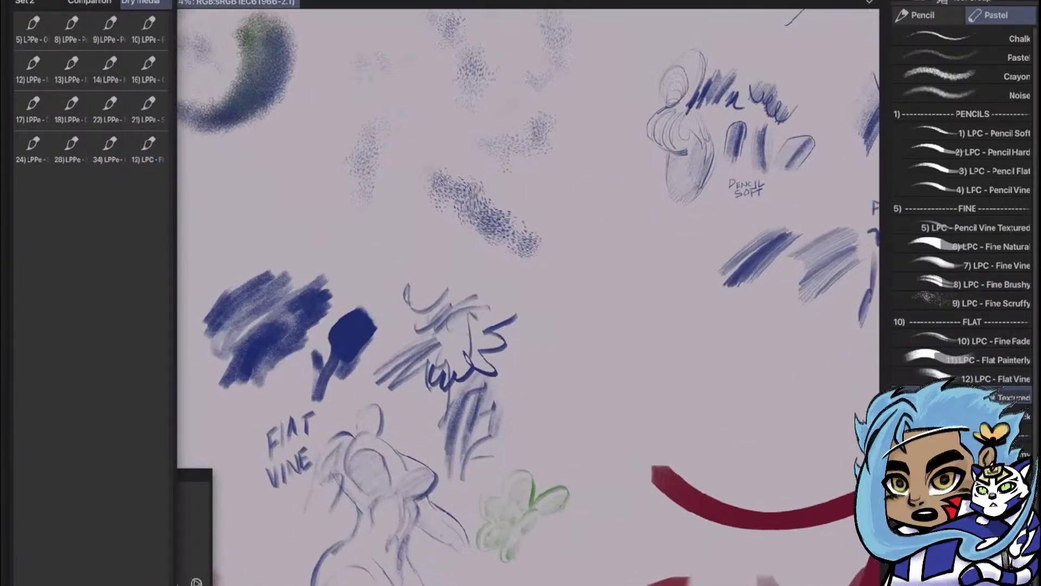
scroll(635, 374, "up", 4)
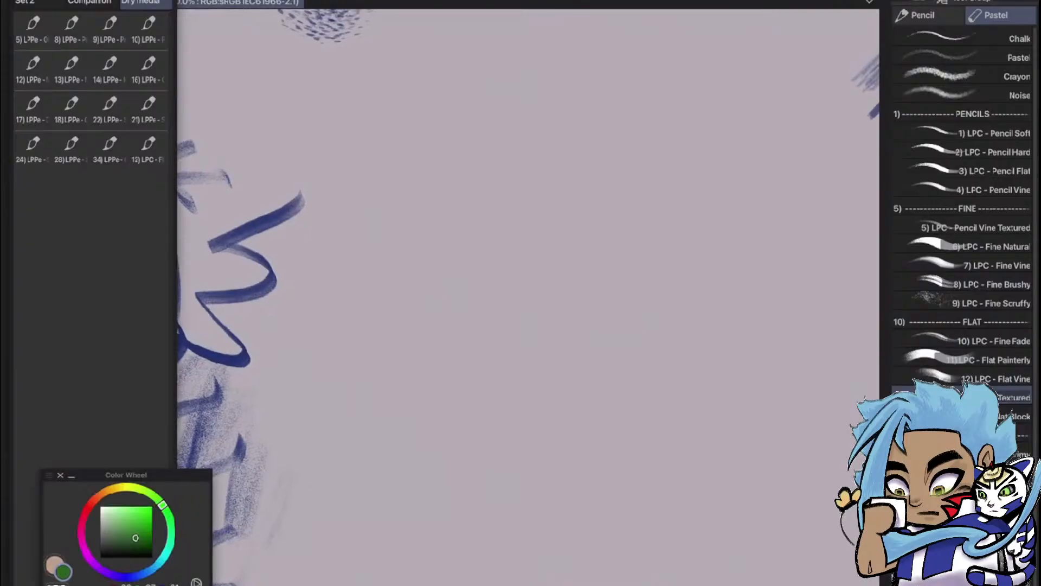
left_click(94, 499)
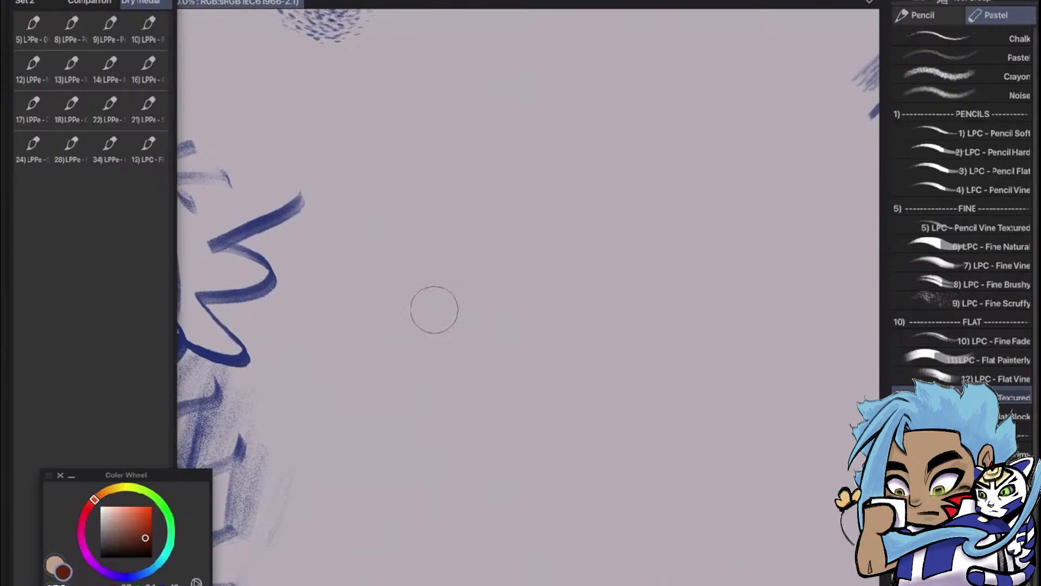
mouse_move(420, 293)
left_mouse_down()
mouse_move(481, 564)
mouse_move(496, 575)
left_mouse_up()
mouse_move(429, 320)
left_mouse_down()
mouse_move(549, 319)
mouse_move(488, 380)
mouse_move(481, 341)
mouse_move(461, 342)
mouse_move(561, 266)
mouse_move(489, 326)
mouse_move(568, 275)
mouse_move(488, 336)
mouse_move(582, 296)
left_mouse_up()
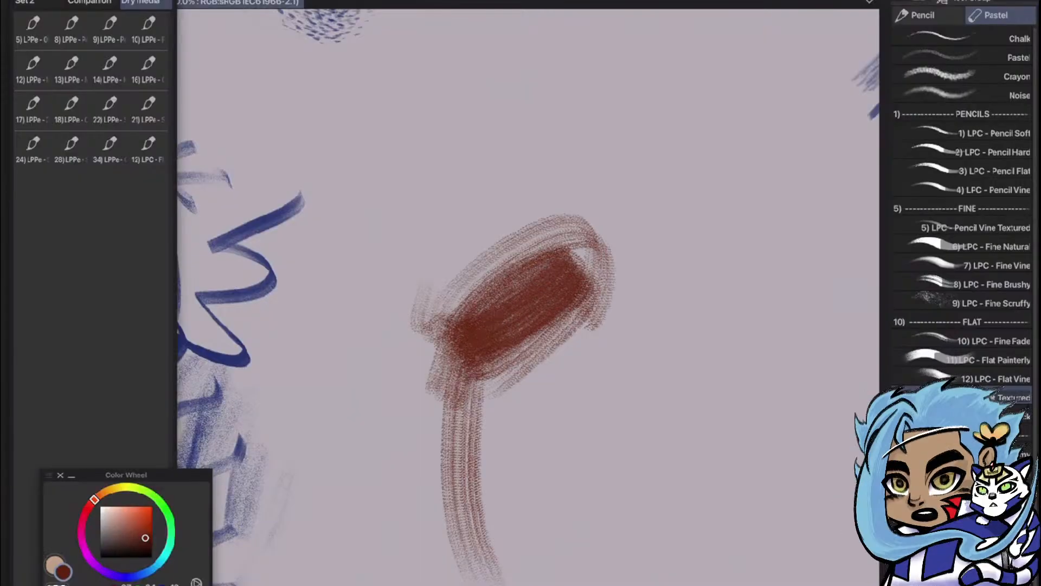
Undo the reddish-brown Flat Textured strokes
scroll(613, 288, "down", 5)
scroll(703, 160, "down", 5)
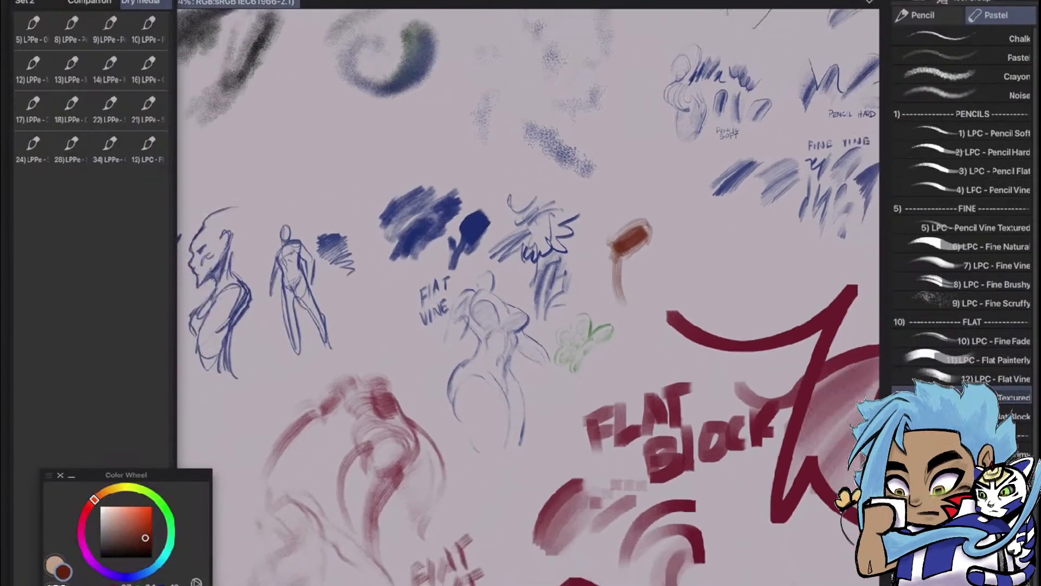
scroll(633, 255, "up", 6)
key("ctrl+z")
key("ctrl+z")
key("ctrl+z")
key("ctrl+z")
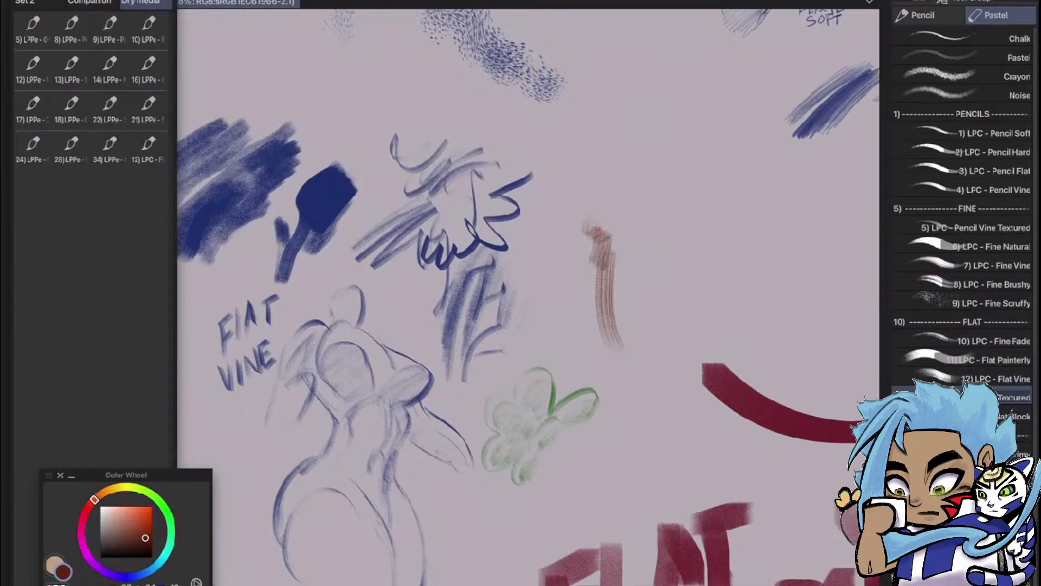
Brush a soft diagonal swatch in a lighter, muted orange with Flat Textured, and add that brush to the Dry media Quick Access set
left_click_drag(146, 537, 126, 519)
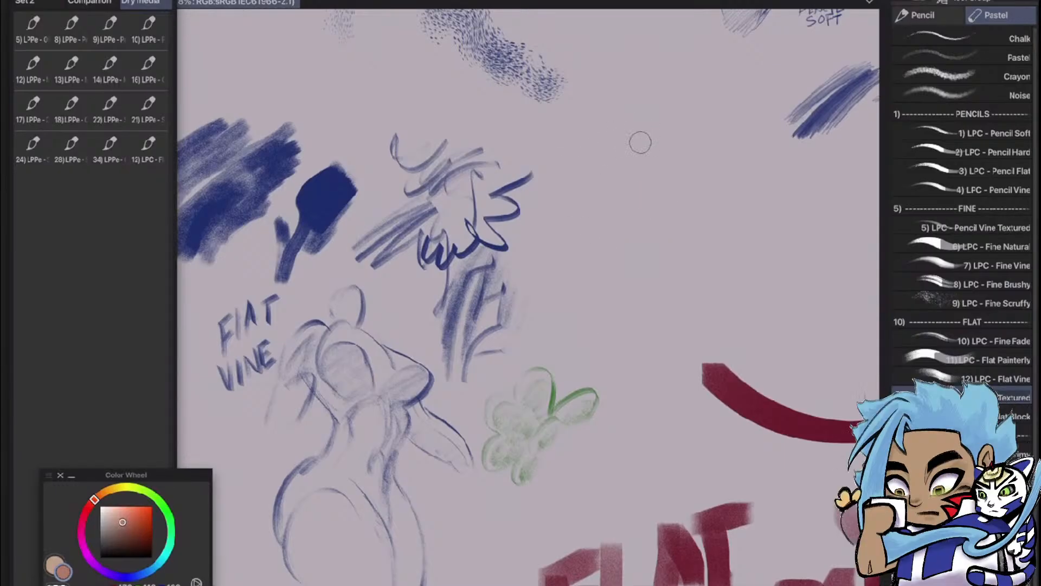
mouse_move(637, 144)
left_mouse_down()
mouse_move(582, 254)
mouse_move(666, 123)
mouse_move(603, 261)
mouse_move(679, 113)
mouse_move(615, 202)
mouse_move(654, 125)
mouse_move(587, 246)
mouse_move(669, 111)
mouse_move(600, 216)
mouse_move(621, 180)
mouse_move(595, 250)
mouse_move(683, 128)
mouse_move(597, 250)
mouse_move(678, 140)
mouse_move(643, 180)
mouse_move(651, 147)
mouse_move(629, 177)
left_mouse_up()
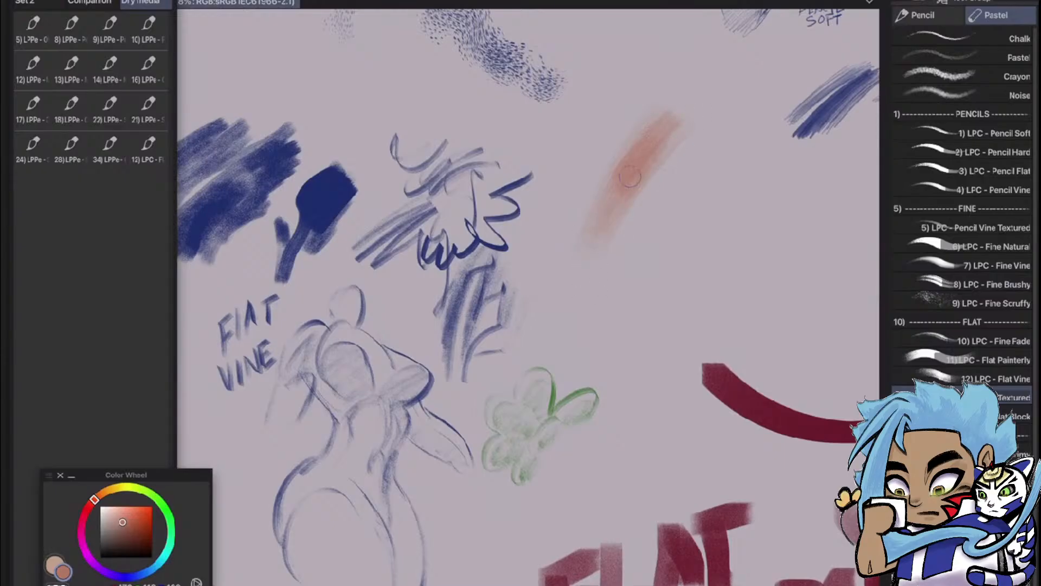
scroll(646, 280, "down", 5)
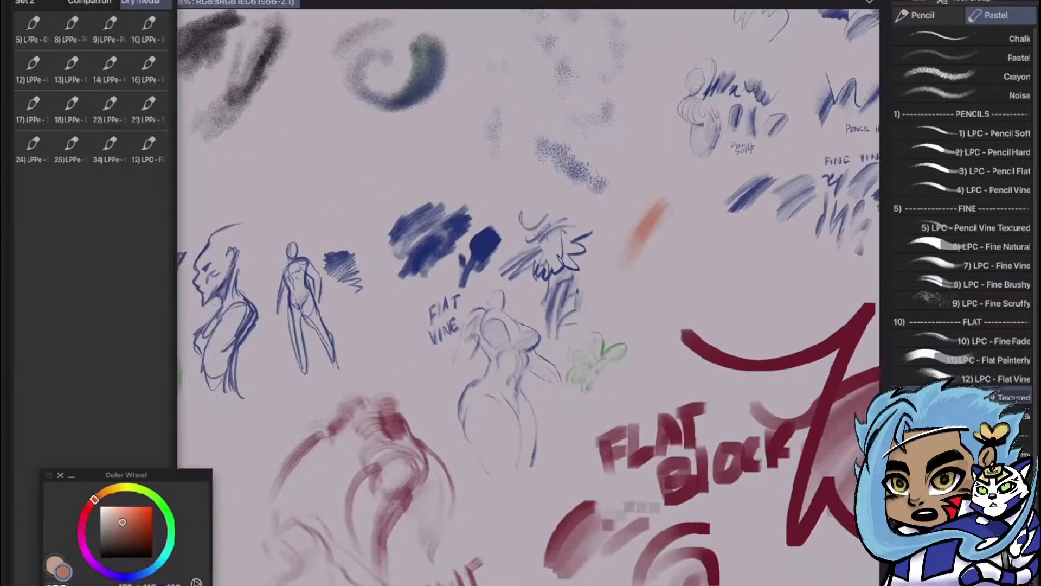
scroll(714, 243, "up", 5)
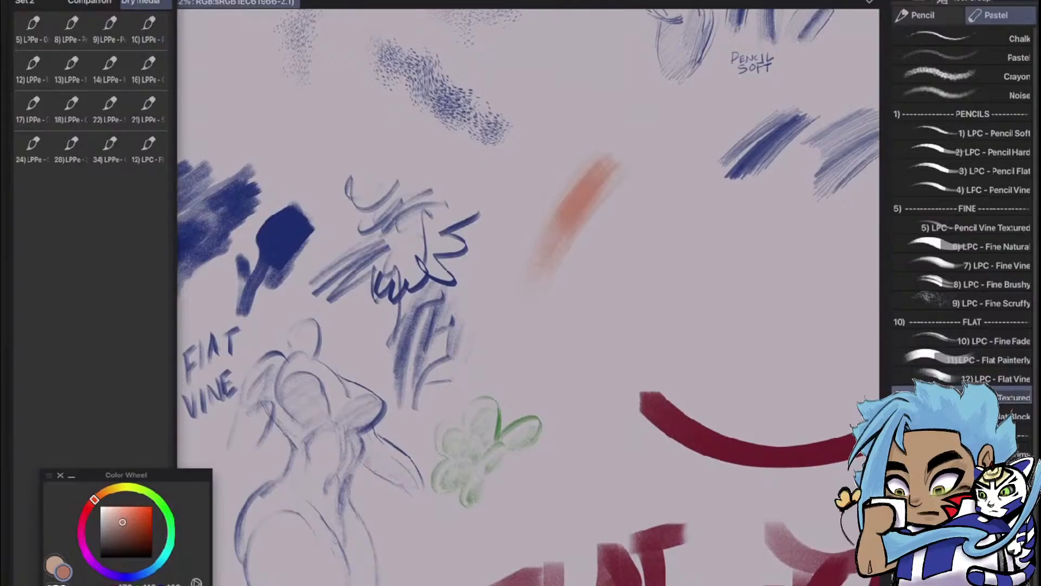
mouse_move(933, 397)
left_mouse_down()
mouse_move(540, 365)
mouse_move(32, 187)
left_mouse_up()
Examine the blue pencil and fine brush samples up close and compare them with the full sheet of brush tests
scroll(529, 293, "down", 5)
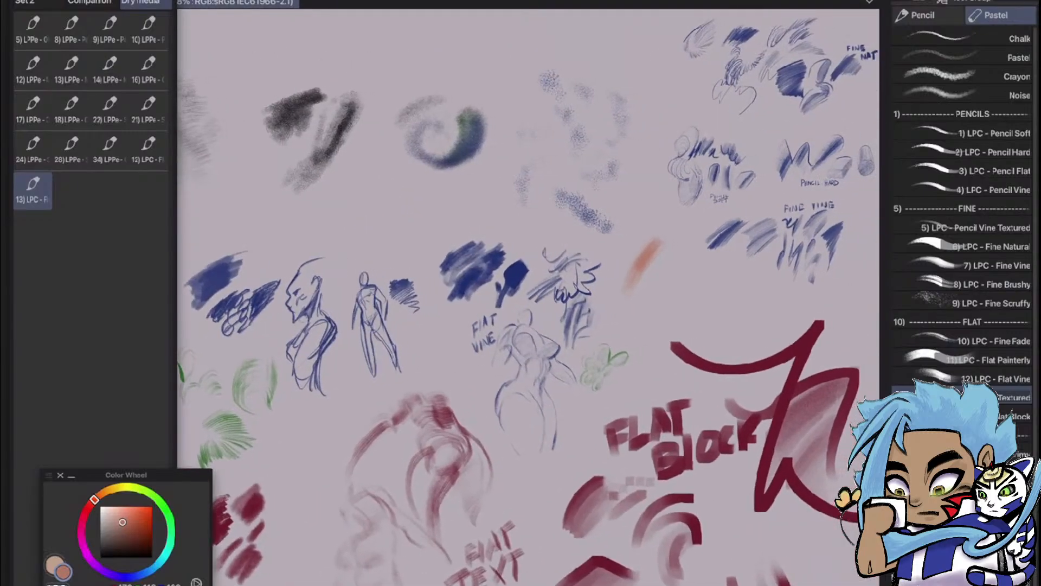
scroll(529, 293, "down", 3)
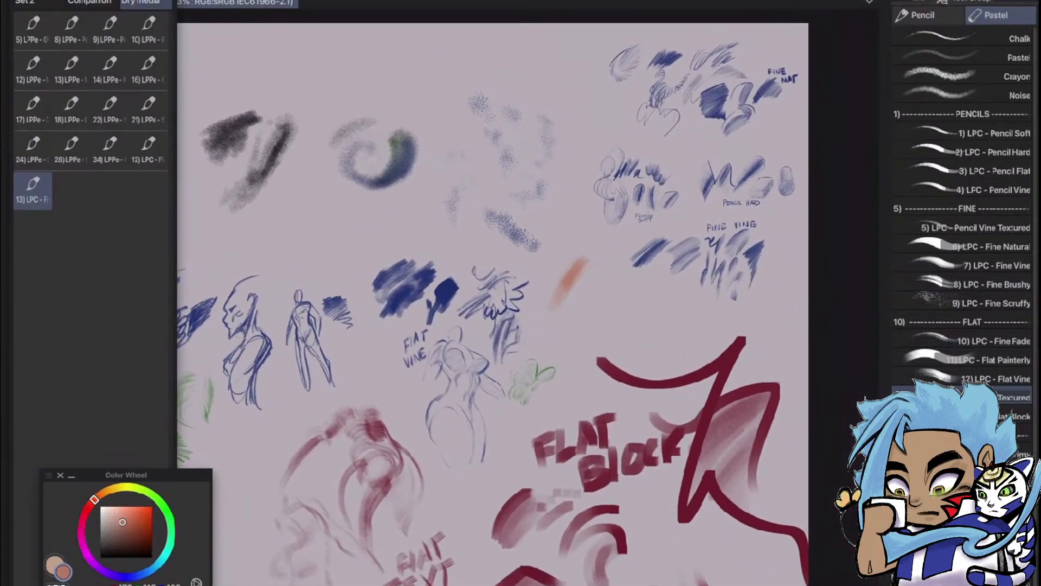
scroll(705, 163, "up", 6)
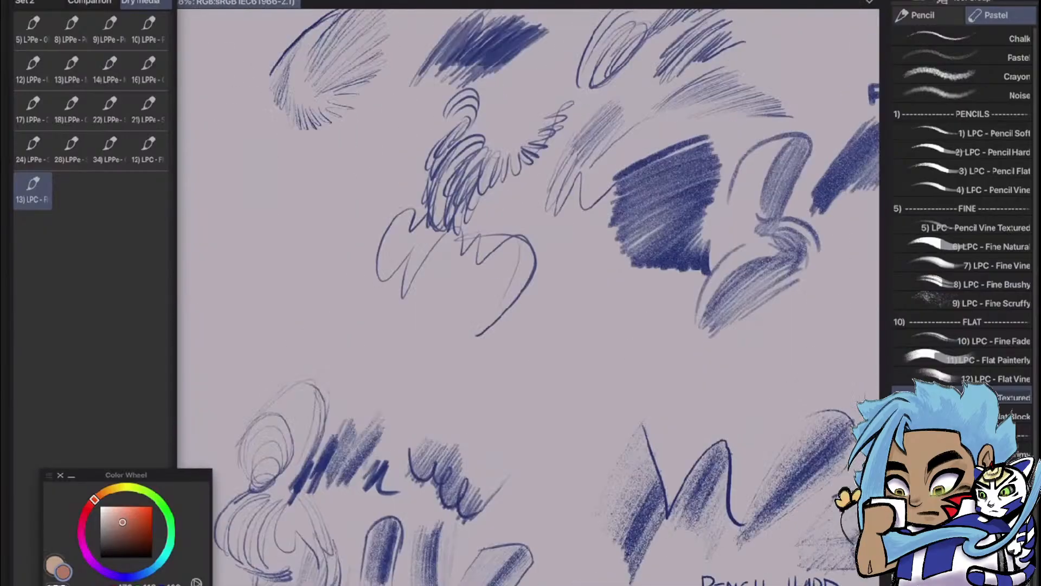
scroll(529, 297, "up", 2)
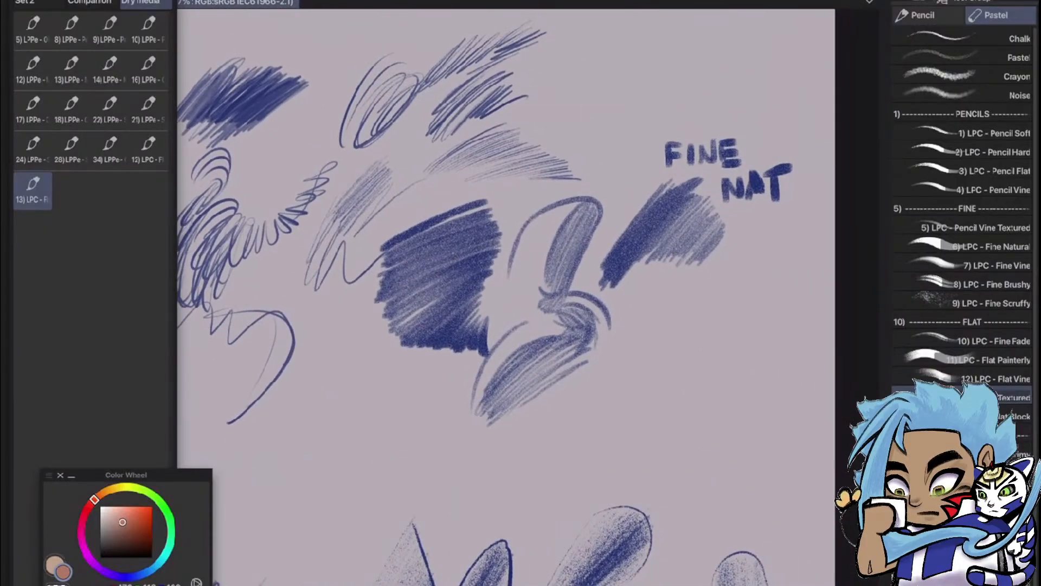
scroll(504, 293, "down", 3)
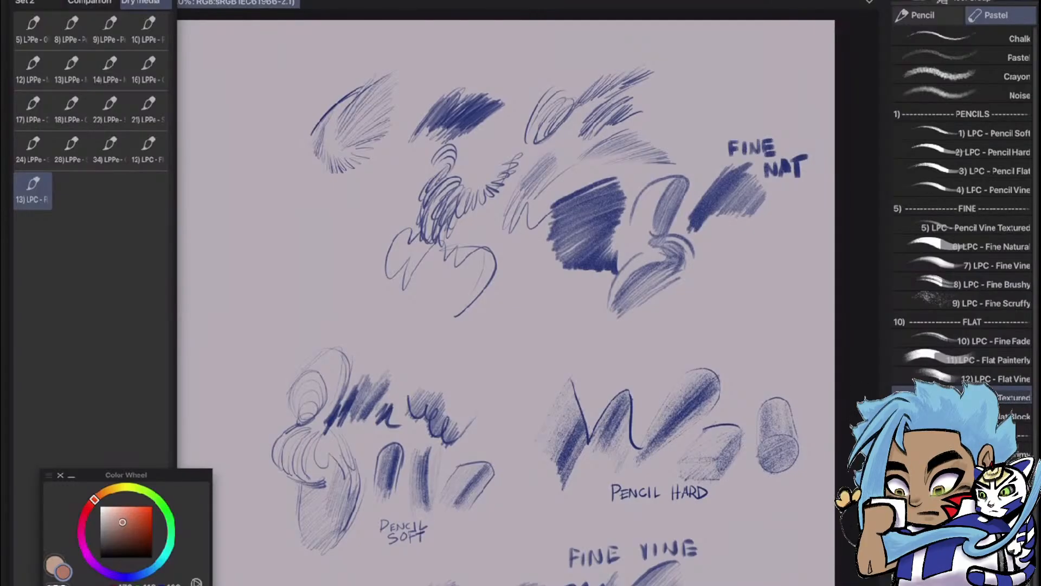
scroll(808, 221, "up", 3)
scroll(809, 222, "down", 6)
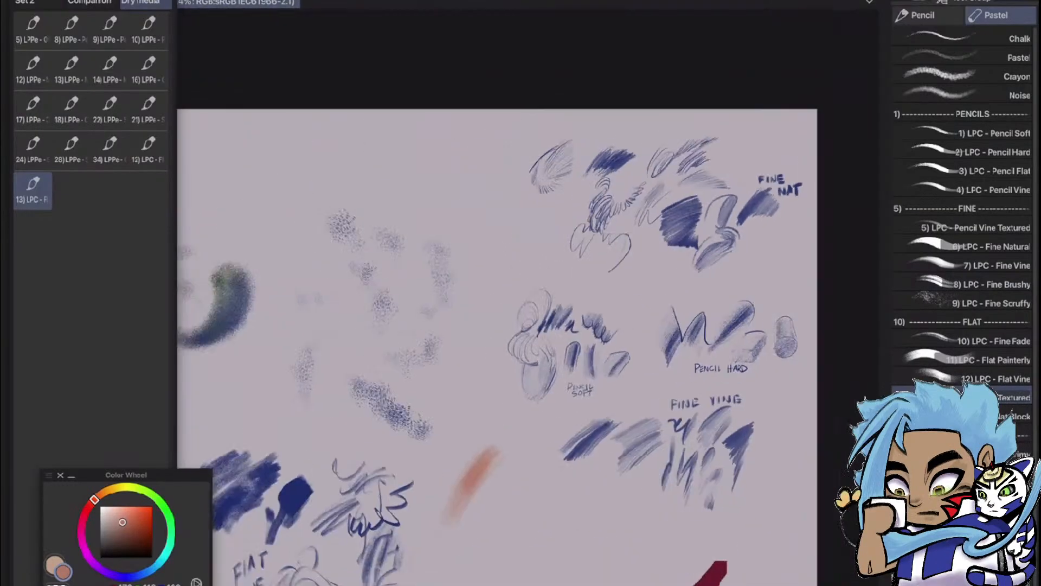
scroll(491, 347, "down", 4)
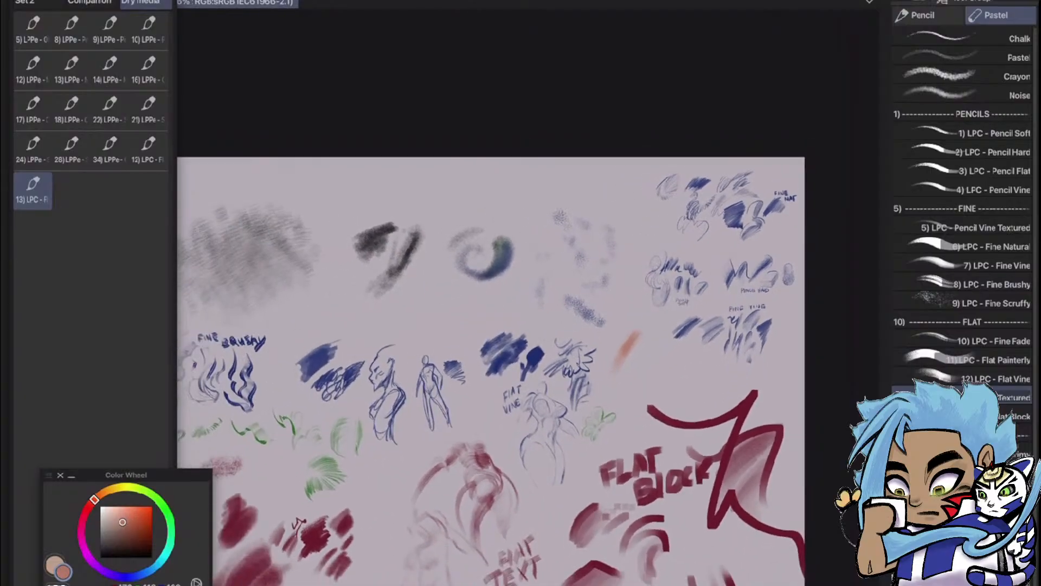
scroll(799, 320, "up", 1)
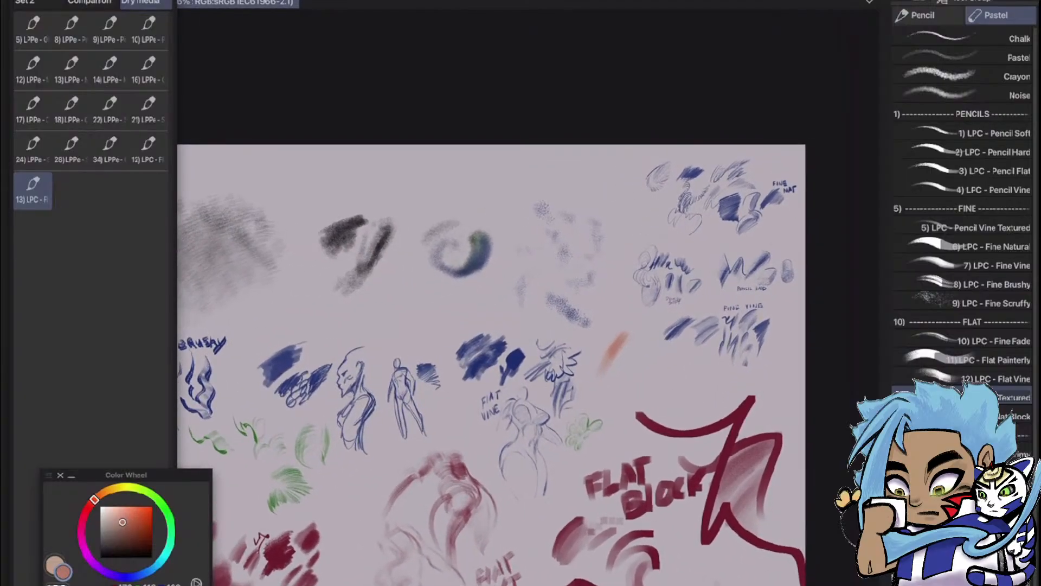
Add the 14) LPC - Flat Block brush to the Dry media Quick Access set
left_click_drag(1013, 416, 71, 190)
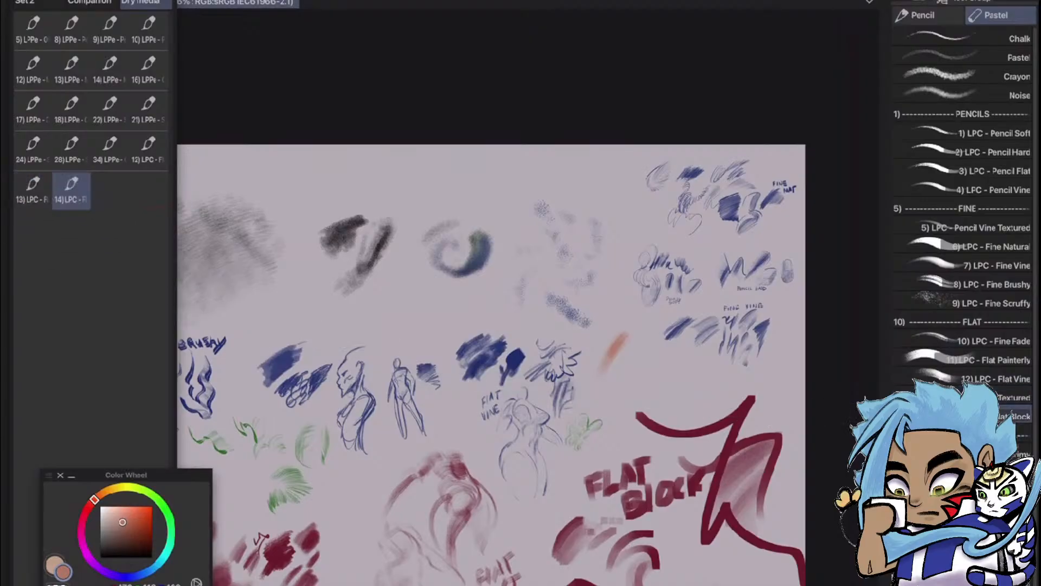
Choose the 6) LPC - Fine Natural brush and sketch an oval face outline in muted orange below the FINE NAT label
scroll(765, 223, "up", 8)
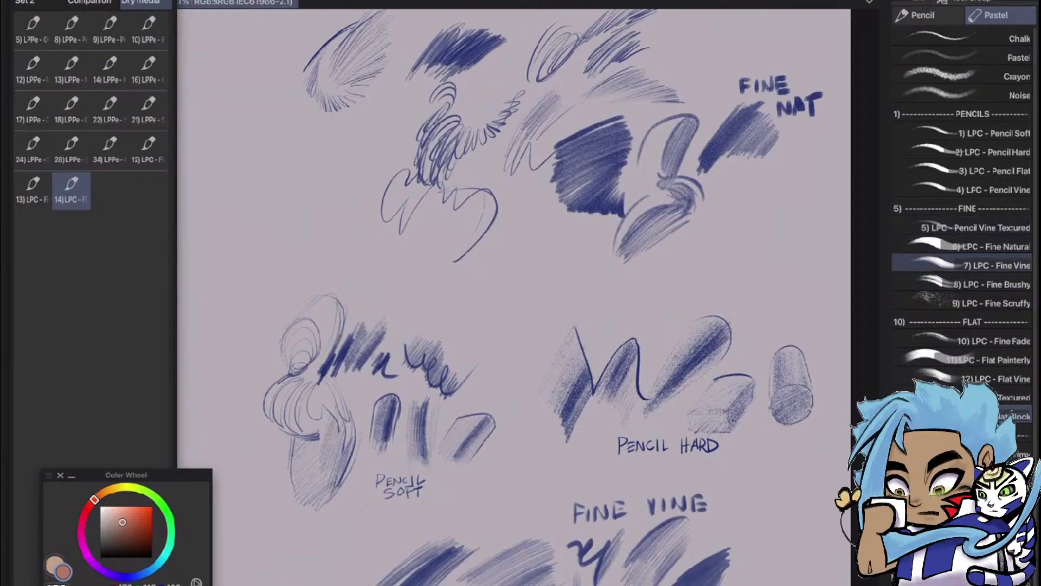
left_click(962, 246)
scroll(514, 293, "up", 3)
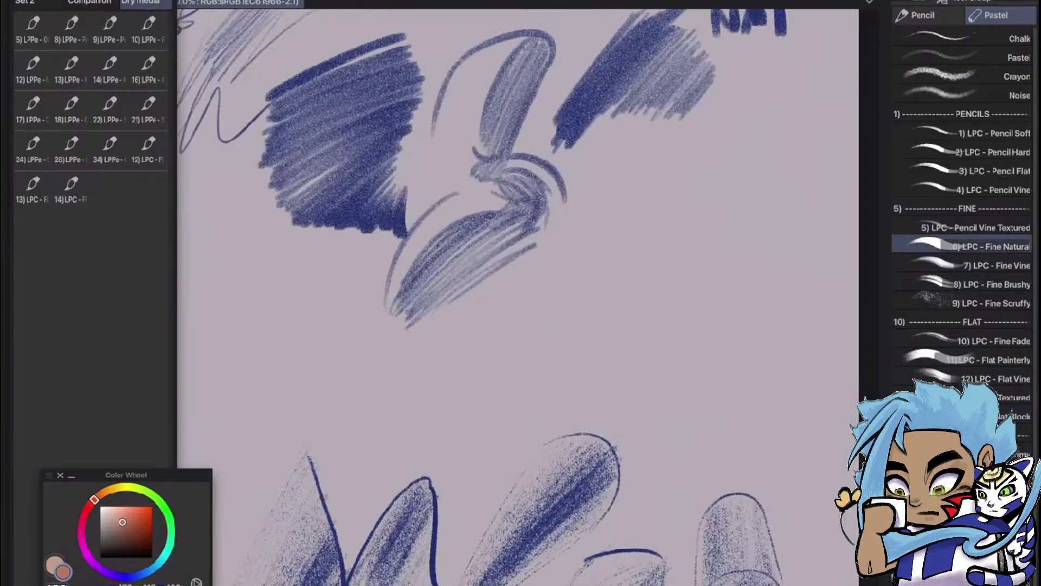
mouse_move(552, 255)
left_mouse_down()
mouse_move(559, 362)
mouse_move(652, 209)
mouse_move(662, 353)
left_mouse_up()
mouse_move(563, 345)
left_mouse_down()
mouse_move(617, 387)
mouse_move(649, 371)
mouse_move(667, 332)
left_mouse_up()
left_click_drag(633, 377, 670, 306)
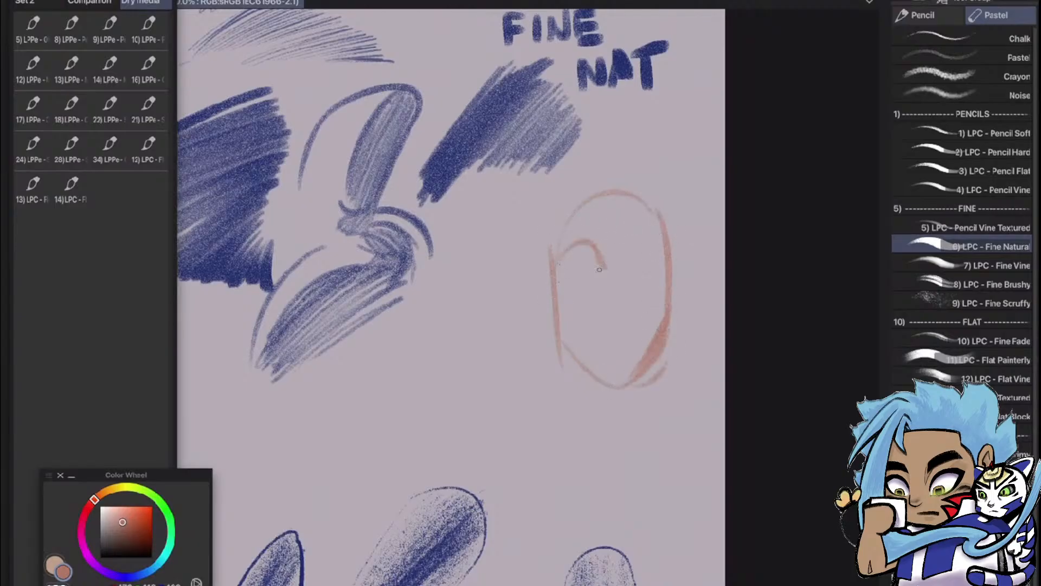
Draw wide eyes, eyebrows, a small nose and an open mouth on the orange face, and shade the hollow of the cheek
left_click_drag(631, 263, 666, 273)
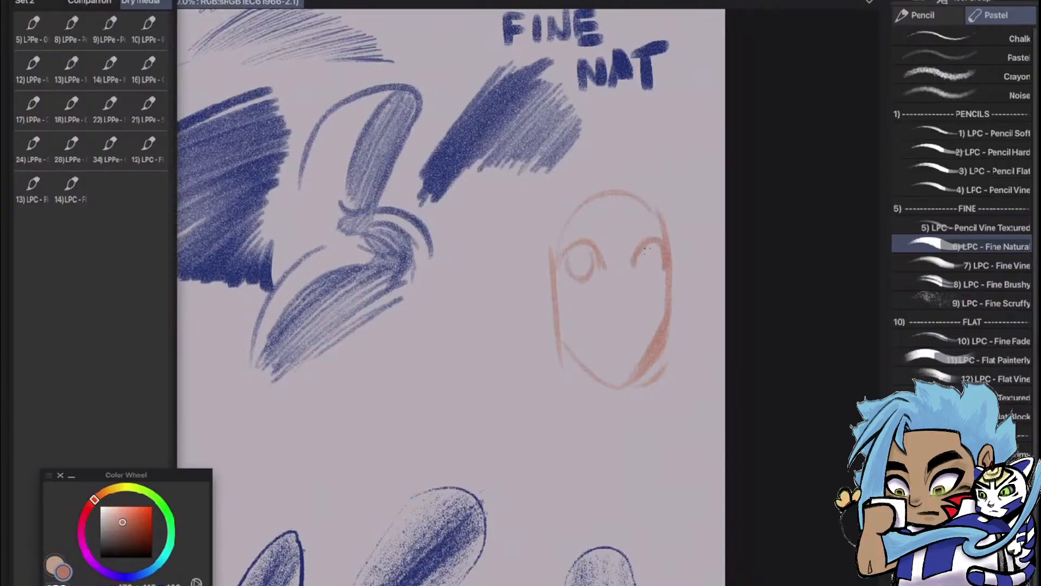
left_click_drag(653, 243, 644, 279)
mouse_move(613, 317)
left_mouse_down()
mouse_move(640, 318)
mouse_move(644, 337)
mouse_move(631, 353)
mouse_move(608, 354)
mouse_move(609, 330)
mouse_move(635, 333)
left_mouse_up()
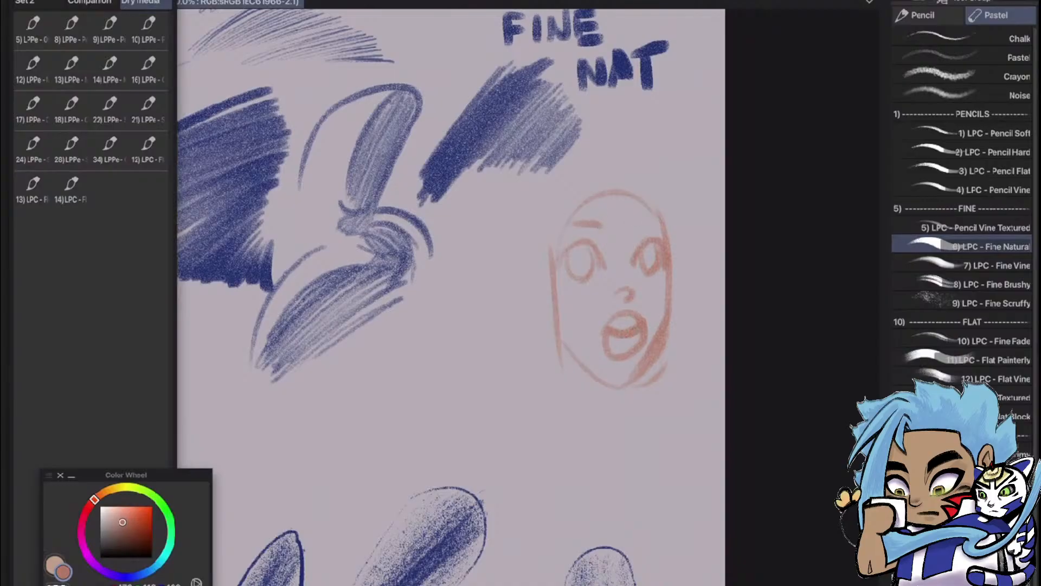
left_click_drag(635, 223, 660, 223)
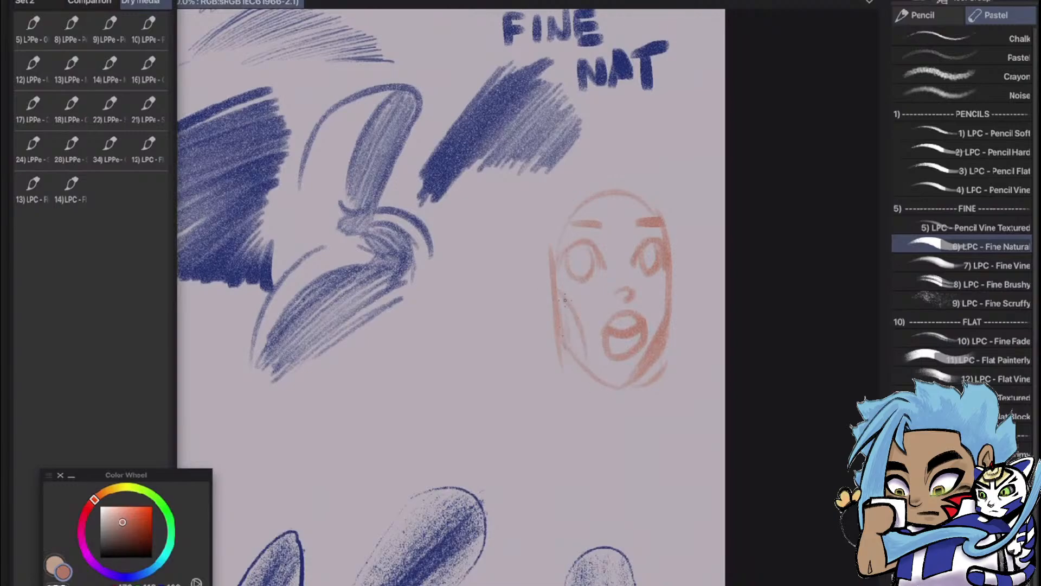
left_click_drag(574, 334, 586, 362)
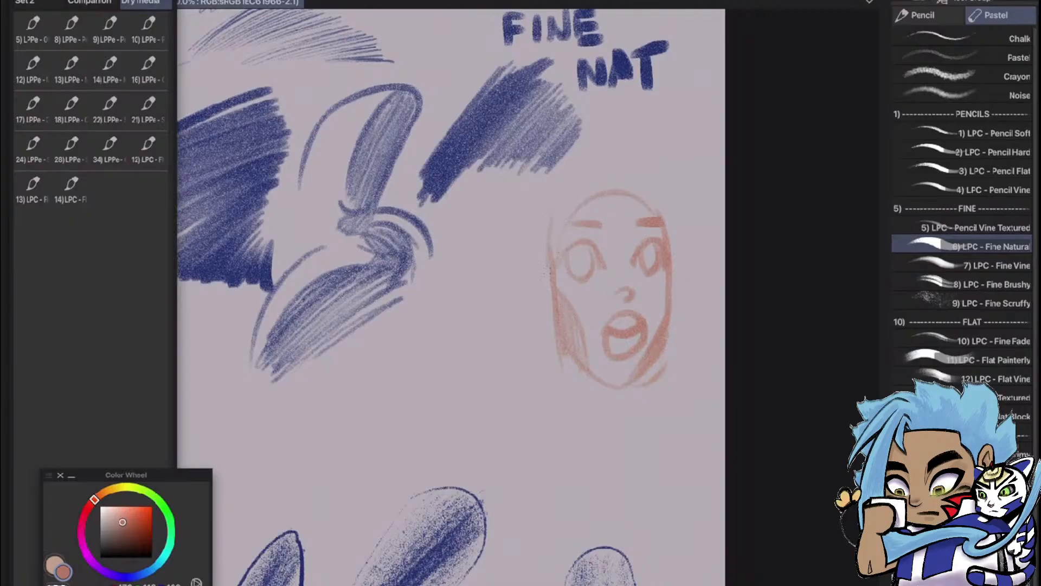
Add a second contour over the crown of the orange head and draw an ear on each side
left_click_drag(663, 216, 569, 202)
mouse_move(551, 257)
left_mouse_down()
mouse_move(530, 288)
mouse_move(546, 320)
left_mouse_up()
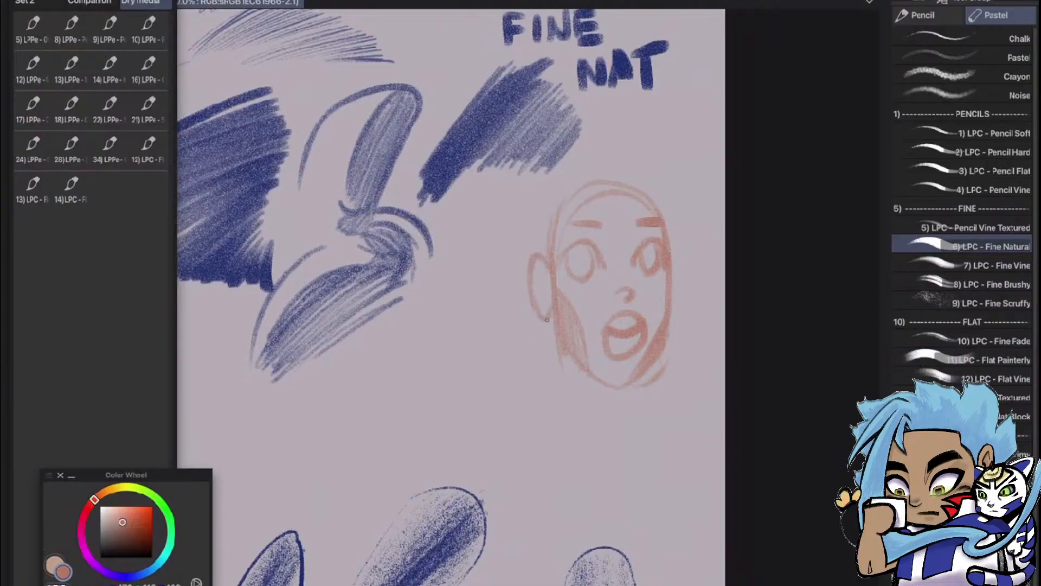
mouse_move(553, 270)
left_mouse_down()
mouse_move(536, 282)
mouse_move(547, 308)
mouse_move(540, 282)
mouse_move(542, 302)
mouse_move(545, 293)
left_mouse_up()
mouse_move(674, 258)
left_mouse_down()
mouse_move(680, 287)
mouse_move(671, 321)
left_mouse_up()
left_click_drag(678, 277, 668, 324)
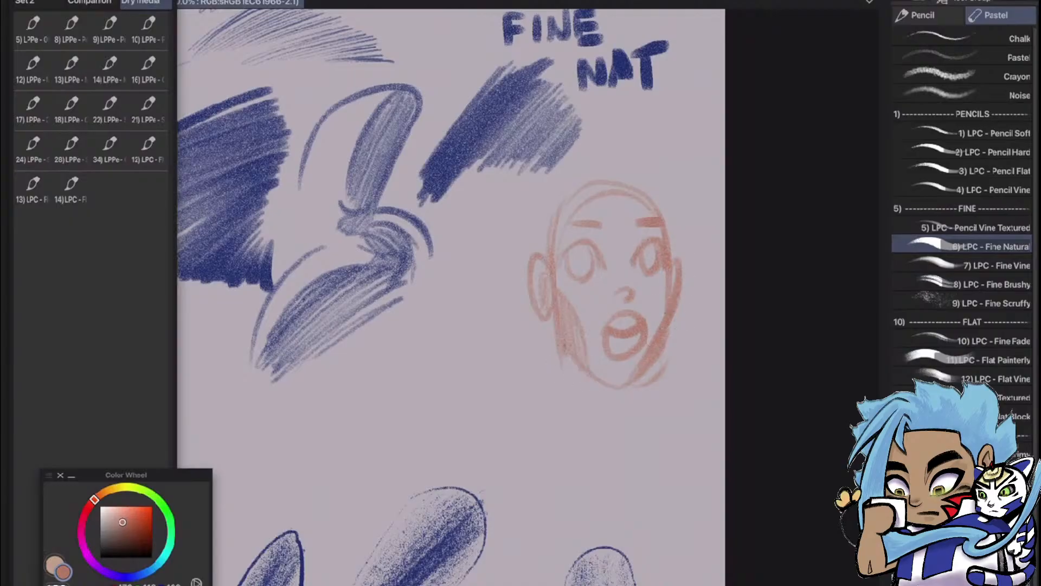
Draw the neck lines, hatch the shadow under the chin, and strengthen the outline around the top of the orange head
left_click_drag(563, 347, 559, 413)
left_click_drag(643, 374, 638, 445)
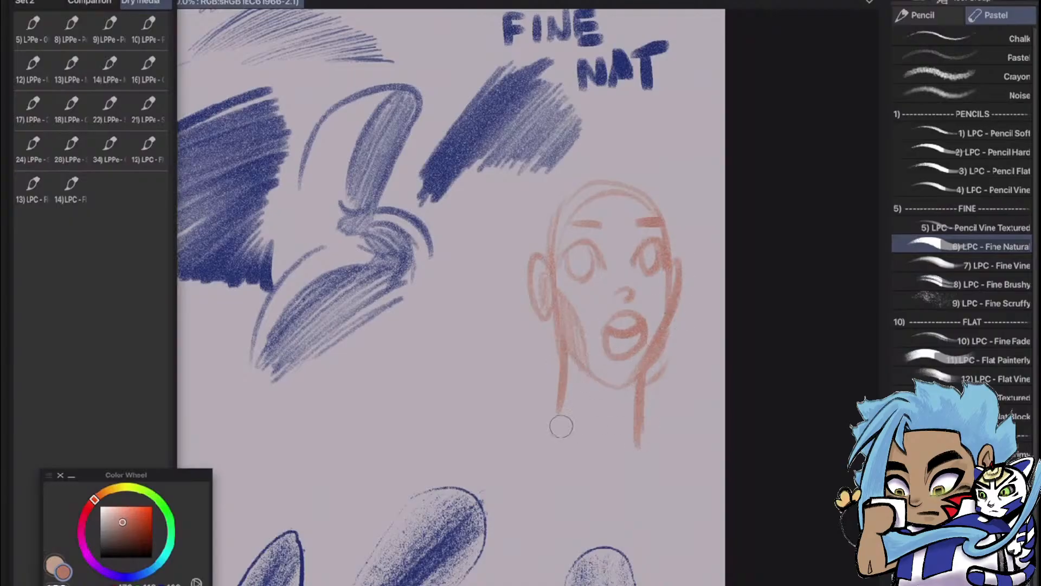
left_click_drag(638, 380, 610, 416)
left_click_drag(575, 383, 606, 420)
mouse_move(584, 374)
left_mouse_down()
mouse_move(611, 380)
mouse_move(589, 425)
mouse_move(604, 415)
mouse_move(592, 373)
mouse_move(561, 370)
mouse_move(597, 418)
mouse_move(615, 409)
mouse_move(579, 371)
left_mouse_up()
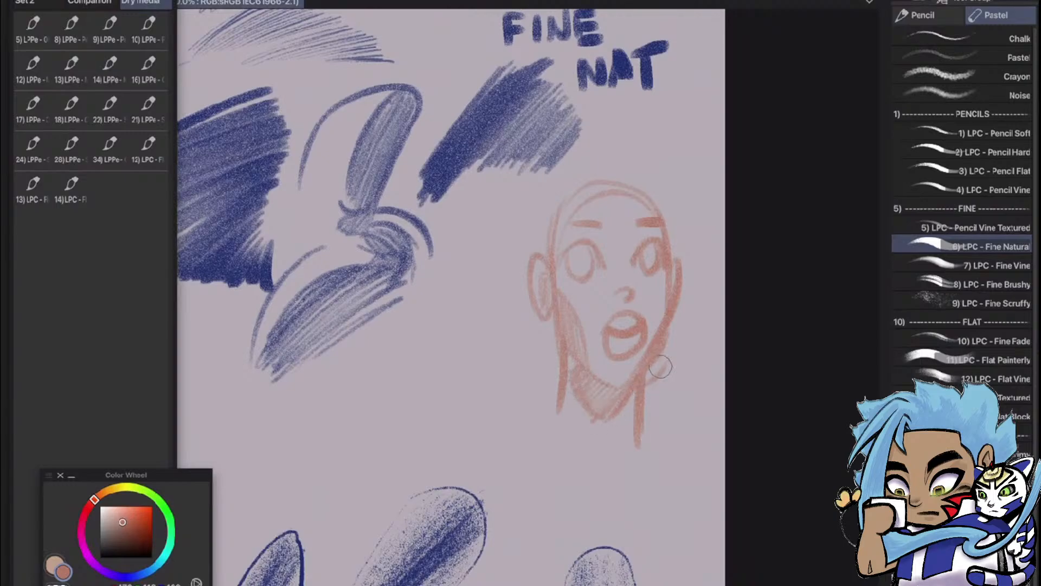
left_click_drag(564, 214, 655, 195)
mouse_move(581, 194)
left_mouse_down()
mouse_move(664, 232)
mouse_move(650, 193)
mouse_move(670, 242)
mouse_move(648, 193)
mouse_move(612, 177)
mouse_move(578, 181)
mouse_move(547, 221)
left_mouse_up()
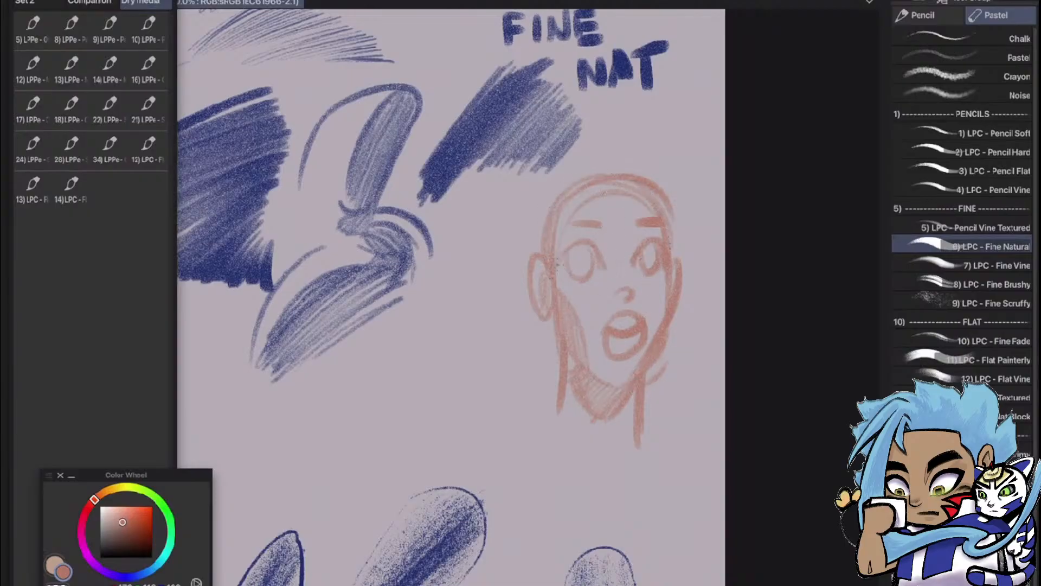
mouse_move(560, 262)
left_mouse_down()
mouse_move(664, 254)
mouse_move(640, 266)
left_mouse_up()
scroll(640, 252, "down", 4)
scroll(640, 293, "up", 2)
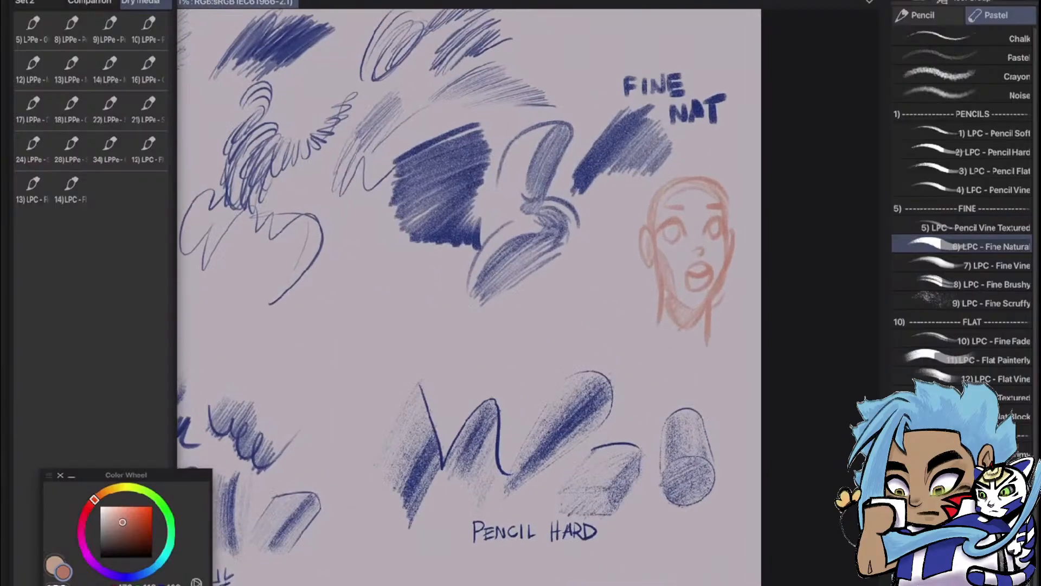
Build a curved swatch of overlapping orange Fine Natural strokes between the blue shading sample and the face
scroll(524, 326, "up", 3)
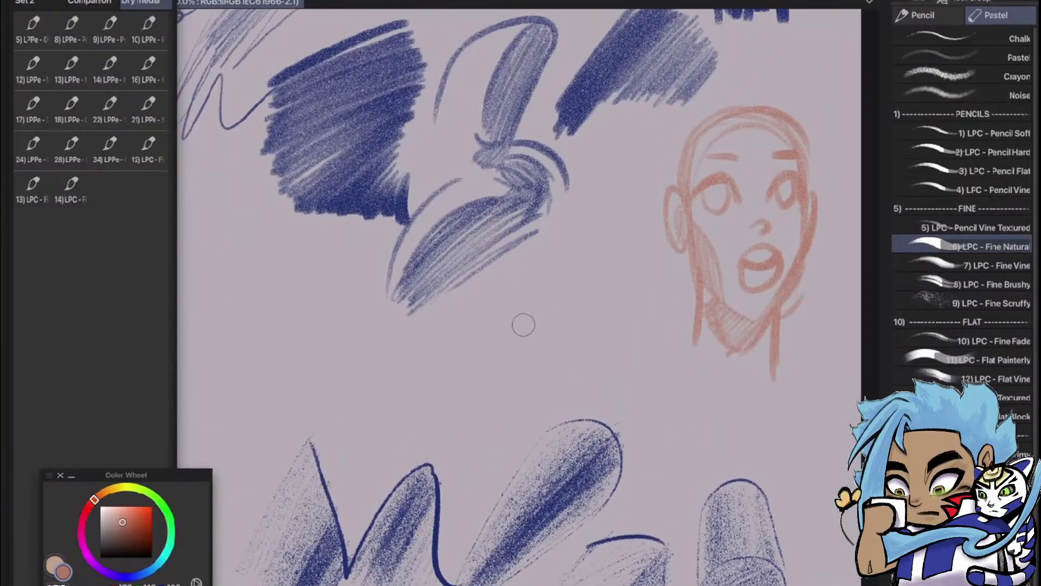
mouse_move(538, 304)
left_mouse_down()
mouse_move(589, 254)
mouse_move(509, 353)
mouse_move(605, 246)
mouse_move(516, 342)
left_mouse_up()
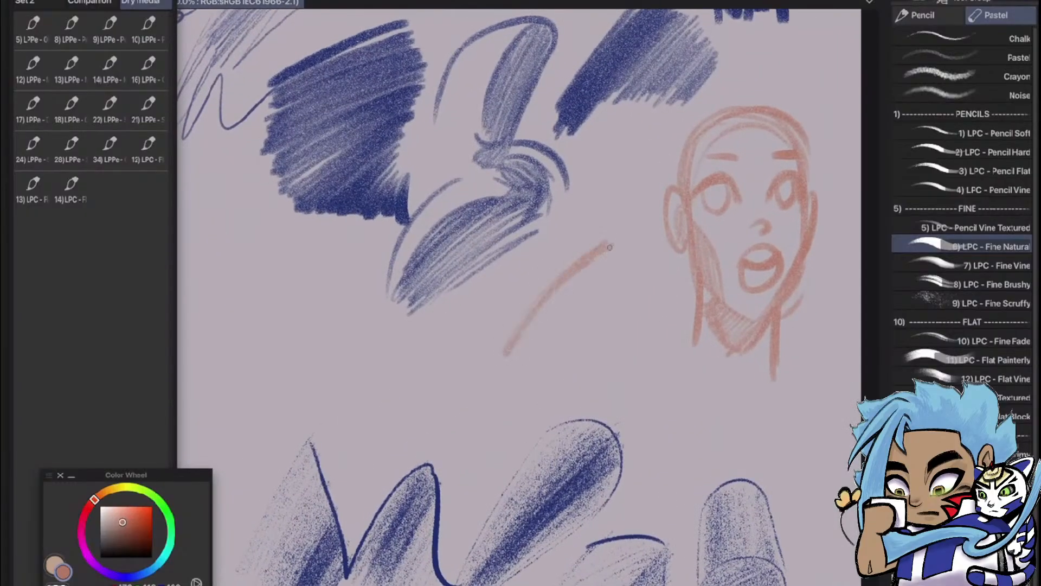
mouse_move(617, 247)
left_mouse_down()
mouse_move(533, 331)
mouse_move(624, 255)
mouse_move(534, 336)
left_mouse_up()
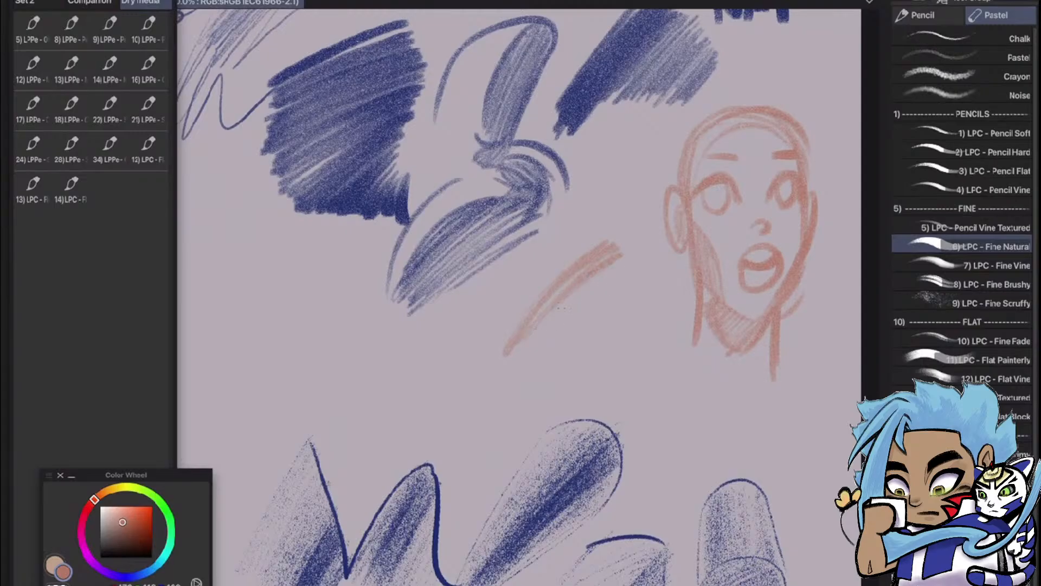
left_click_drag(619, 276, 577, 311)
left_click_drag(584, 270, 512, 349)
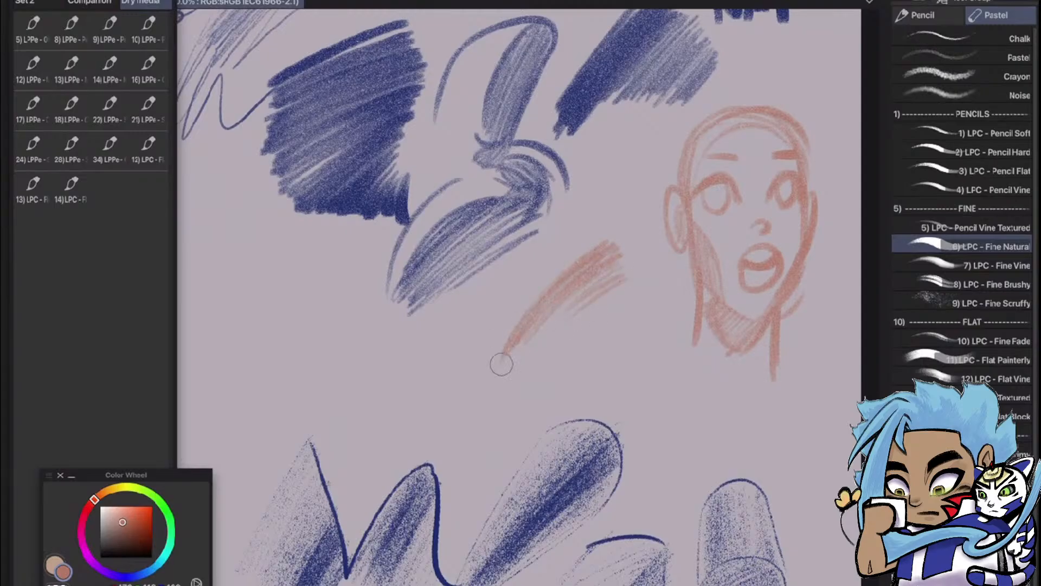
mouse_move(602, 246)
left_mouse_down()
mouse_move(557, 282)
mouse_move(506, 355)
left_mouse_up()
mouse_move(569, 266)
left_mouse_down()
mouse_move(536, 296)
mouse_move(502, 358)
left_mouse_up()
left_click_drag(543, 282, 471, 378)
mouse_move(574, 234)
left_mouse_down()
mouse_move(478, 342)
mouse_move(463, 379)
left_mouse_up()
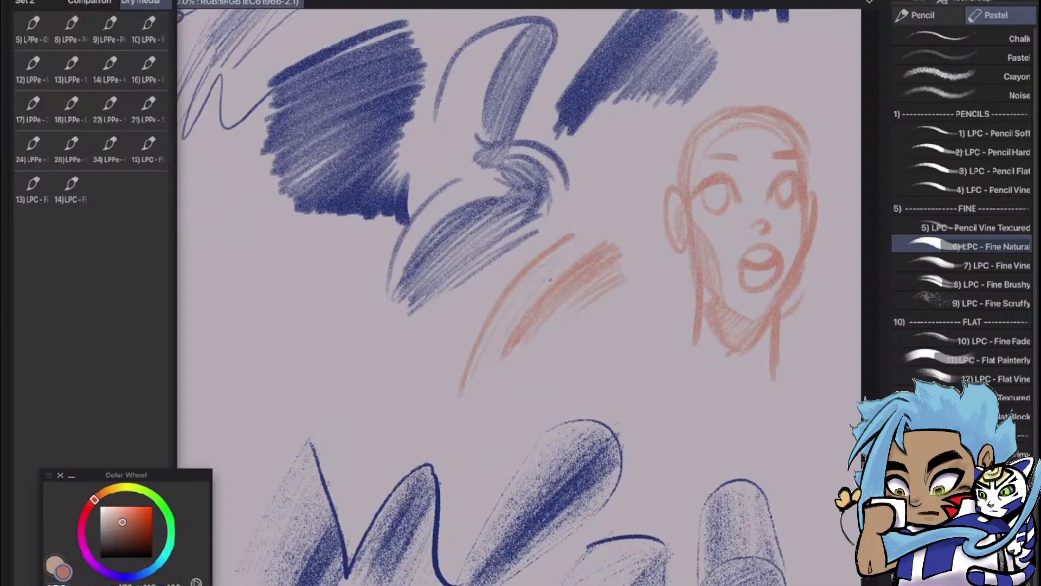
left_click_drag(518, 312, 487, 366)
left_click_drag(597, 241, 482, 364)
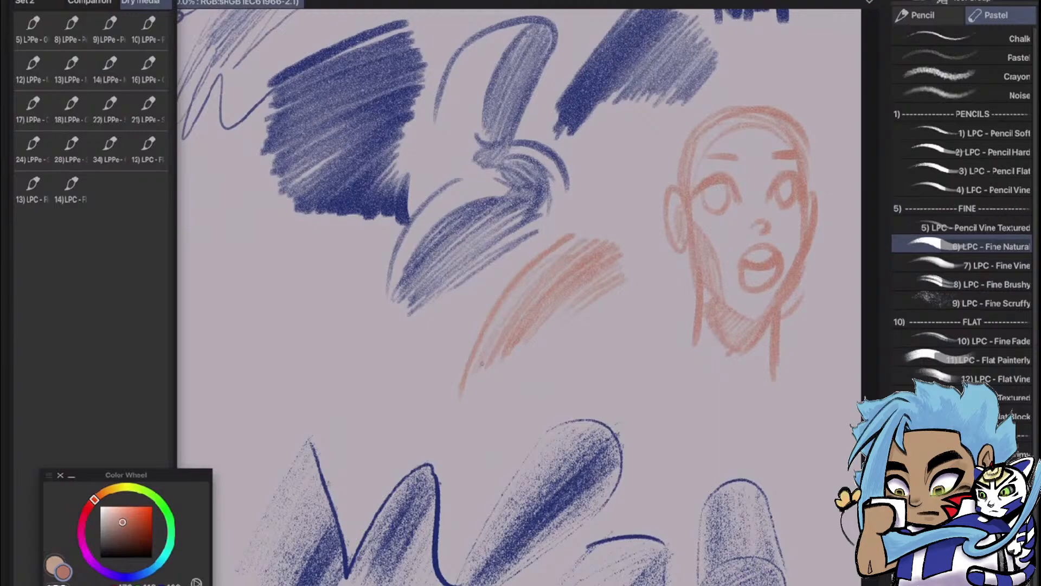
left_click_drag(588, 247, 494, 362)
left_click_drag(608, 236, 557, 279)
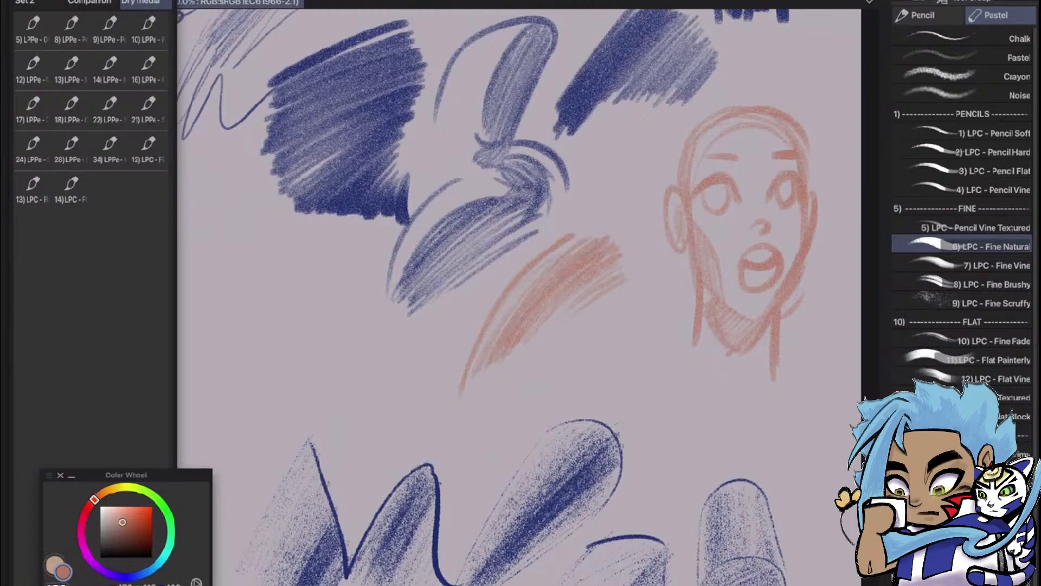
left_click_drag(380, 293, 560, 255)
Add the 6) LPC - Fine Natural brush to the Dry media Quick Access set
scroll(678, 266, "down", 5)
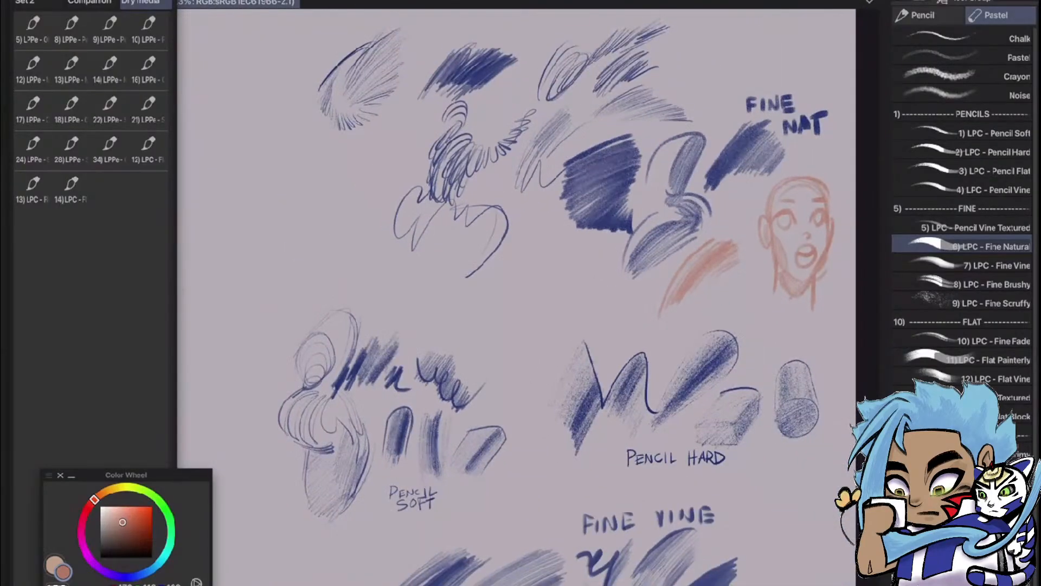
scroll(705, 467, "up", 5)
left_click_drag(605, 379, 564, 349)
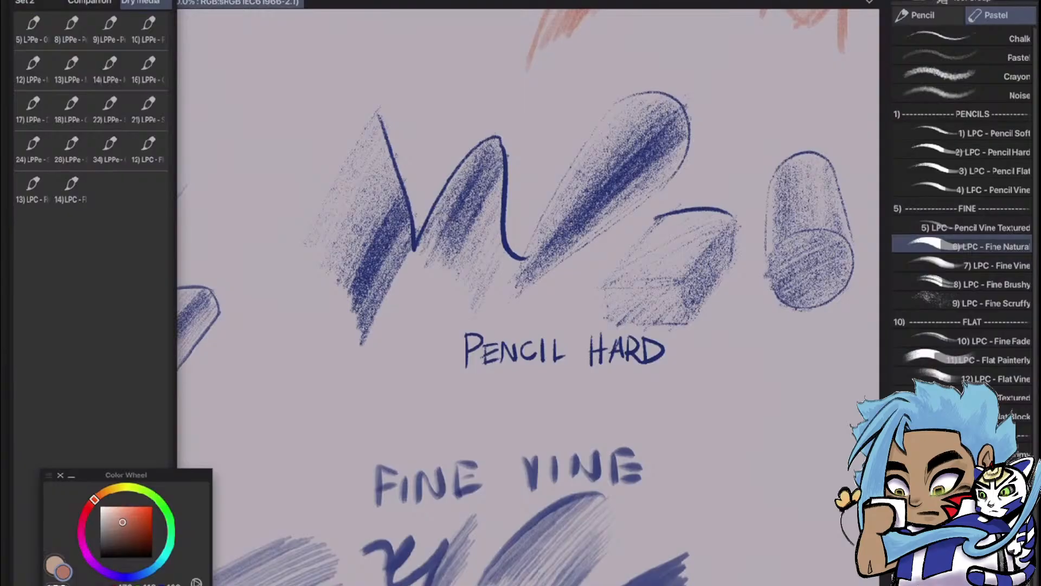
mouse_move(954, 246)
left_mouse_down()
mouse_move(751, 286)
mouse_move(142, 234)
mouse_move(124, 193)
left_mouse_up()
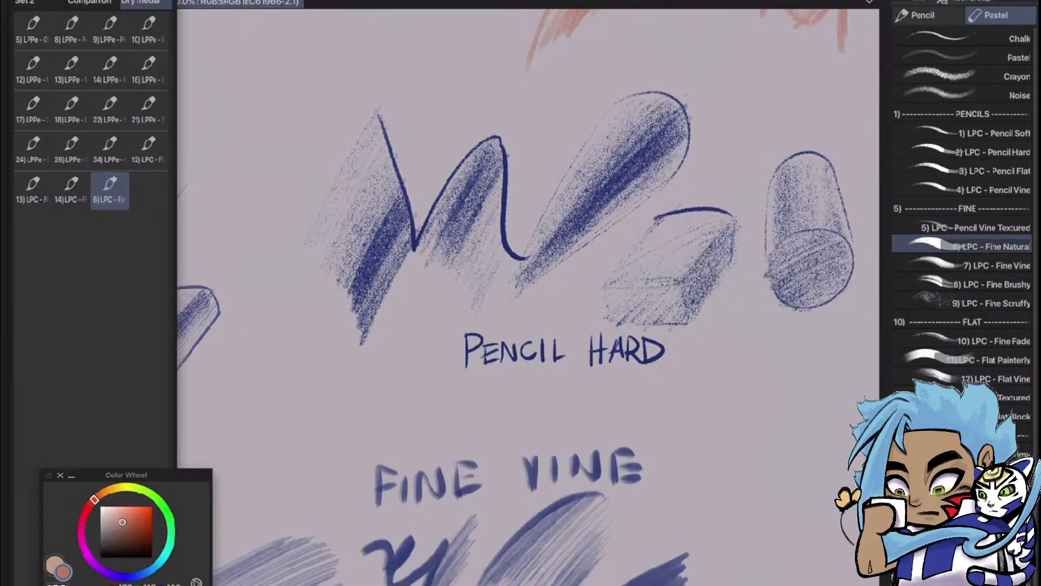
Choose the 2) LPC - Pencil Hard brush from the PENCILS section
left_click_drag(529, 325, 538, 275)
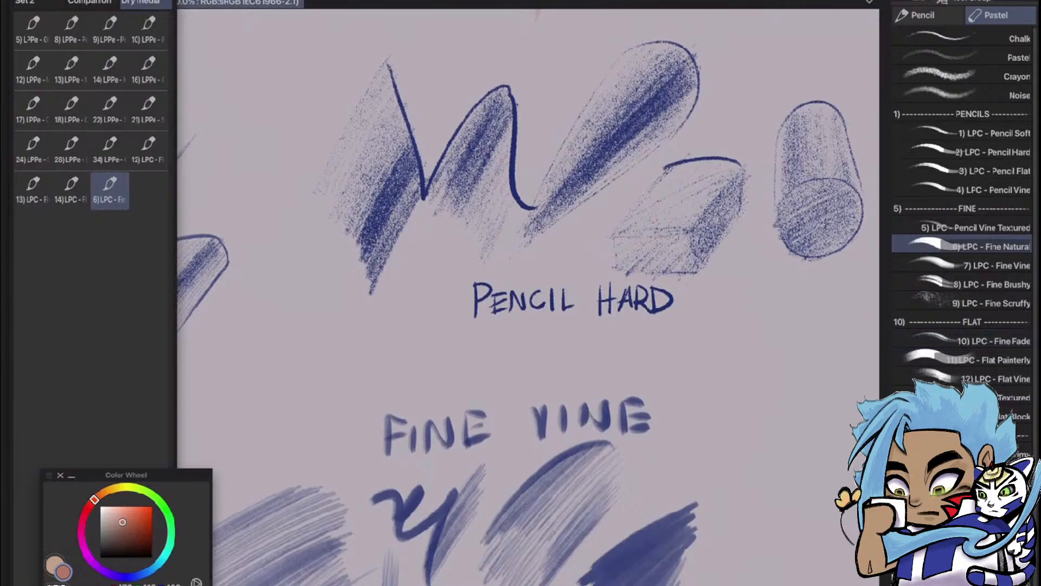
scroll(960, 383, "down", 1)
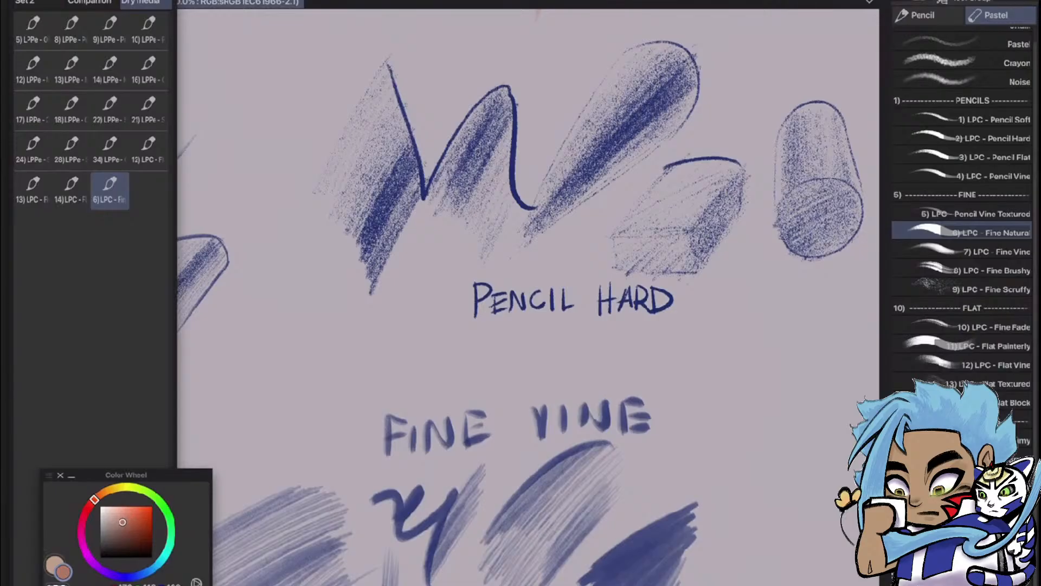
left_click(992, 138)
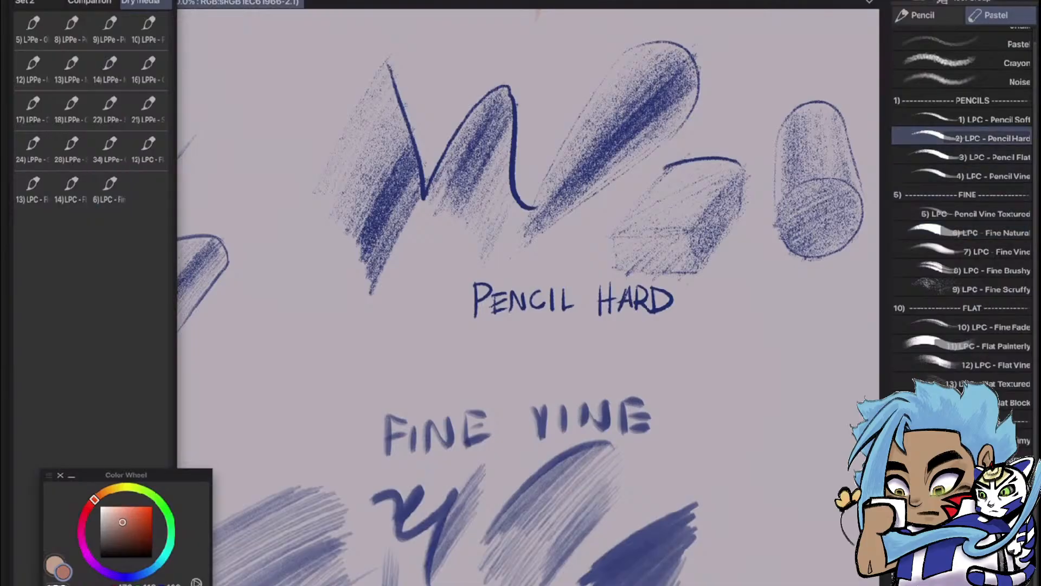
mouse_move(742, 366)
left_mouse_down()
mouse_move(802, 394)
mouse_move(774, 518)
left_mouse_up()
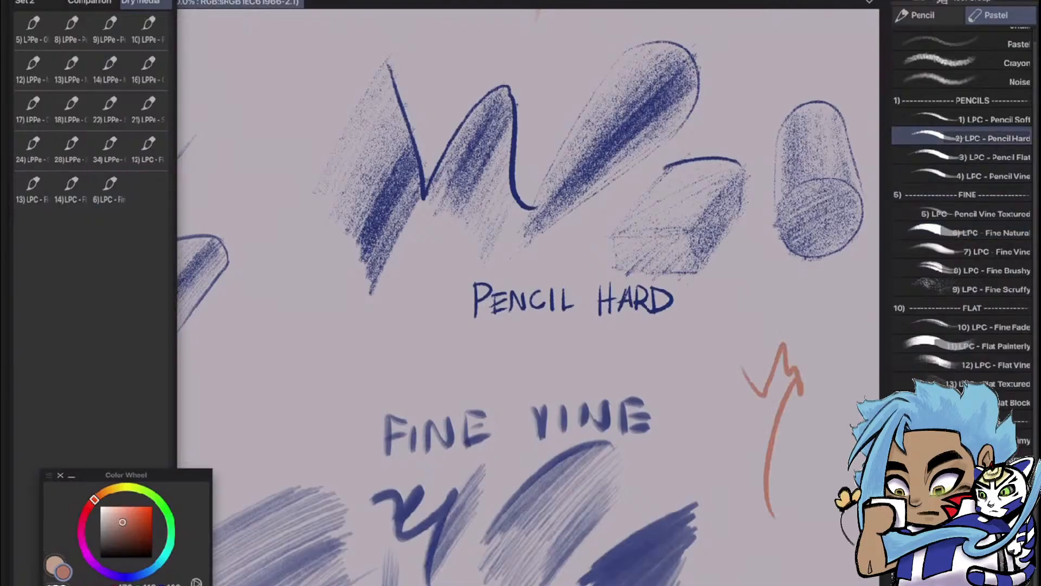
left_click_drag(759, 412, 595, 404)
key("ctrl+z")
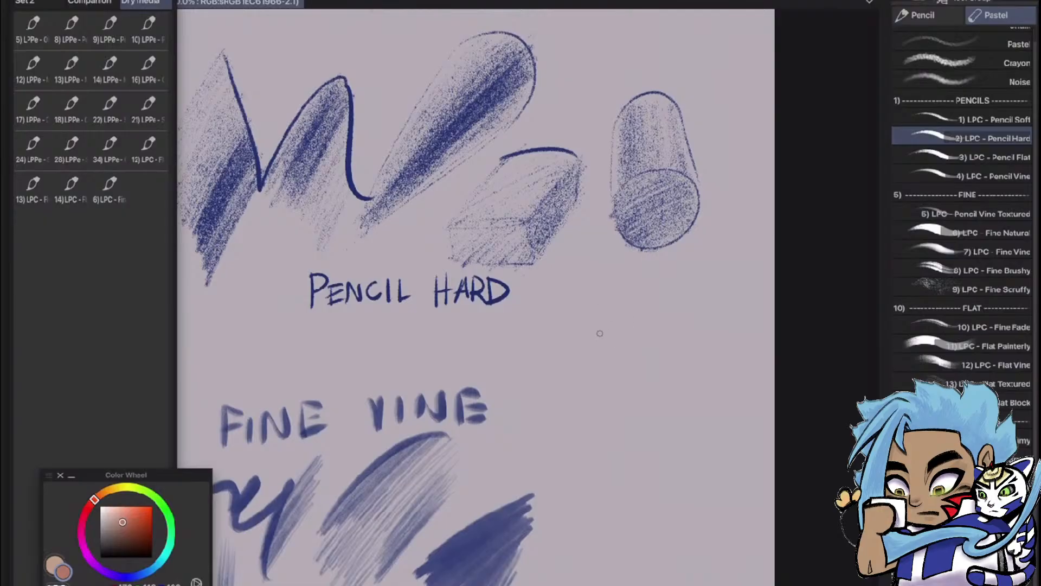
mouse_move(605, 319)
left_mouse_down()
mouse_move(609, 399)
mouse_move(654, 306)
mouse_move(623, 397)
mouse_move(665, 290)
mouse_move(655, 373)
left_mouse_up()
key("ctrl+z")
key("ctrl+z")
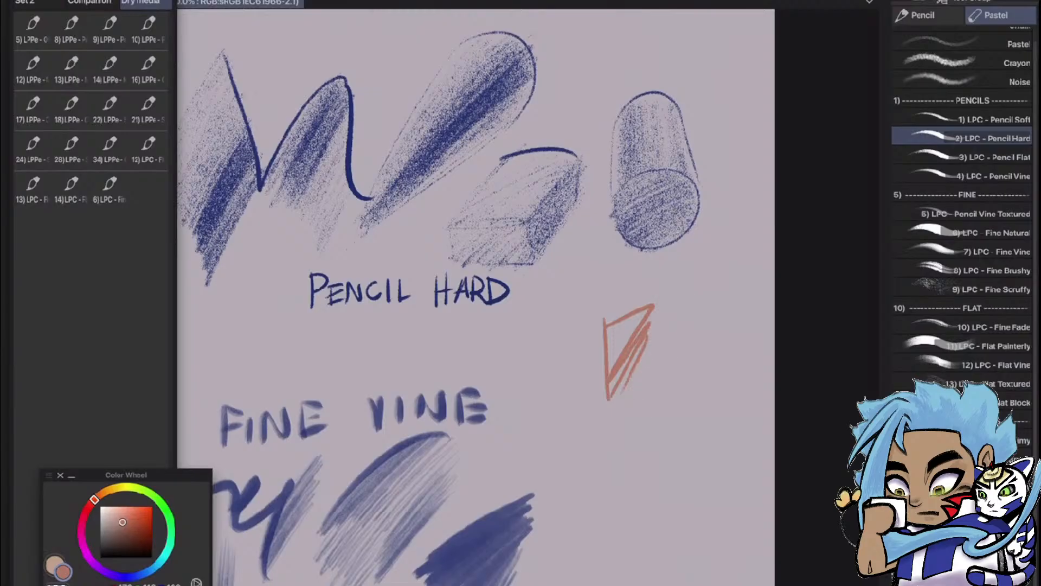
key("ctrl+z")
key("ctrl+z")
key("ctrl+z")
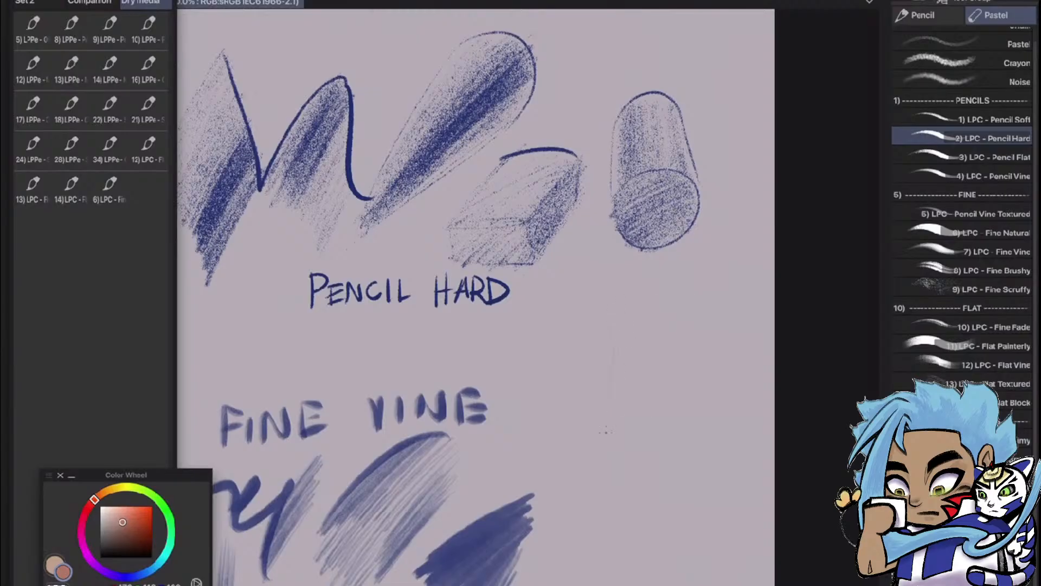
Outline a tilted cylinder with a round front face in orange Pencil Hard below the blue cylinder, and lightly shade its body
mouse_move(646, 302)
left_mouse_down()
mouse_move(682, 324)
mouse_move(679, 422)
left_mouse_up()
left_click_drag(625, 389, 662, 449)
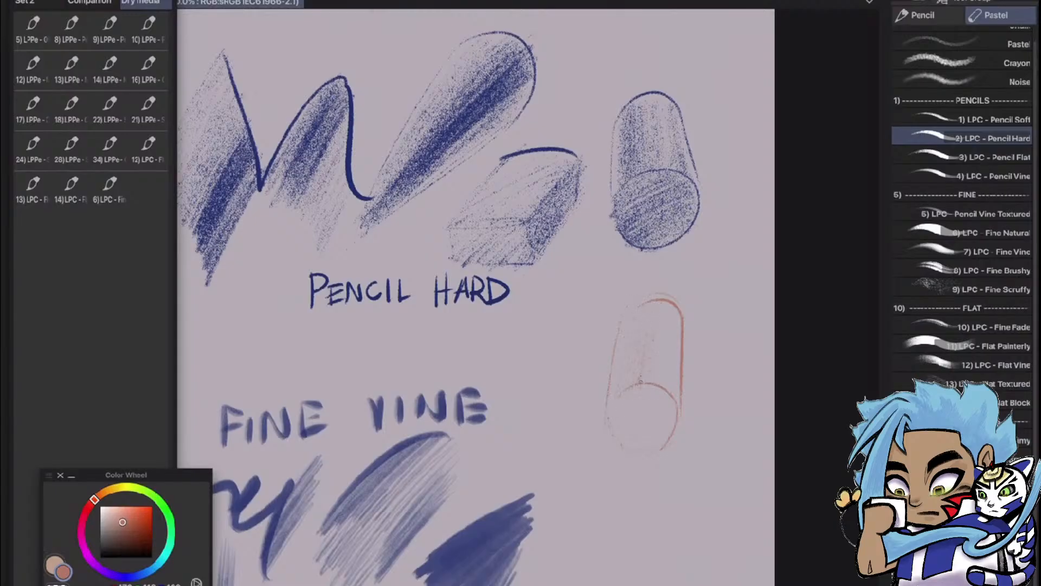
left_click_drag(641, 382, 650, 333)
left_click_drag(652, 369, 657, 383)
Outline and shade a cast shadow along the left side and base of the orange cylinder, and switch to the Hard eraser
left_click_drag(612, 337, 591, 403)
left_click_drag(607, 470, 650, 459)
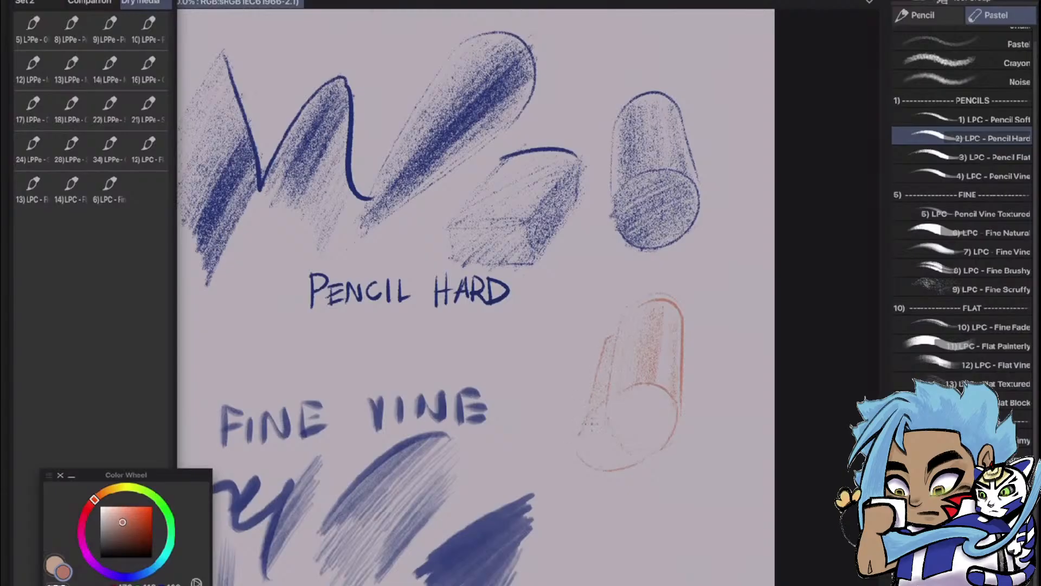
mouse_move(593, 443)
left_mouse_down()
mouse_move(609, 438)
mouse_move(608, 461)
left_mouse_up()
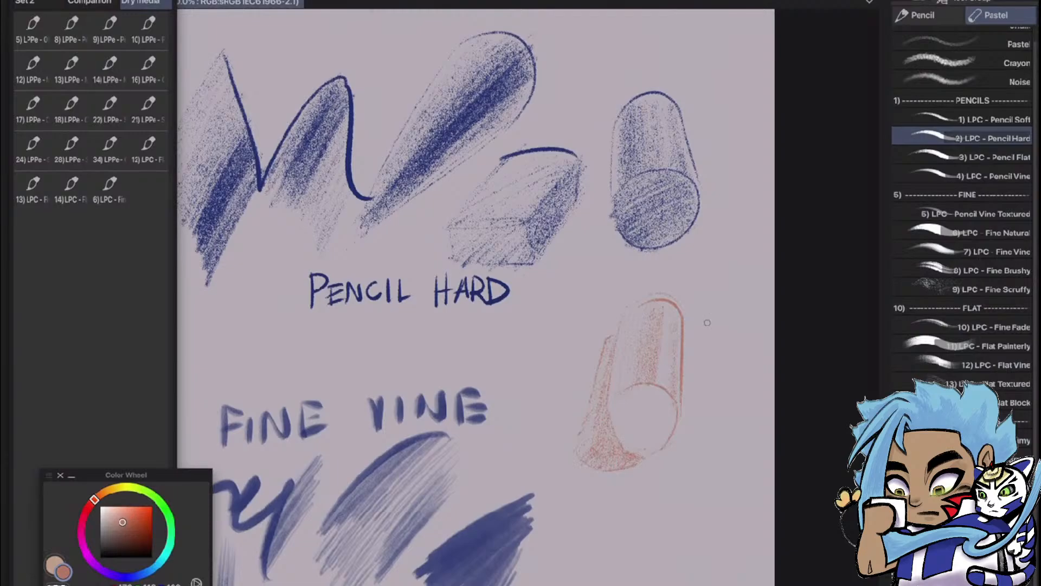
key("e")
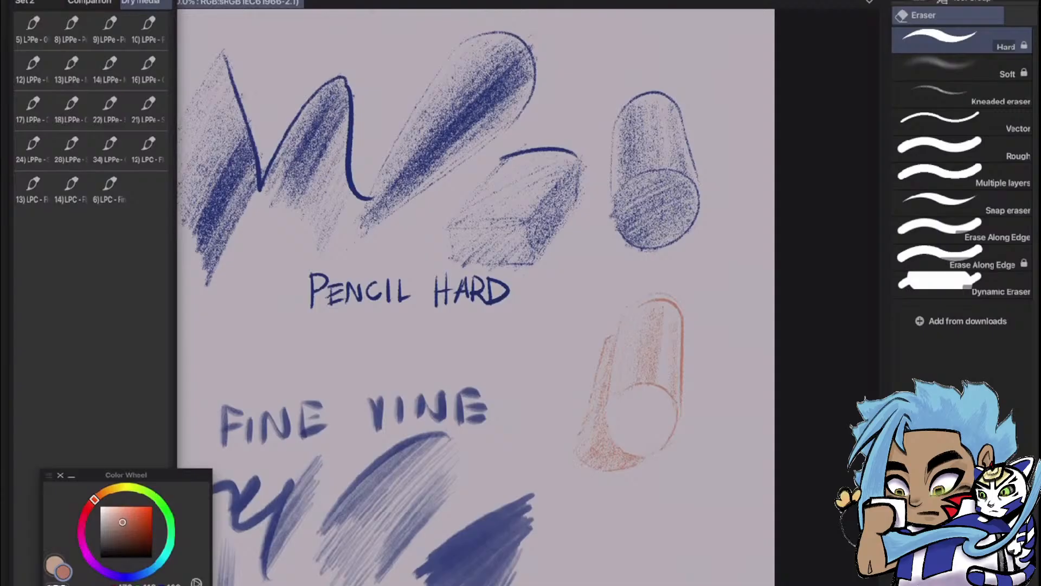
Add the 2) LPC - Pencil Hard brush to the Dry media Quick Access set
key("p")
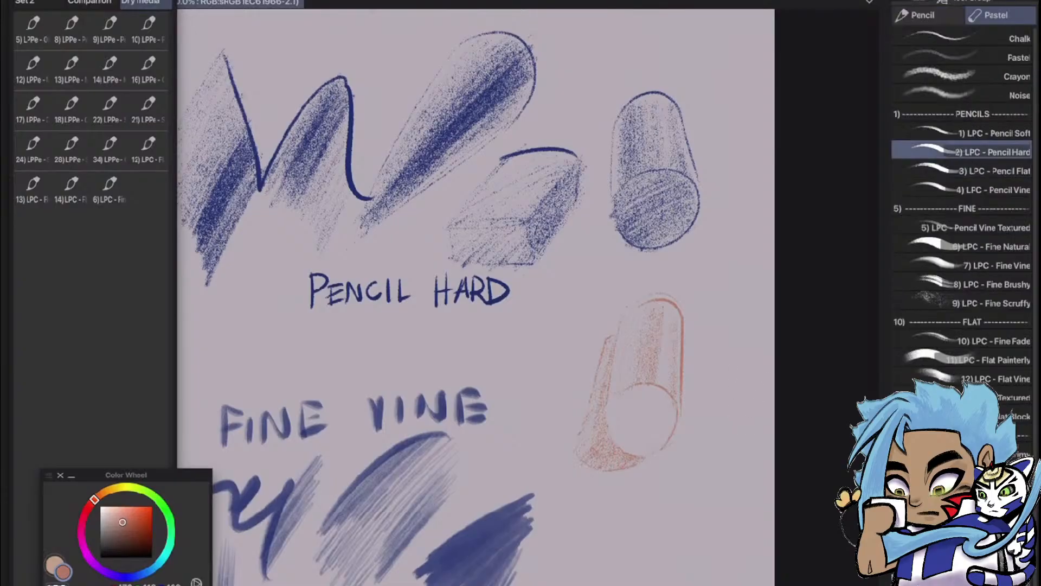
mouse_move(927, 152)
left_mouse_down()
mouse_move(922, 178)
mouse_move(274, 309)
mouse_move(135, 195)
mouse_move(148, 190)
left_mouse_up()
Choose the 1) LPC - Pencil Soft brush from the PENCILS section
scroll(762, 245, "down", 5)
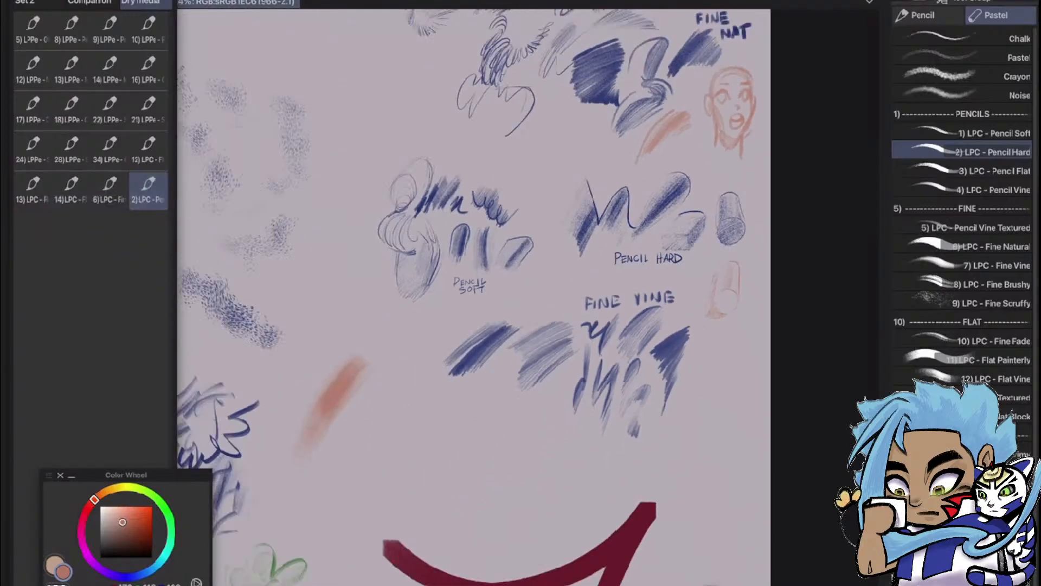
scroll(653, 443, "up", 4)
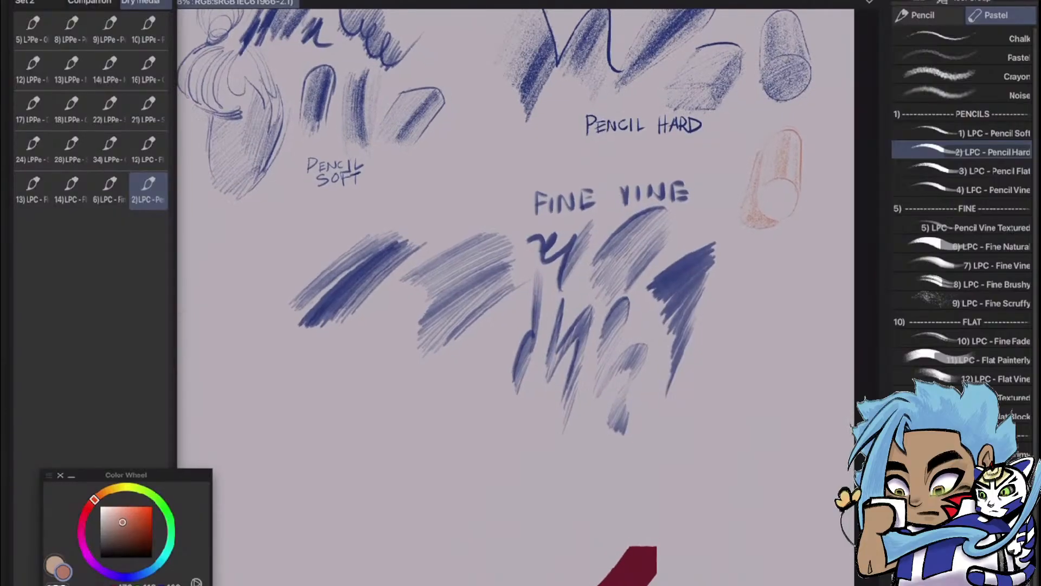
scroll(727, 535, "down", 3)
scroll(599, 334, "up", 2)
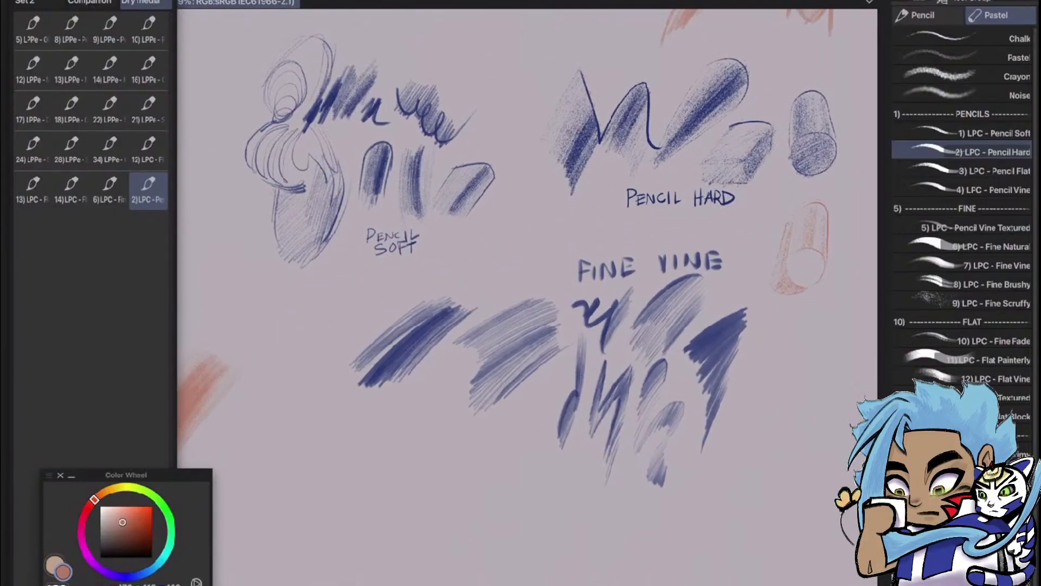
left_click(971, 133)
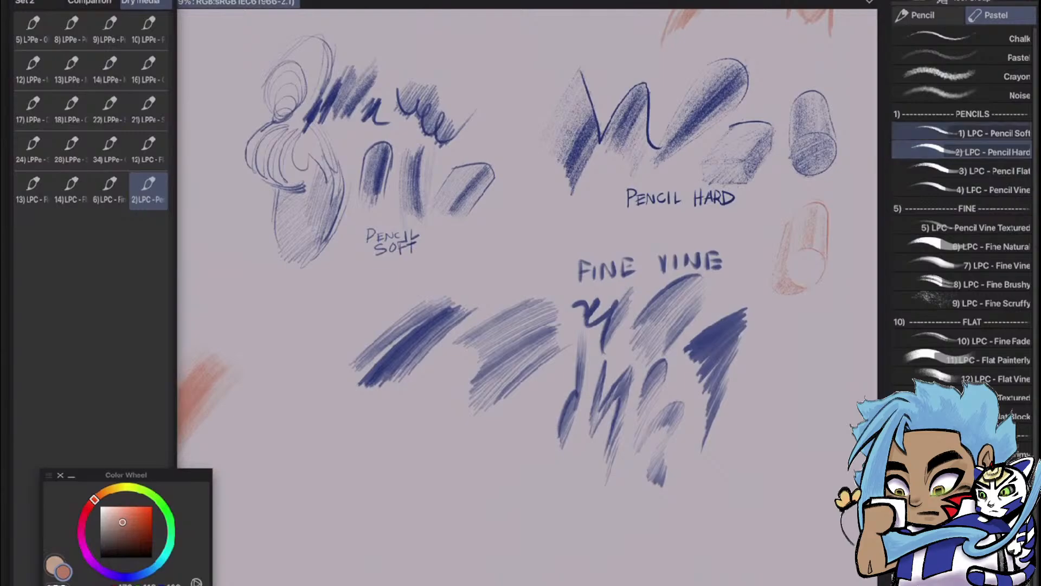
mouse_move(769, 390)
left_mouse_down()
mouse_move(814, 342)
mouse_move(772, 401)
mouse_move(820, 337)
left_mouse_up()
scroll(708, 447, "up", 3)
key("ctrl+z")
scroll(529, 297, "down", 3)
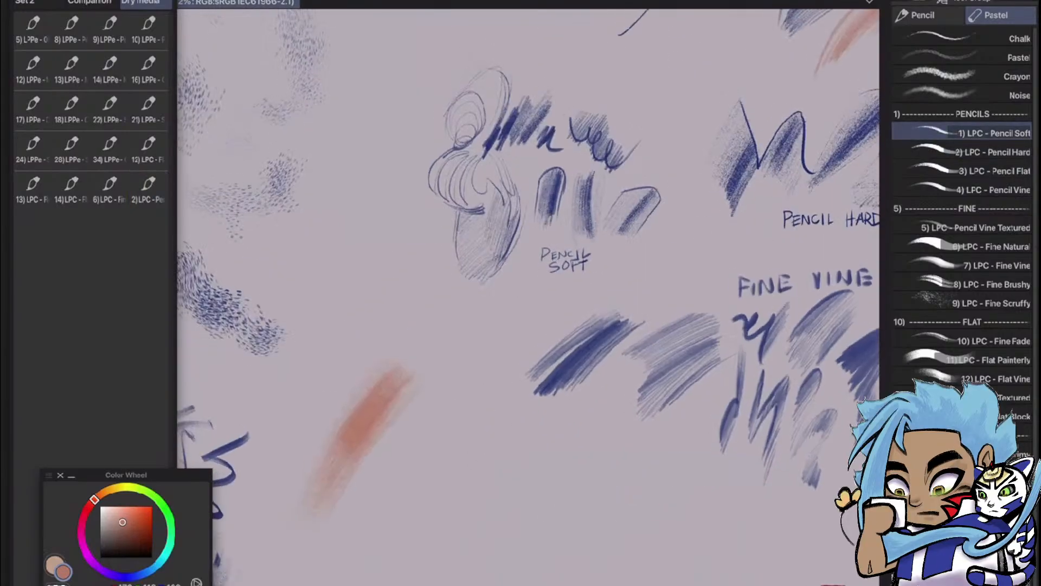
Below the PENCIL SOFT label, hatch an orange patch, draw a wavy line with light shading under it, and sketch a faint rounded form beside it
scroll(491, 294, "up", 4)
key("e")
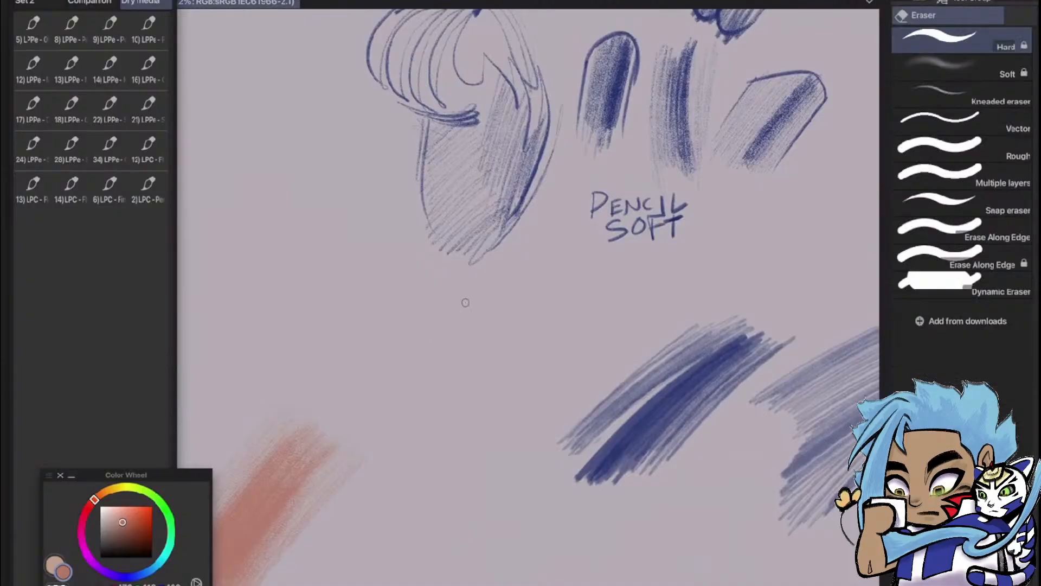
key("p")
left_click_drag(431, 354, 462, 321)
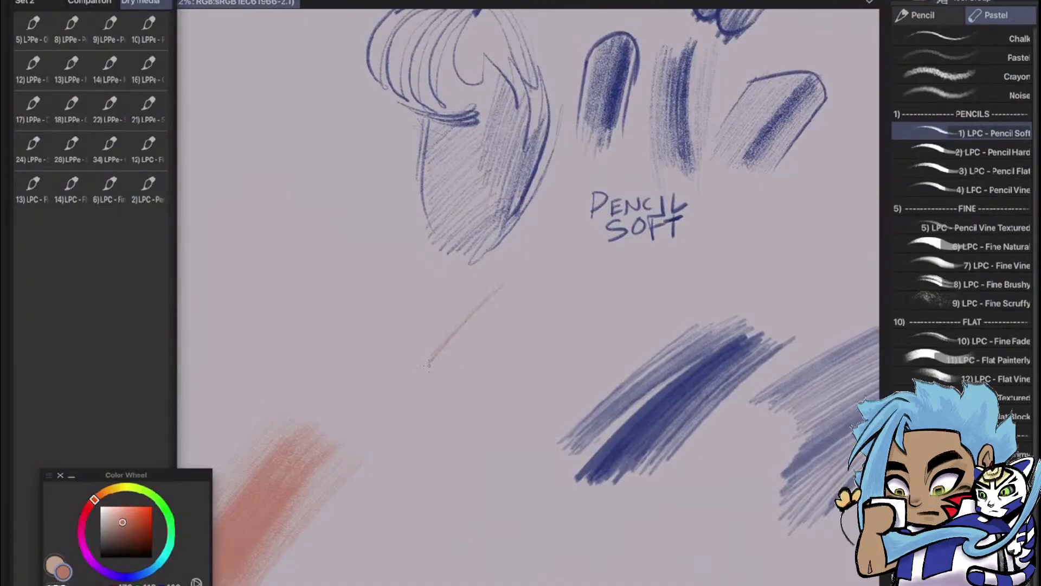
mouse_move(429, 366)
left_mouse_down()
mouse_move(507, 287)
mouse_move(445, 361)
mouse_move(514, 297)
mouse_move(488, 342)
mouse_move(518, 310)
mouse_move(496, 323)
mouse_move(536, 336)
mouse_move(639, 294)
mouse_move(673, 263)
left_mouse_up()
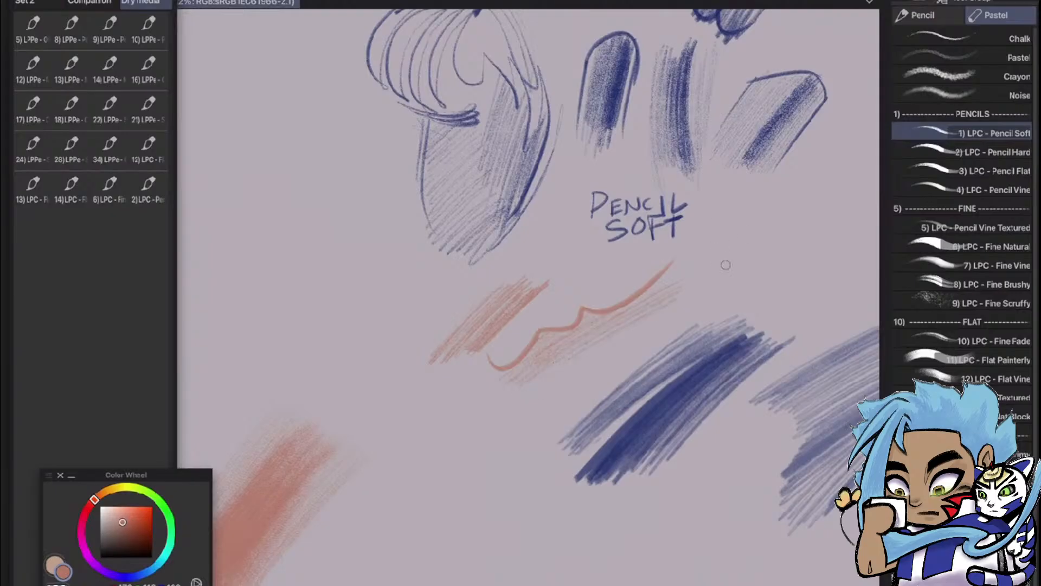
left_click_drag(723, 279, 818, 204)
left_click_drag(759, 291, 750, 298)
mouse_move(750, 298)
left_mouse_down()
mouse_move(779, 276)
mouse_move(757, 269)
mouse_move(786, 261)
left_mouse_up()
Add the 1) LPC - Pencil Soft brush to the Dry media Quick Access set
mouse_move(976, 133)
left_mouse_down()
mouse_move(646, 263)
mouse_move(267, 279)
mouse_move(32, 231)
left_mouse_up()
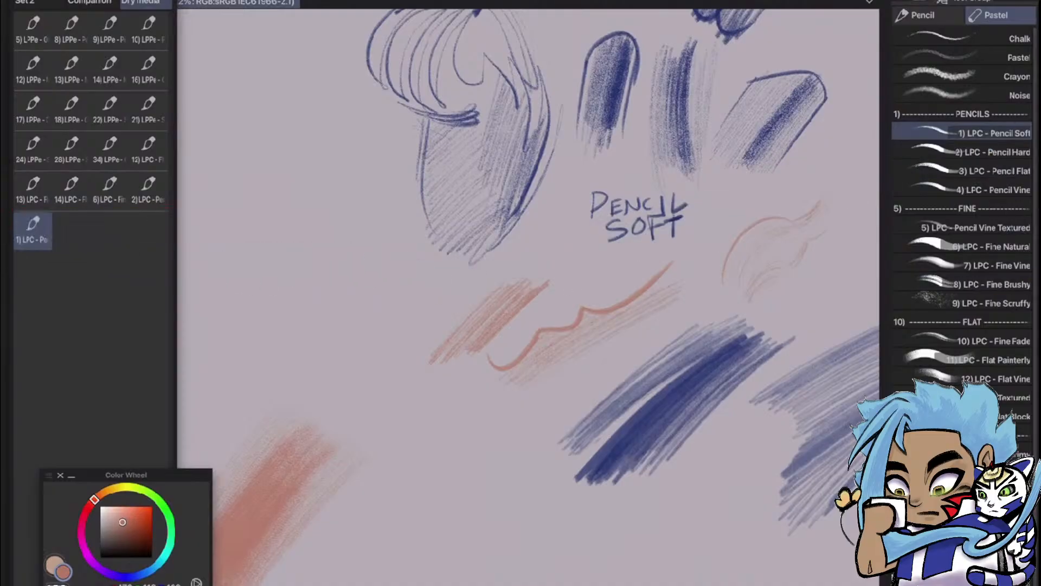
scroll(617, 323, "down", 5)
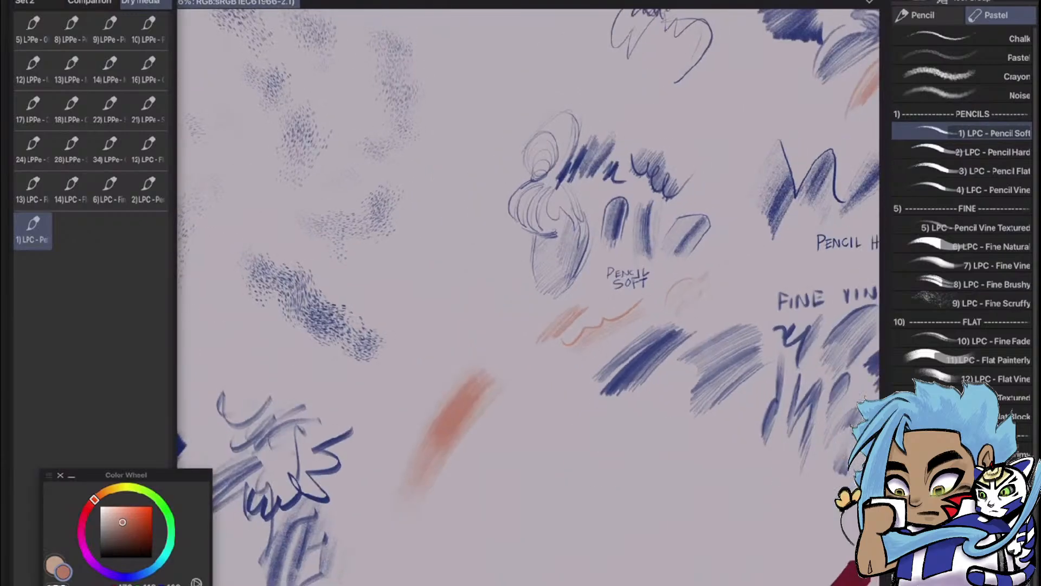
scroll(650, 271, "up", 3)
scroll(629, 283, "down", 5)
scroll(711, 391, "up", 4)
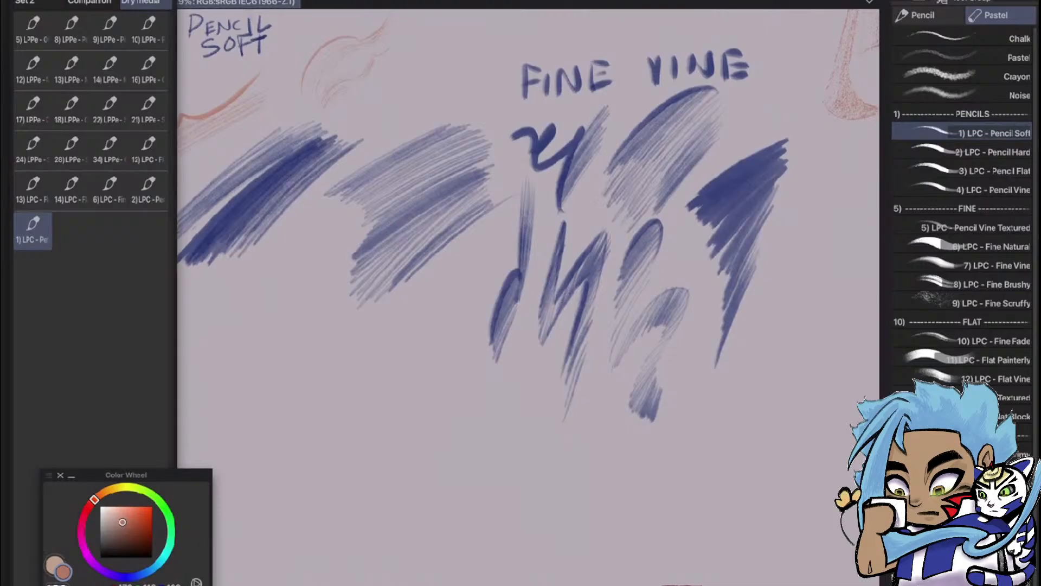
left_click(992, 190)
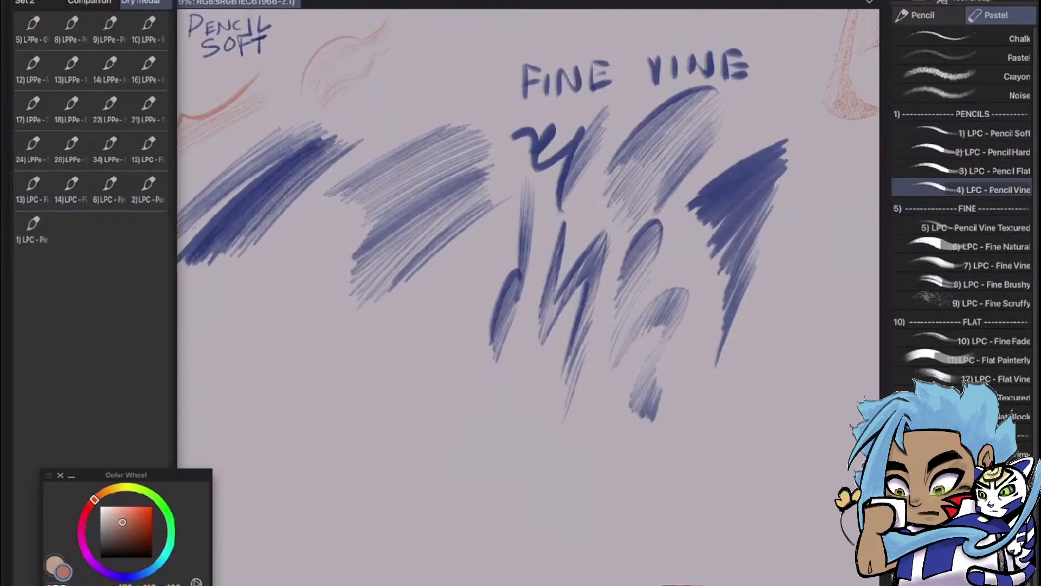
left_click_drag(477, 387, 400, 475)
mouse_move(434, 429)
left_mouse_down()
mouse_move(422, 488)
mouse_move(454, 471)
mouse_move(484, 425)
mouse_move(492, 510)
left_mouse_up()
mouse_move(504, 402)
left_mouse_down()
mouse_move(508, 496)
mouse_move(537, 504)
left_mouse_up()
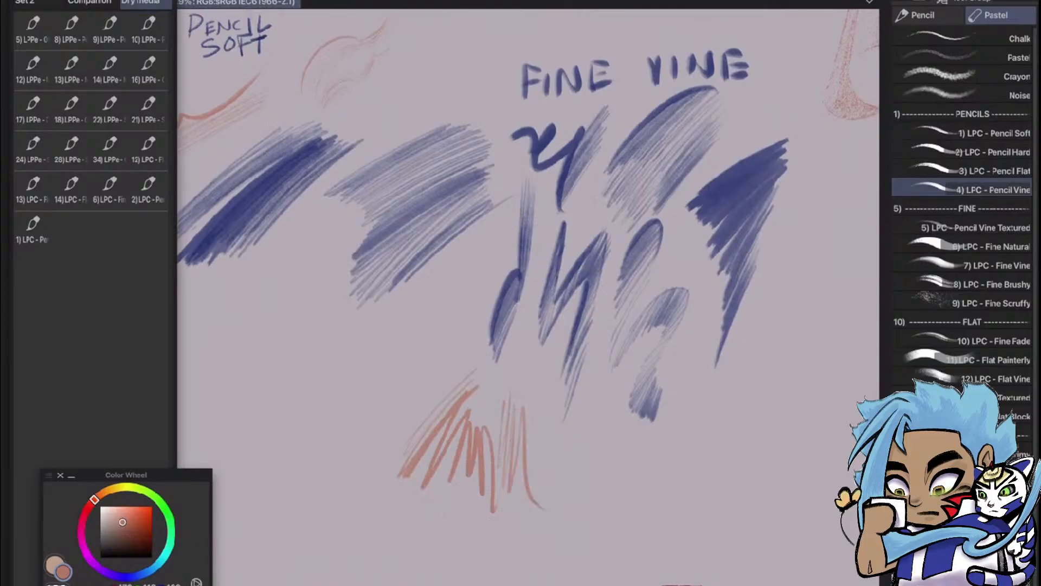
key("ctrl+z")
key("ctrl+z")
key("ctrl+z")
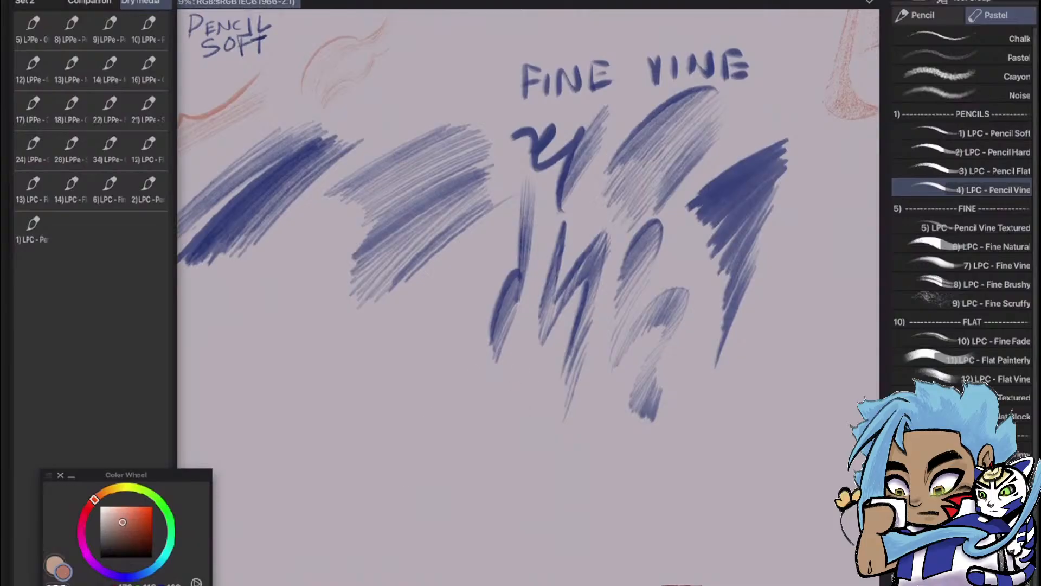
Choose the 7) LPC - Fine Vine brush and hatch a fan-shaped orange patch of diagonal strokes below the blue Fine Vine samples
left_click(976, 265)
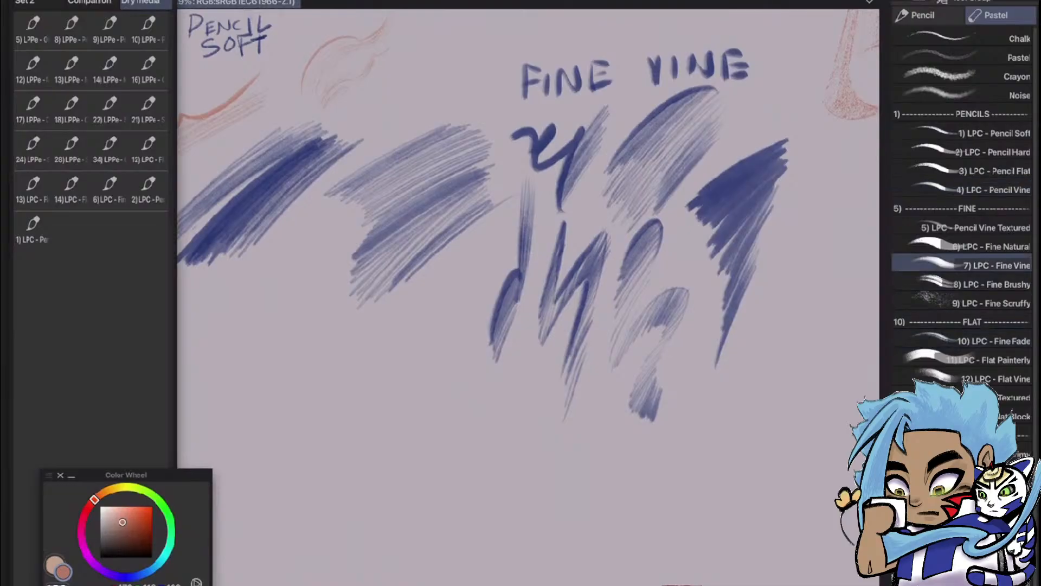
left_click_drag(489, 347, 556, 241)
mouse_move(468, 374)
left_mouse_down()
mouse_move(545, 271)
mouse_move(535, 298)
mouse_move(541, 286)
left_mouse_up()
mouse_move(477, 391)
left_mouse_down()
mouse_move(558, 287)
mouse_move(474, 383)
left_mouse_up()
mouse_move(540, 305)
left_mouse_down()
mouse_move(471, 395)
mouse_move(490, 376)
left_mouse_up()
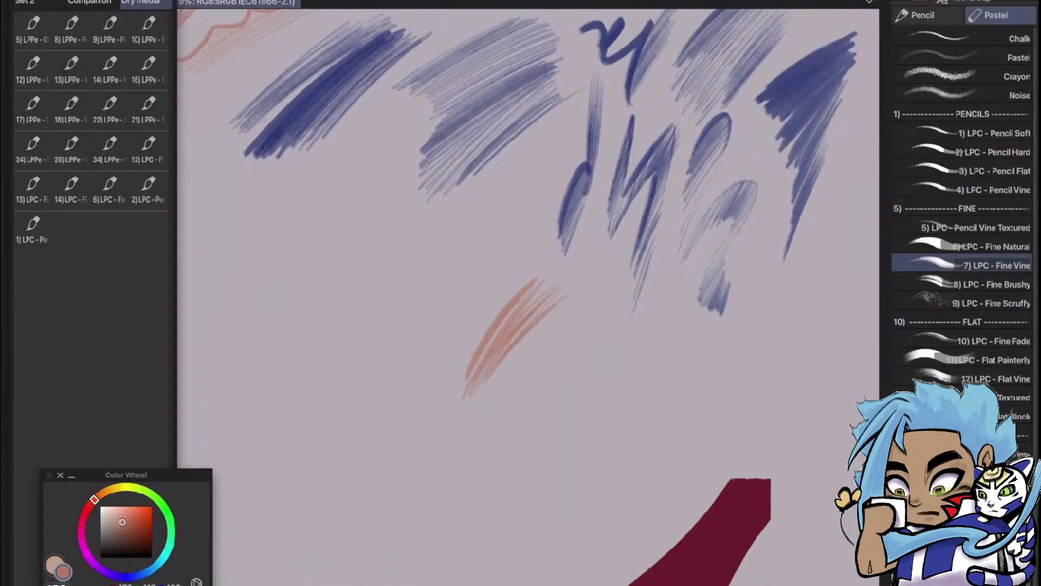
mouse_move(562, 316)
left_mouse_down()
mouse_move(478, 396)
mouse_move(490, 391)
left_mouse_up()
left_click_drag(597, 306, 491, 390)
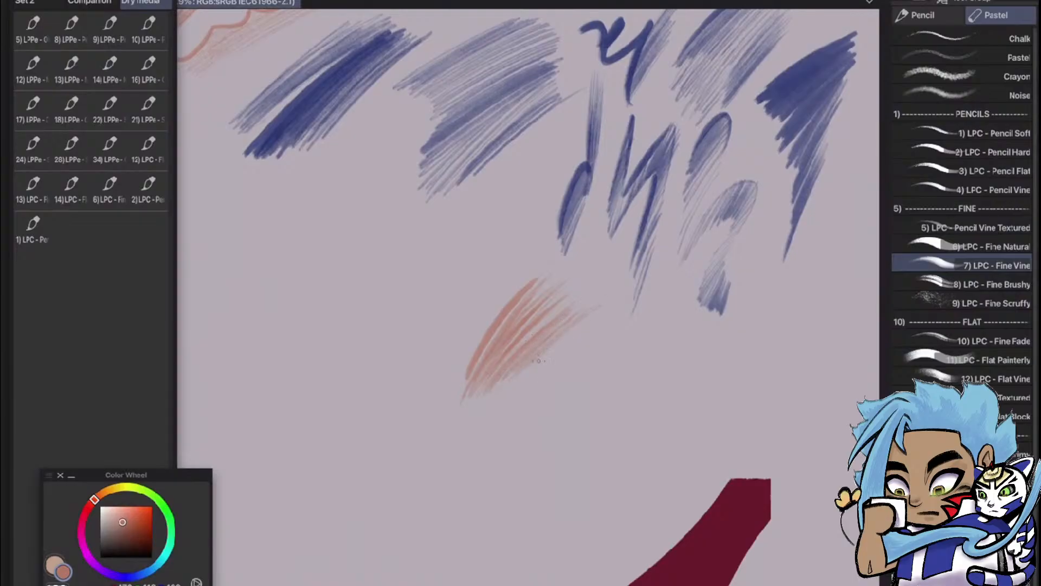
left_click_drag(568, 340, 538, 371)
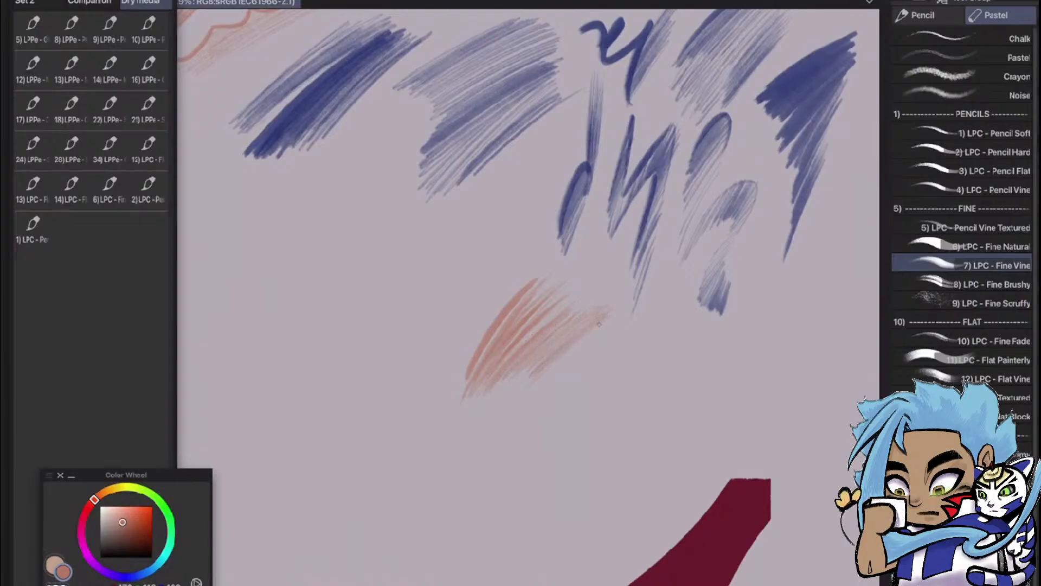
left_click_drag(607, 322, 544, 377)
mouse_move(602, 327)
left_mouse_down()
mouse_move(565, 360)
mouse_move(576, 355)
left_mouse_up()
Draw a curved fringe of short zigzag strokes beneath the orange patch, ending in hooked lines, and shade broad diagonal bands beside it
mouse_move(633, 334)
left_mouse_down()
mouse_move(604, 415)
mouse_move(554, 454)
left_mouse_up()
left_click_drag(554, 413, 522, 482)
mouse_move(536, 418)
left_mouse_down()
mouse_move(522, 479)
mouse_move(513, 524)
left_mouse_up()
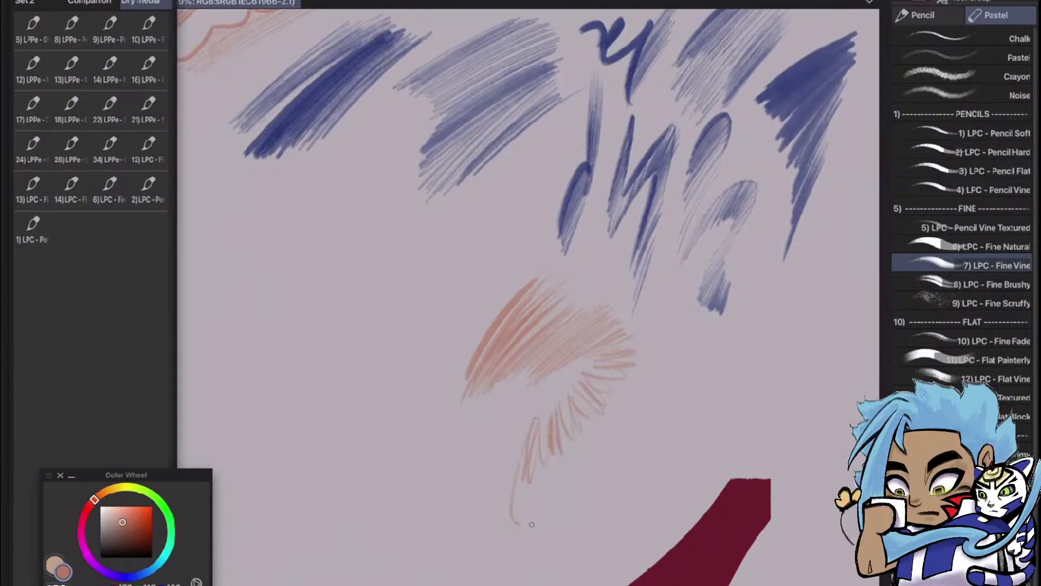
left_click_drag(520, 433, 496, 523)
left_click_drag(515, 458, 505, 521)
left_click_drag(651, 364, 594, 451)
mouse_move(644, 384)
left_mouse_down()
mouse_move(592, 451)
mouse_move(663, 360)
mouse_move(575, 452)
mouse_move(666, 350)
mouse_move(544, 476)
left_mouse_up()
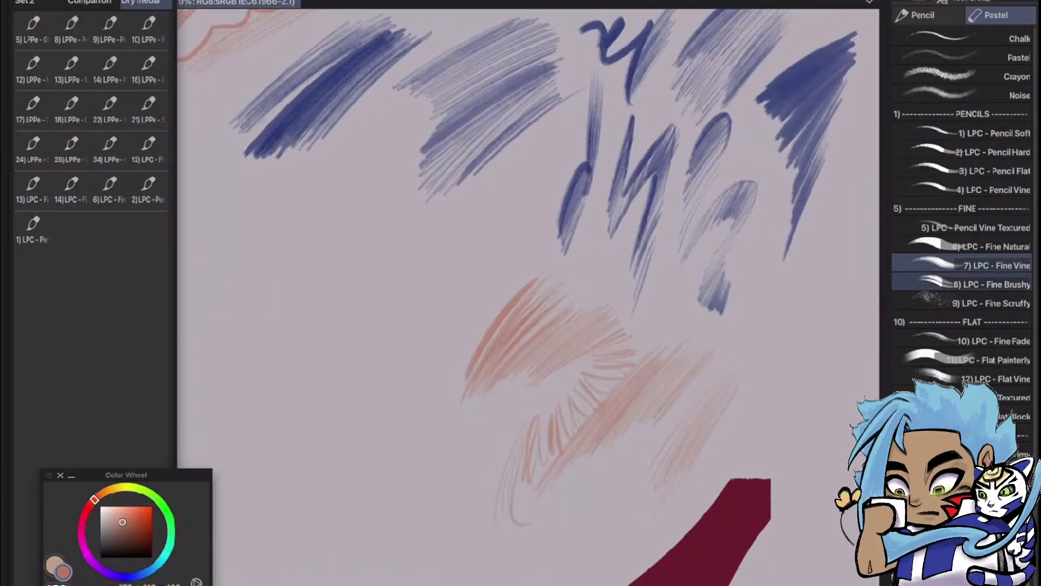
Add the 7) LPC - Fine Vine brush to the Dry media Quick Access set
mouse_move(954, 265)
left_mouse_down()
mouse_move(895, 299)
mouse_move(704, 368)
mouse_move(210, 279)
mouse_move(133, 227)
left_mouse_up()
left_click_drag(55, 225, 60, 228)
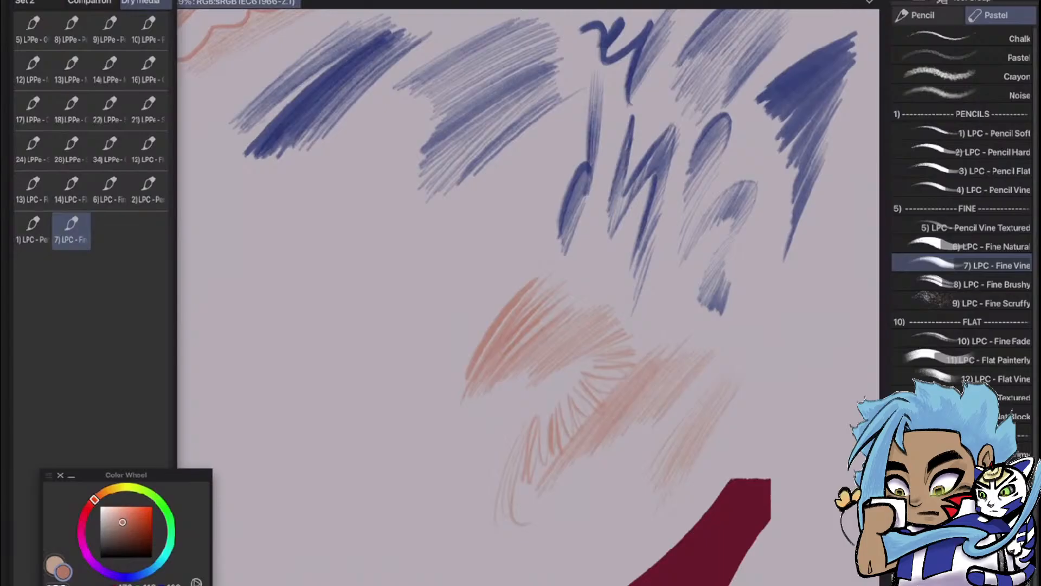
Examine the brush samples and labelled test sketches across the whole canvas
scroll(646, 412, "down", 5)
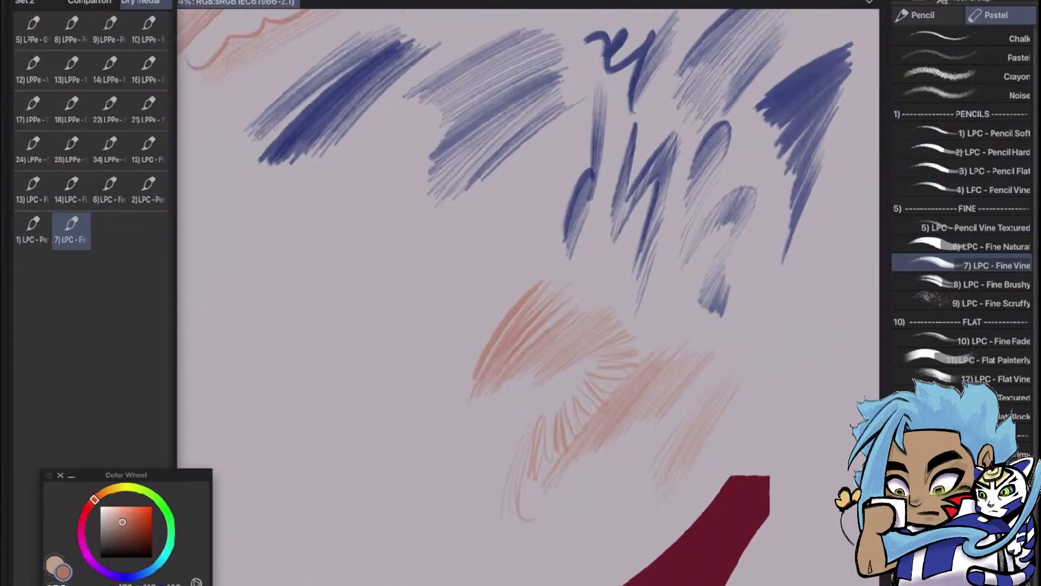
scroll(748, 369, "up", 1)
scroll(629, 304, "up", 1)
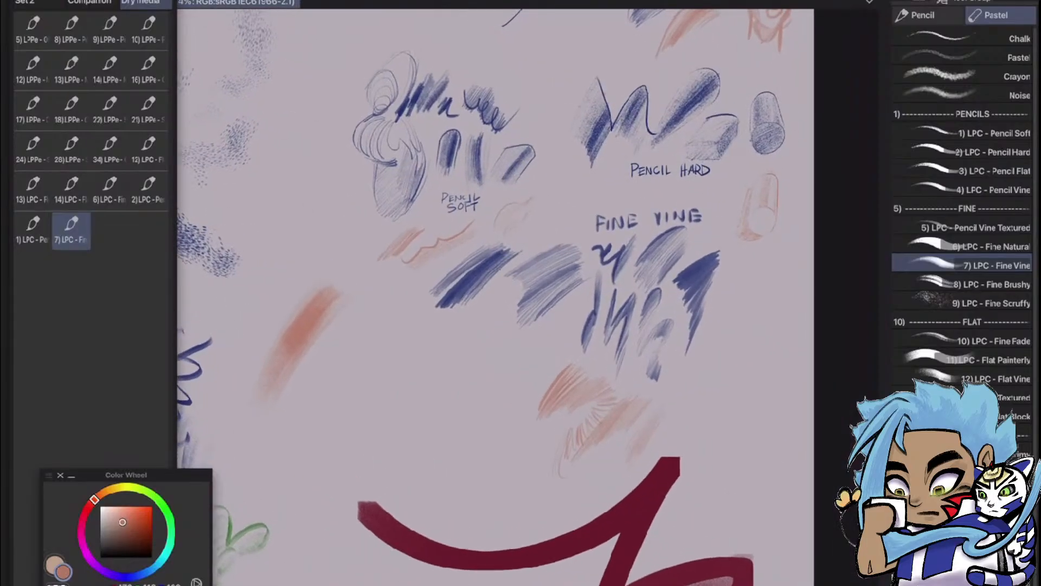
scroll(800, 350, "down", 3)
scroll(466, 369, "down", 5)
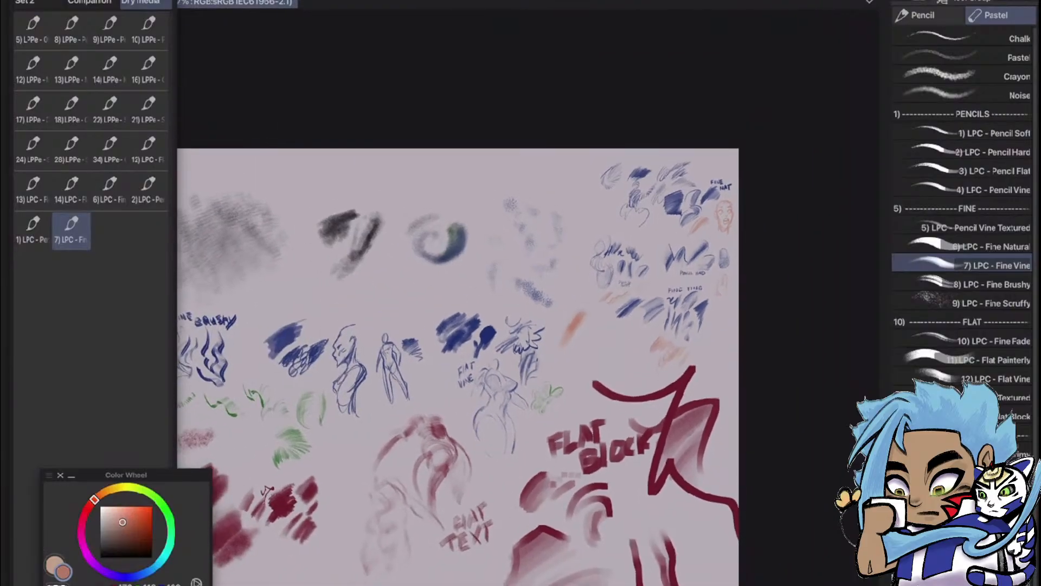
scroll(586, 434, "up", 3)
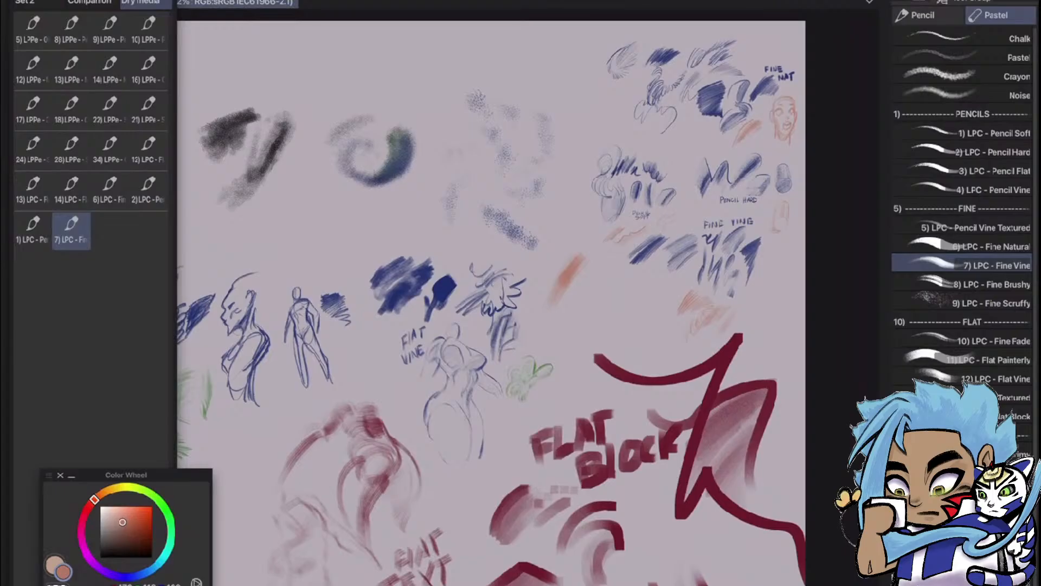
scroll(676, 262, "down", 3)
scroll(499, 309, "down", 2)
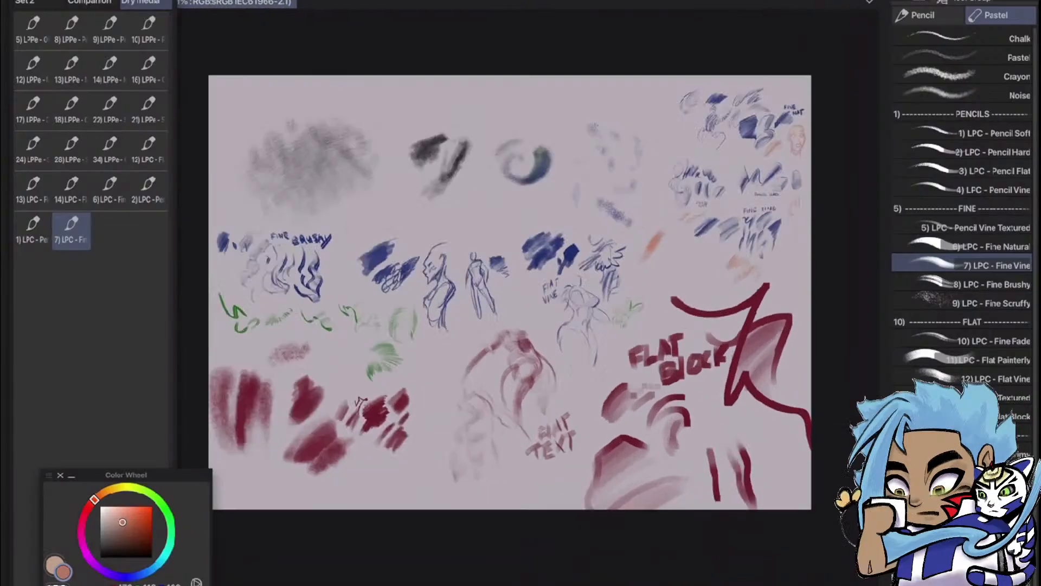
scroll(499, 309, "up", 3)
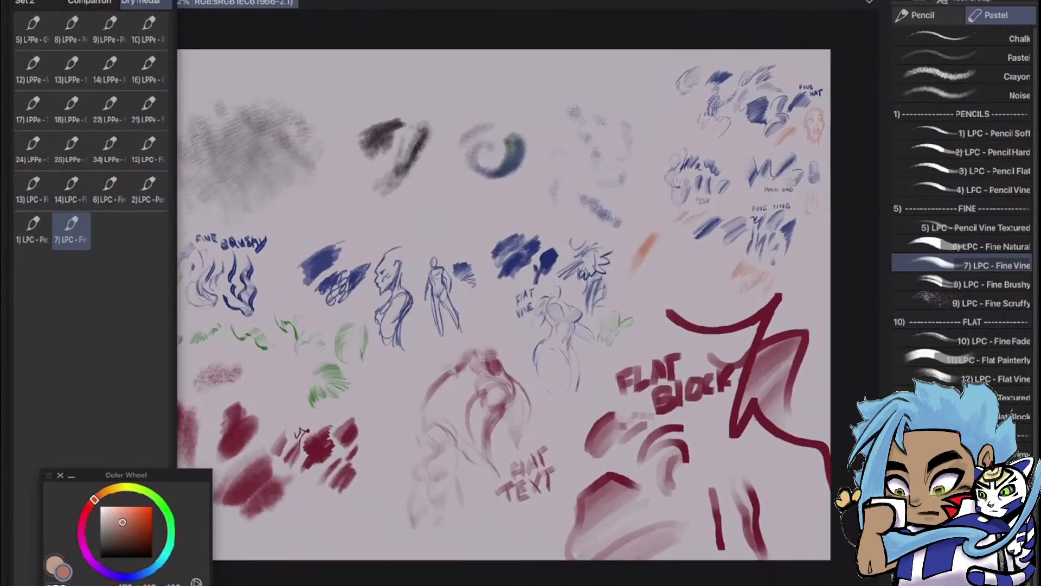
Hide the brush samples on Layer 36 and show the sketches in Folder 6
key("F7")
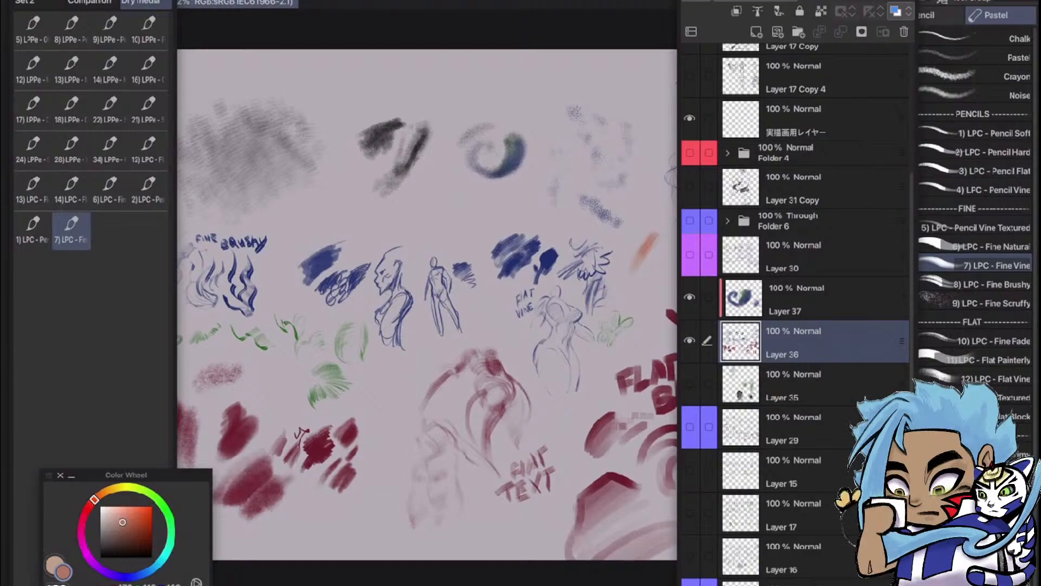
left_click(690, 340)
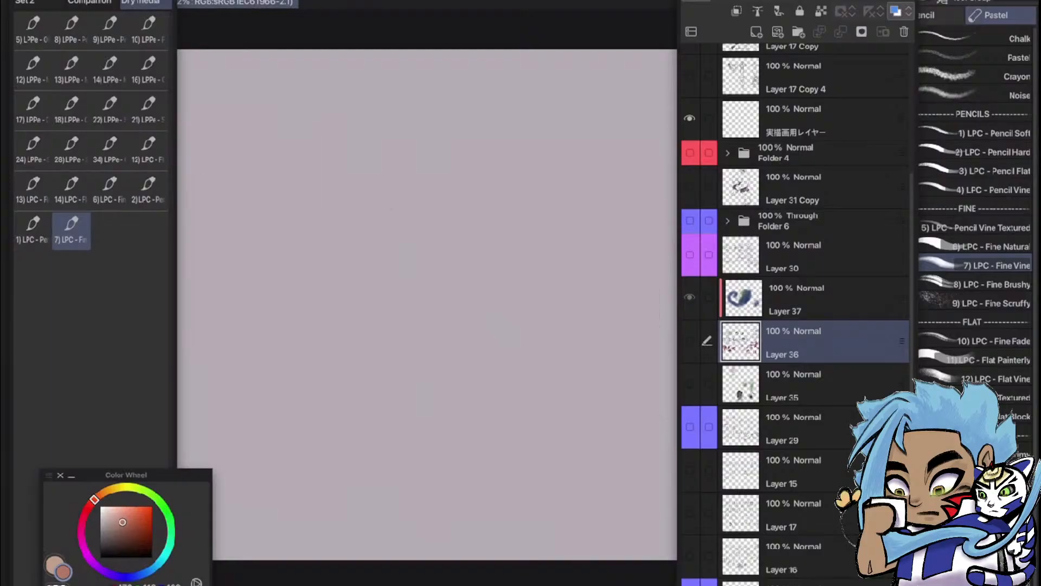
left_click(690, 221)
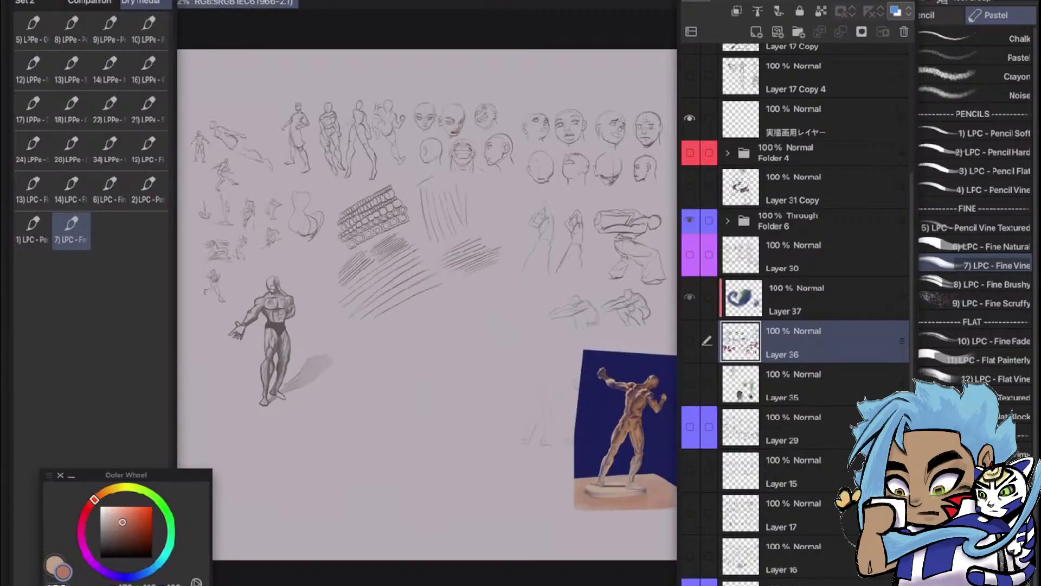
left_click(639, 273)
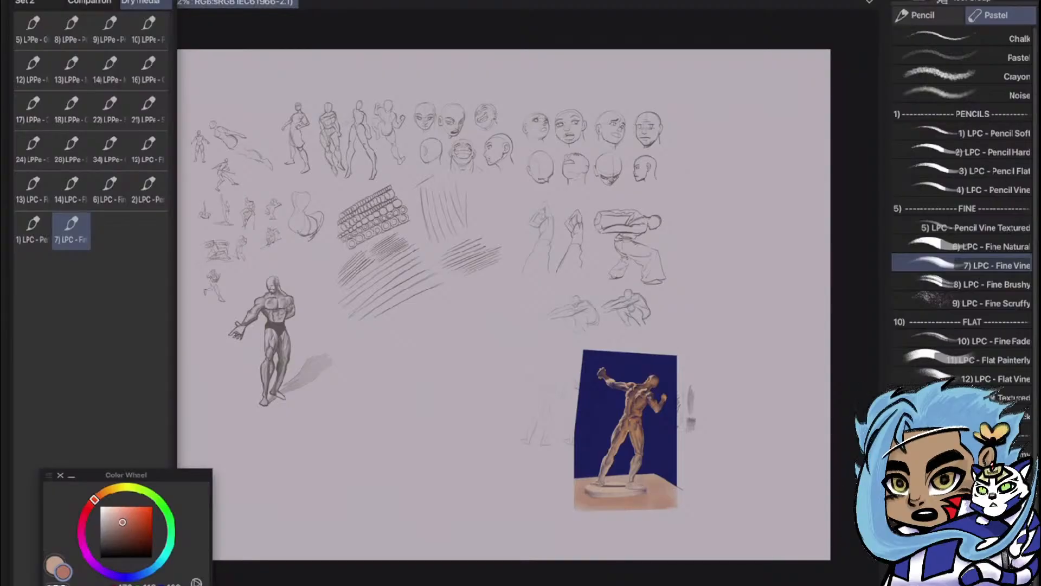
Examine the pencil figure studies, head sketches and hatching exercises up close
scroll(238, 233, "up", 5)
scroll(526, 298, "down", 1)
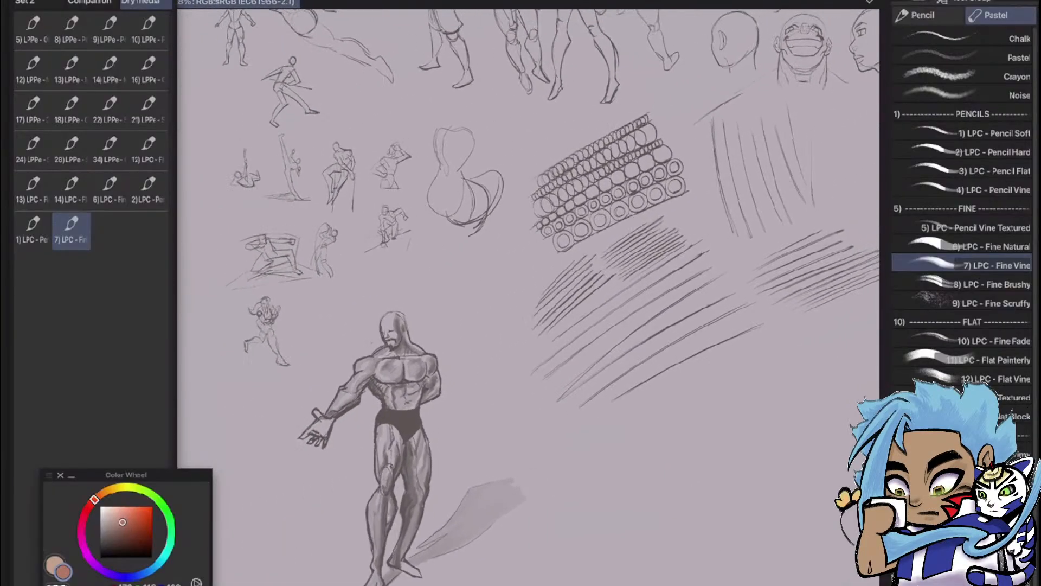
scroll(529, 297, "down", 2)
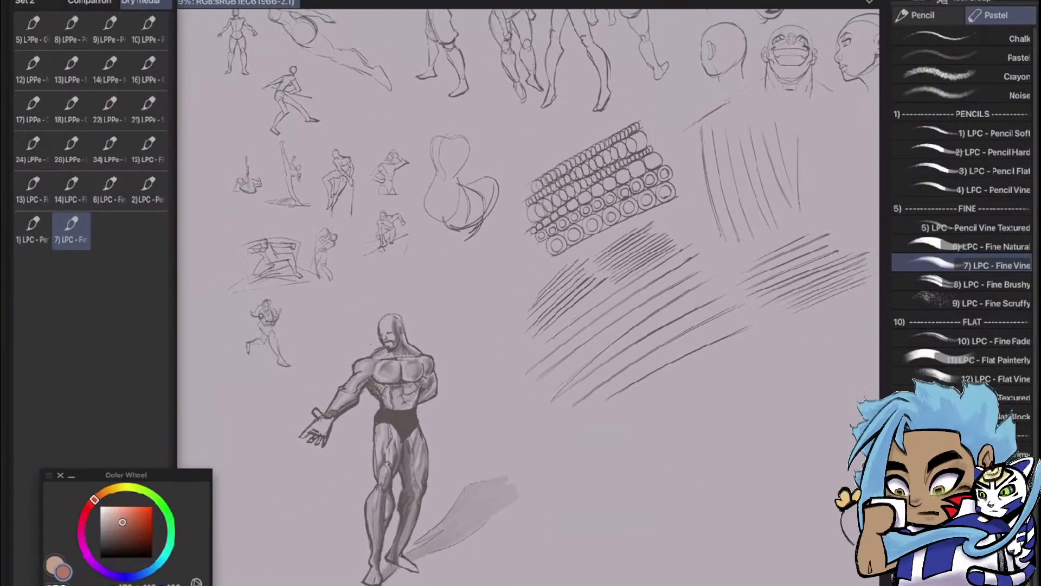
scroll(528, 297, "down", 5)
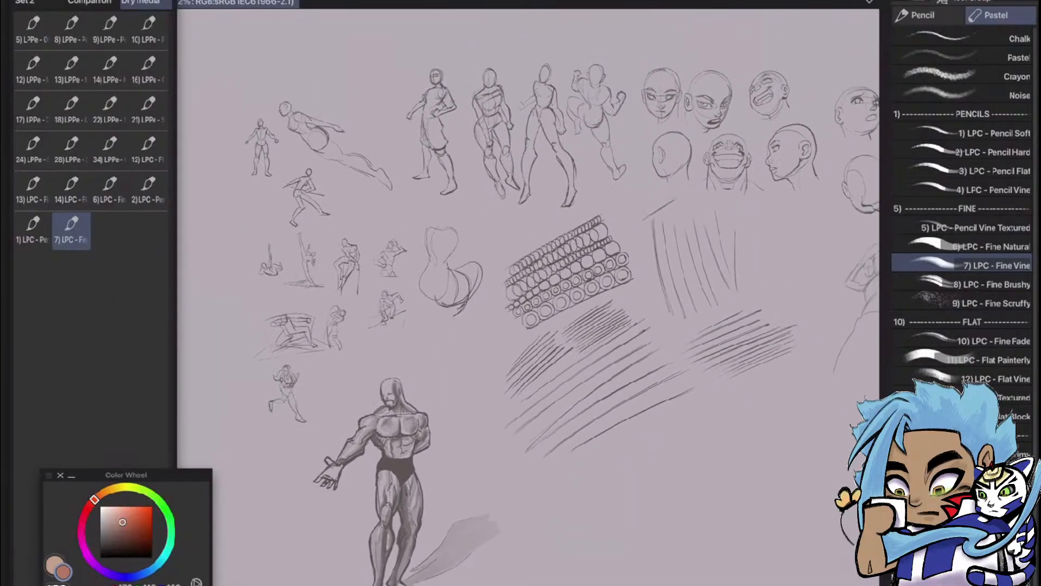
Examine the clothed figure sketches with raised and bent arms below the head studies up close
scroll(529, 297, "up", 4)
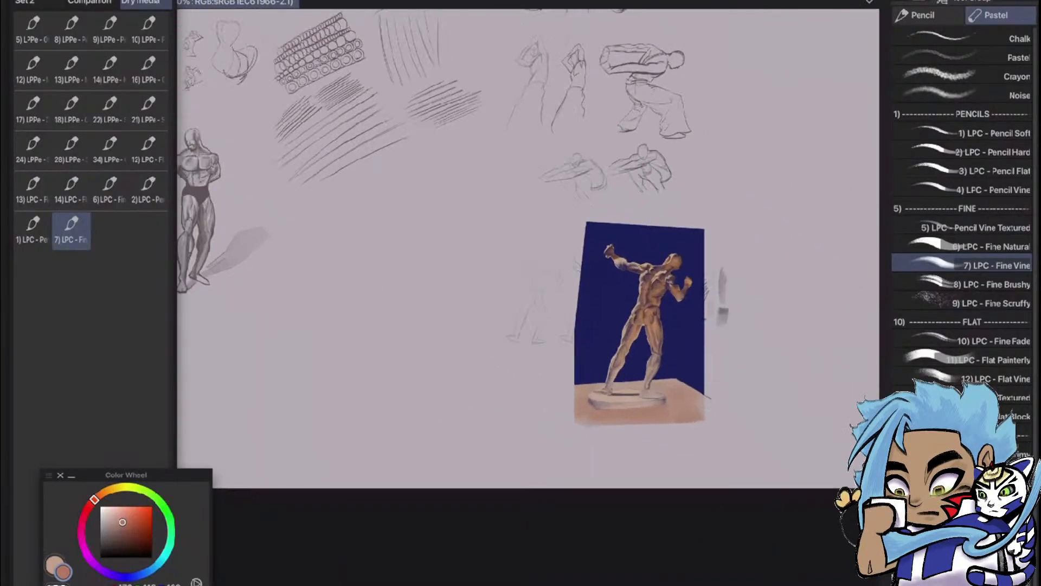
scroll(528, 298, "up", 4)
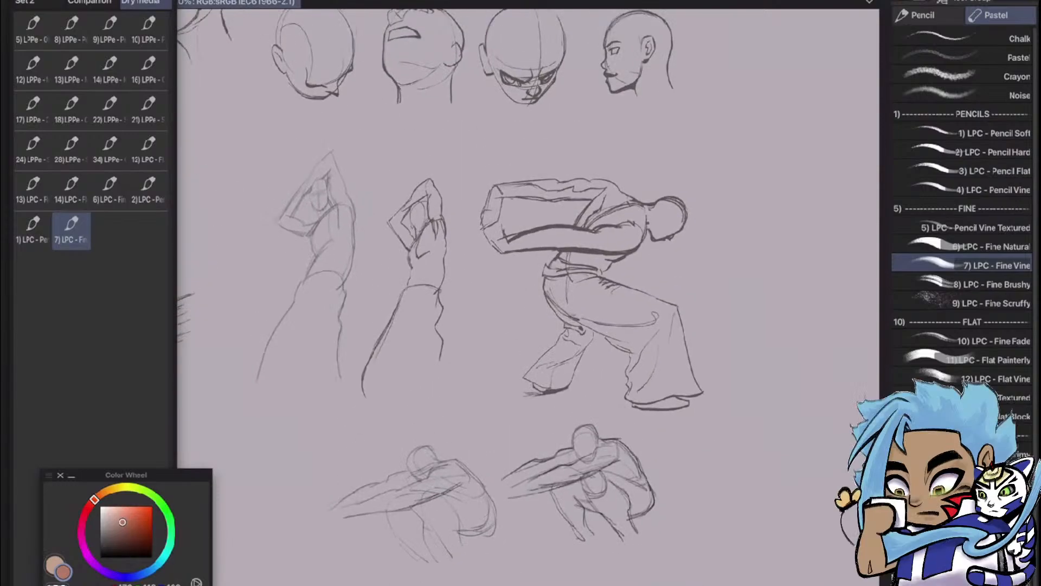
scroll(528, 297, "down", 1)
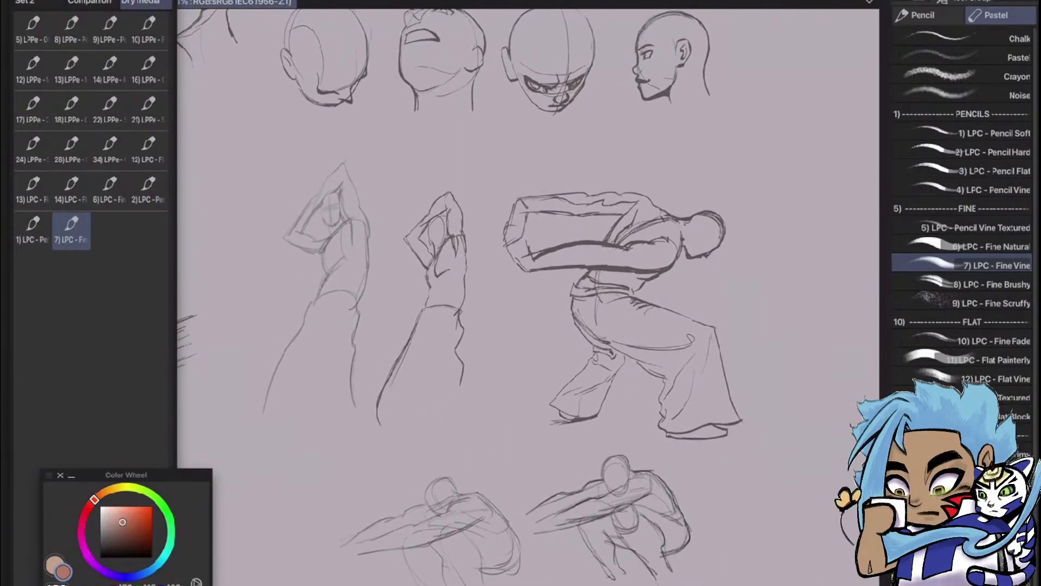
scroll(529, 297, "down", 1)
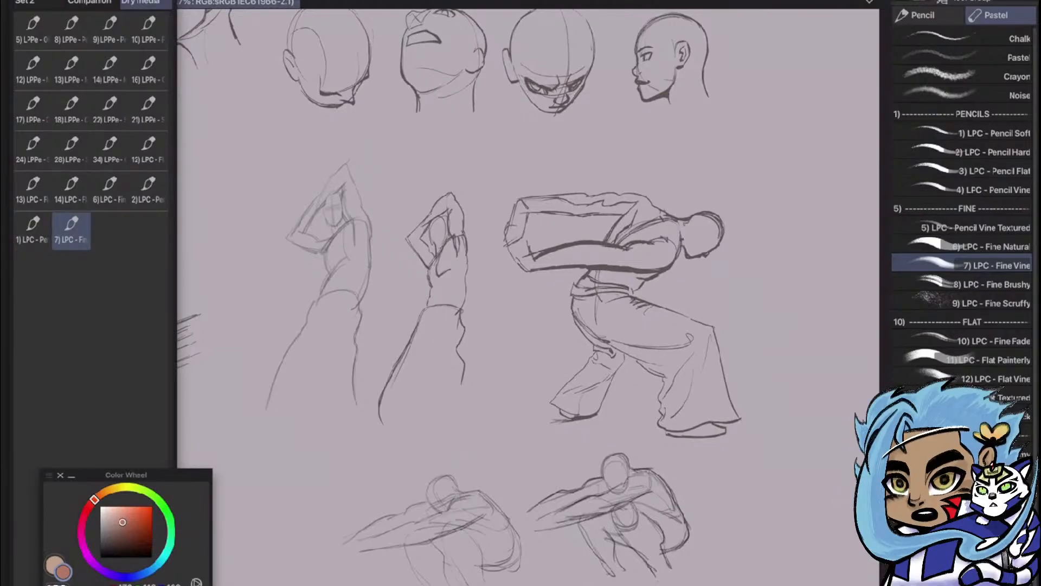
scroll(409, 279, "up", 4)
scroll(401, 277, "up", 1)
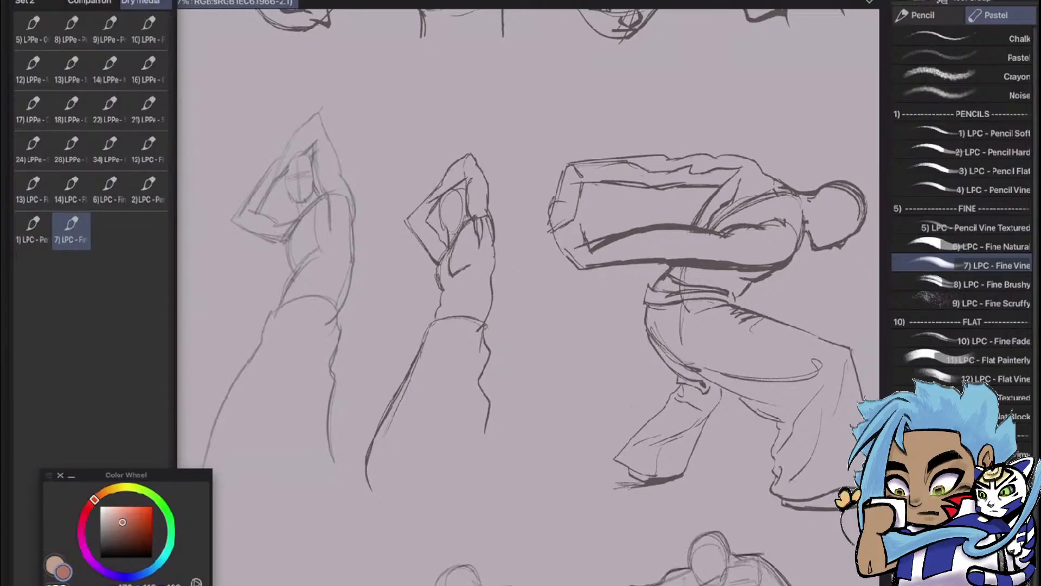
scroll(684, 458, "down", 3)
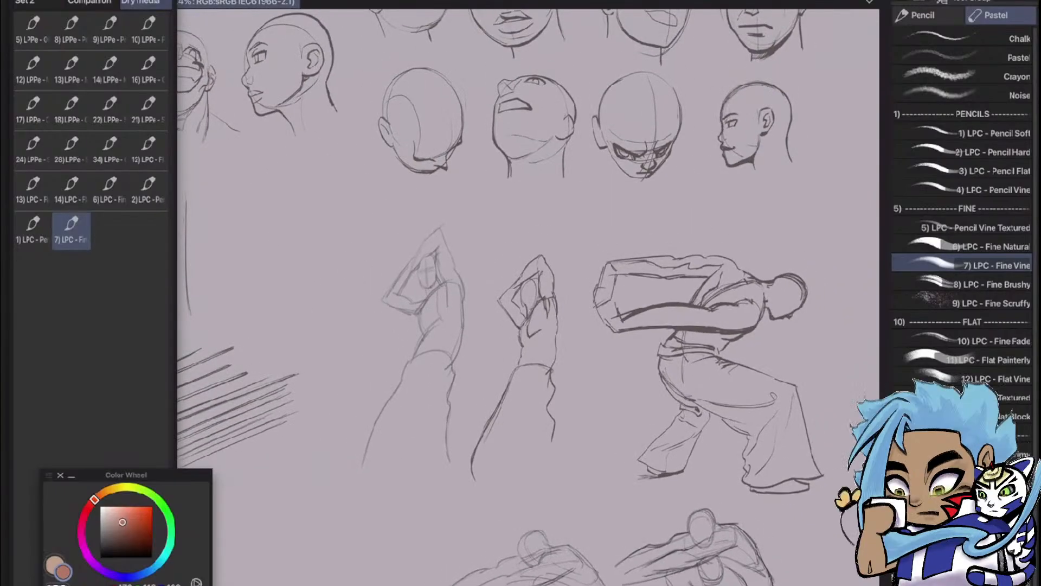
scroll(743, 260, "down", 5)
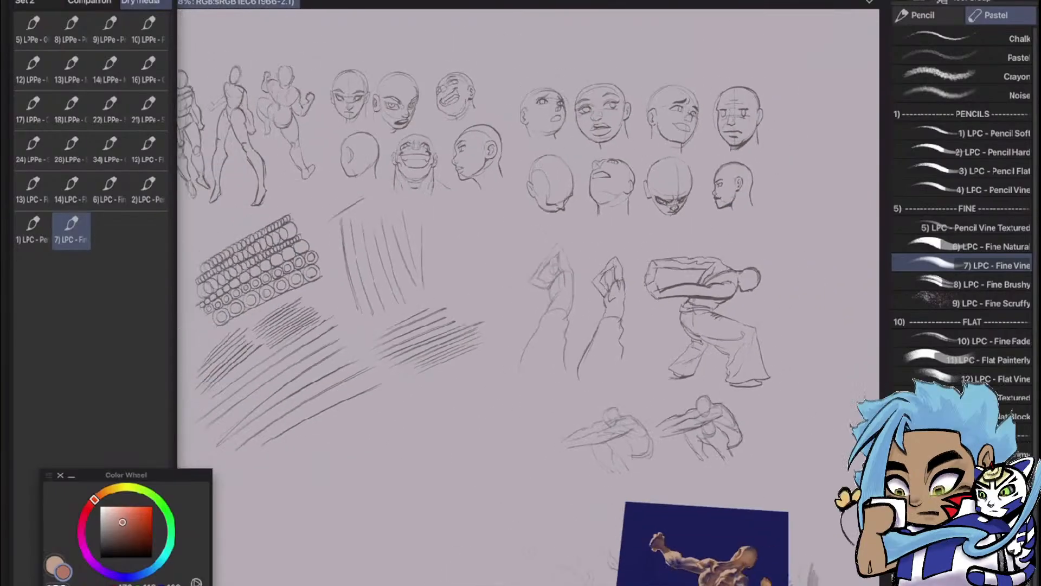
Examine the coloured back-view figure painting on the dark blue background and the faint pencil sketches beside it
left_click_drag(618, 466, 575, 266)
scroll(663, 521, "up", 5)
left_click_drag(664, 521, 661, 446)
scroll(786, 250, "up", 4)
left_click_drag(787, 249, 761, 252)
scroll(814, 369, "down", 2)
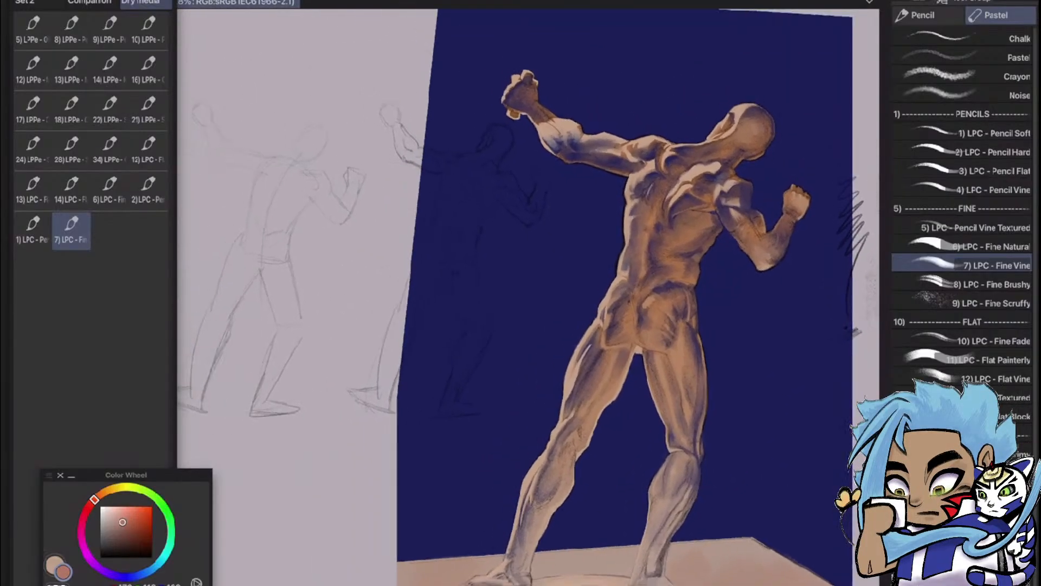
left_click_drag(706, 347, 697, 347)
scroll(278, 349, "up", 5)
left_click_drag(325, 347, 348, 342)
scroll(293, 358, "down", 5)
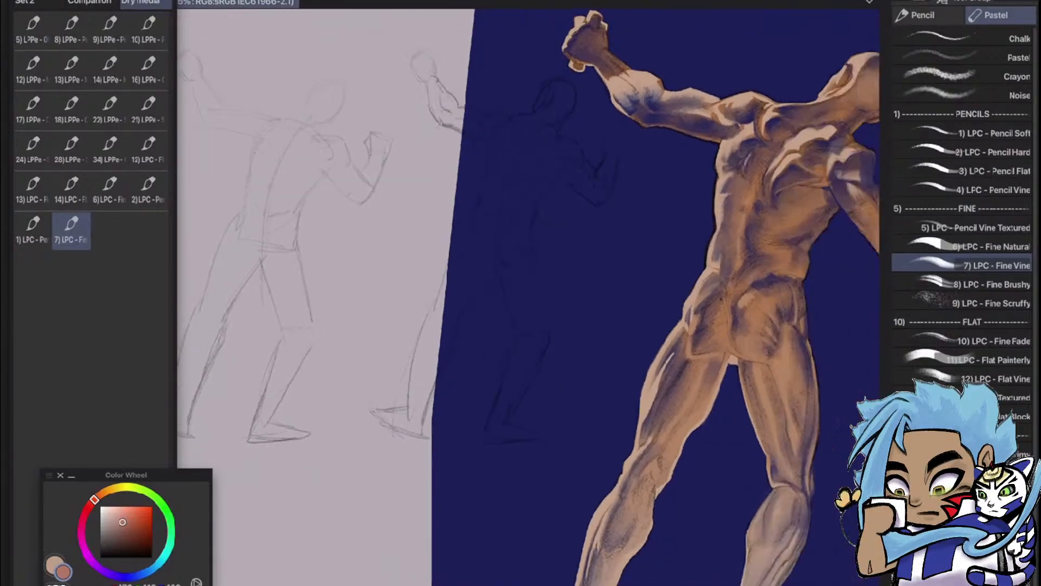
left_click_drag(651, 347, 564, 327)
scroll(530, 288, "up", 2)
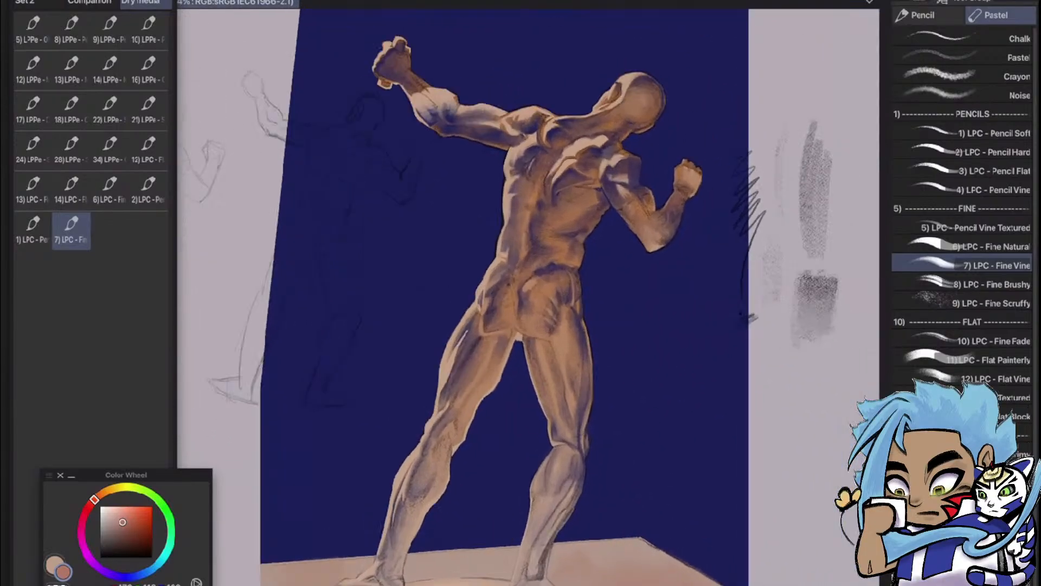
scroll(529, 293, "up", 2)
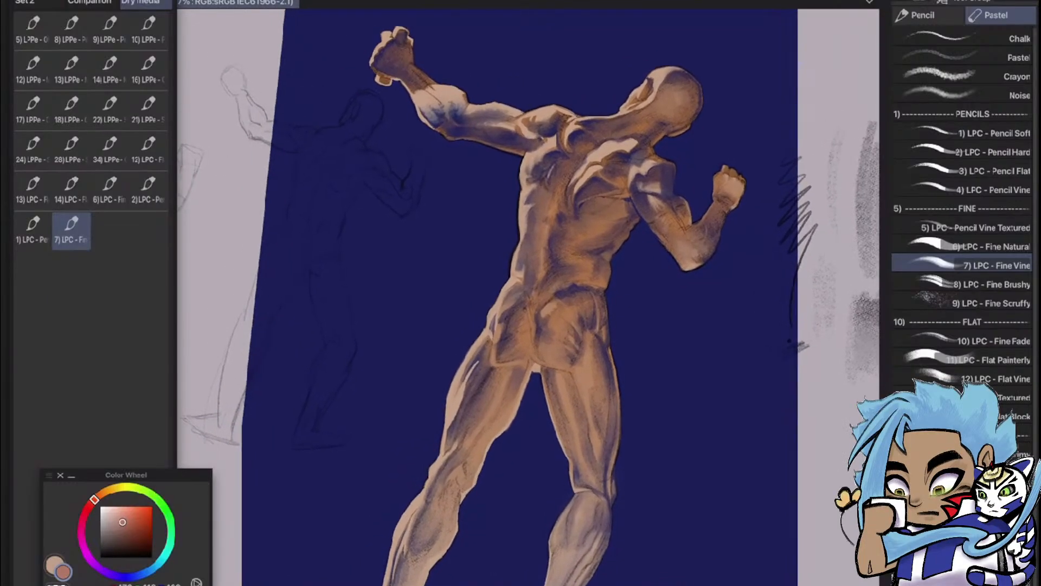